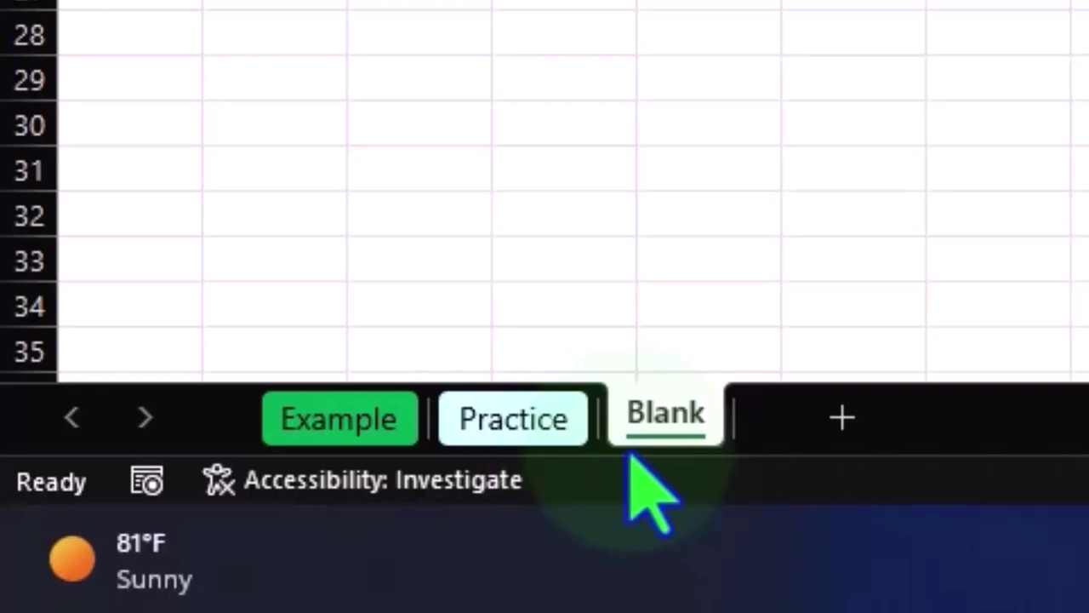
Show the Example sheet and look over its deck-of-cards table with suit totals
click(338, 460)
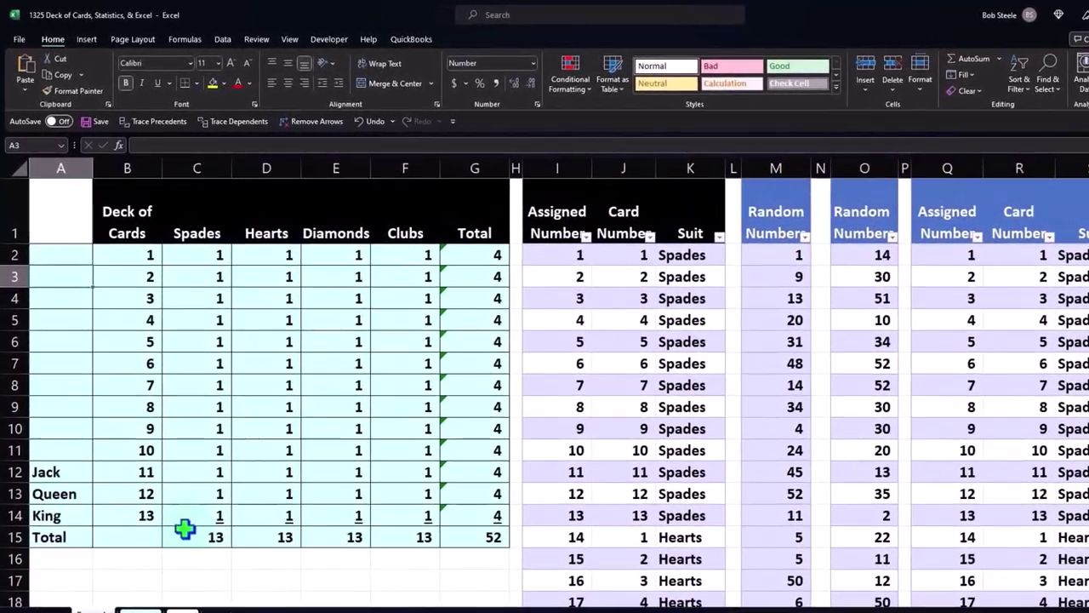
click(204, 565)
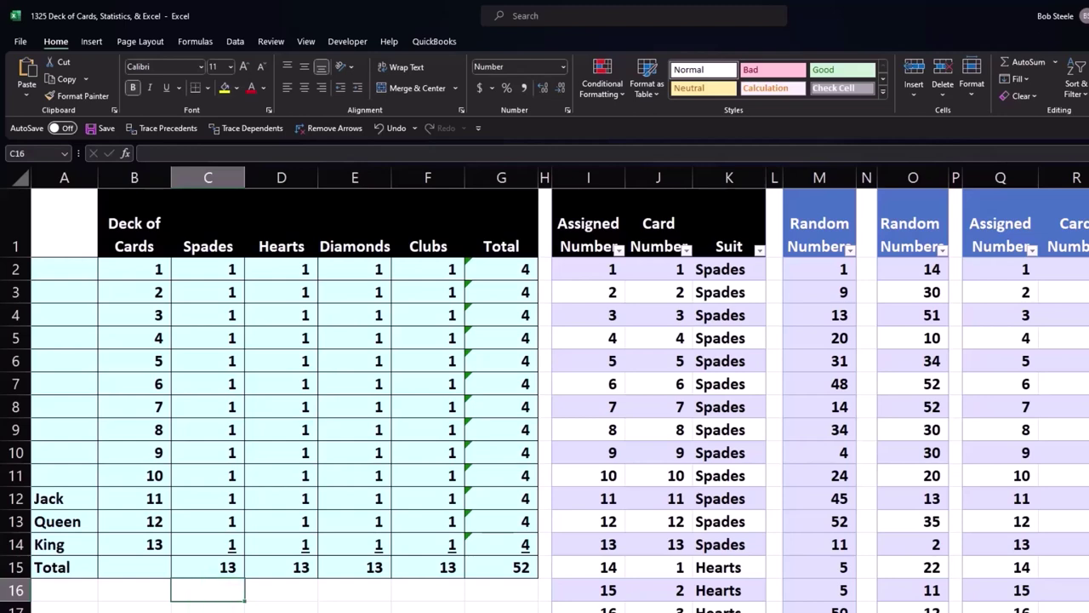
mouse_move(681, 563)
mouse_down()
mouse_move(700, 564)
mouse_move(685, 563)
mouse_up()
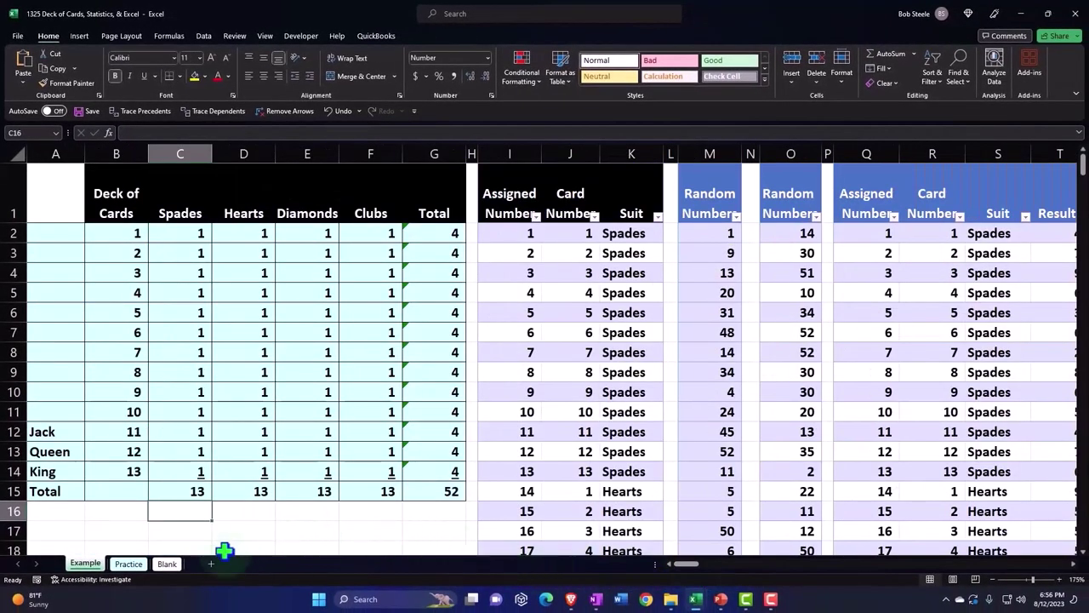
Go to the Blank sheet and select every cell
click(173, 566)
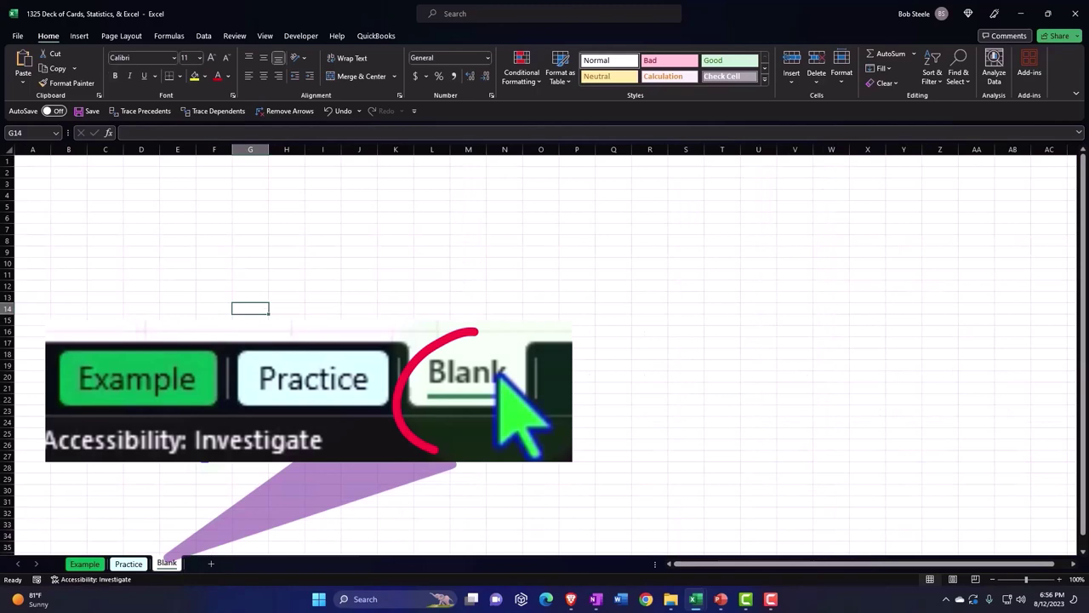
click(209, 309)
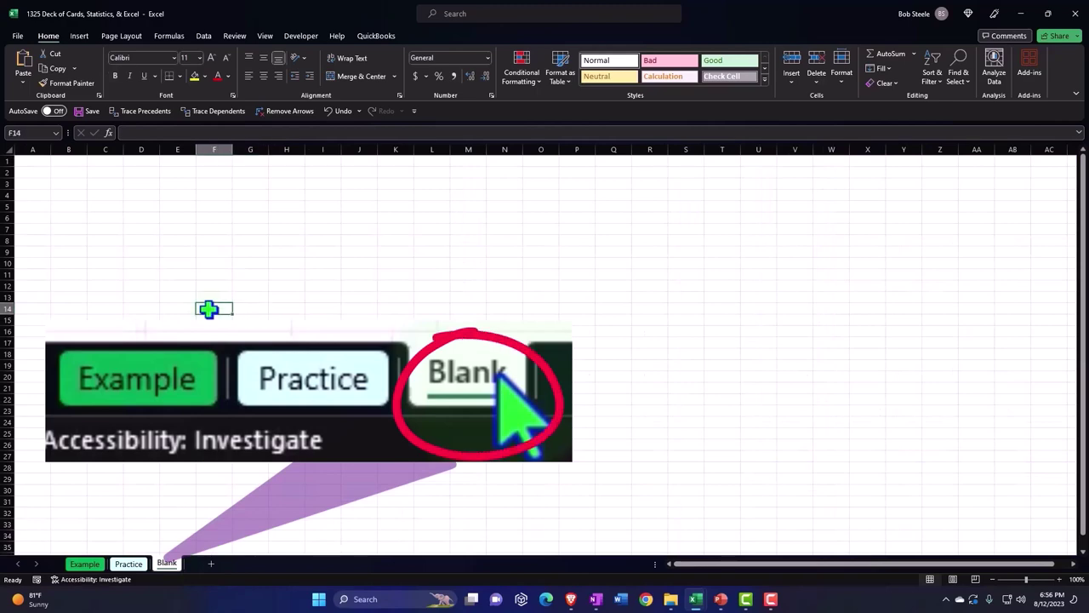
scroll(209, 309, up, 2)
scroll(208, 309, up, 2)
scroll(208, 309, up, 7)
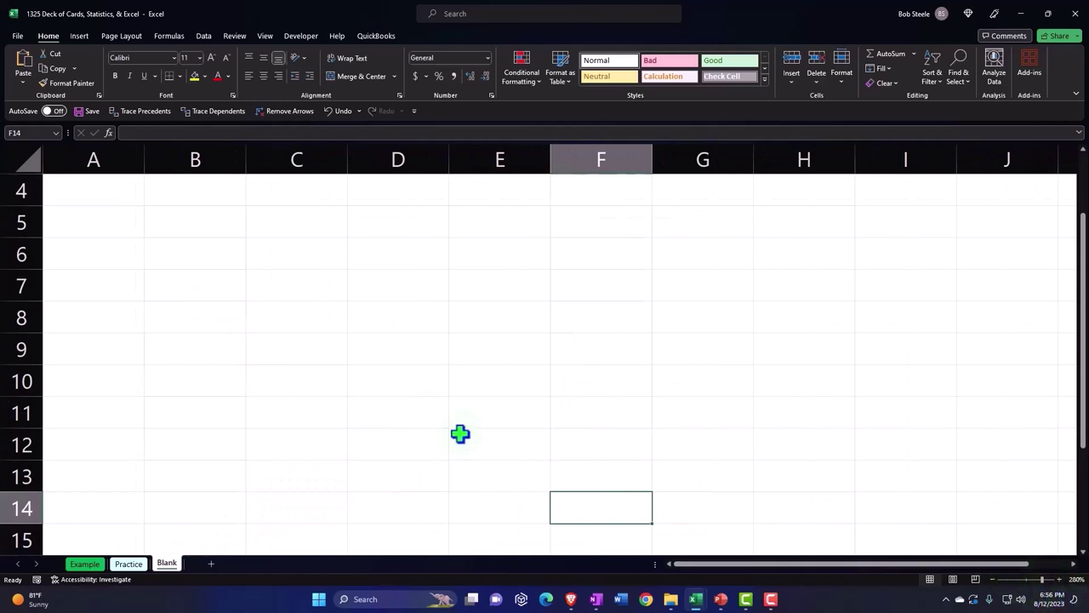
scroll(351, 434, up, 1)
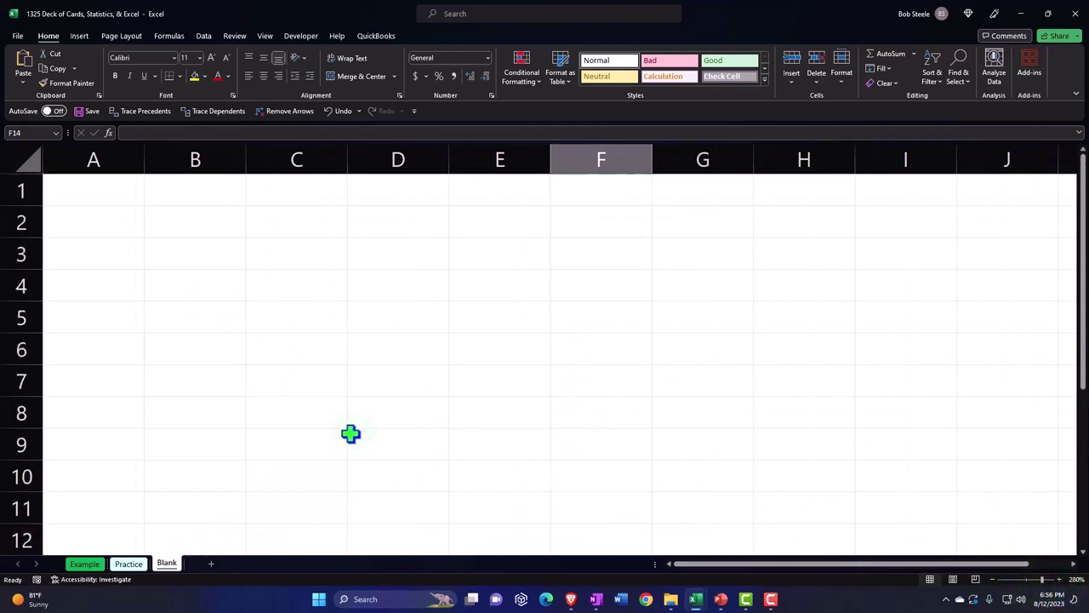
click(28, 159)
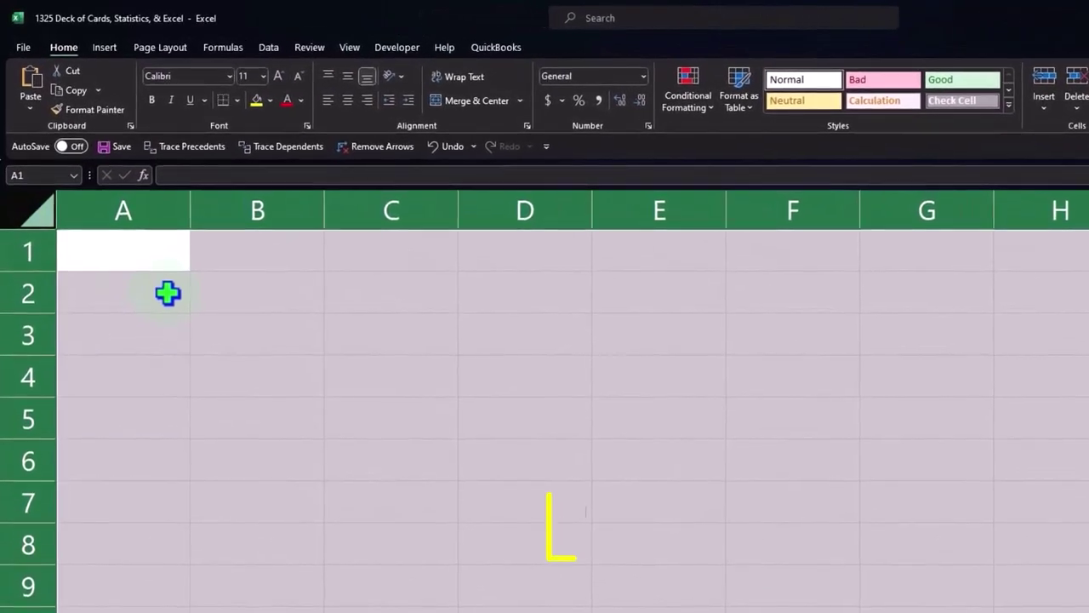
Format all cells as Currency with symbol None, 0 decimal places and red (1,234) negatives
right_click(167, 293)
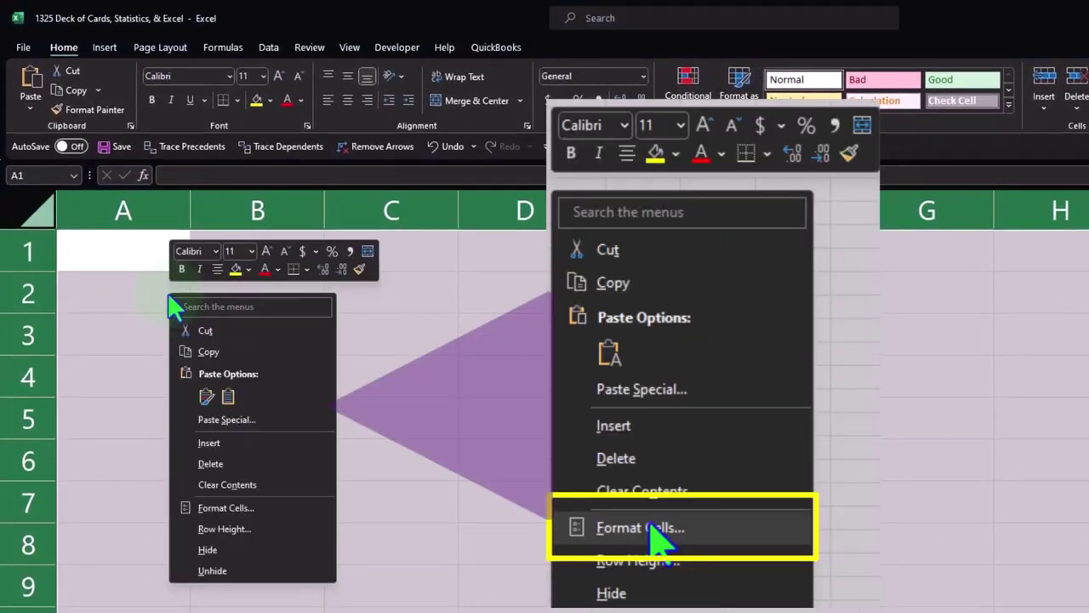
click(221, 507)
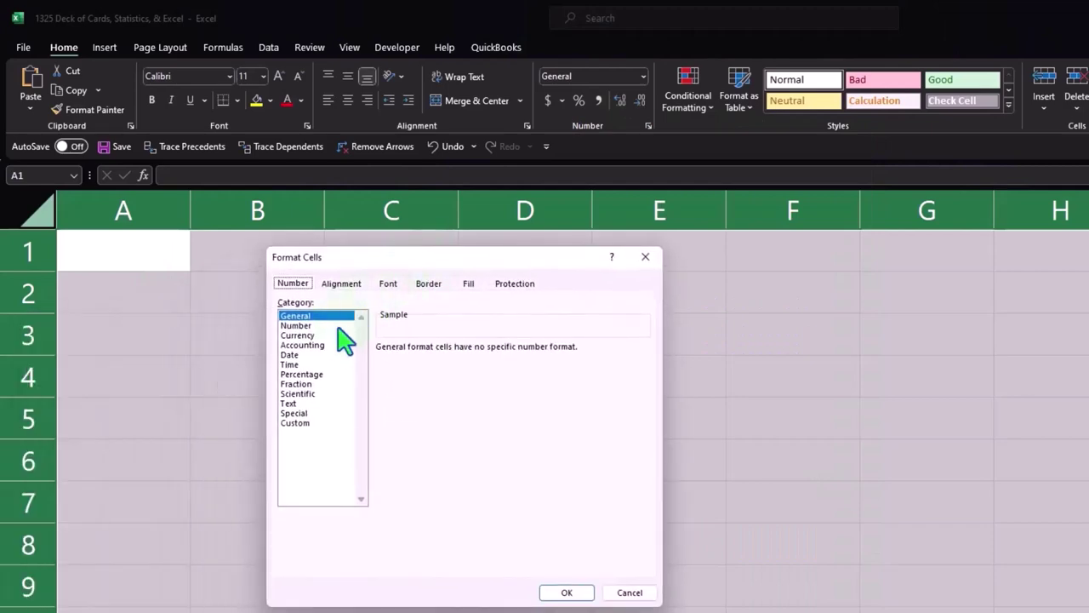
click(311, 336)
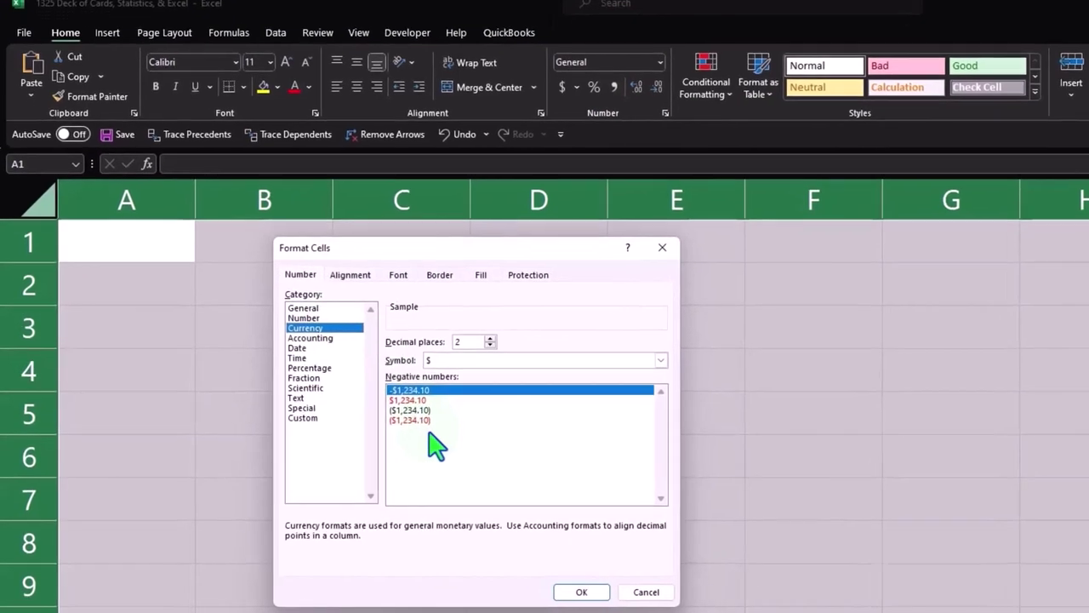
click(425, 420)
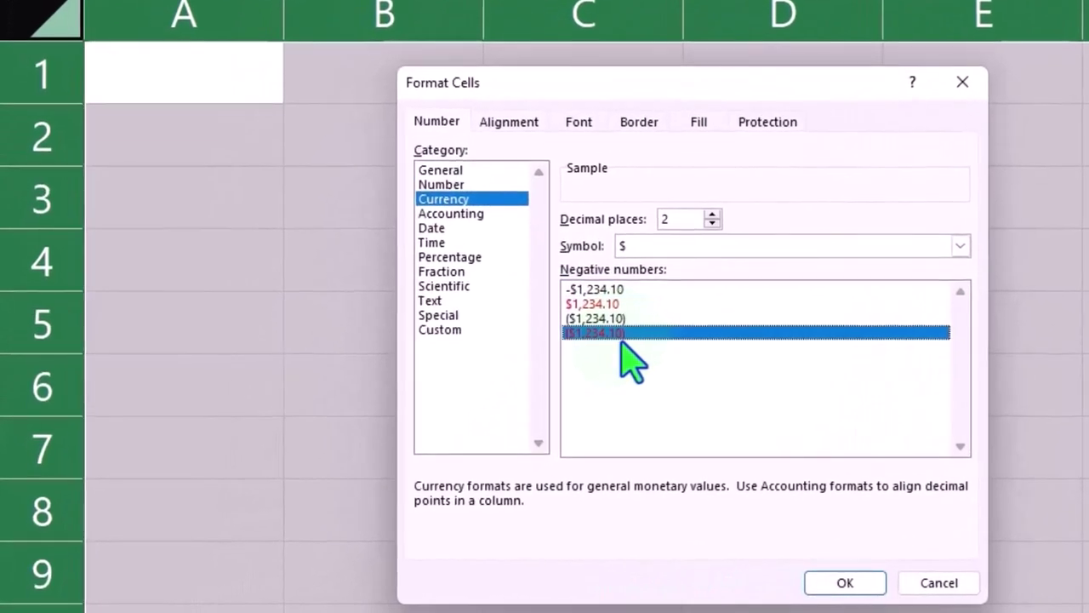
click(953, 249)
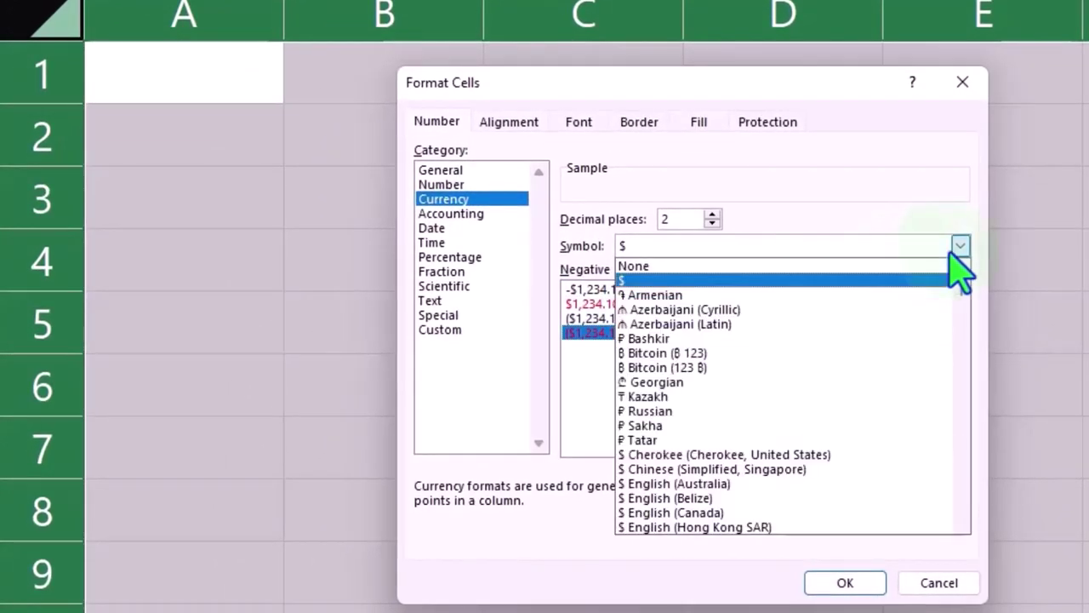
click(900, 265)
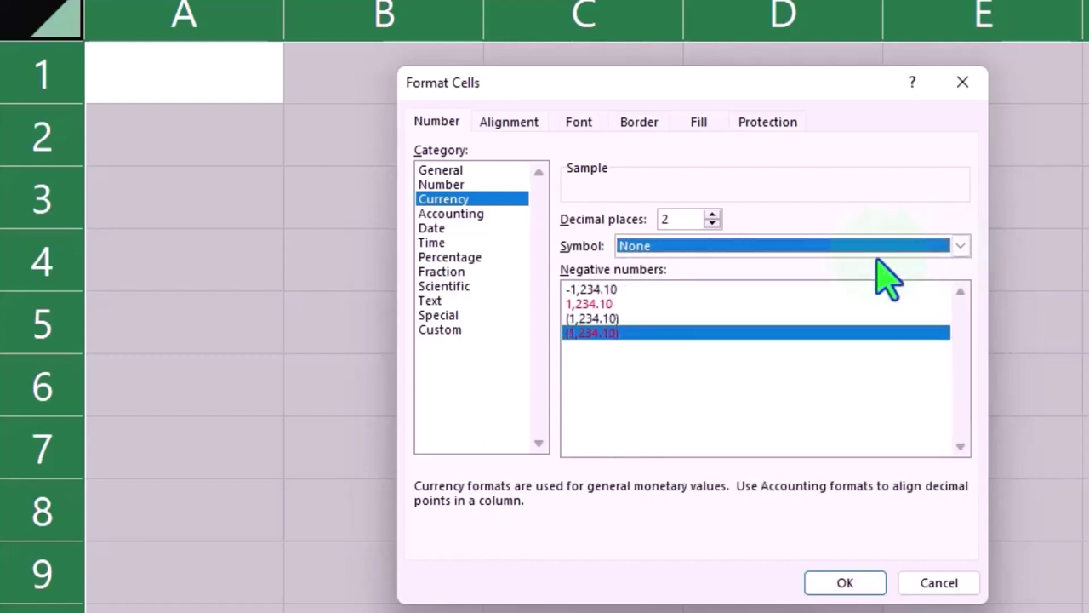
click(713, 224)
click(712, 224)
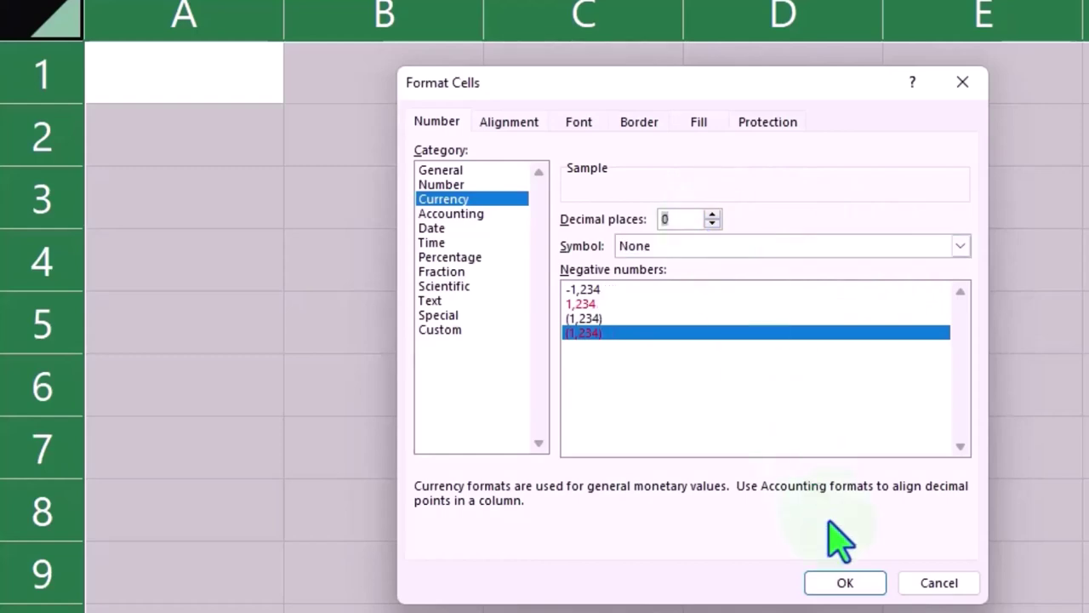
click(842, 580)
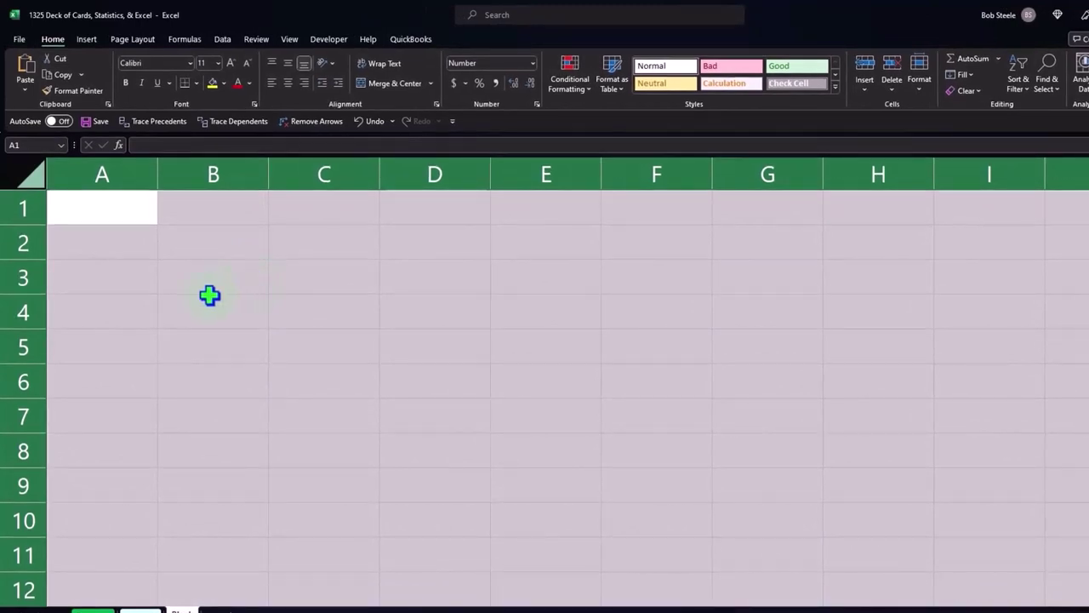
Enter 'Deck of Cards' in B1 and make the whole sheet bold
click(119, 246)
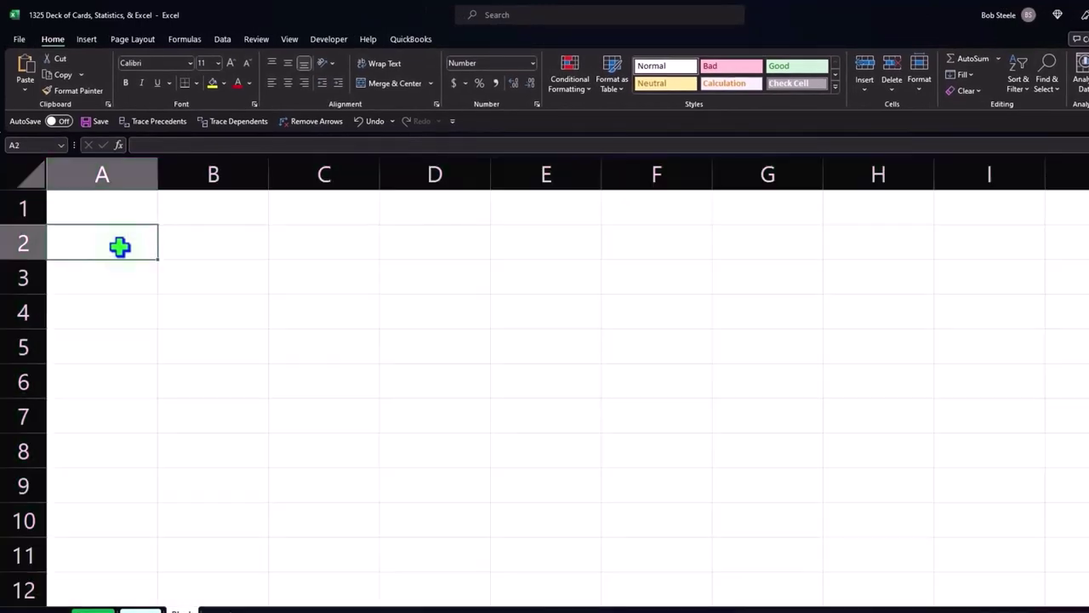
key(Right)
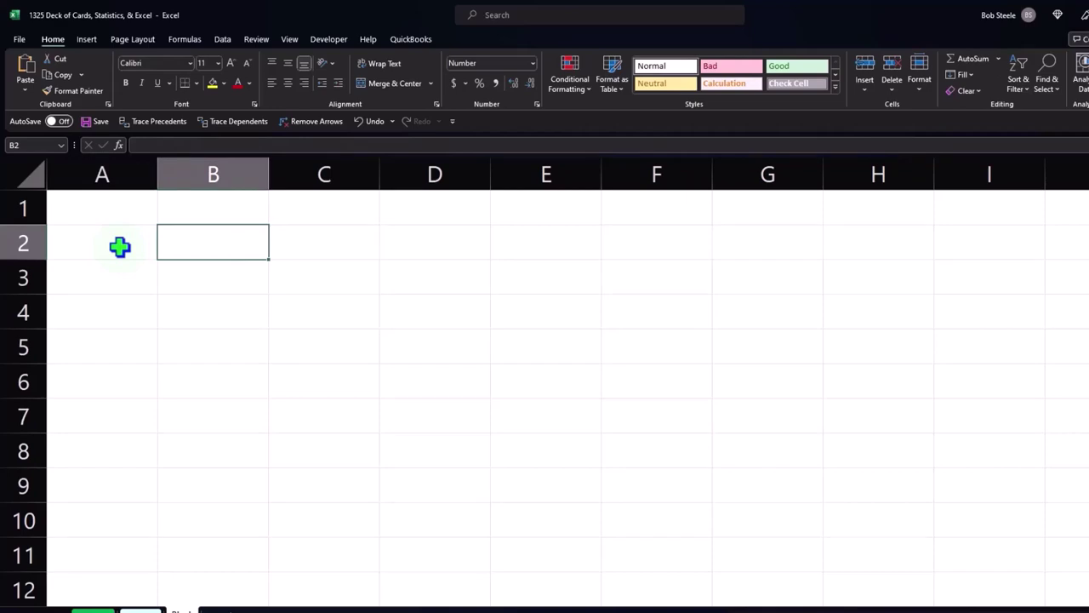
key(Up)
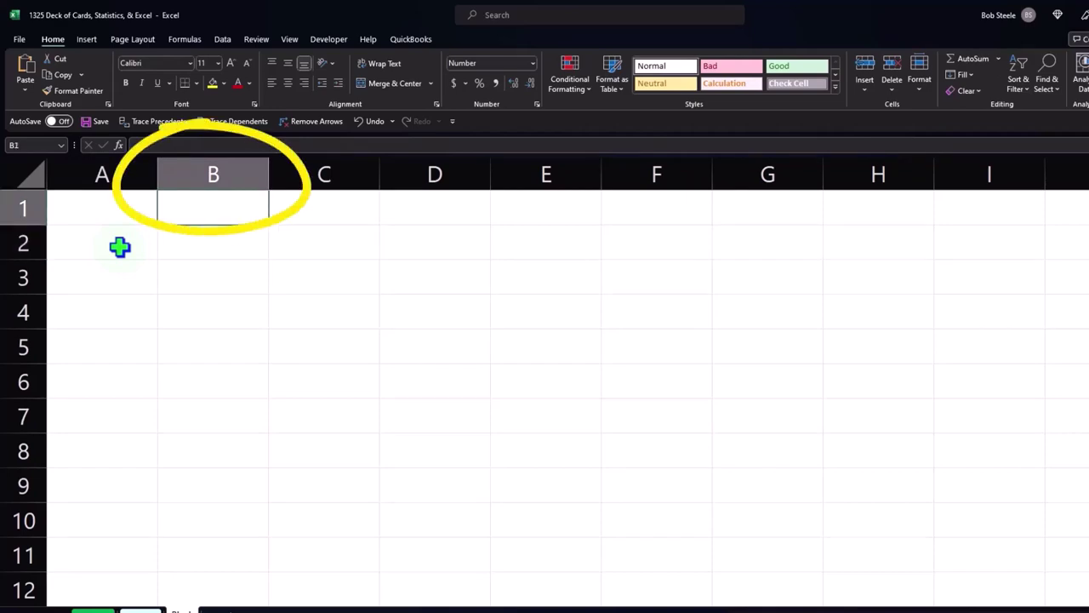
text(Deck)
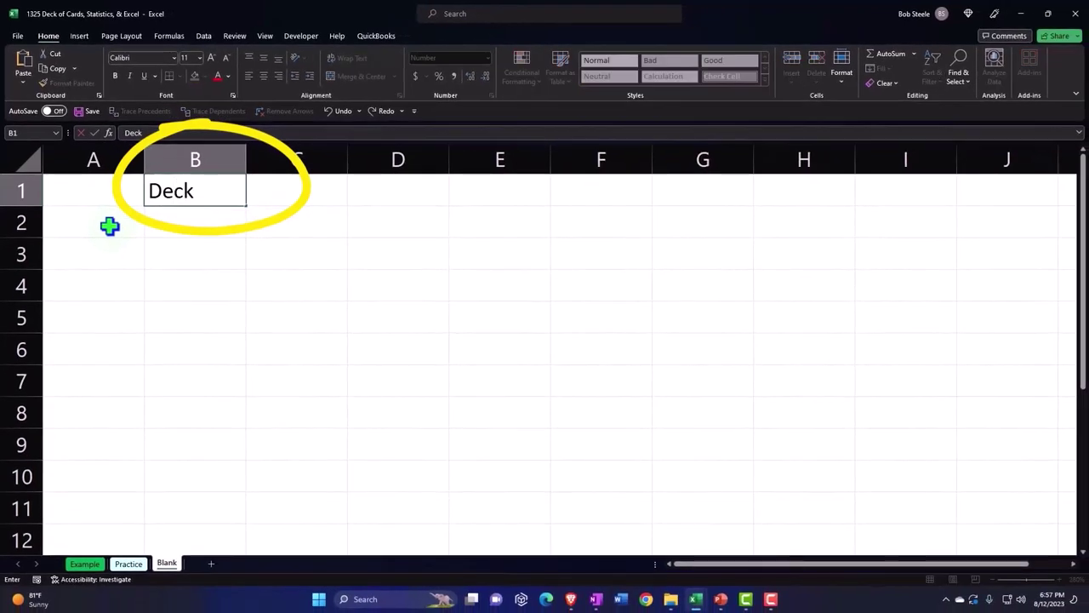
text( of Cards)
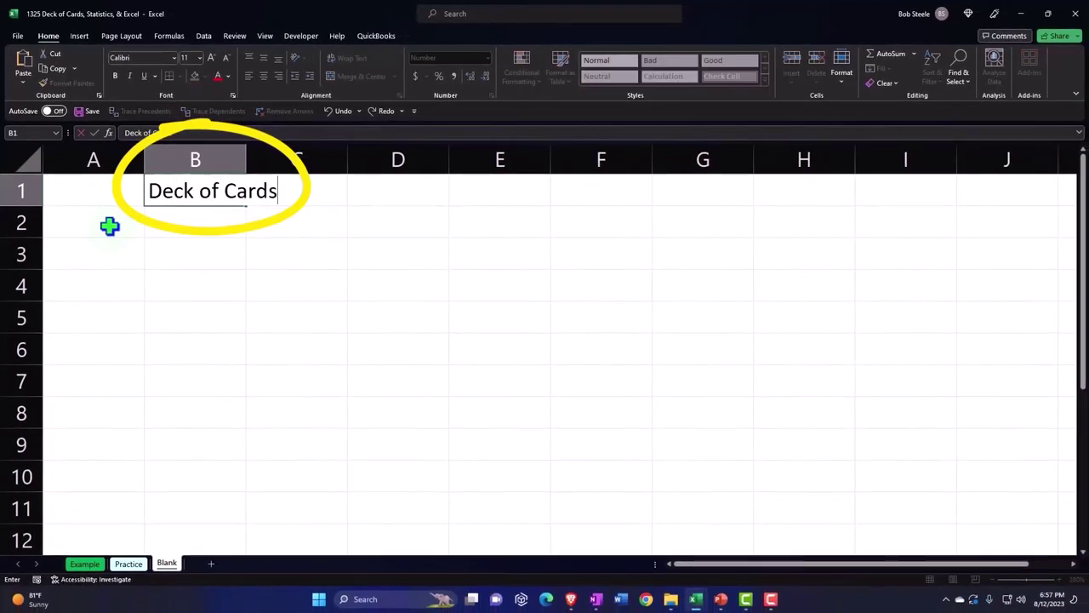
key(Return)
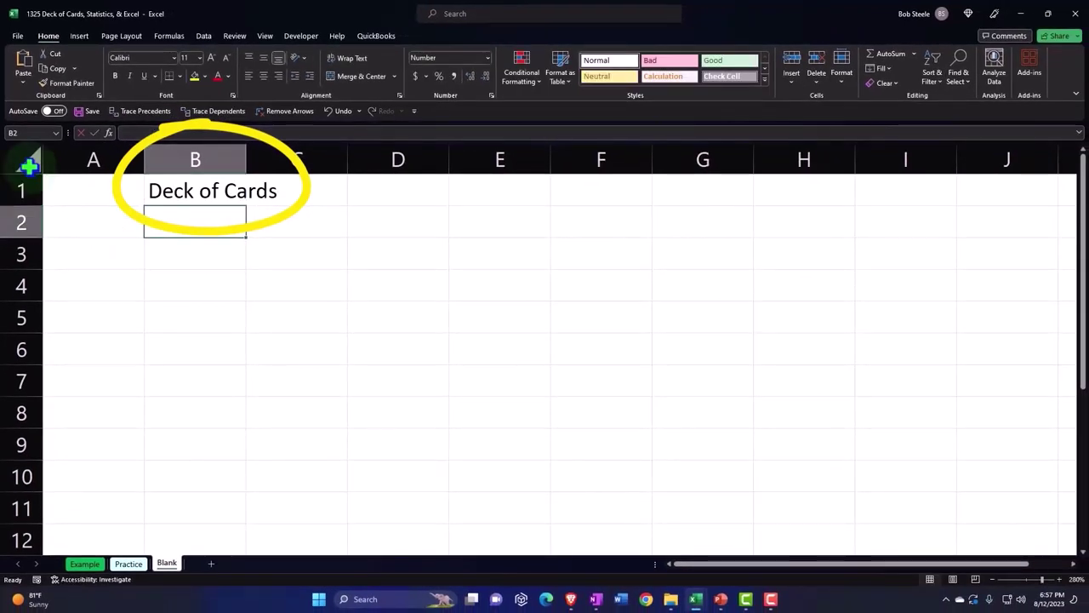
click(28, 166)
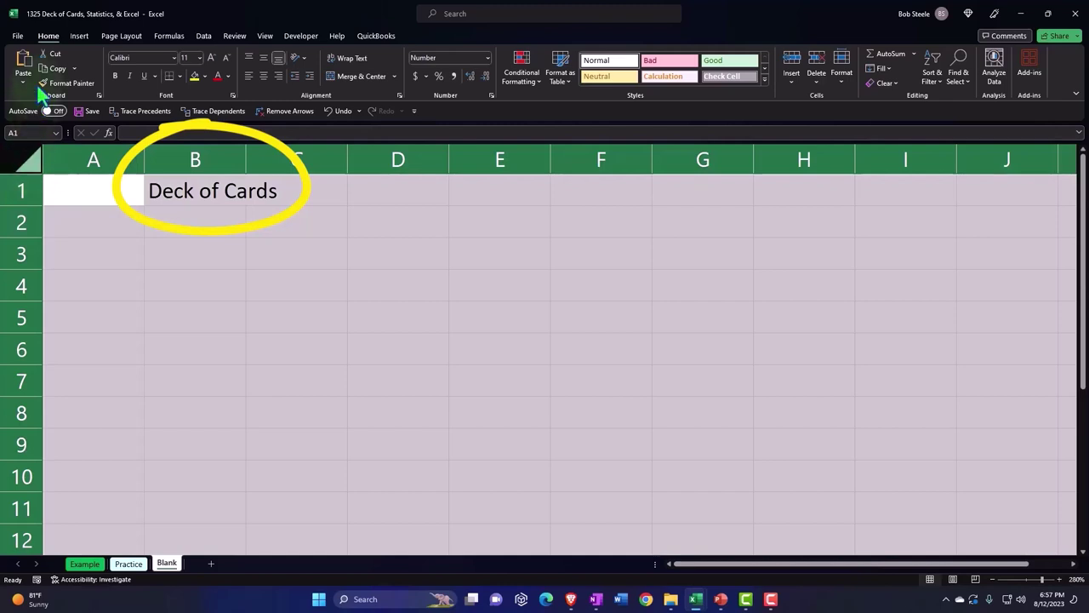
click(116, 76)
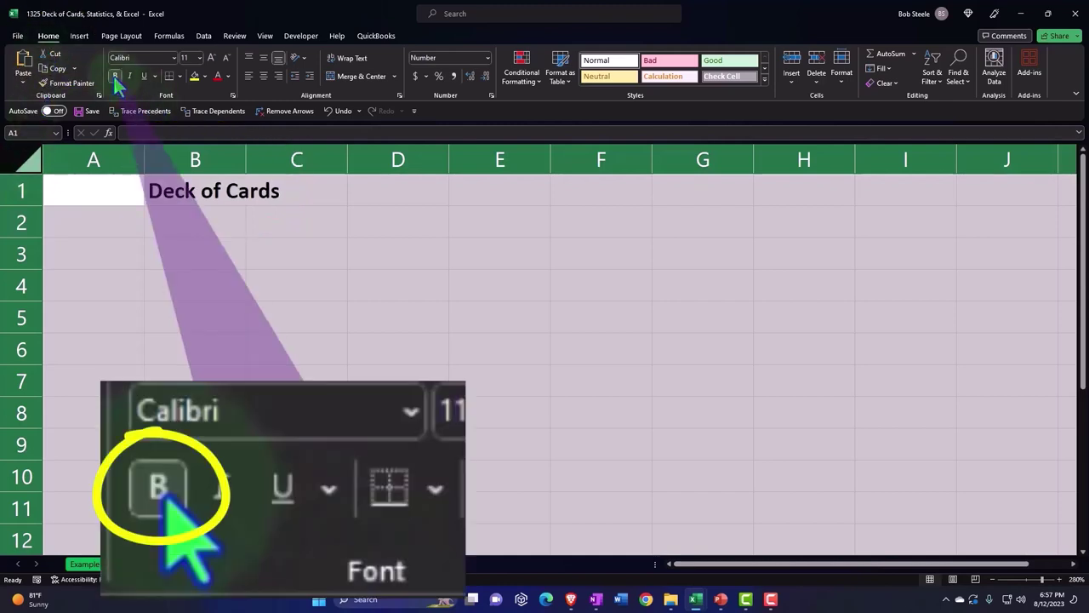
Wrap and centre the 'Deck of Cards' heading in B1
click(252, 344)
click(204, 197)
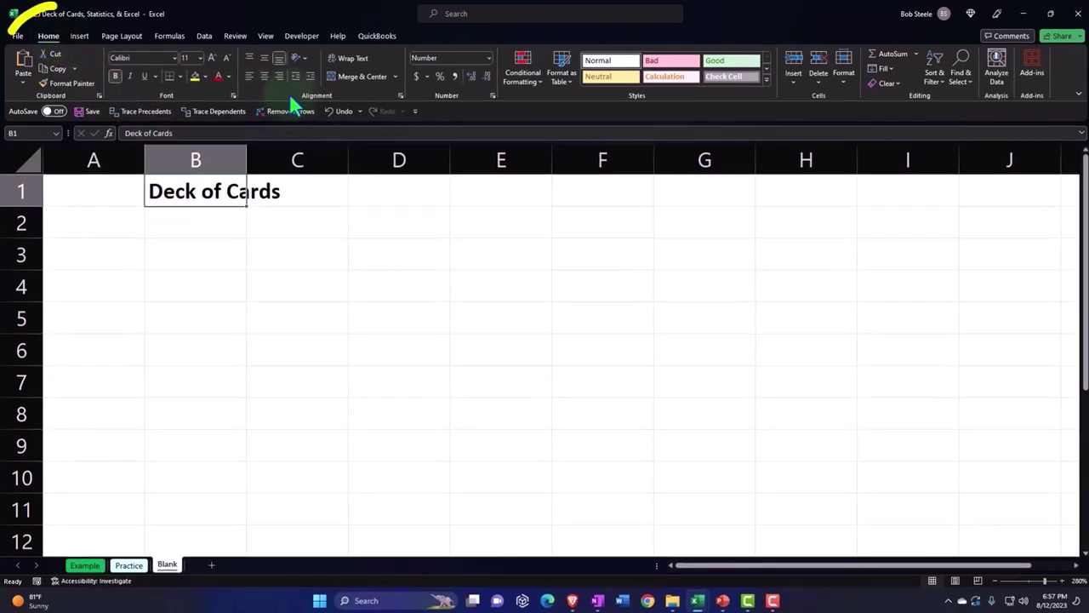
click(340, 59)
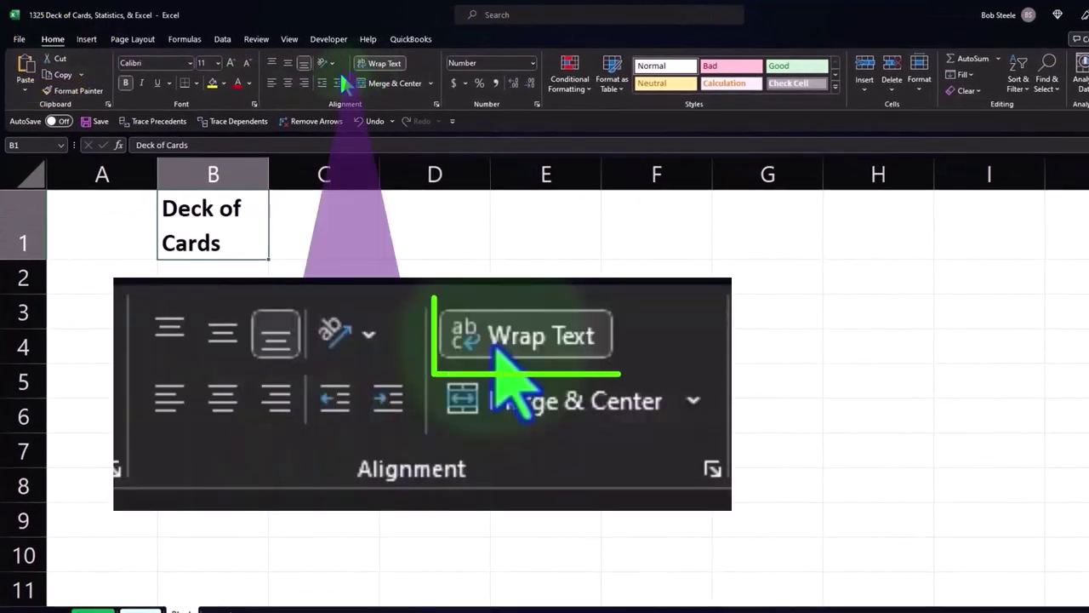
click(289, 82)
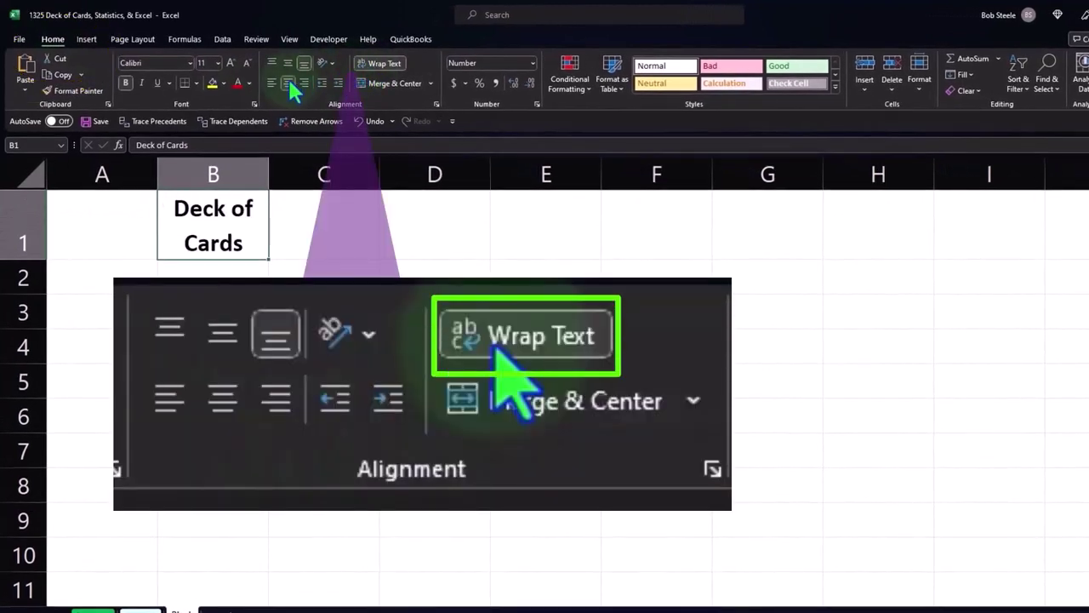
click(241, 278)
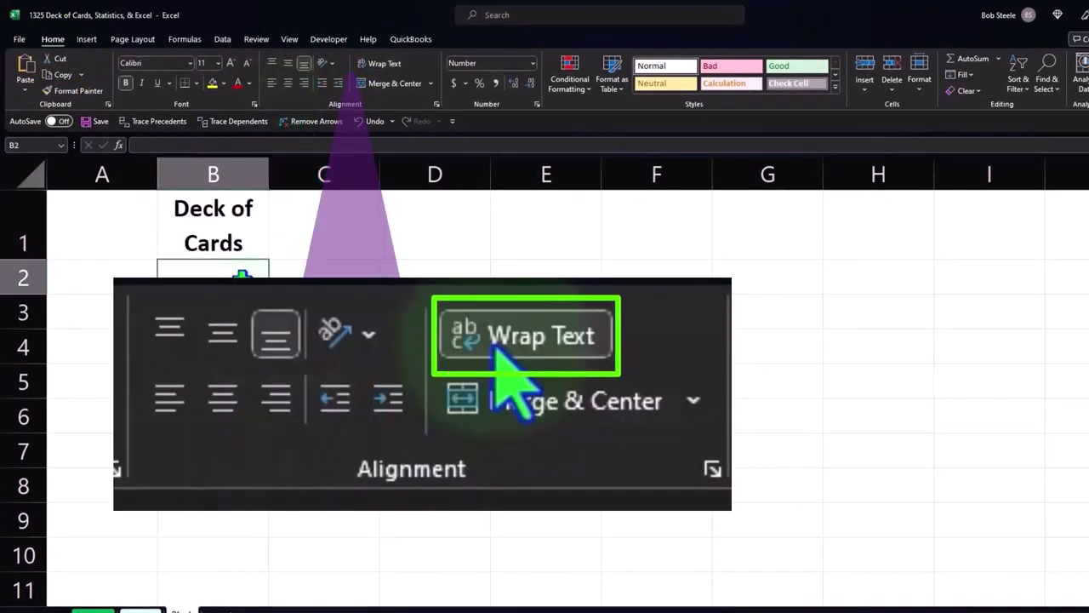
Enter 1–4 in B2:B5 and fill the number series down to 10
text(1 )
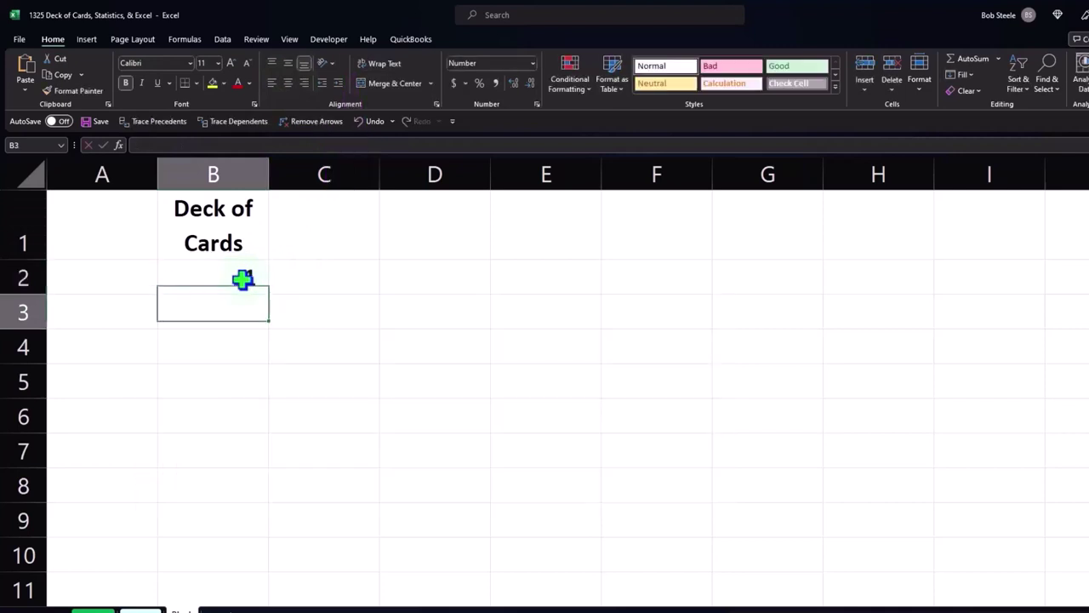
text(2 3)
key(Return)
text(4)
key(Return)
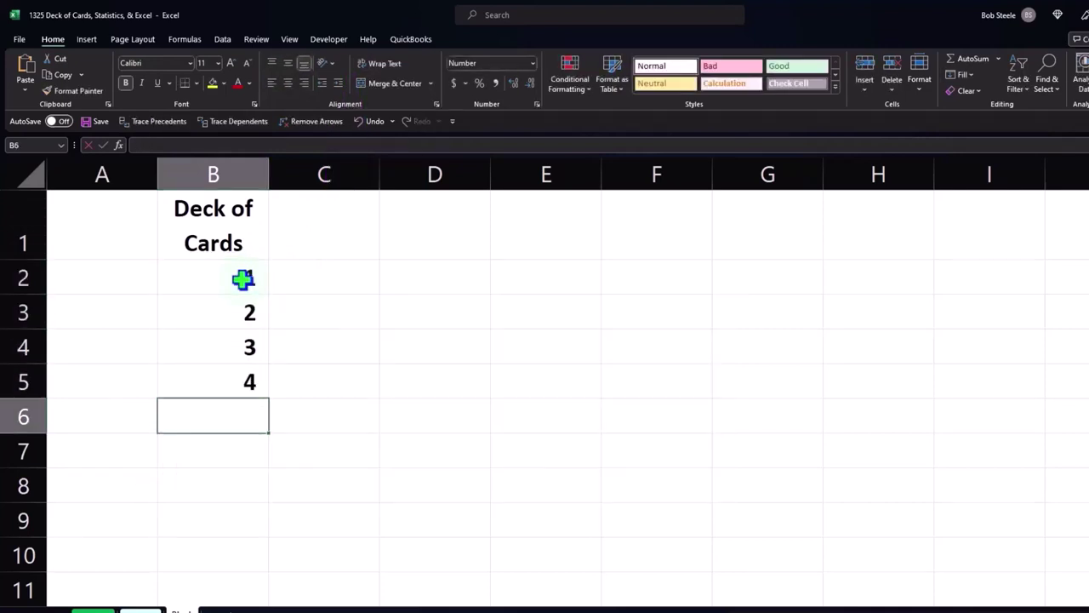
drag(242, 278, 241, 382)
scroll(241, 381, down, 1)
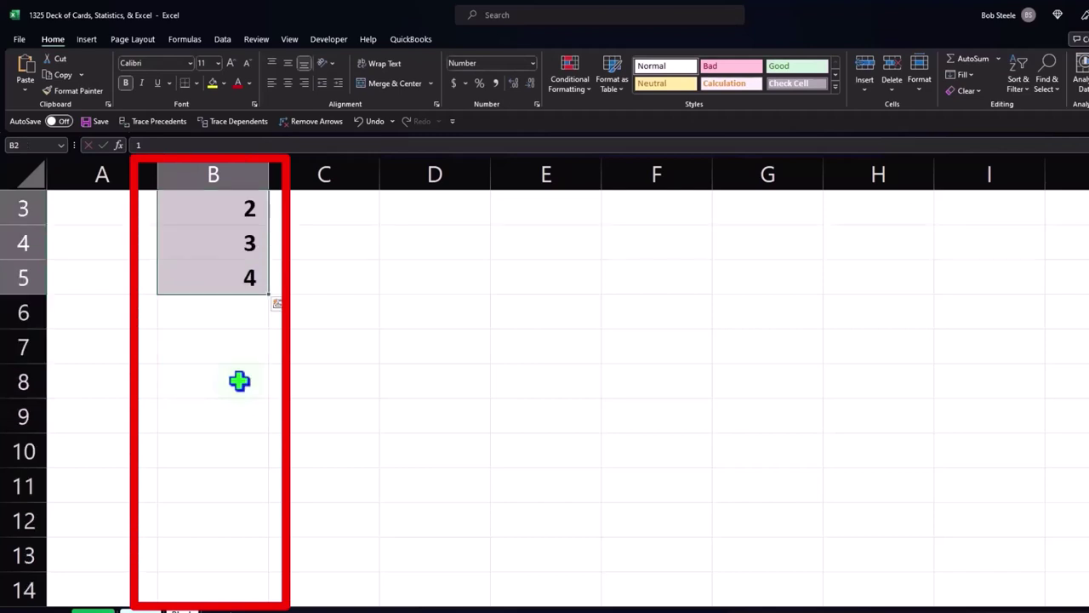
drag(268, 295, 260, 491)
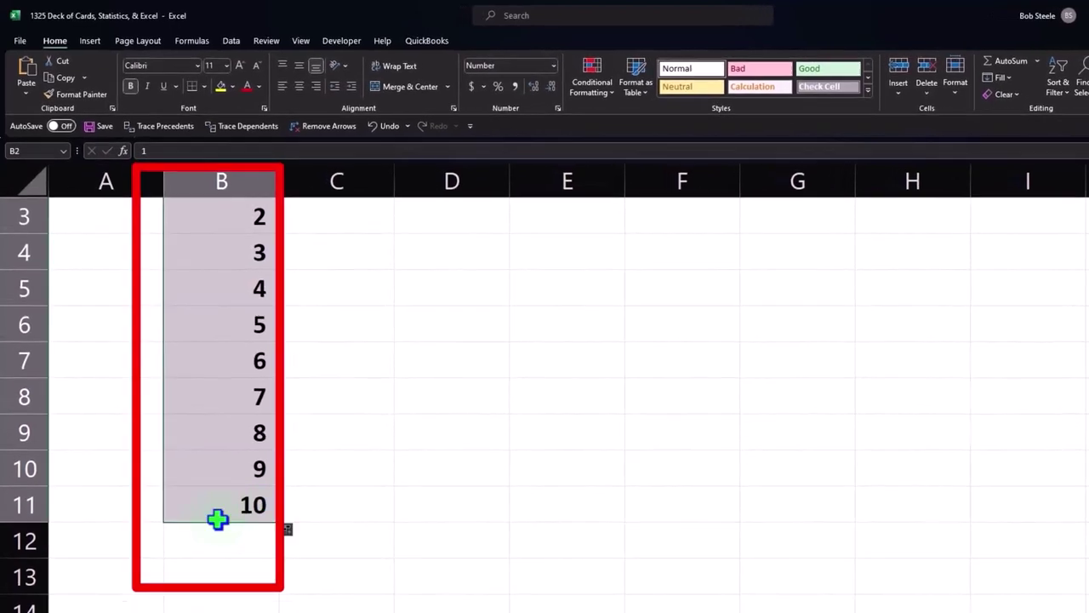
Label A12:A14 Jack, Queen and King and extend the numbers to 11–13
click(123, 546)
text(Jack)
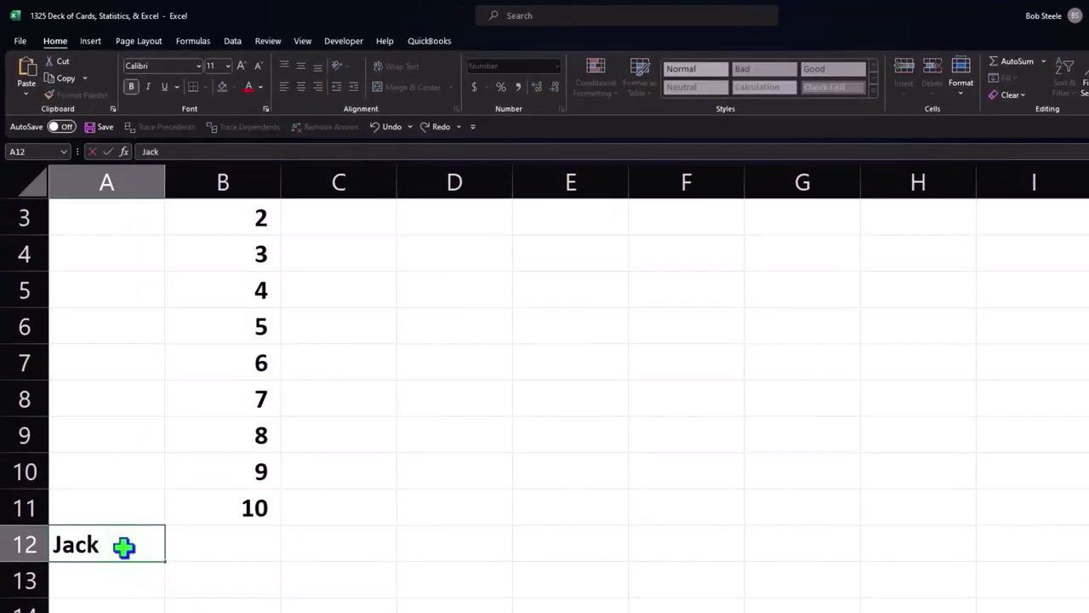
key(Return)
text(Queen)
key(Return)
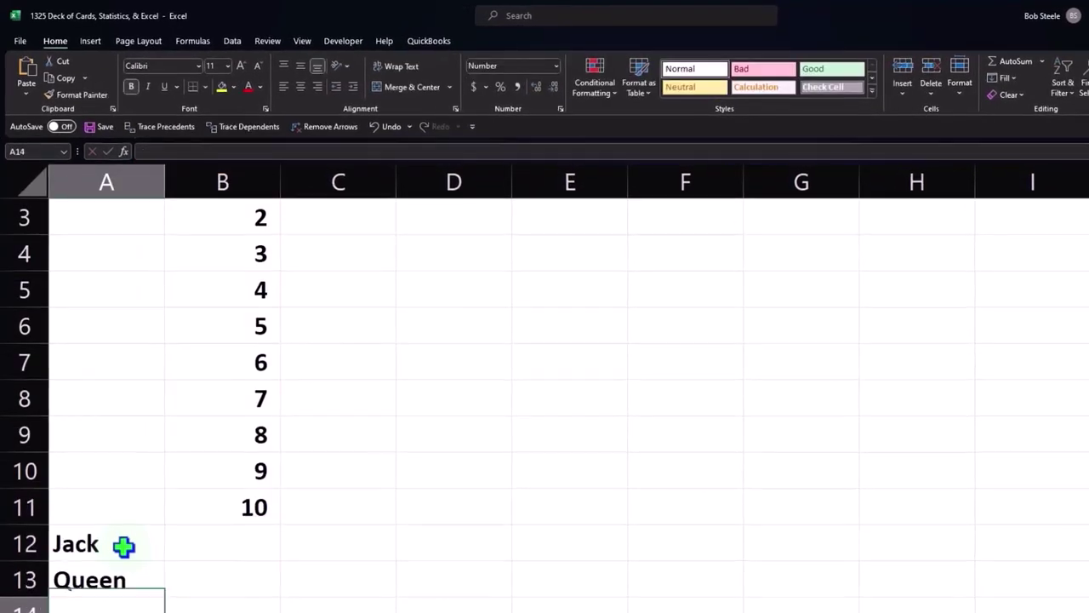
text(King)
click(195, 477)
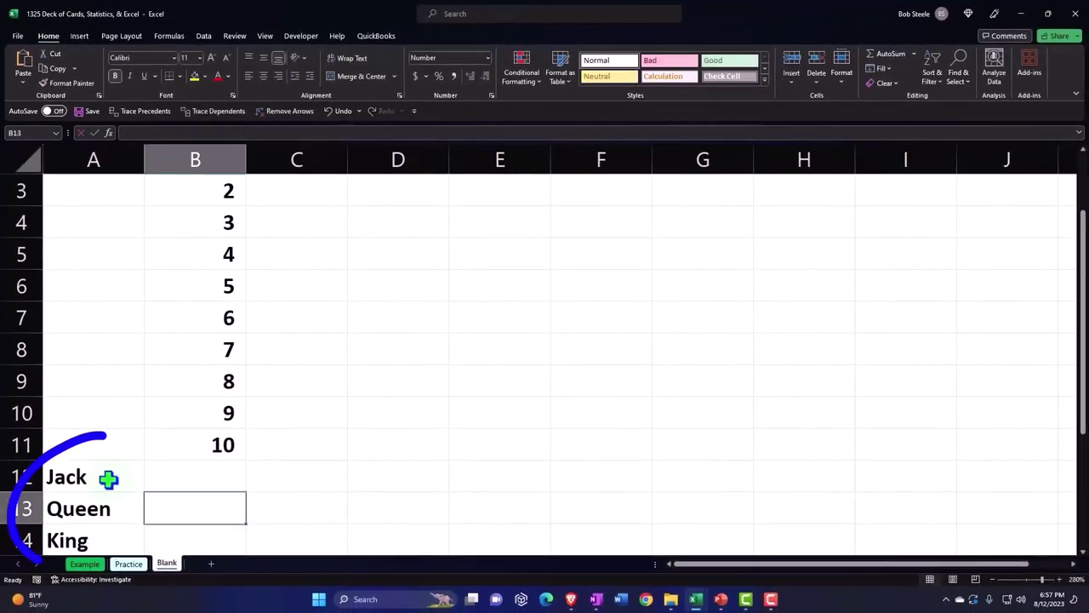
drag(55, 442, 102, 436)
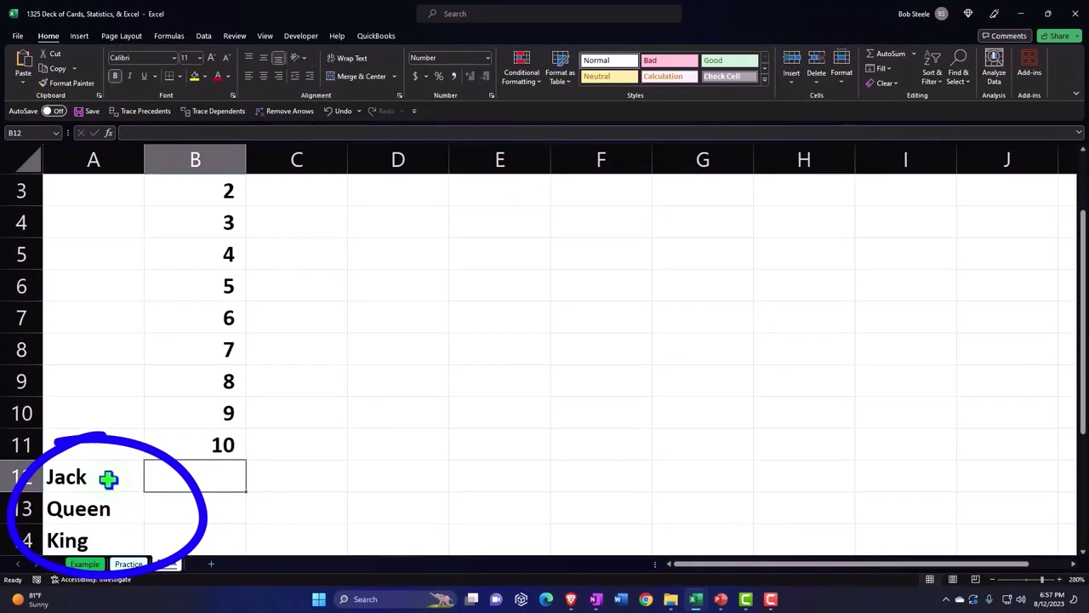
drag(214, 413, 246, 536)
scroll(358, 396, down, 1)
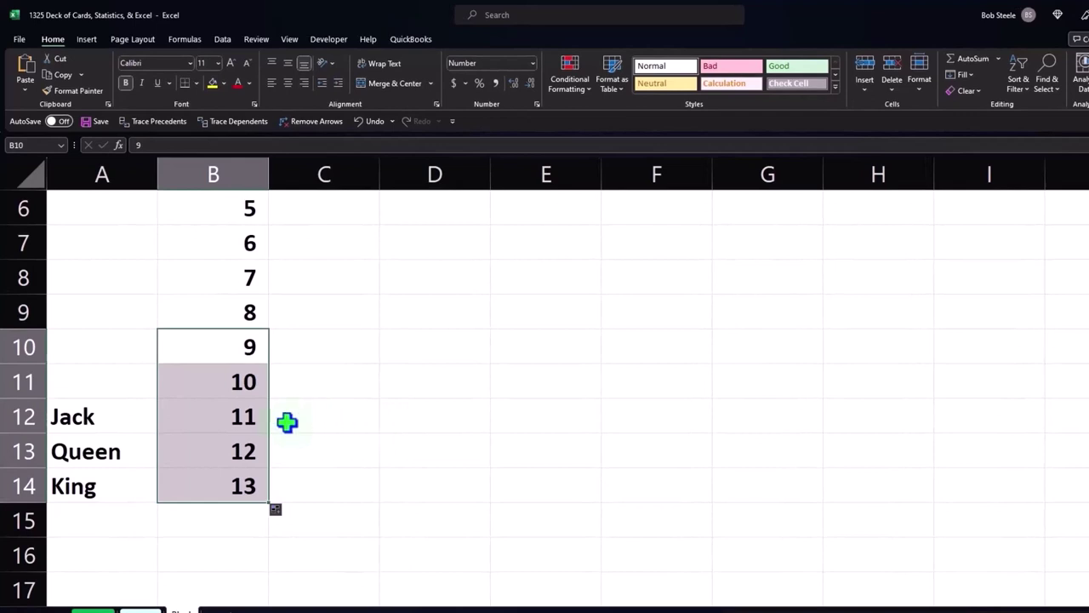
click(122, 417)
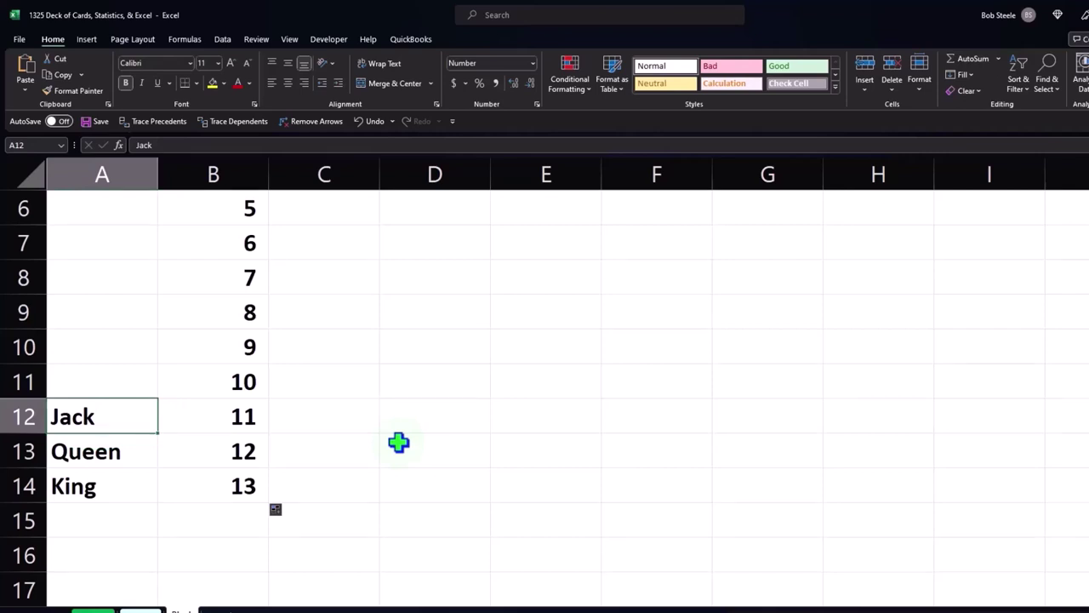
scroll(398, 442, up, 2)
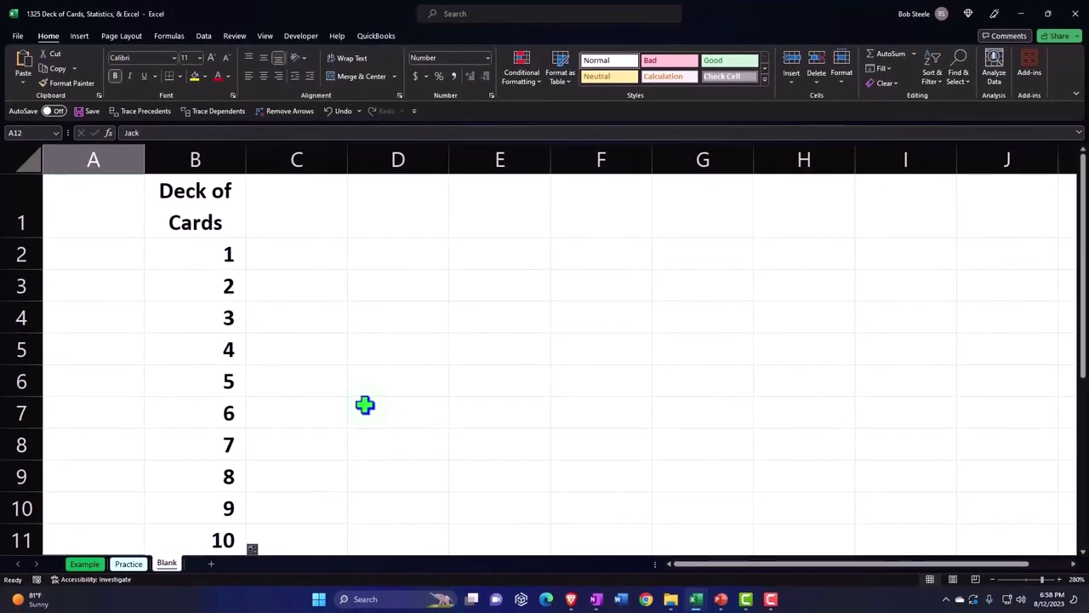
Enter Spades, Hearts, Diamonds and Clubs across C1 through F1
click(297, 214)
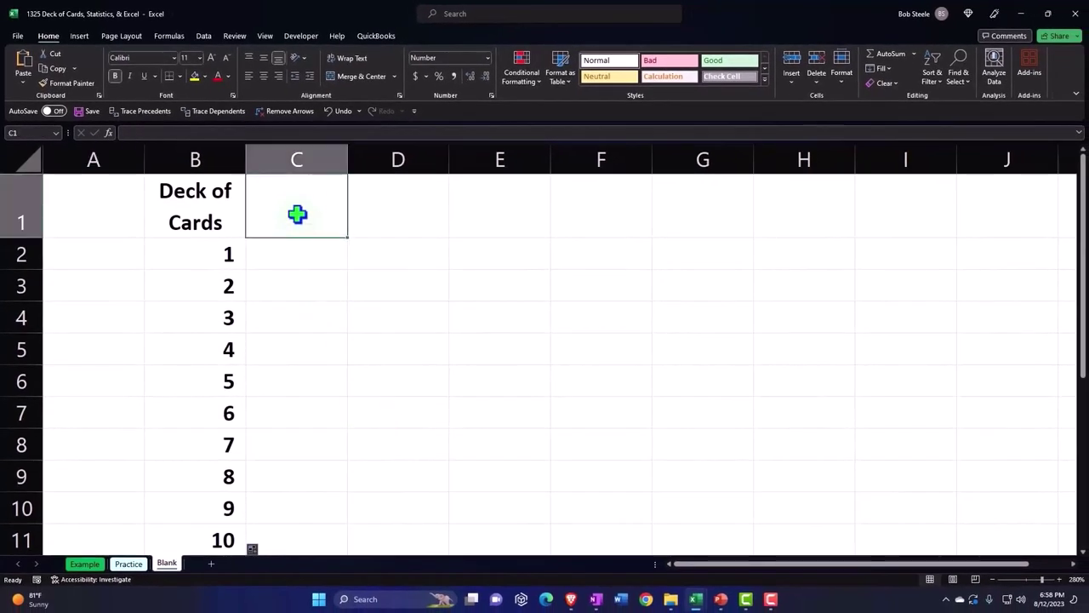
text(Spades)
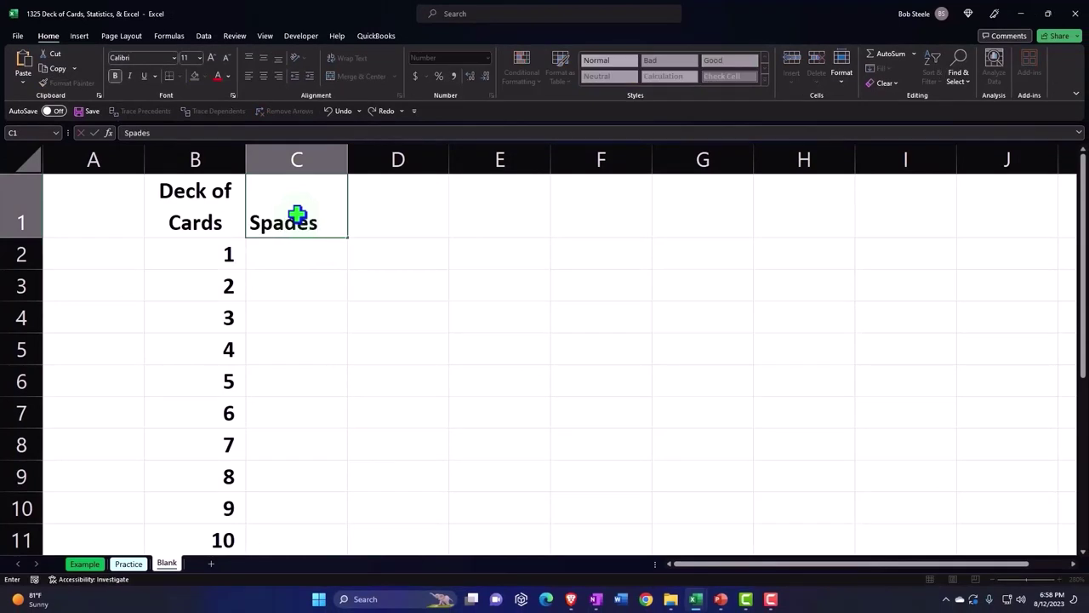
key(Tab)
text(Hea)
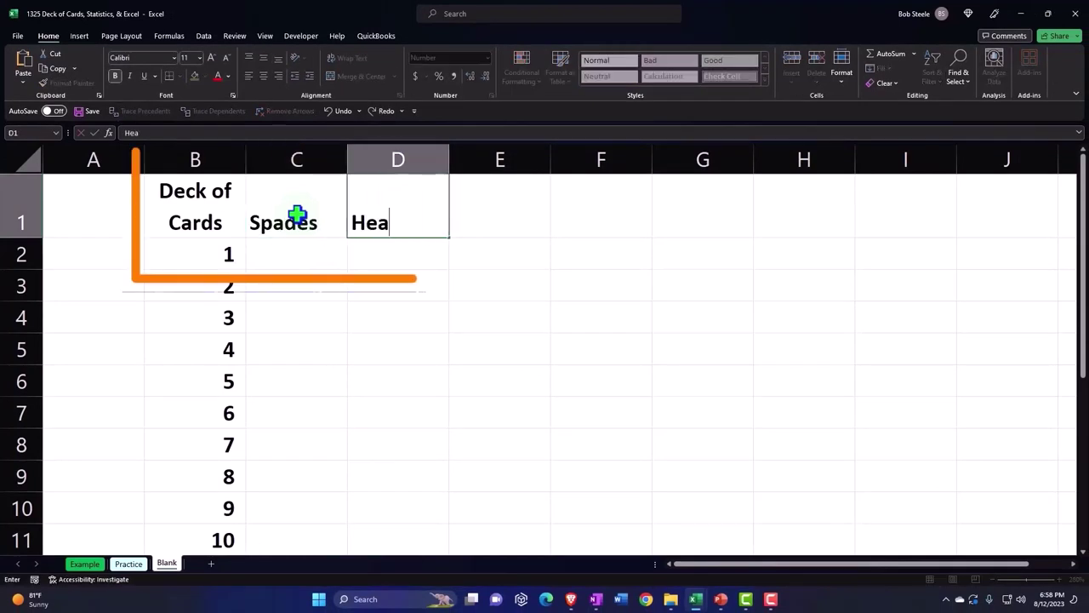
text(rts)
key(Tab)
text(Dia)
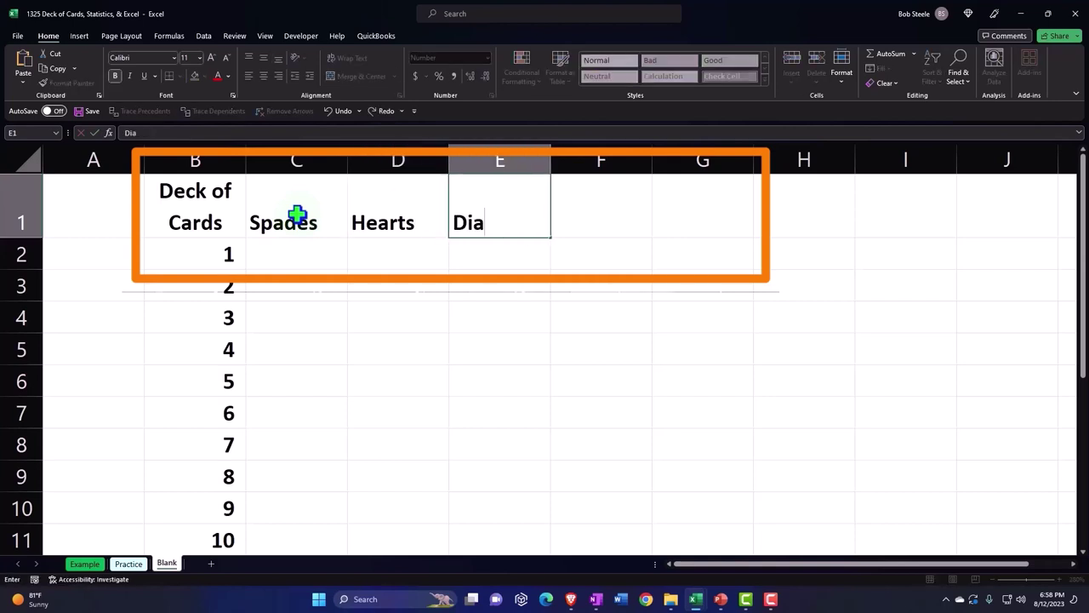
key(Tab)
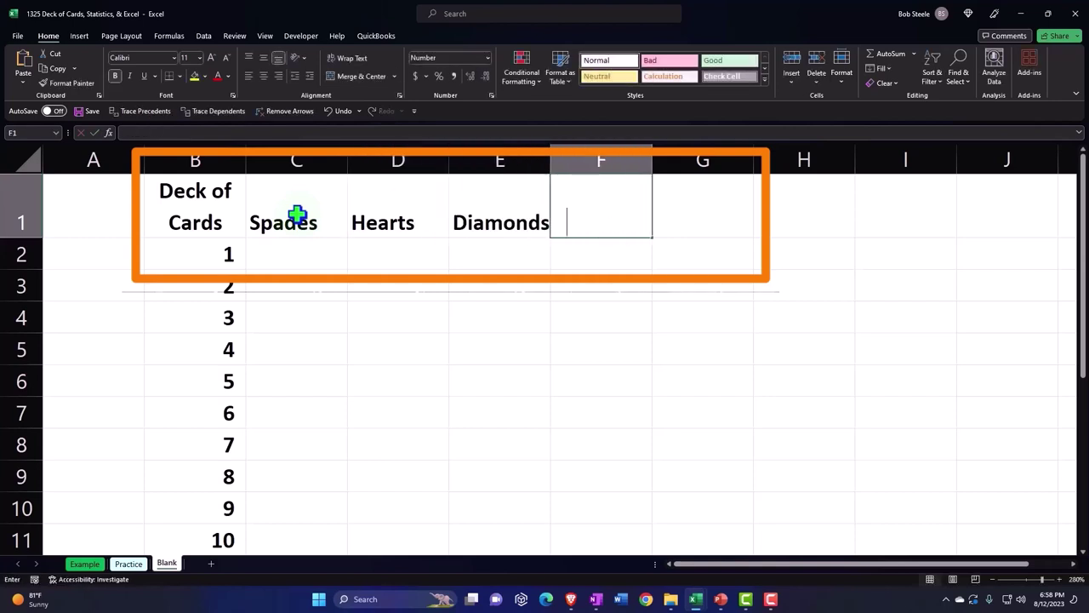
text(Clubs)
key(Tab)
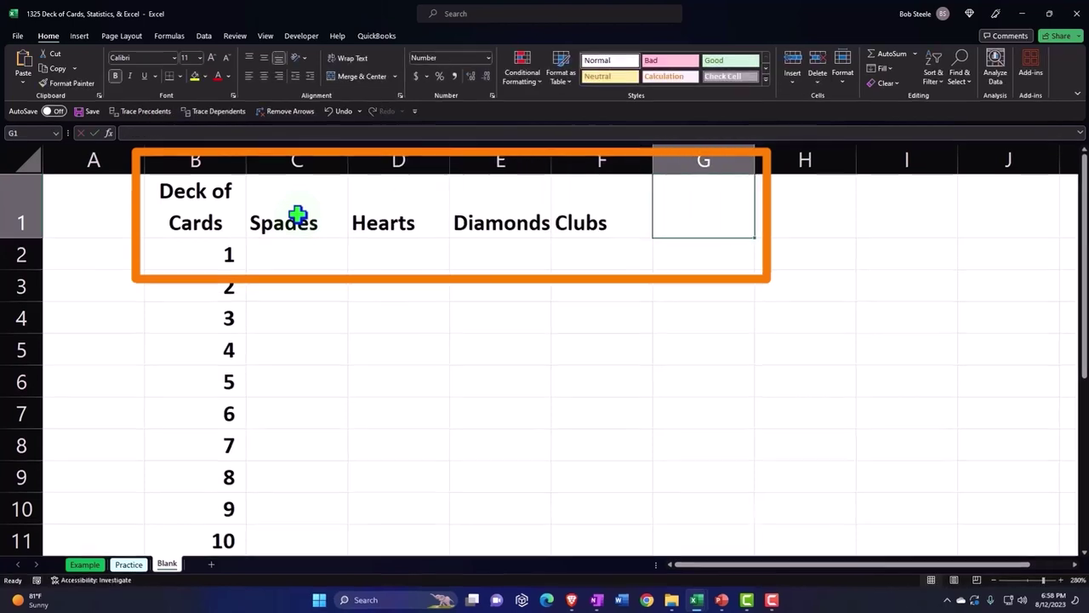
Enter the heading Total in G1
text(Total)
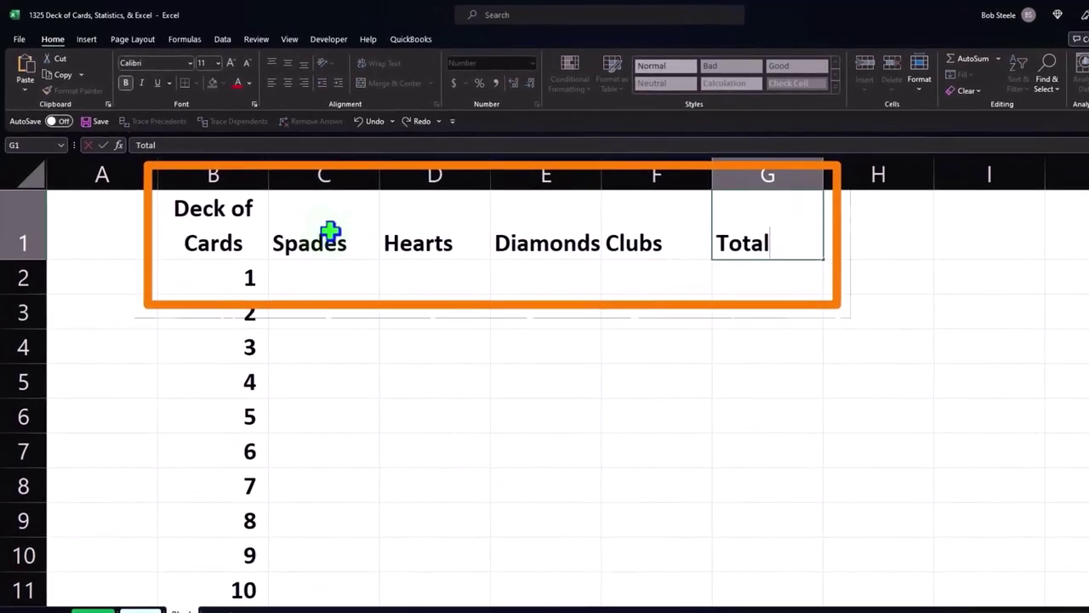
key(Return)
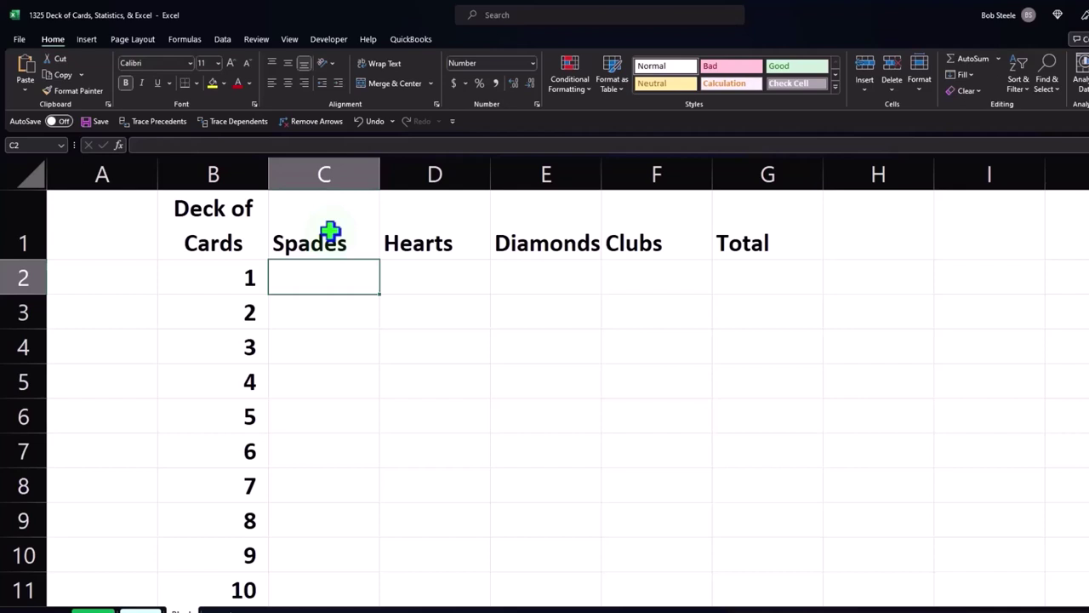
Put 1 under each suit in row 2 and total it with =SUM(C2:F2), showing 4
text(1)
key(Tab)
text(1)
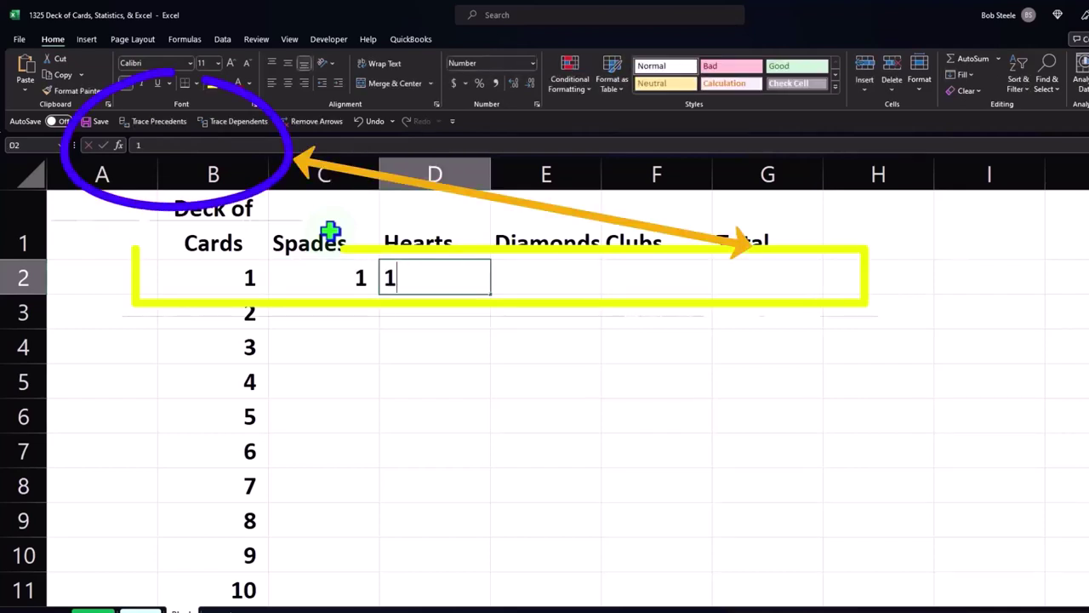
key(Tab)
key(Tab)
text(1)
key(Tab)
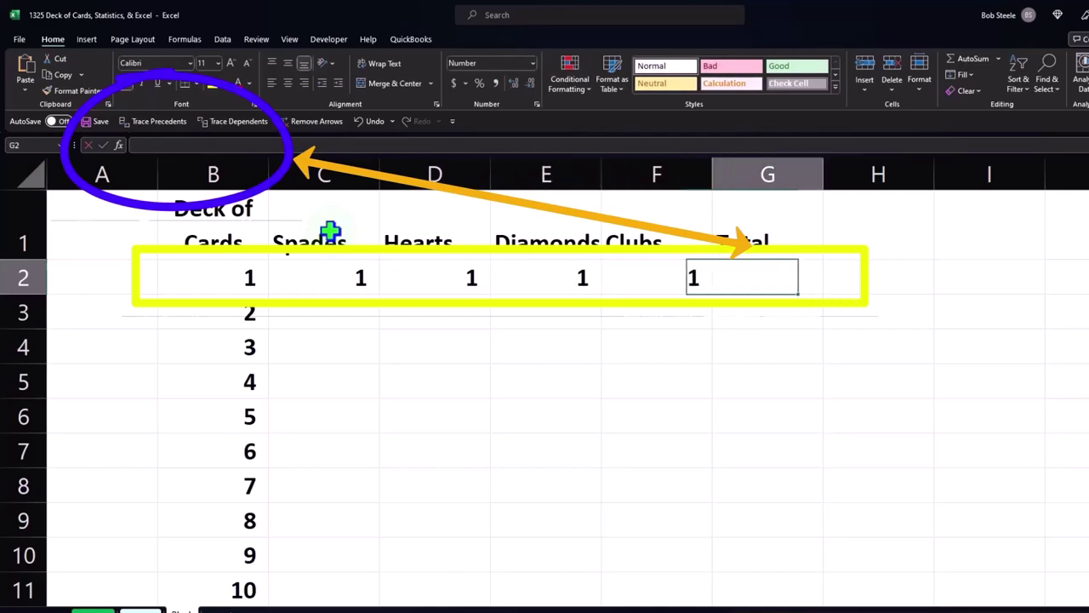
text(=)
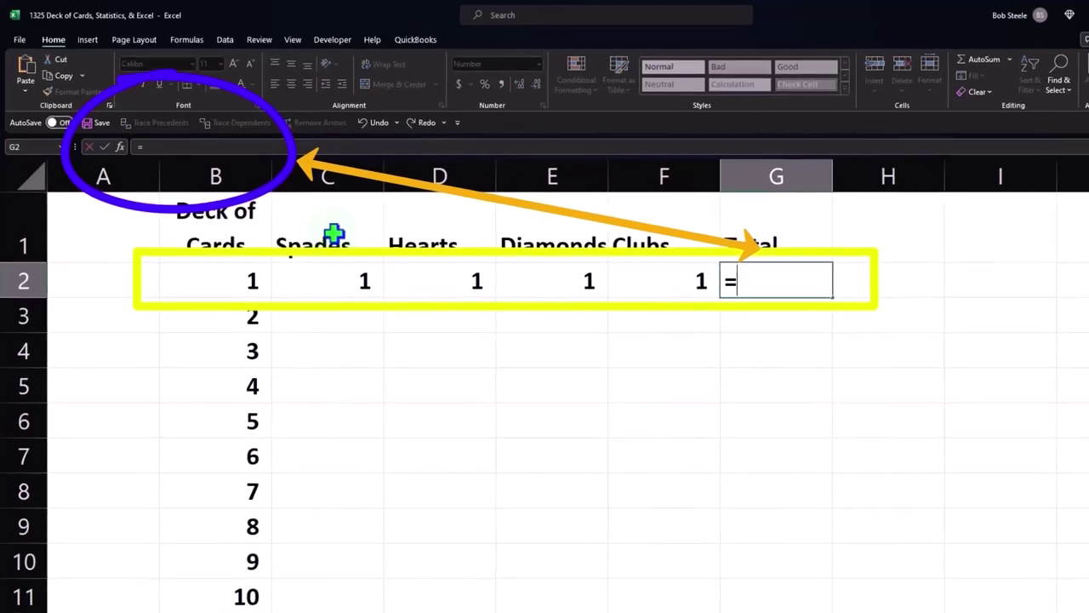
text(su)
text(m)
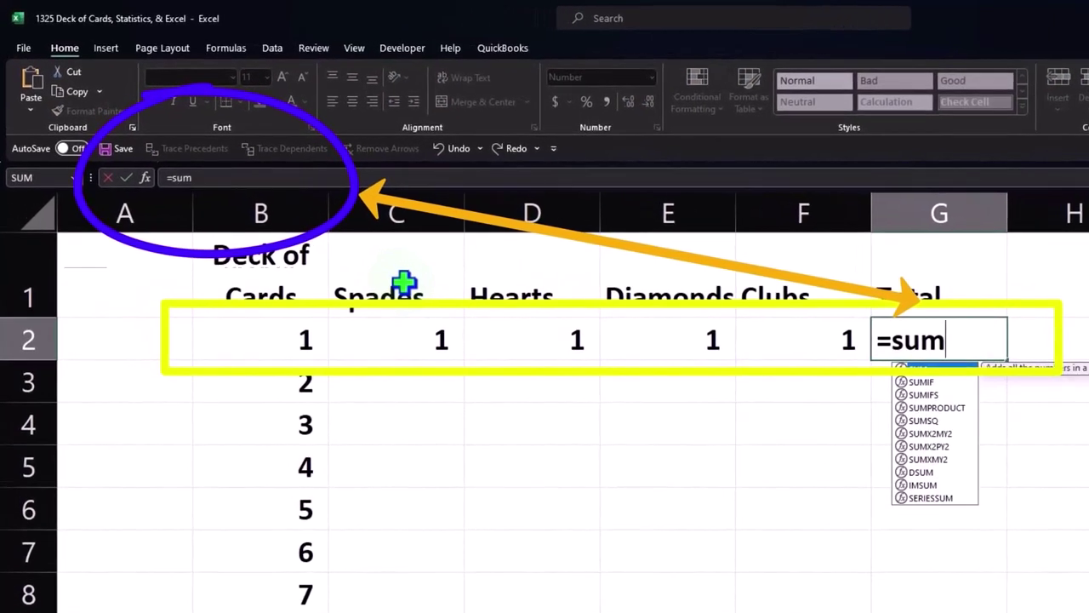
text(()
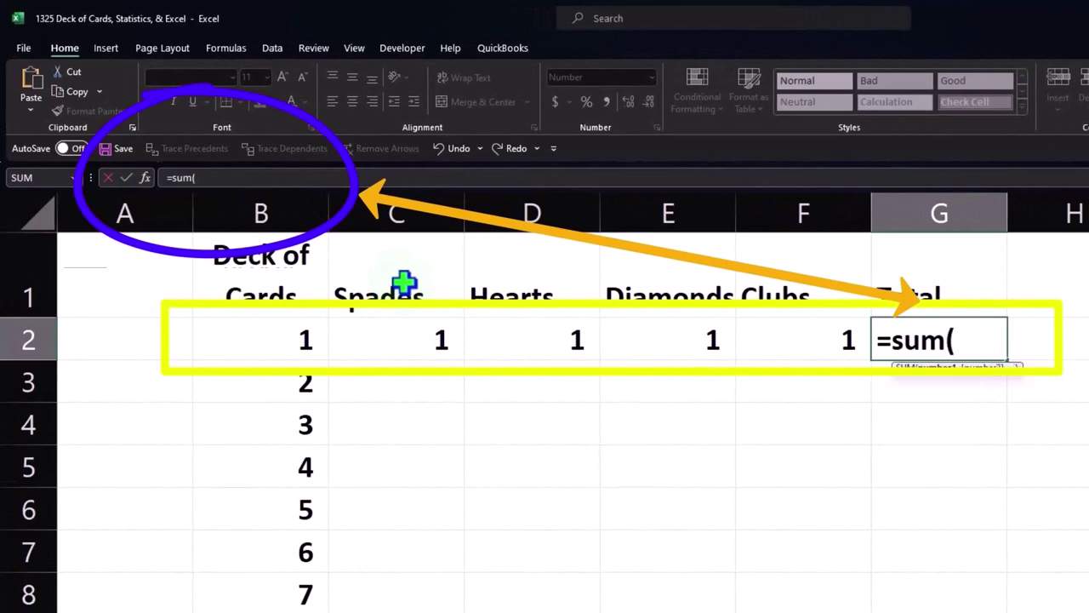
key(Left)
key(shift+Left)
key(shift+Left)
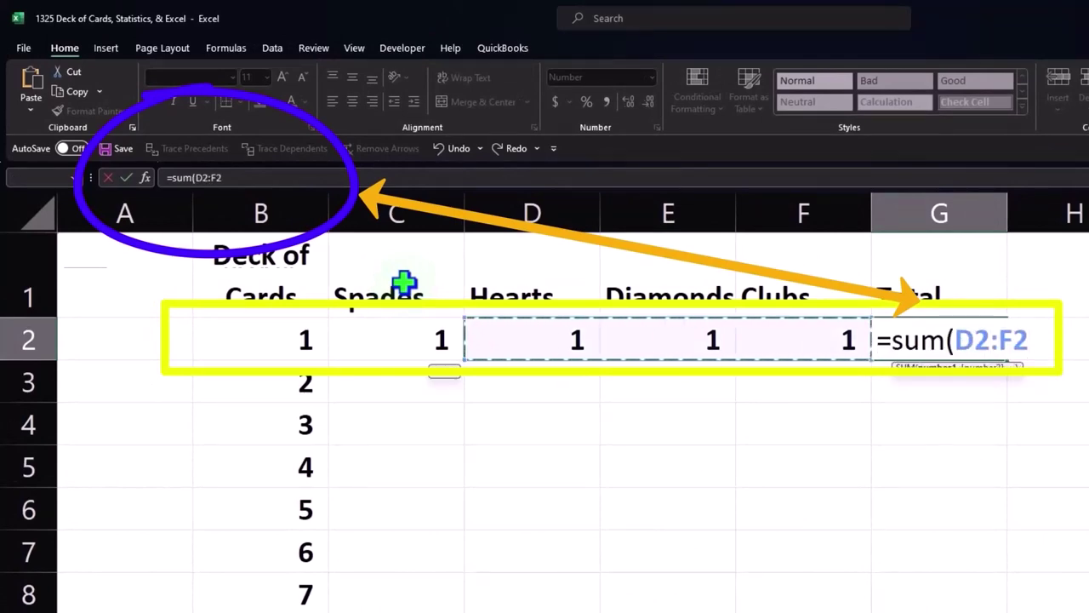
key(shift+Left)
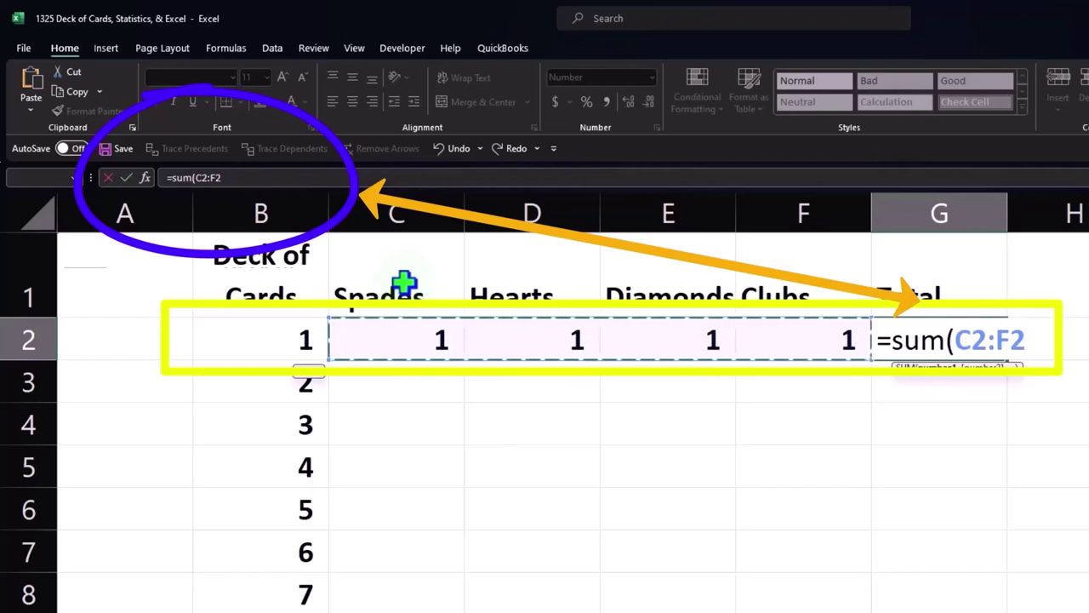
key(Return)
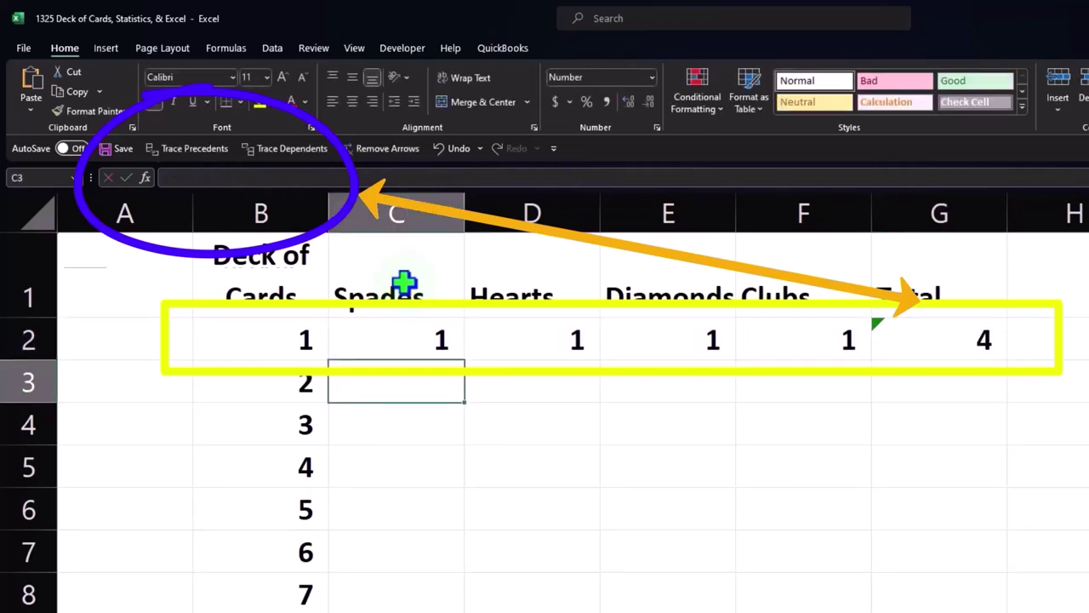
Enter 1 in each suit cell C3 through F3
text(1)
key(Tab)
text(1)
key(Tab)
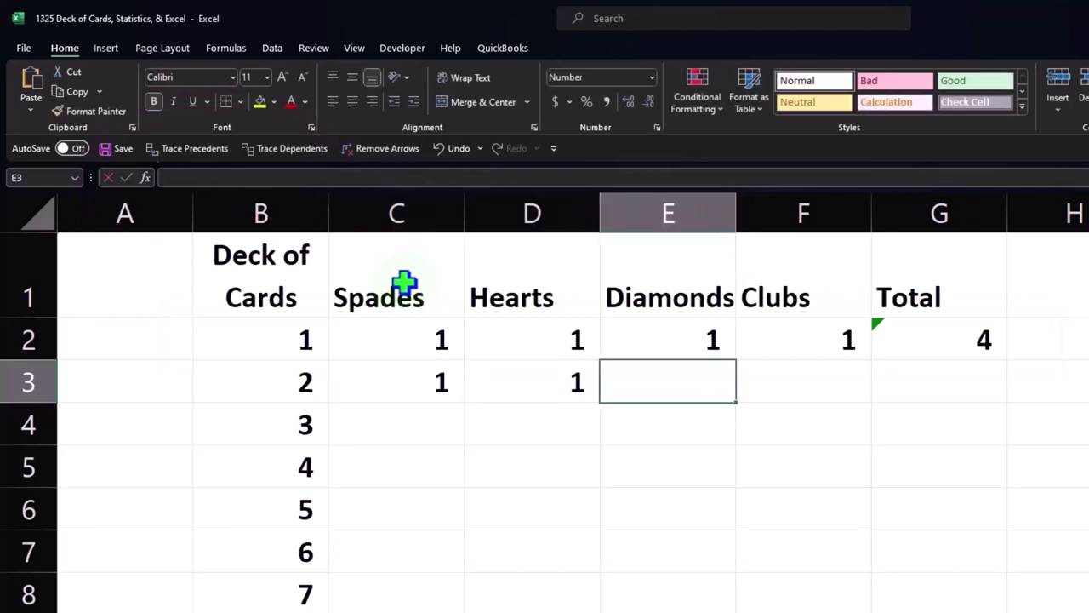
text(1)
key(Tab)
text(1)
key(Tab)
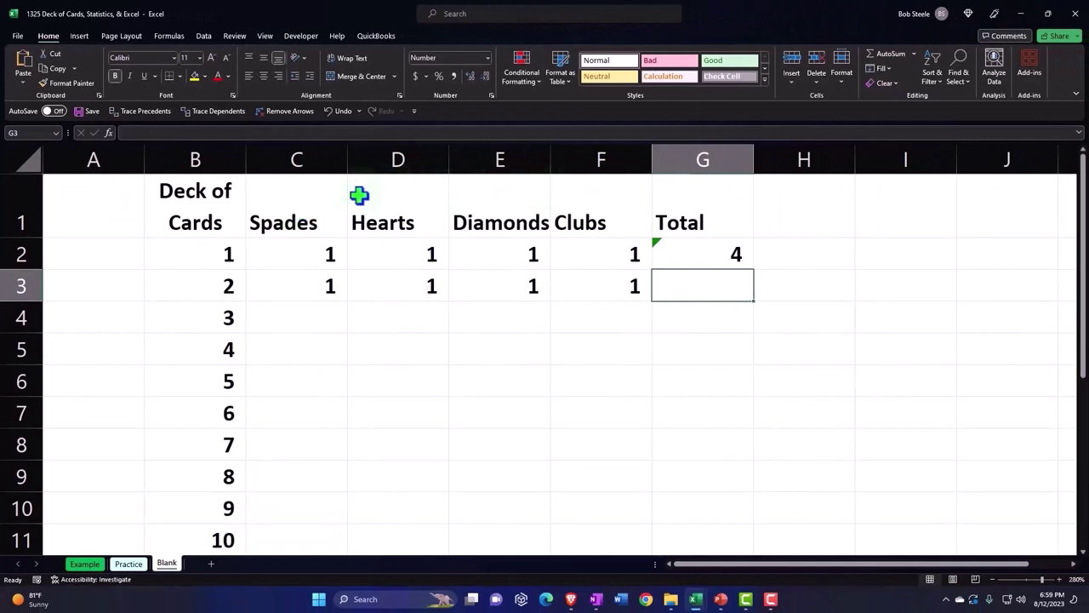
Add =SUM(C3:F3) in G3 totalling 4 and select the row 3 suit values
drag(321, 206, 561, 215)
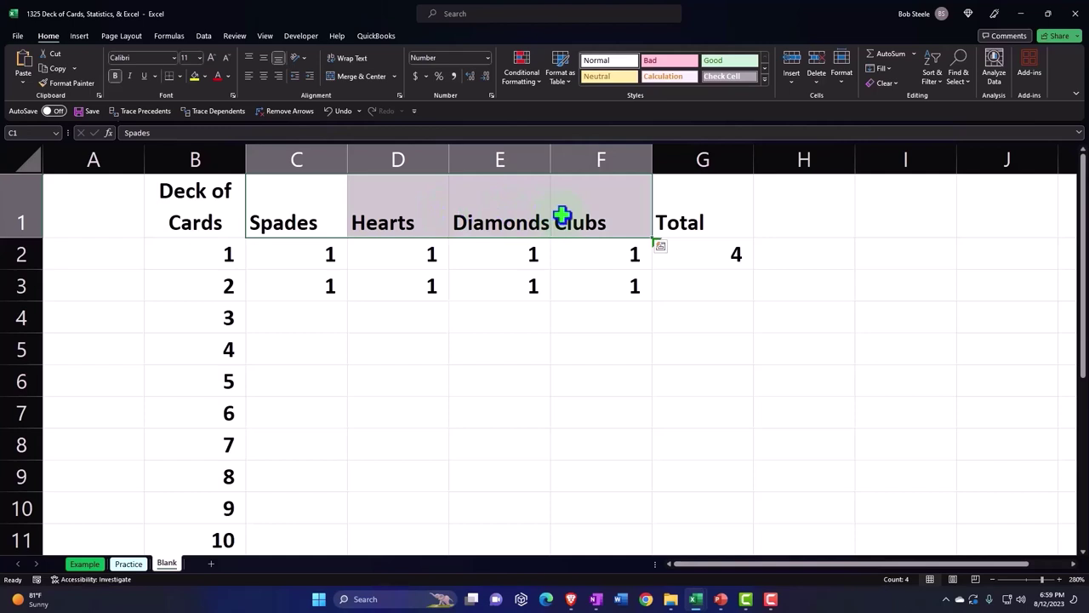
click(707, 285)
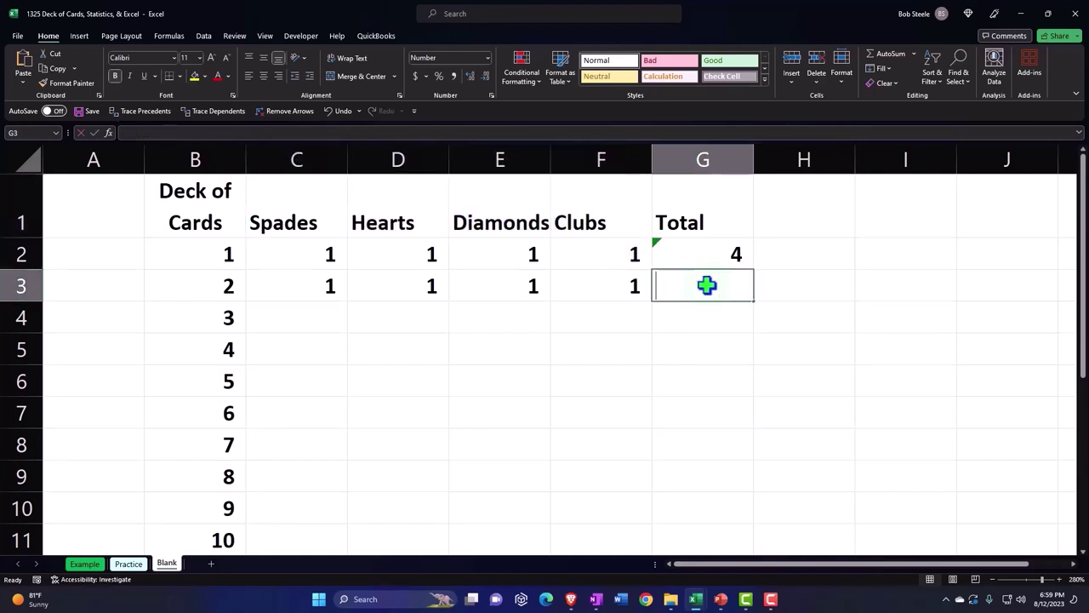
text(=sum()
key(Left)
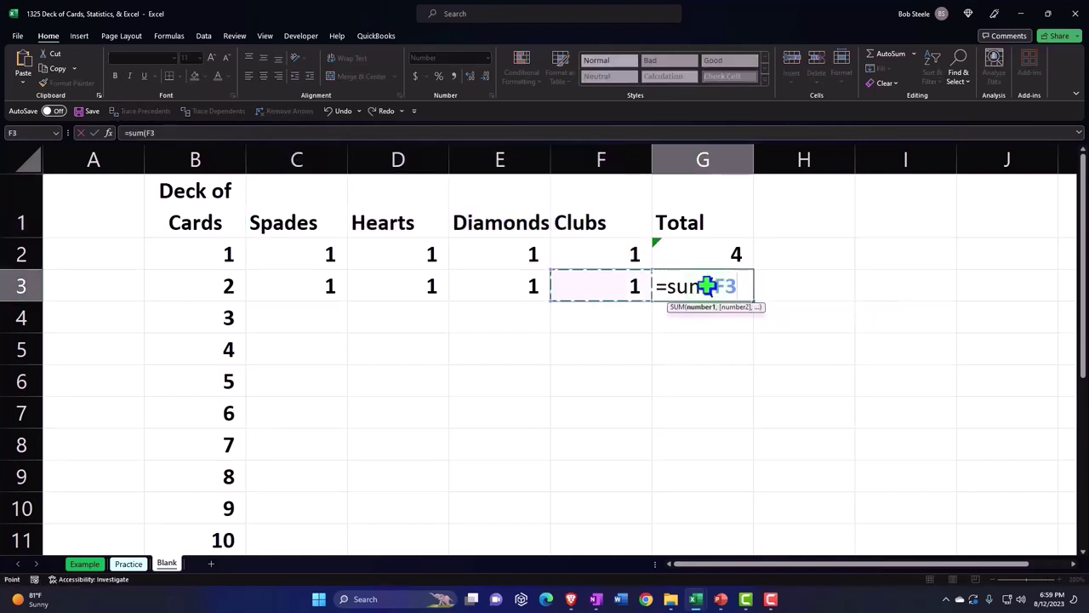
key(shift+Left)
key(shift+Left)
key(shift+Left)
key(Return)
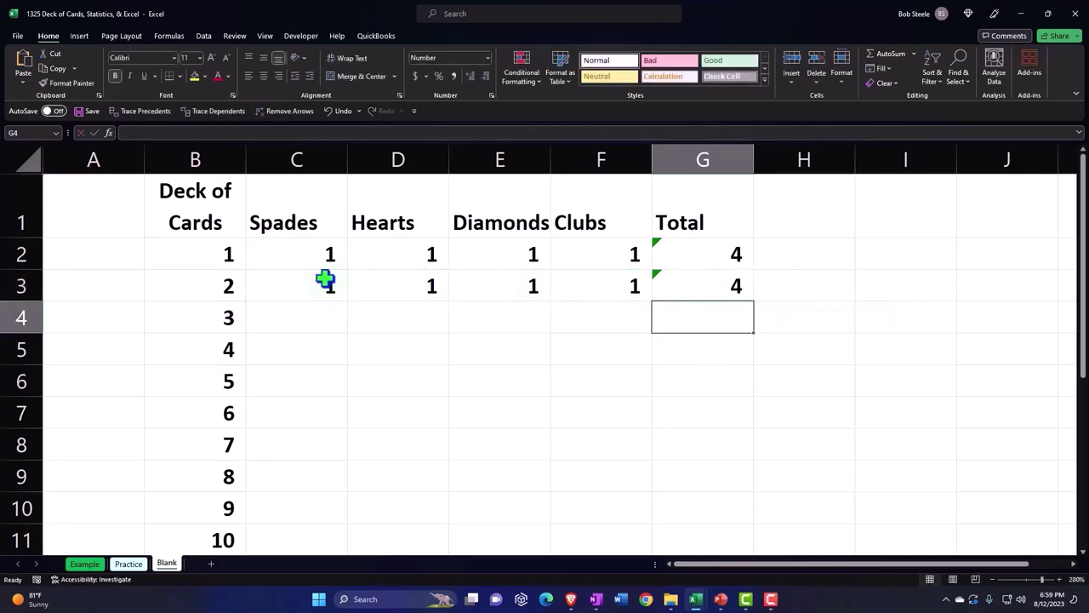
drag(326, 279, 564, 279)
Paste the row of 1s into rows 4–14 and fill G3's total down to G14
key(ctrl+c)
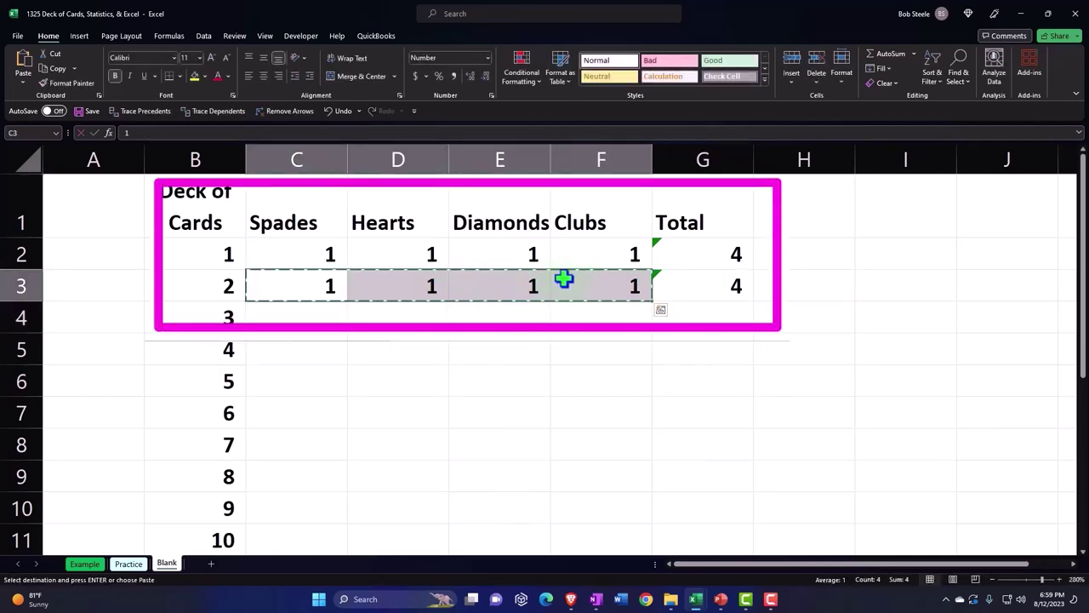
mouse_move(306, 316)
mouse_down()
mouse_move(326, 610)
mouse_move(320, 531)
mouse_up()
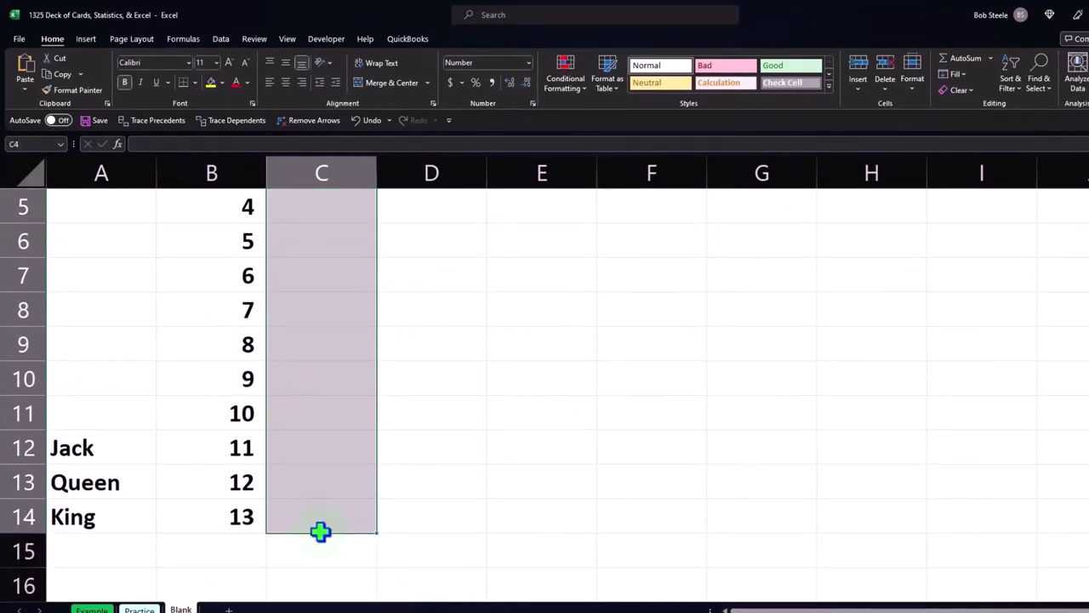
key(ctrl+v)
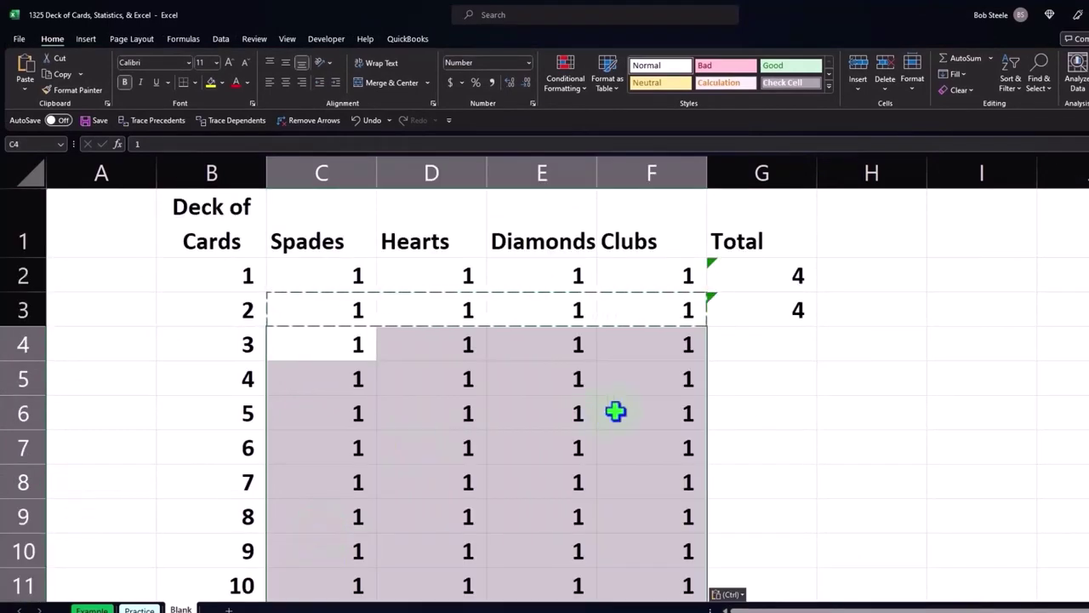
click(774, 314)
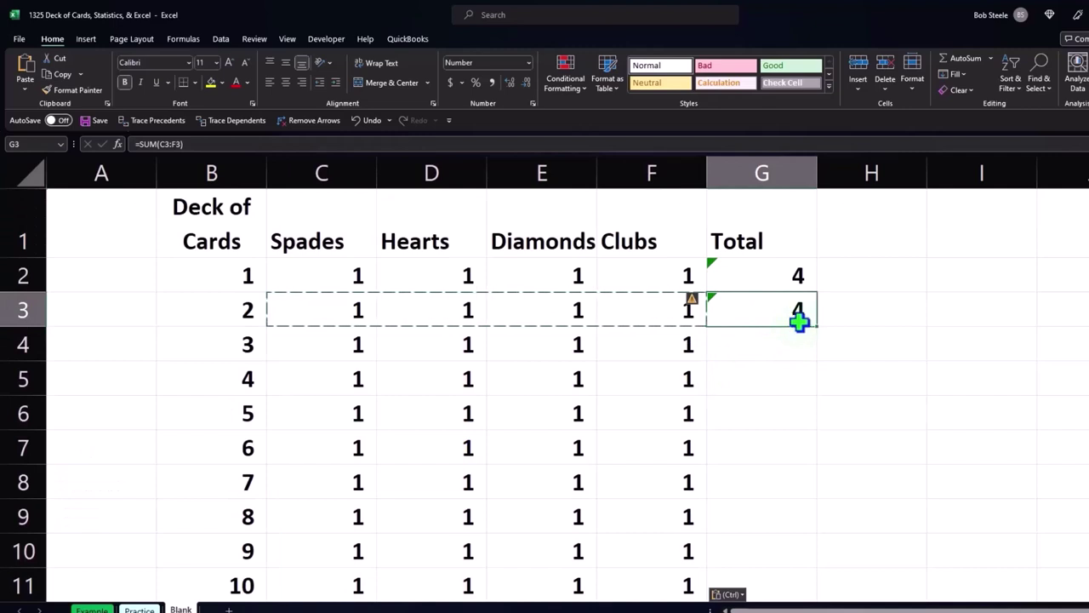
mouse_move(817, 327)
mouse_down()
mouse_move(813, 600)
mouse_move(778, 554)
mouse_up()
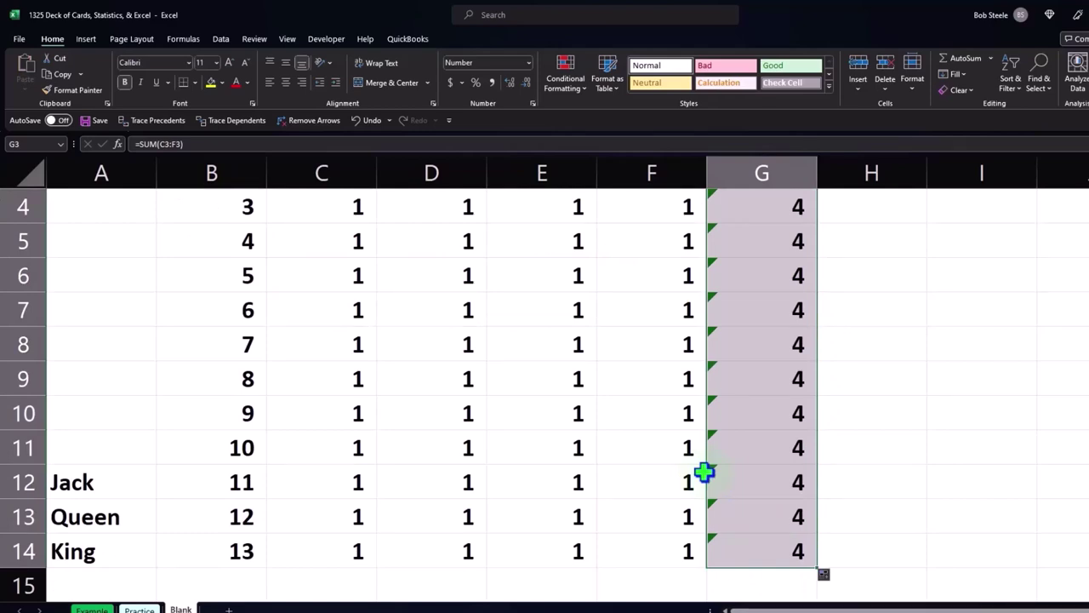
scroll(705, 471, down, 1)
click(99, 481)
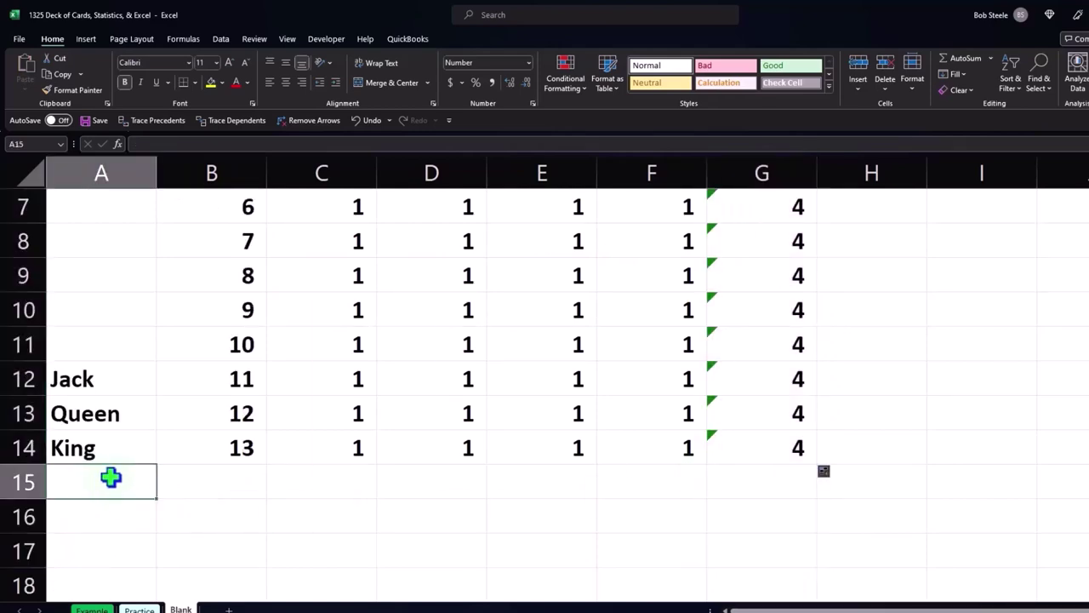
Label A15 Total and sum the Spades column C2:C14 in C15, giving 13
text(Total)
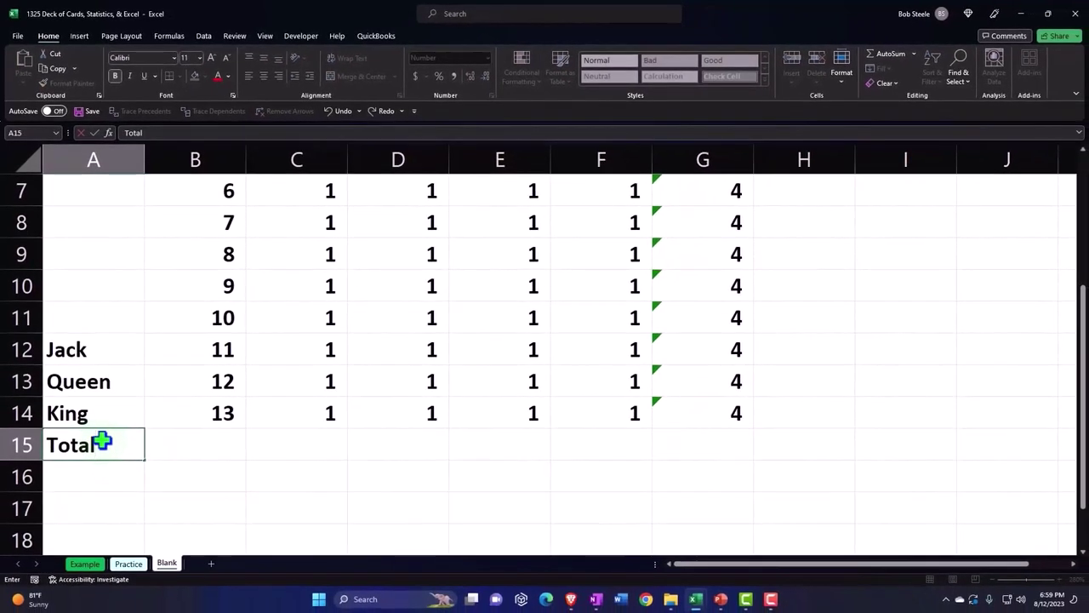
key(Tab)
key(Tab)
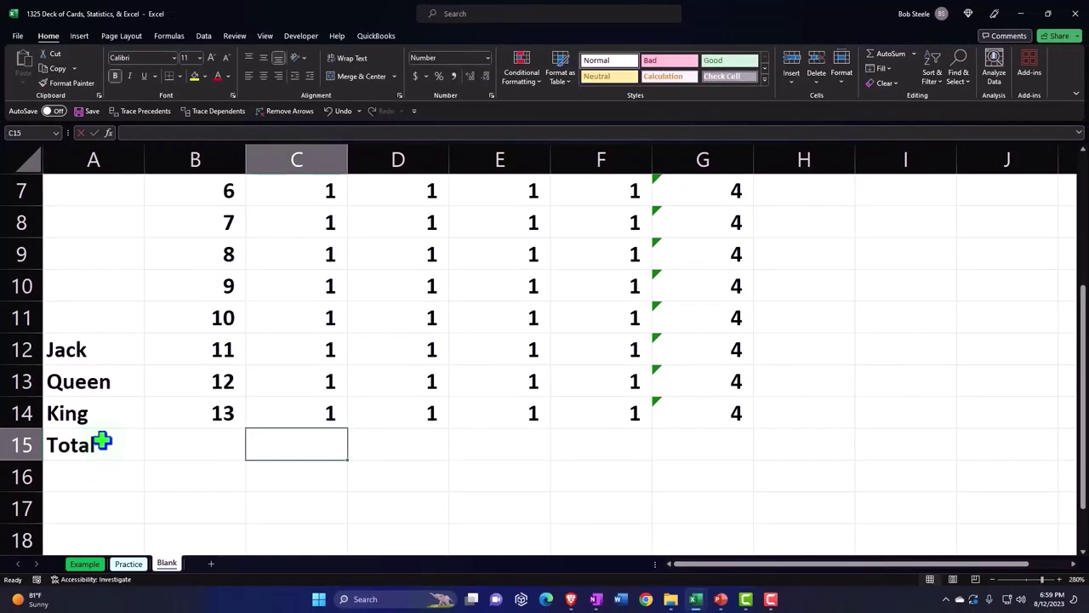
text(=)
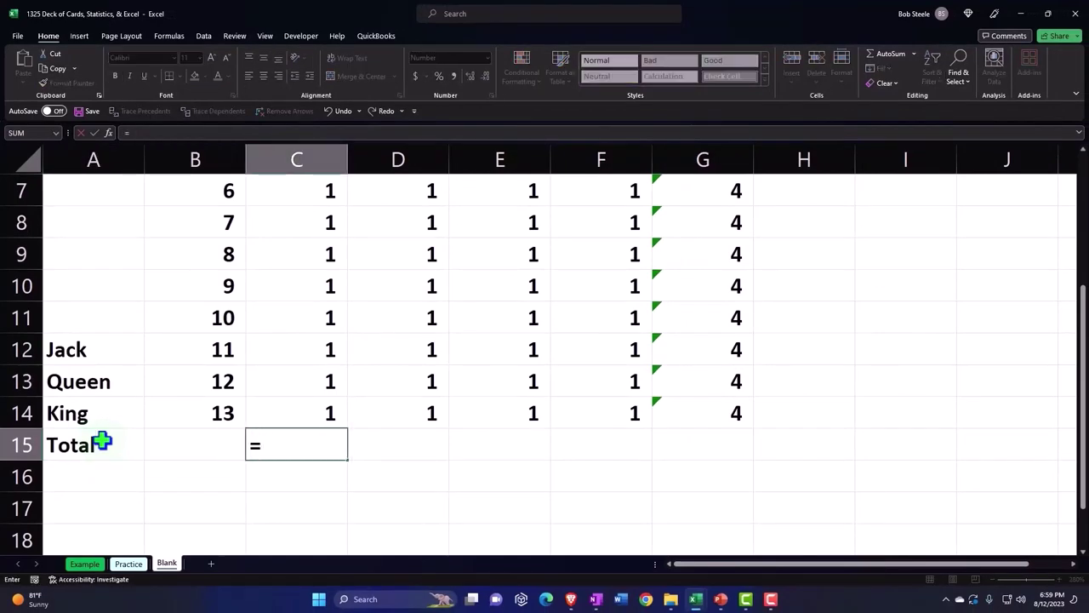
text(sum()
key(Up)
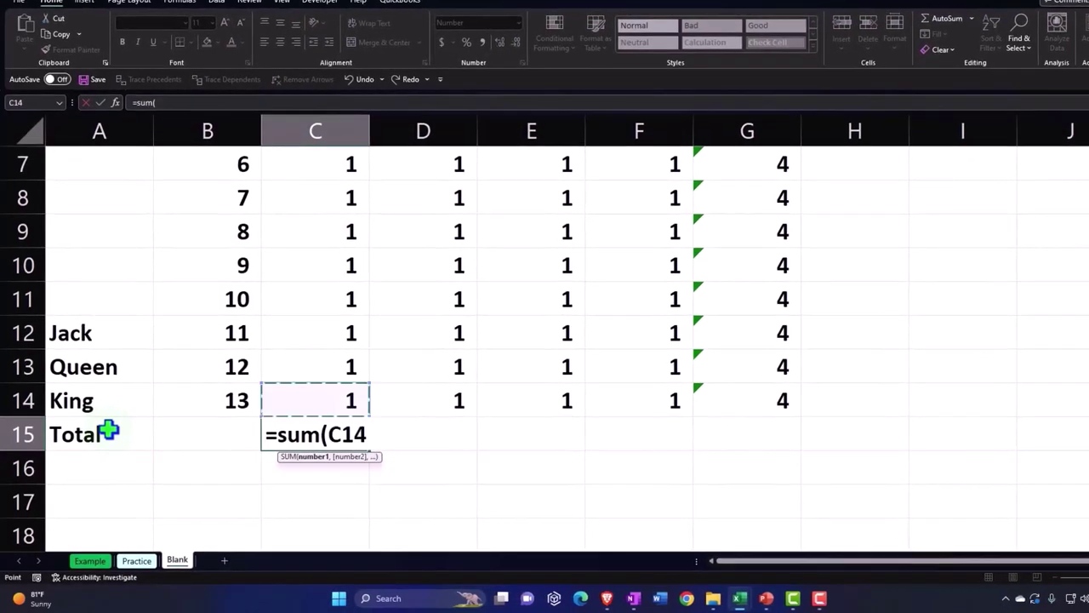
key(shift+Up)
key(shift+Up)
key(shift+Up)
key(shift+Up)
key(shift+Up)
key(shift+Up)
key(shift+Up)
key(shift+Up)
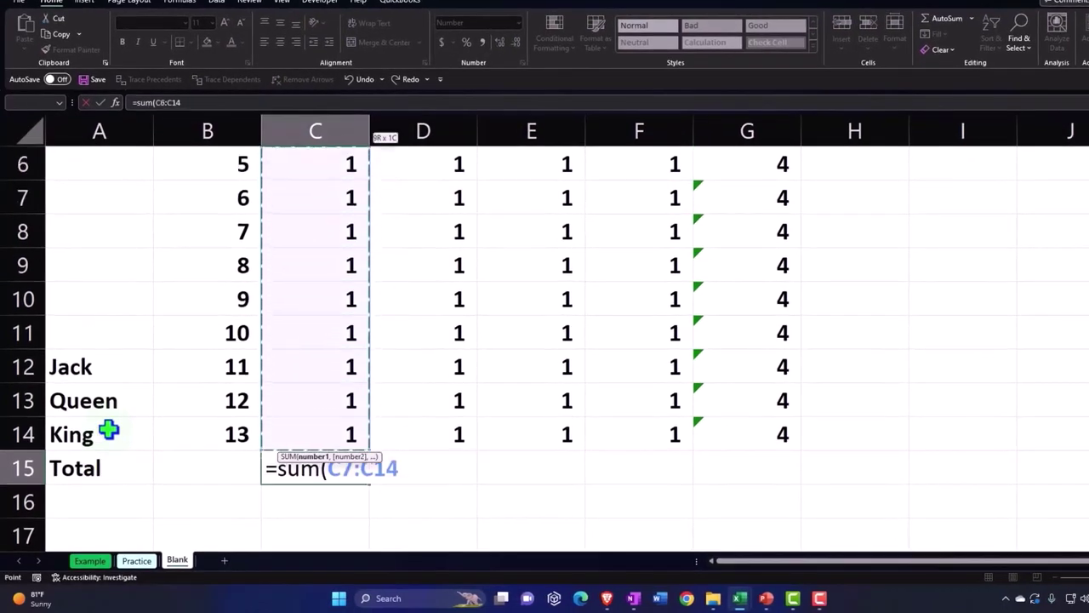
key(shift+Up)
key(shift+Up)
key(shift+Up)
key(shift+Up)
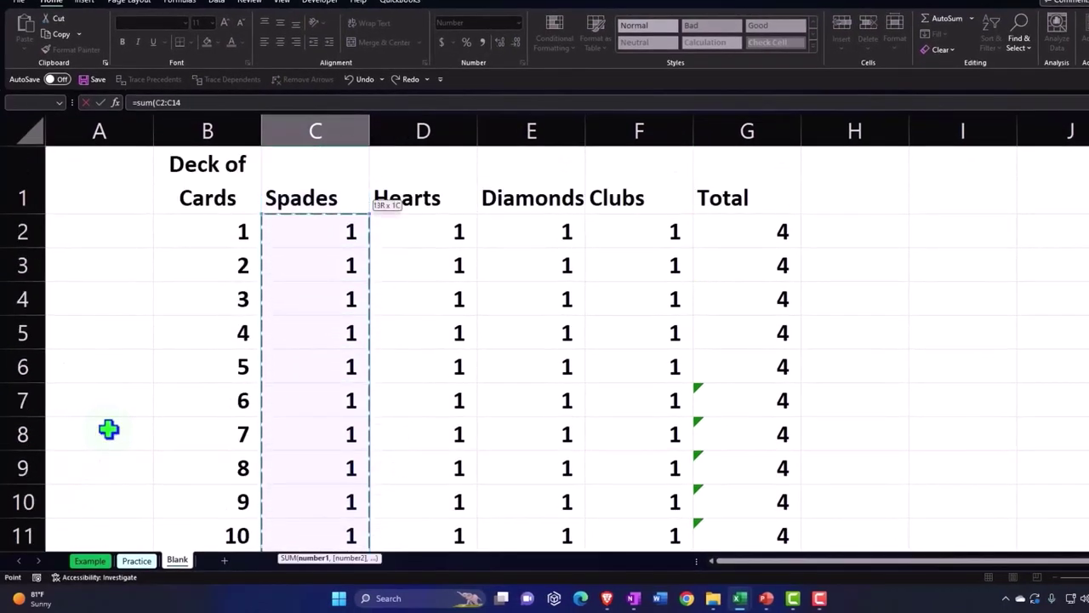
key(Return)
key(Right)
key(Right)
key(Right)
key(Right)
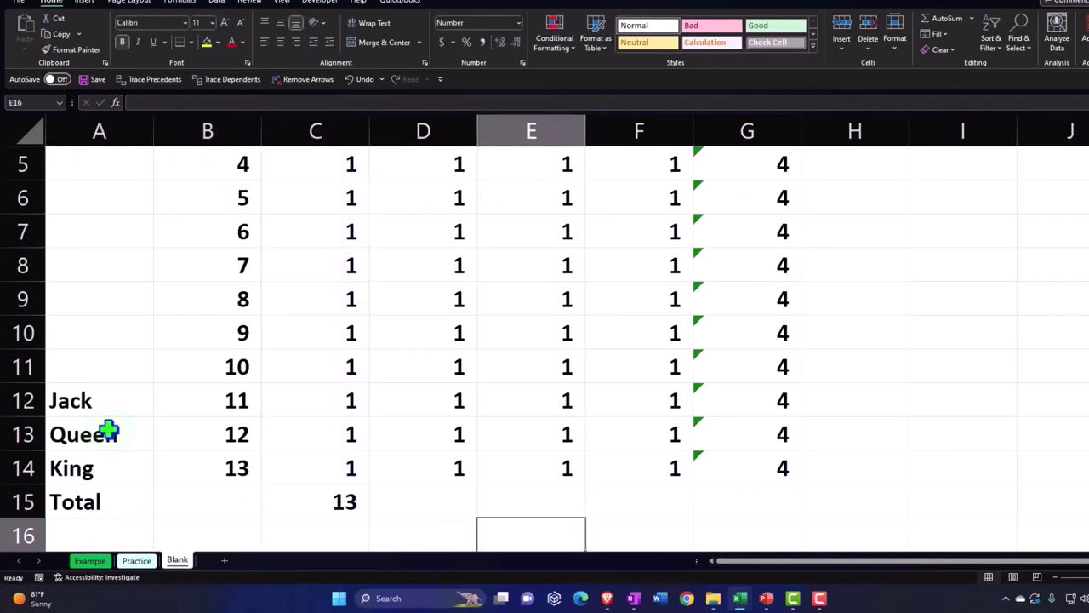
key(Up)
key(Left)
Enter =SUM(D2:D14) in D15 to total Hearts to 13, then verify the formula's range
text(=)
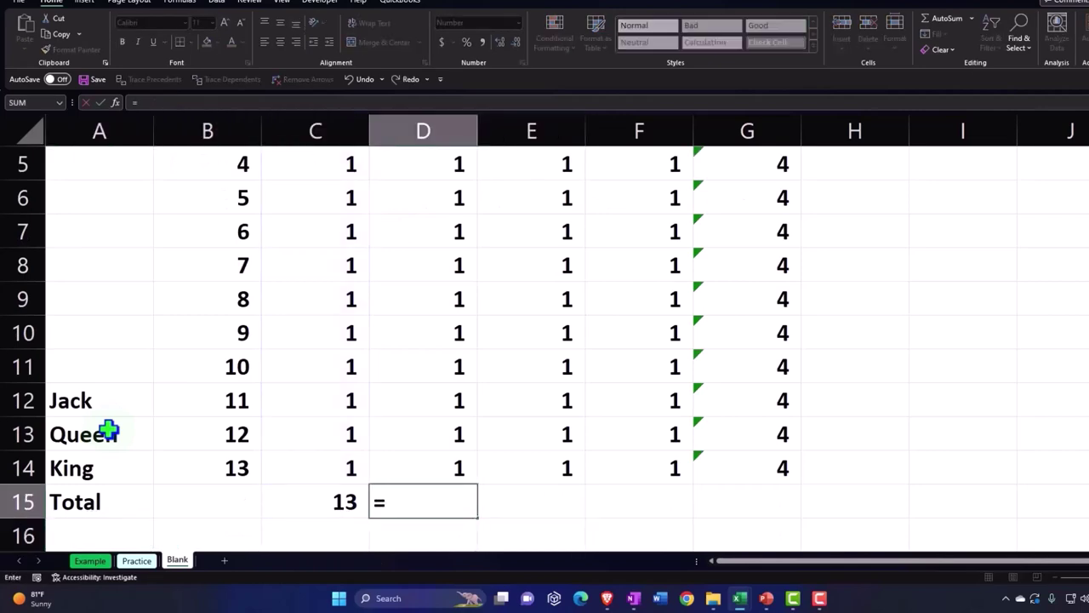
text(sum)
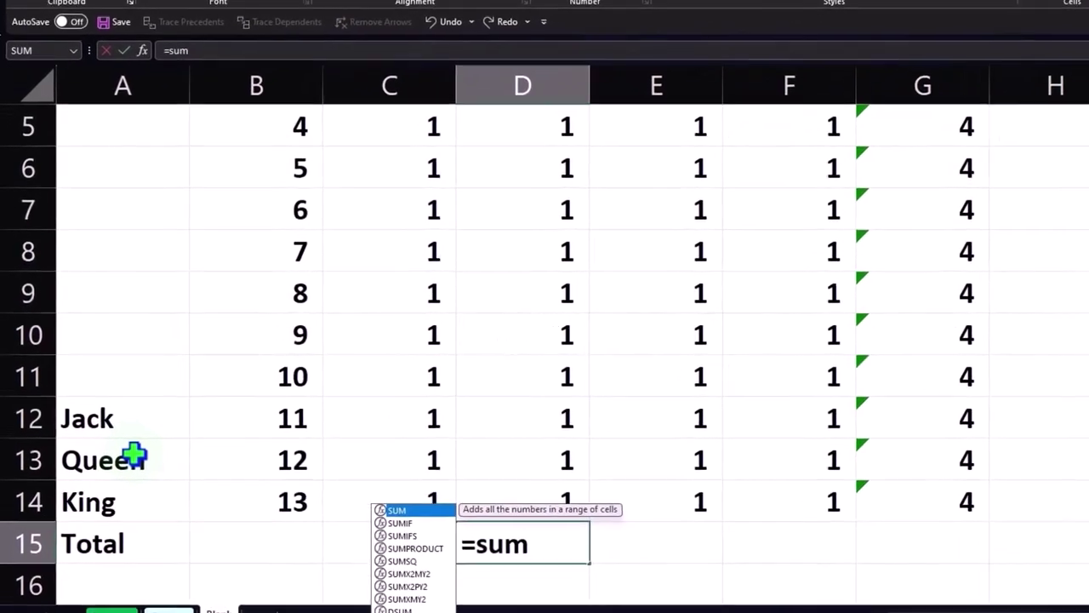
text(()
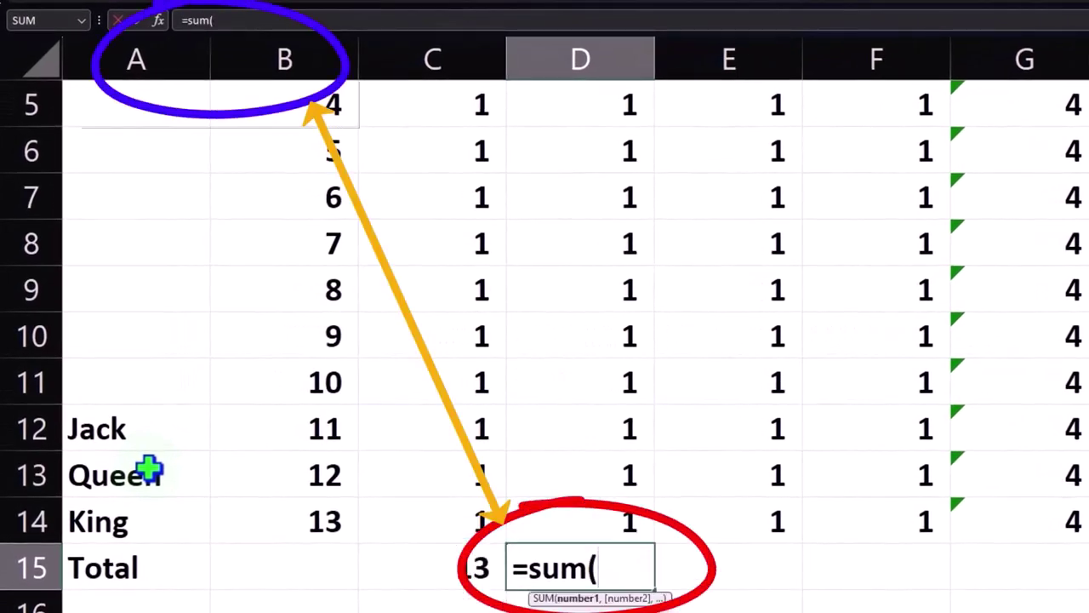
key(Up)
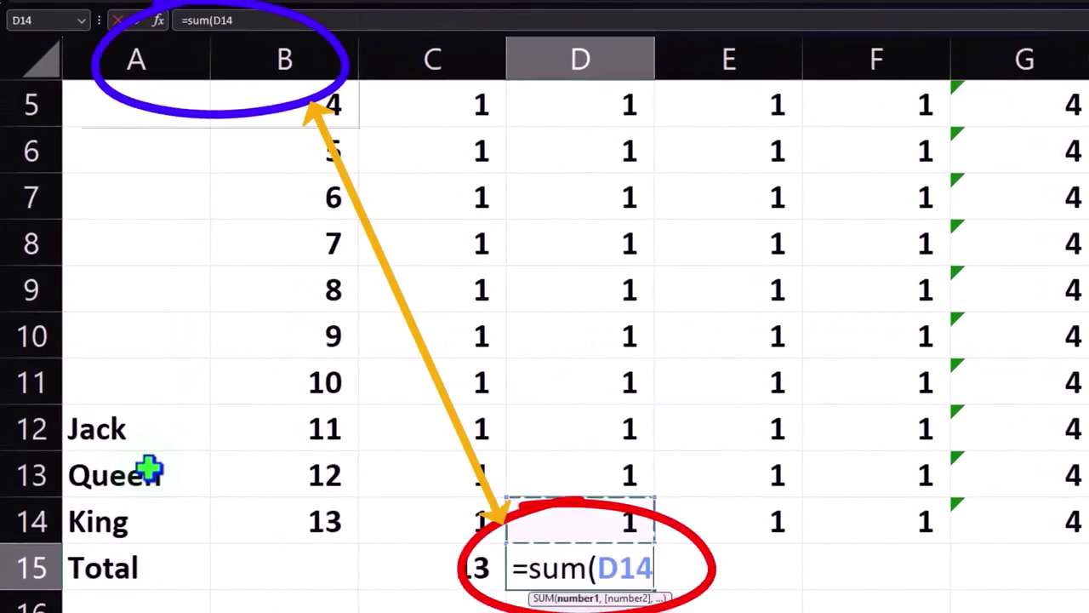
key(shift+Up)
key(shift+Up)
key(shift+Up)
key(shift+Up)
key(shift+Up)
key(shift+Up)
key(shift+Up)
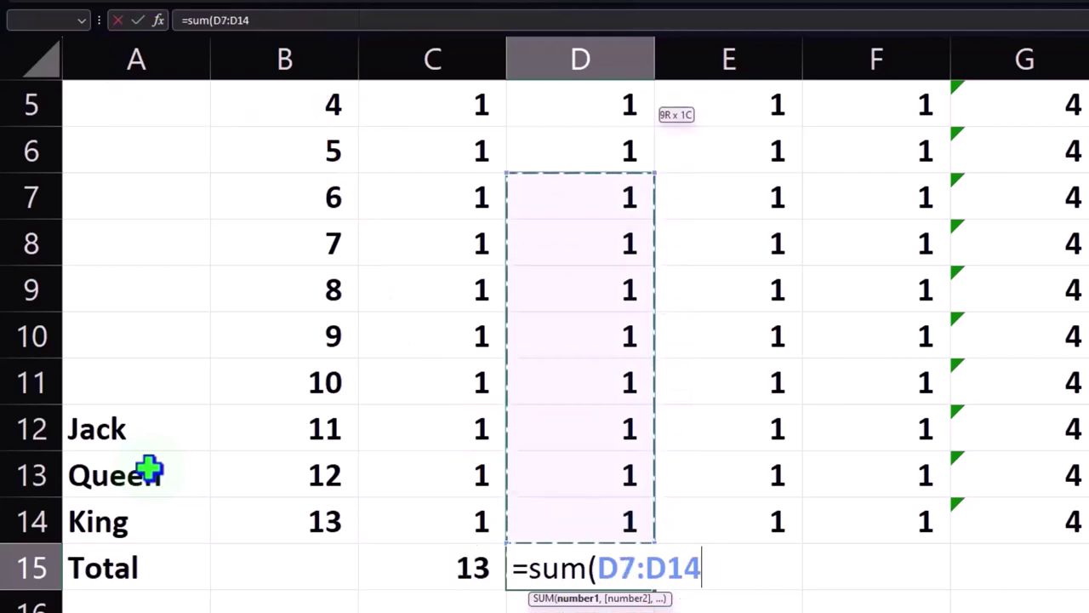
key(shift+Up)
key(shift+Up)
key(shift+Up)
key(shift+Up)
key(shift+Up)
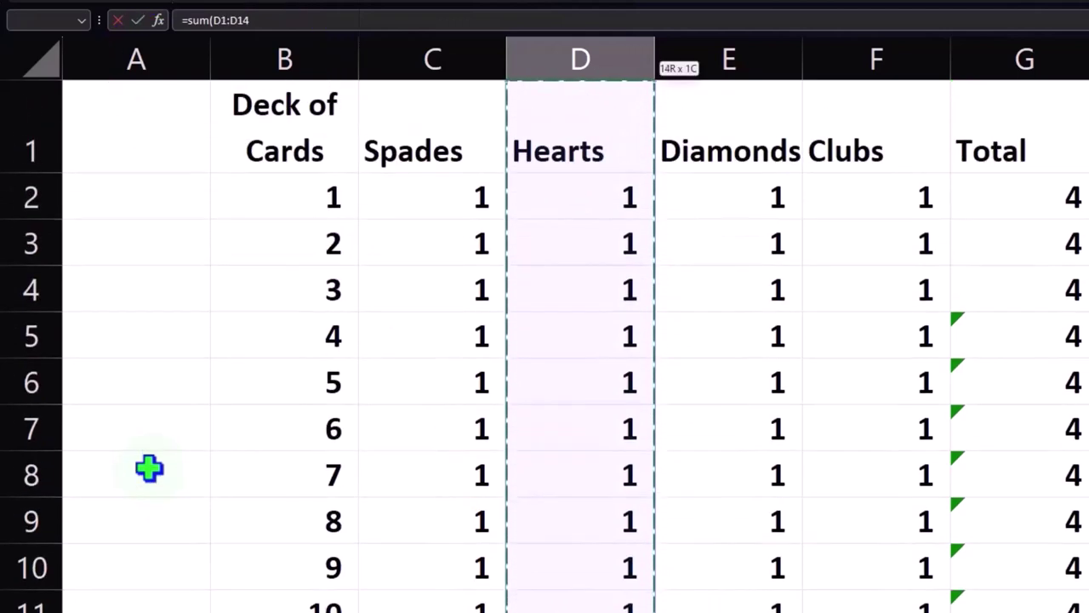
key(Return)
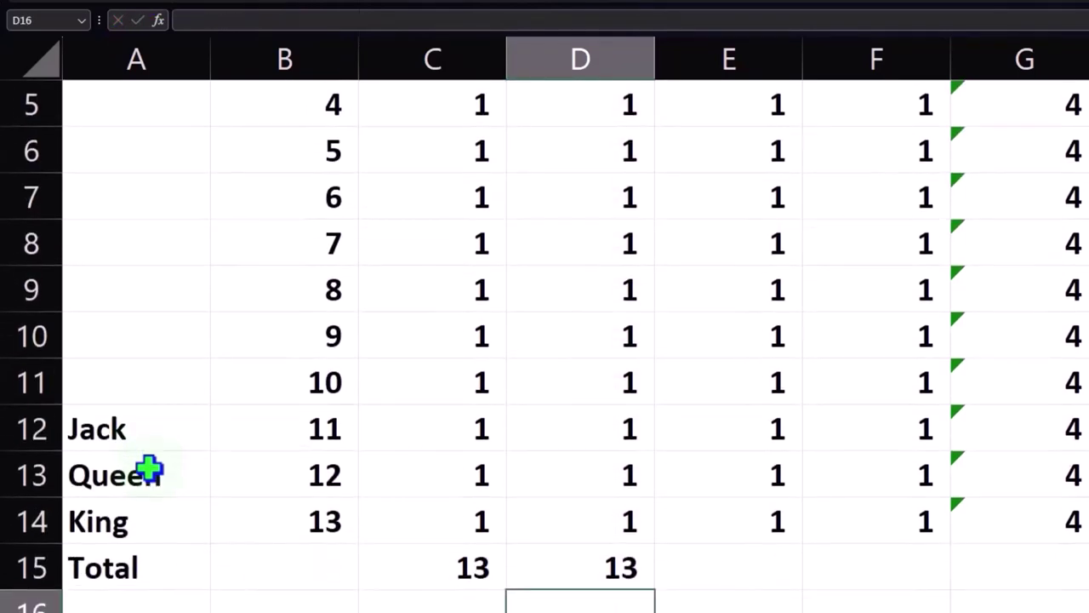
key(Right)
key(Up)
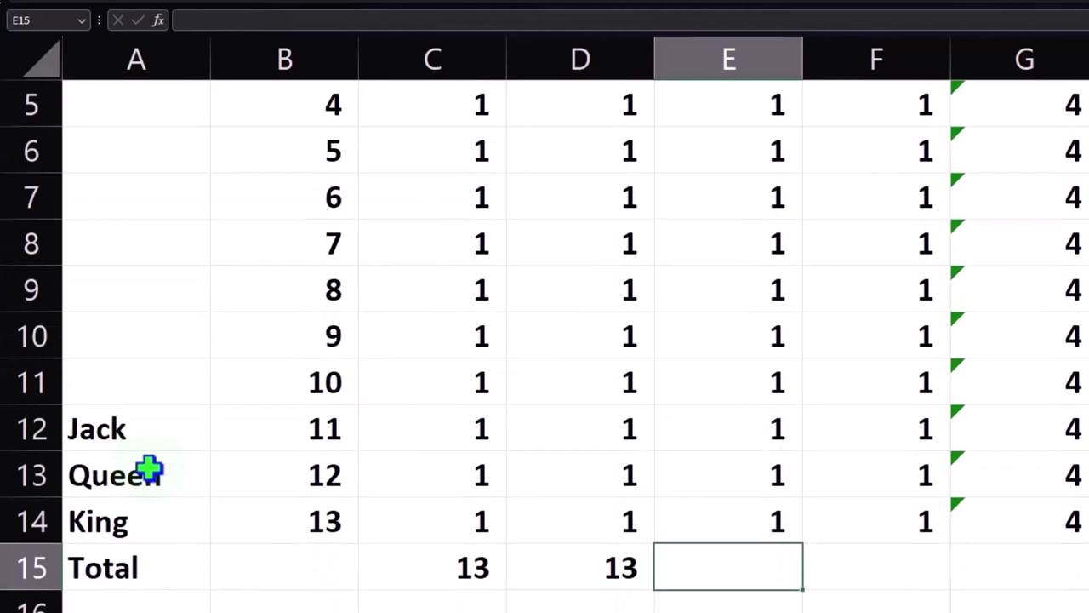
double_click(625, 570)
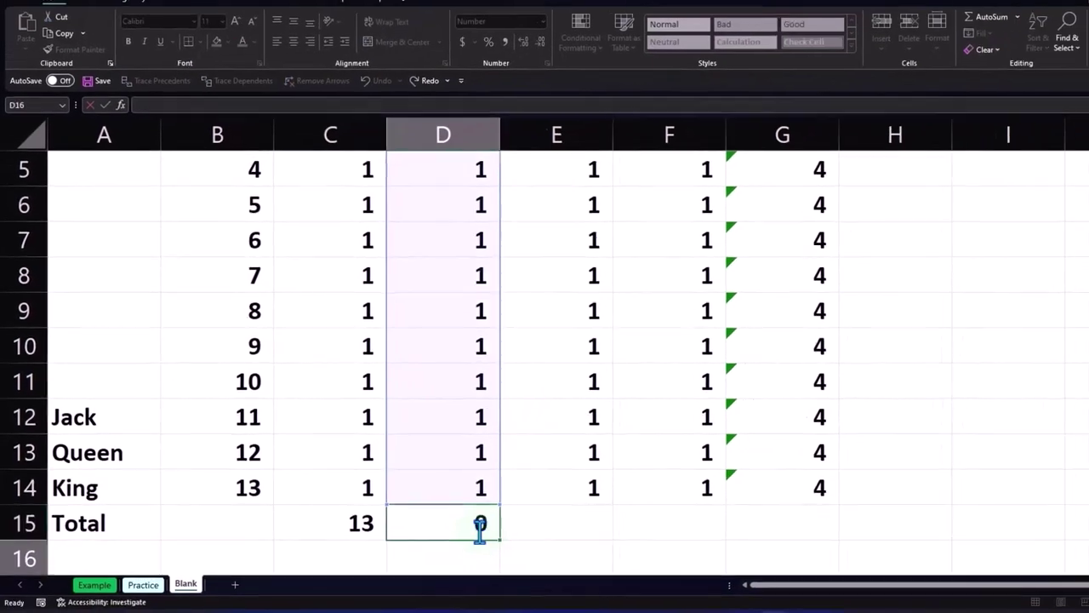
key(Escape)
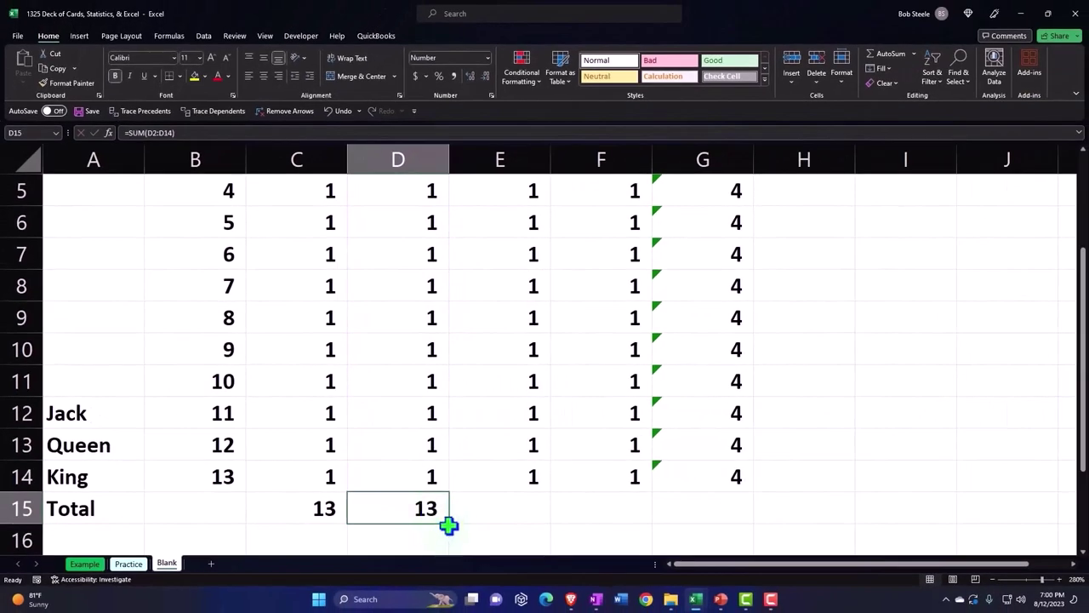
Fill the total formula across row 15 for Diamonds, Clubs and the G15 grand total of 52
drag(452, 527, 618, 523)
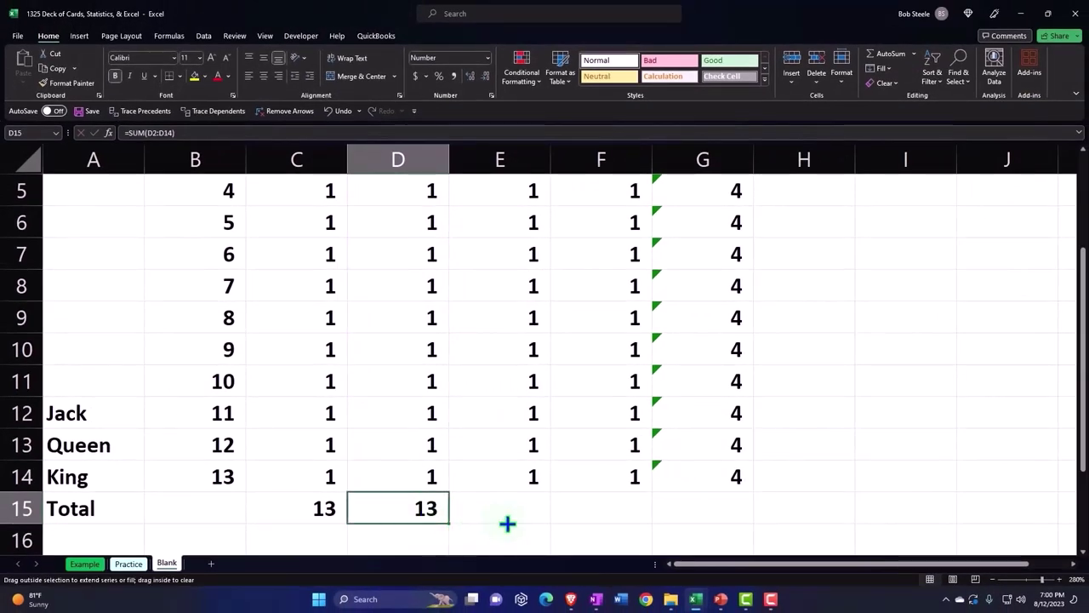
drag(619, 522, 730, 516)
click(724, 508)
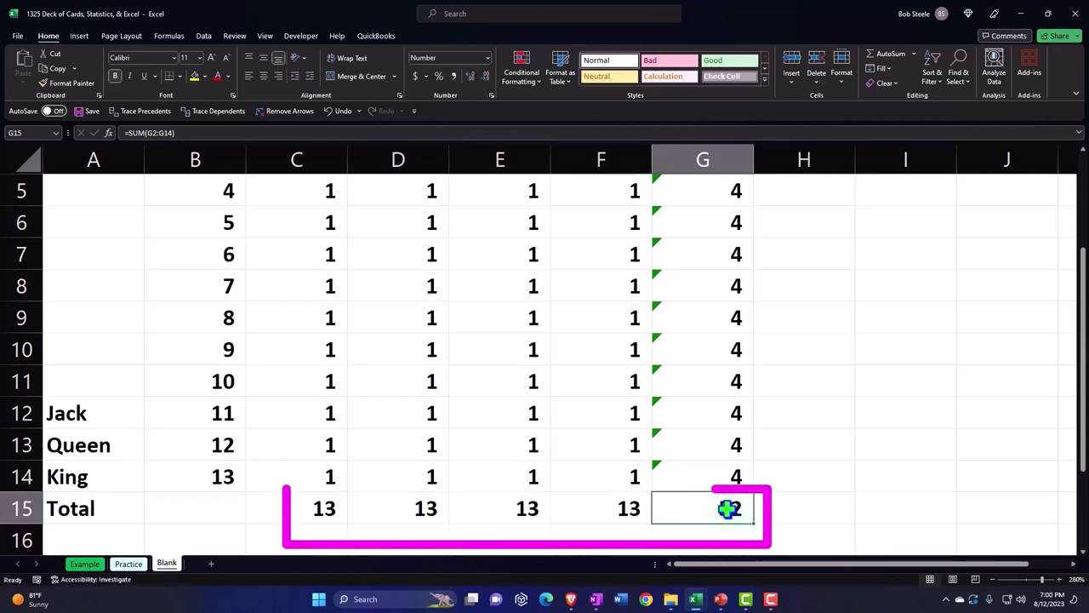
double_click(726, 509)
key(Return)
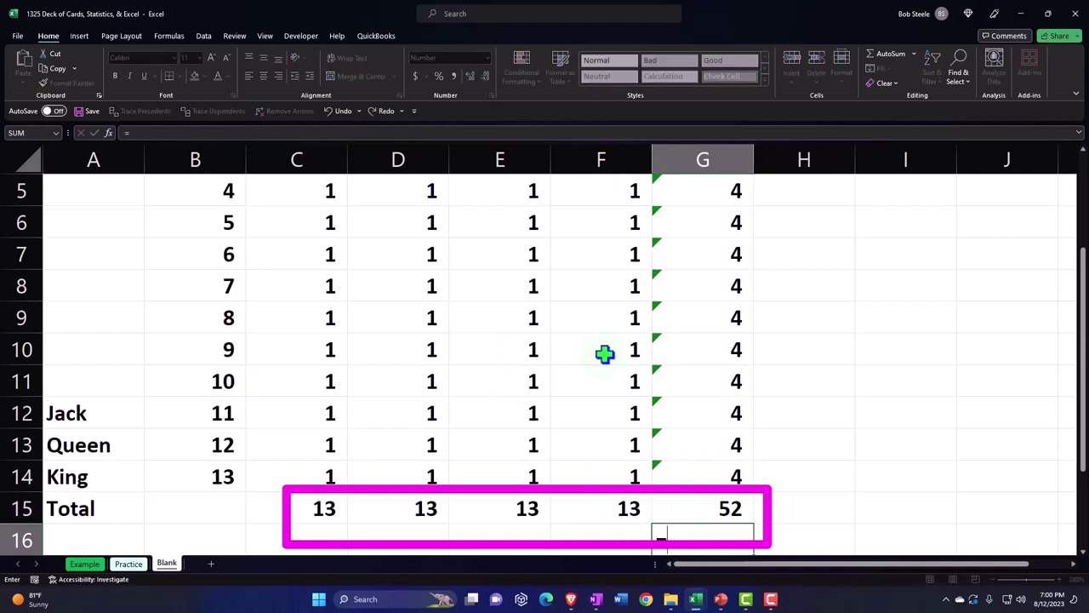
Add =SUM(C15:F15) in G16 as a check total and compare it with G15's formula
text(=sum()
key(Left)
key(Up)
key(shift+Left)
key(shift+Left)
key(shift+Left)
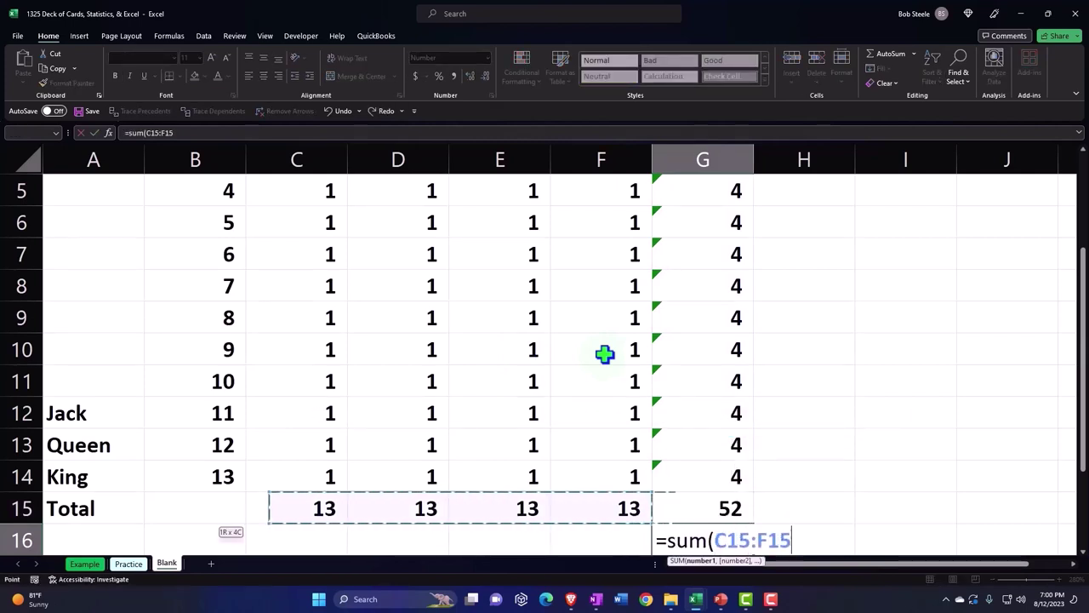
key(Return)
click(705, 469)
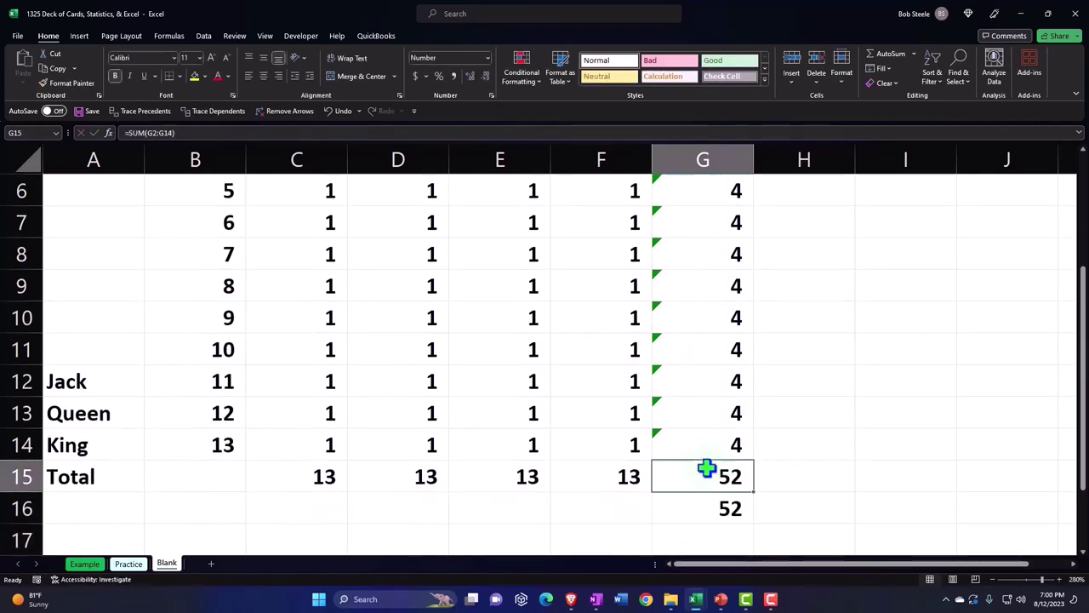
double_click(705, 468)
key(Return)
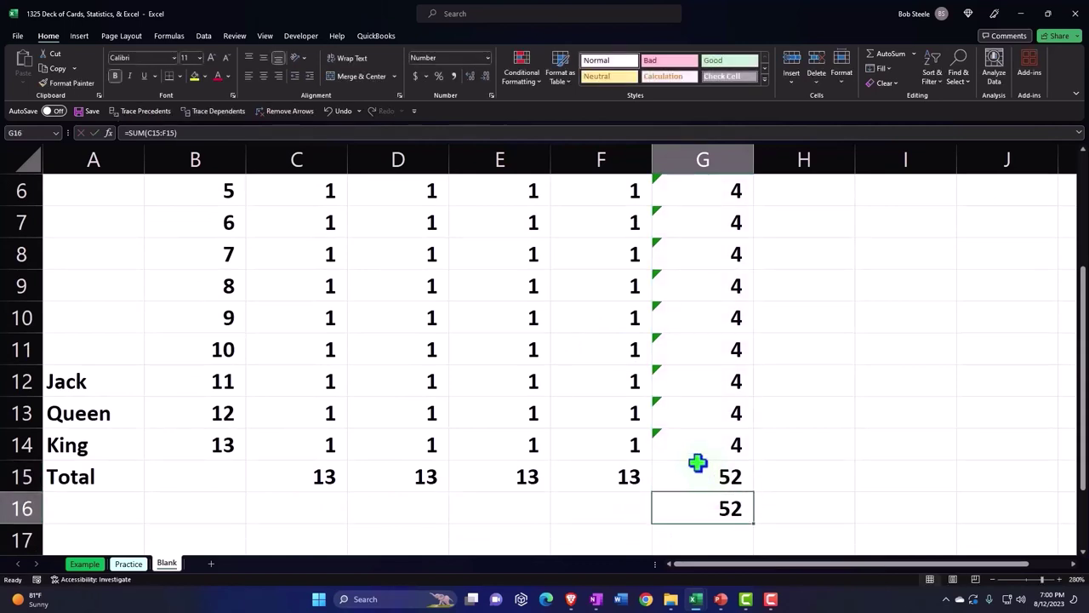
scroll(260, 413, up, 2)
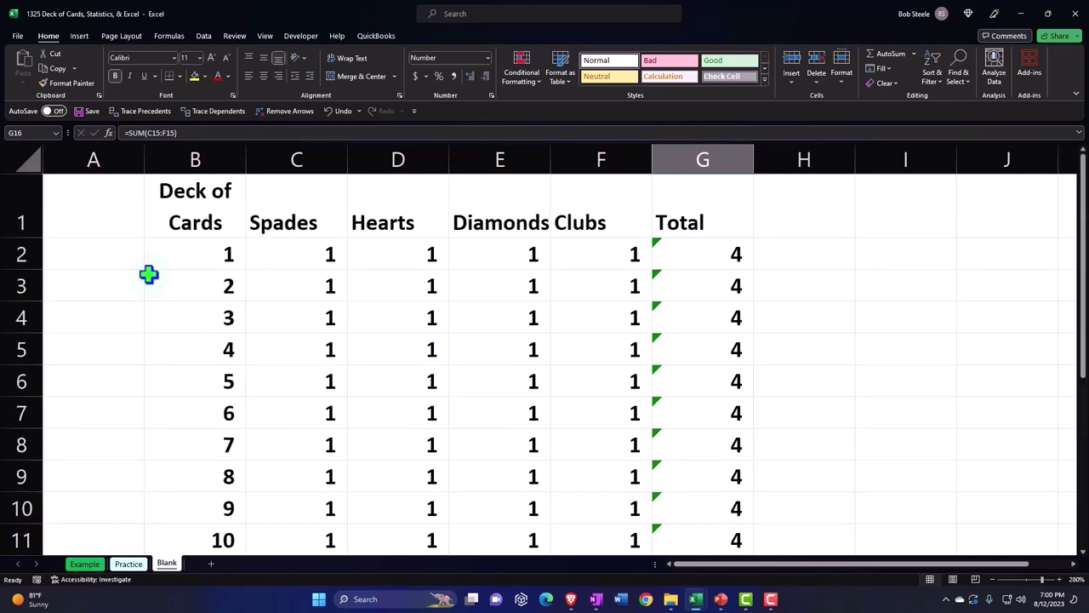
Give header row A1:G1 a black fill and white font colour
drag(95, 195, 679, 191)
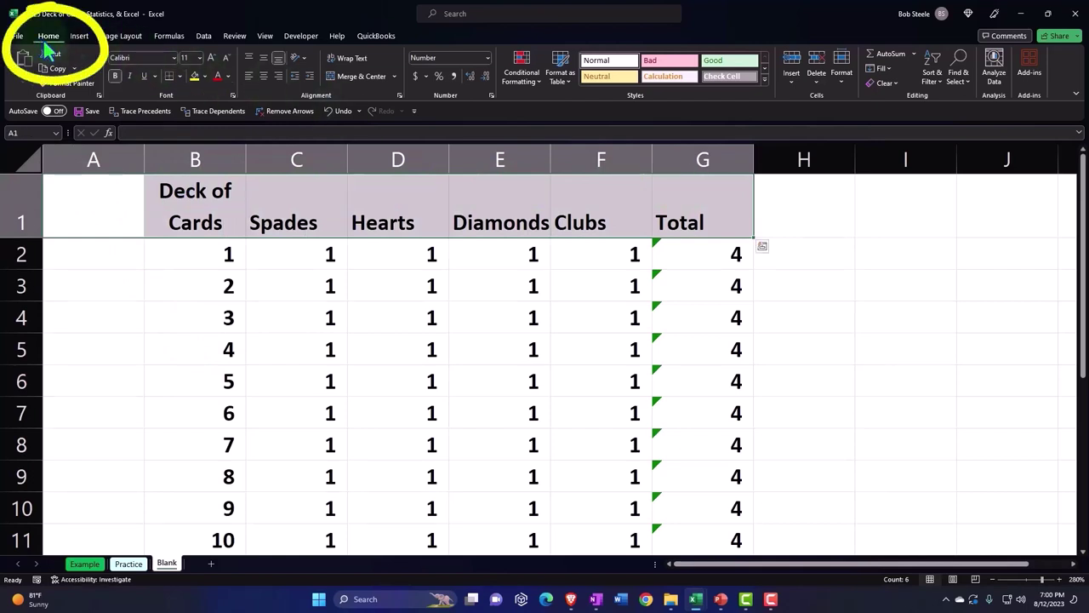
click(205, 76)
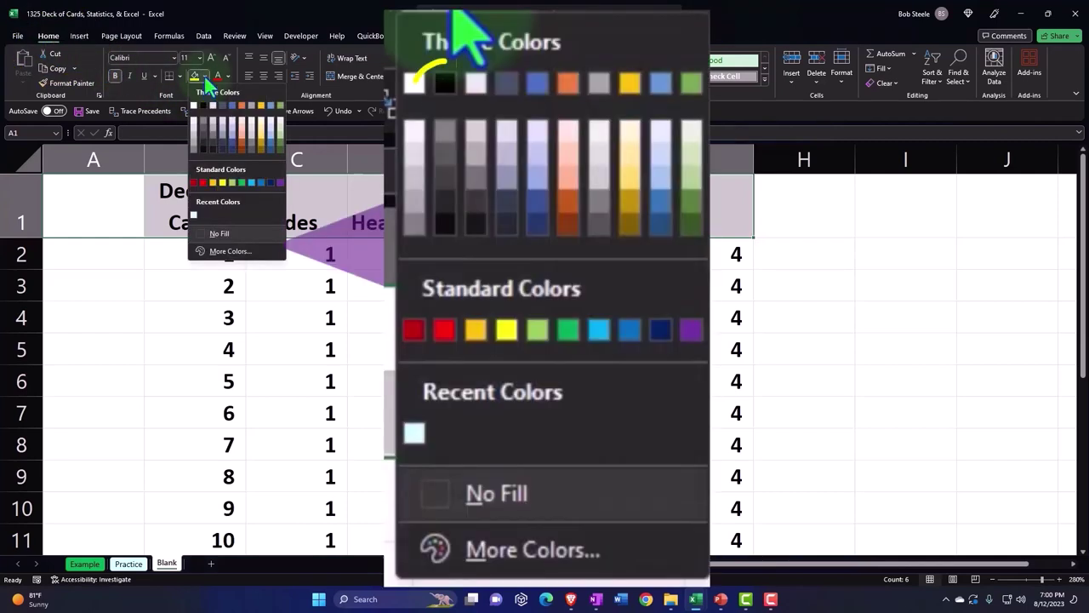
click(201, 104)
click(231, 76)
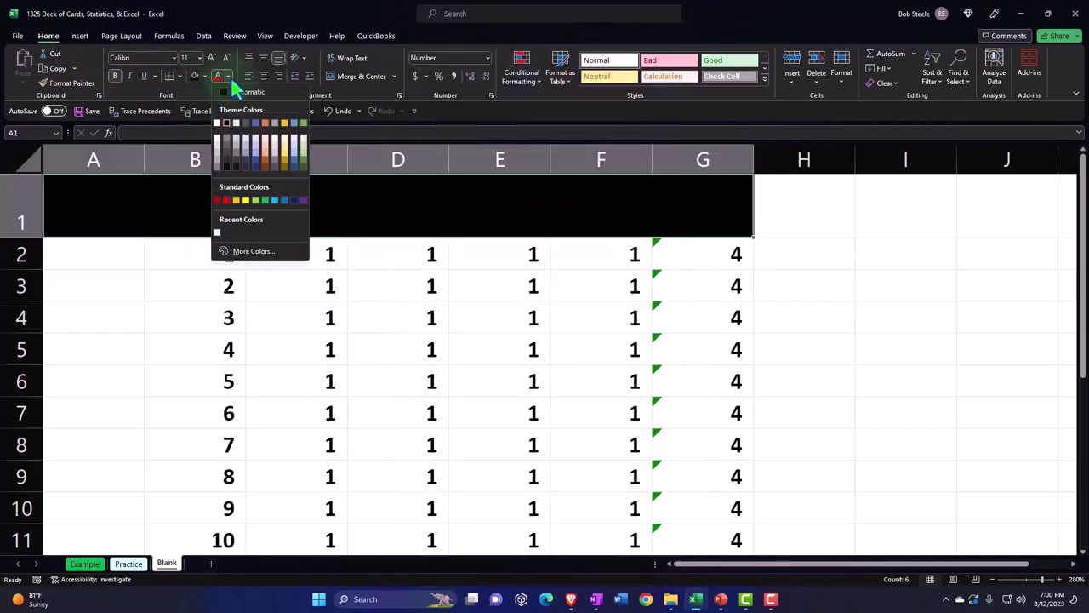
click(217, 119)
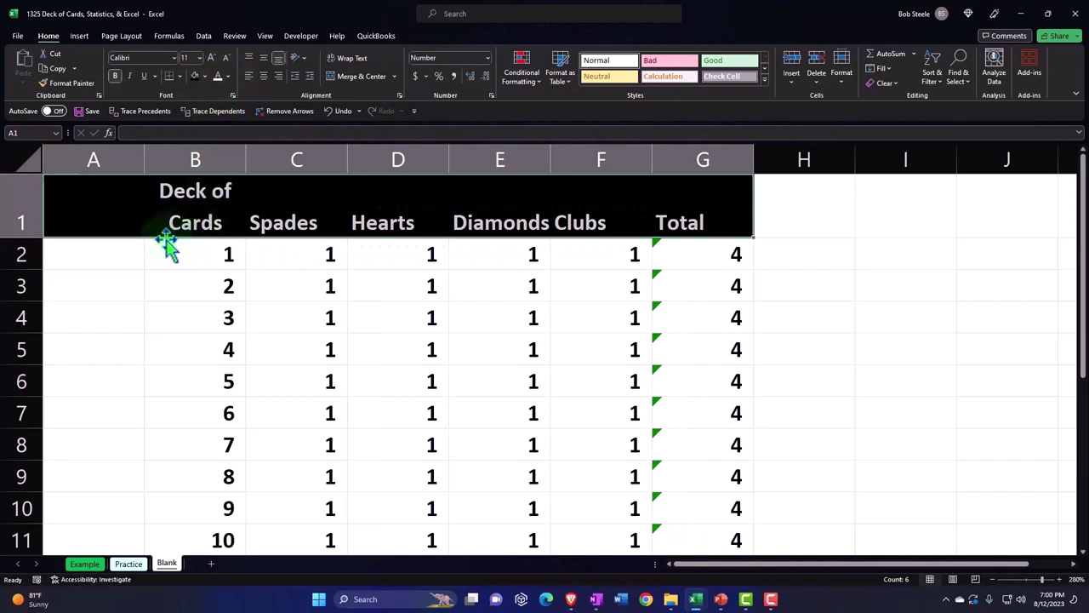
mouse_move(90, 252)
mouse_down()
mouse_move(650, 505)
mouse_move(674, 489)
mouse_move(673, 450)
mouse_up()
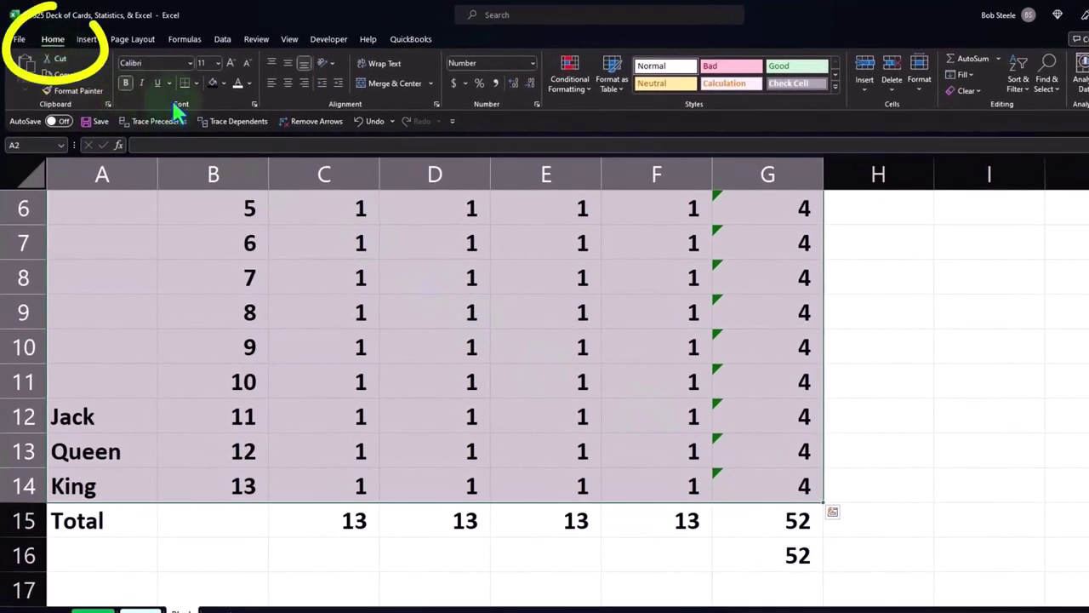
Apply All Borders and a custom light-cyan fill to card rows A2:G14
click(198, 80)
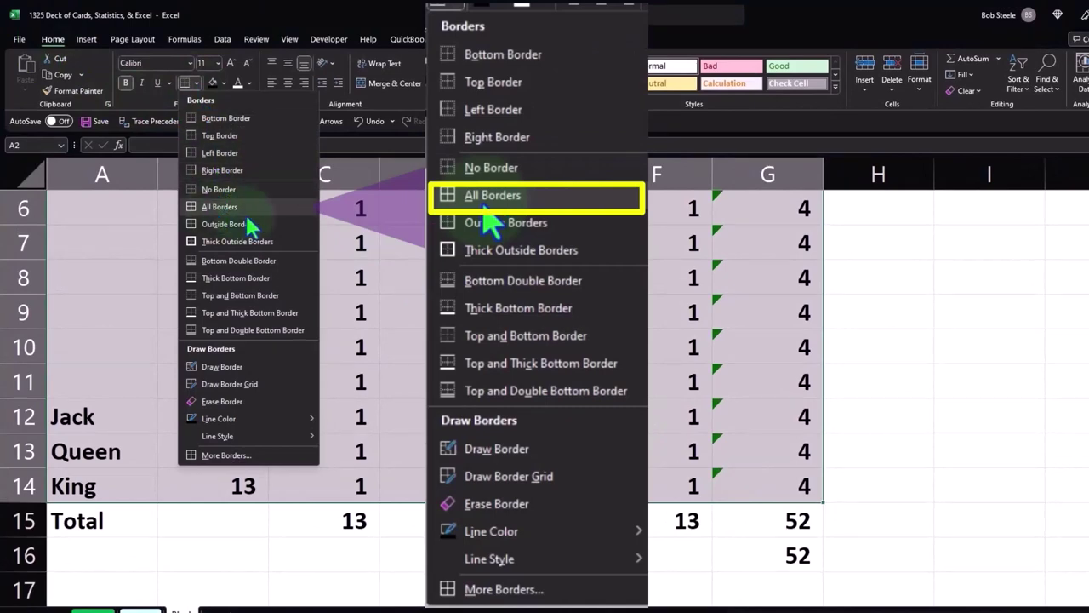
click(245, 211)
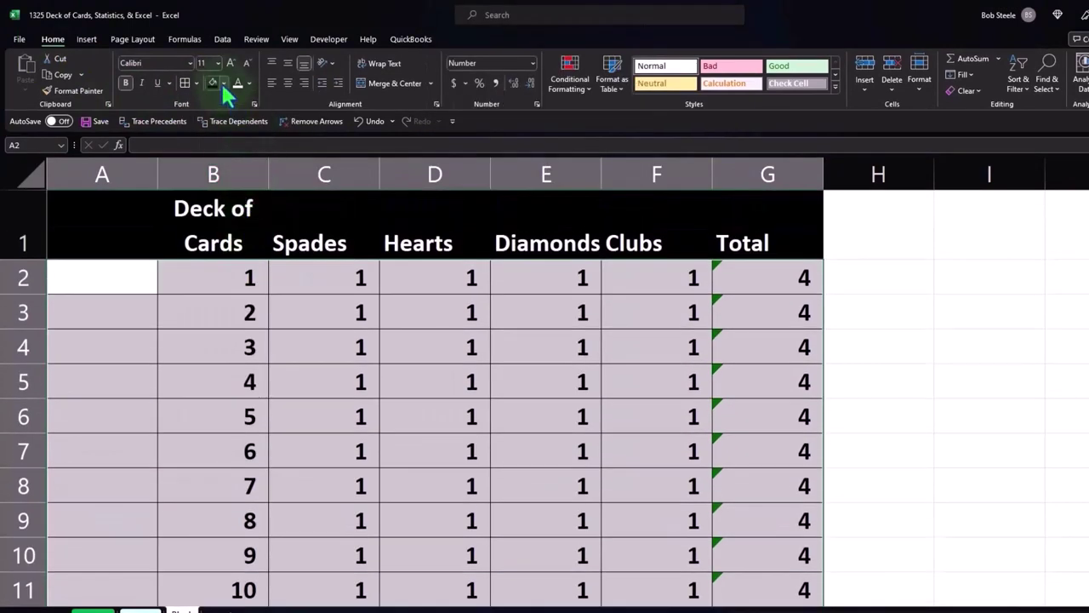
click(222, 83)
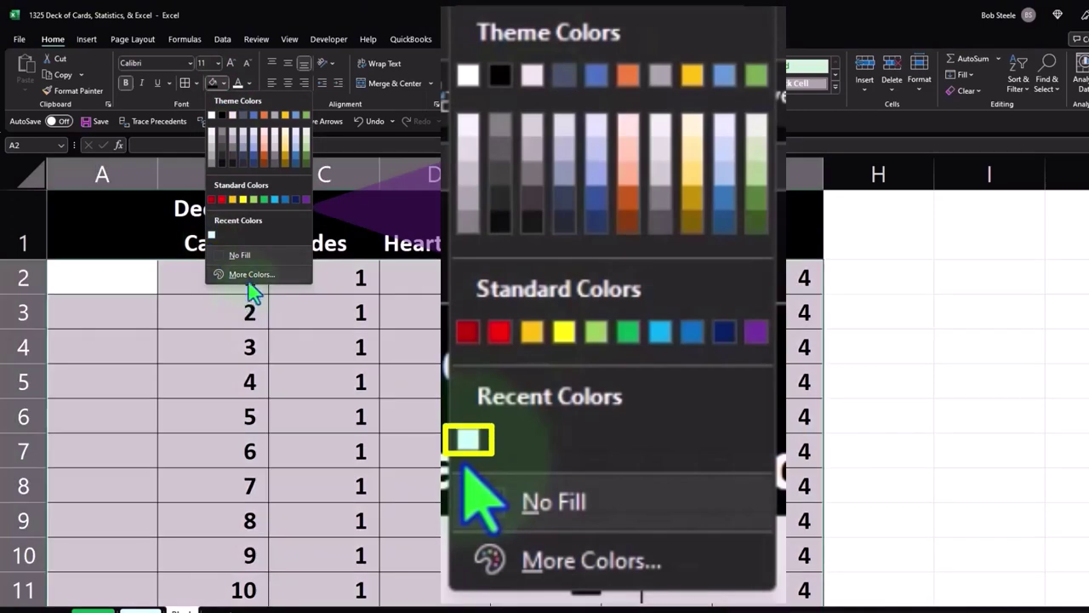
click(251, 276)
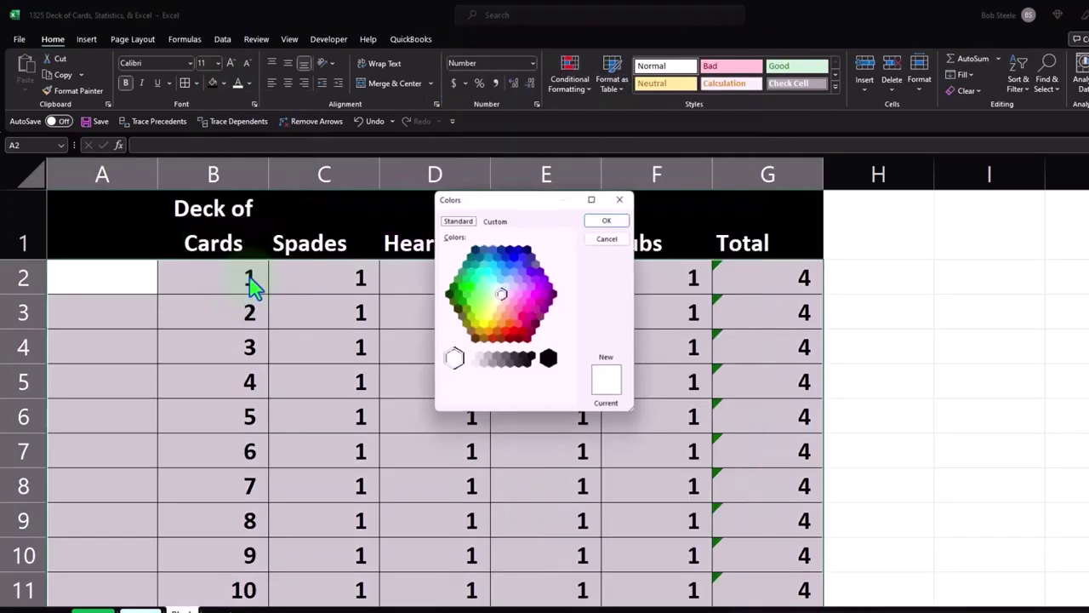
click(497, 287)
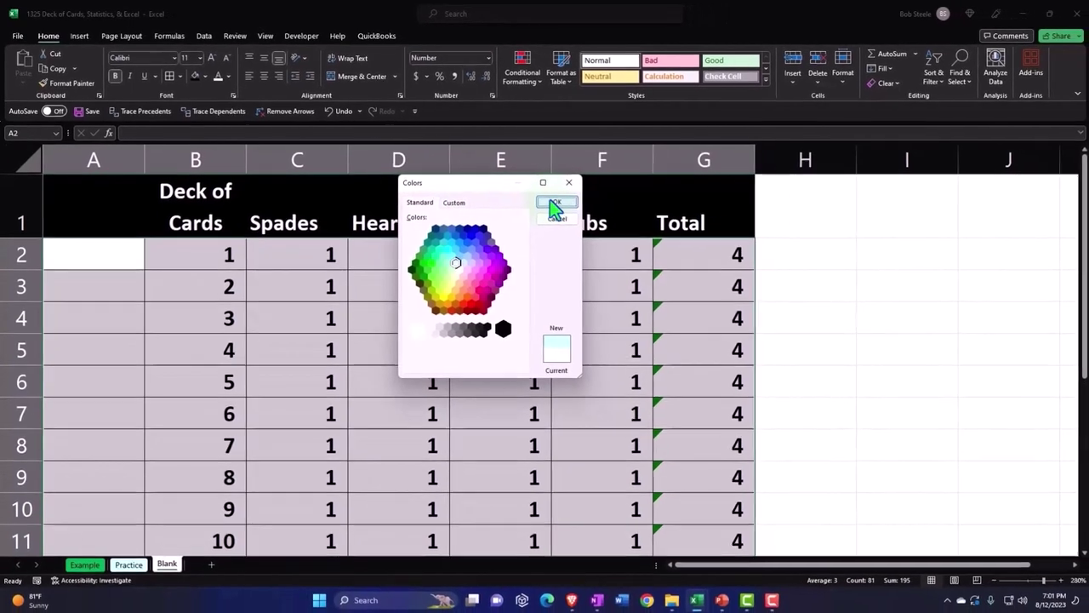
click(550, 202)
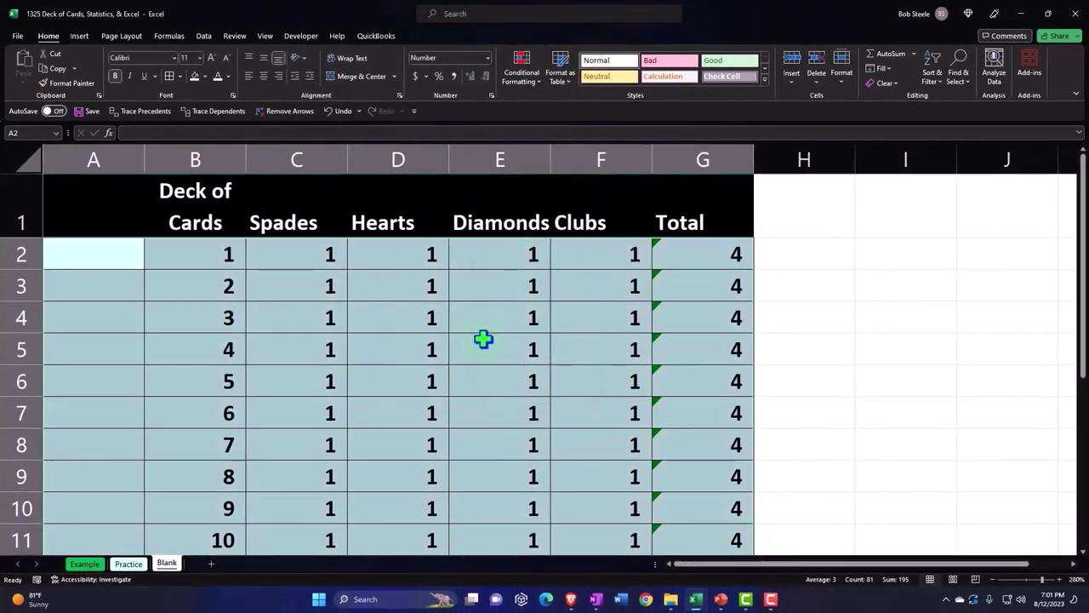
Fill Total rows A15:G16 dark blue with white text
scroll(476, 340, down, 2)
scroll(467, 346, down, 1)
drag(128, 391, 660, 411)
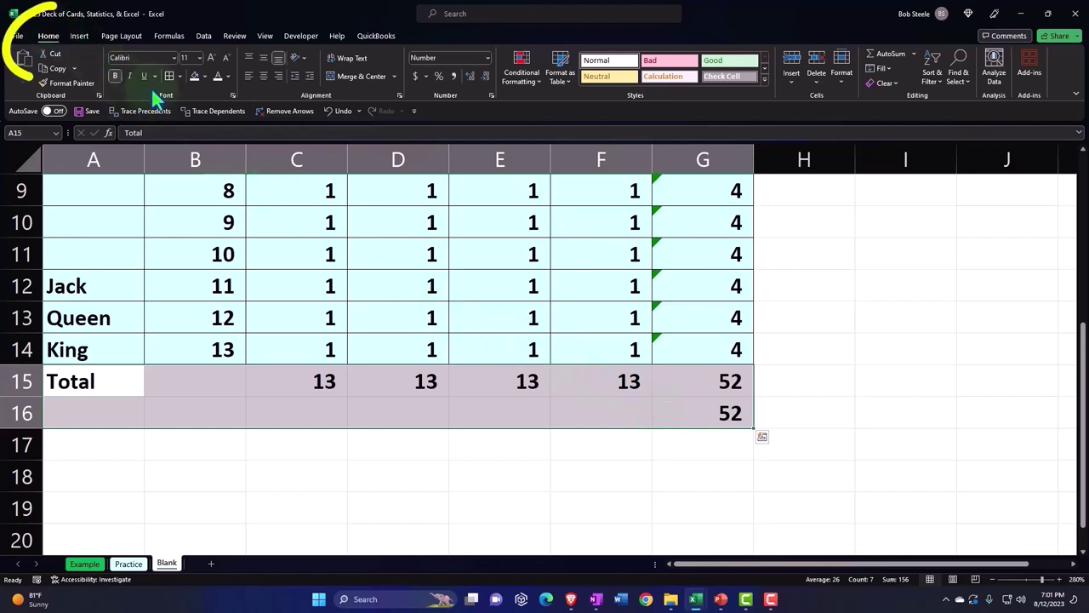
click(204, 76)
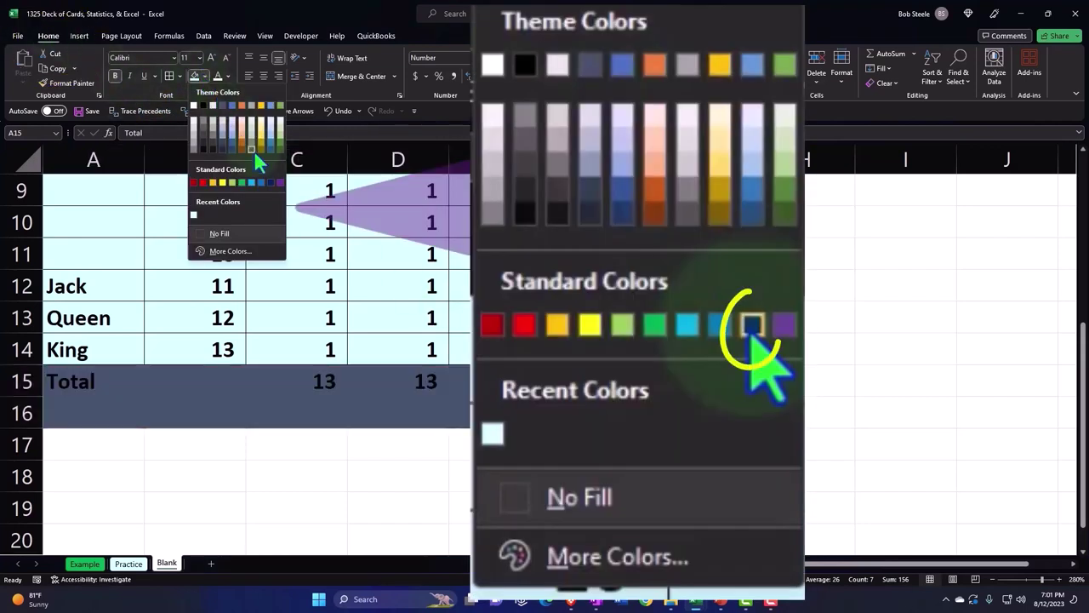
click(269, 182)
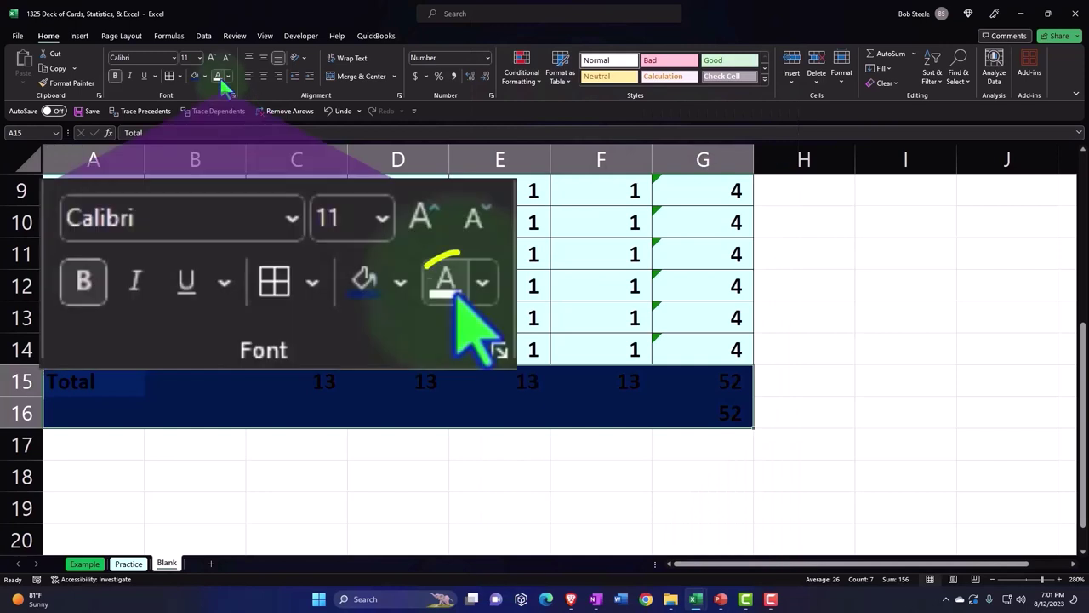
click(218, 76)
click(722, 465)
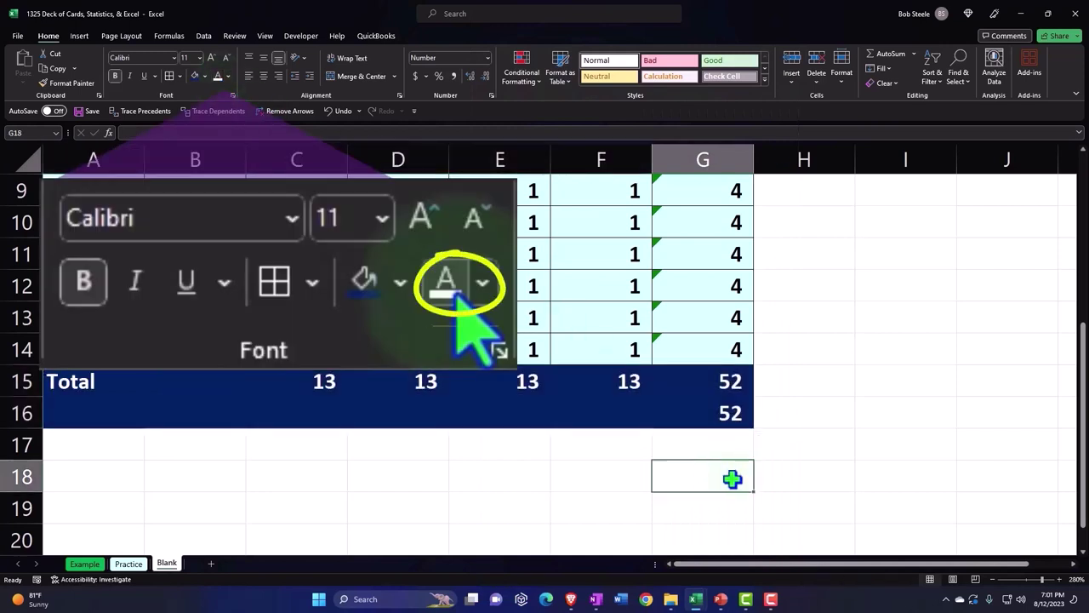
drag(128, 383, 686, 416)
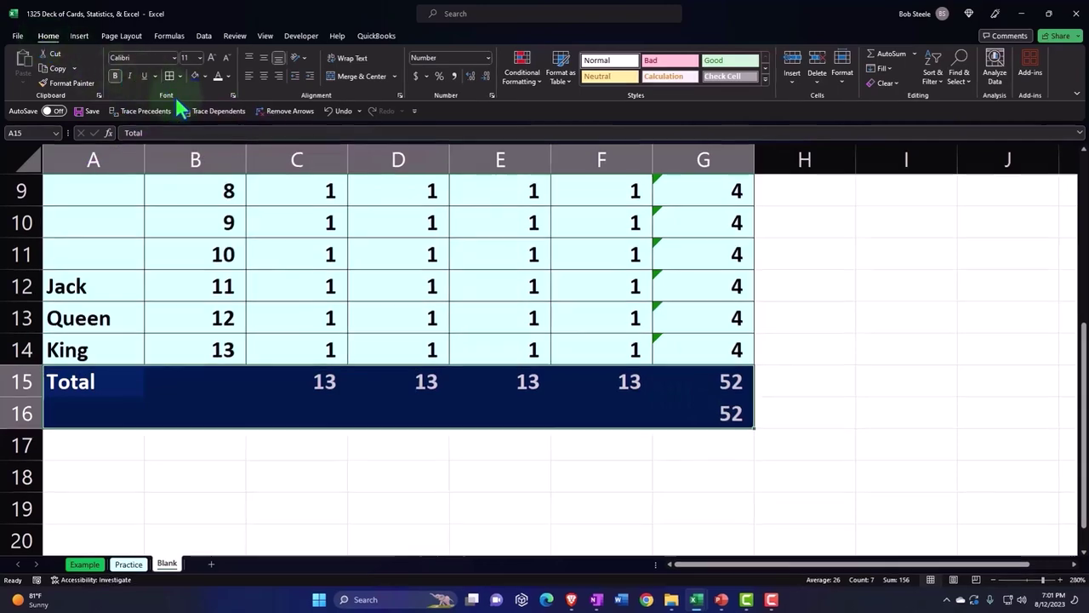
click(418, 375)
Centre the header text in B1:G1
scroll(456, 411, up, 3)
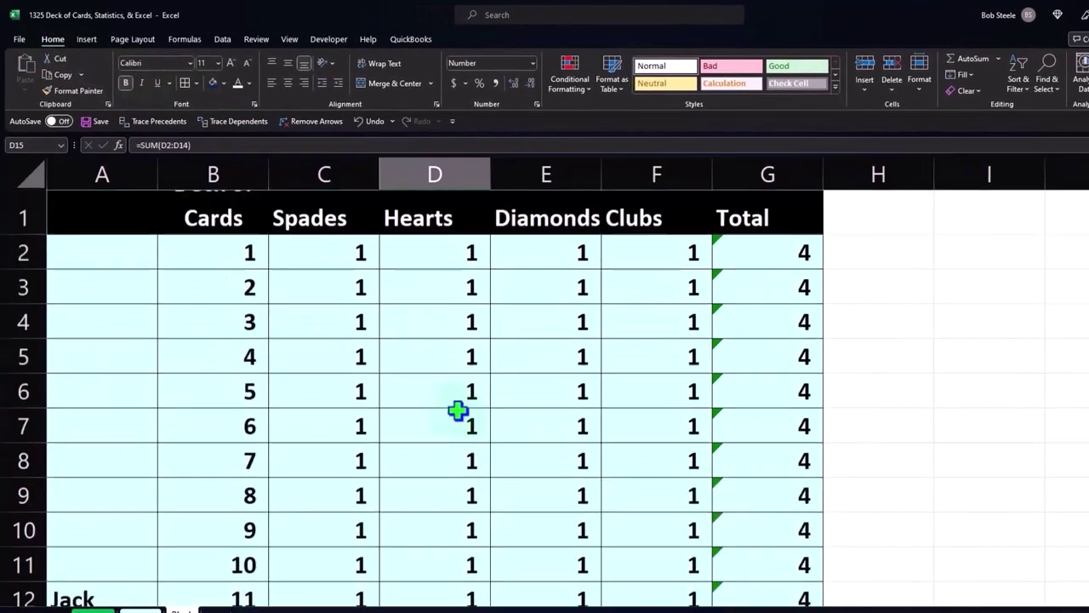
drag(232, 241, 724, 224)
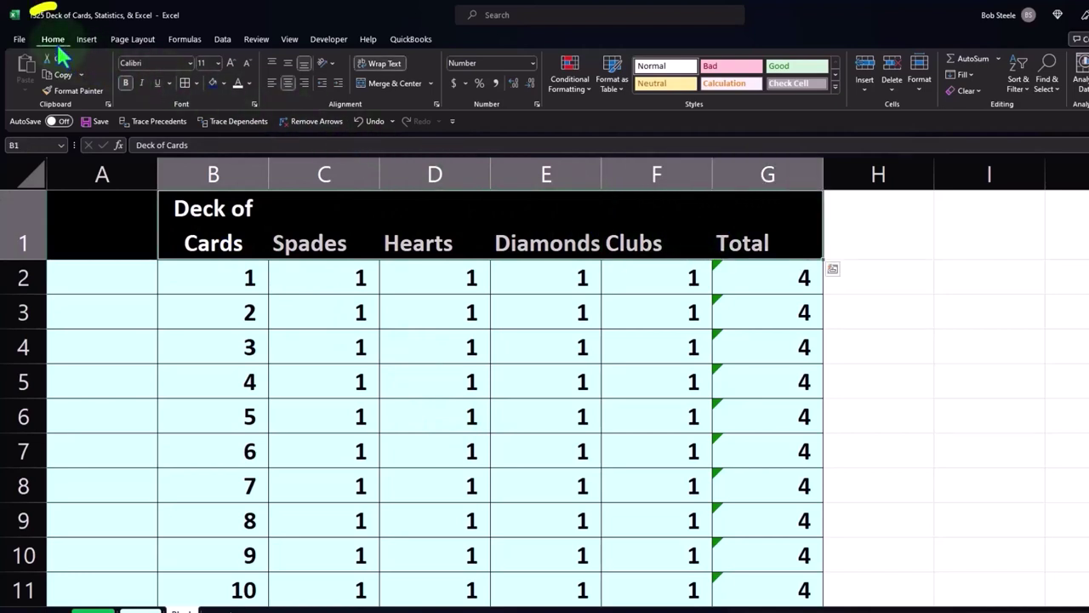
drag(32, 11, 85, 12)
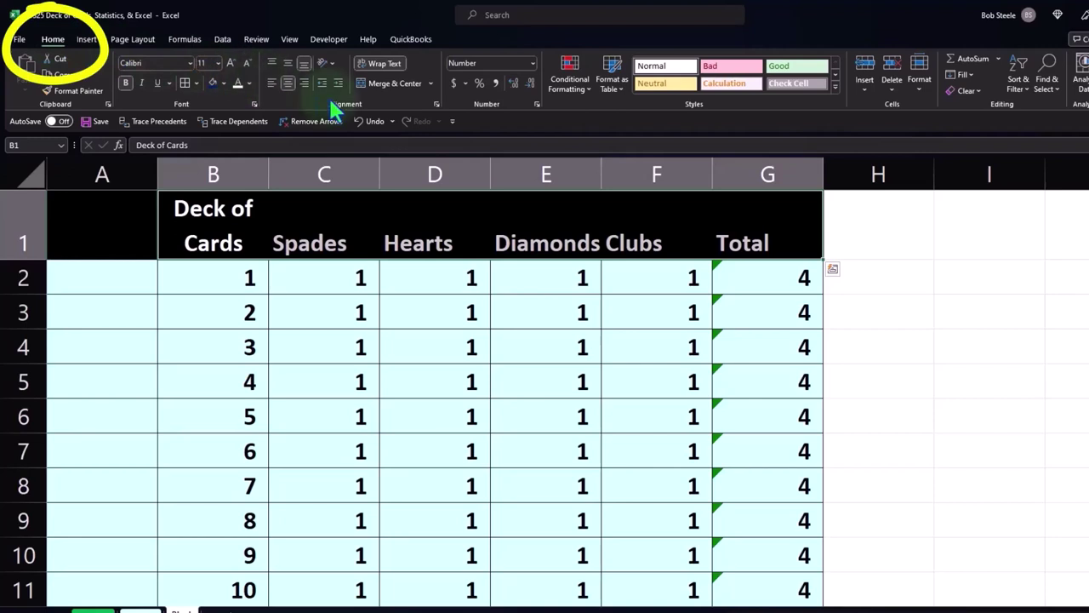
click(287, 82)
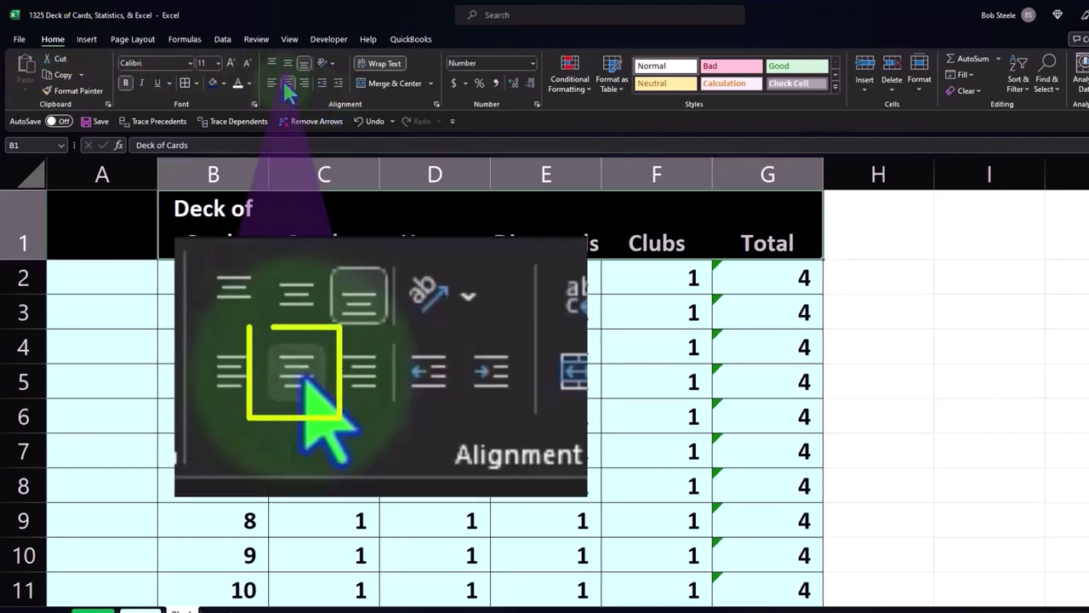
click(435, 278)
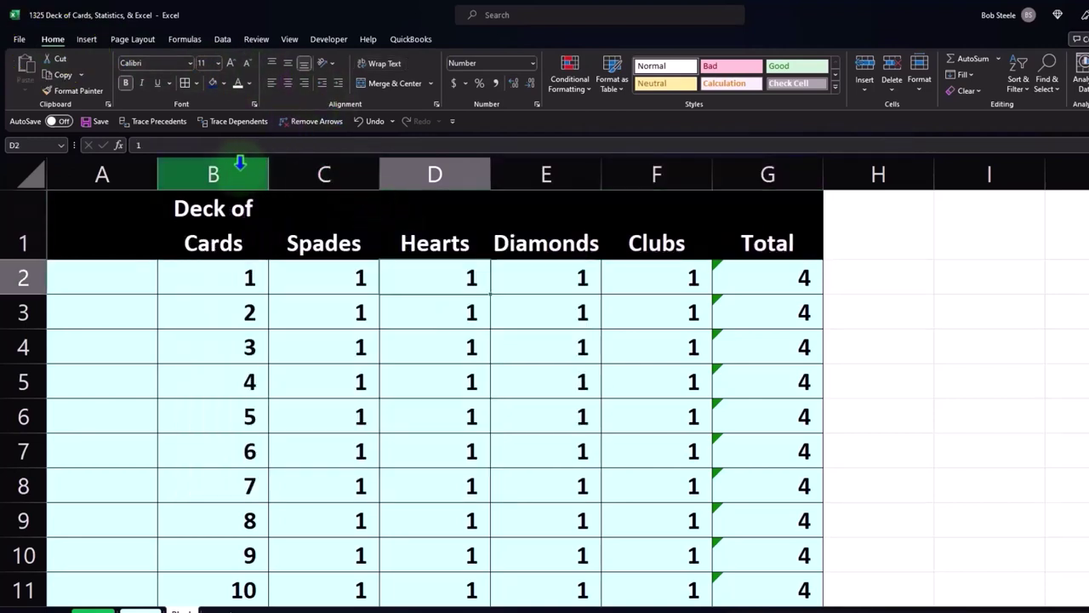
Resize columns B through G together to one equal, wider width
click(262, 174)
mouse_move(266, 174)
mouse_down()
mouse_move(669, 154)
mouse_move(575, 152)
mouse_up()
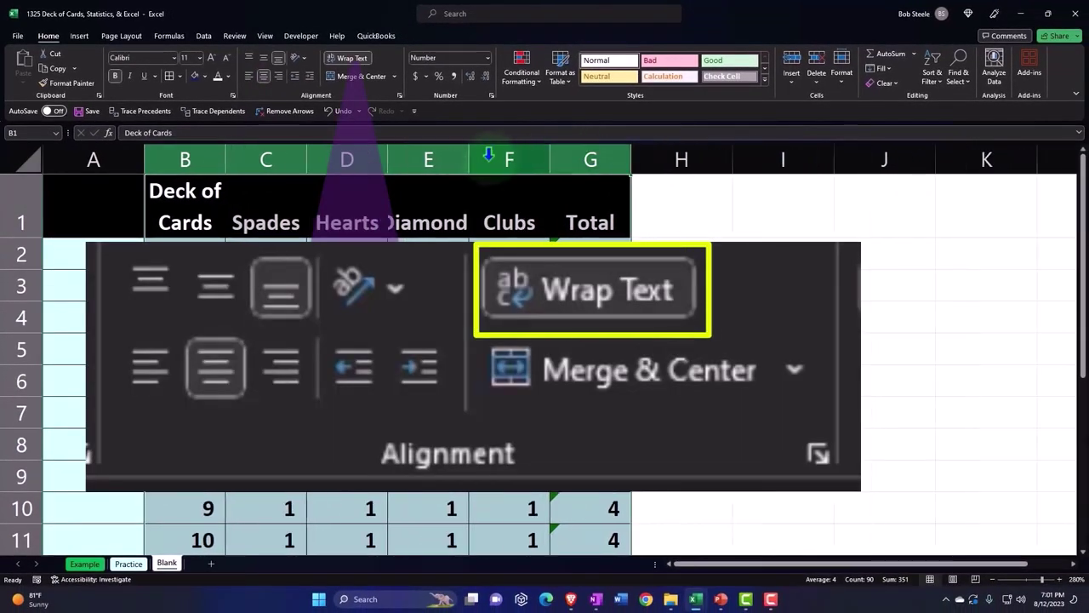
drag(468, 151, 511, 151)
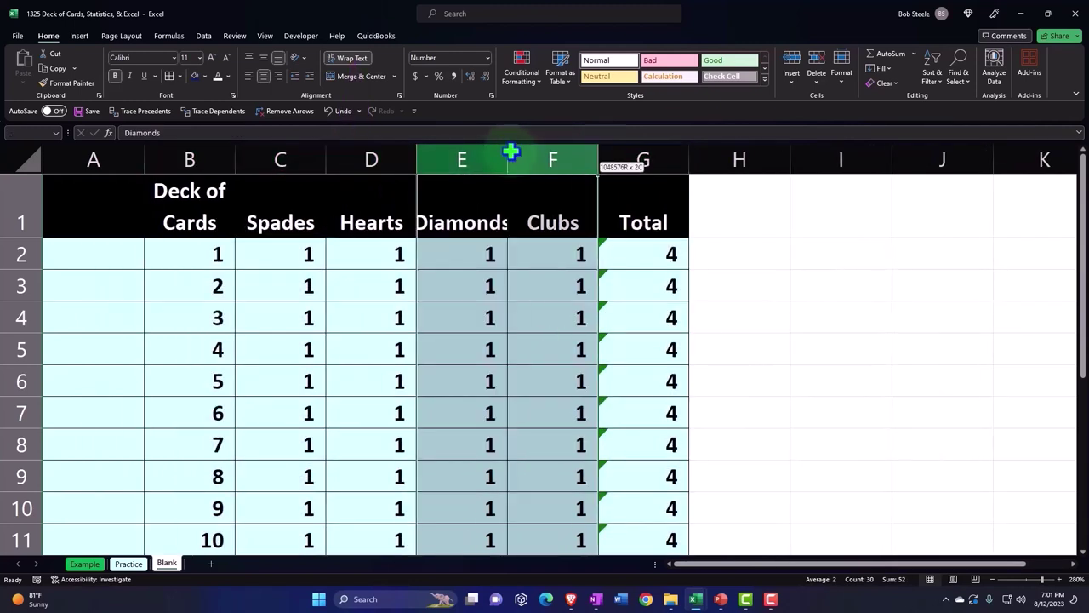
drag(190, 153, 605, 160)
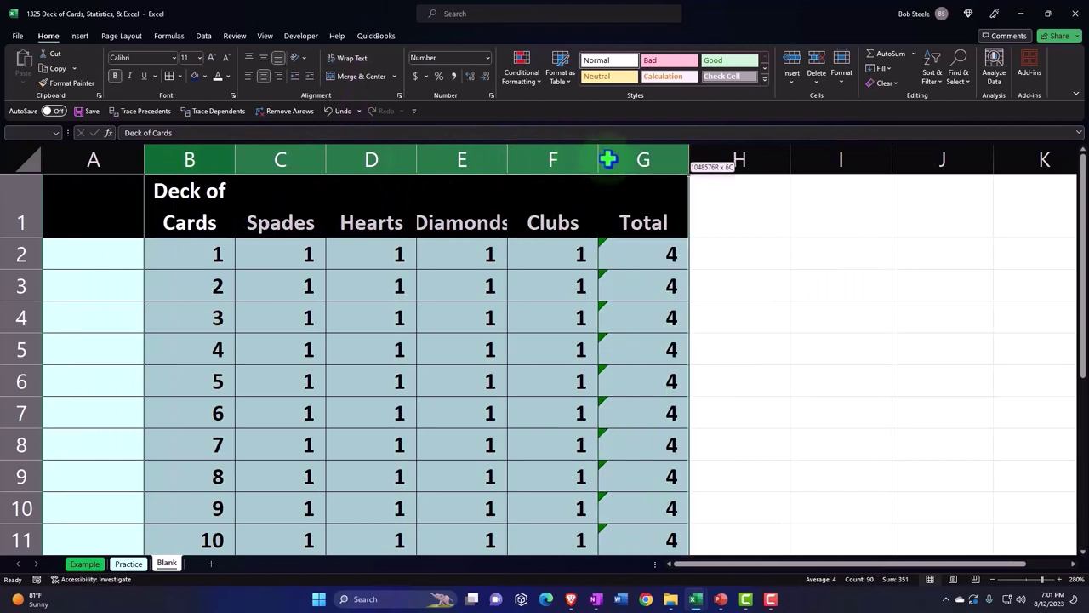
drag(513, 153, 516, 150)
click(527, 210)
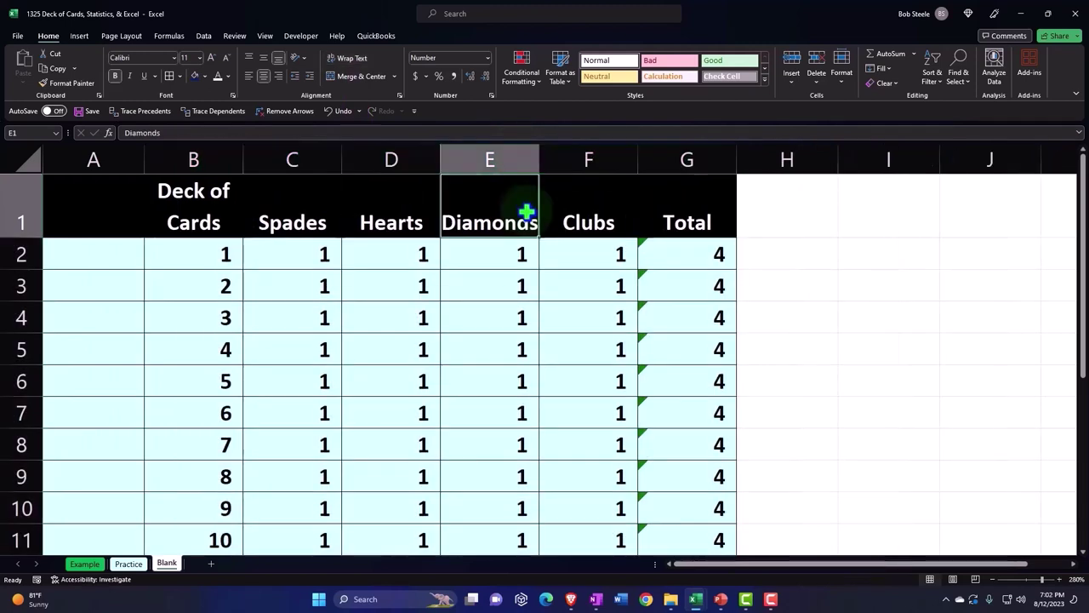
key(Left)
key(Left)
key(Left)
Review the Total rows and drag column A's border left to narrow it
scroll(604, 355, down, 1)
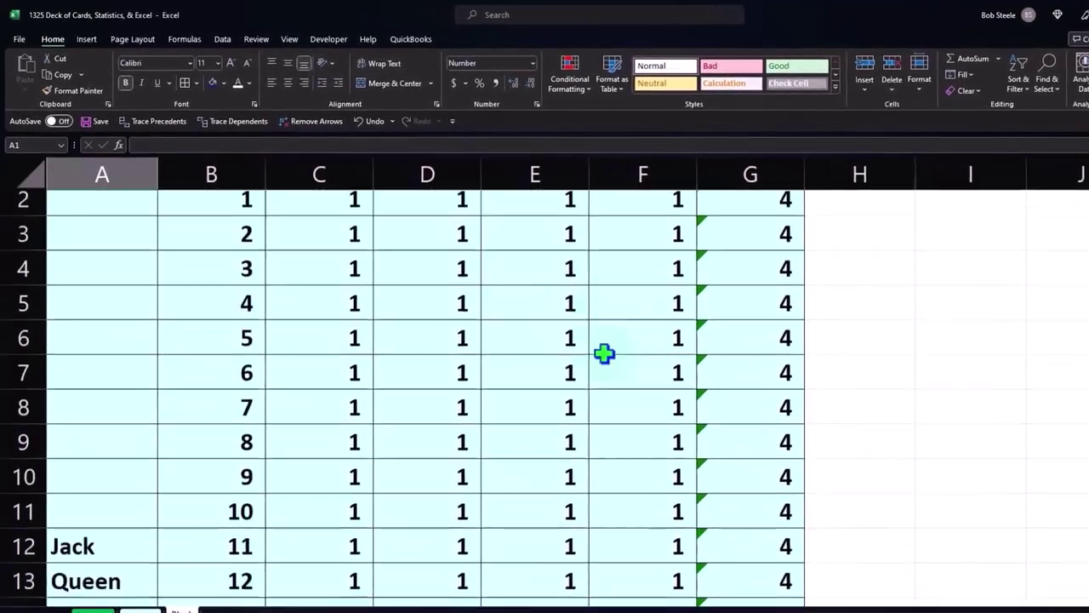
scroll(603, 355, down, 2)
scroll(326, 377, up, 3)
scroll(204, 220, down, 2)
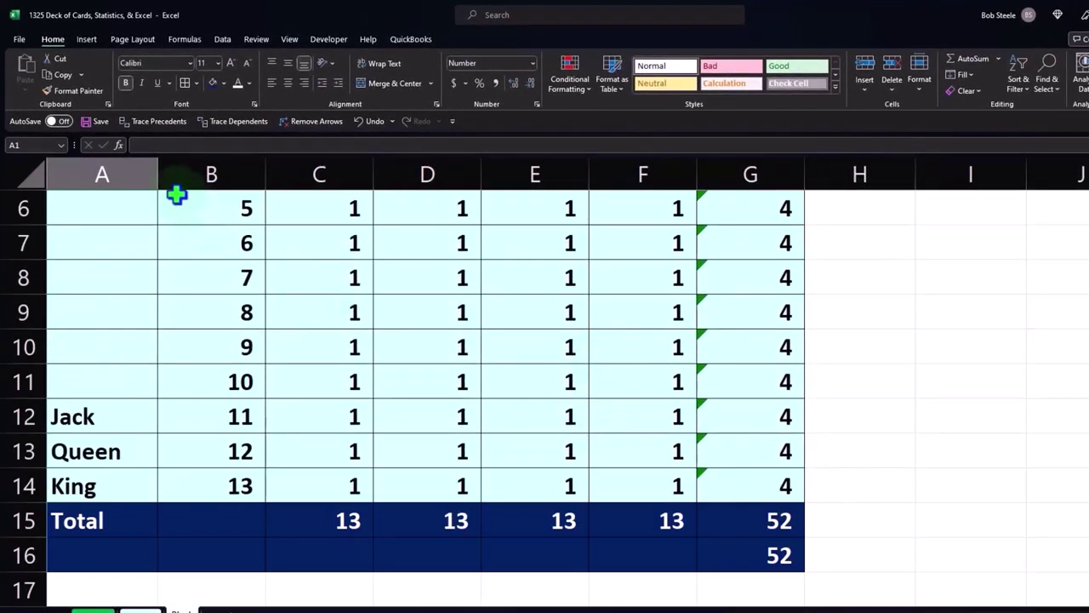
drag(158, 170, 138, 175)
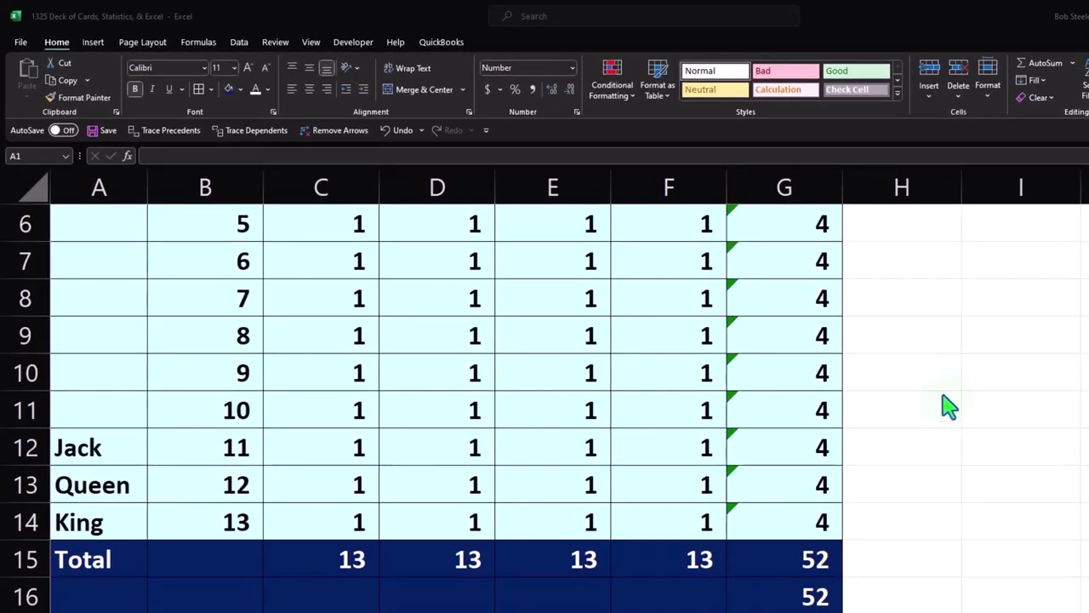
scroll(931, 347, up, 2)
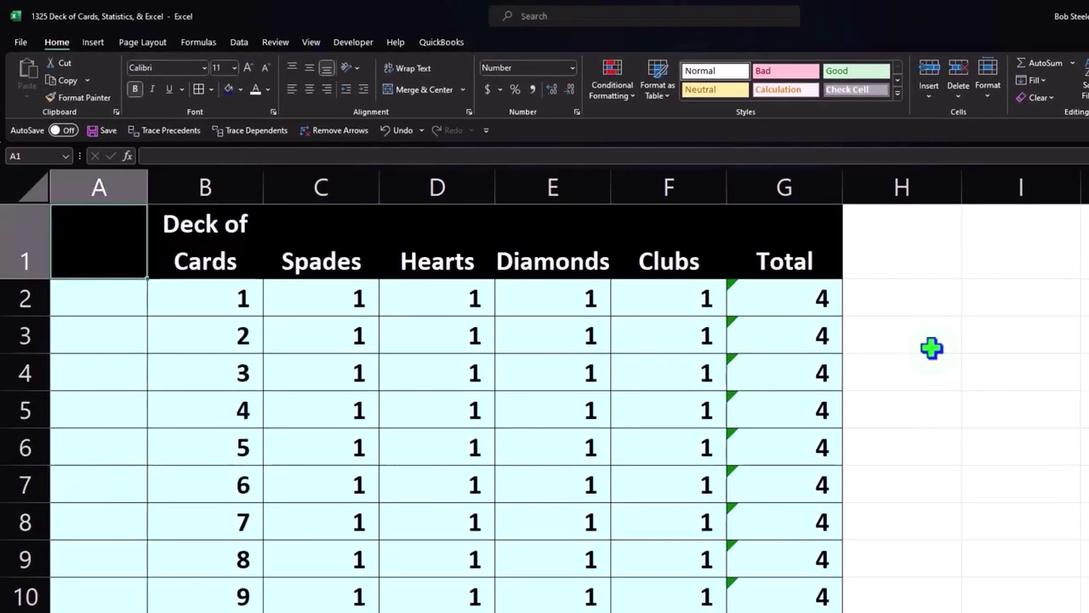
click(931, 347)
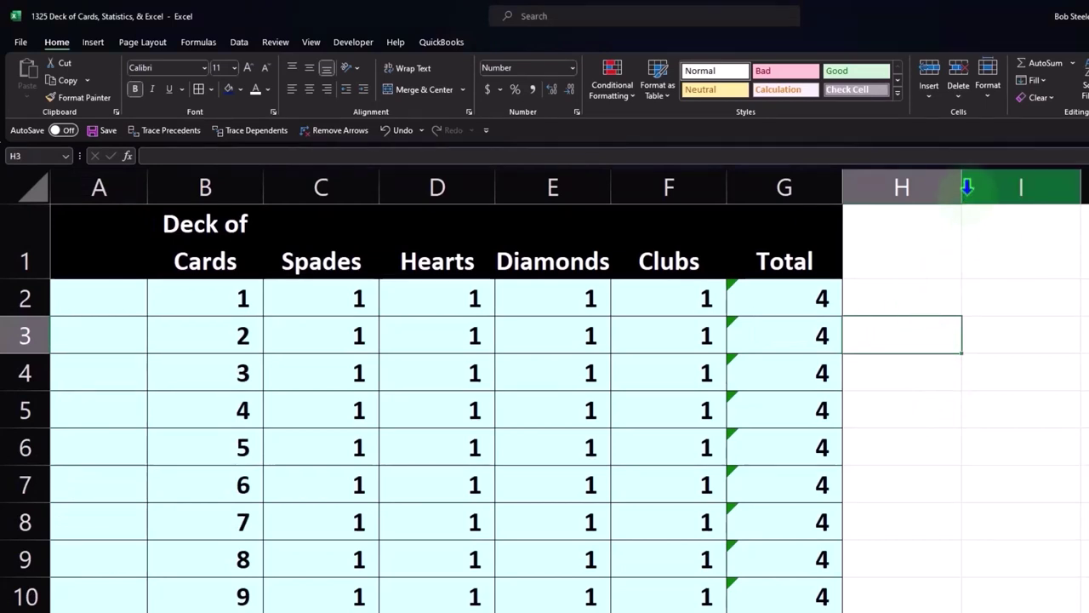
Narrow column H into a spacer, label I1 'Odd of any card:', and widen column I
drag(964, 187, 867, 219)
click(890, 233)
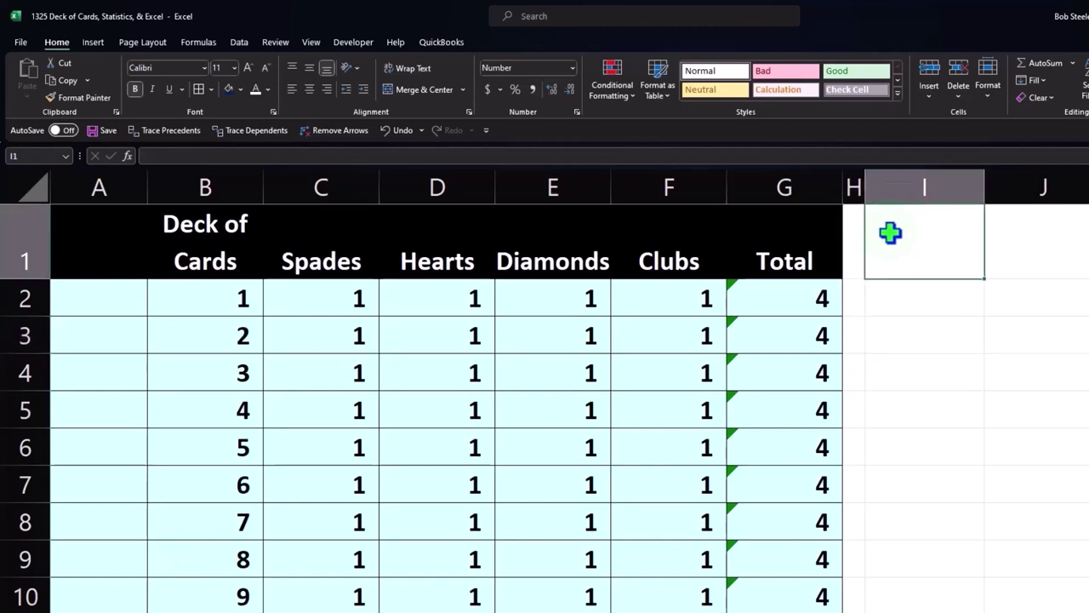
text(Odd of)
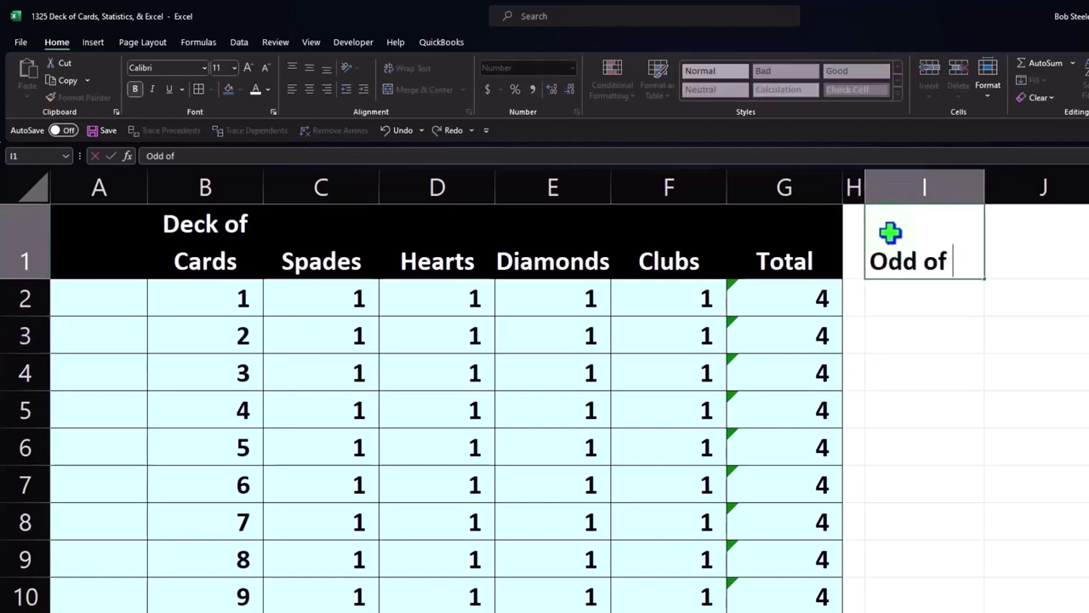
text(any card)
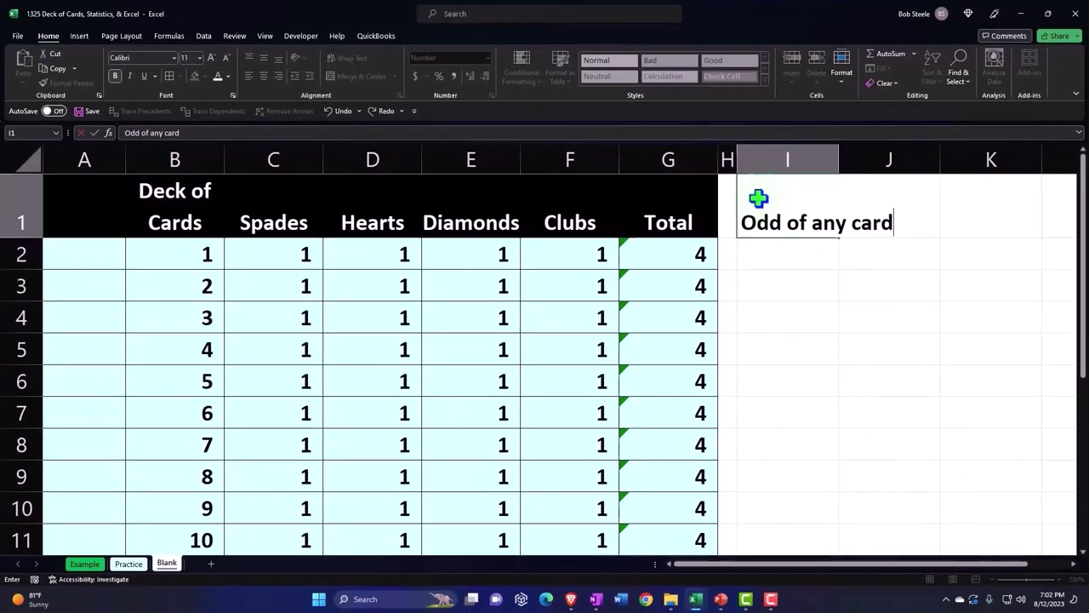
text(:)
key(Return)
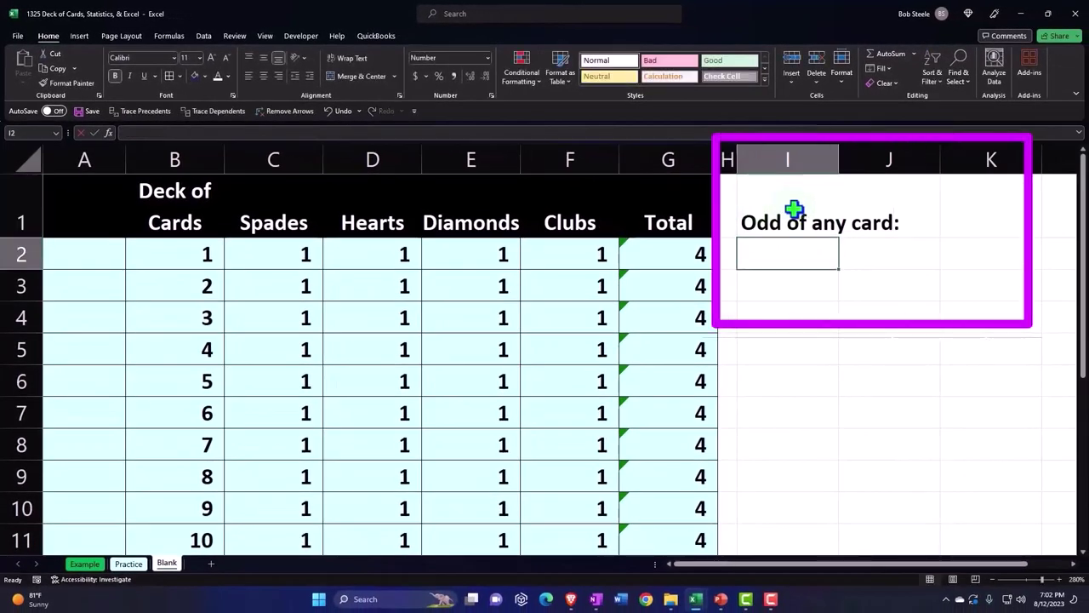
drag(839, 157, 908, 160)
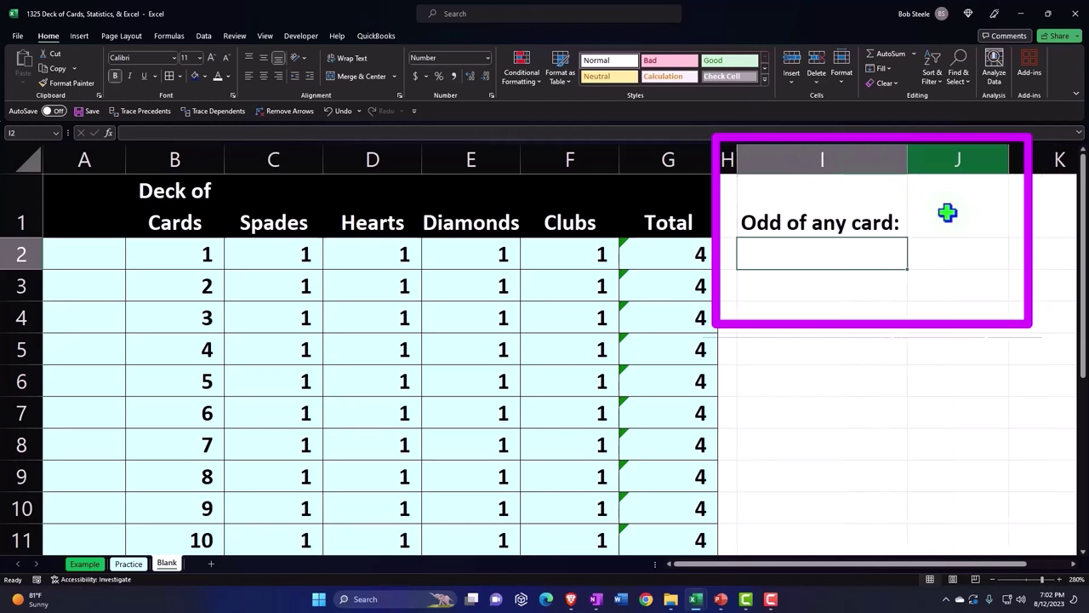
Enter 1 in J2 and =G15 (52) in J3, then start the 'Odds of any card' label in I4
click(955, 260)
text(1)
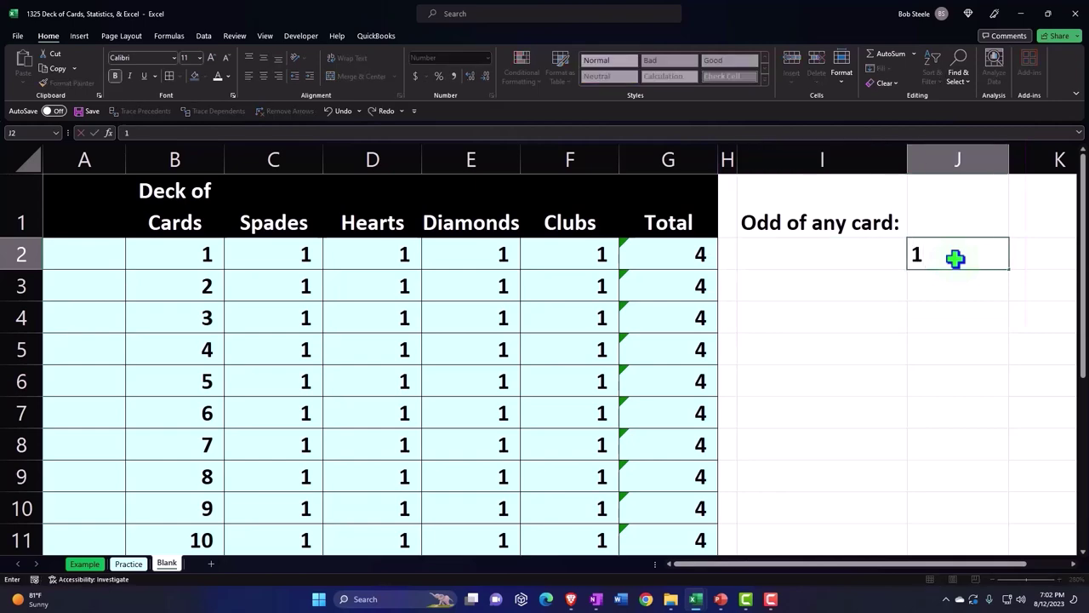
key(Return)
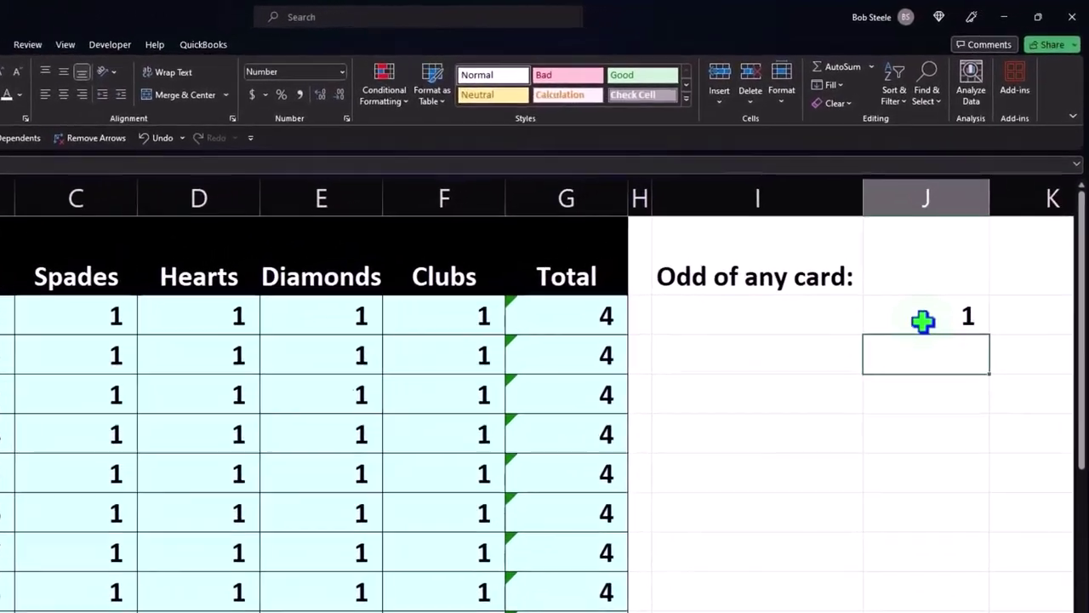
key(F2)
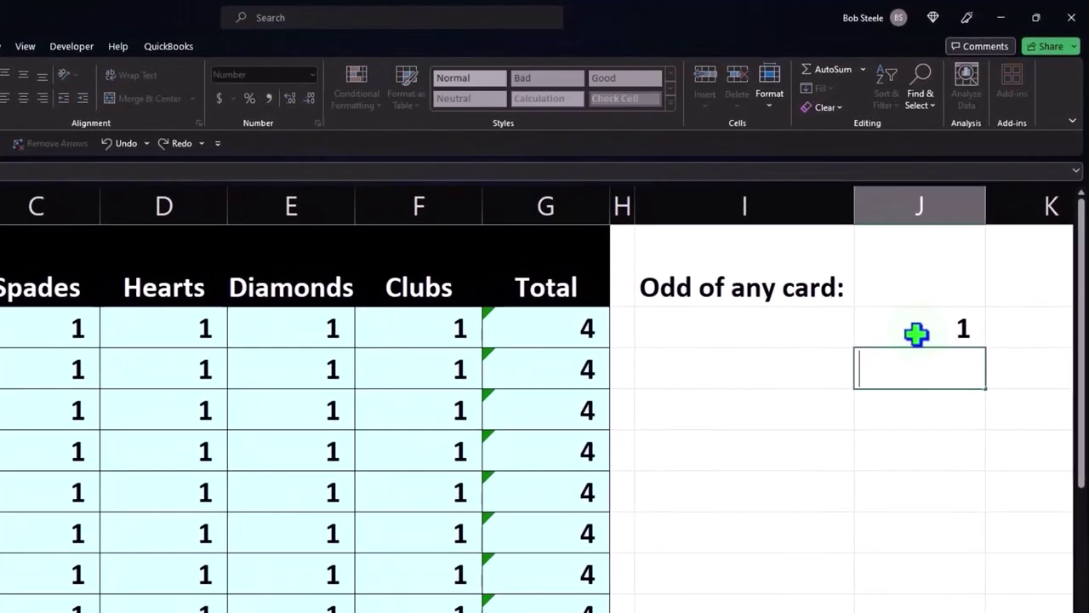
text(=)
scroll(916, 333, down, 1)
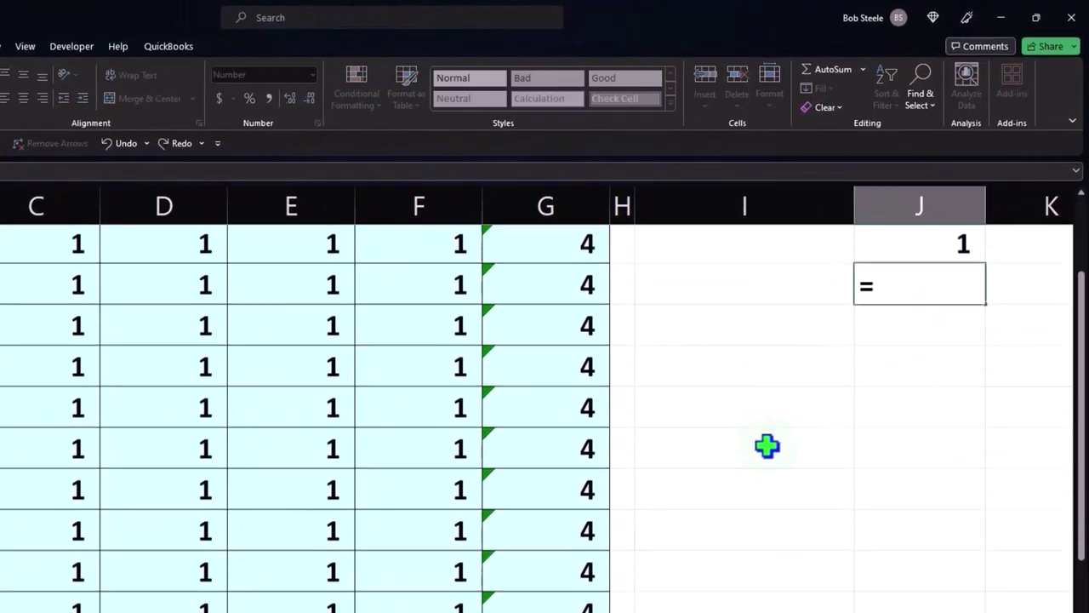
scroll(766, 445, down, 3)
click(582, 496)
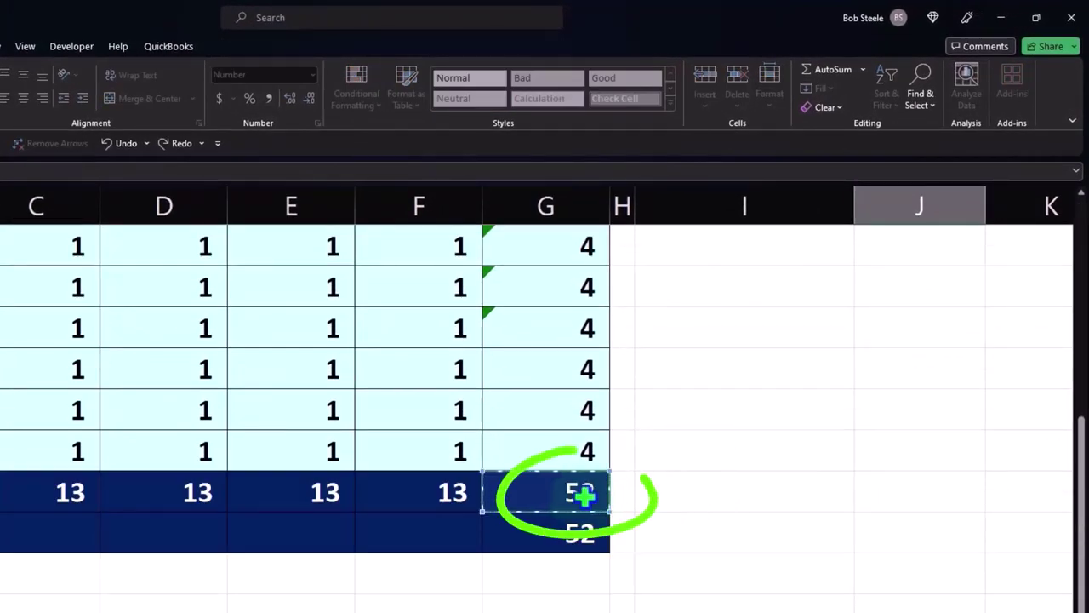
key(Return)
click(719, 377)
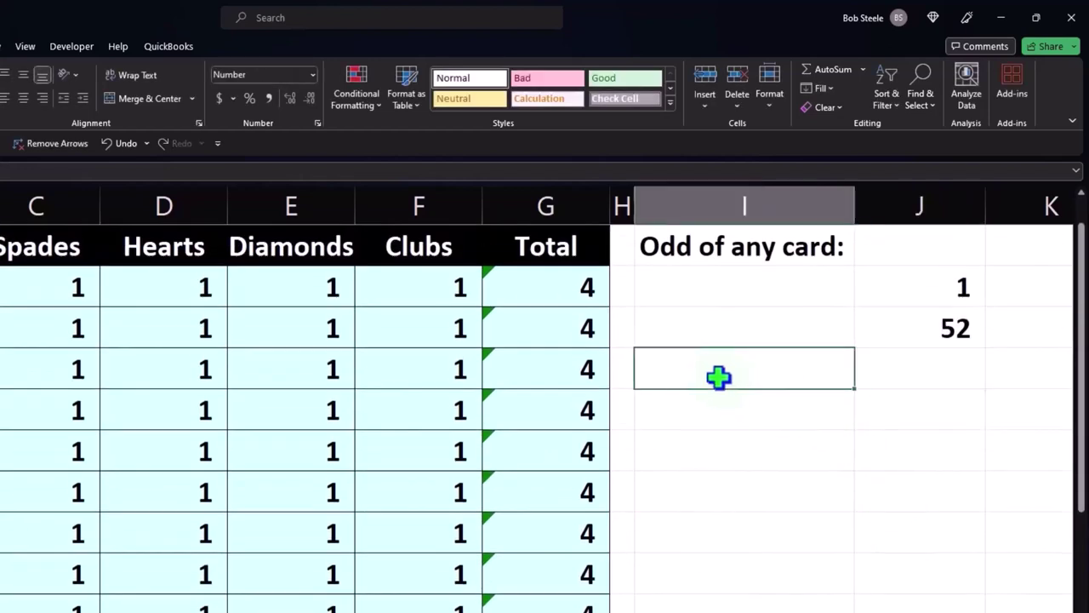
text(Odds of any card)
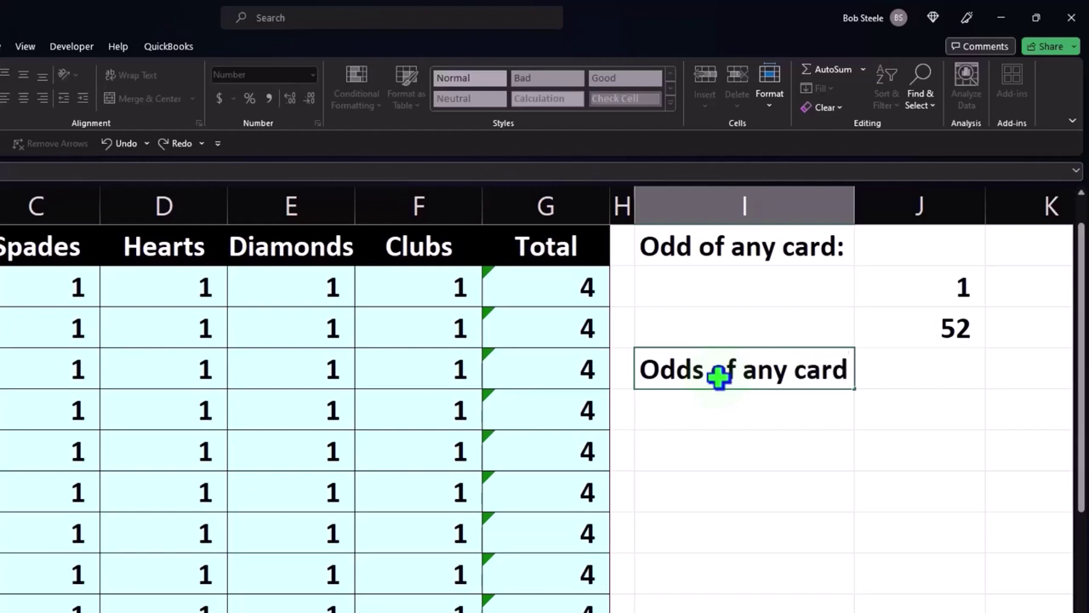
Finish the 'Odds of any card' label and enter =J2/J3 in J4
key(Tab)
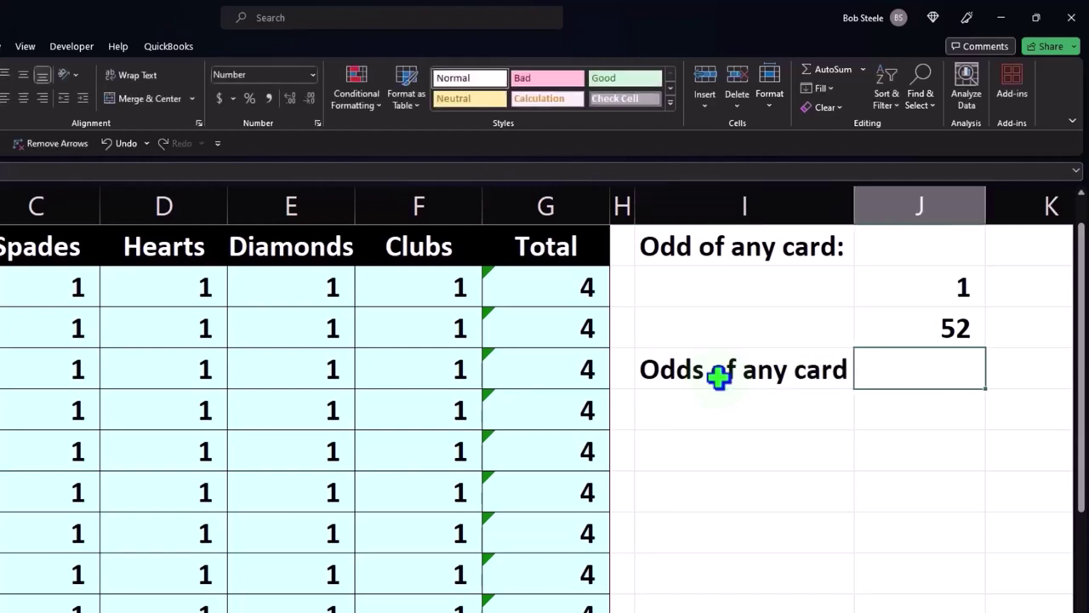
text(=)
key(Up)
key(Up)
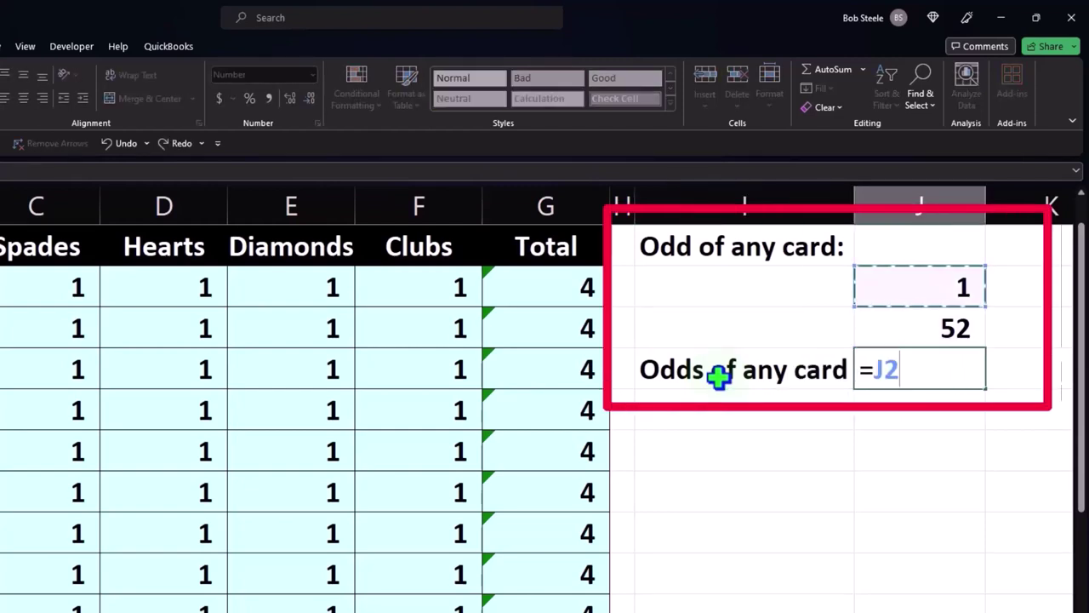
text(/)
key(Up)
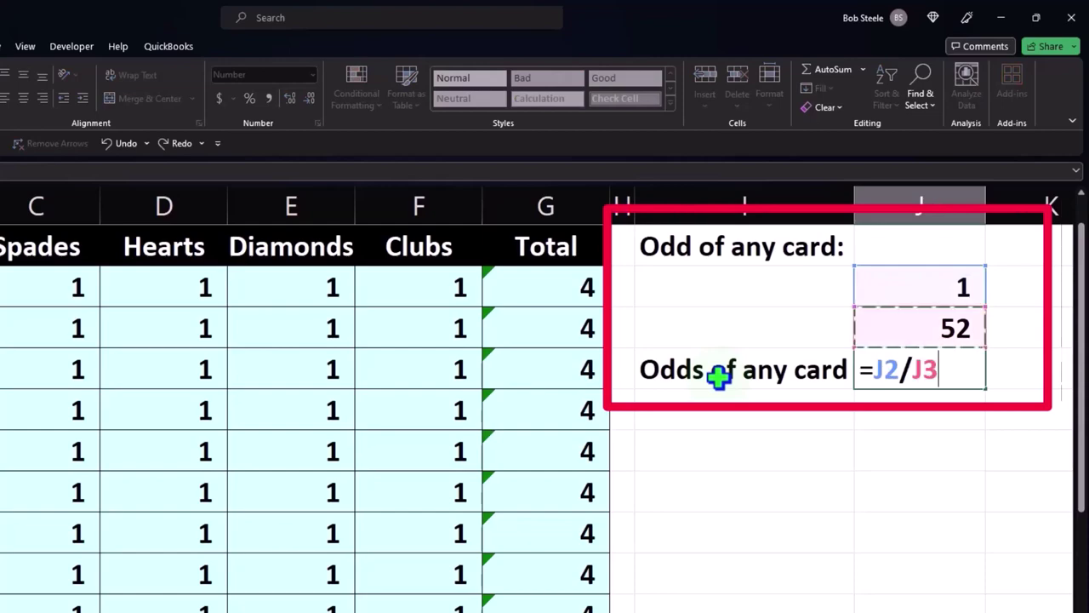
key(Return)
key(Up)
key(Right)
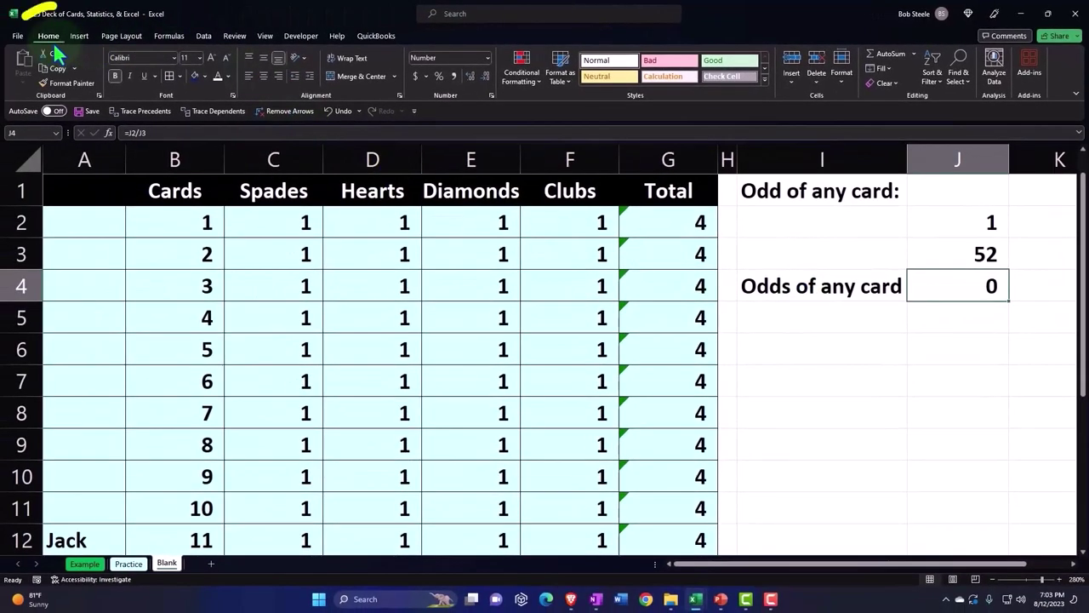
Format J4 as a percentage with two decimals, showing 1.92%
click(439, 76)
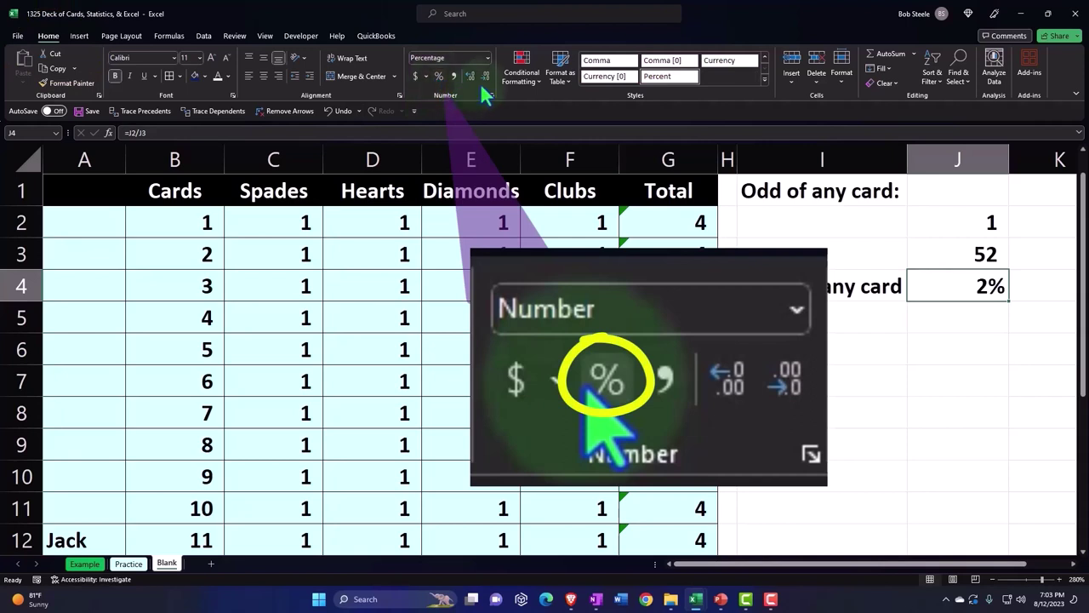
click(471, 78)
click(472, 78)
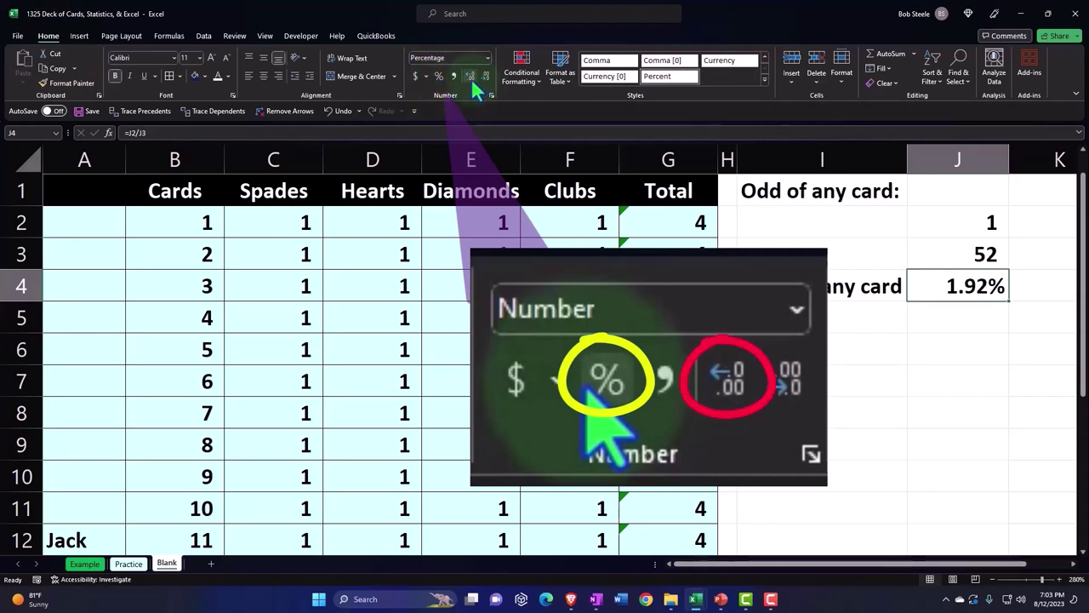
click(788, 349)
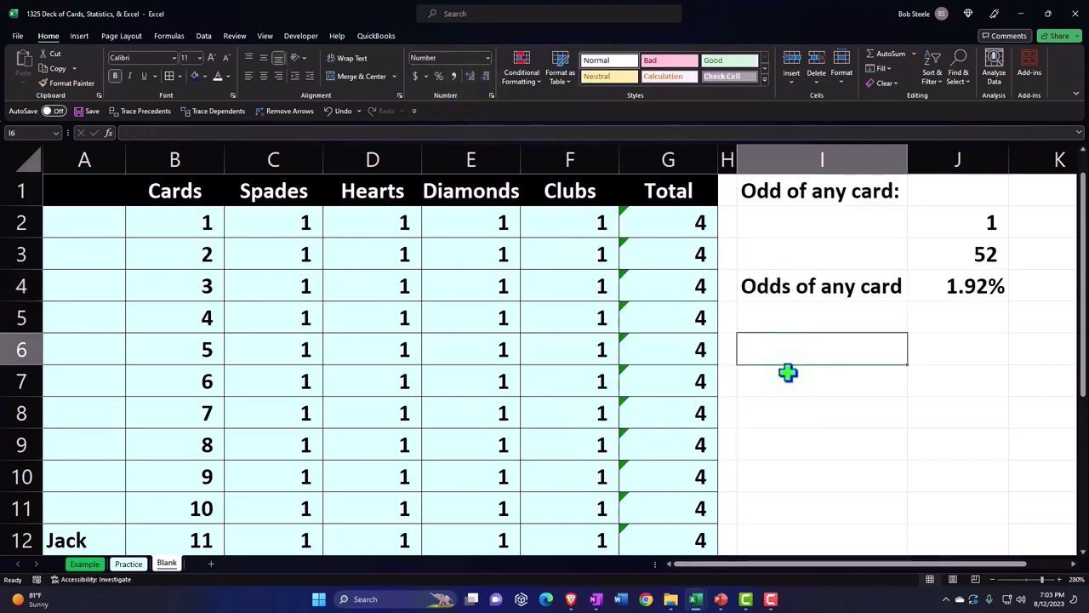
Add the 'Odds of any suit' heading in I6
text(Odds of)
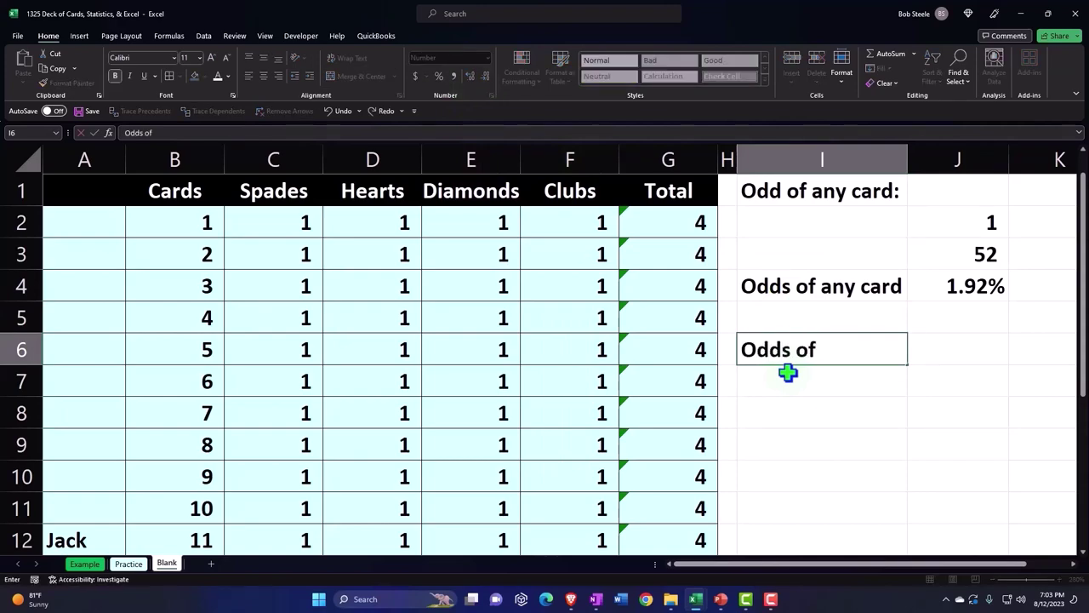
text( any suit)
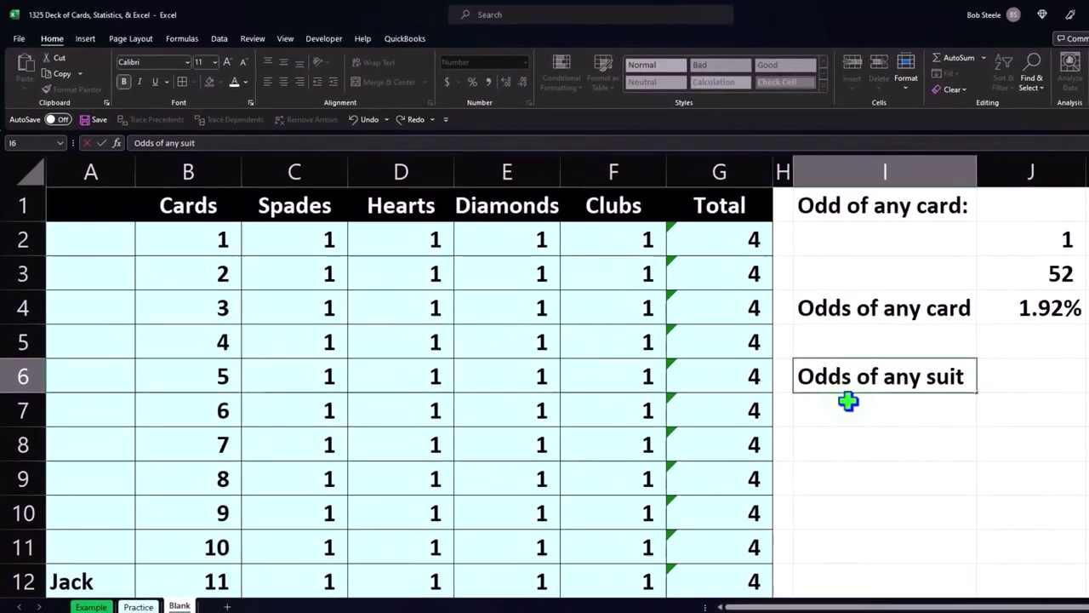
key(Return)
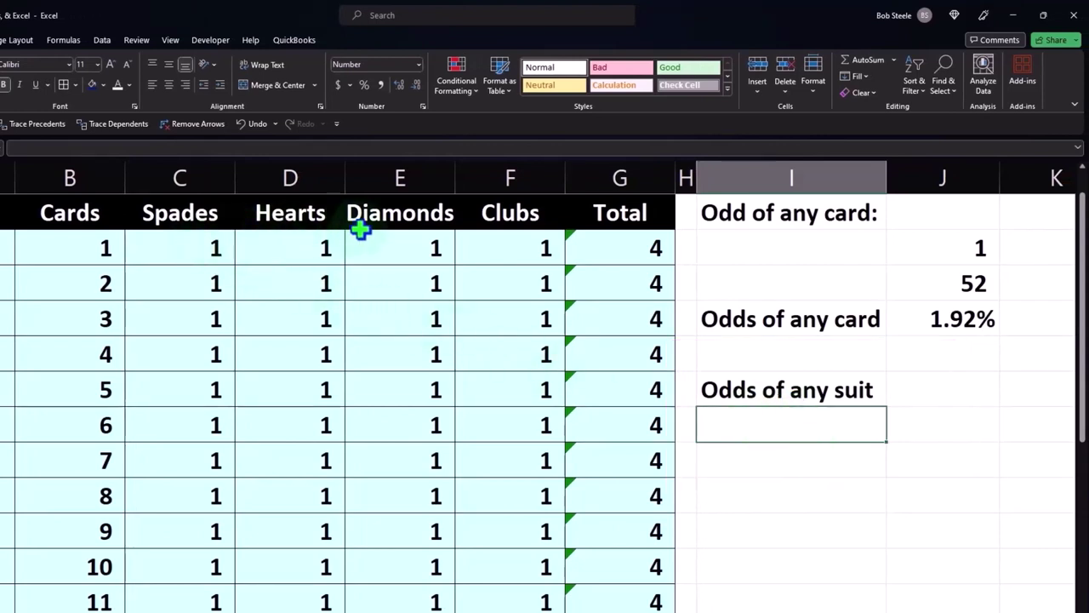
scroll(388, 232, down, 1)
scroll(390, 236, down, 1)
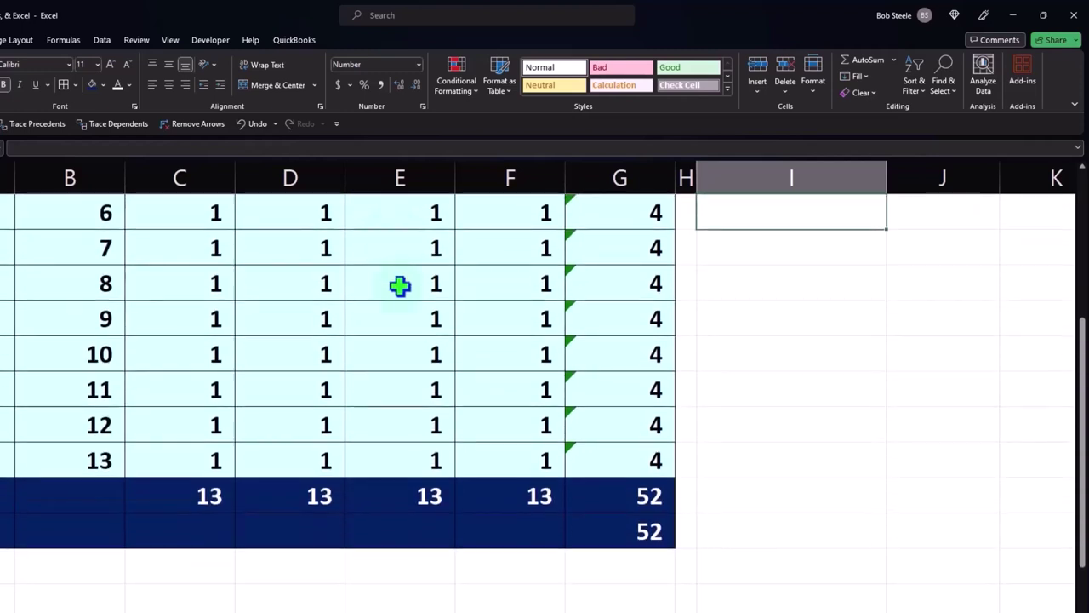
scroll(410, 410, up, 2)
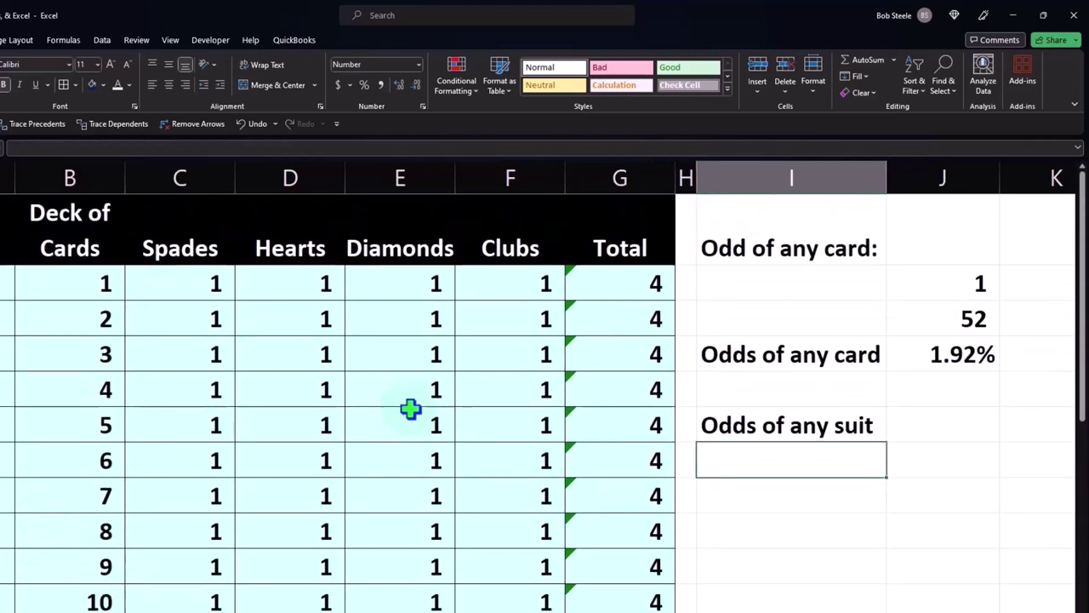
Add a 'Cards per suit' label with =F15 in J7, showing 13
text(Cards per suit)
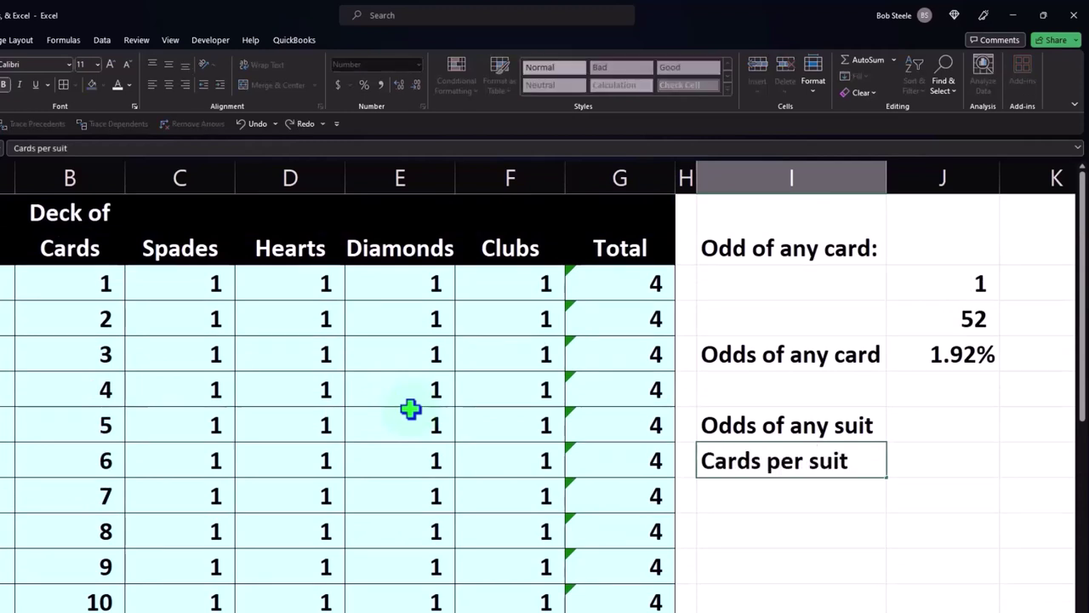
key(Tab)
text(=)
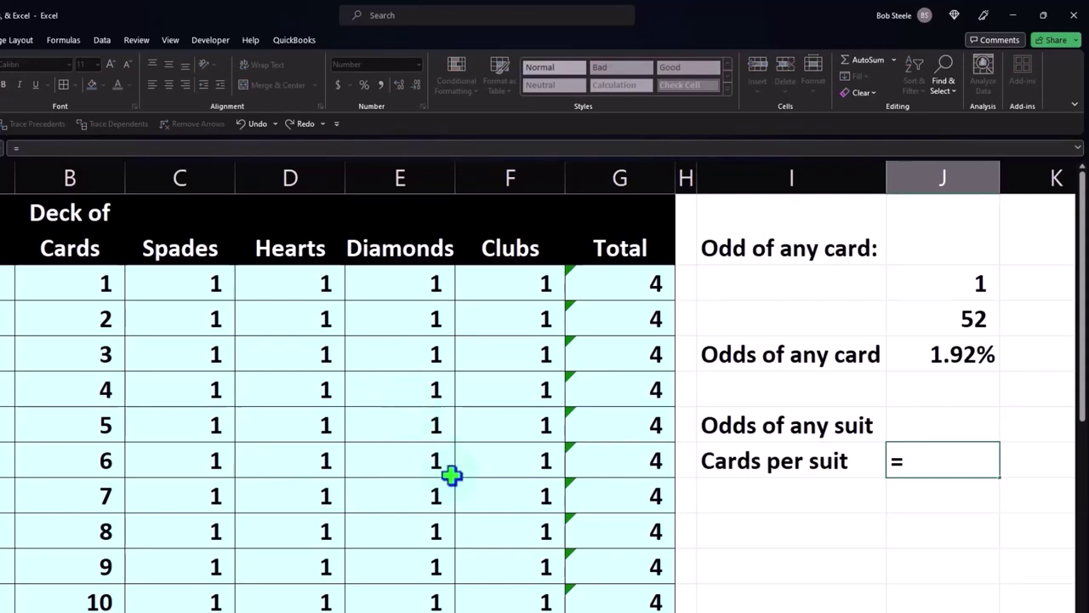
scroll(451, 477, down, 2)
click(585, 390)
key(Return)
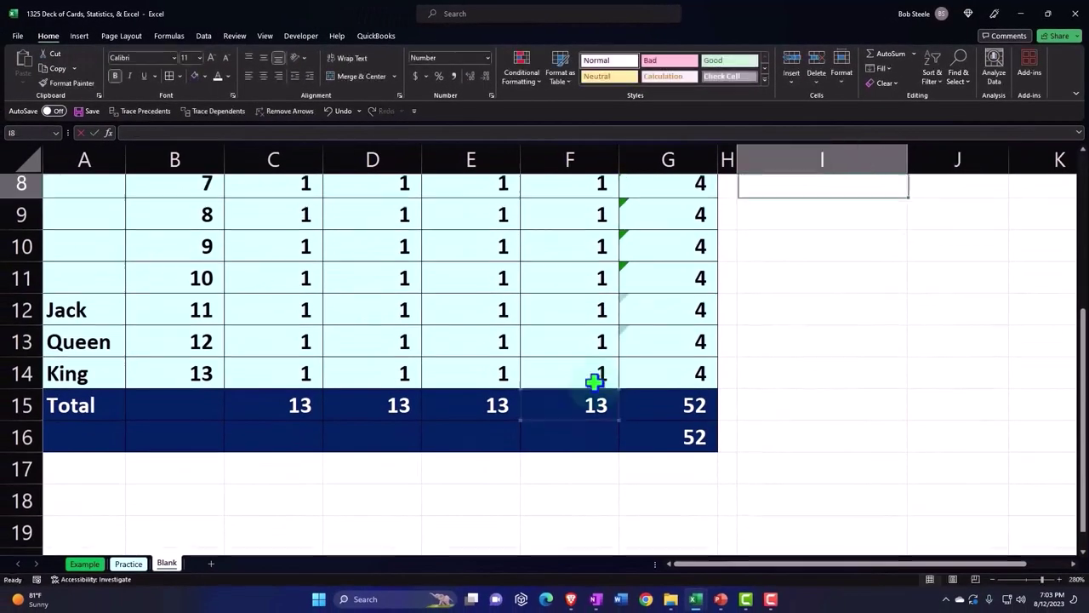
scroll(595, 382, up, 2)
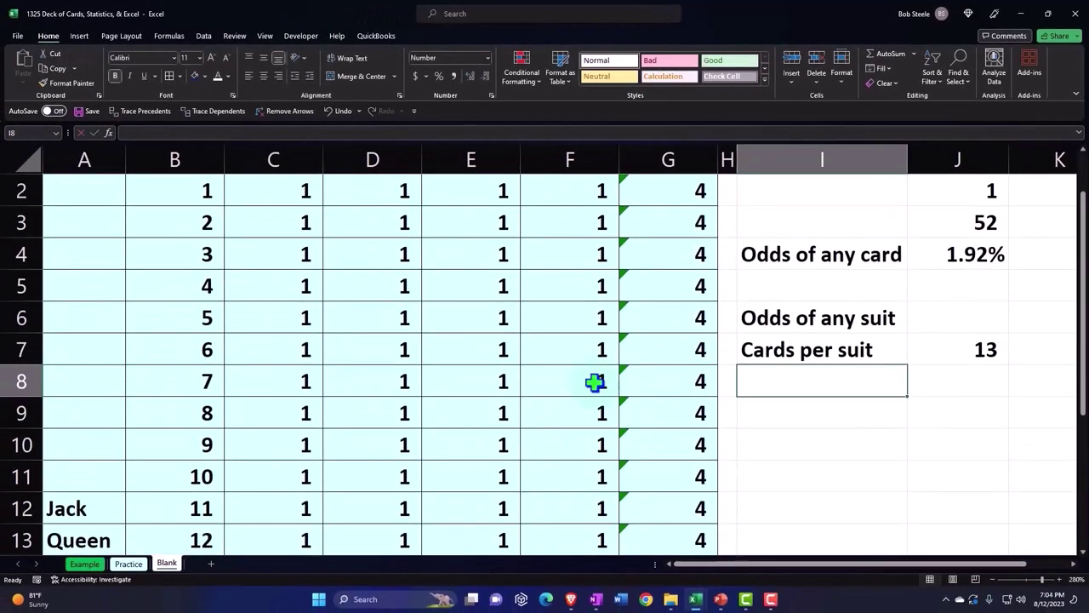
scroll(594, 382, up, 1)
Label I2 'One card' and I3 'Cards in deck'
click(834, 247)
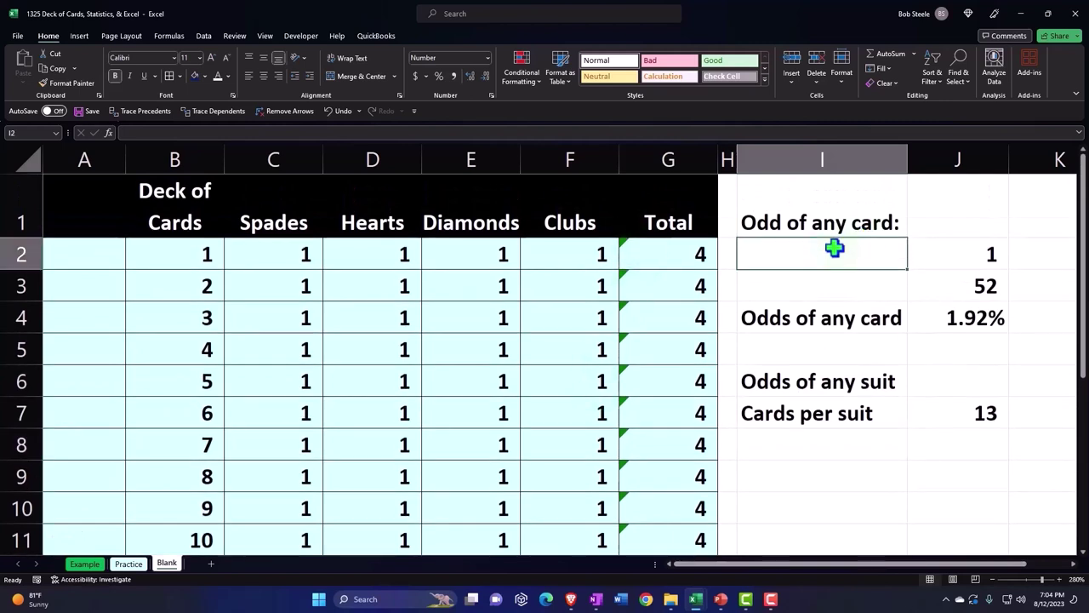
text(One card)
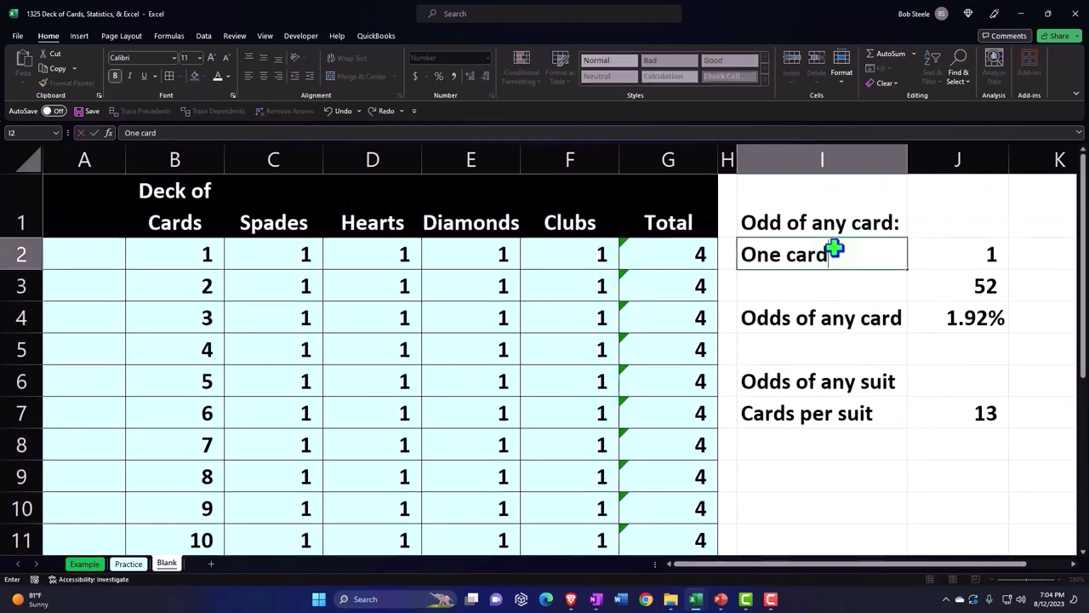
key(Return)
text(Cards)
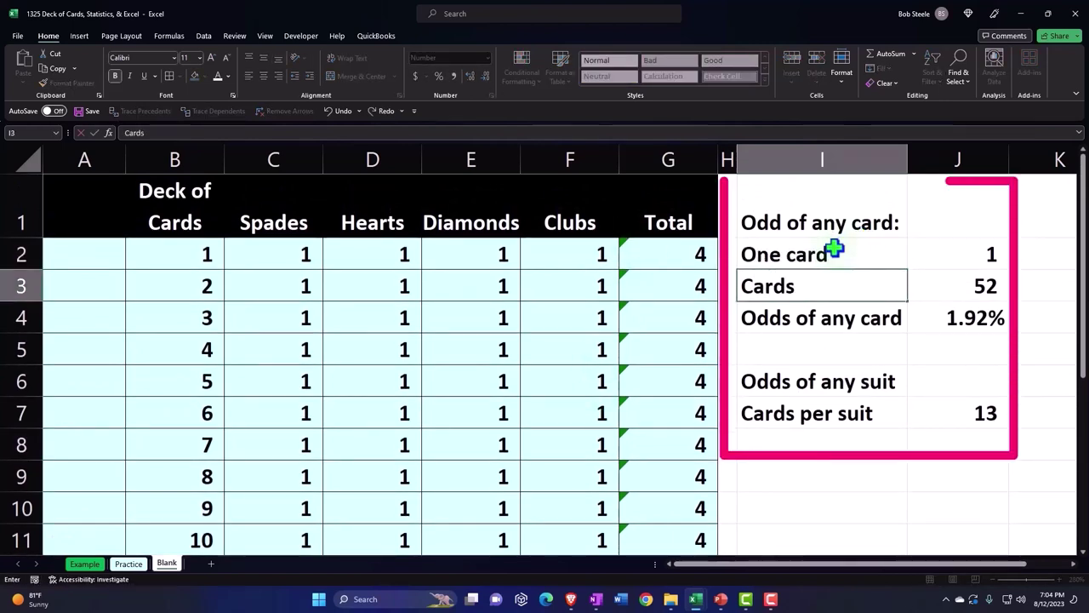
text( in deck)
key(Tab)
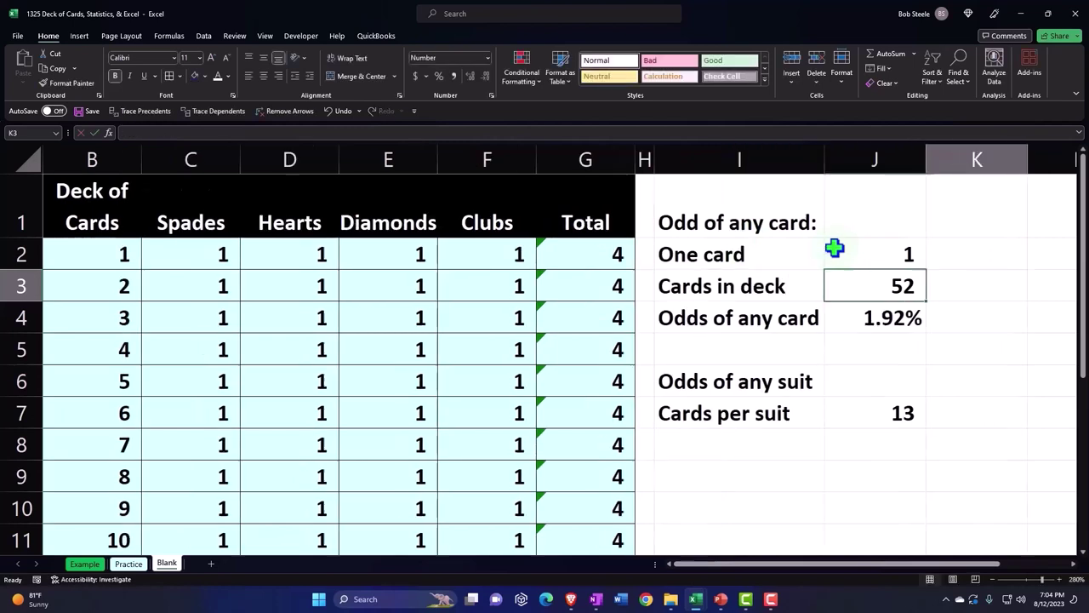
key(Tab)
In I8, begin a formula referencing the 'Cards in deck' label in I3
click(732, 449)
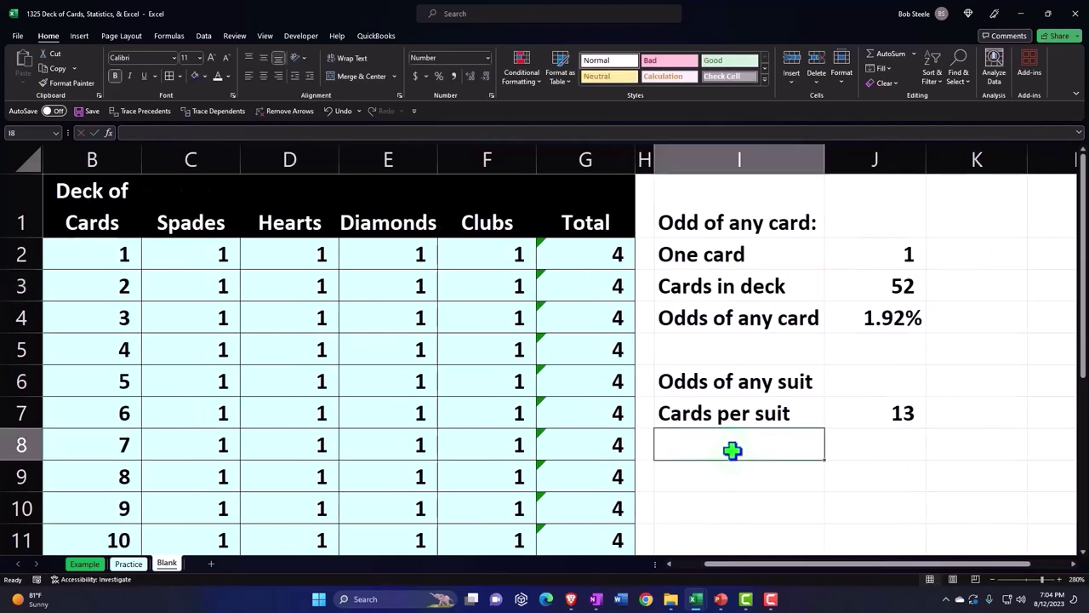
text(=)
key(Up)
key(Up)
key(Up)
key(Up)
key(Up)
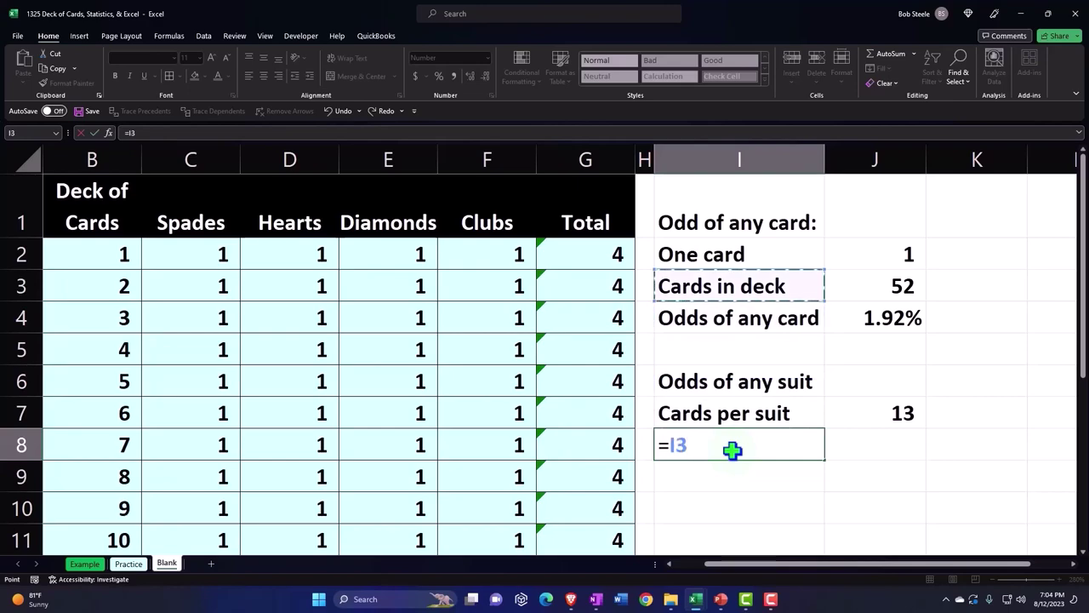
Link J8 to the deck total in J3 so it shows 52, and underline it
key(Tab)
text(=)
key(Up)
key(Up)
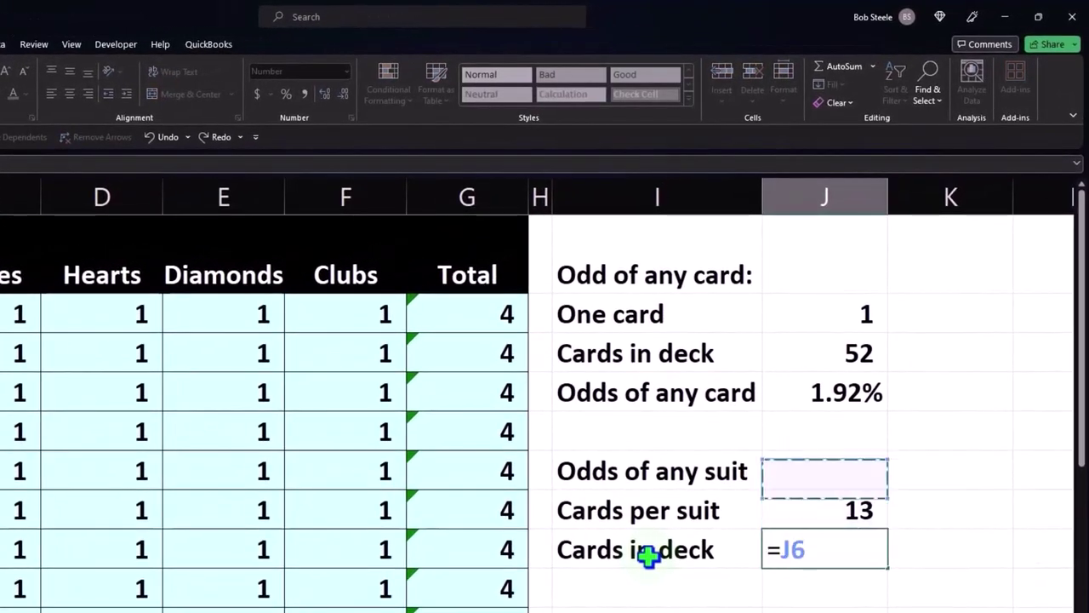
key(Up)
key(Up)
key(Up)
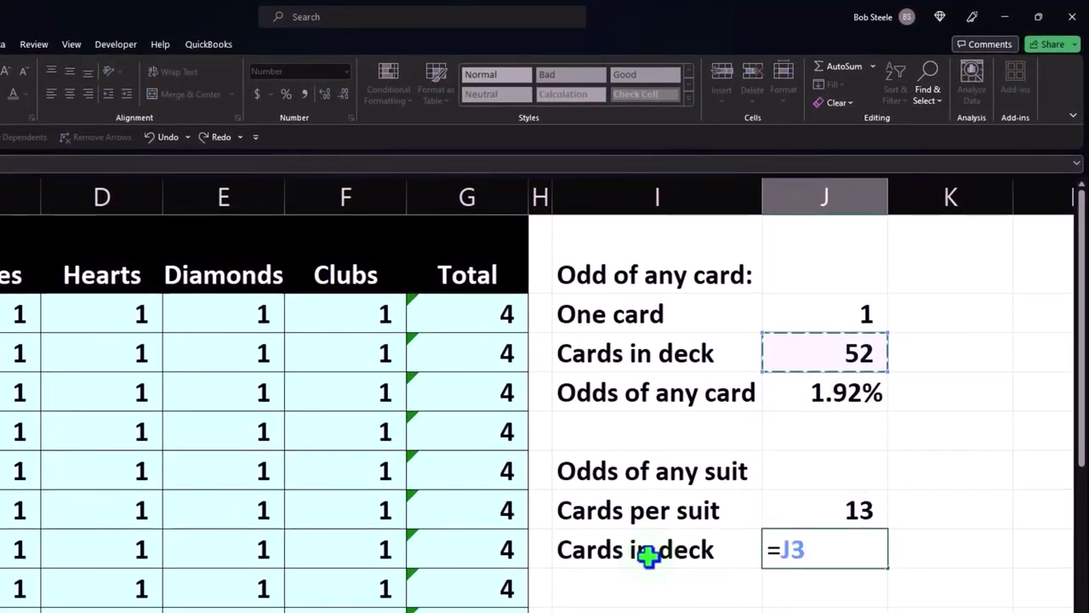
key(Return)
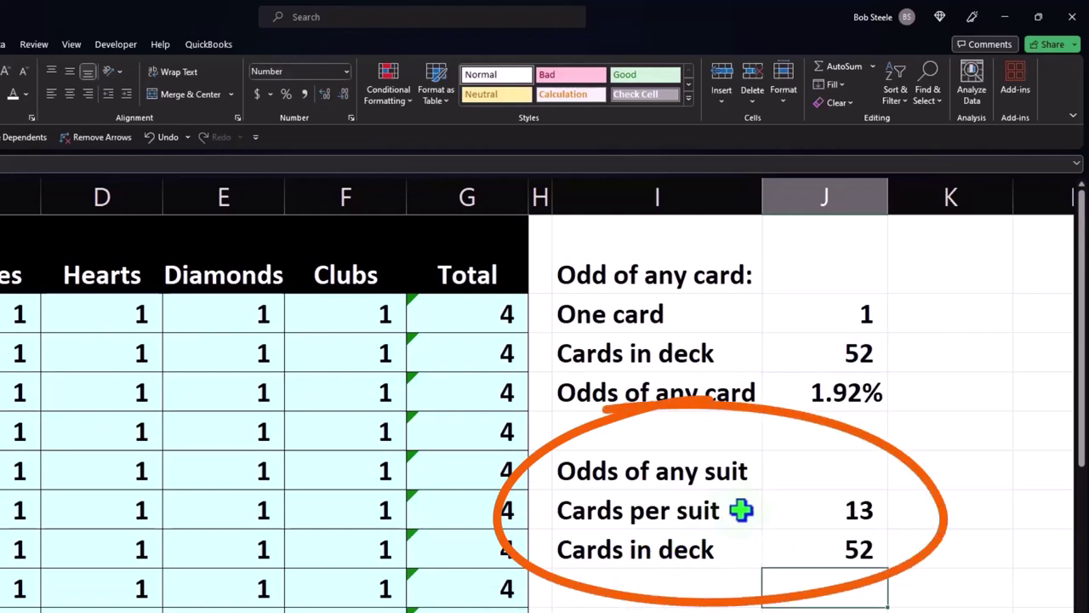
scroll(741, 509, down, 1)
click(824, 434)
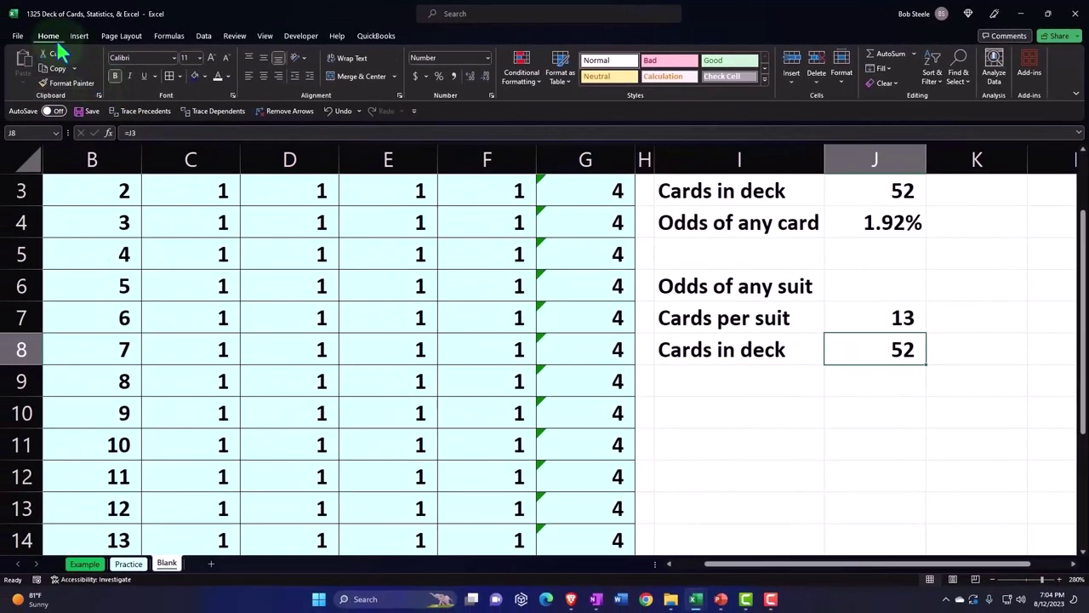
click(144, 76)
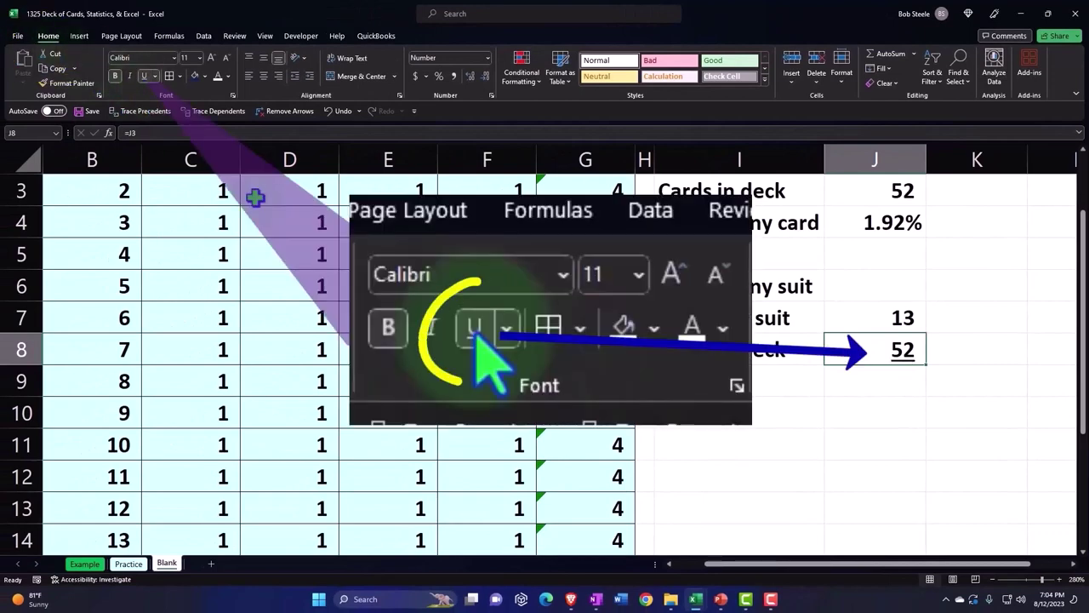
Enter the label 'Odds of any suit' in I9
key(Return)
key(Left)
text(Odds of any suit)
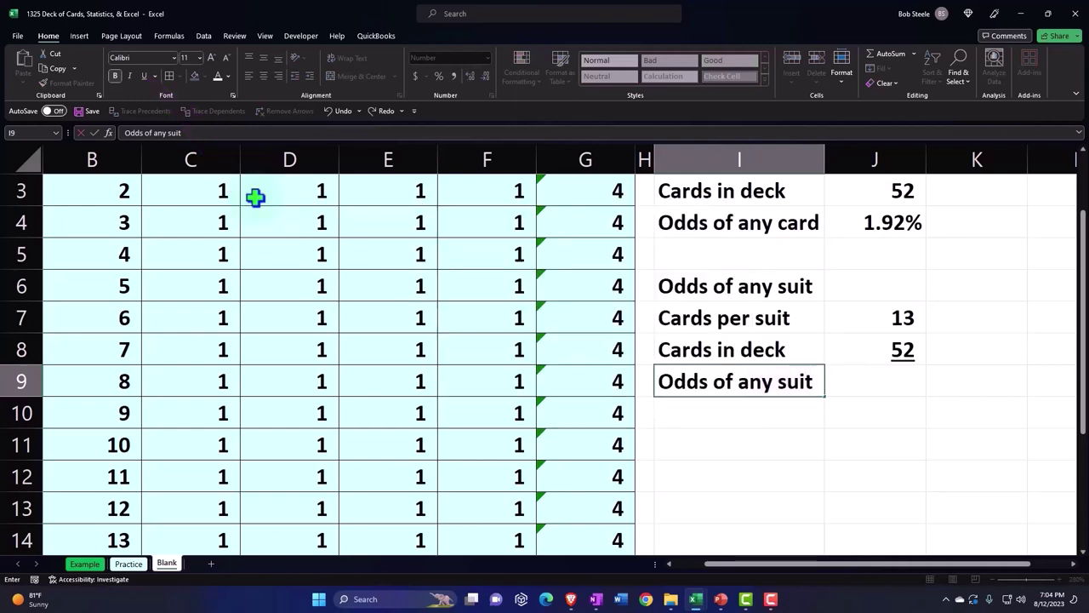
Enter =J7/J8 in J9 to divide cards per suit by cards in deck
key(Tab)
text(=)
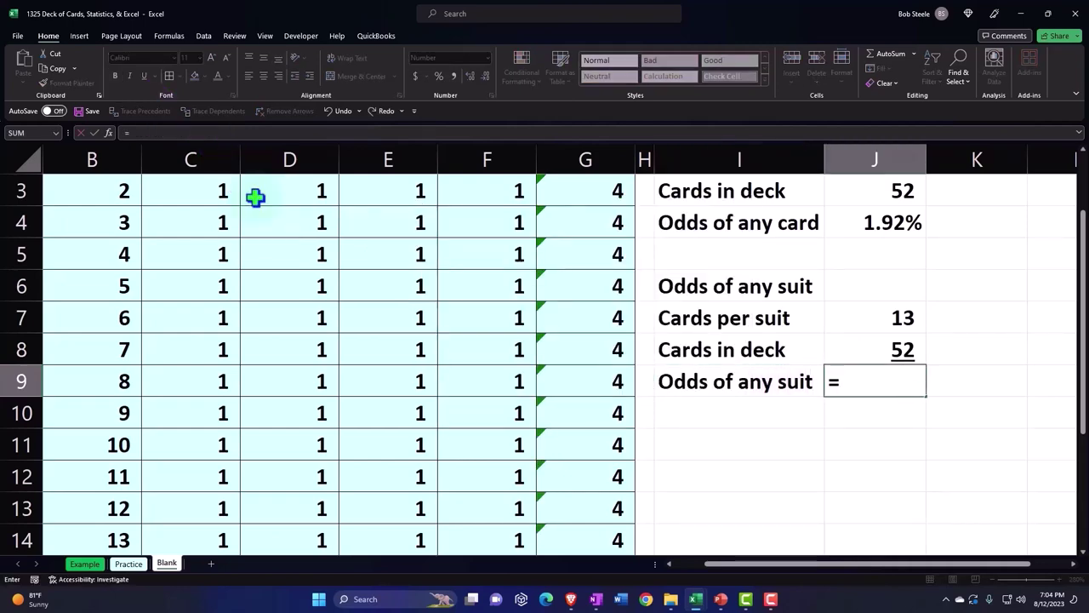
key(Up)
key(Up)
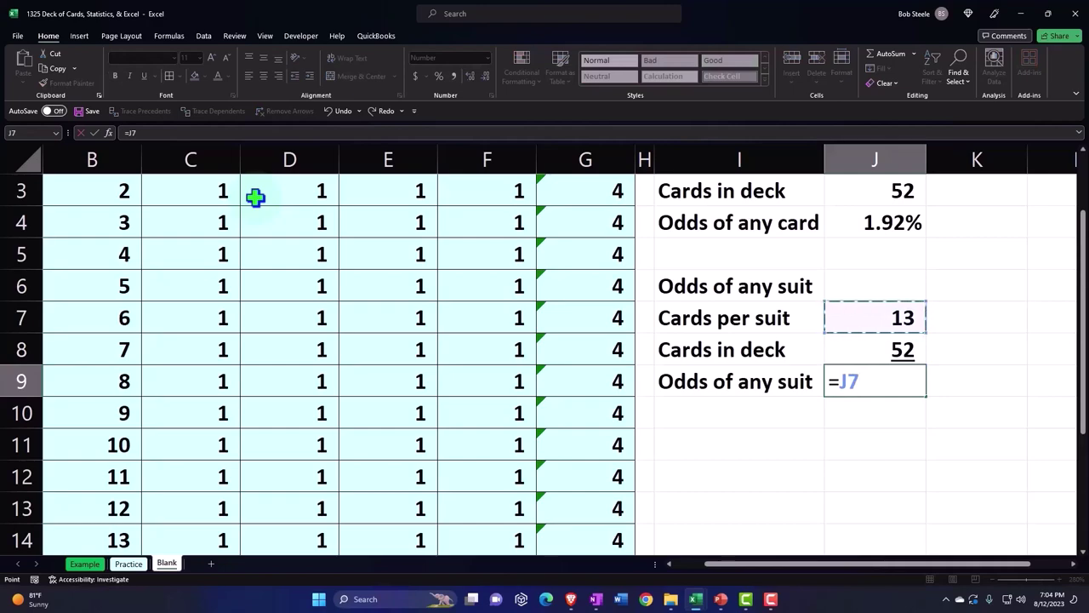
text(/)
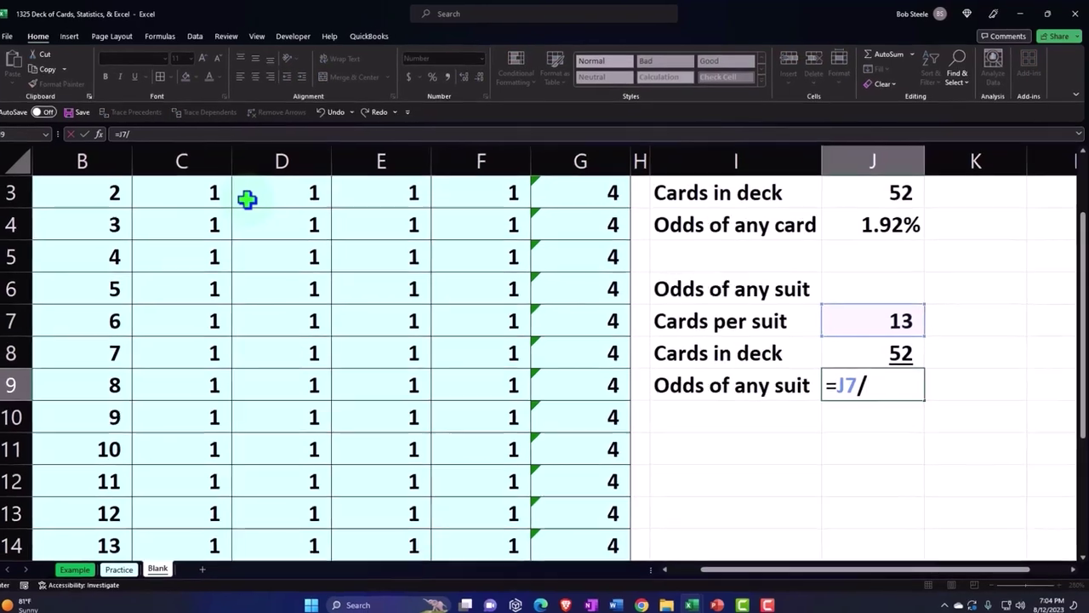
key(Up)
drag(549, 545, 881, 551)
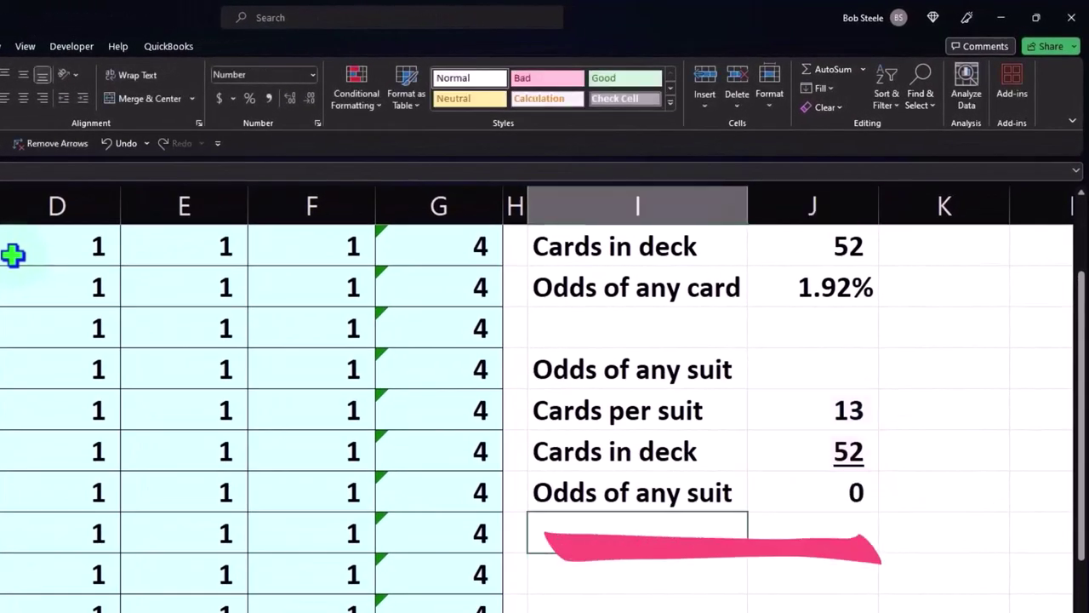
key(Up)
key(Right)
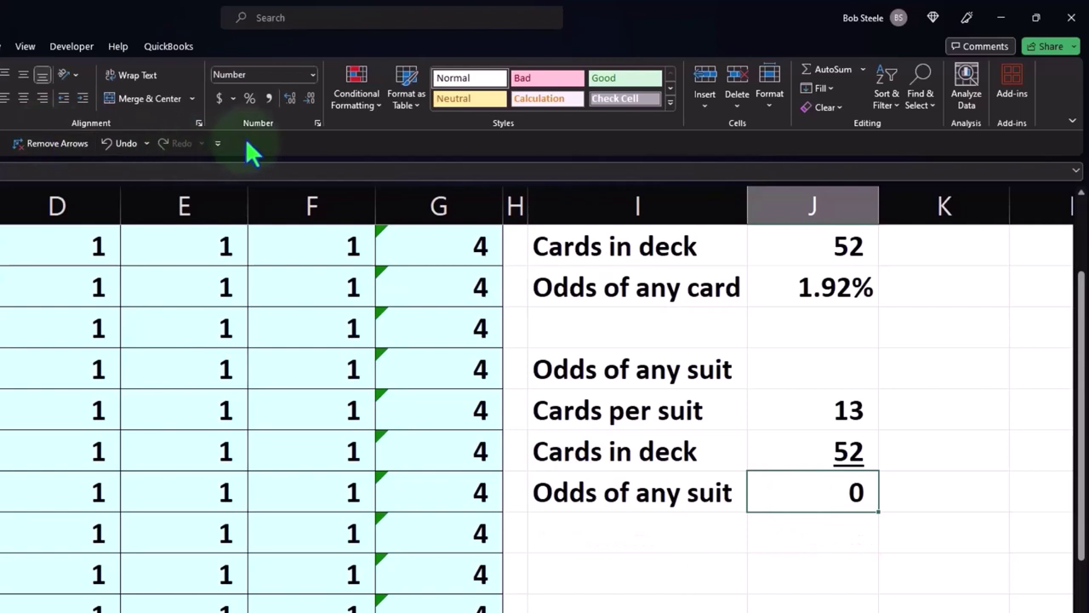
Format the suit odds as a two-decimal percentage showing 25.00%
click(248, 99)
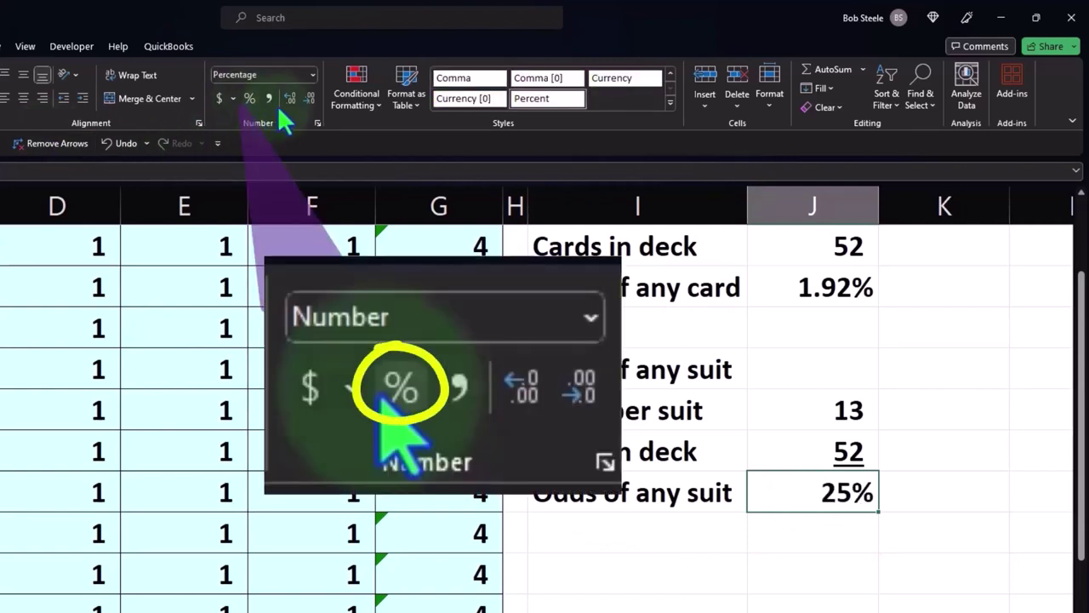
click(287, 98)
click(287, 98)
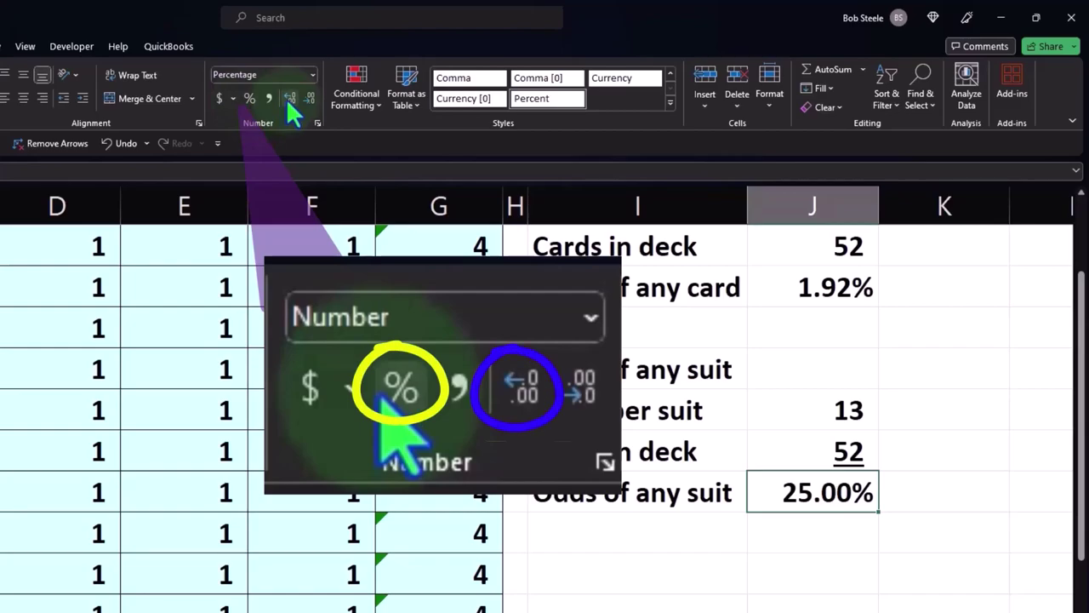
click(629, 523)
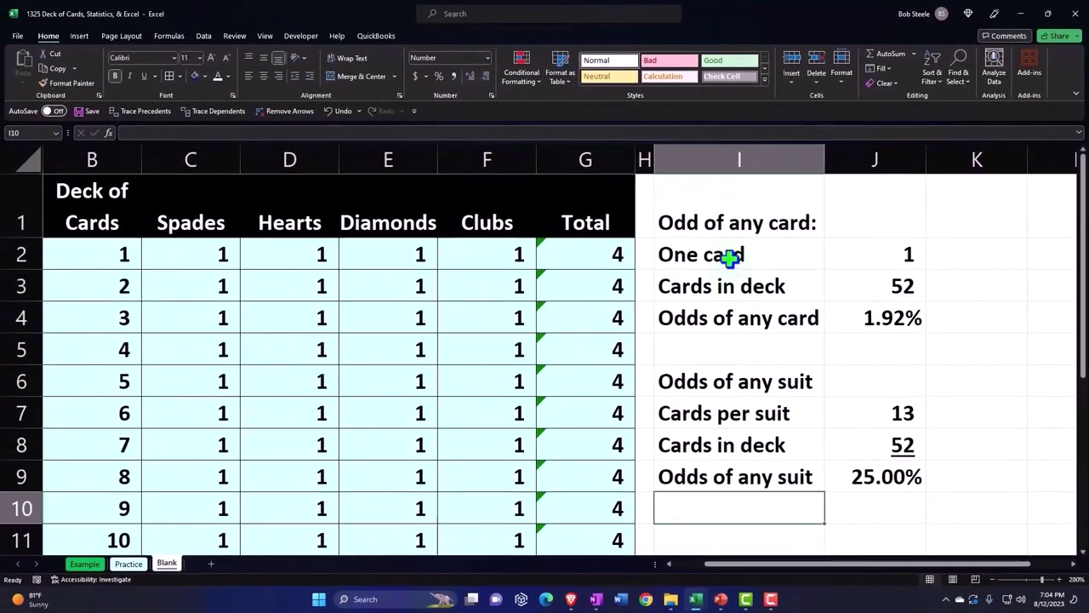
Indent the three card-odds labels and the three suit-odds labels
click(730, 267)
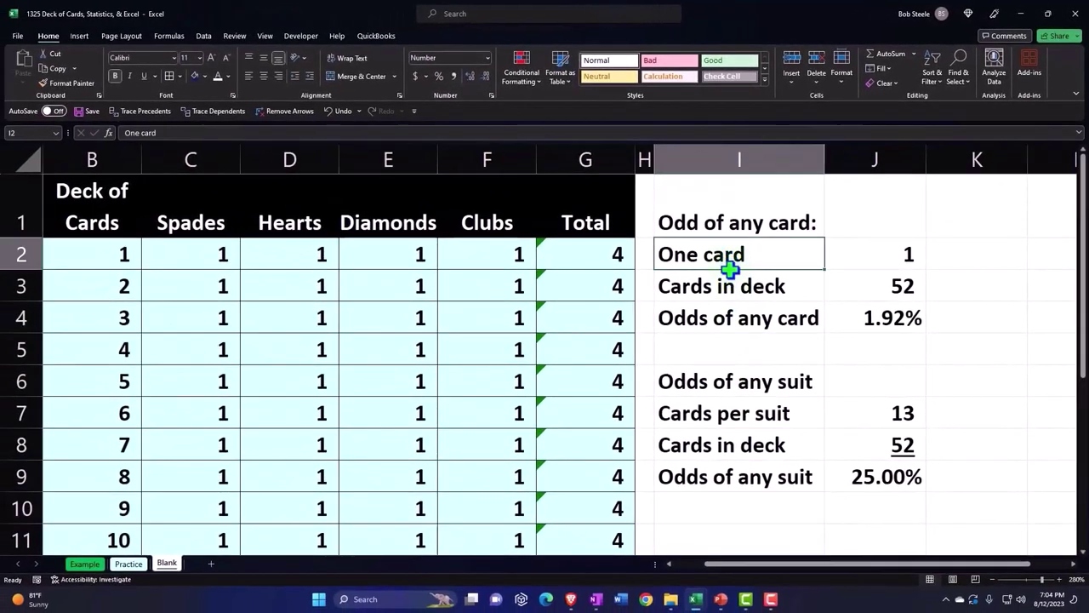
drag(730, 268, 736, 305)
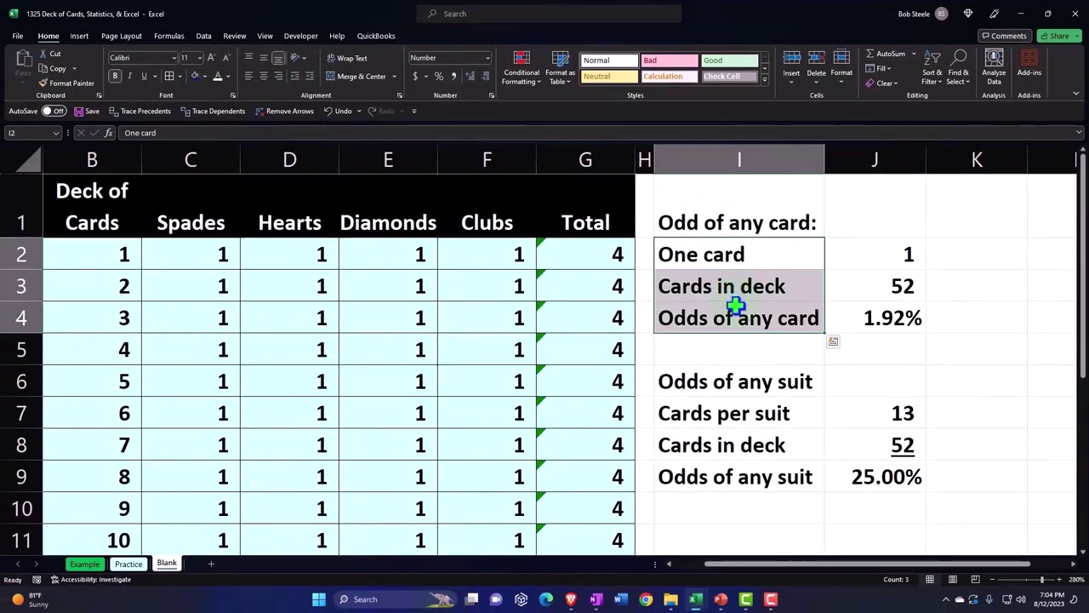
click(60, 53)
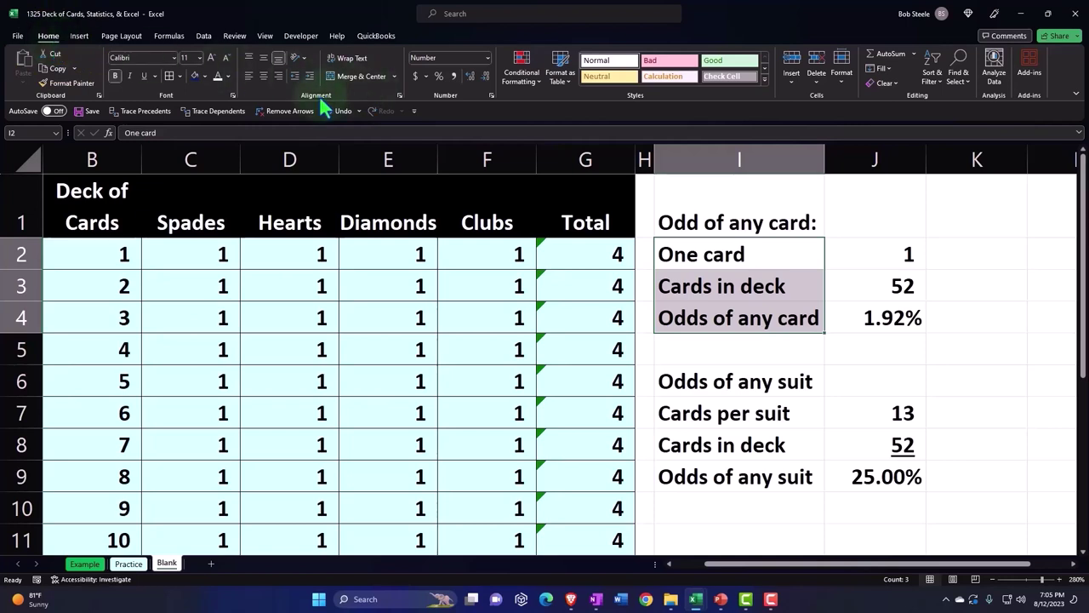
click(310, 76)
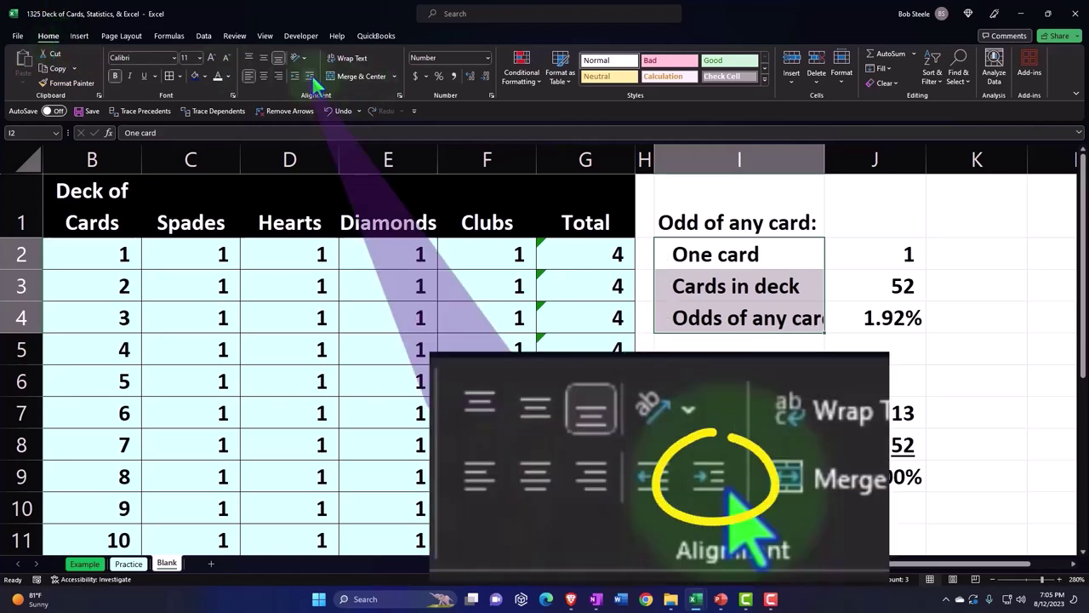
drag(739, 413, 739, 476)
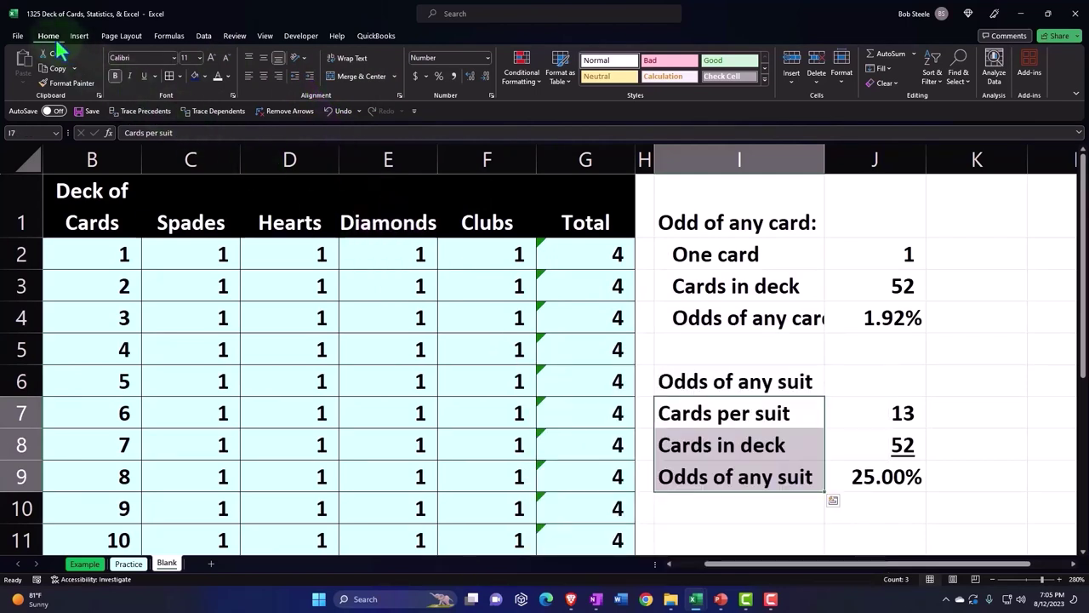
click(310, 76)
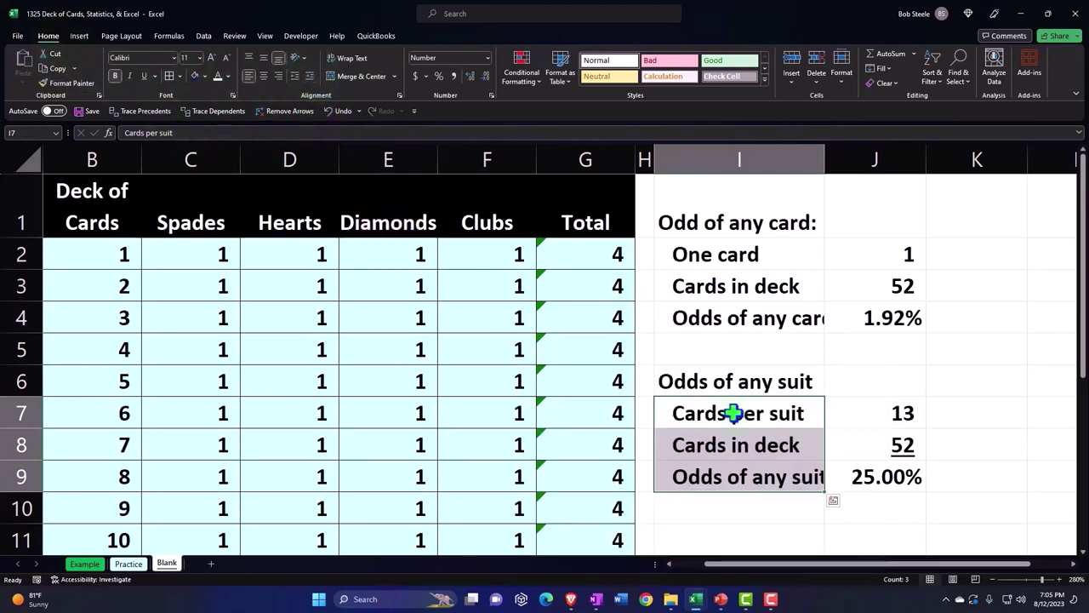
Add a colon to the Odds of any suit heading and widen column I
double_click(817, 379)
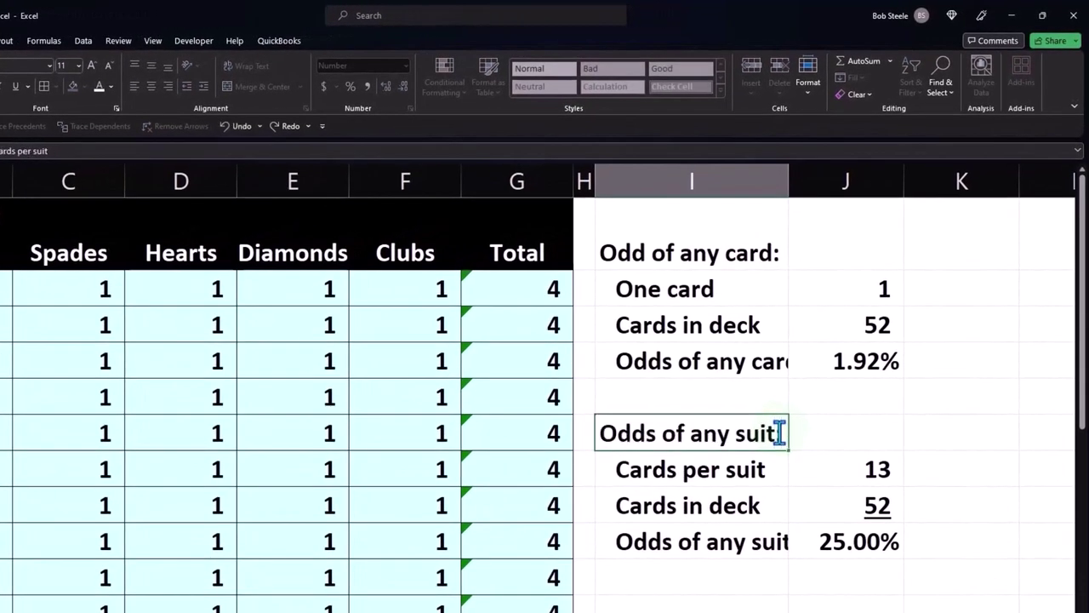
key(Return)
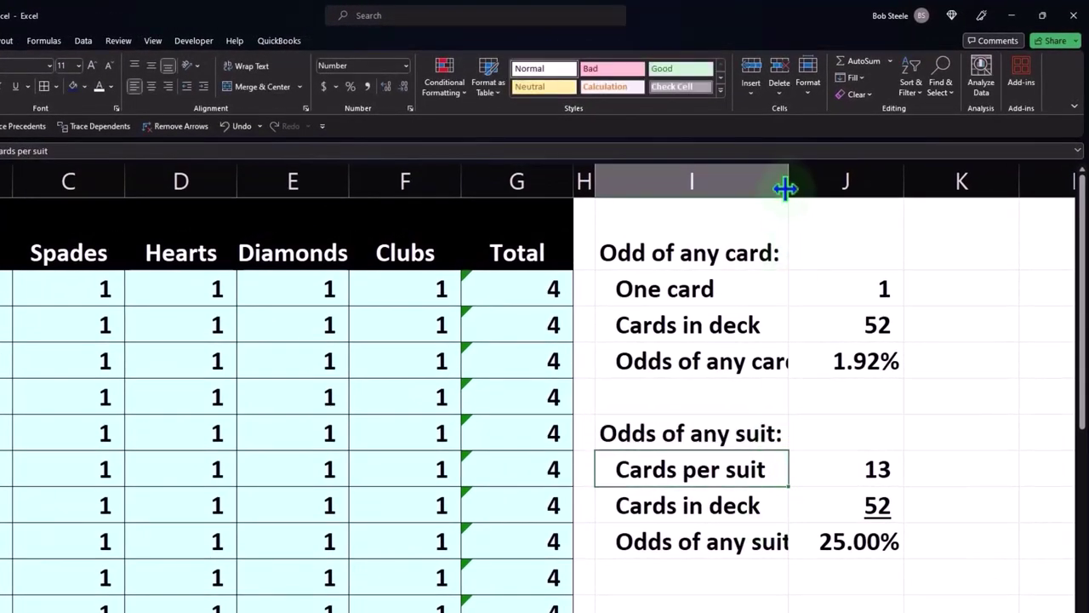
drag(788, 181, 832, 181)
Indent the 'Odds of any card' and 'Odds of any suit' result labels one level deeper
click(730, 358)
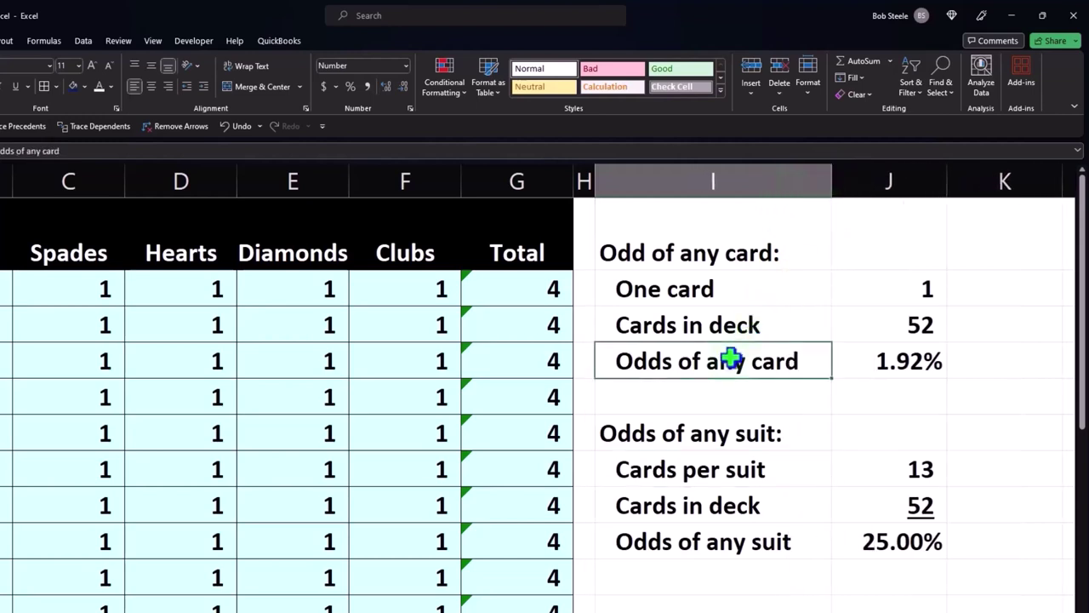
click(204, 87)
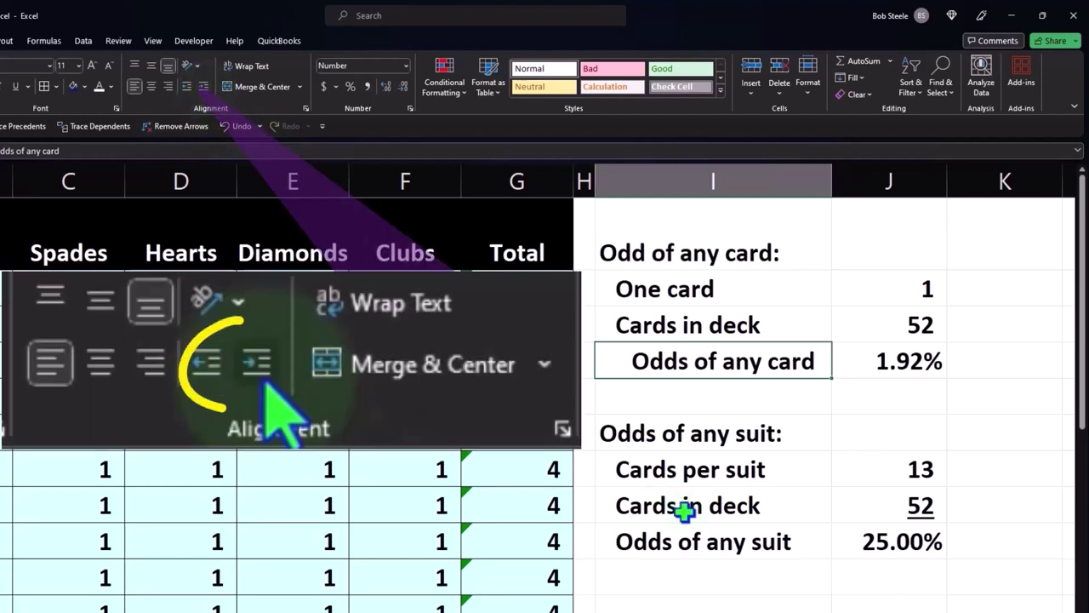
click(690, 538)
click(209, 86)
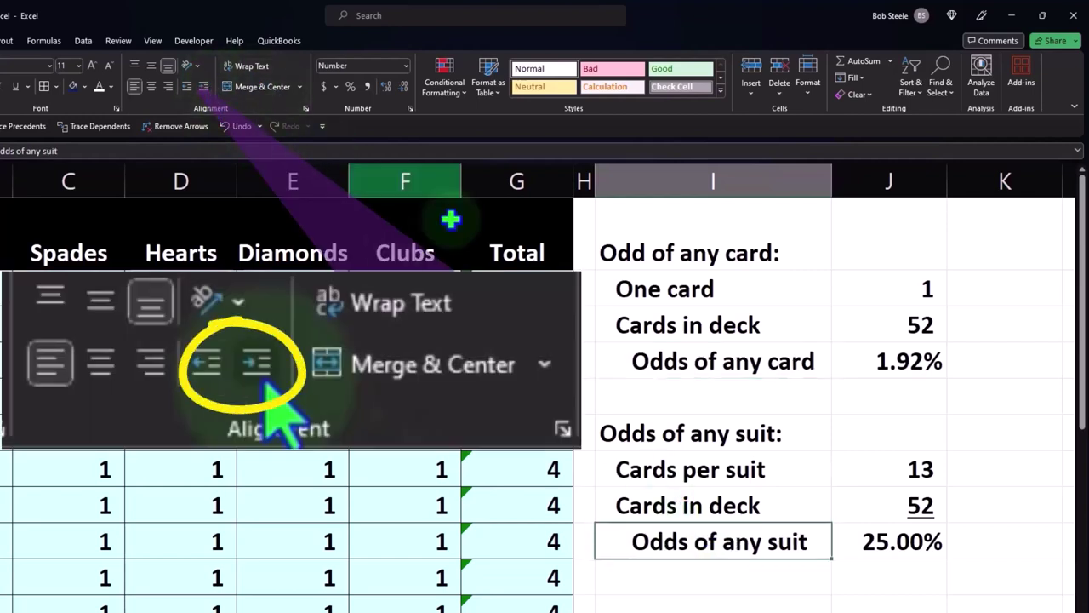
click(863, 326)
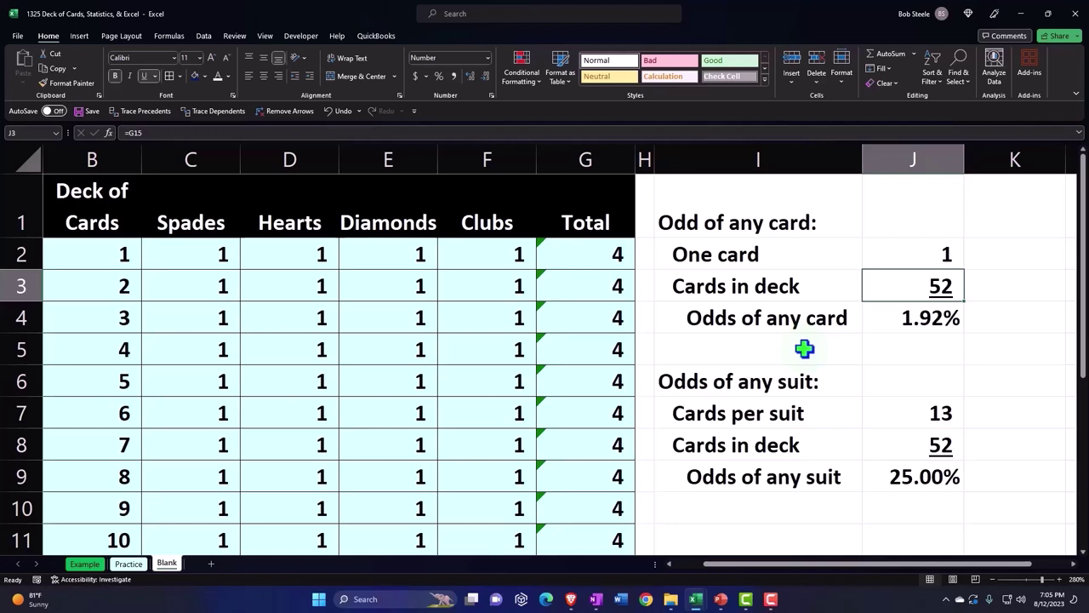
Enter the heading 'Odds of any 1 number any suit' in I11
click(747, 527)
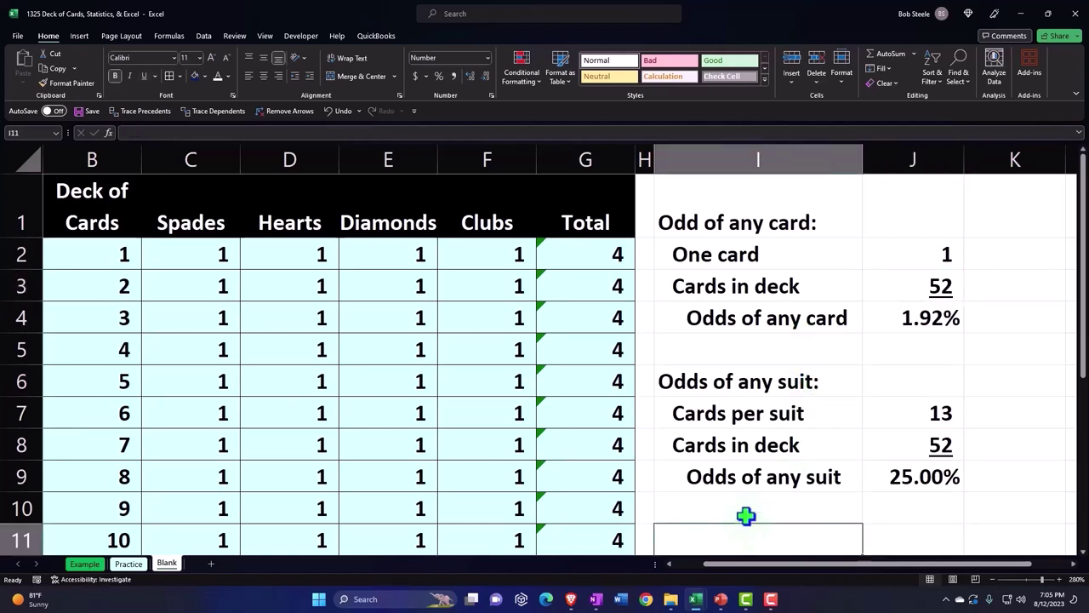
scroll(746, 516, down, 1)
text(O)
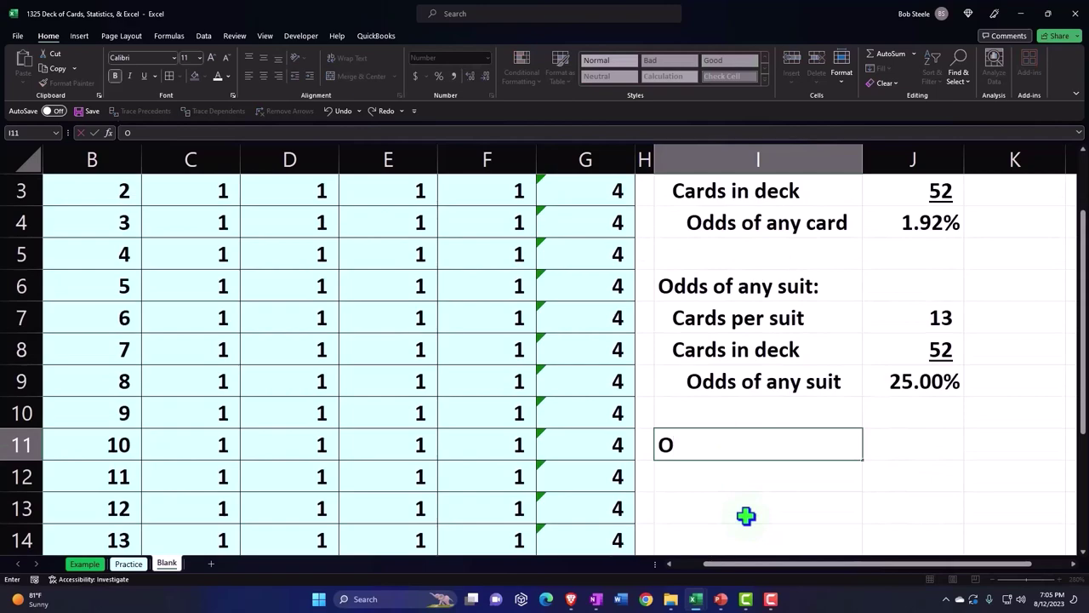
text(dds of)
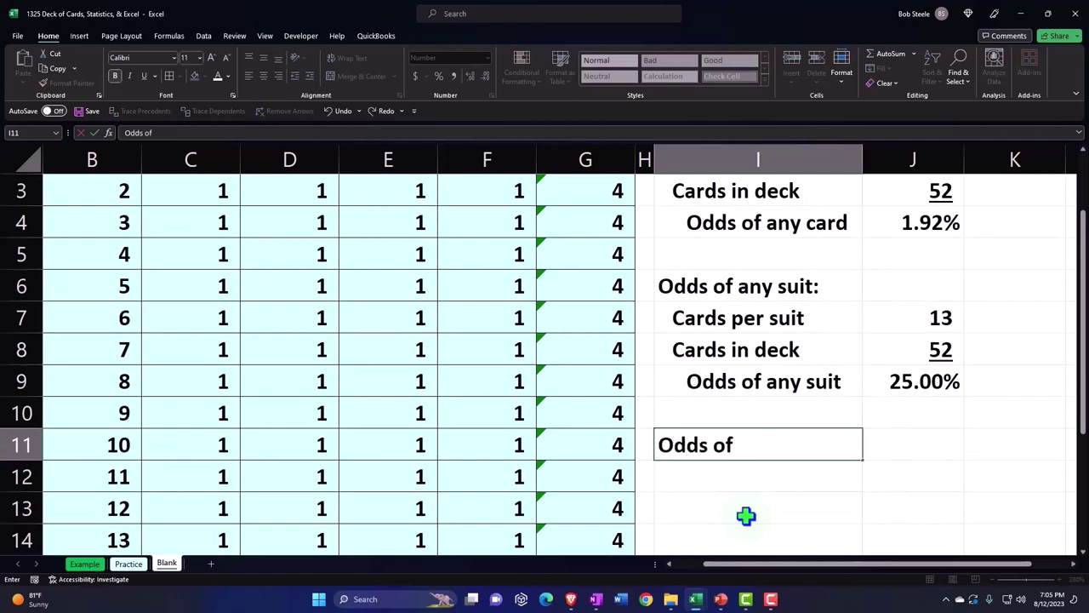
text( any nu)
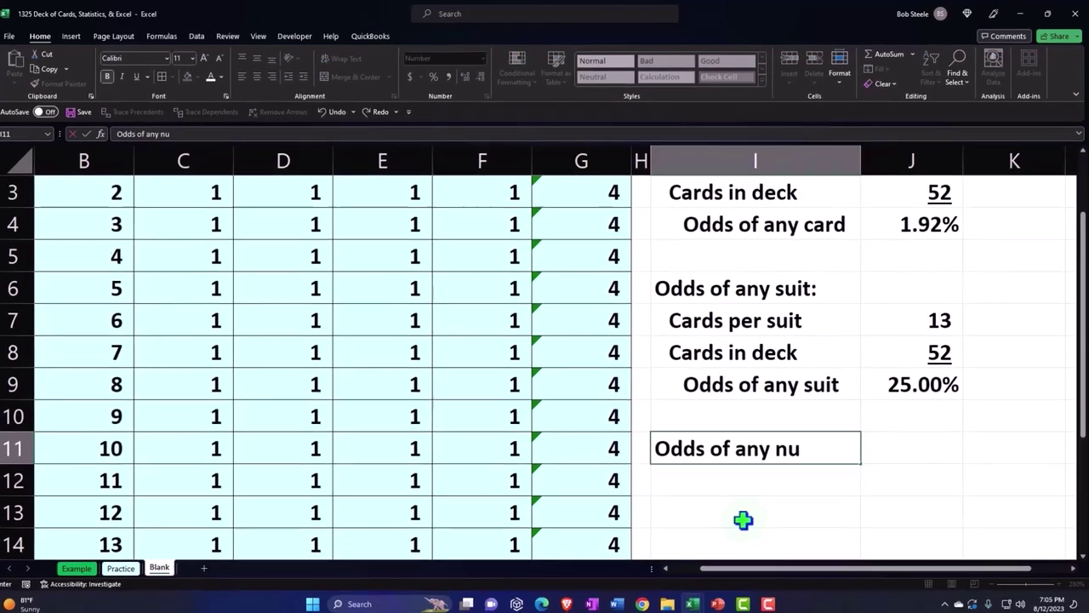
text(mber)
text( any )
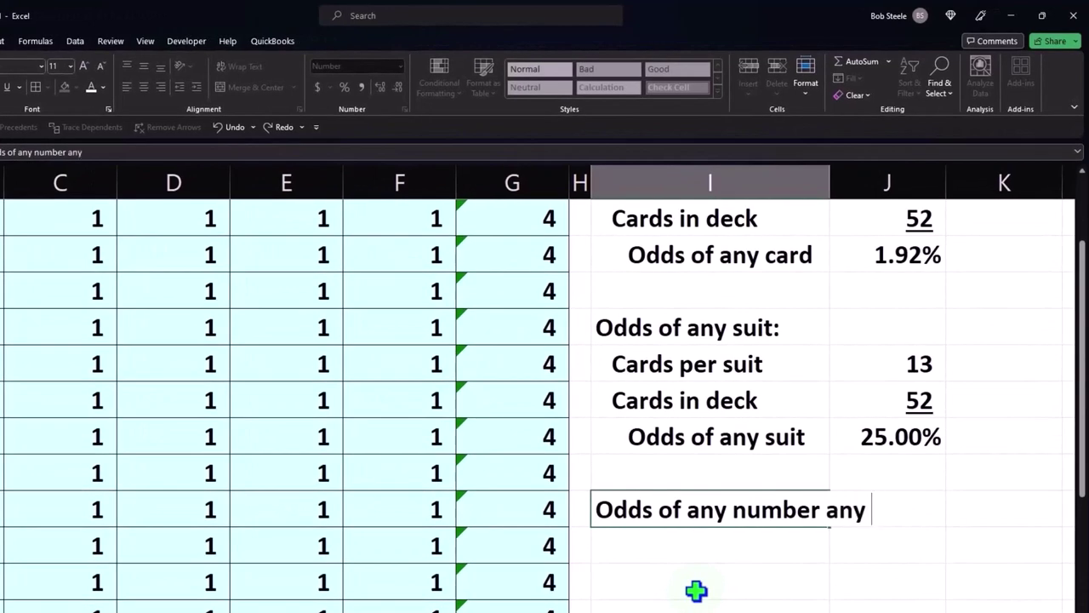
text(suit)
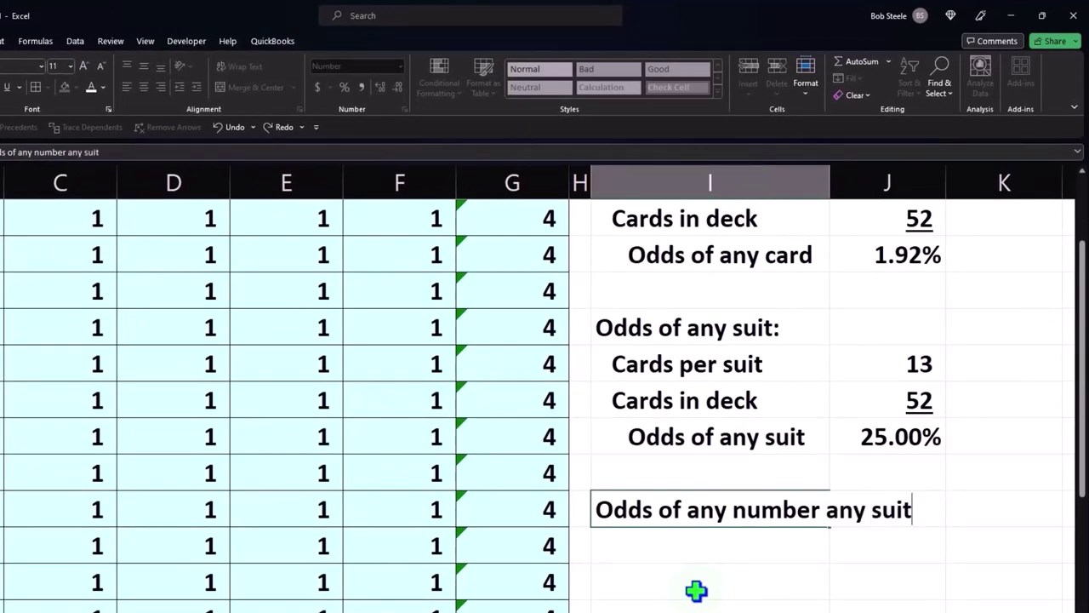
click(726, 509)
text(1)
key(Return)
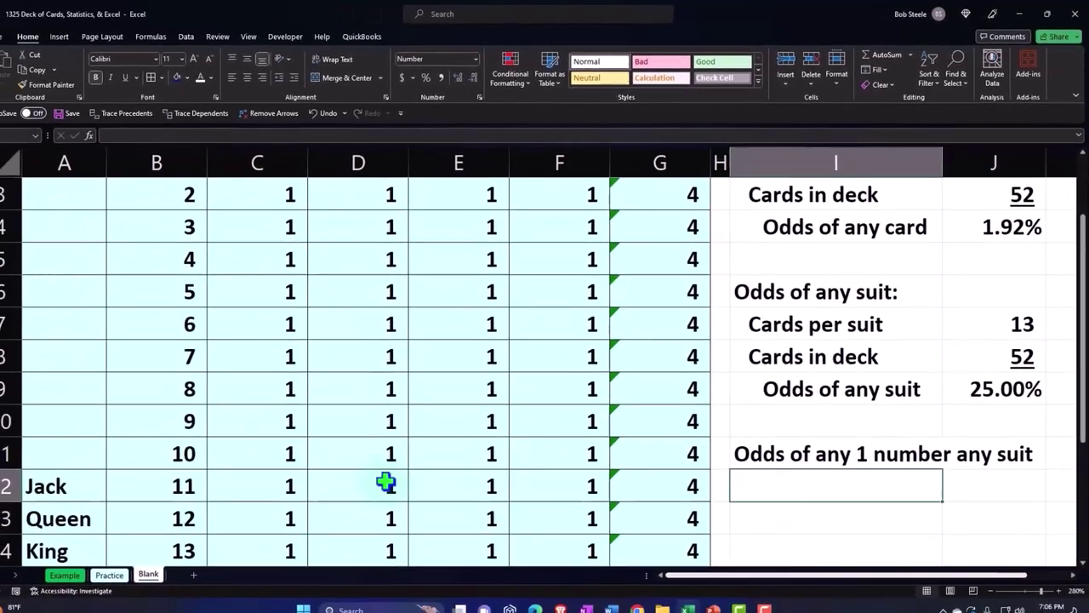
Review the deck table across row 2 and the card numbers in column B
scroll(214, 379, up, 1)
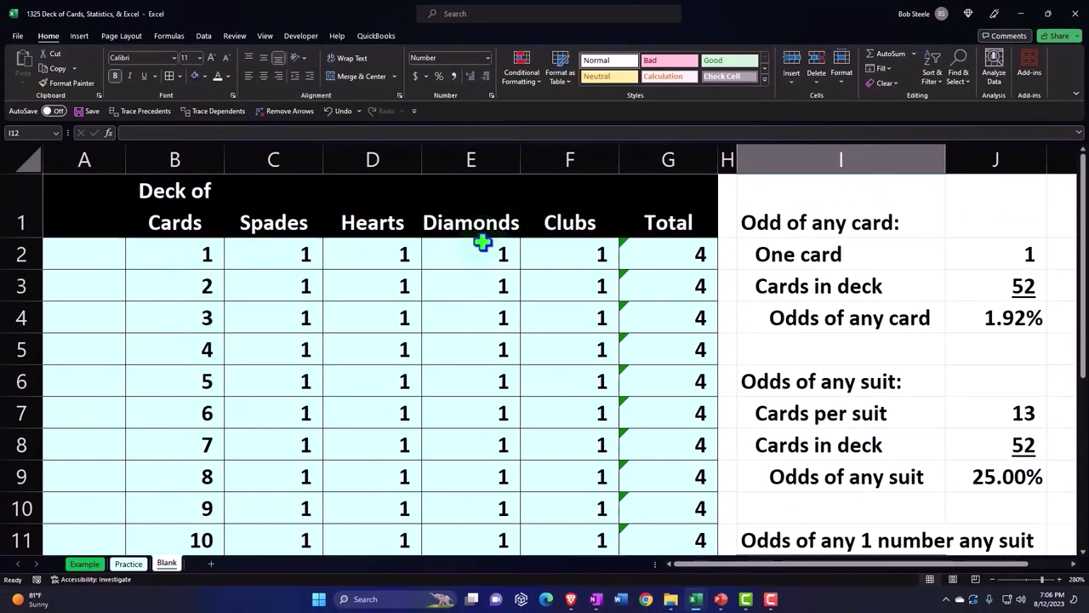
click(110, 251)
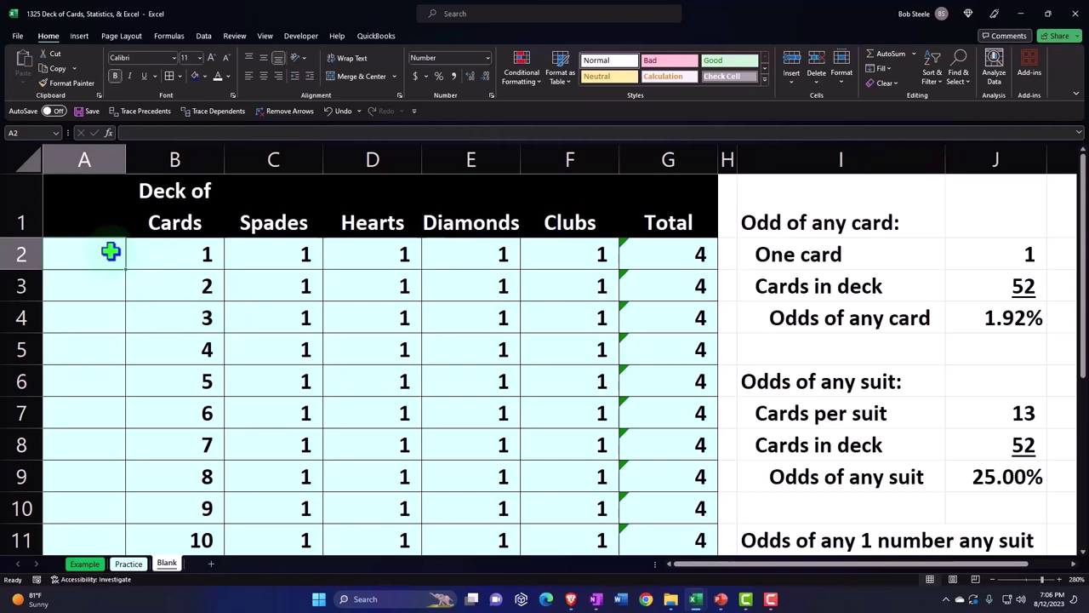
key(Right)
key(Right)
key(Right)
key(Right)
key(Right)
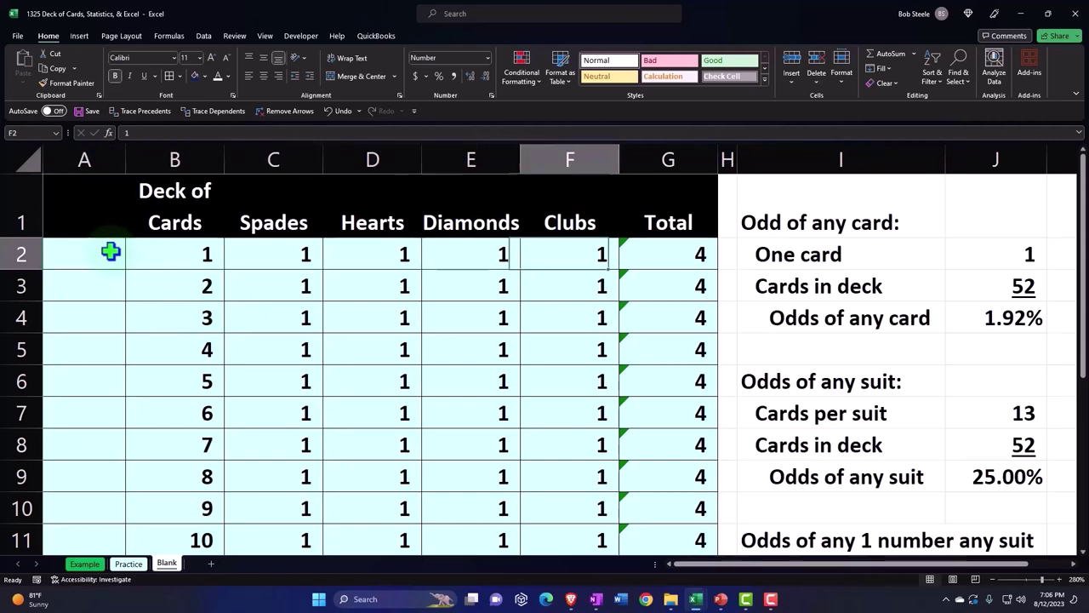
key(Right)
scroll(301, 383, down, 3)
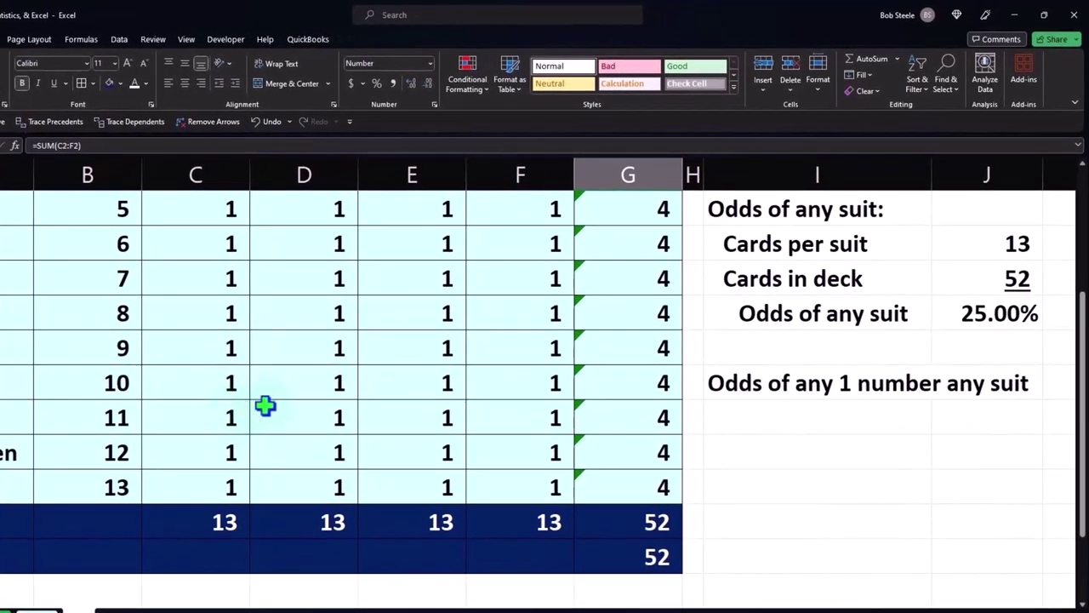
scroll(264, 406, up, 2)
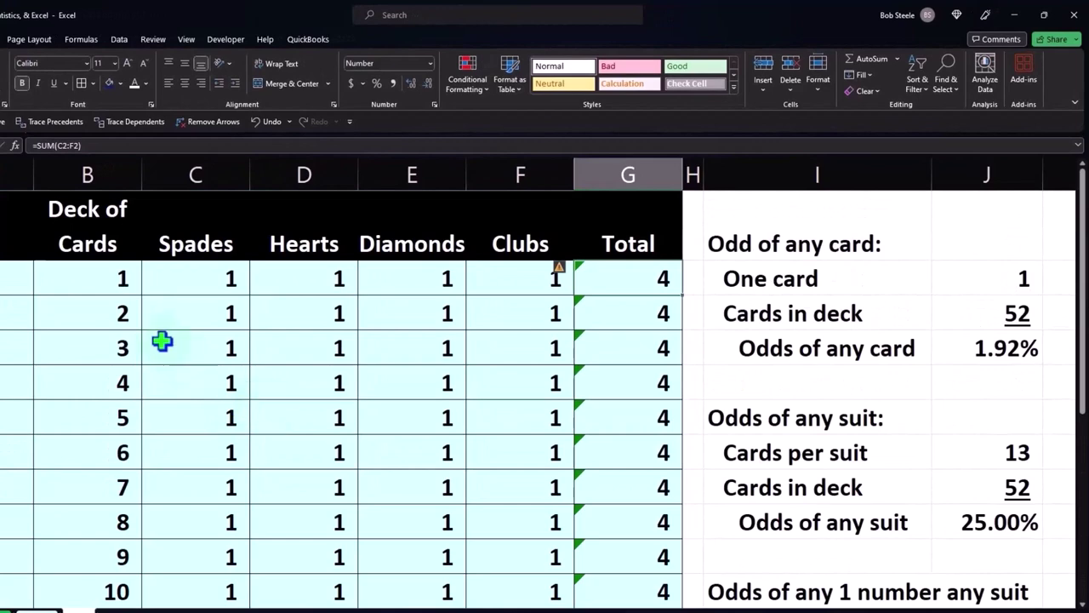
click(99, 280)
click(106, 314)
click(111, 348)
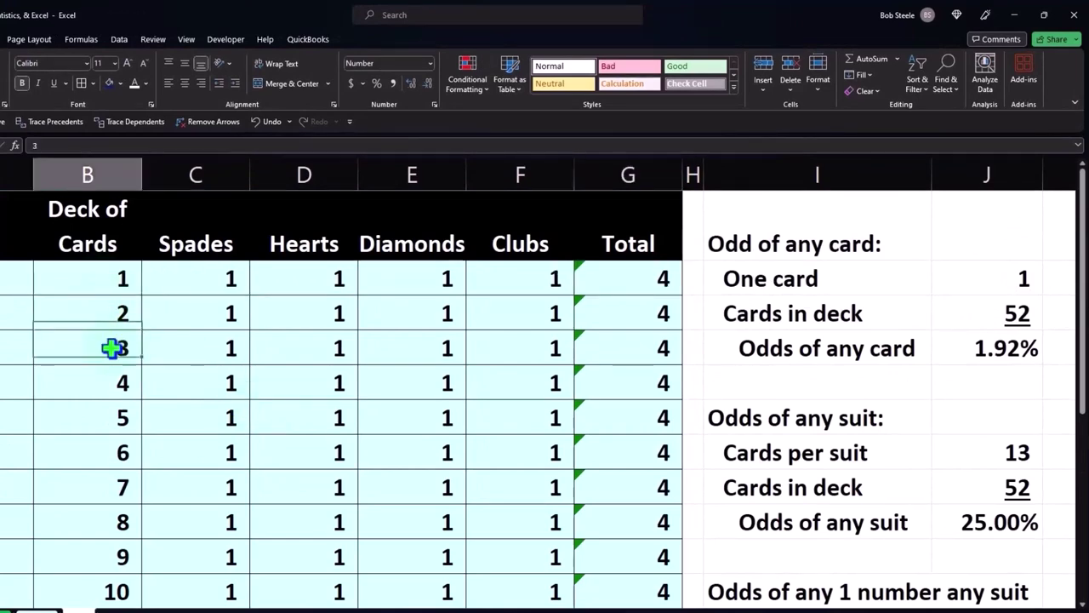
scroll(770, 417, down, 2)
Add a 'Cards of each number' row with J12 linked to G2, showing 4
click(782, 419)
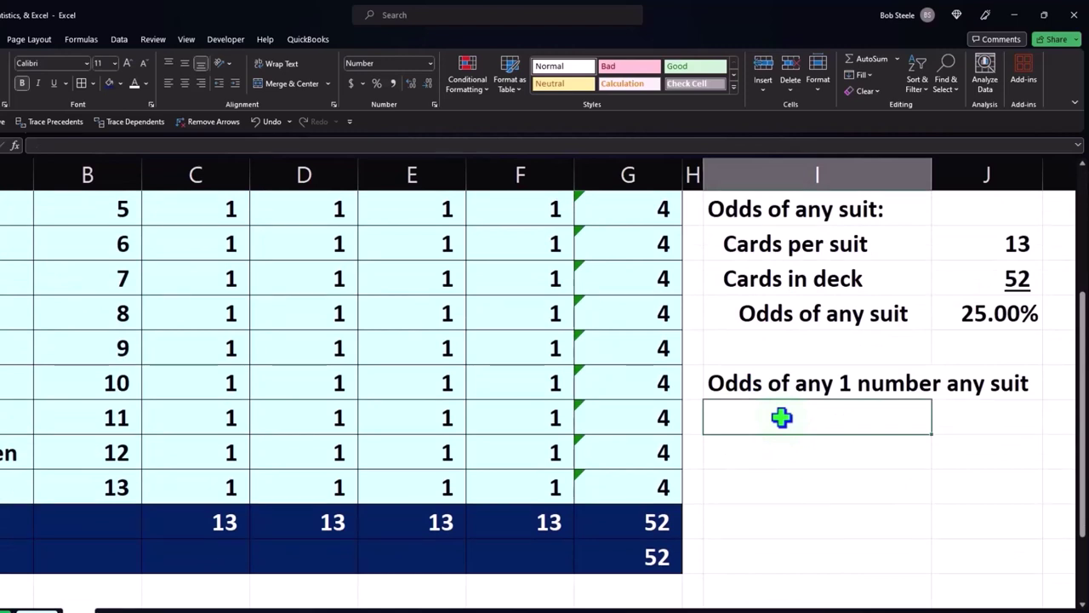
text(Ca)
key(BackSpace)
text(Number of)
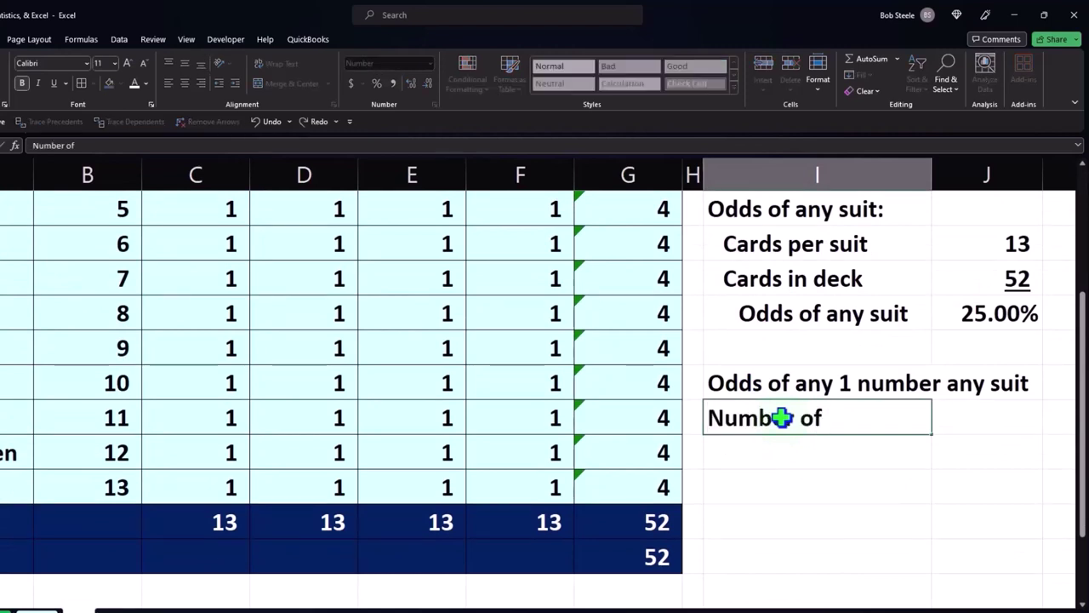
key(BackSpace)
key(BackSpace)
key(BackSpace)
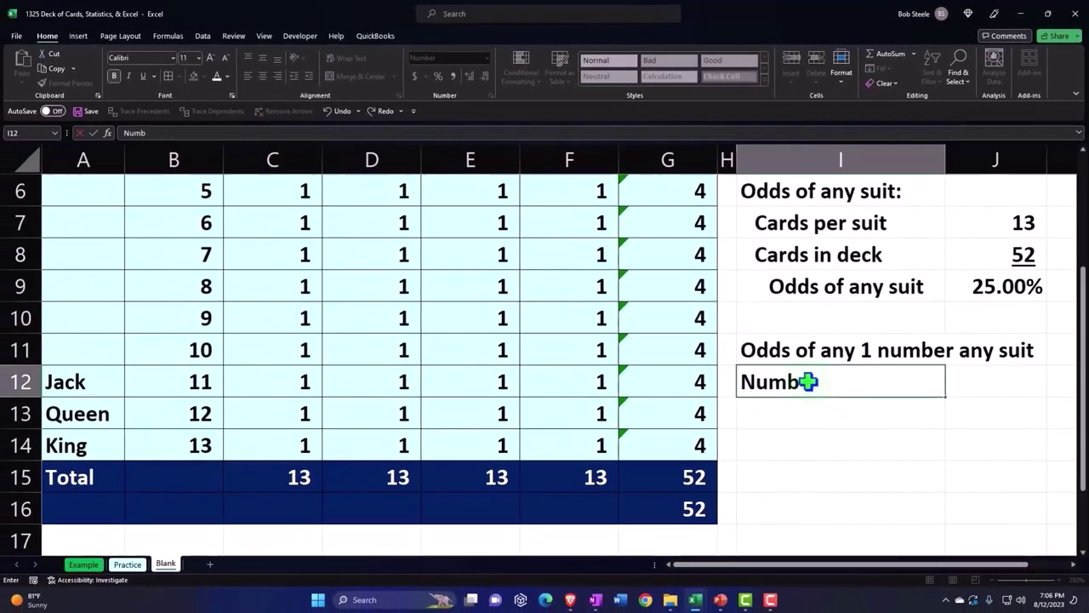
key(BackSpace)
key(BackSpace)
key(BackSpace)
text(Cards)
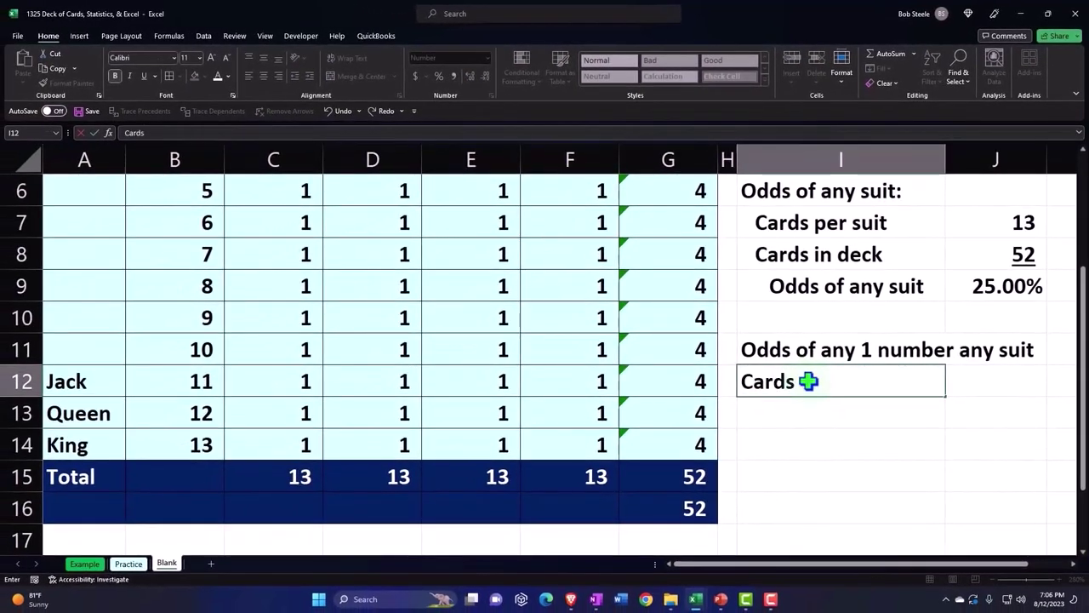
text(umber)
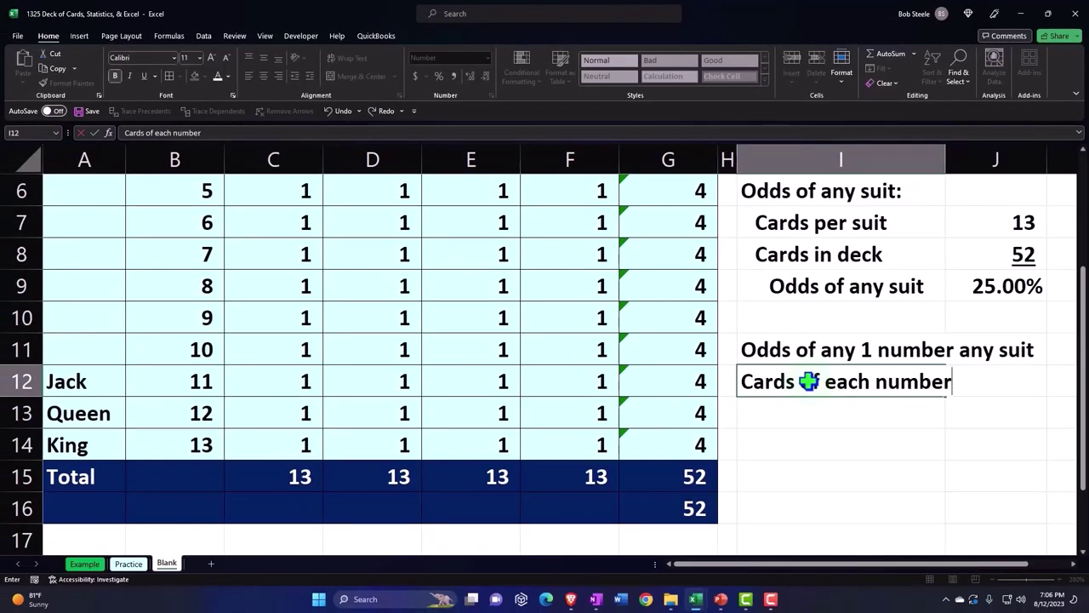
key(Tab)
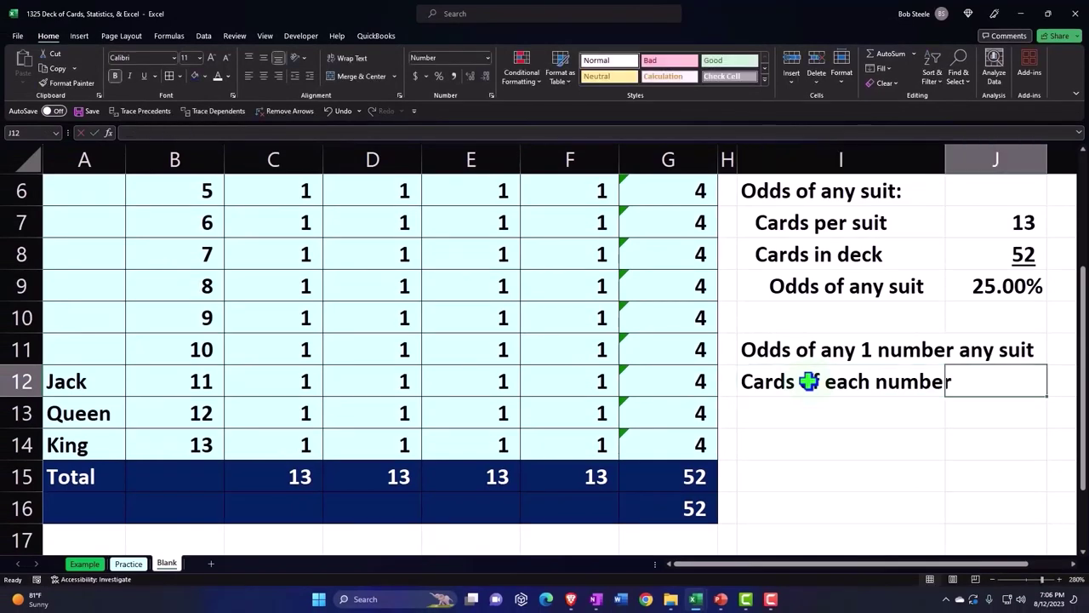
text(=)
scroll(808, 380, up, 2)
click(696, 255)
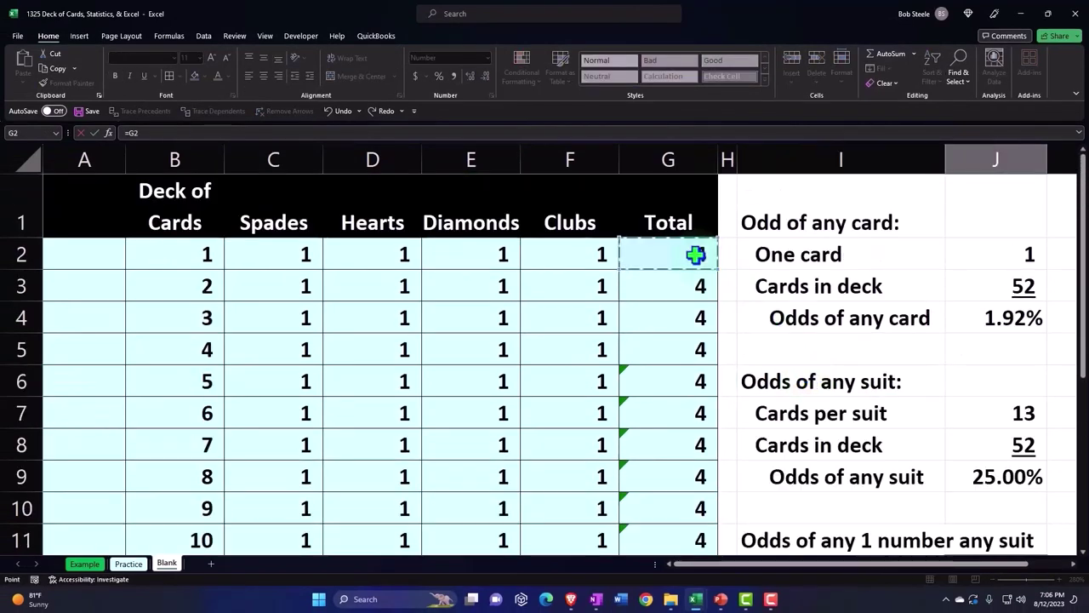
key(Return)
Add the Cards in deck row with J13 linked to the earlier 52 deck count
scroll(696, 255, right, 1)
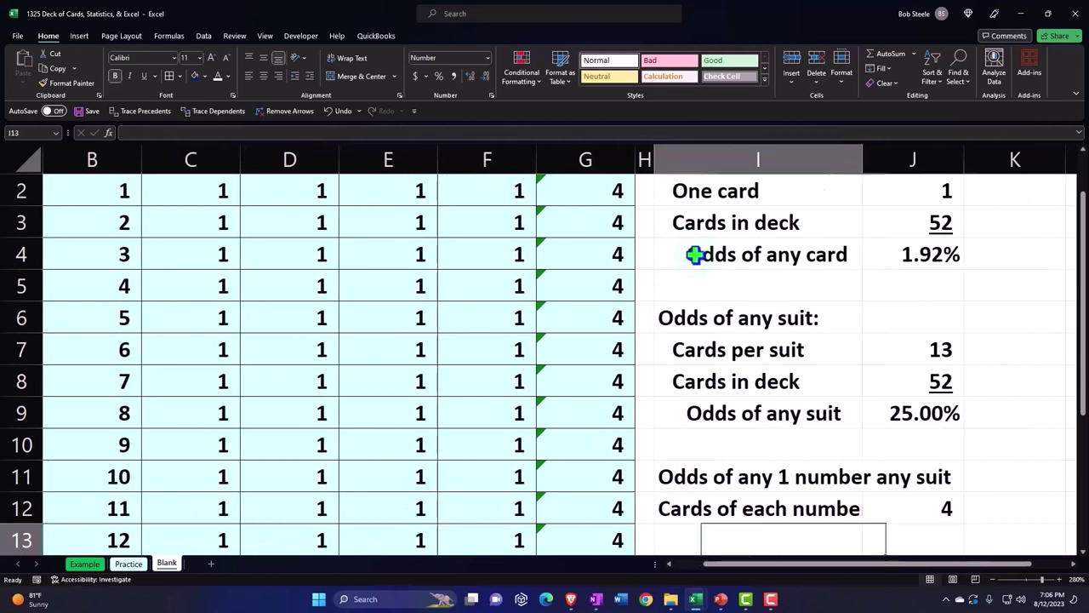
text(=)
key(Up)
key(Up)
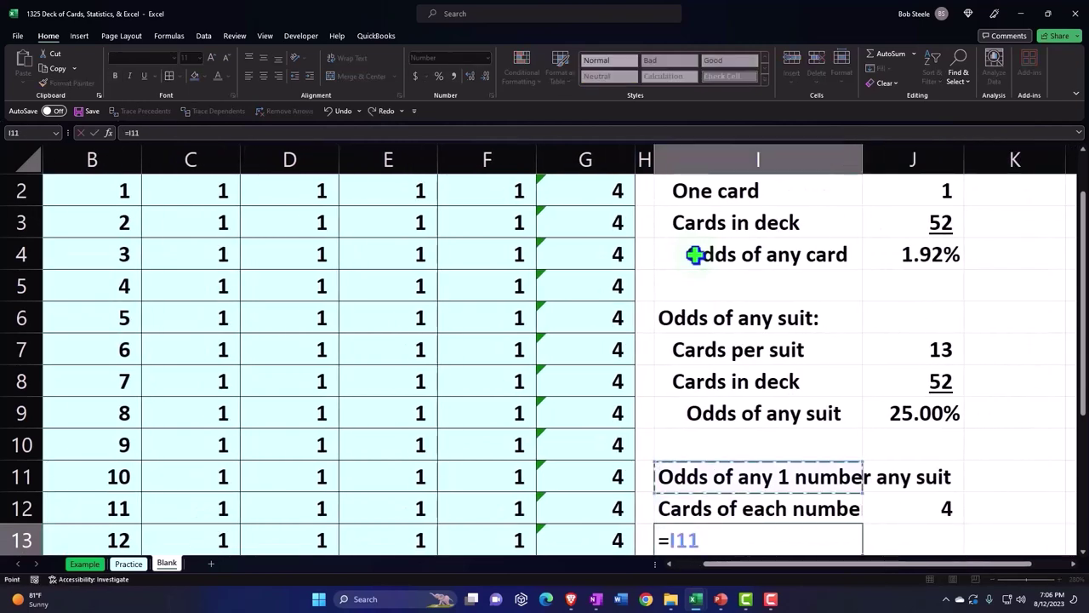
key(Up)
key(Up)
key(Up)
key(Tab)
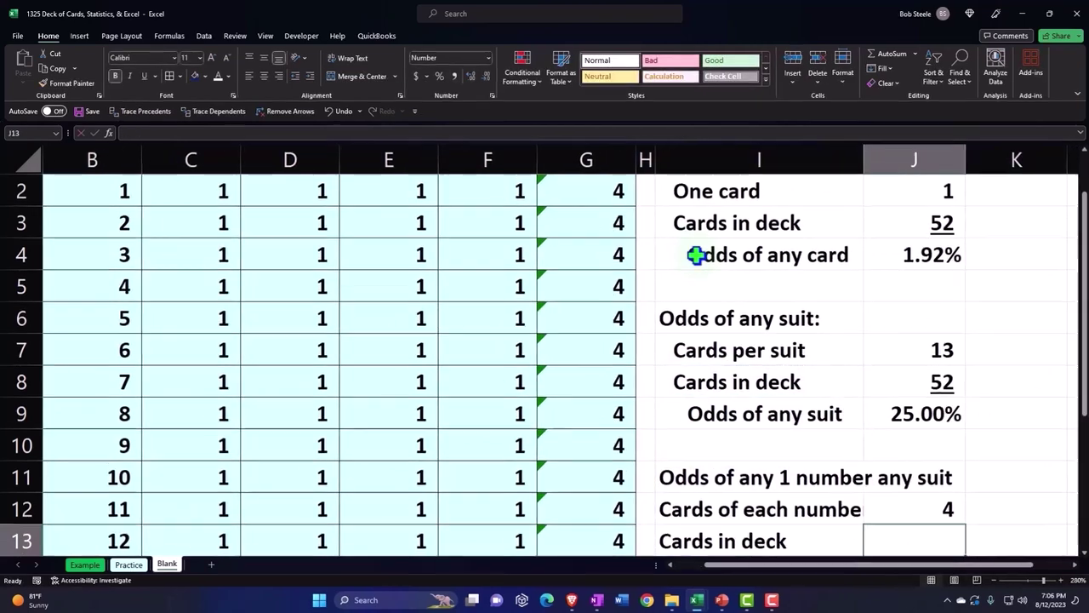
text(=)
key(Up)
key(Up)
key(Up)
key(Up)
key(Up)
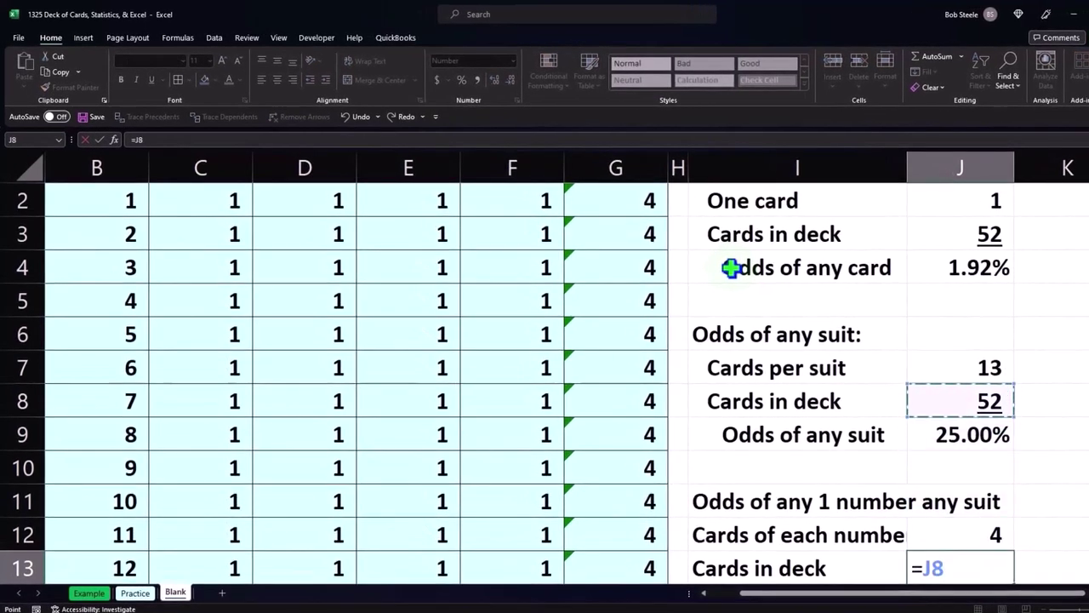
key(Return)
key(Up)
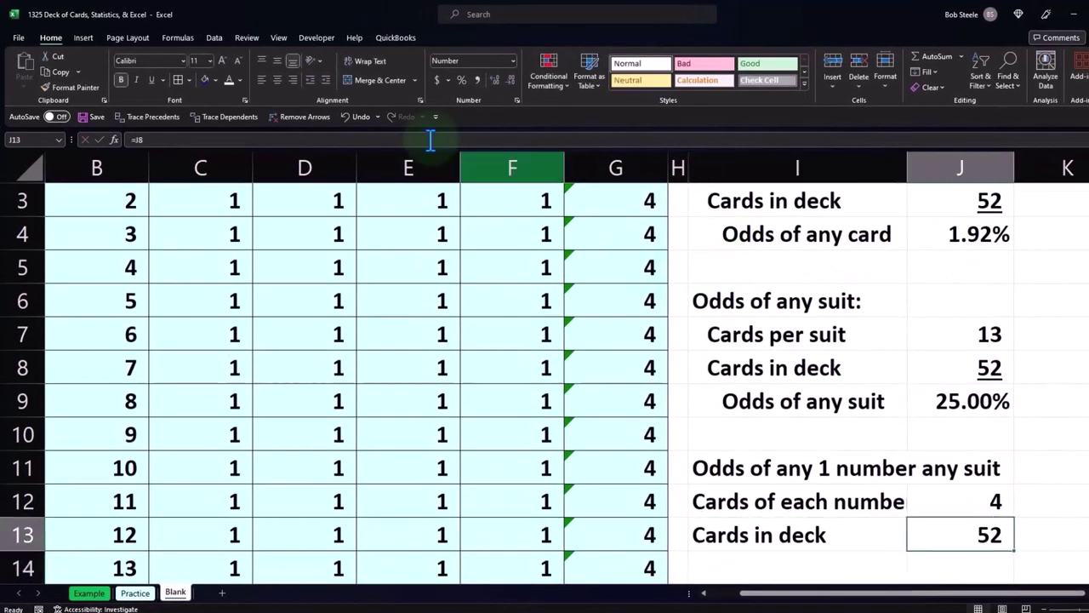
Underline the 52 and label the next row 'Odds'
drag(100, 34, 106, 67)
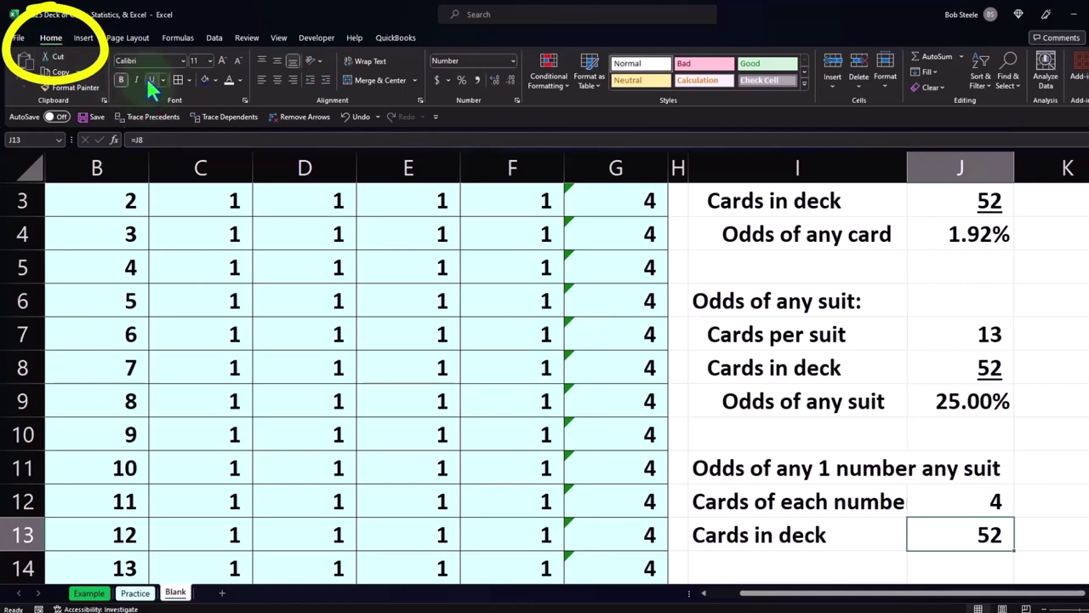
key(Down)
key(Left)
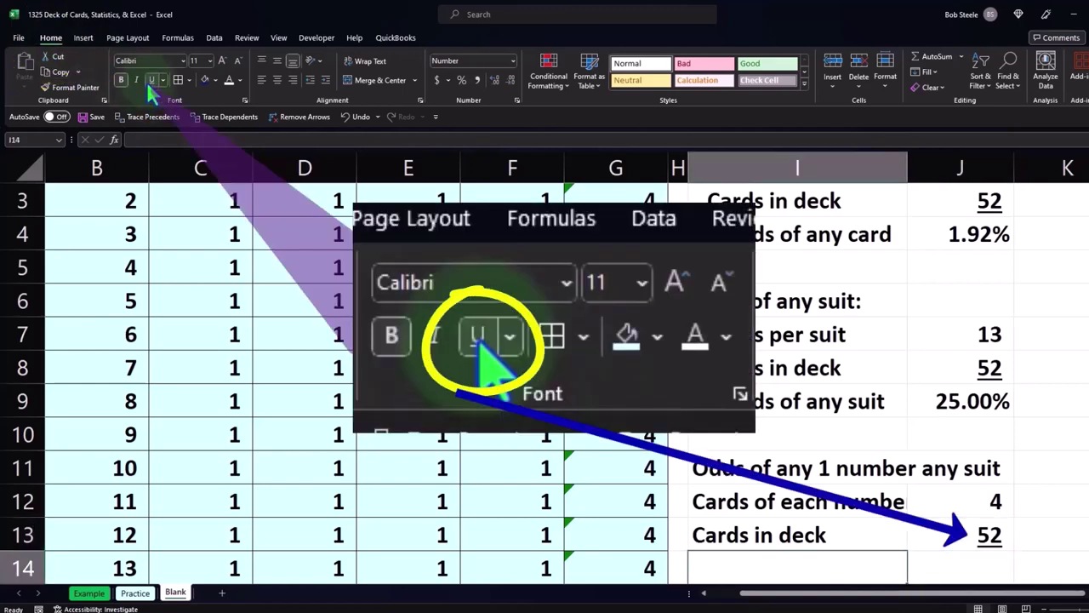
text(Odd)
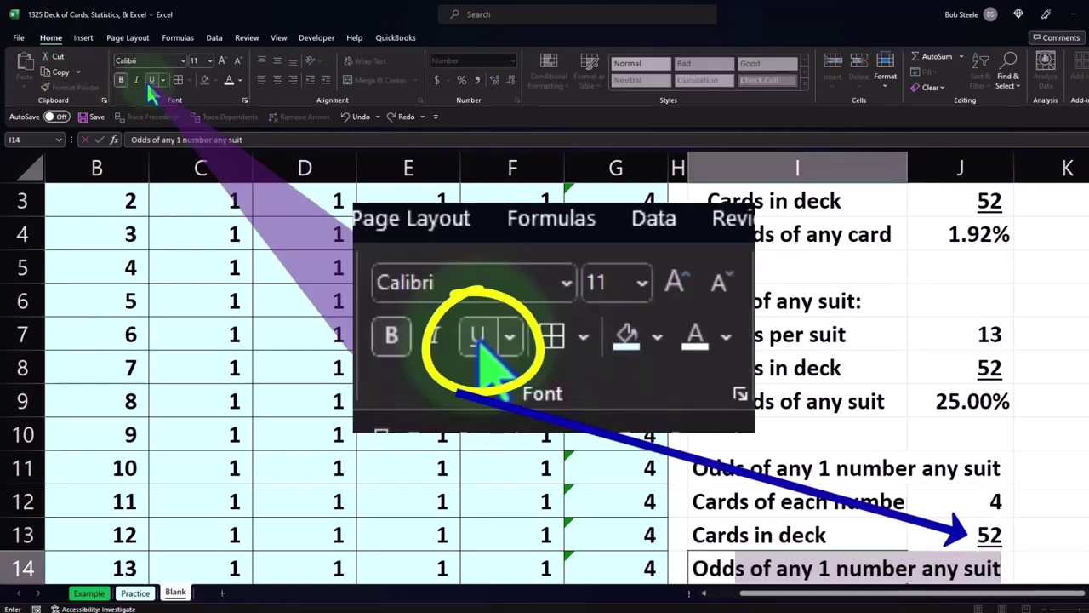
text(s)
key(Delete)
key(Tab)
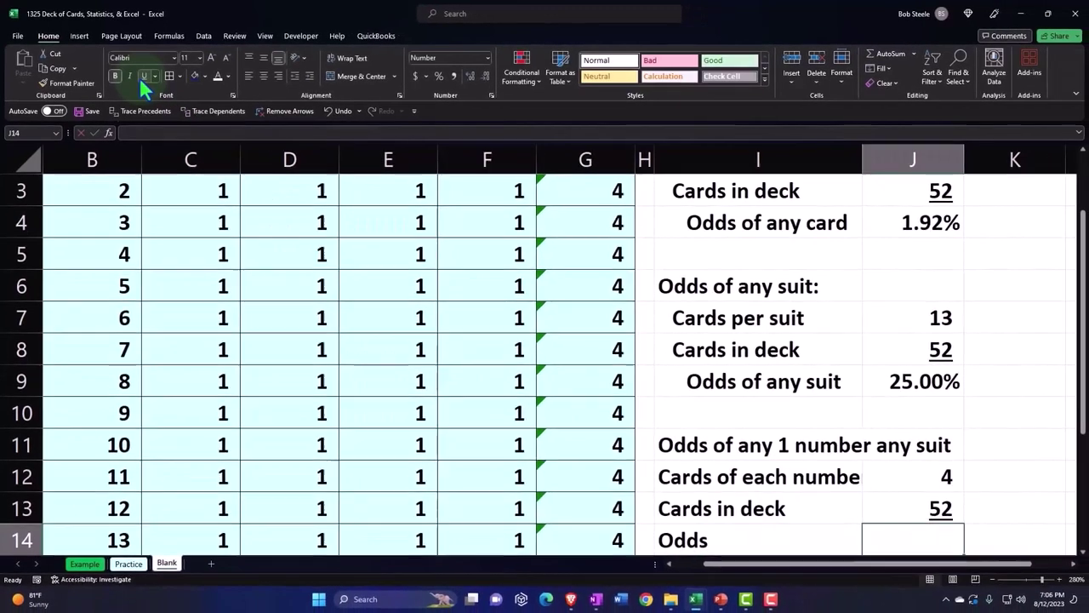
Enter =J12/J13 in J14 to divide cards of each number by cards in deck
text(=)
key(Up)
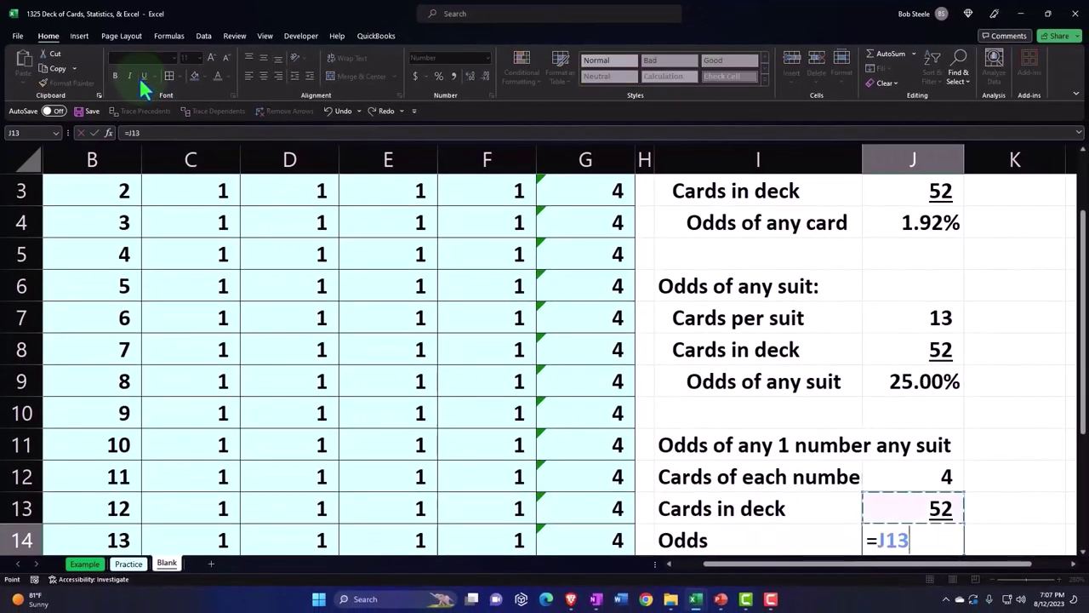
key(Up)
text(/)
key(Up)
key(Return)
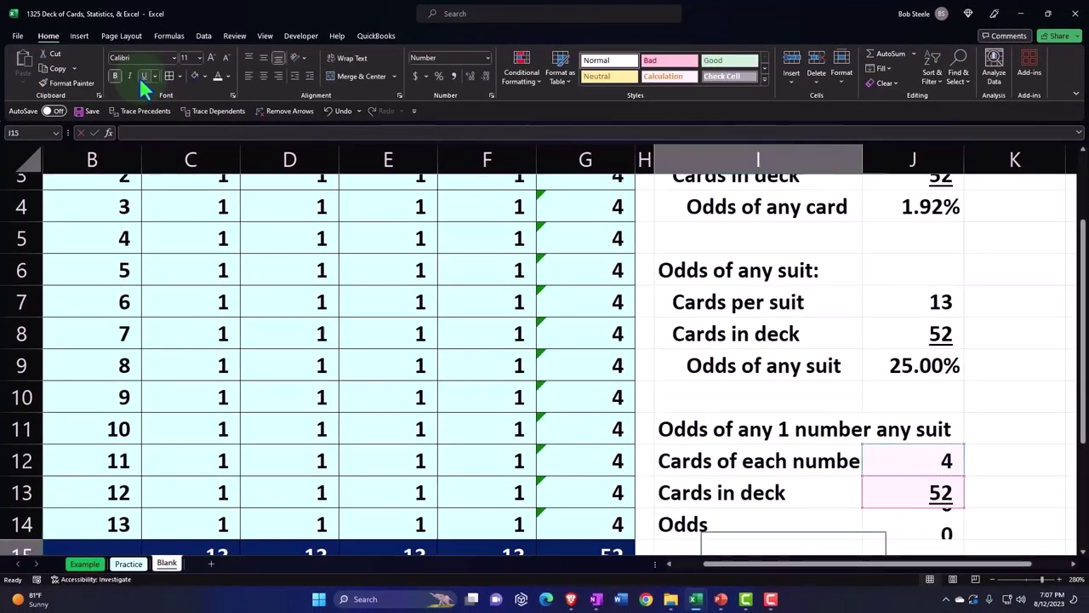
key(Up)
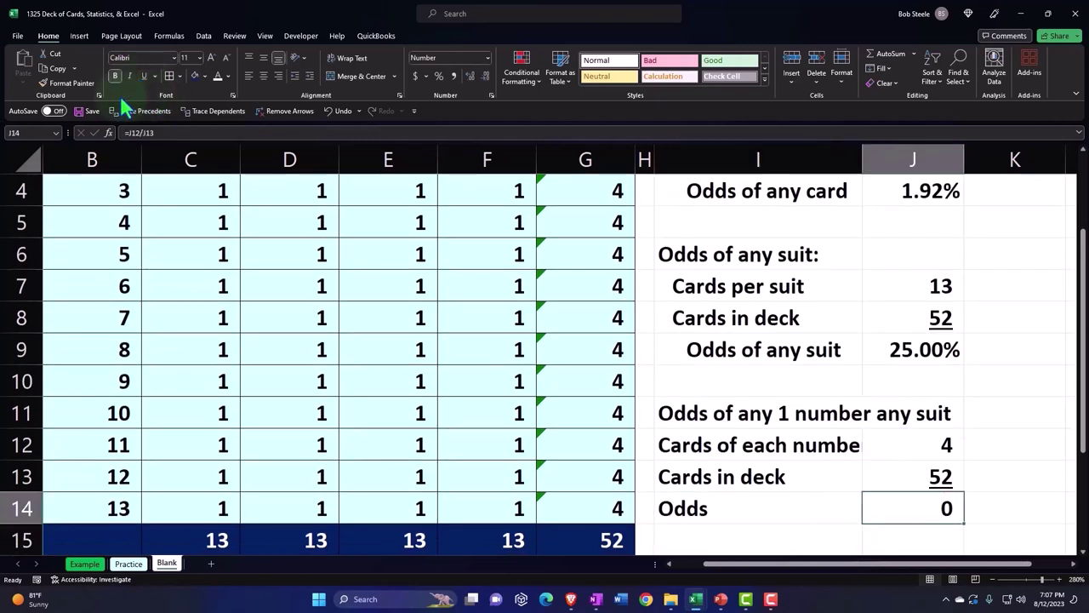
Format the odds as a percentage with extra decimals, showing 7.692%
click(439, 76)
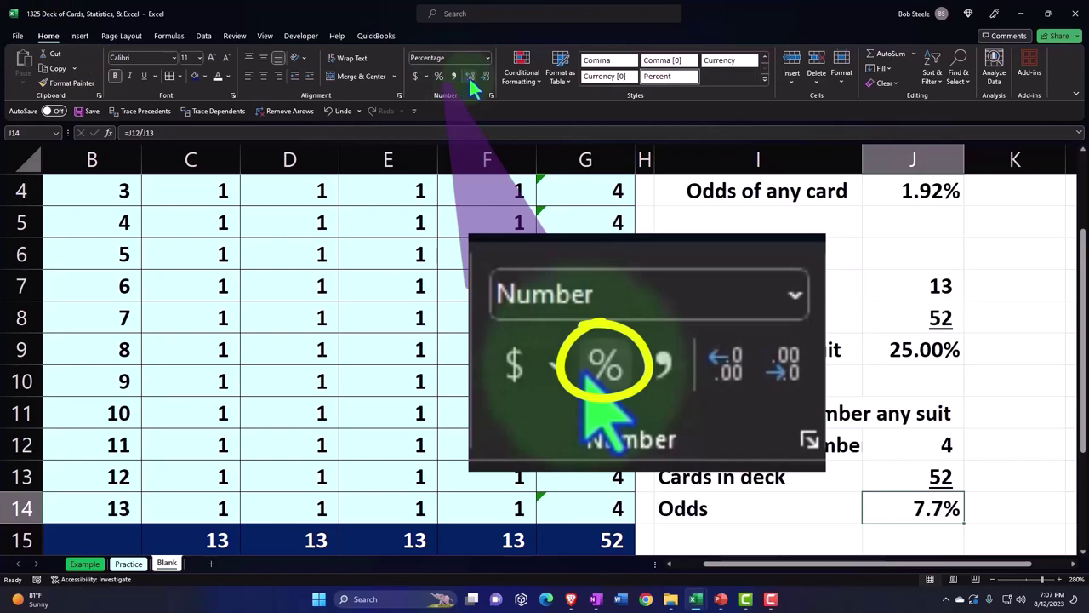
click(469, 77)
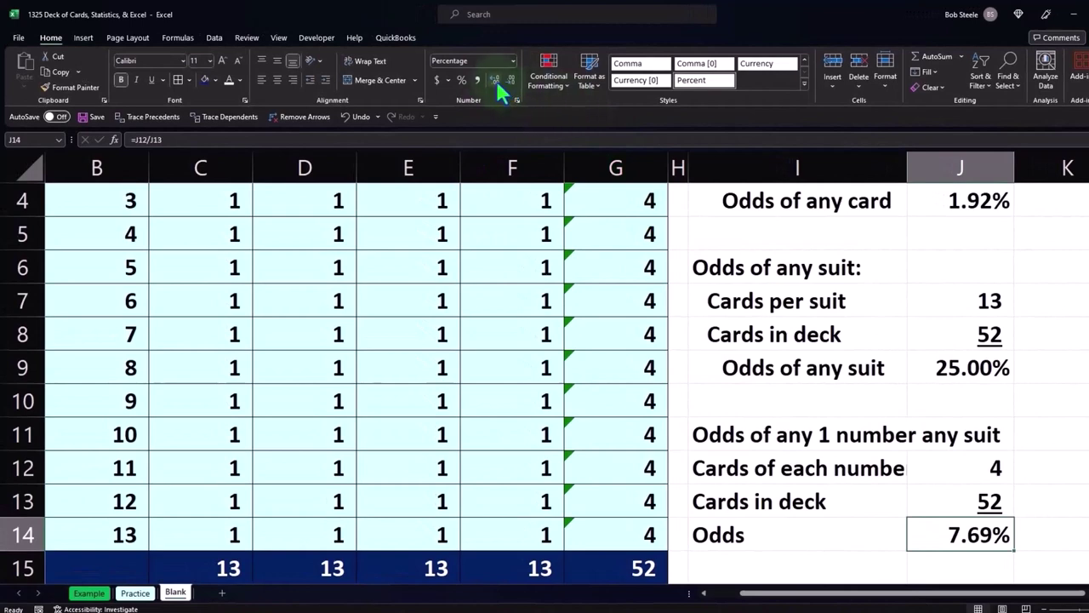
click(496, 80)
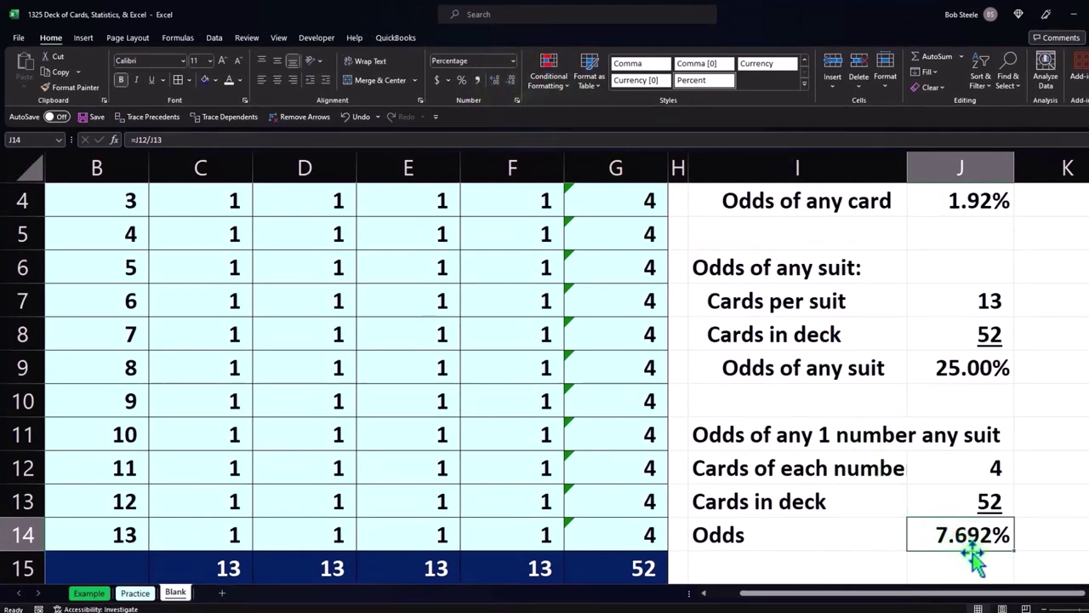
Add a temporary =J14*100 check in the cell below the odds
scroll(987, 544, down, 1)
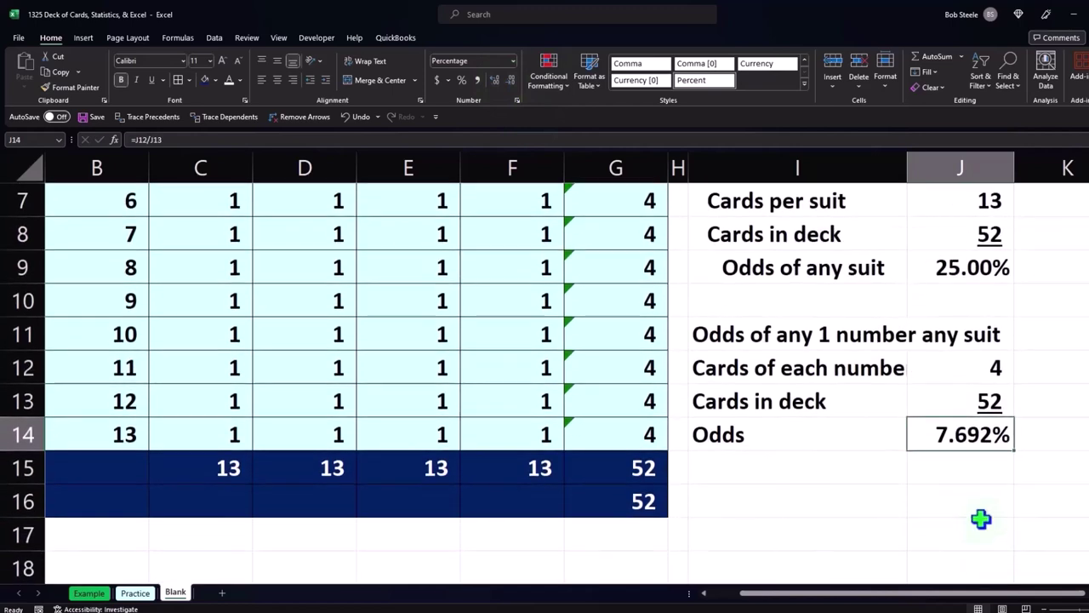
click(976, 500)
text(=)
key(Up)
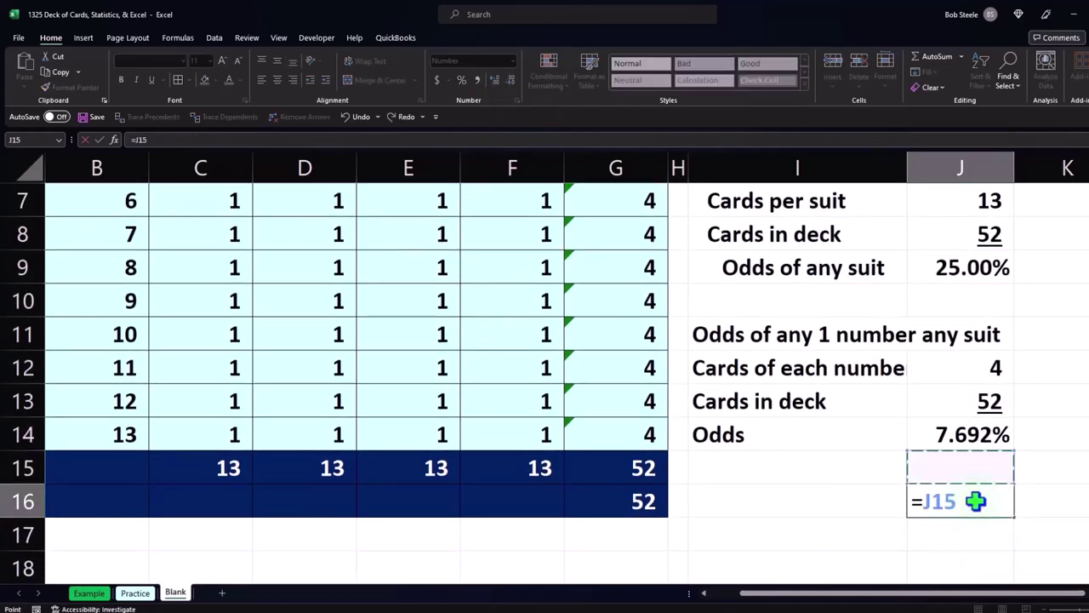
key(Up)
text(*)
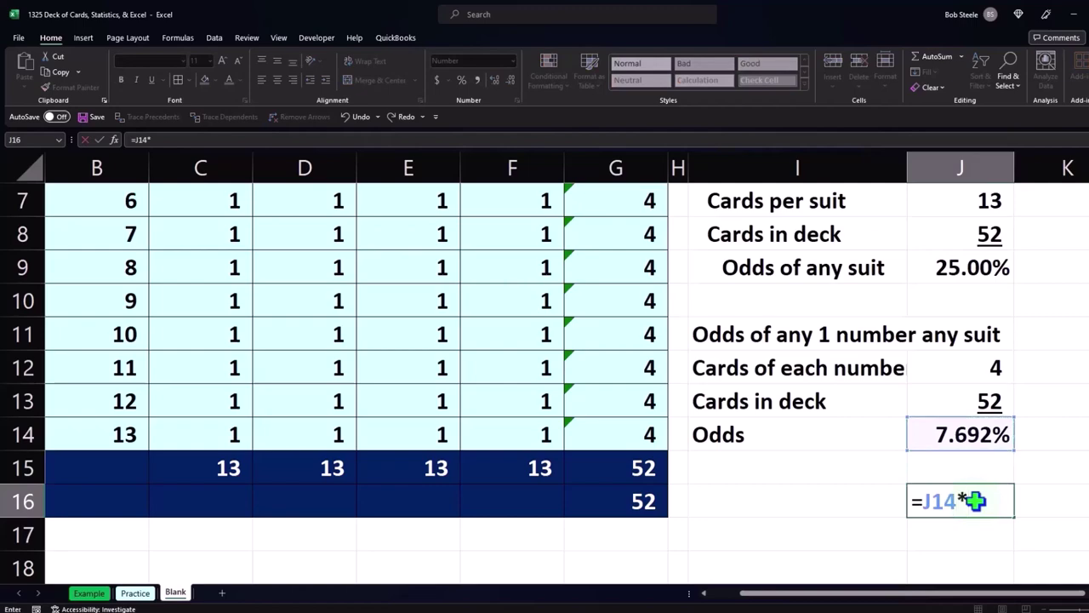
text(100)
key(Return)
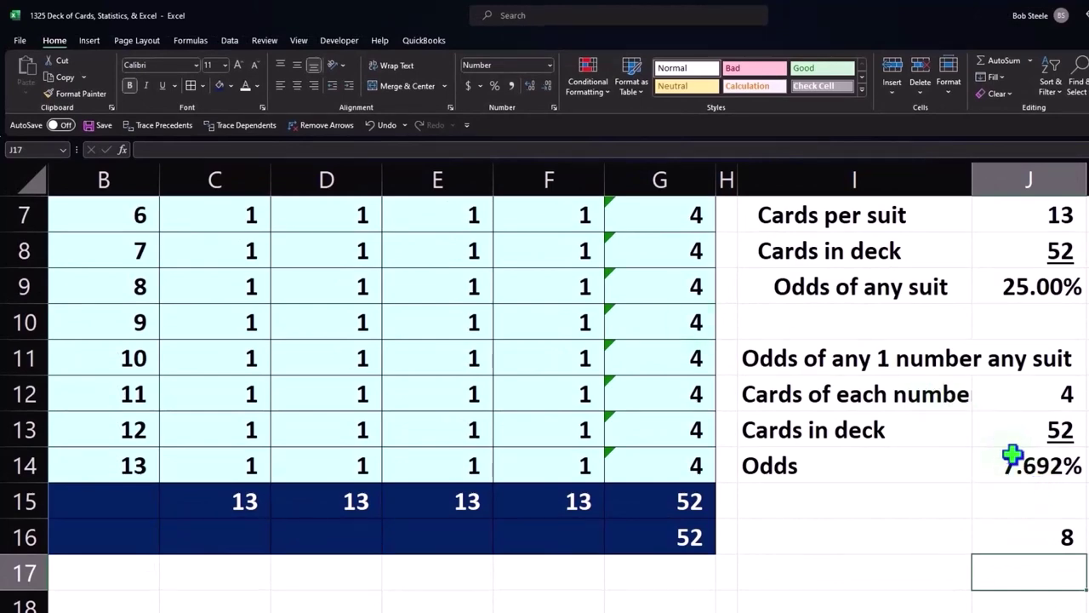
Try different decimal settings on the odds and on the times-100 check value
click(1013, 459)
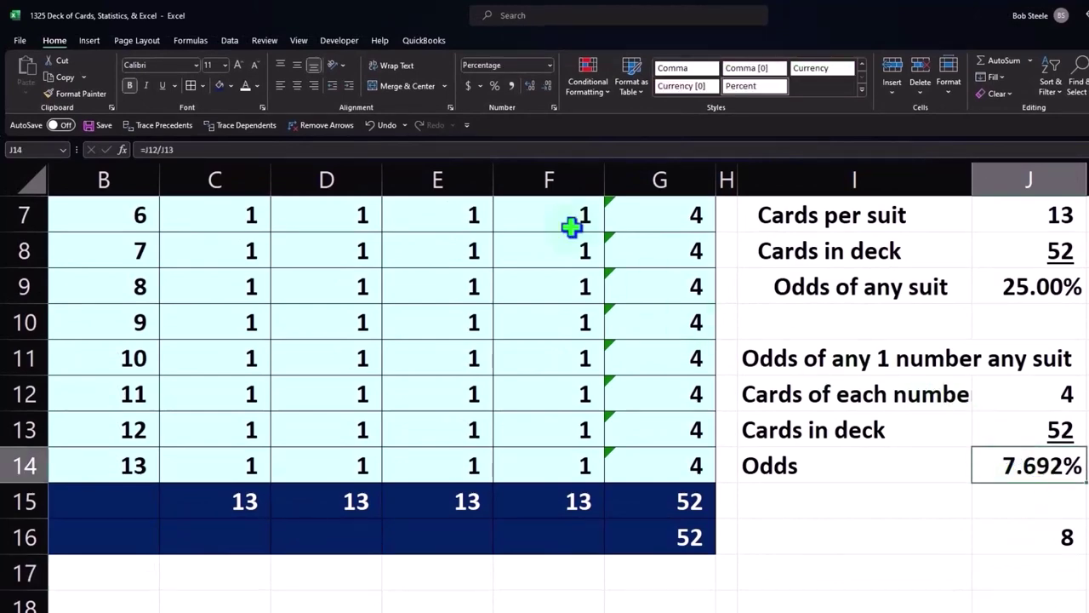
click(527, 82)
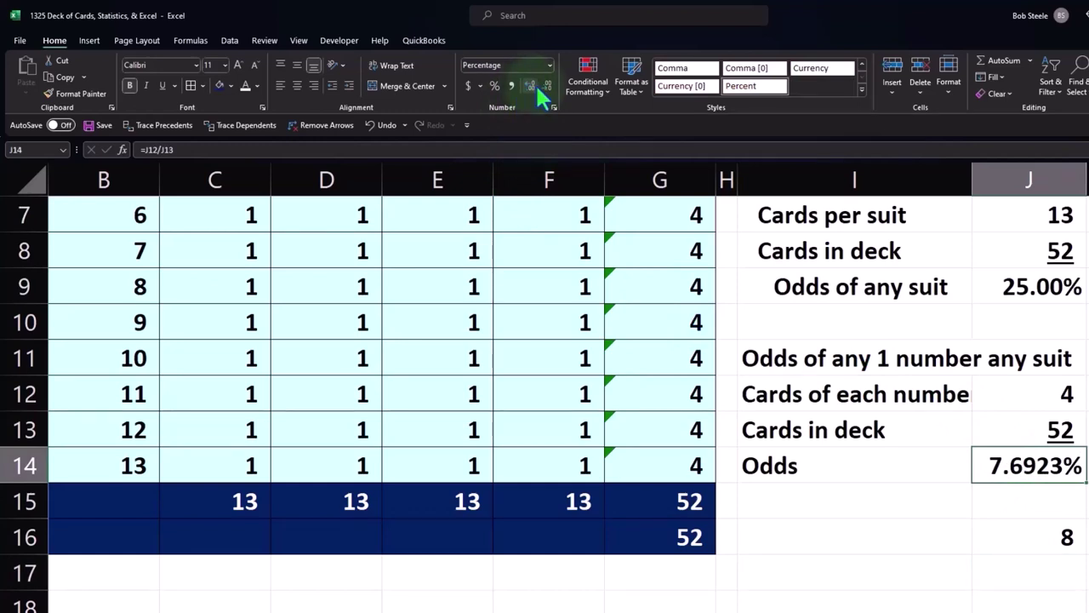
click(545, 84)
click(544, 84)
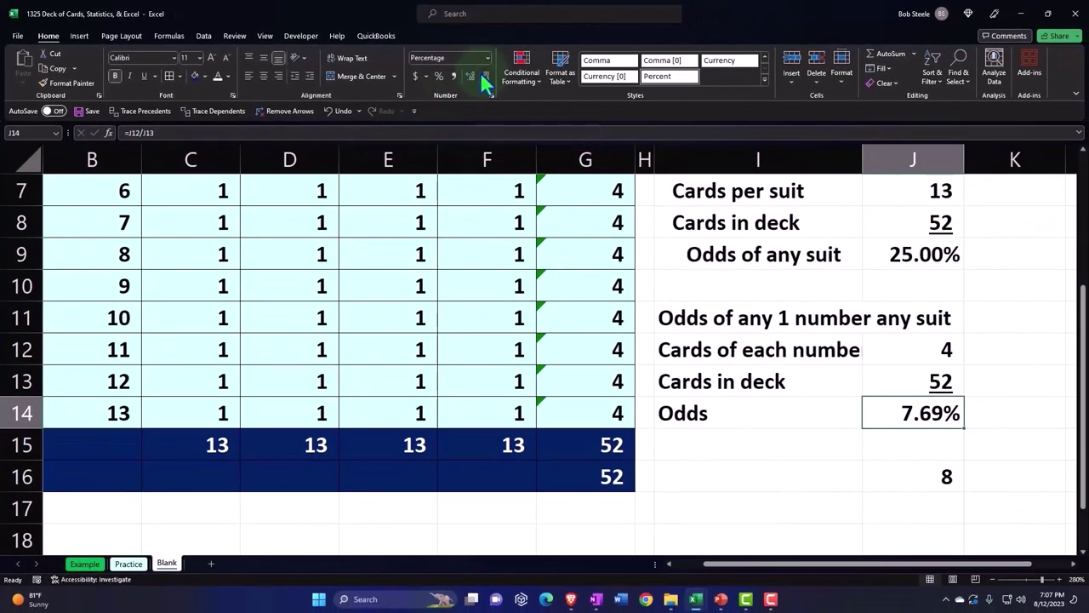
click(483, 77)
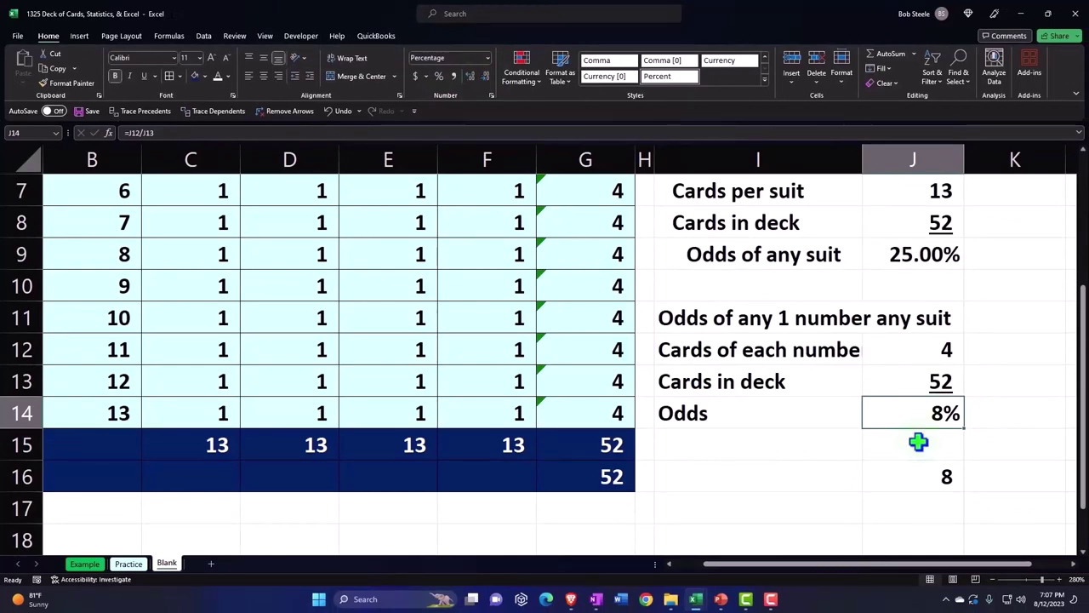
click(914, 474)
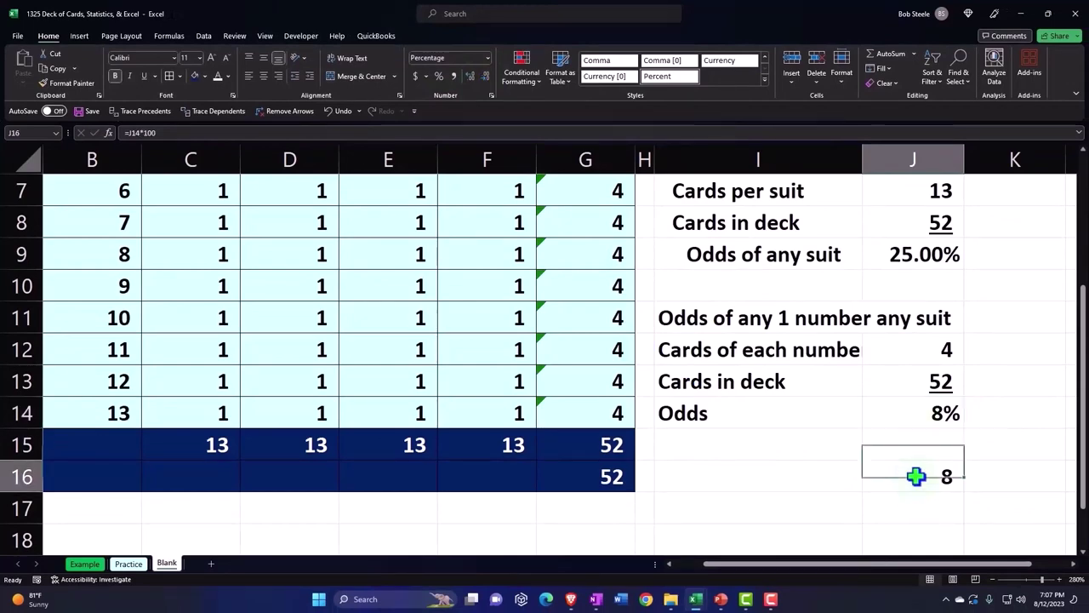
click(469, 76)
click(469, 76)
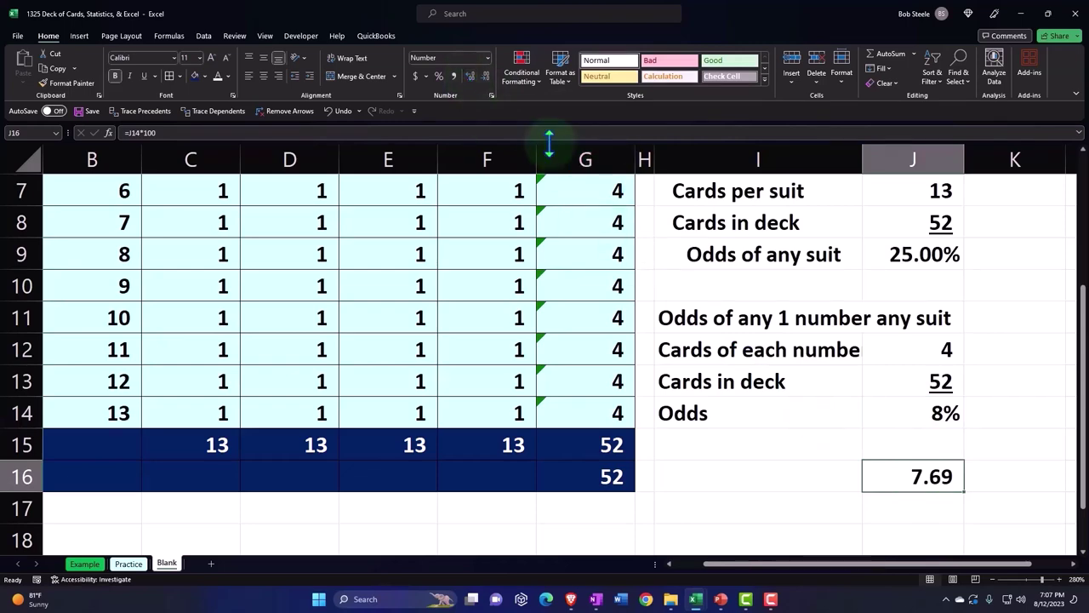
click(492, 78)
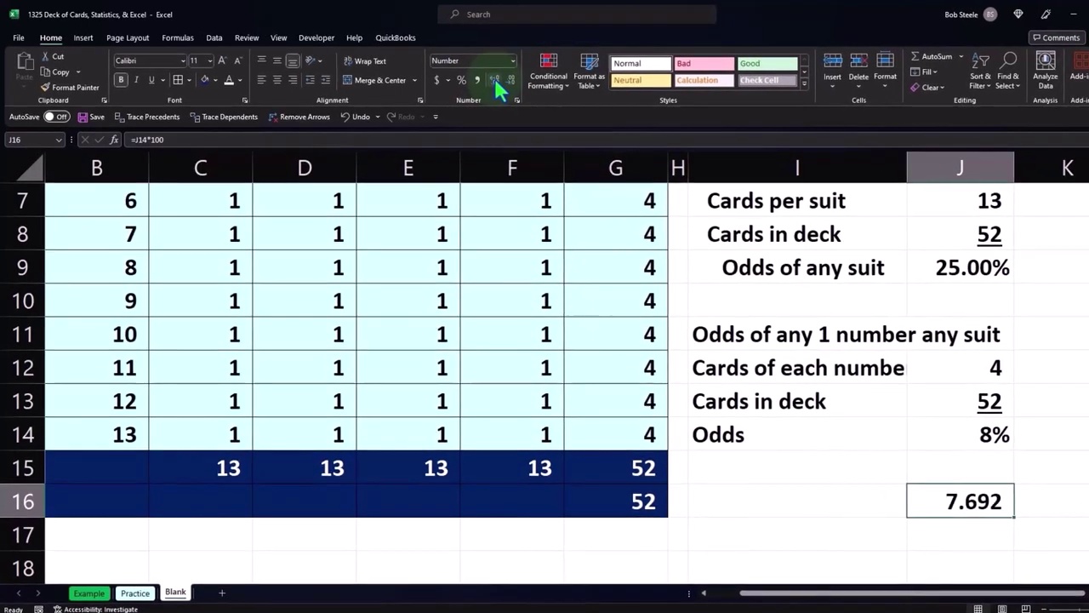
click(505, 78)
click(505, 78)
click(505, 79)
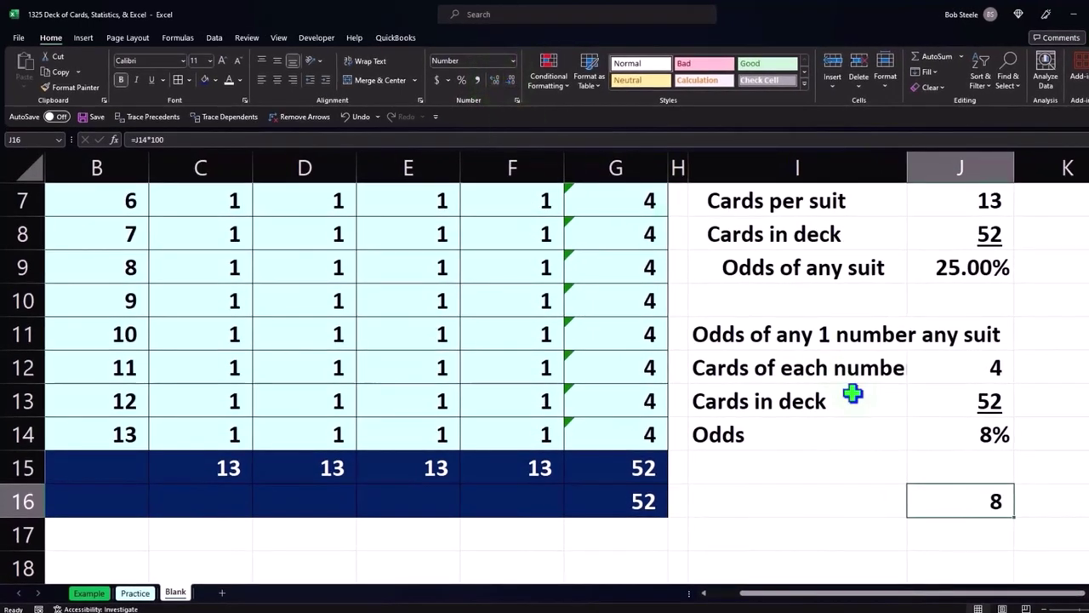
Set the odds to two decimal places so it reads 7.69%
click(951, 433)
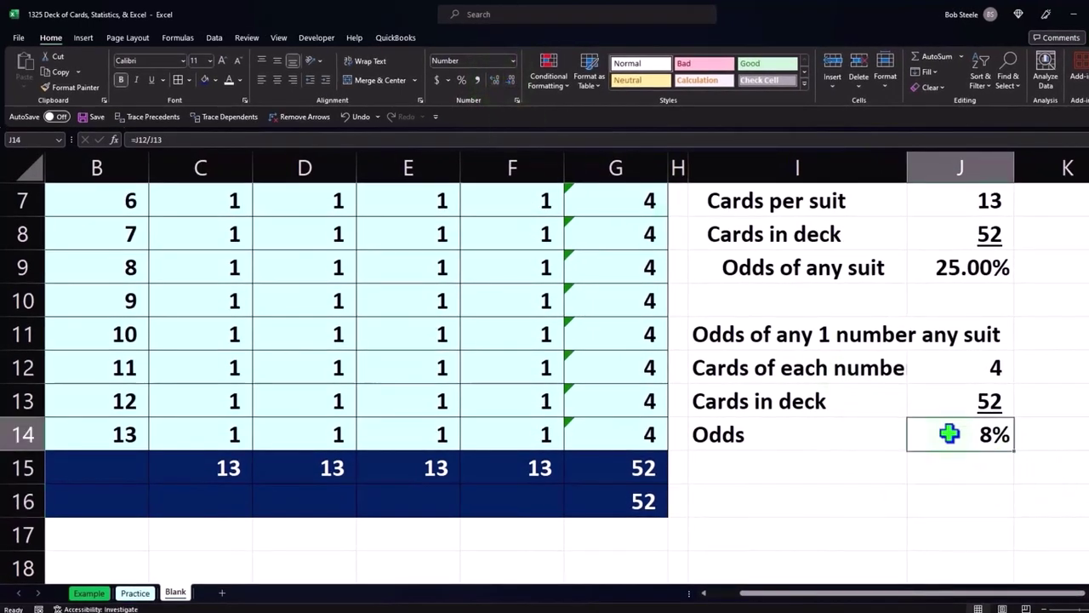
click(501, 81)
click(501, 81)
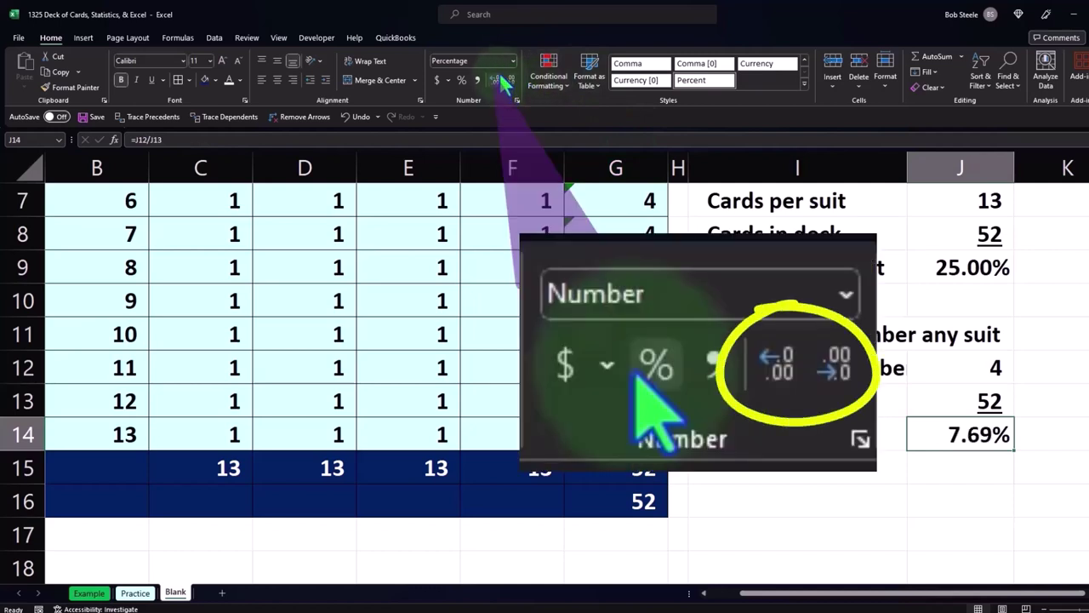
Indent the Cards of each number through Odds labels, then select block I1:J4
drag(749, 368, 749, 430)
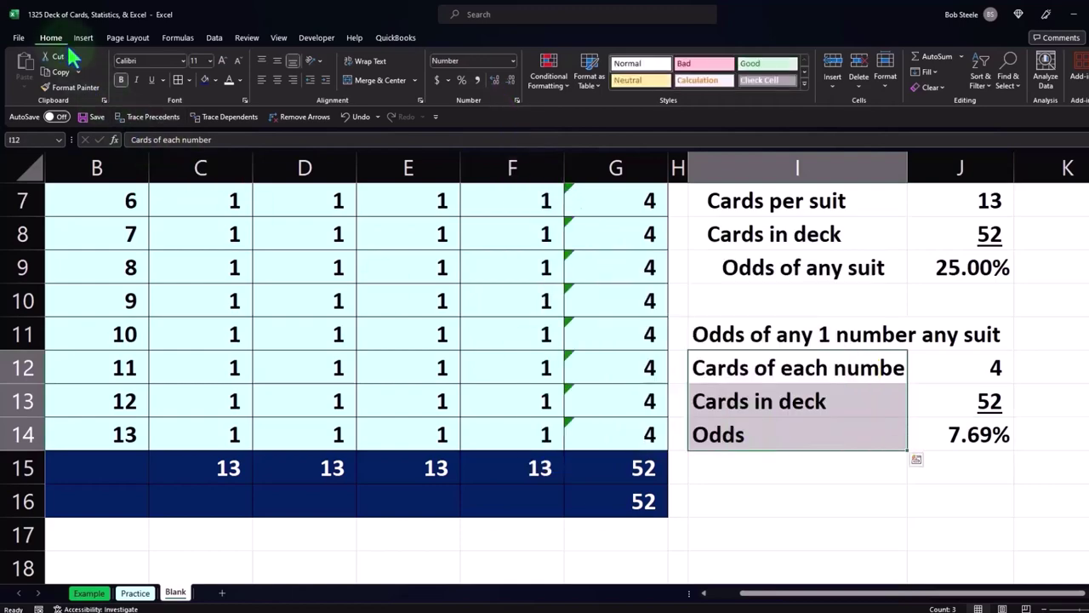
click(326, 80)
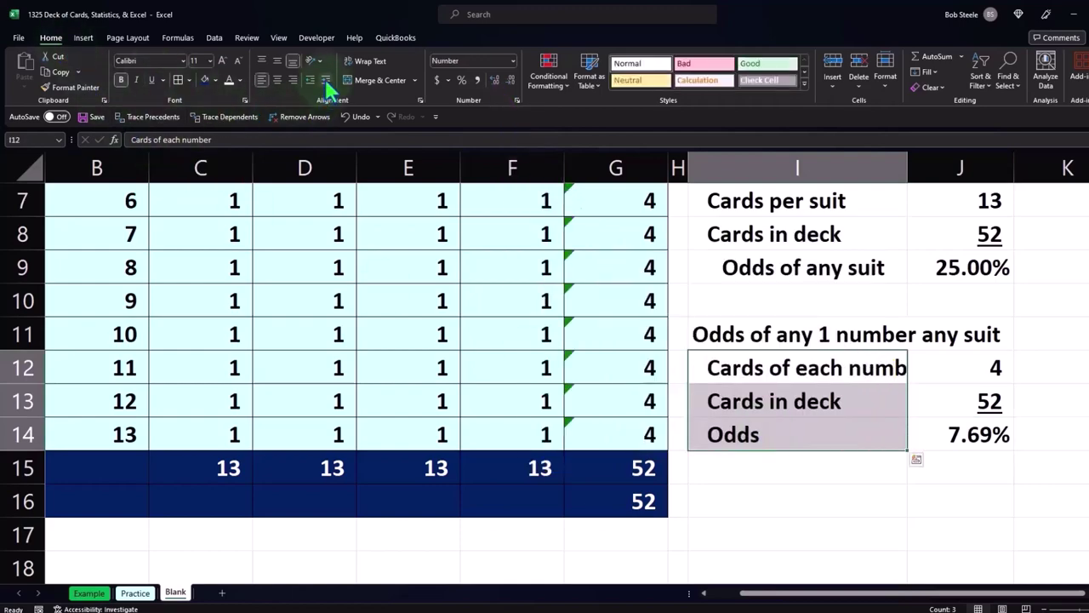
click(743, 432)
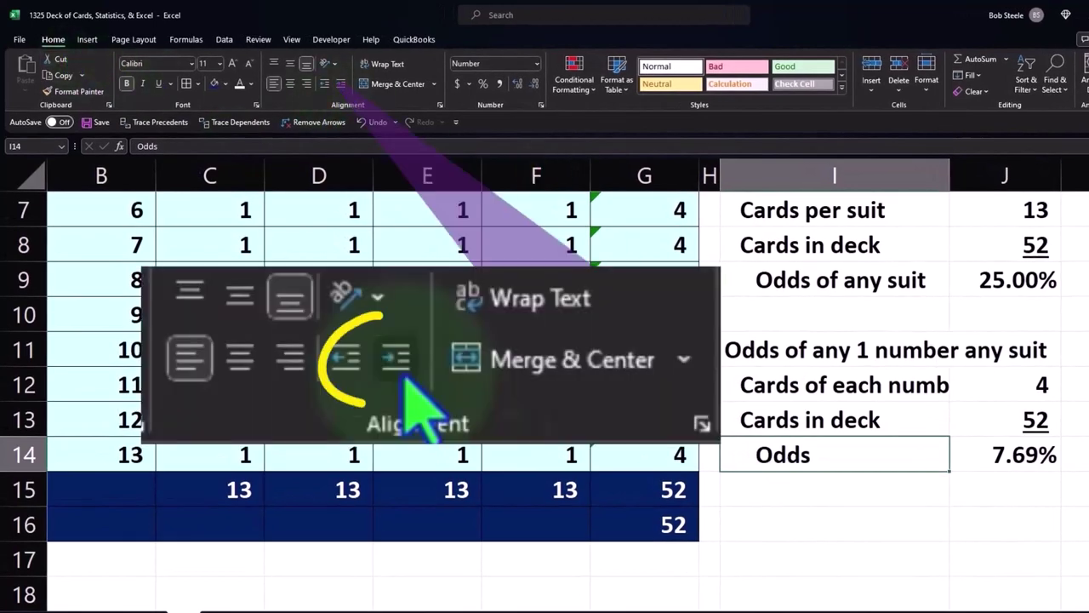
scroll(790, 438, up, 2)
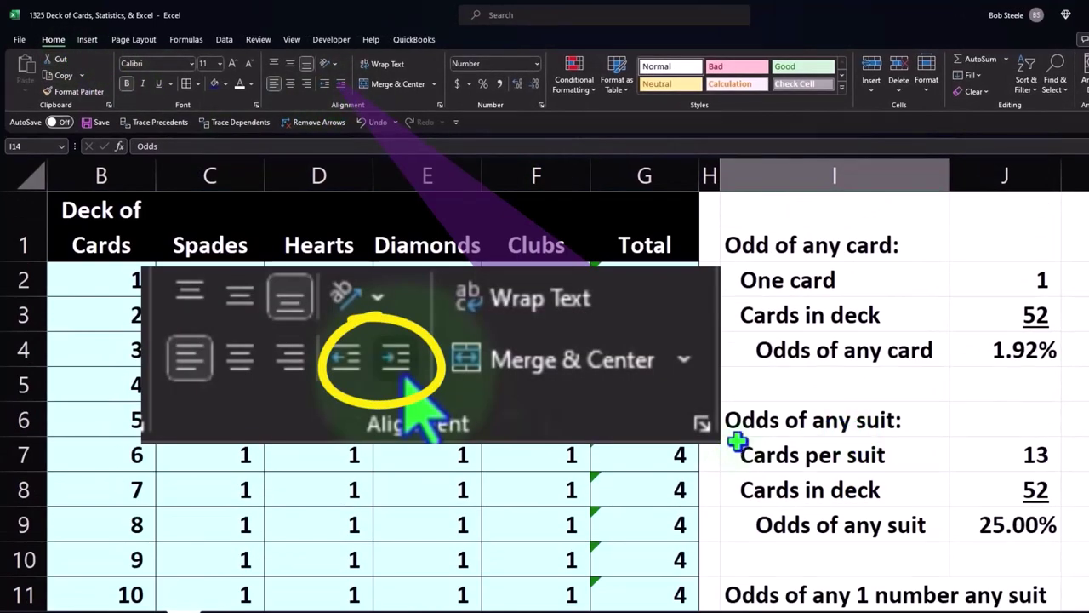
drag(773, 245, 971, 343)
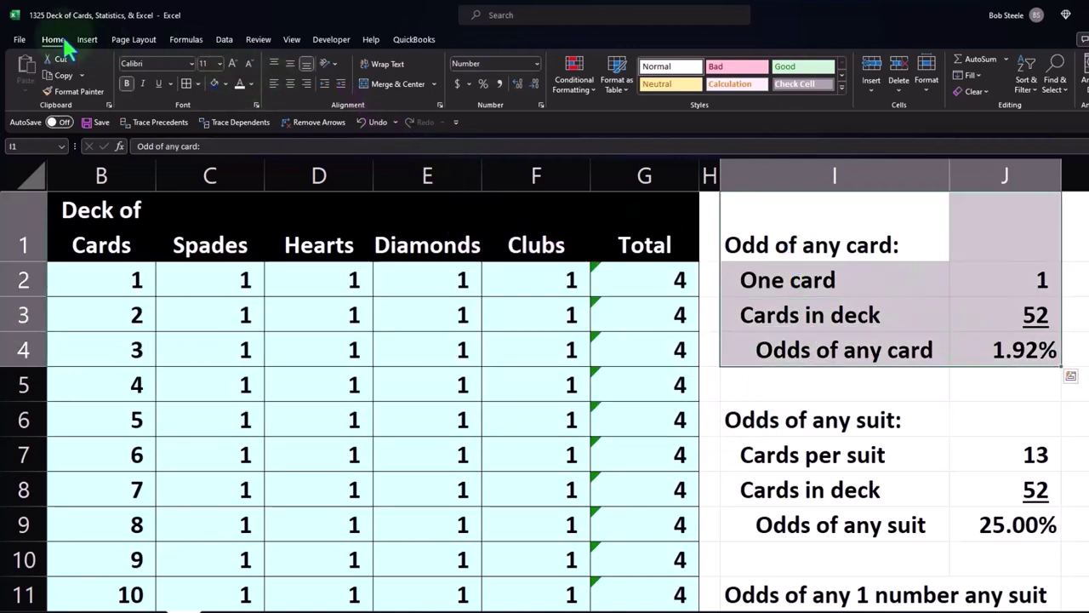
Give I1:J4 all borders and a light blue fill
click(185, 85)
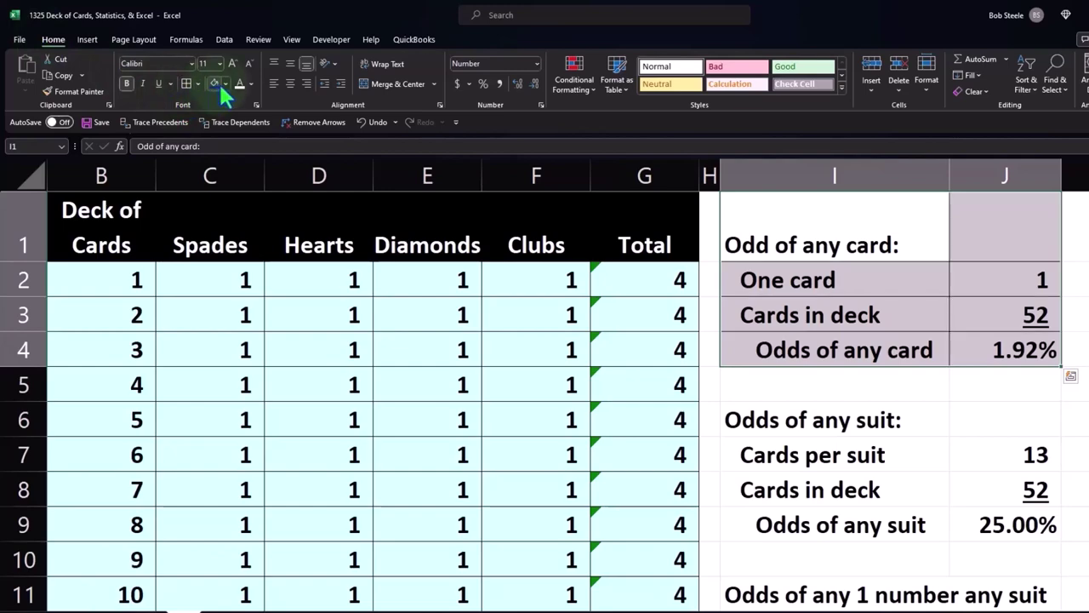
click(225, 84)
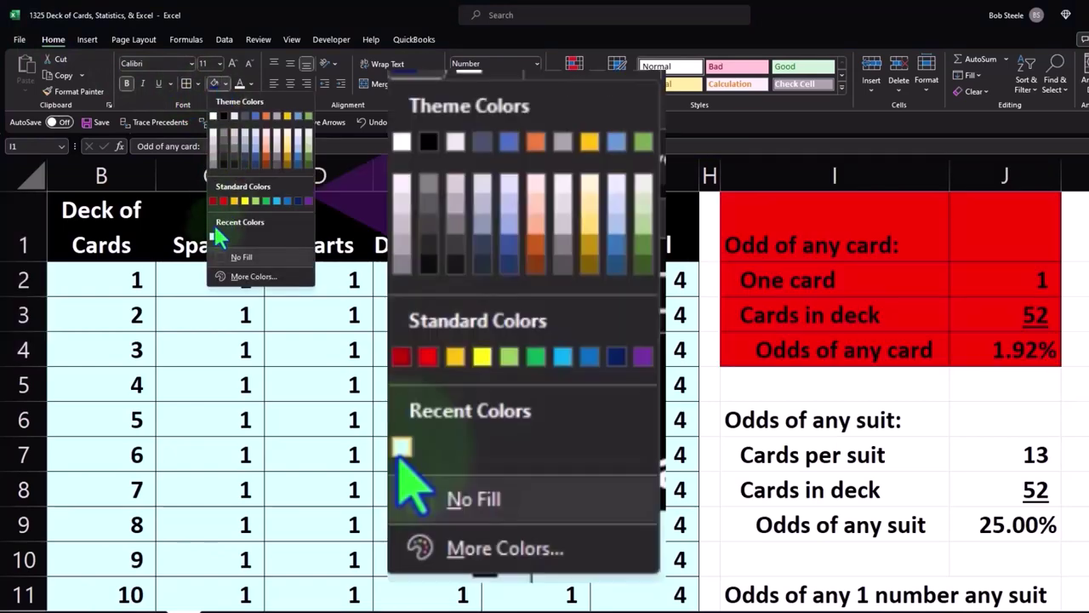
click(214, 236)
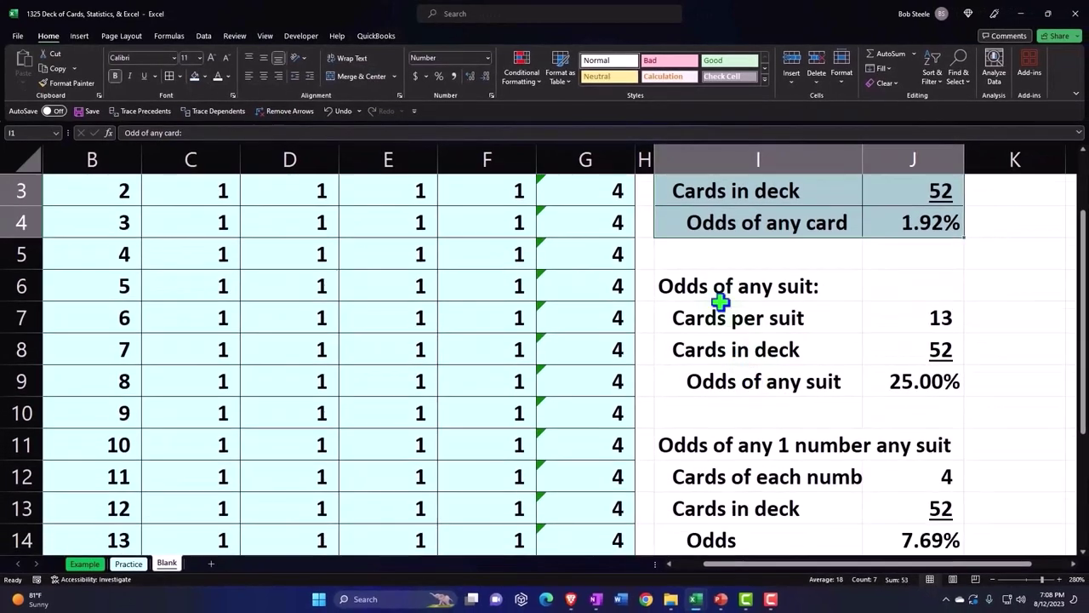
Apply the same light blue fill to the I6:J9 and I11:J14 odds blocks
drag(720, 298, 876, 381)
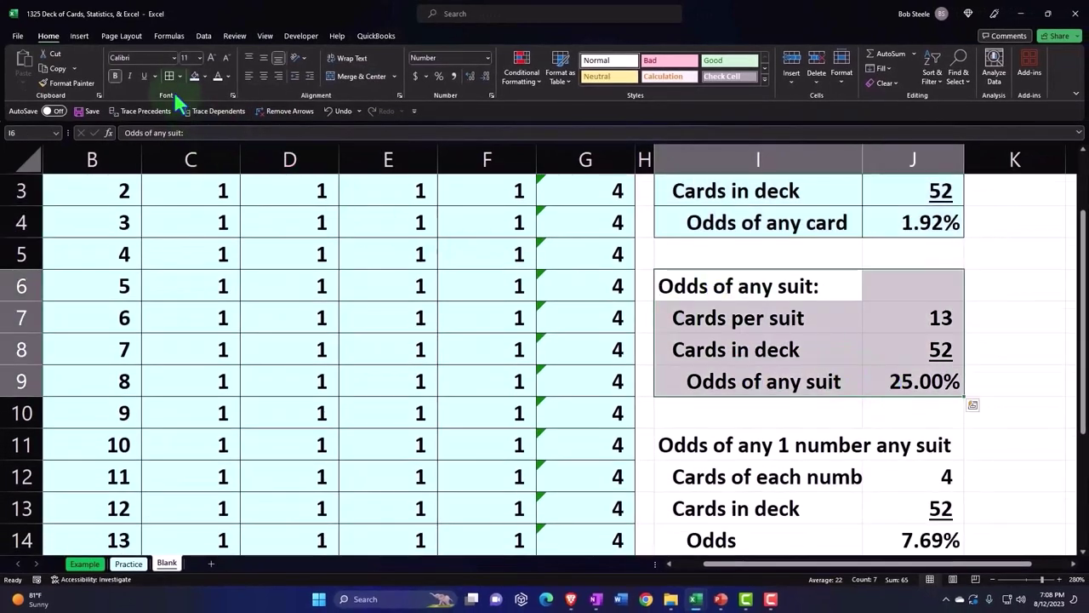
click(194, 77)
scroll(899, 289, down, 1)
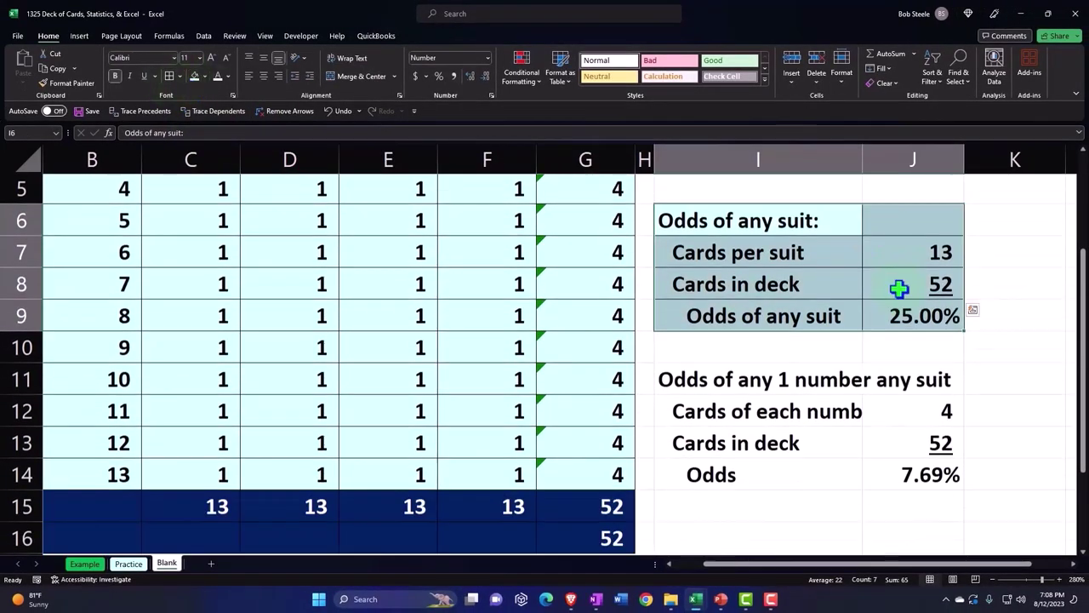
scroll(900, 289, down, 1)
drag(754, 345, 885, 435)
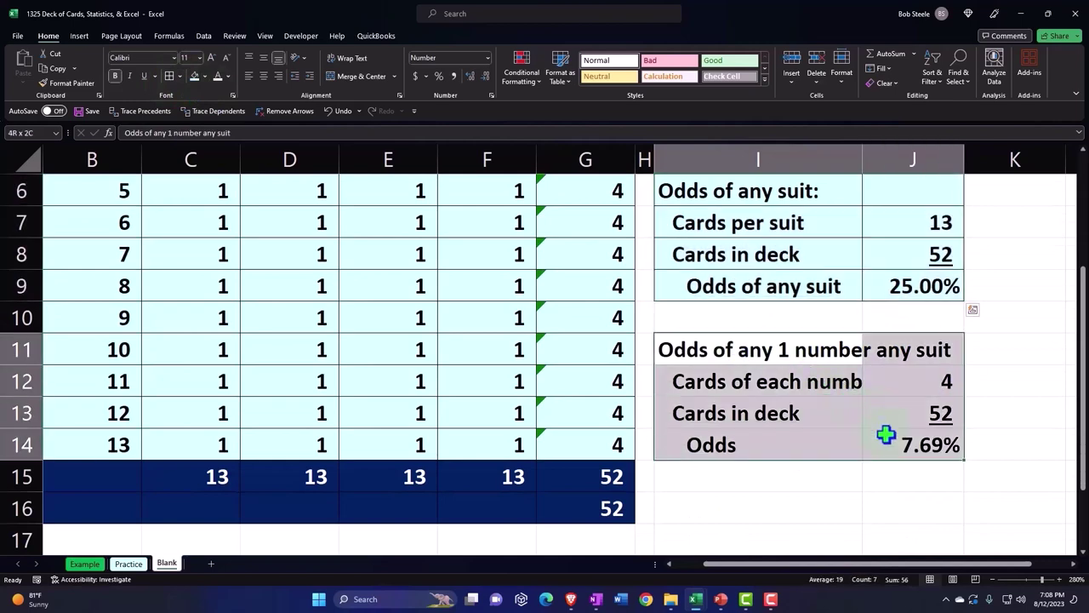
click(195, 76)
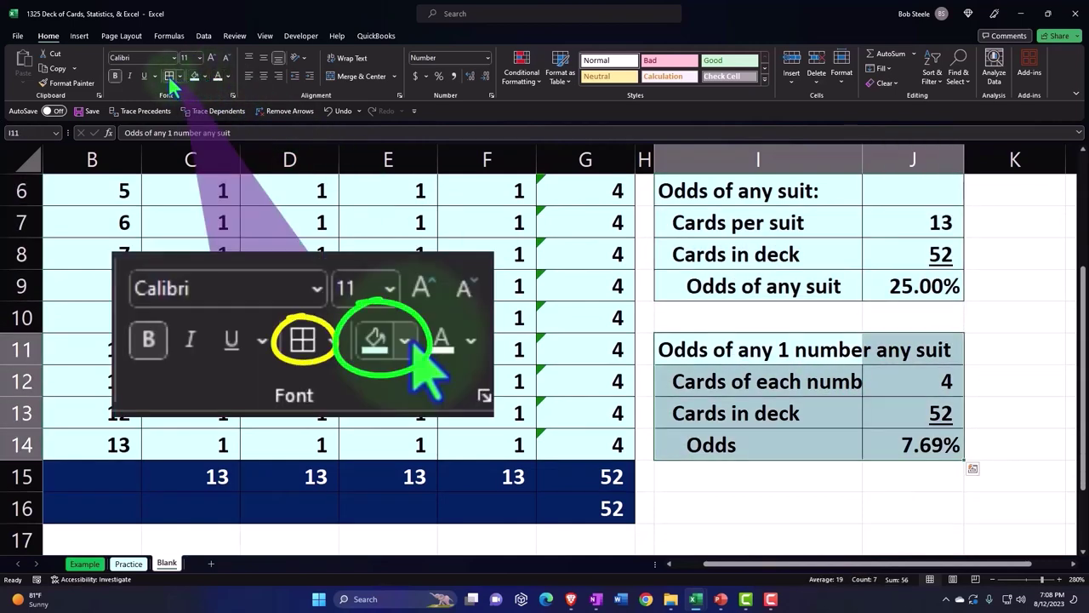
click(769, 349)
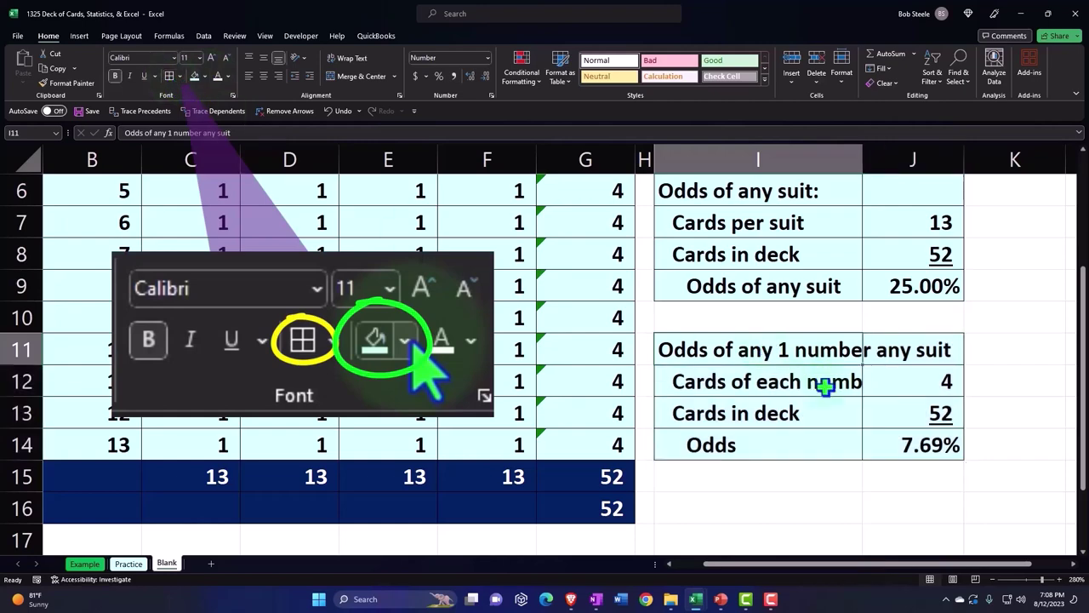
scroll(824, 387, up, 2)
click(777, 263)
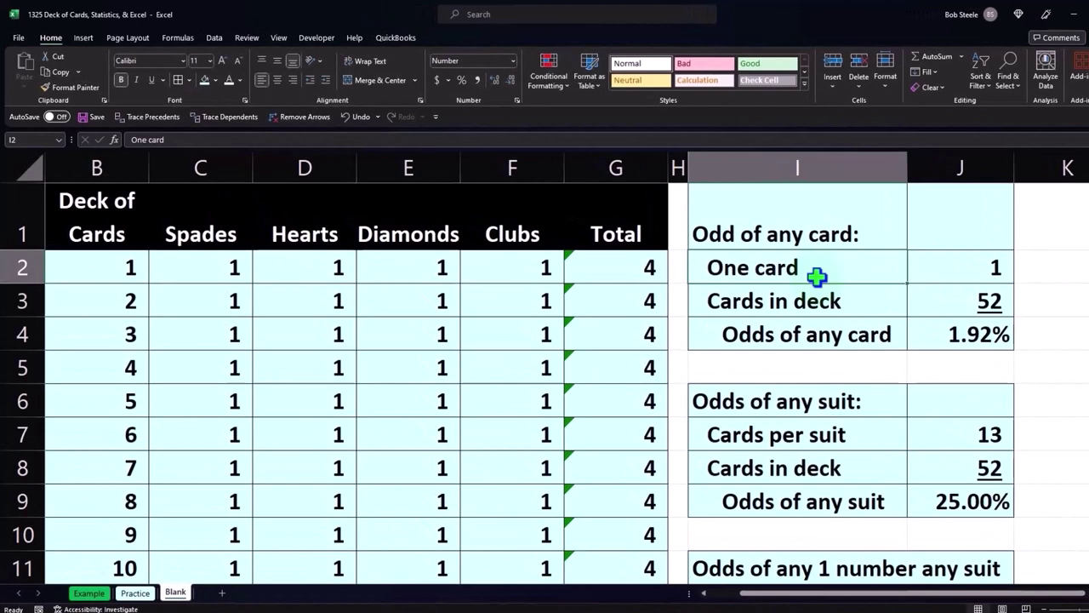
Narrow spacer column H between the deck table and the odds blocks
drag(688, 165, 673, 166)
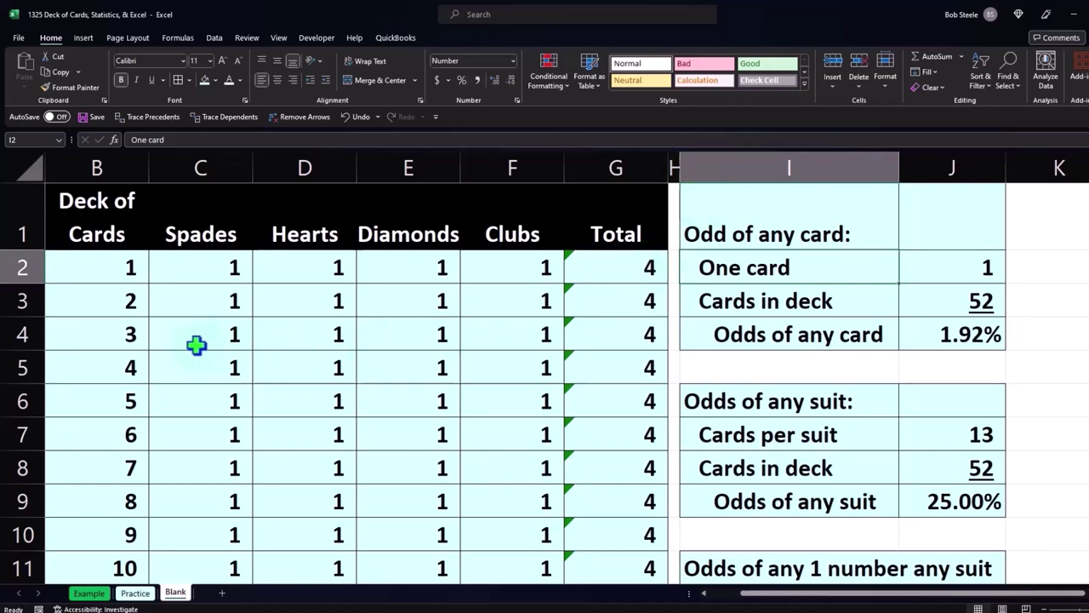
scroll(197, 344, down, 2)
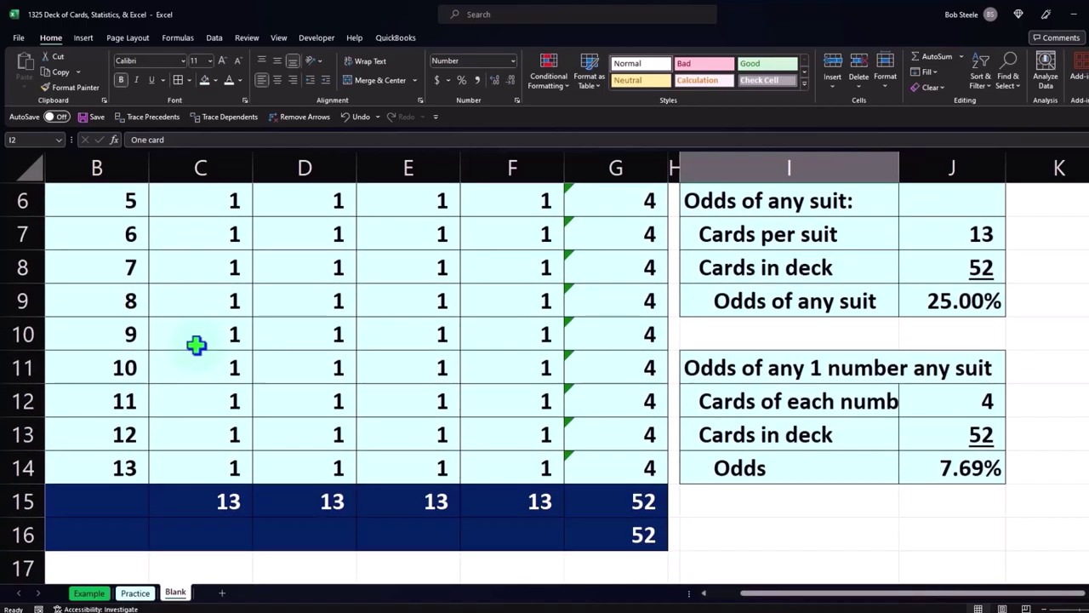
scroll(197, 345, up, 2)
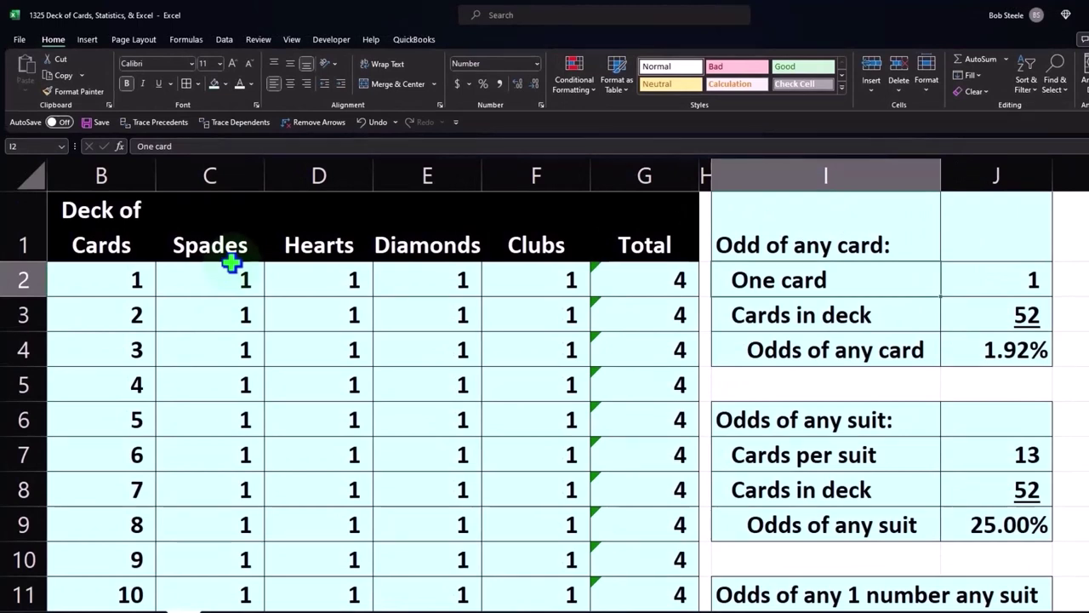
Move right from C2 along row 2 toward the empty columns
click(230, 264)
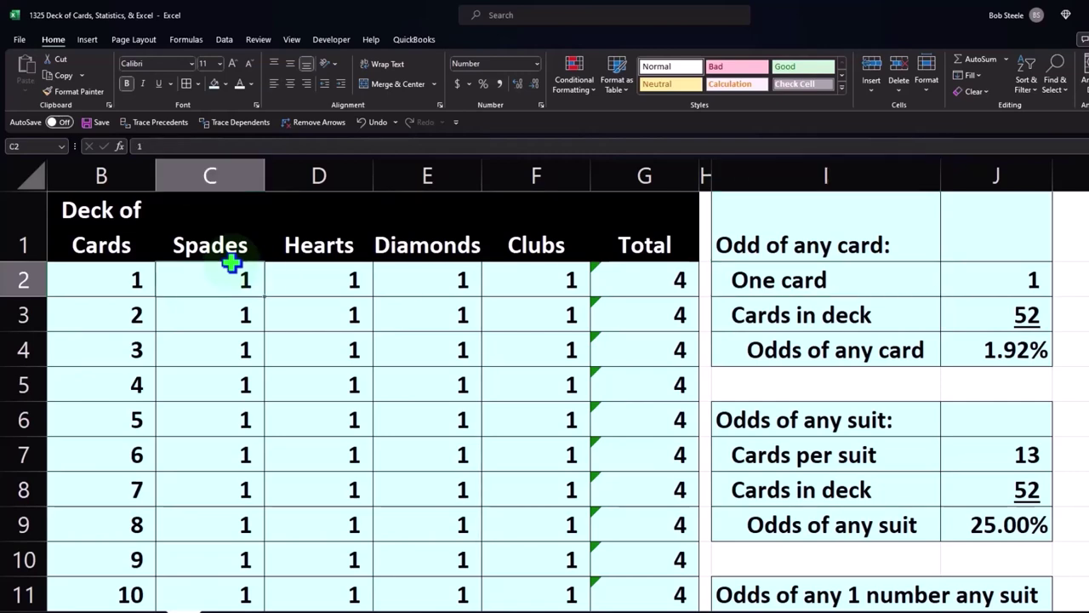
key(Right)
key(Right)
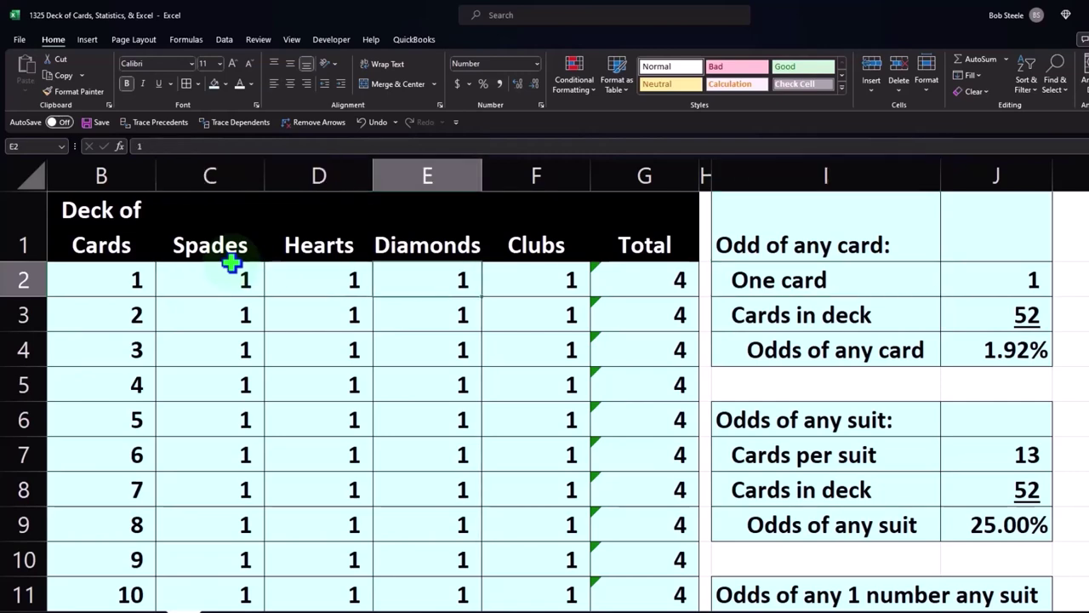
key(Right)
key(Right)
key(Right)
key(Right)
key(Right)
key(Right)
key(Right)
key(Right)
key(Right)
key(Right)
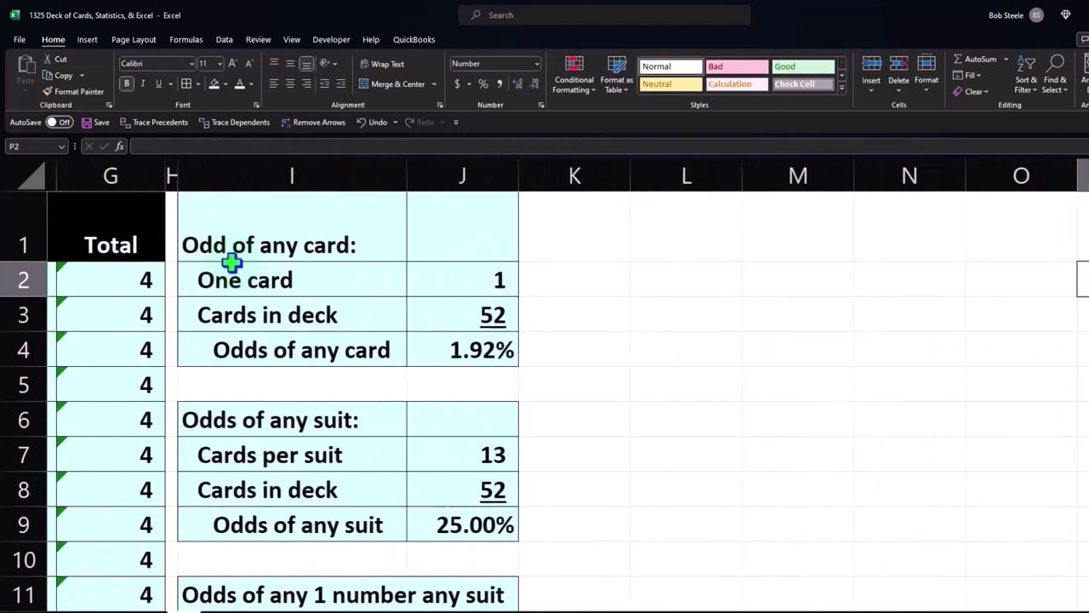
key(Right)
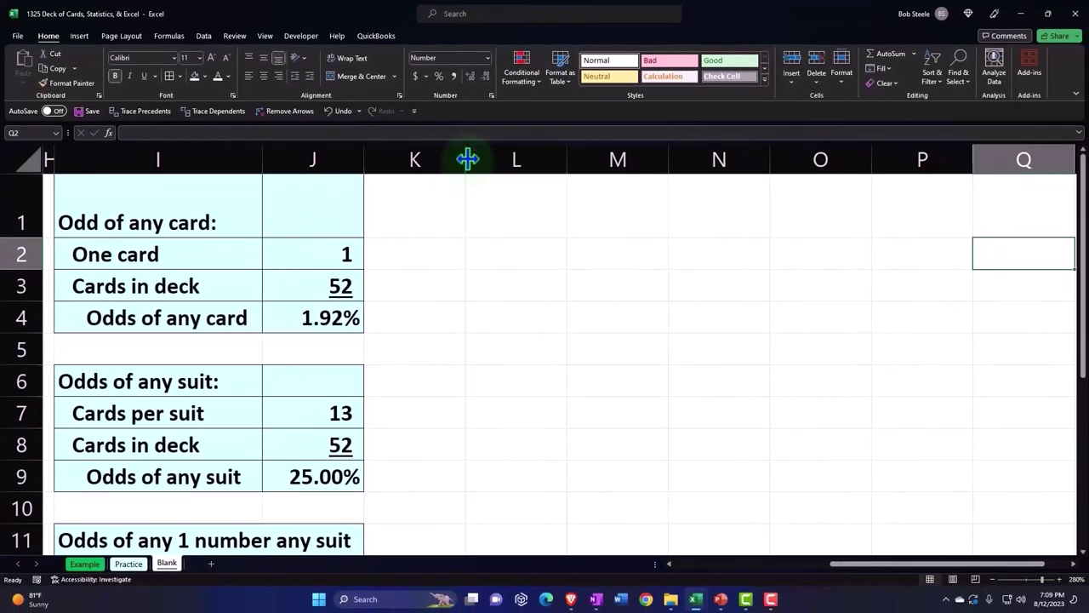
Narrow column K into a thin spacer and enter 'Assigned Number' in L1
drag(467, 159, 376, 167)
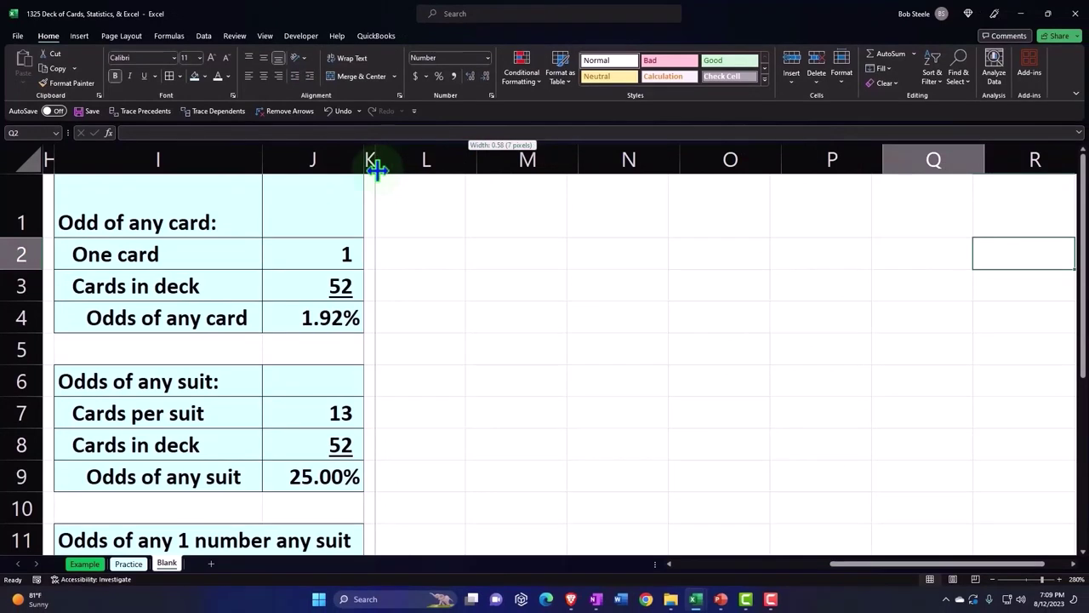
click(457, 207)
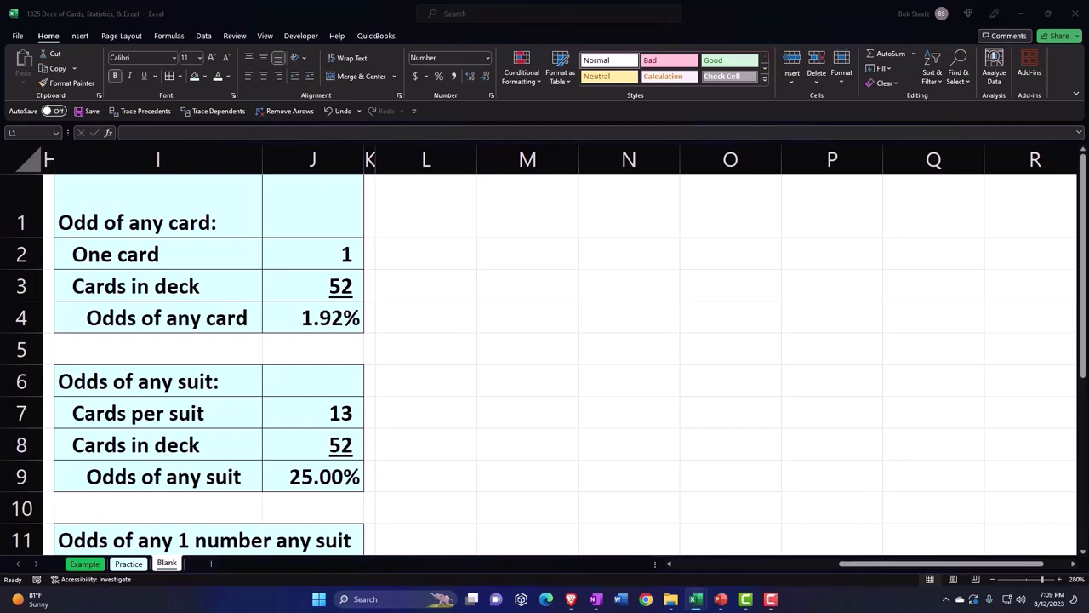
click(435, 207)
text(A)
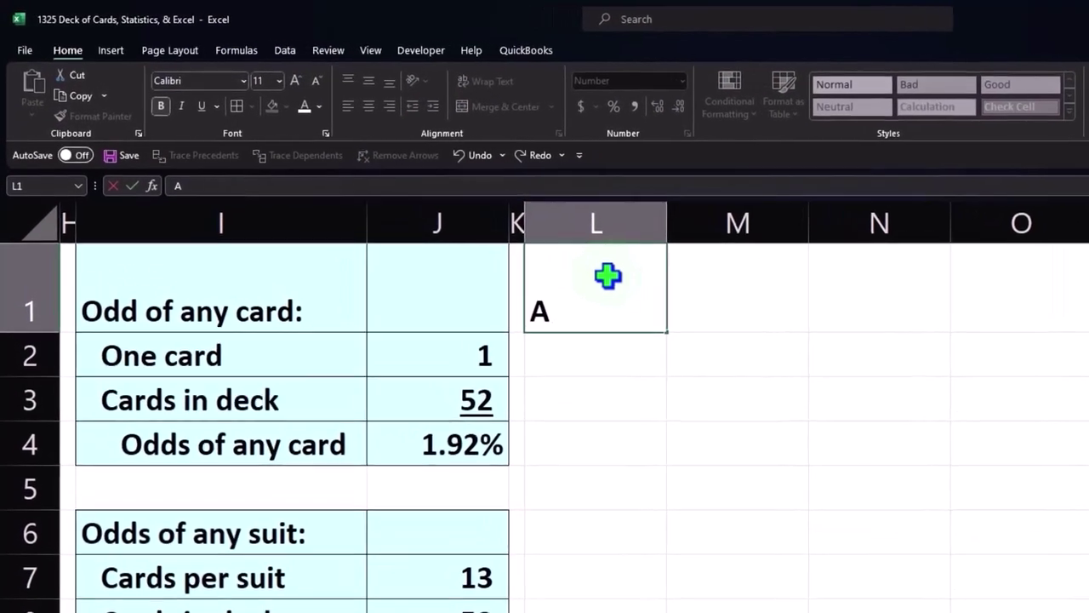
text(ssigned N)
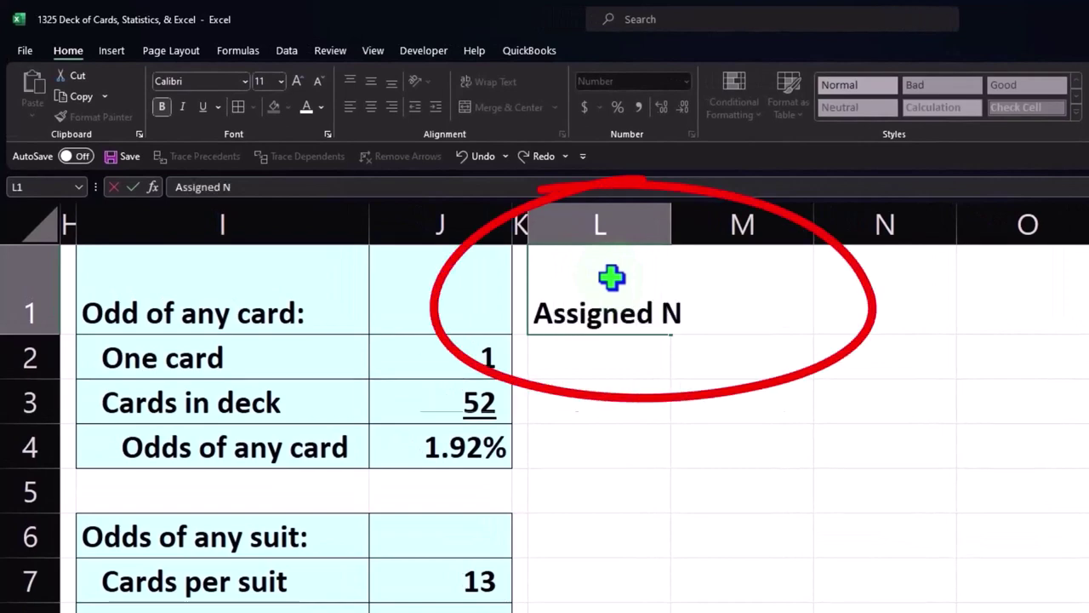
text(umber)
key(Return)
Add the Card Number and Suit headings in M1 and N1, then select L1:N1
key(Up)
key(Right)
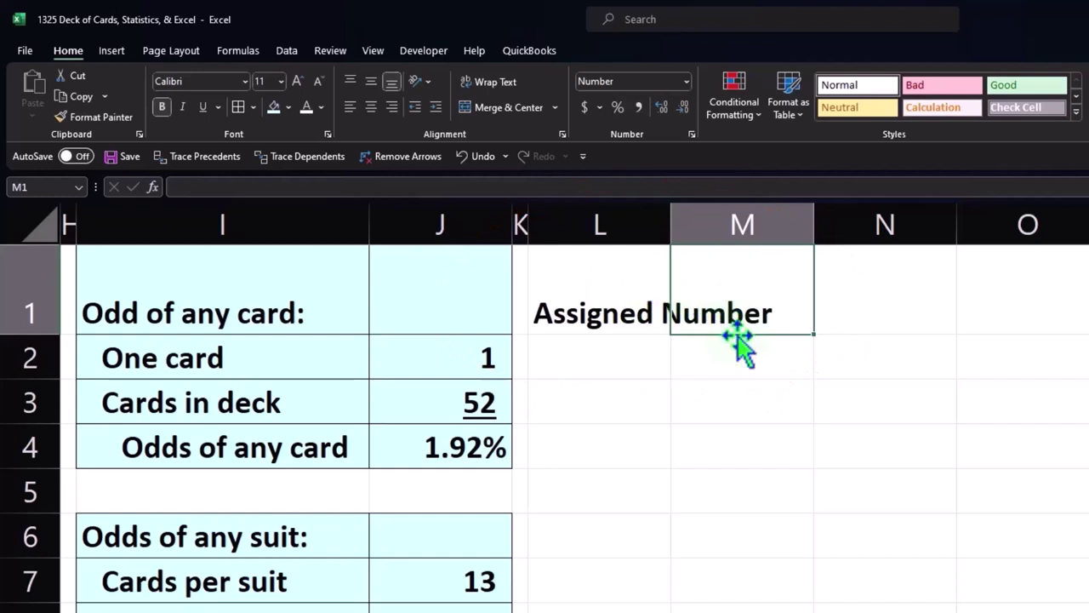
text(Card)
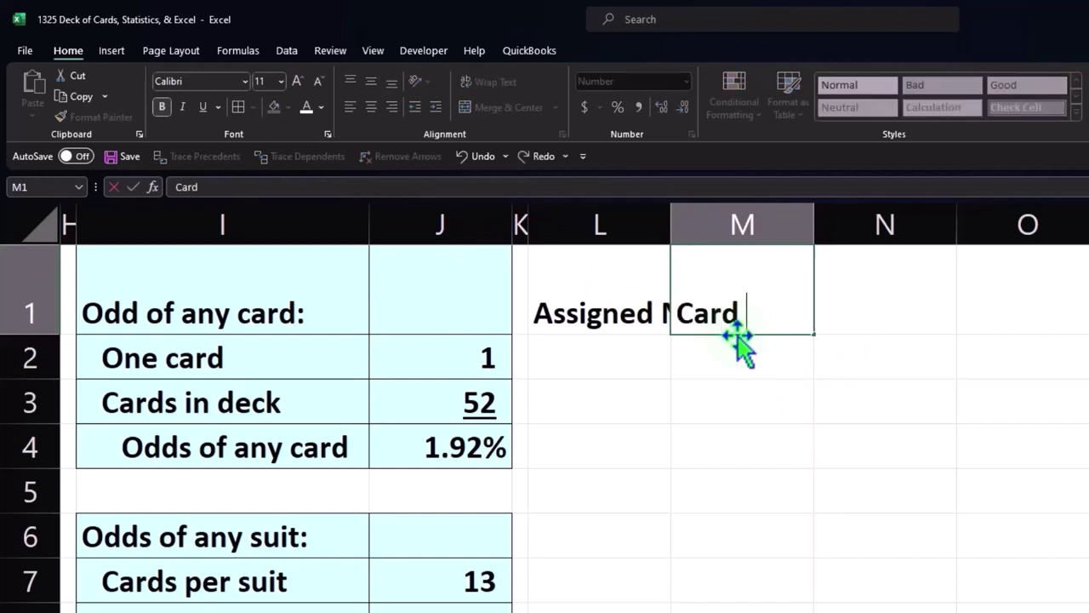
text(Number)
key(Tab)
text(S)
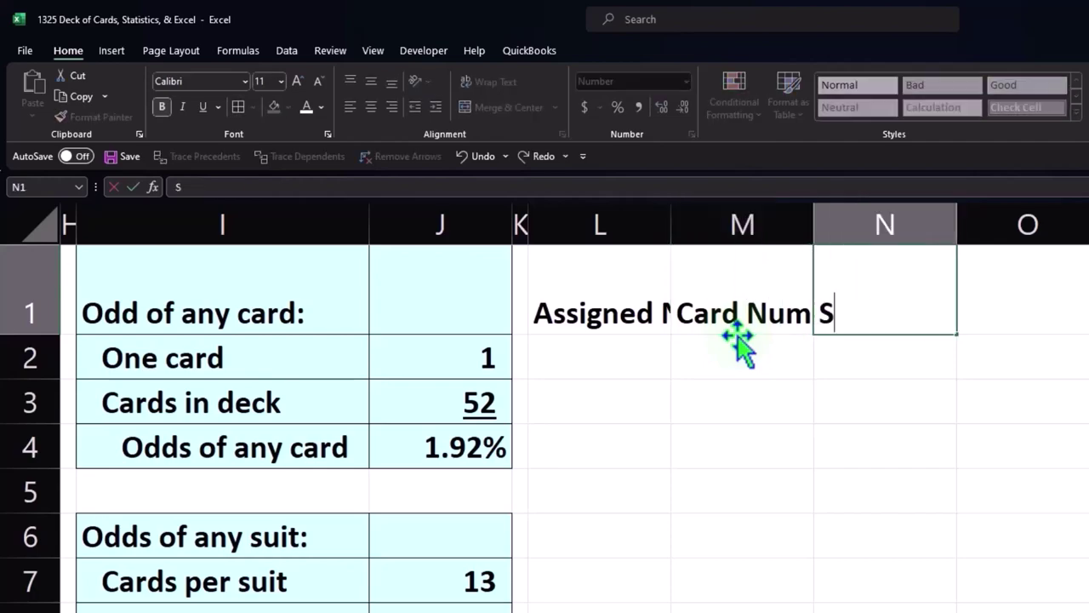
key(Return)
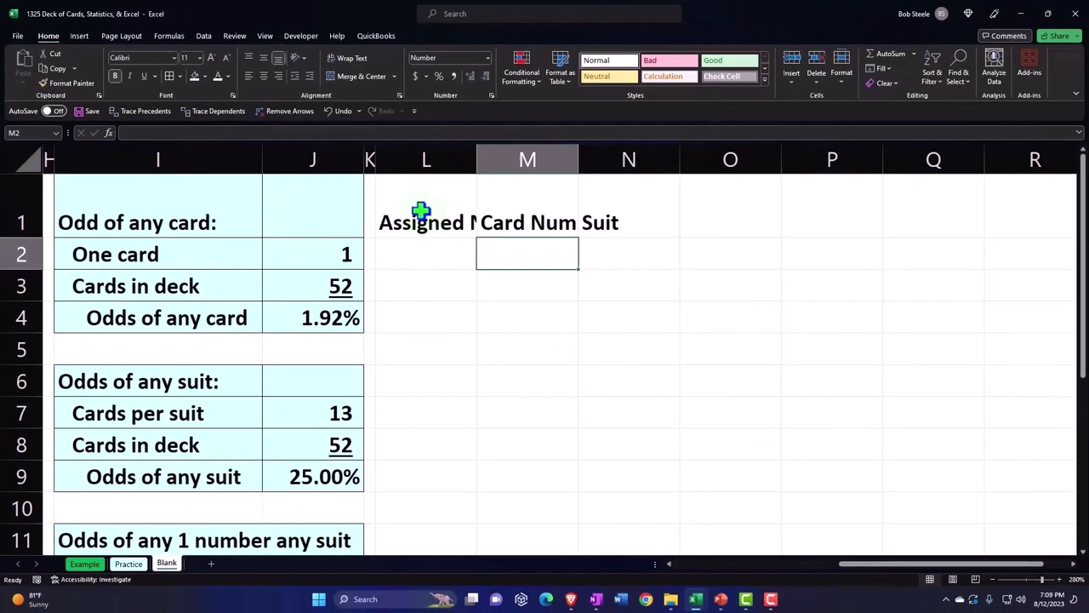
drag(421, 210, 602, 204)
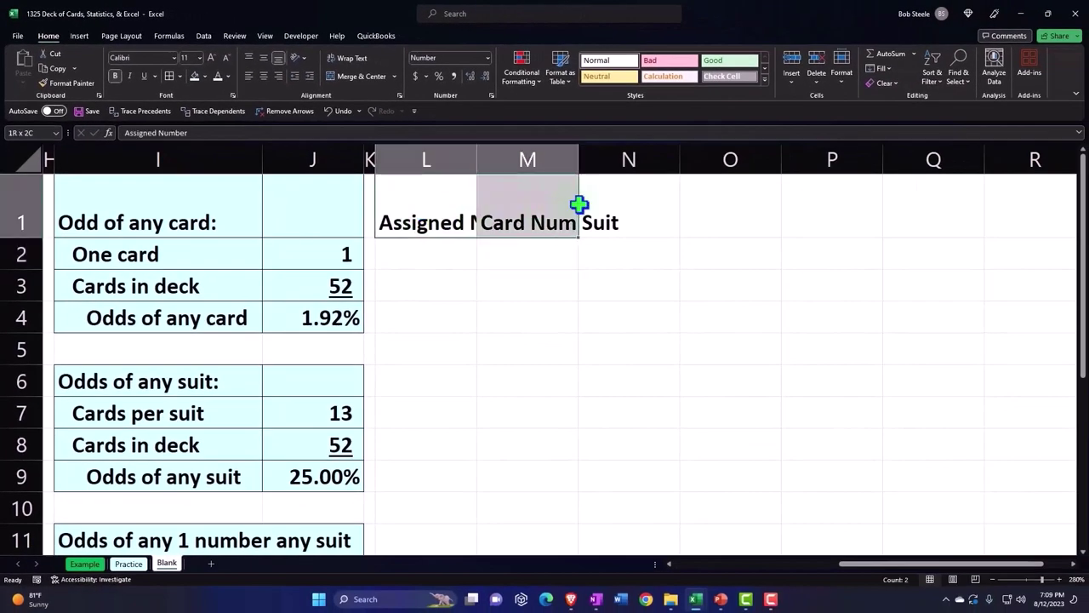
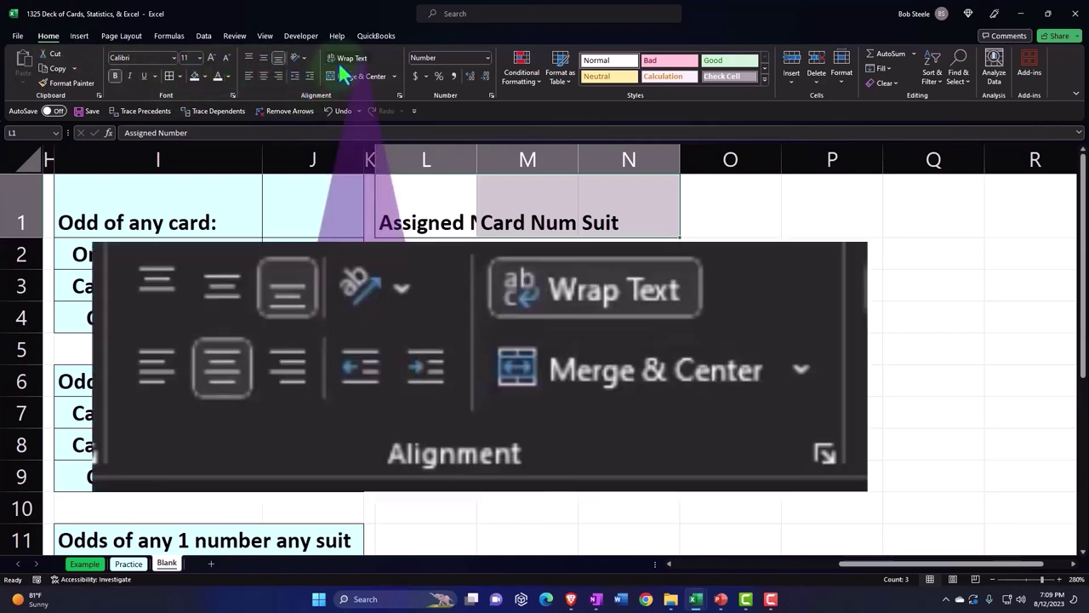
Wrap and centre the Assigned Number, Card Number and Suit headers in L1:N1, with a black fill
click(345, 59)
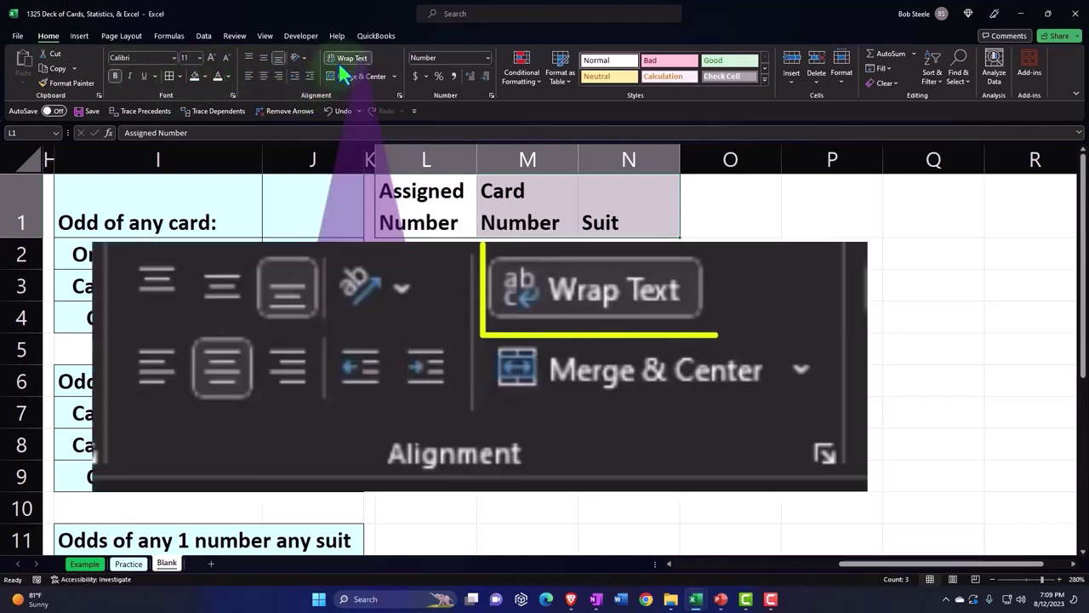
click(262, 76)
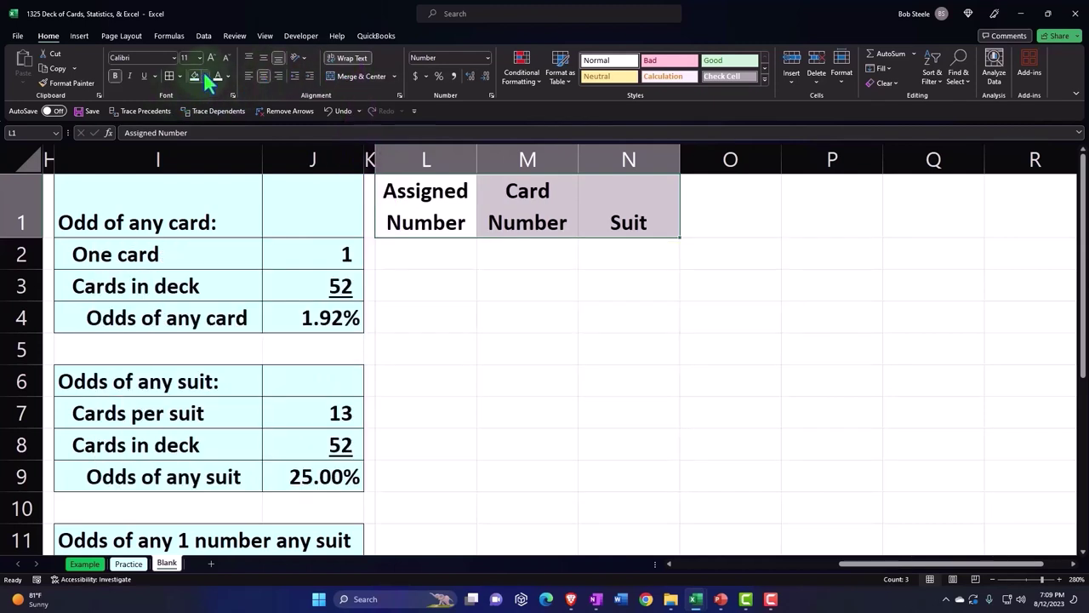
click(204, 75)
click(204, 108)
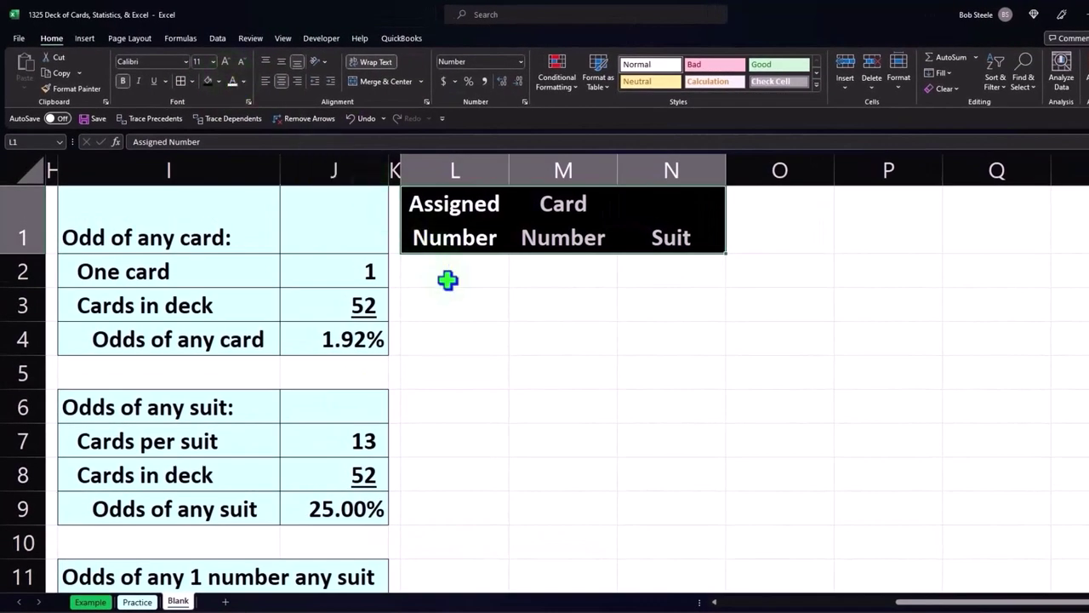
click(447, 278)
Enter 1 and 2 in M2:M3 and fill the card-number series down to row 14
click(565, 277)
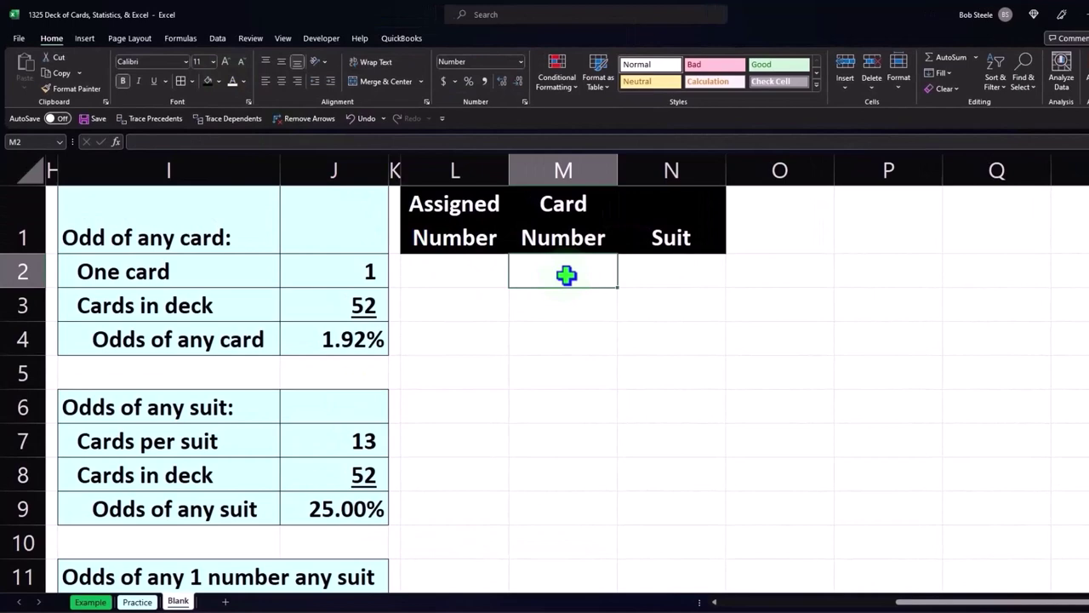
text(1)
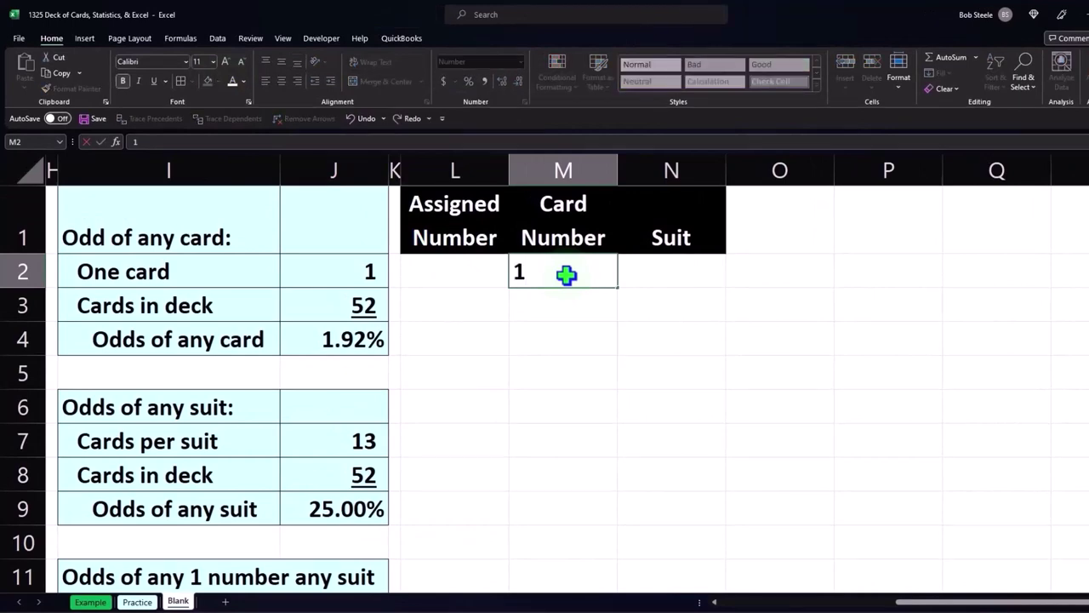
key(Return)
text(2)
key(Return)
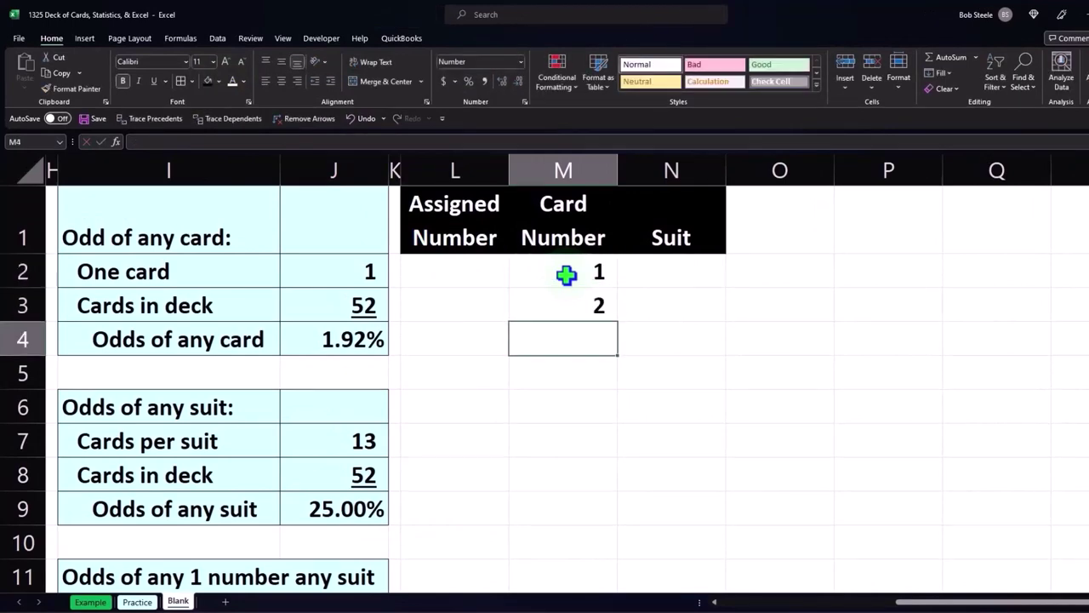
drag(565, 274, 571, 301)
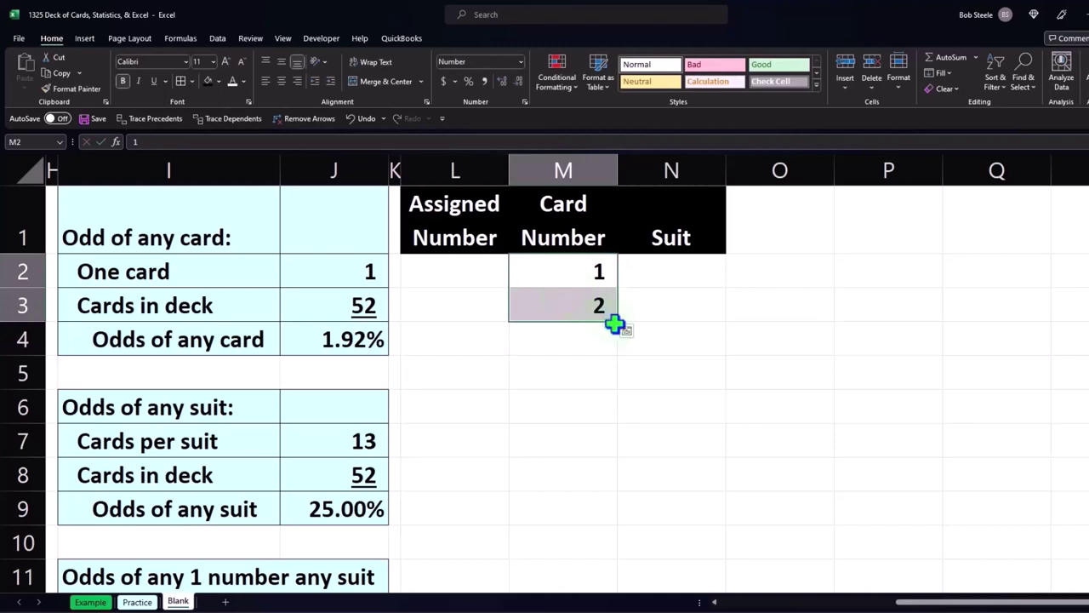
drag(621, 325, 611, 588)
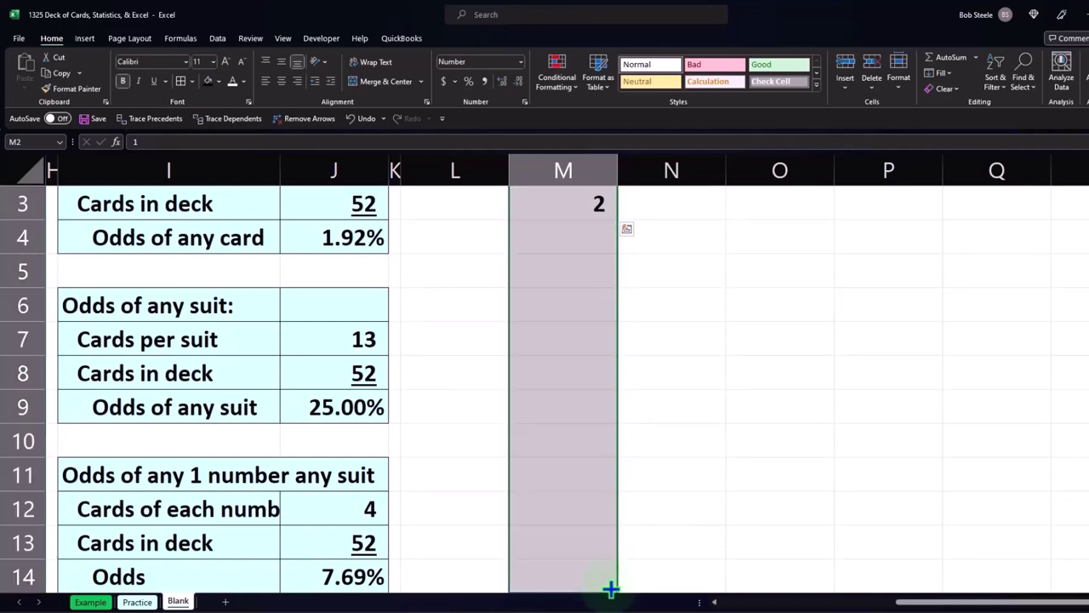
scroll(679, 475, up, 1)
Link N2 to the Spades heading with =C1 so it shows Spades
click(644, 260)
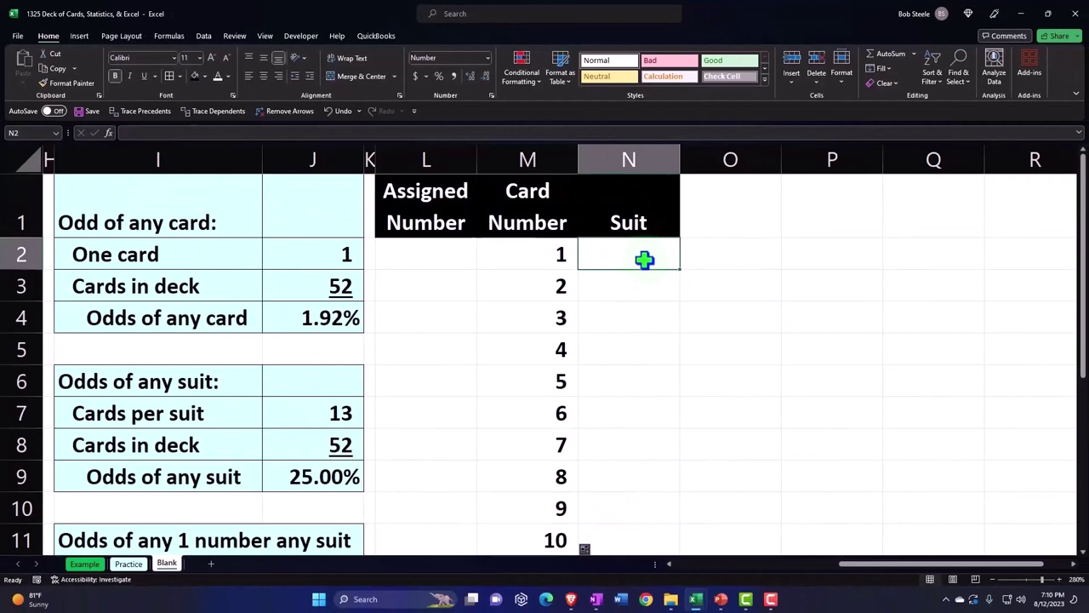
text(=)
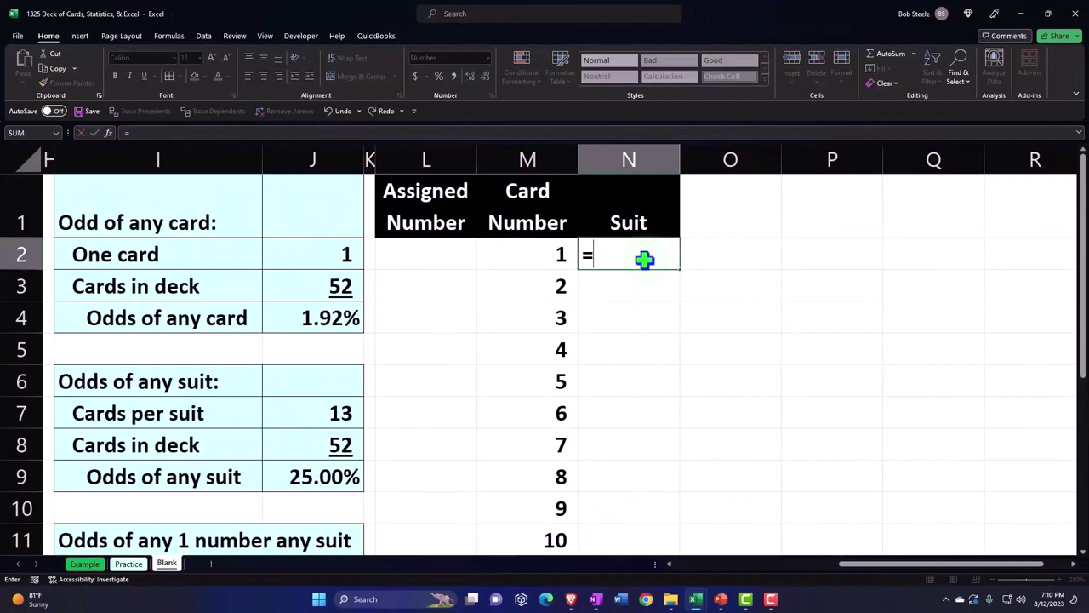
key(Left)
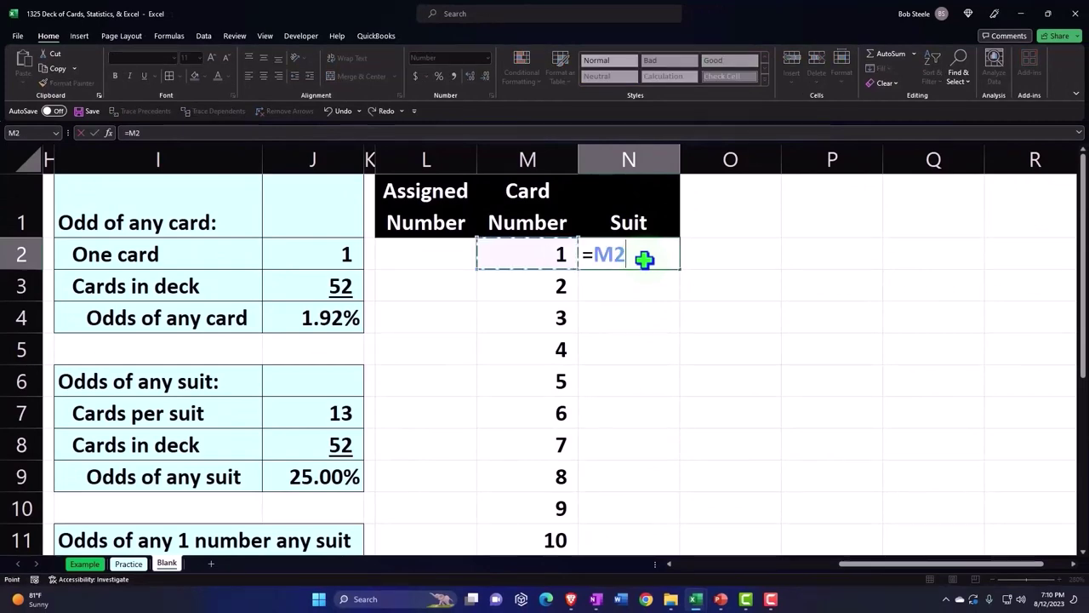
key(Left)
key(Left)
key(Left)
key(Left)
key(Left)
key(Left)
key(Right)
key(Up)
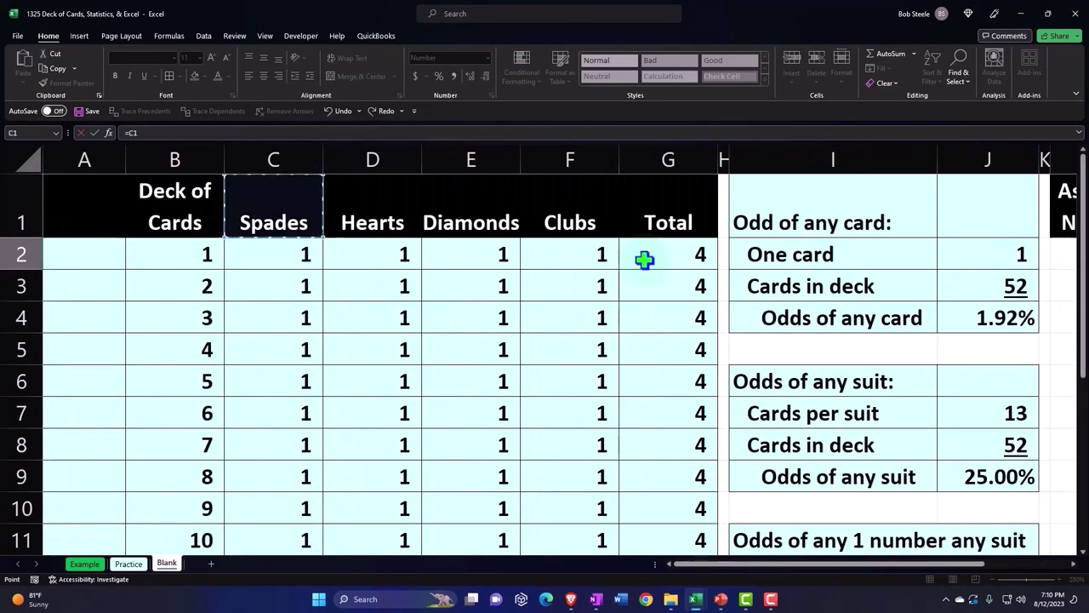
key(Return)
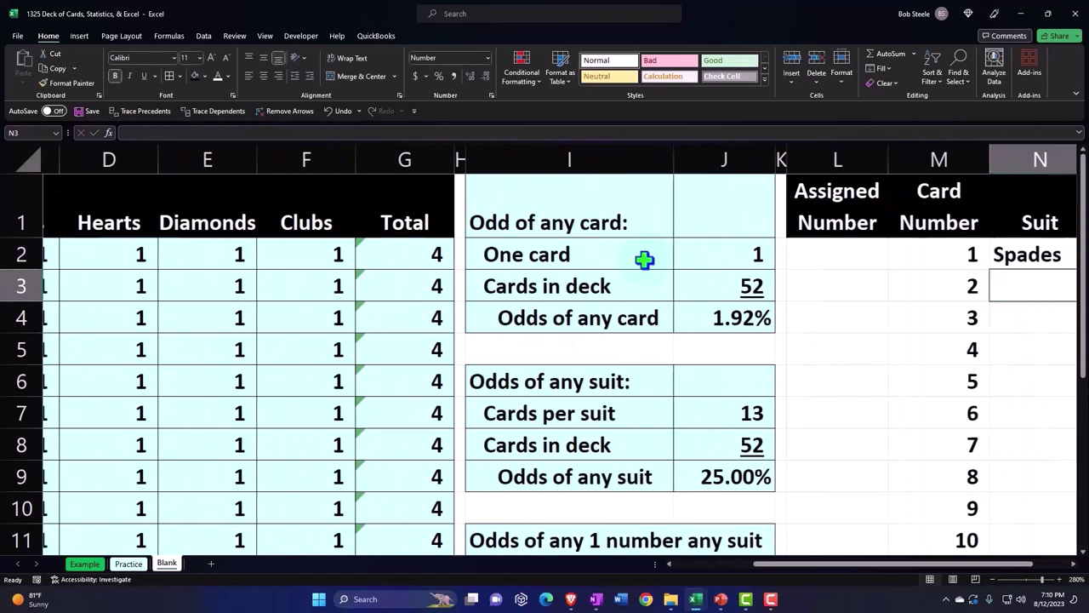
key(Up)
double_click(638, 260)
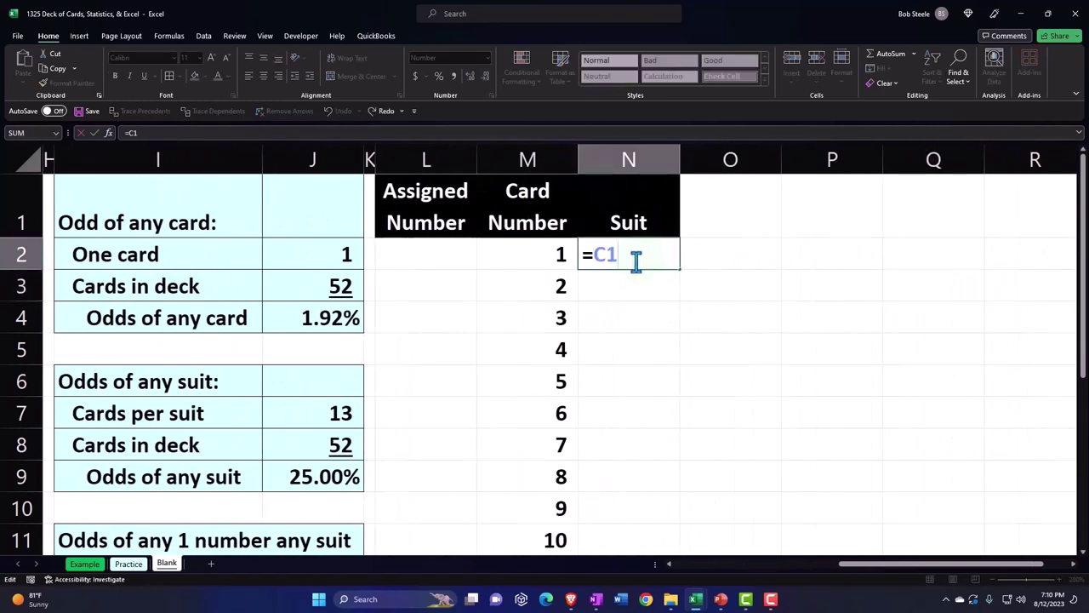
key(Return)
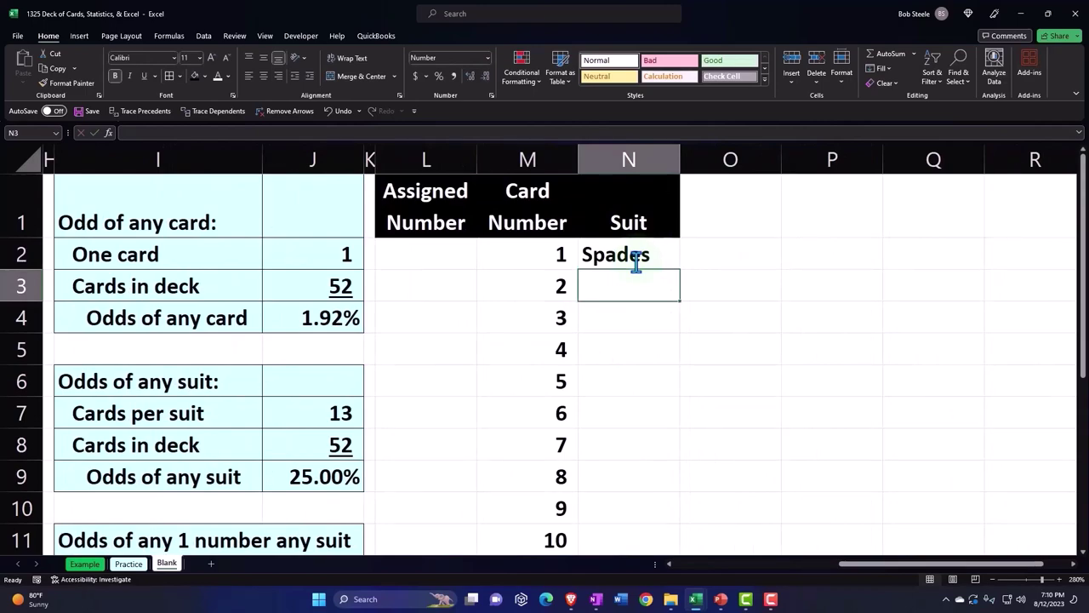
Enter =N2 in N3 and copy it down to N14 so every cell reads Spades
text(=)
click(636, 262)
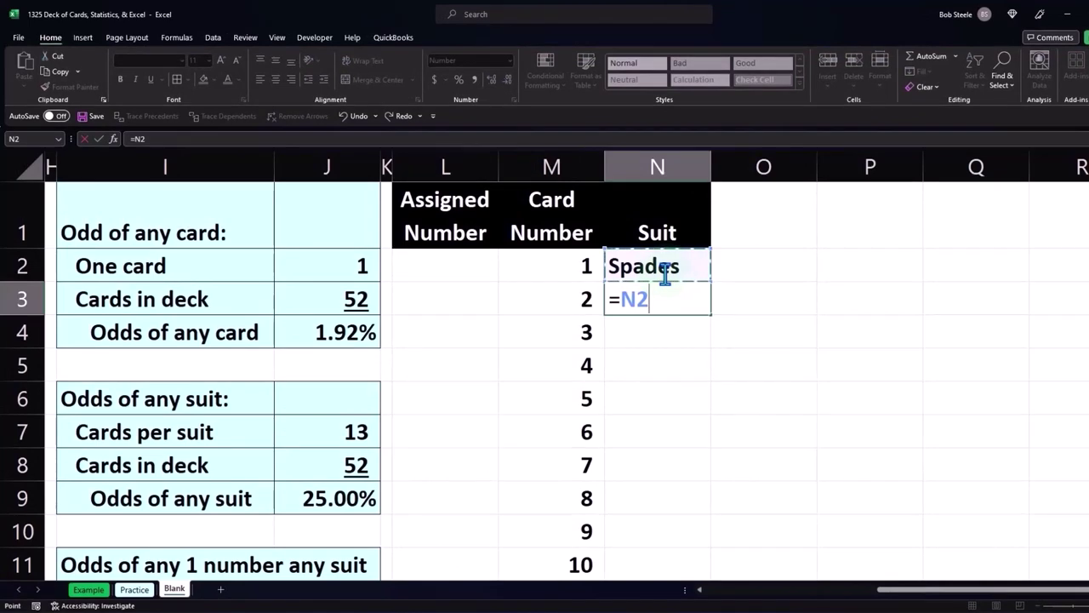
key(Return)
click(662, 287)
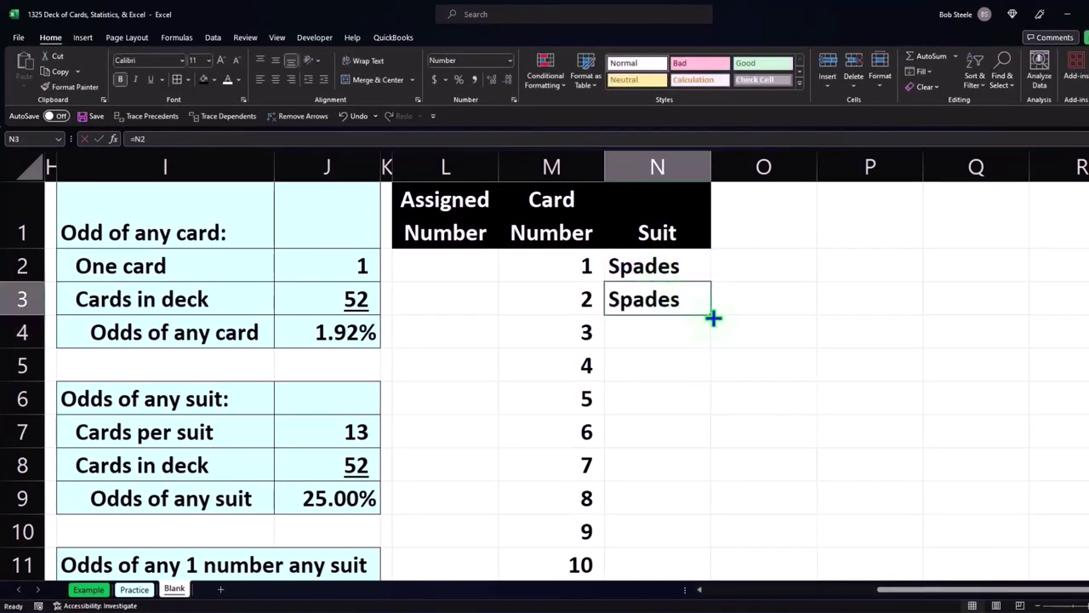
mouse_move(714, 318)
mouse_down()
mouse_move(701, 491)
mouse_move(685, 529)
mouse_up()
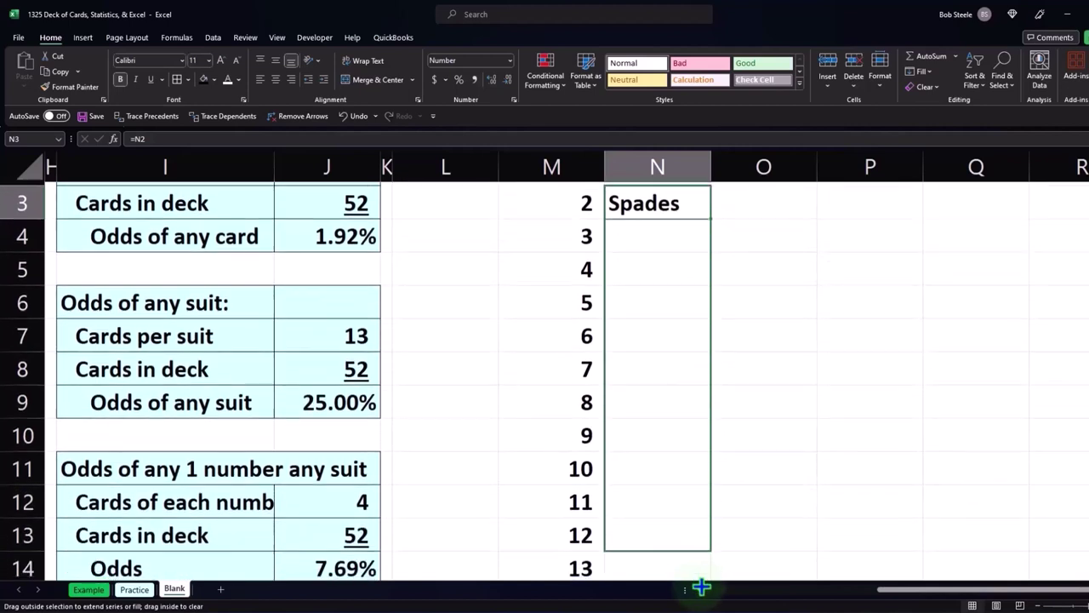
drag(685, 529, 681, 533)
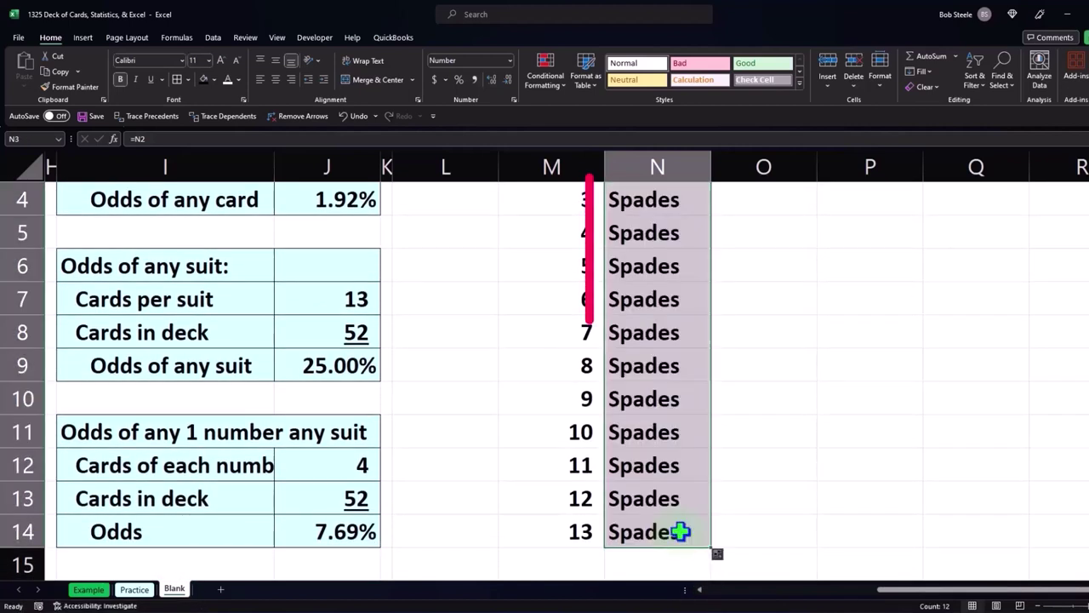
scroll(681, 532, up, 1)
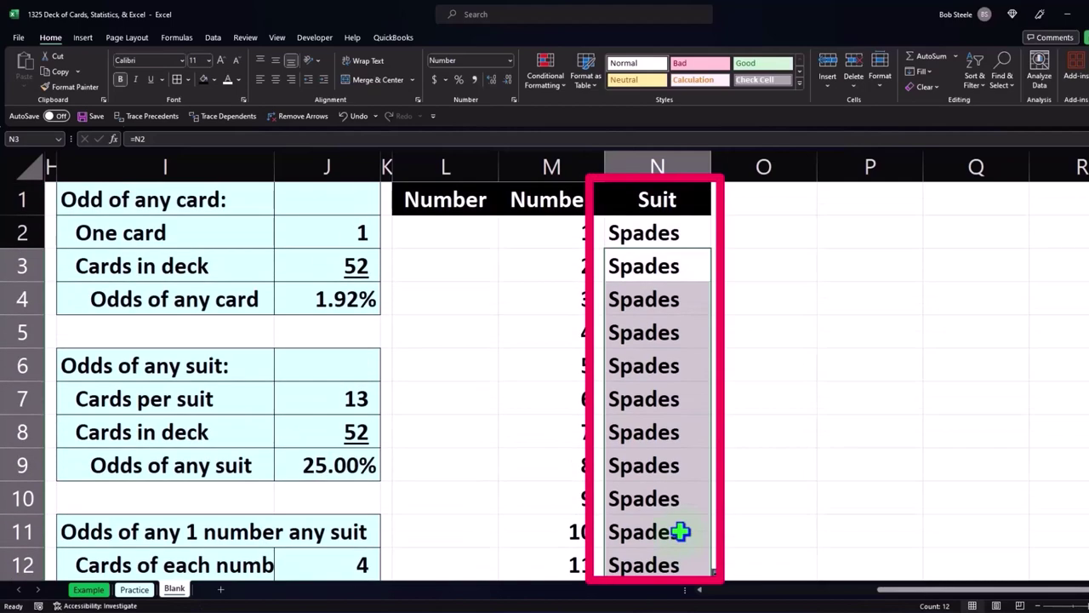
scroll(681, 532, down, 1)
drag(545, 467, 541, 513)
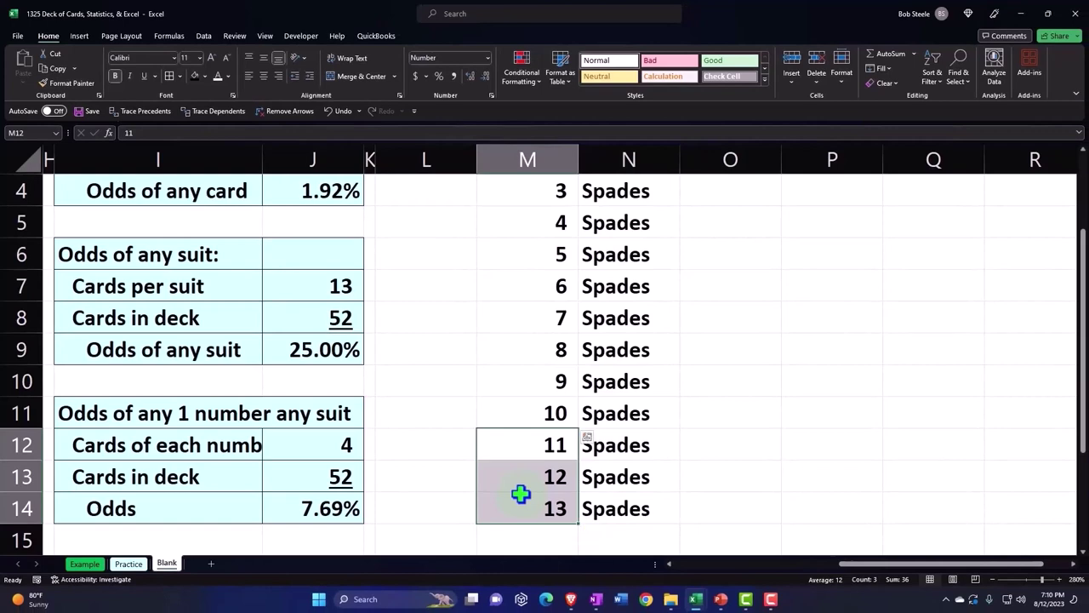
Number the next suit's cards 1 to 13 in column M, rows 15–27
scroll(523, 485, down, 1)
click(529, 445)
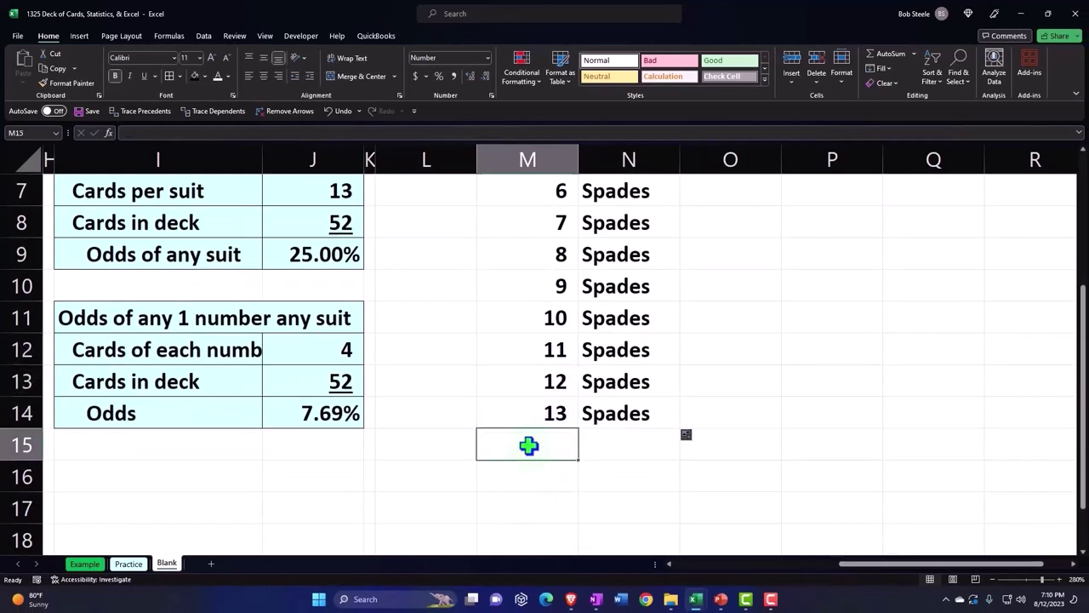
text(1)
key(Return)
text(2)
key(Return)
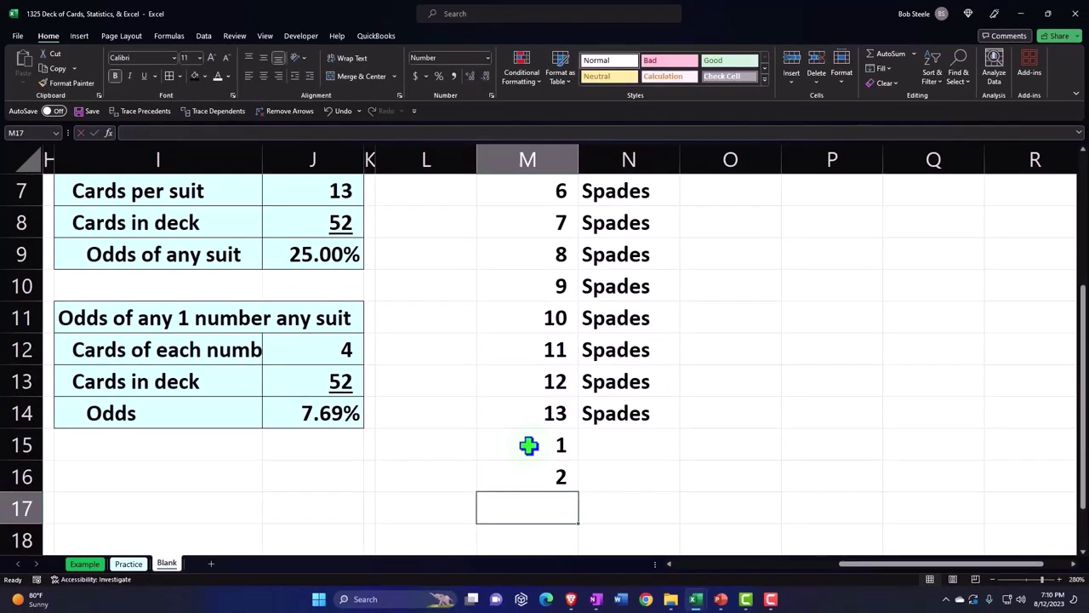
drag(528, 445, 527, 464)
scroll(527, 465, down, 2)
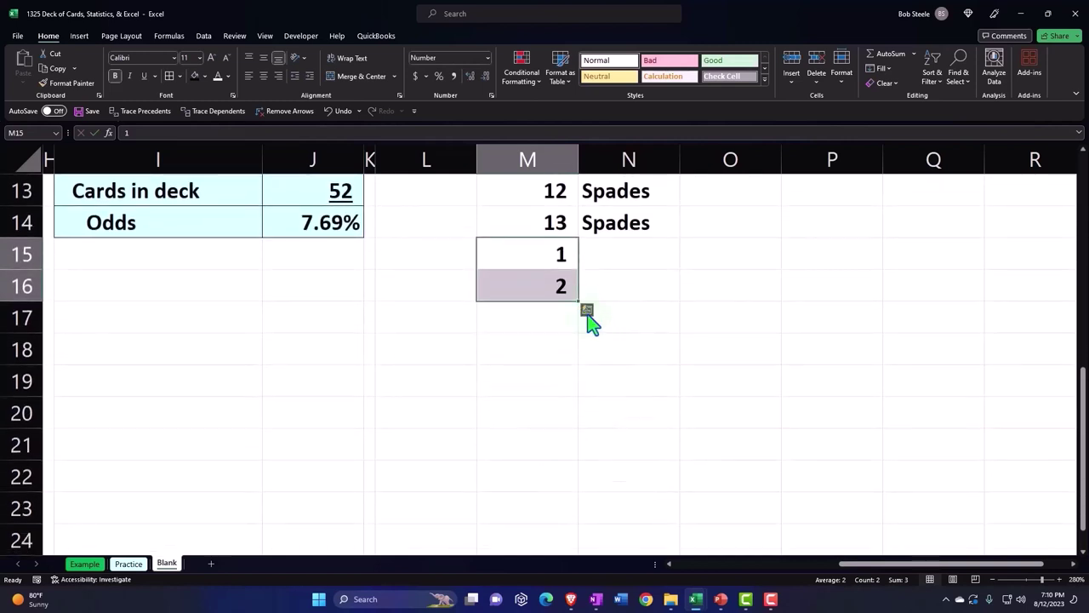
mouse_move(579, 302)
mouse_down()
mouse_move(561, 539)
mouse_move(544, 461)
mouse_up()
scroll(634, 459, up, 4)
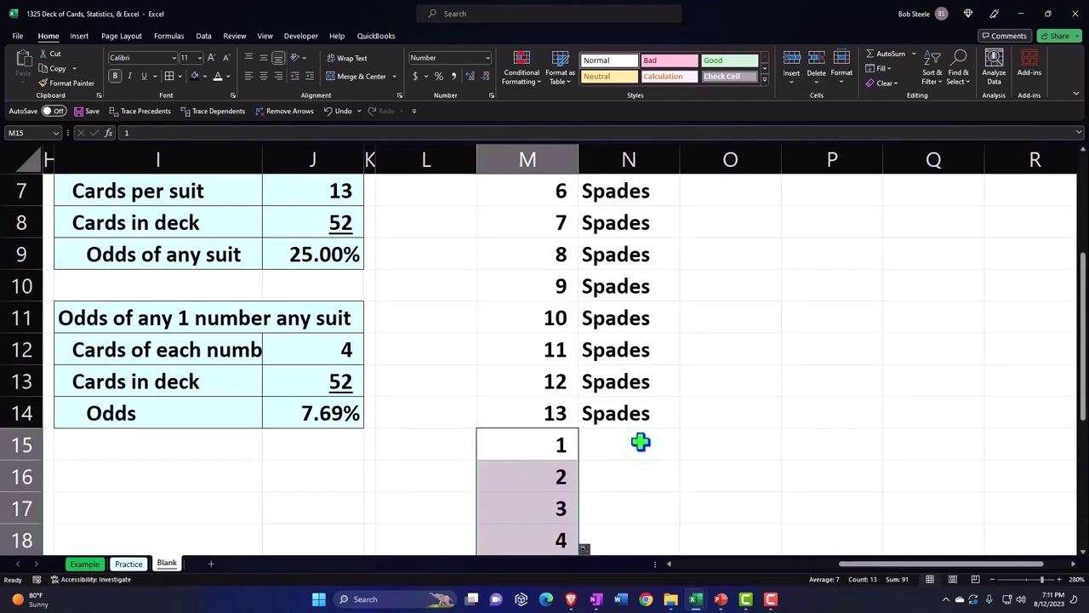
Link N15 to the Hearts heading in the card table so it shows Hearts
click(627, 451)
text(=)
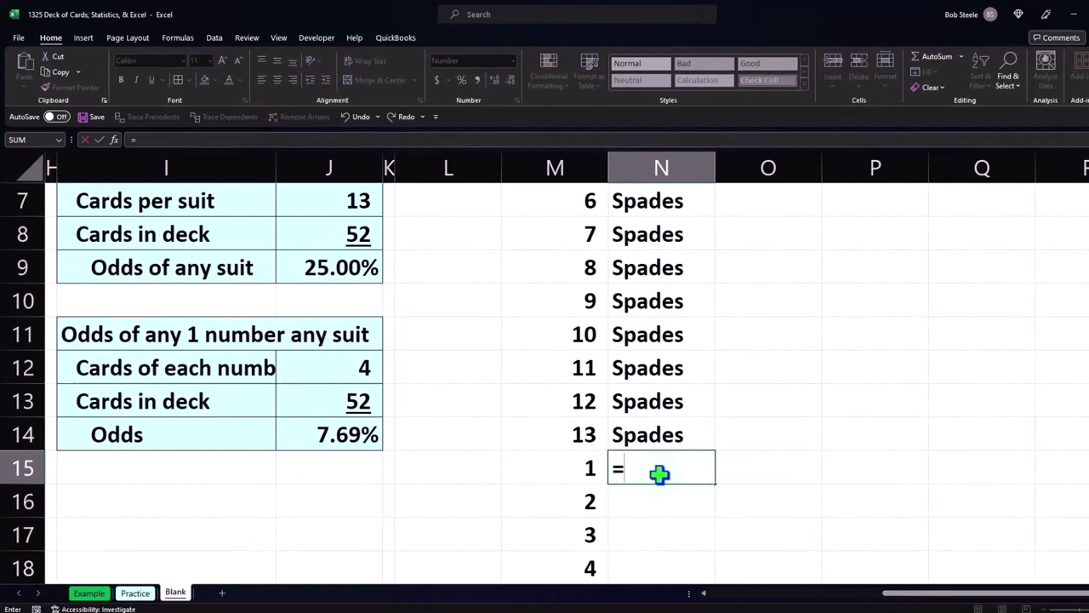
key(Left)
key(Home)
key(Up)
key(Up)
key(Up)
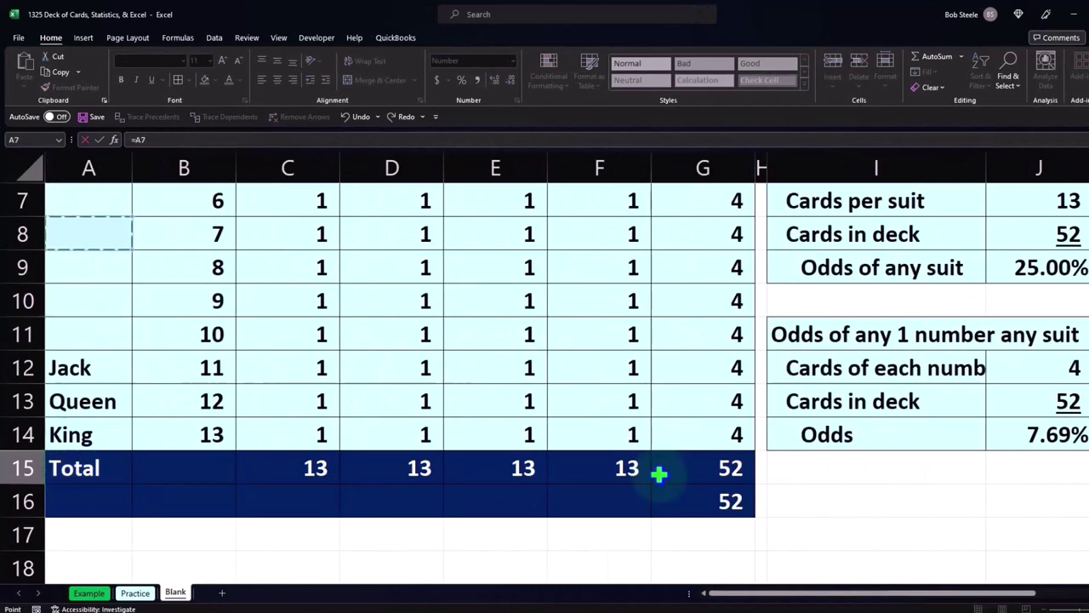
key(Up)
key(Up)
key(Up)
key(Right)
key(Right)
key(Right)
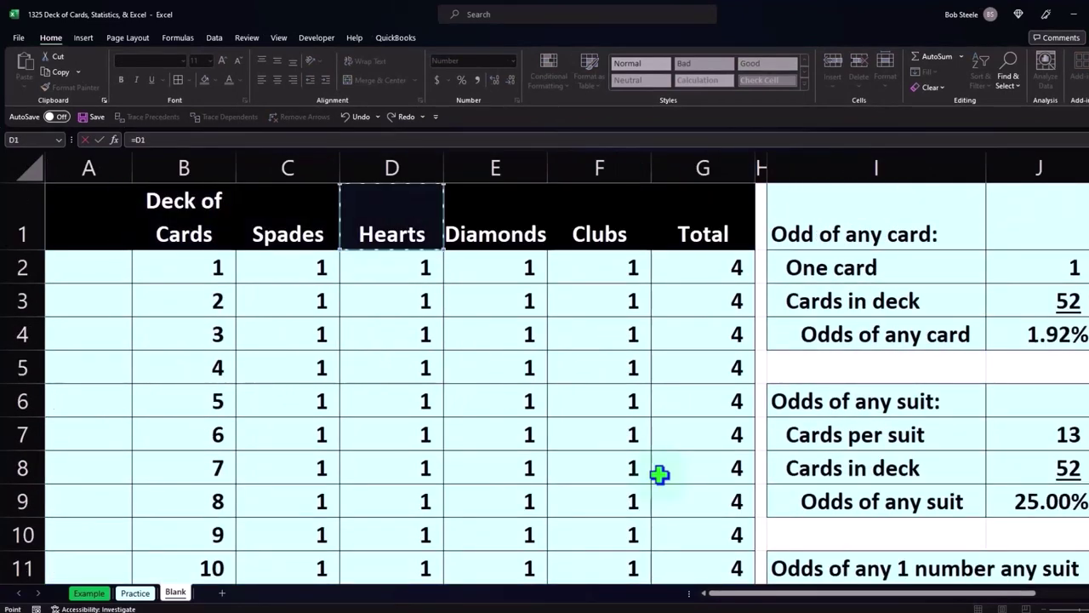
key(Return)
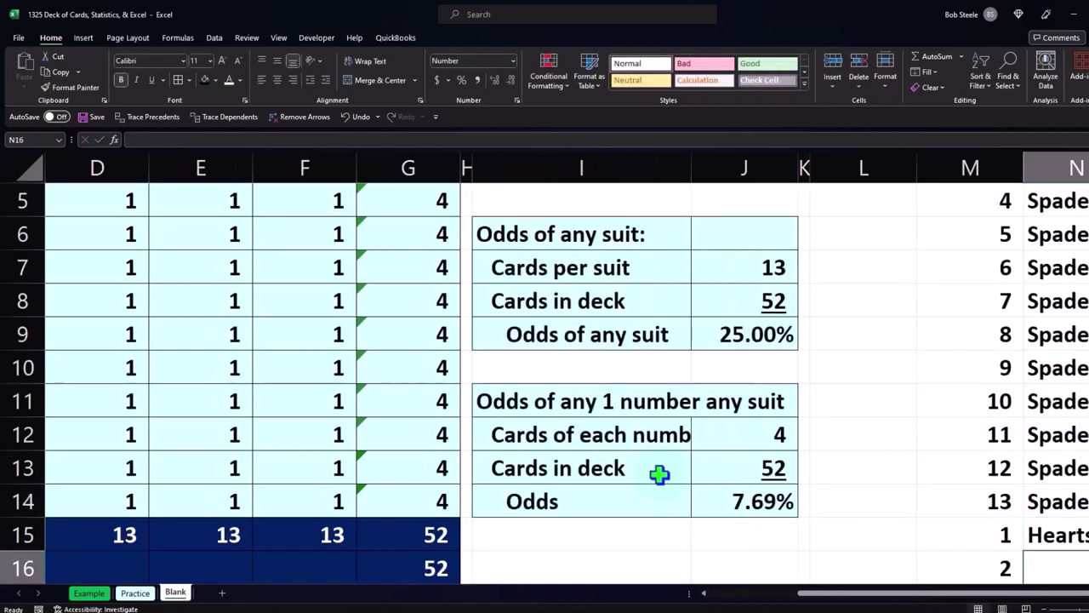
key(Right)
key(Up)
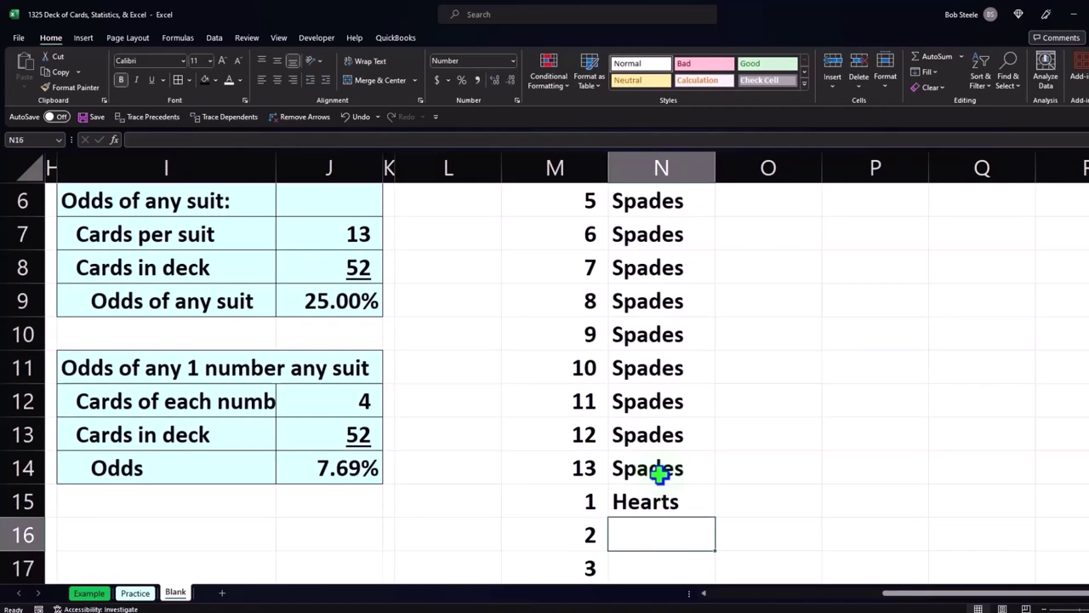
Enter =N15 in N16 and copy Hearts down through N27
text(=)
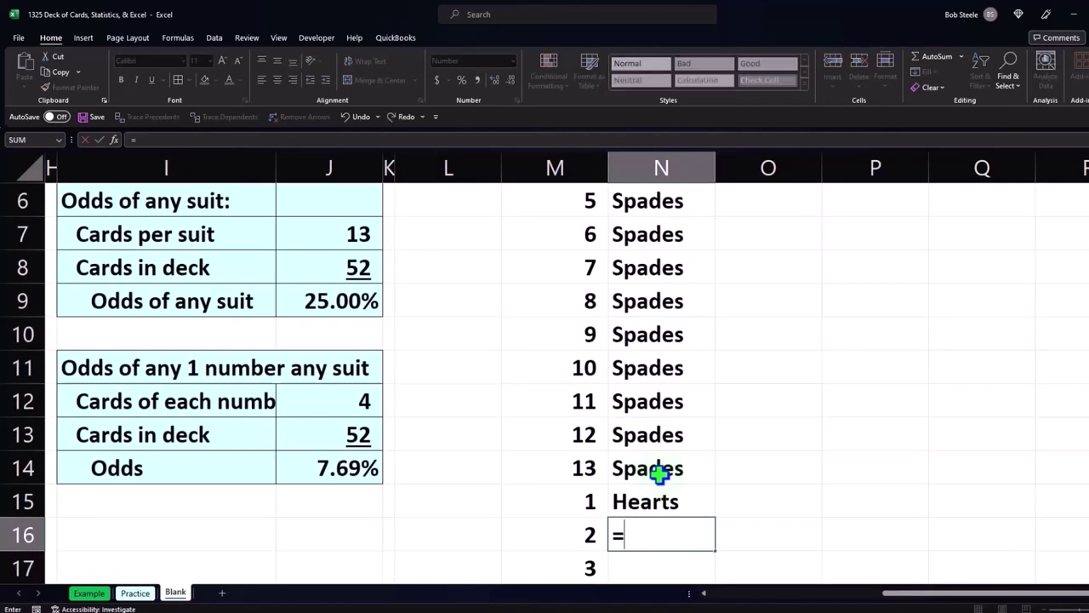
key(Up)
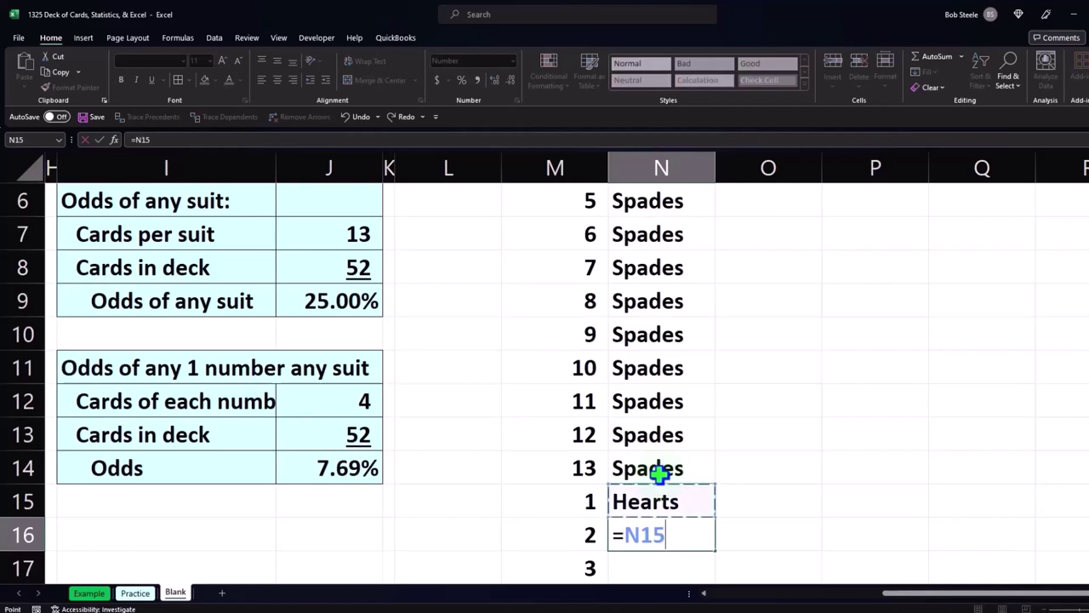
key(Return)
scroll(817, 472, down, 2)
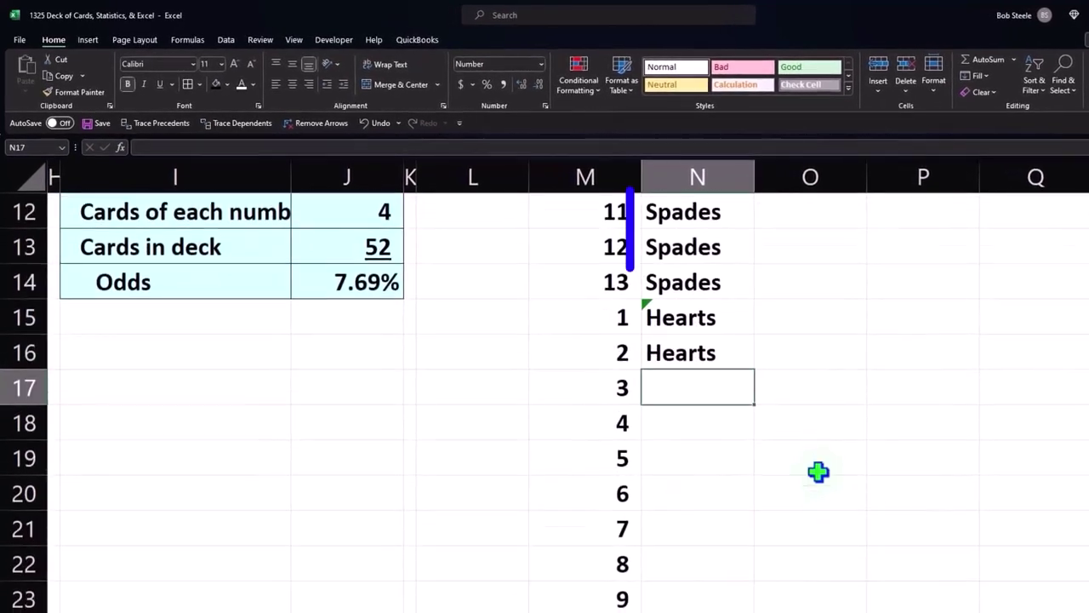
click(723, 360)
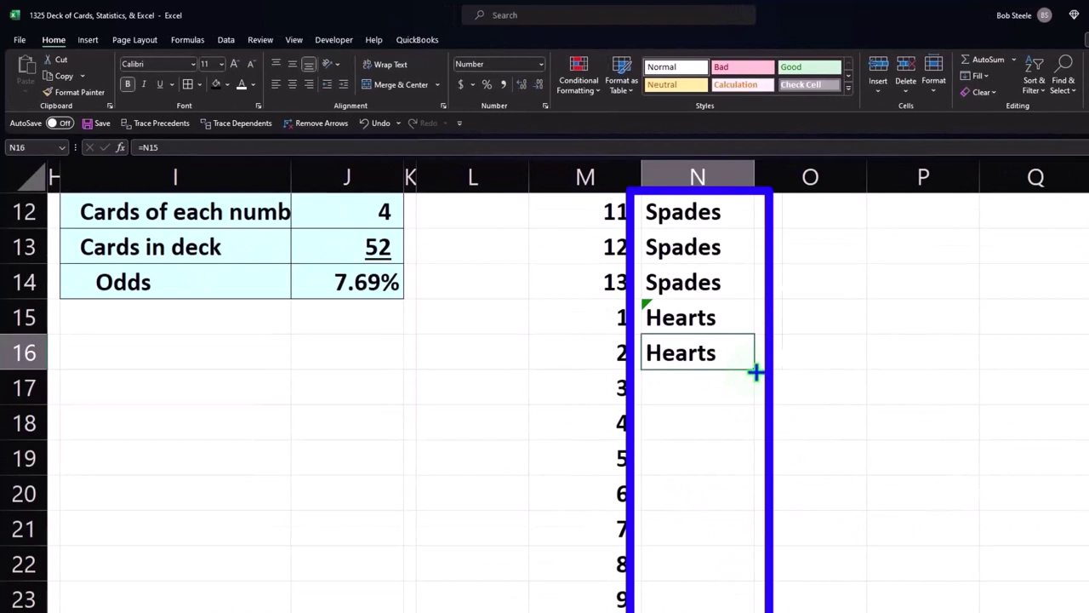
drag(755, 372, 755, 606)
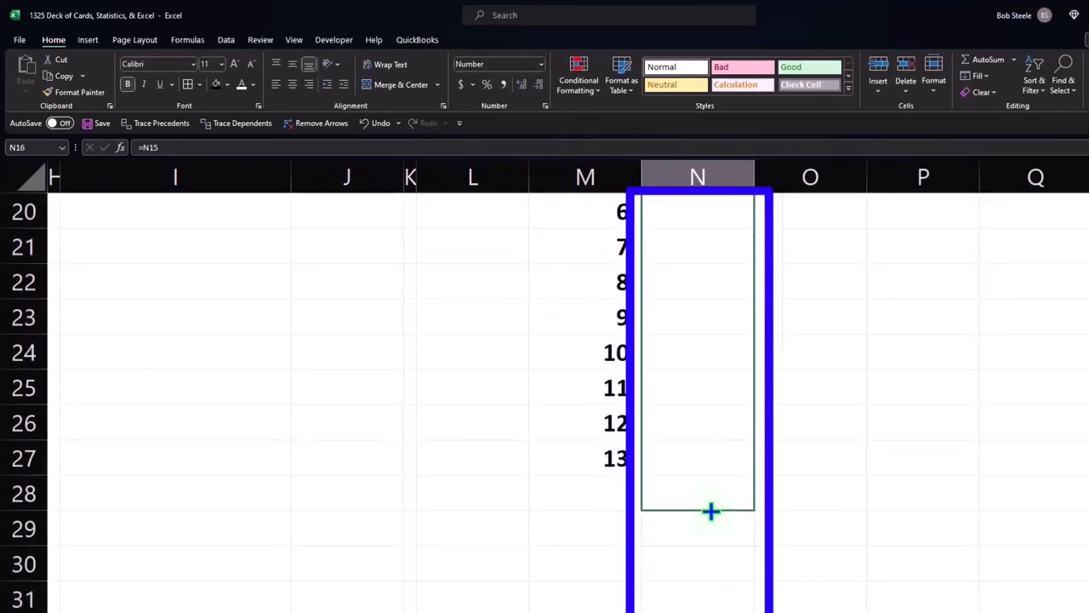
drag(755, 606, 707, 484)
Enter 1 and 2 in M28:M29 and extend the series to 13 at M40
click(588, 494)
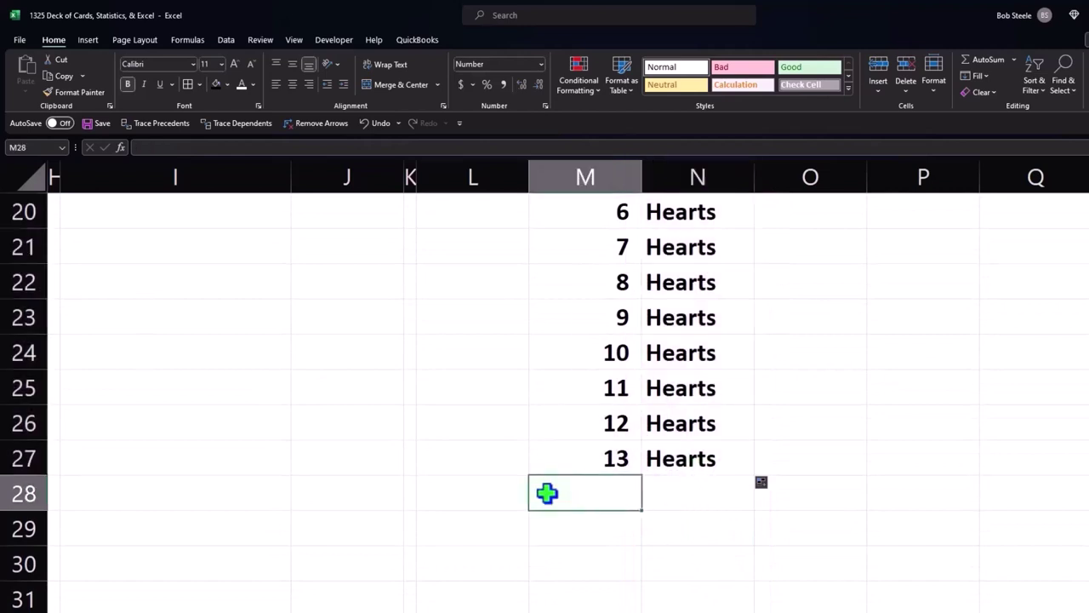
text(1)
key(Return)
text(2)
key(Return)
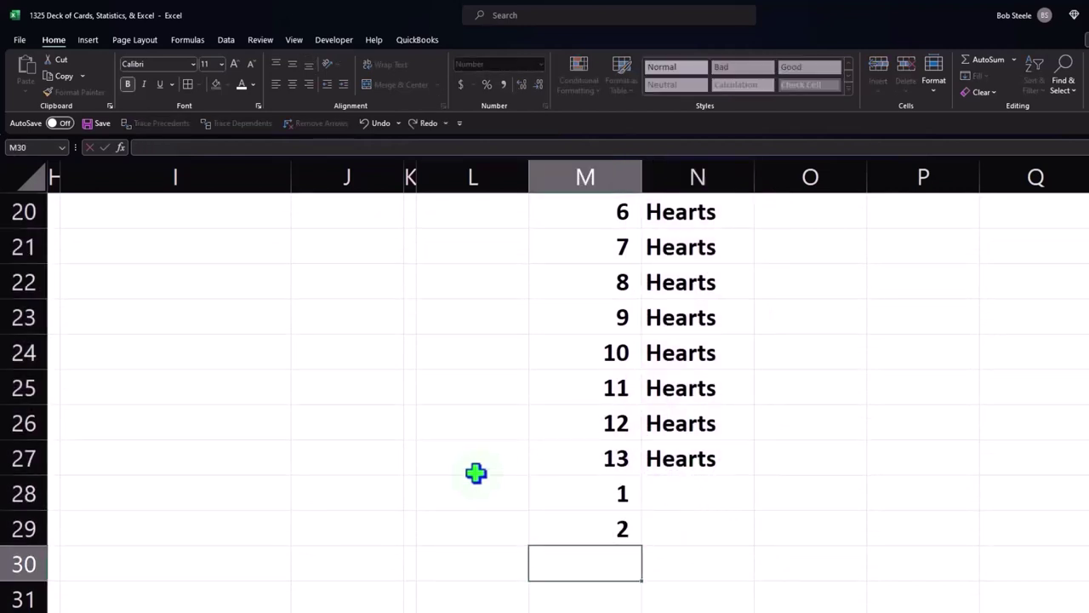
drag(570, 494, 570, 523)
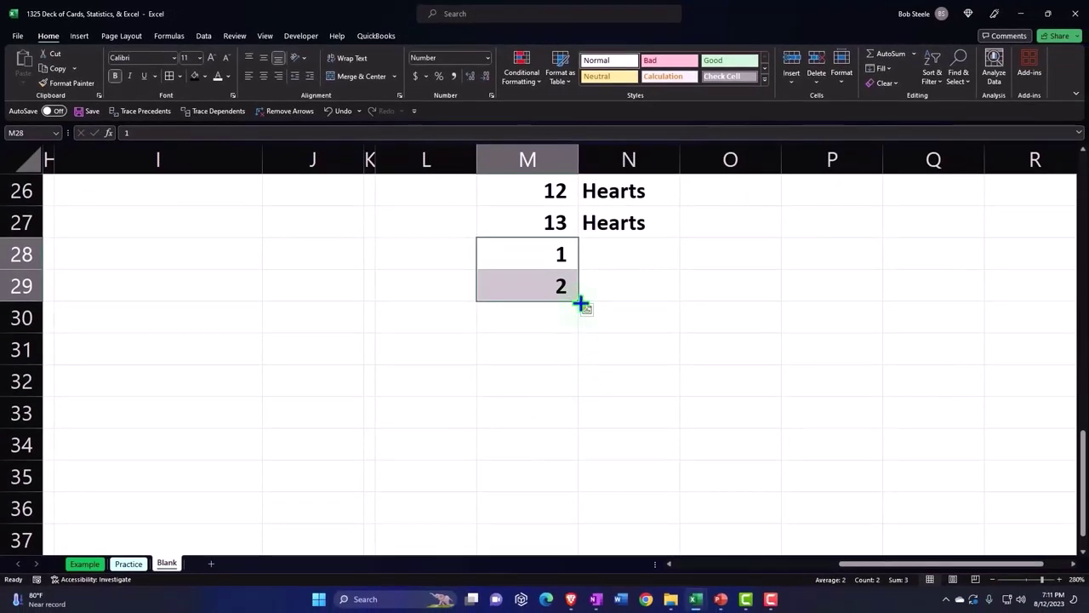
drag(580, 304, 570, 562)
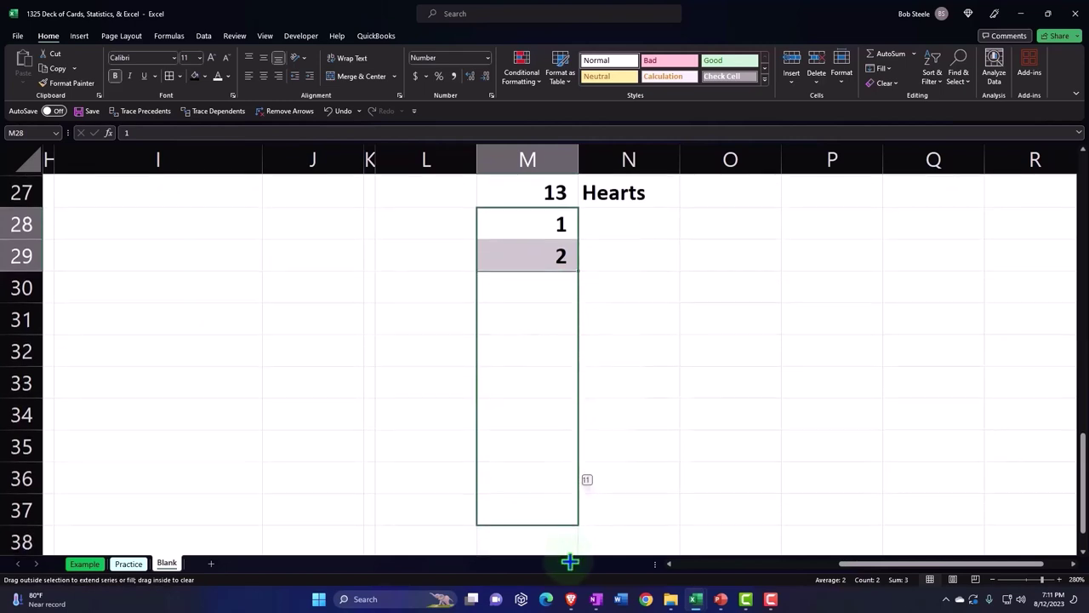
drag(570, 561, 566, 457)
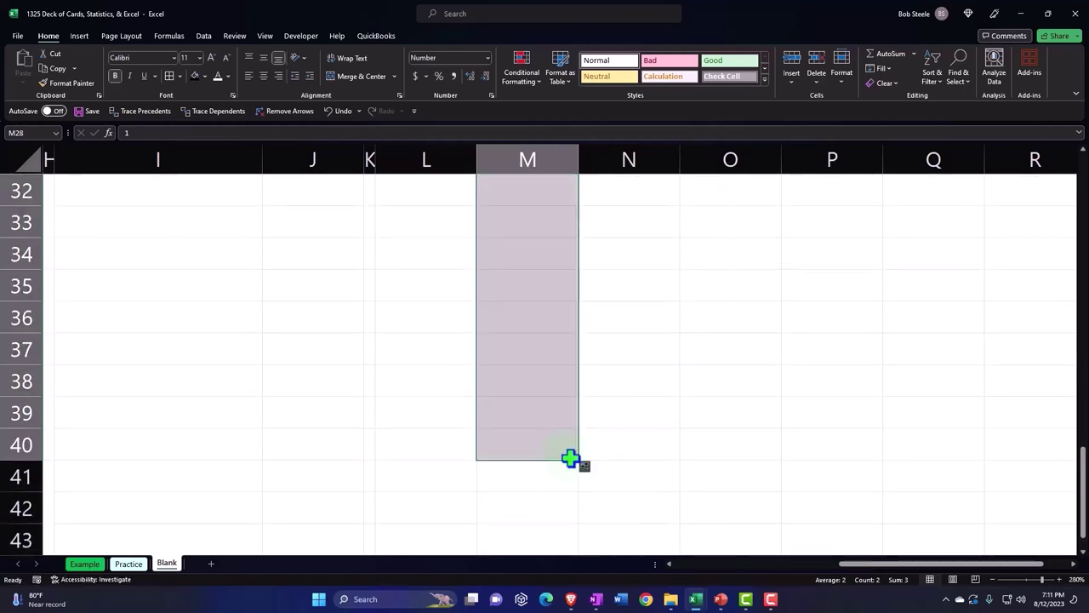
scroll(627, 436, up, 3)
Link N28 to the Diamonds header with =E1
click(626, 349)
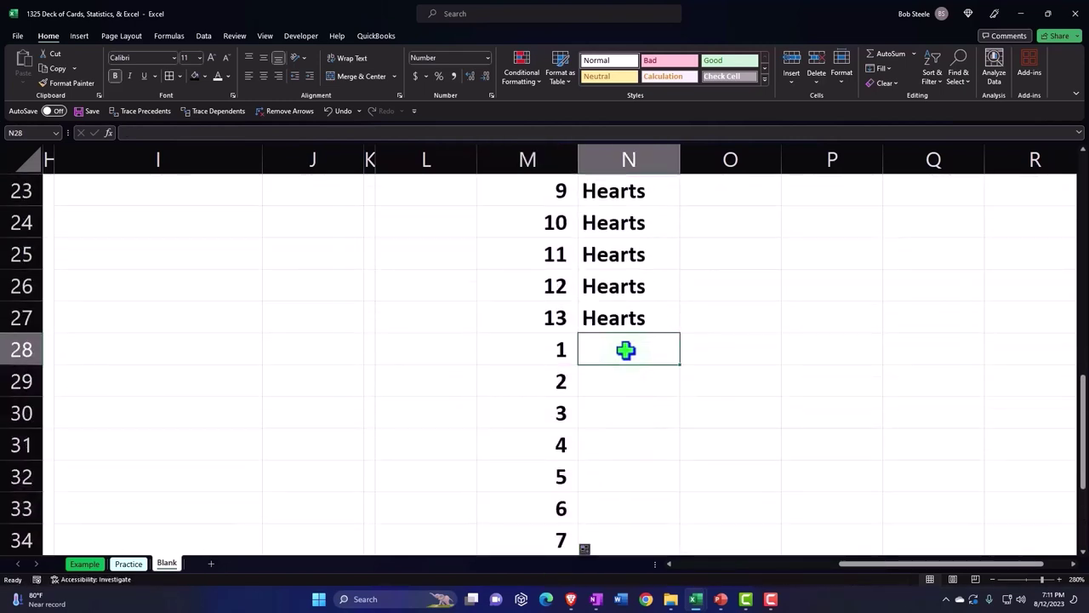
text(=)
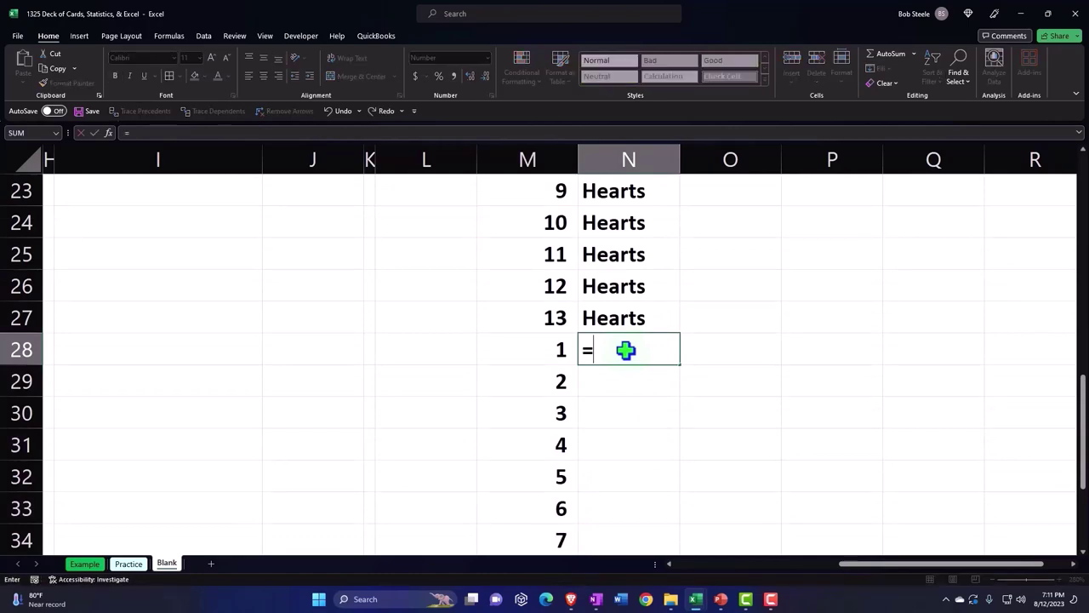
key(Left)
key(ctrl+Left)
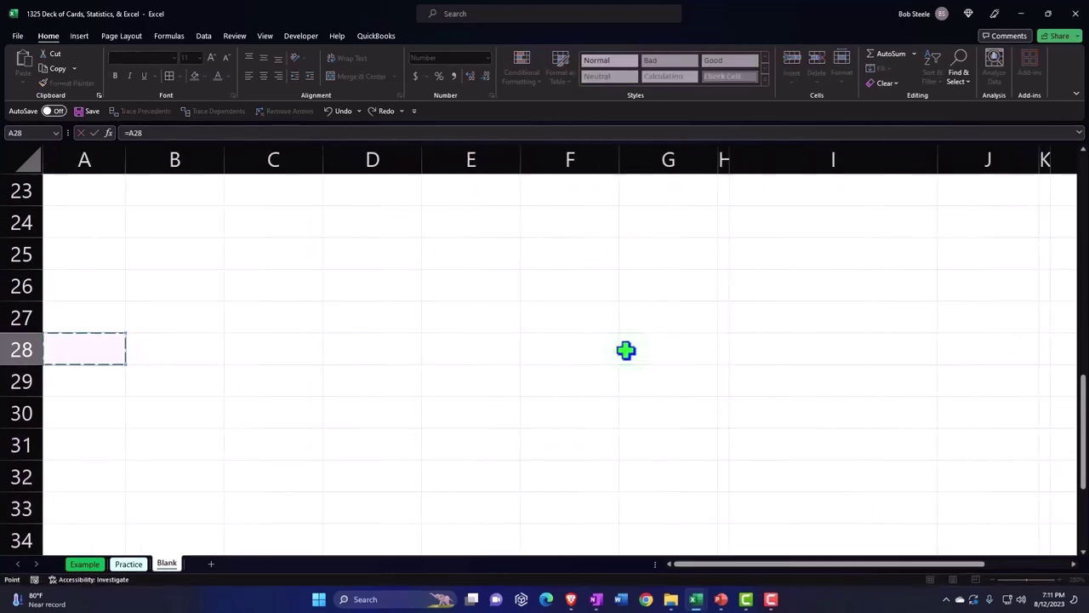
key(Up)
key(Up)
key(Up)
key(Up)
key(Up)
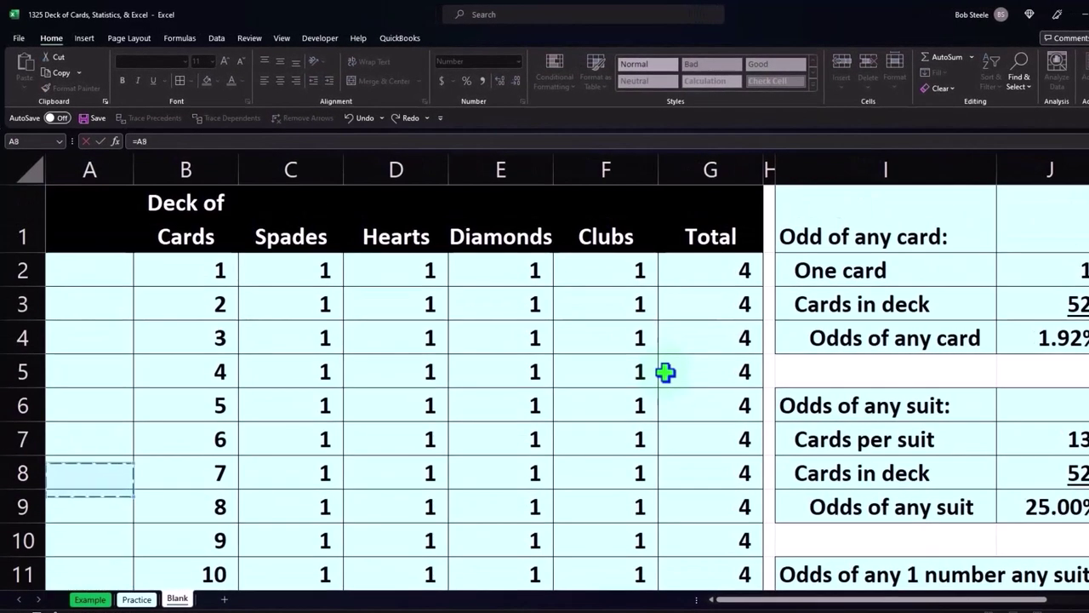
key(Up)
key(Up)
key(Right)
key(Right)
key(Right)
key(Up)
key(Up)
key(Up)
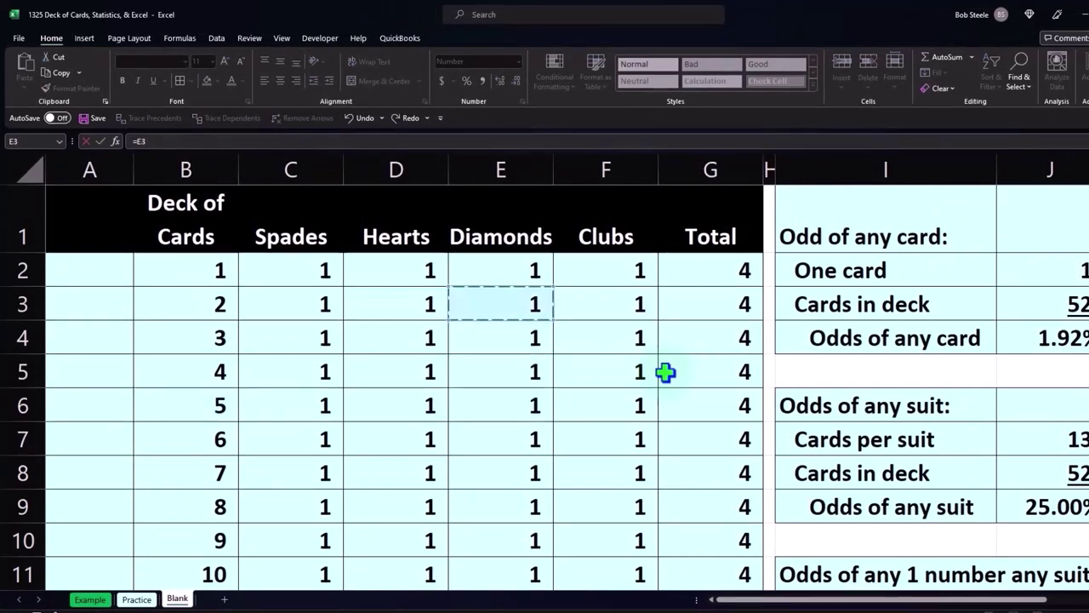
key(Up)
key(Up)
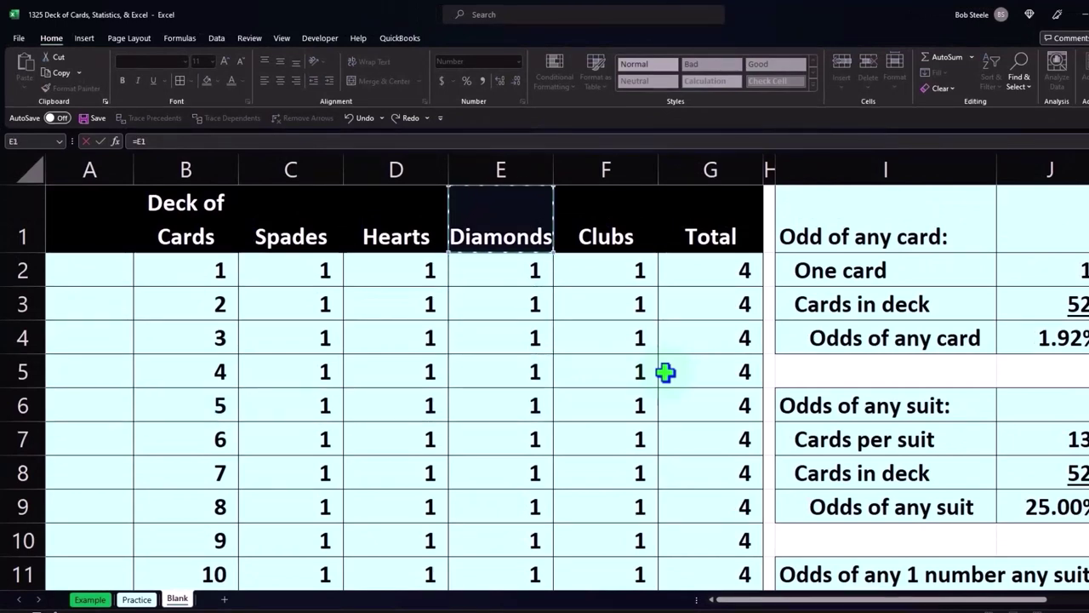
key(Return)
key(Right)
key(Right)
key(Right)
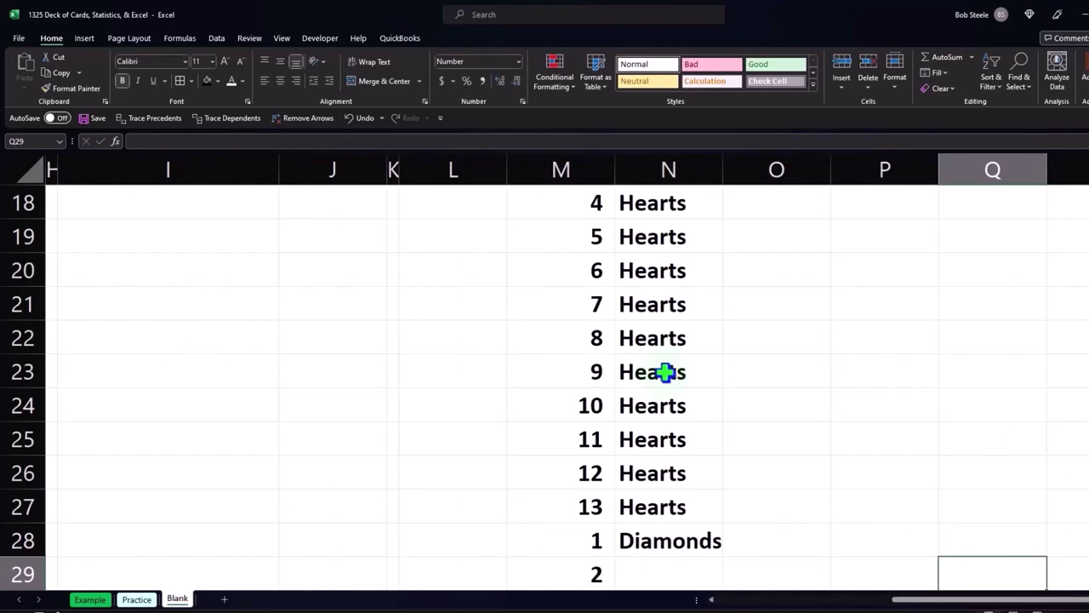
scroll(666, 372, down, 2)
Enter =N28 in N29 and copy Diamonds down through N40
click(679, 372)
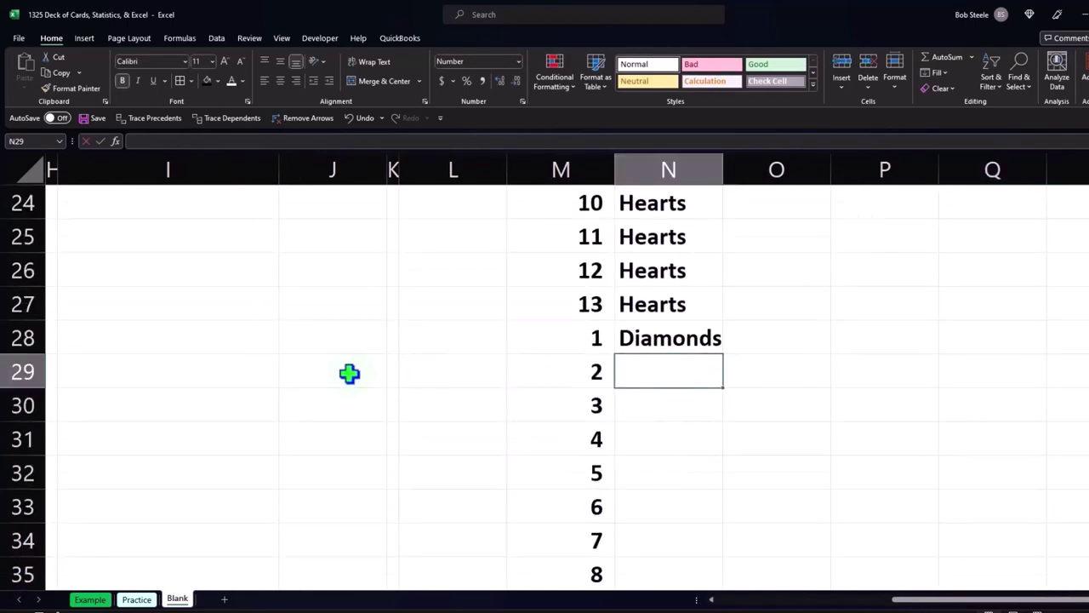
text(=)
key(Up)
key(Return)
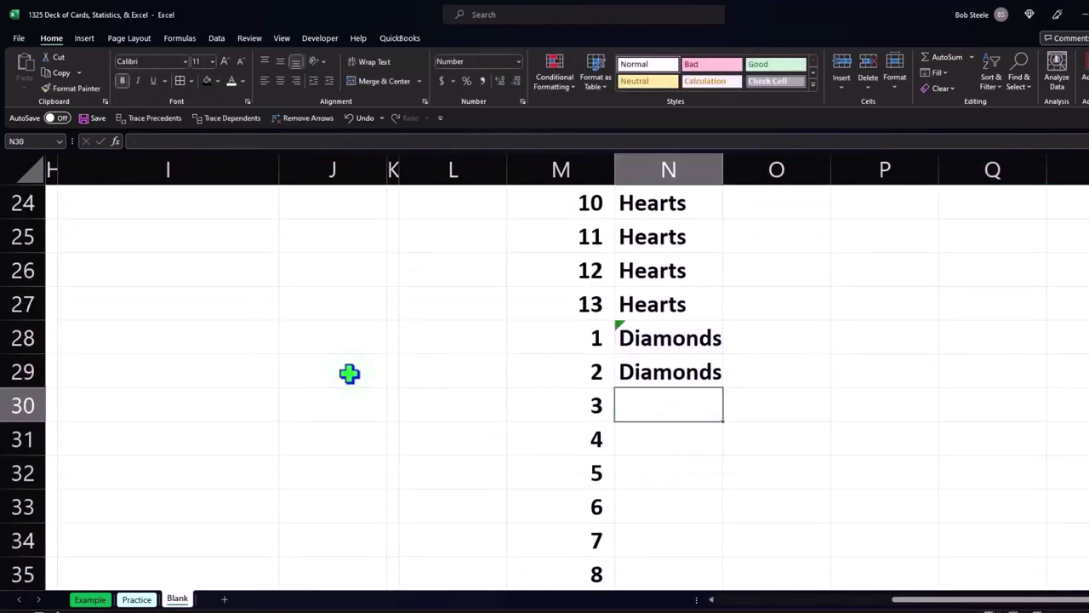
click(705, 382)
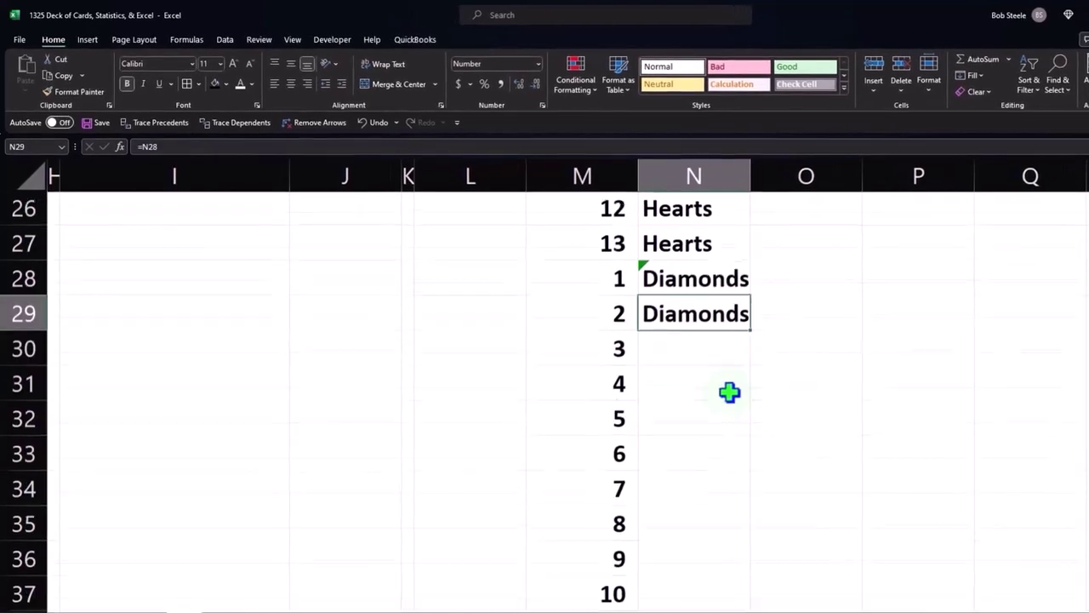
scroll(729, 392, down, 1)
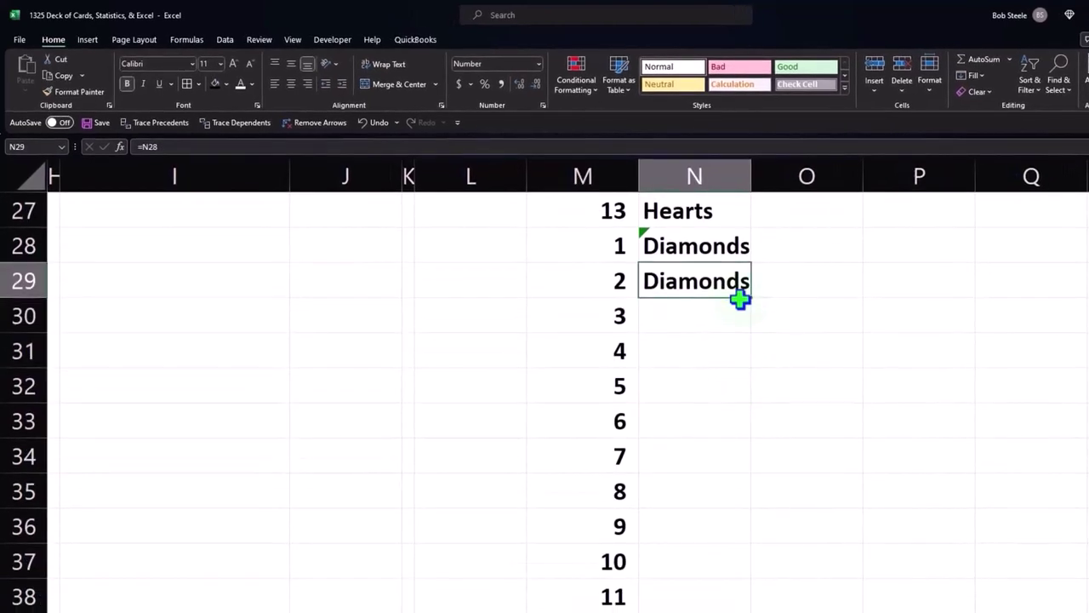
mouse_move(750, 297)
mouse_down()
mouse_move(716, 579)
mouse_move(698, 566)
mouse_up()
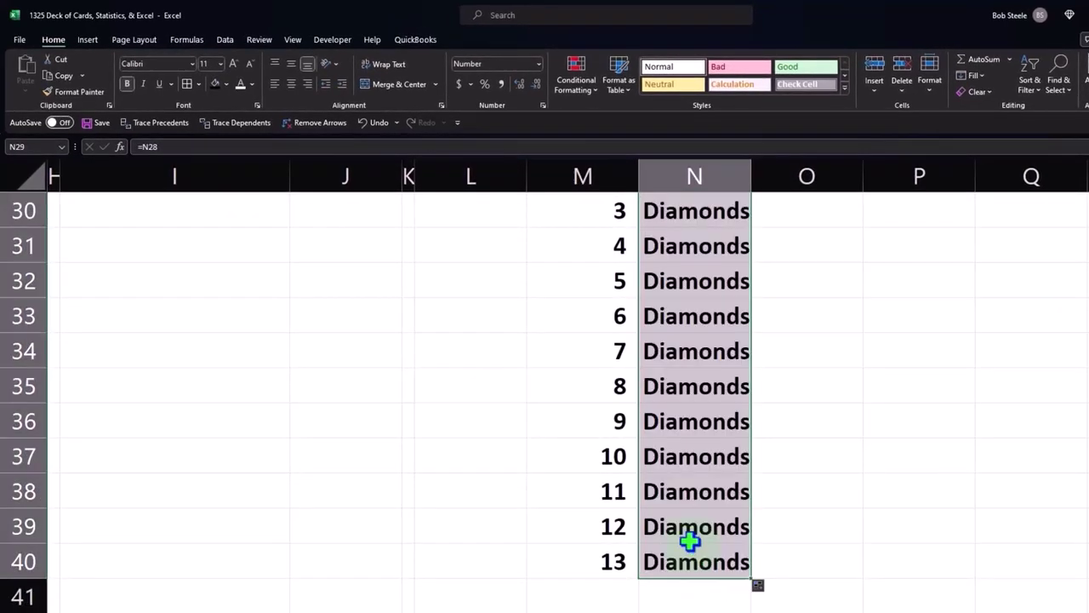
click(625, 587)
scroll(625, 570, down, 2)
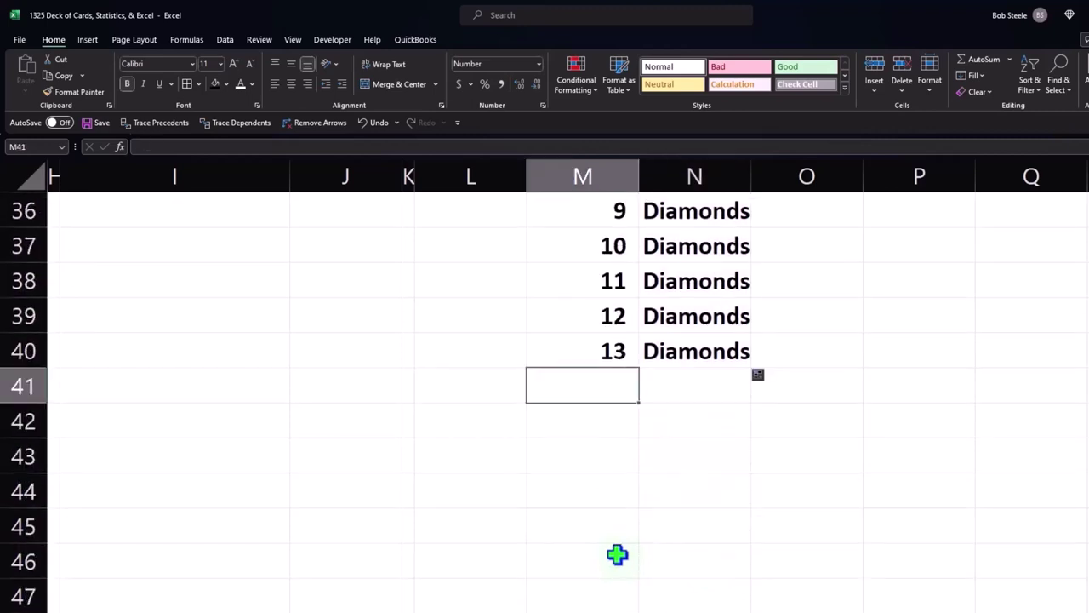
Number the Clubs cards 1 to 13 in column M, rows 41–53
text(1)
key(Return)
text(2)
key(Return)
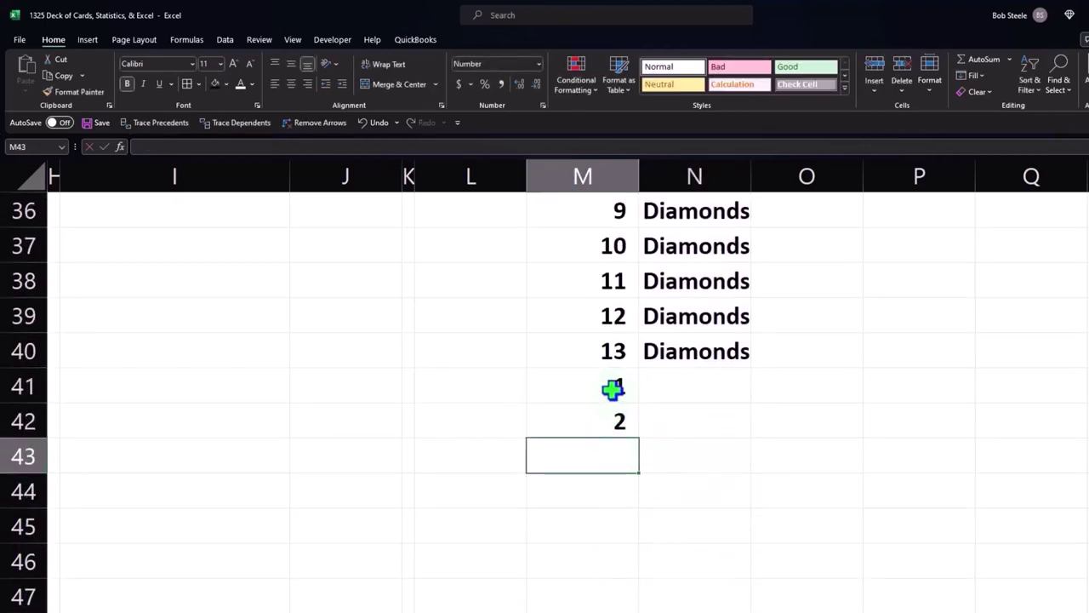
drag(612, 389, 644, 602)
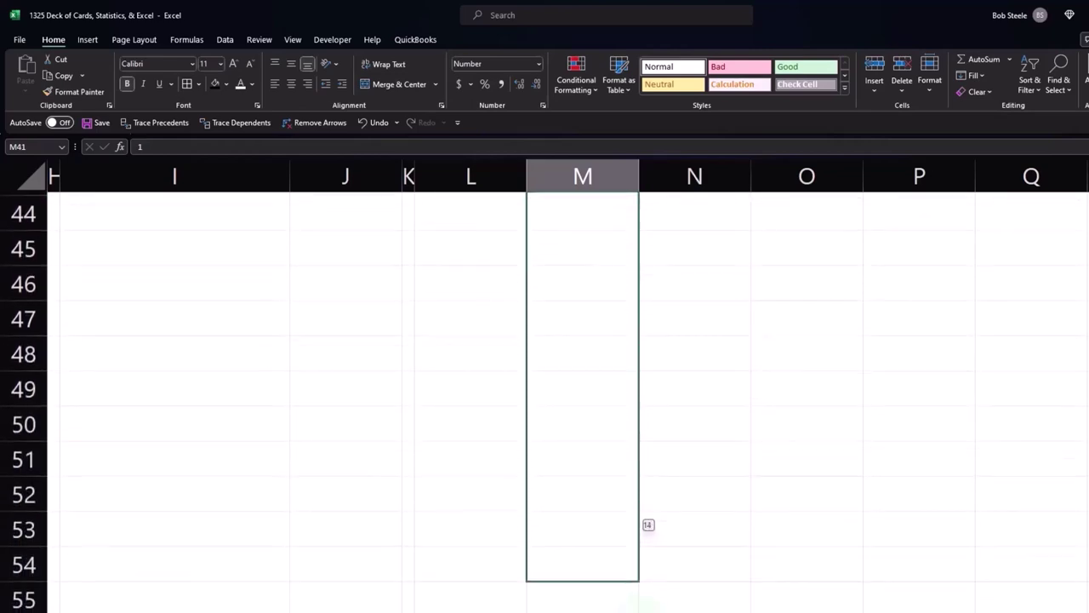
drag(644, 602, 625, 536)
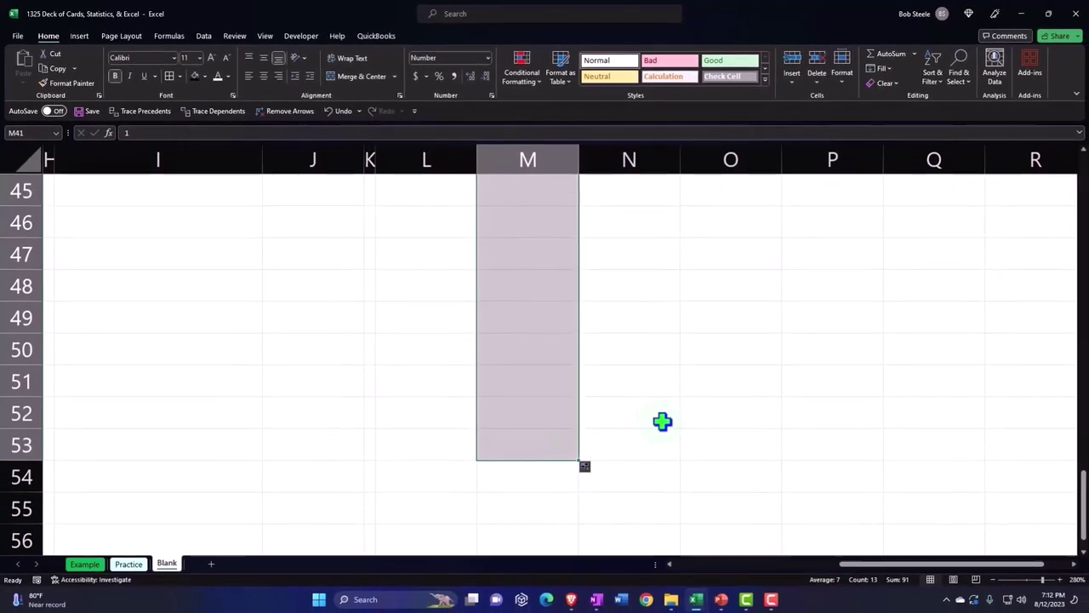
scroll(661, 420, up, 1)
scroll(644, 375, up, 2)
Link N41 to the Clubs header in F1 so it shows Clubs
click(631, 361)
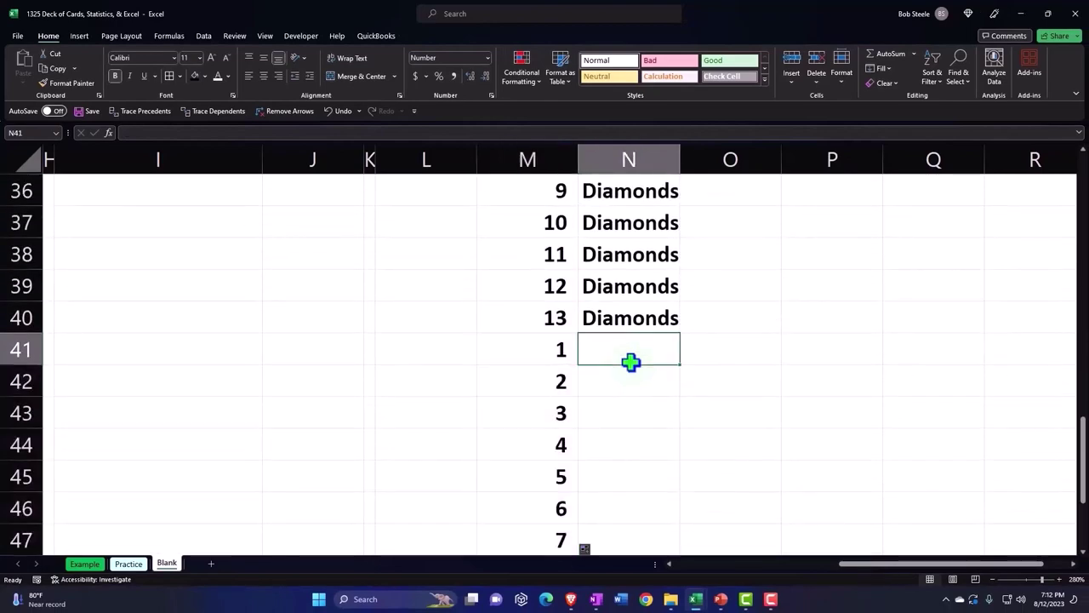
text(=)
key(Left)
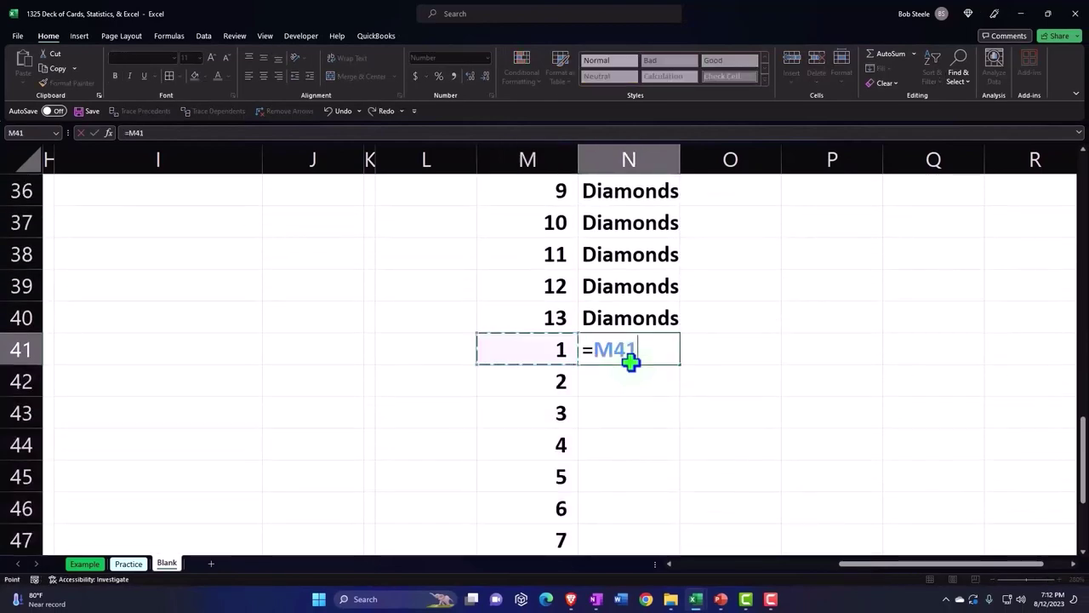
key(ctrl+Left)
key(ctrl+Up)
key(ctrl+Up)
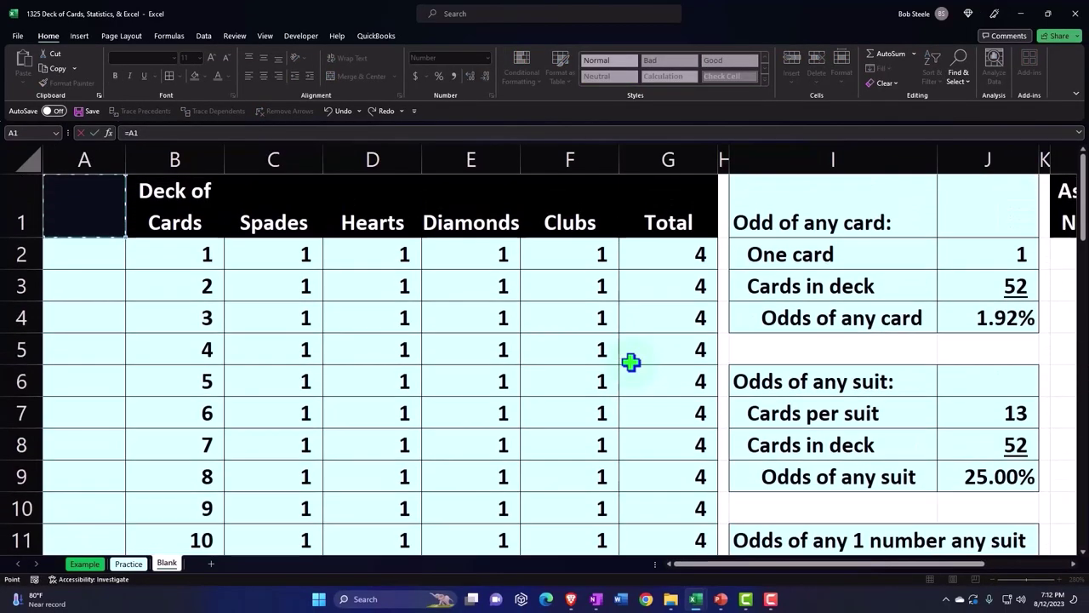
key(Right)
key(Right)
key(Right)
key(Right)
key(Right)
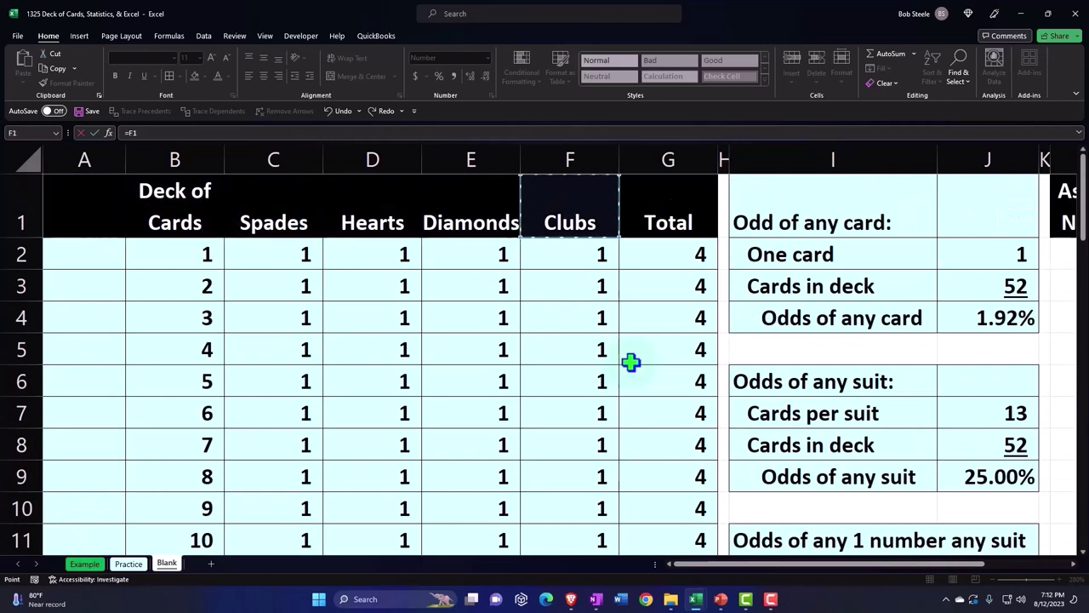
key(Return)
key(Right)
key(Right)
key(Right)
key(Right)
key(Left)
key(Left)
key(Down)
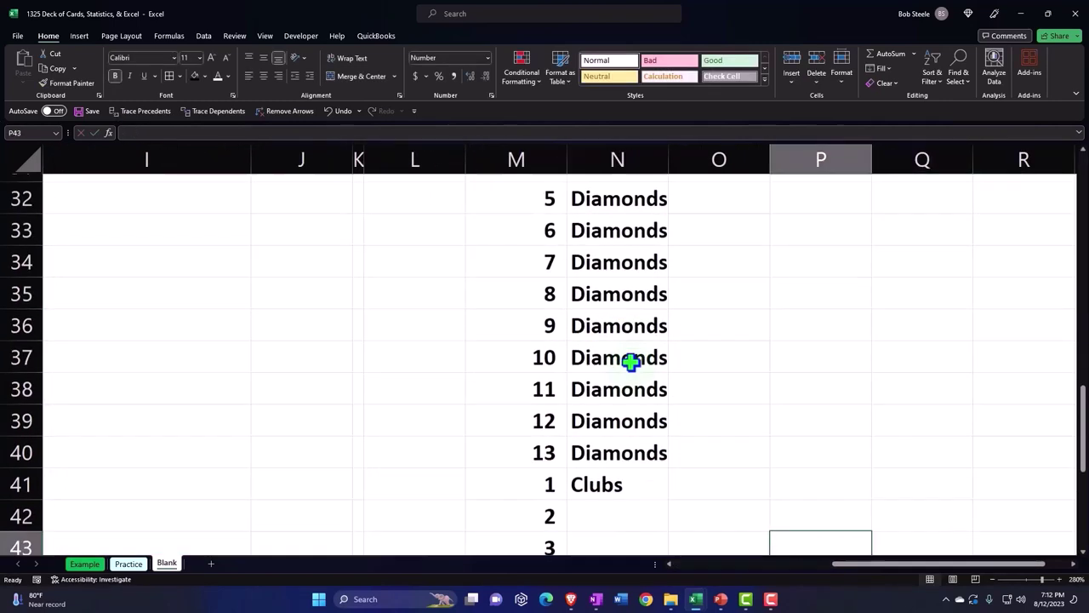
key(Down)
key(Down)
key(Left)
key(Left)
key(Up)
Enter =N41 in N42, copy Clubs down to N53, and return to the top
key(Up)
key(Up)
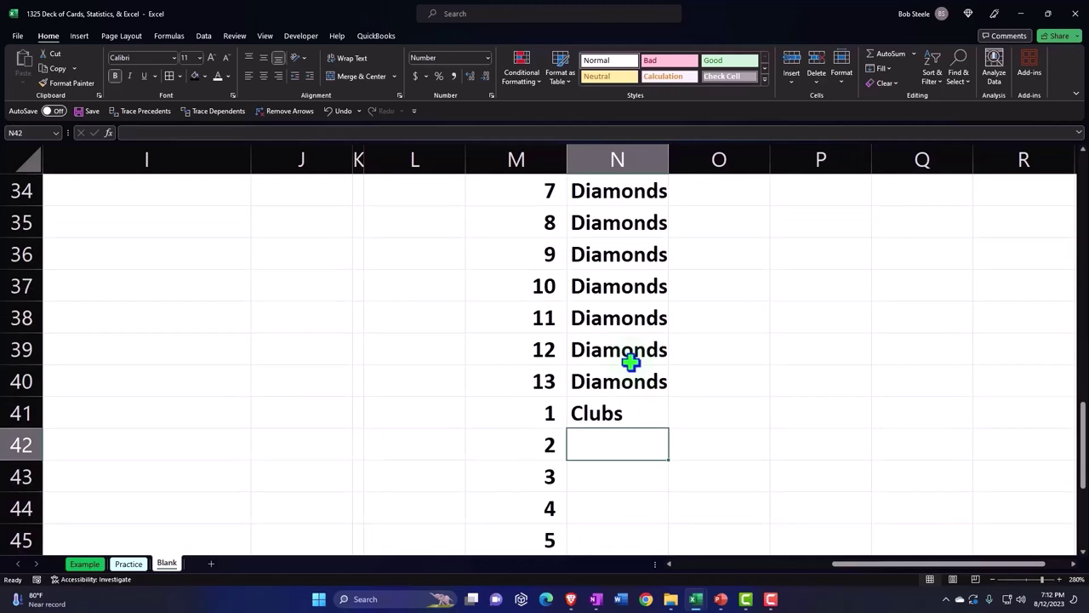
text(=)
key(Up)
key(Return)
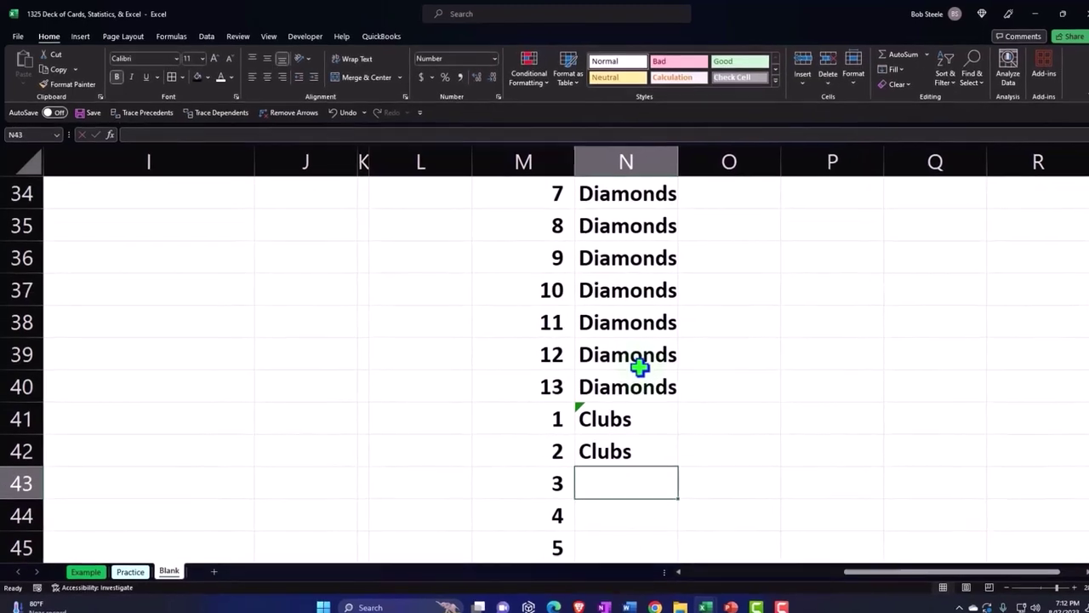
scroll(732, 400, down, 1)
click(674, 372)
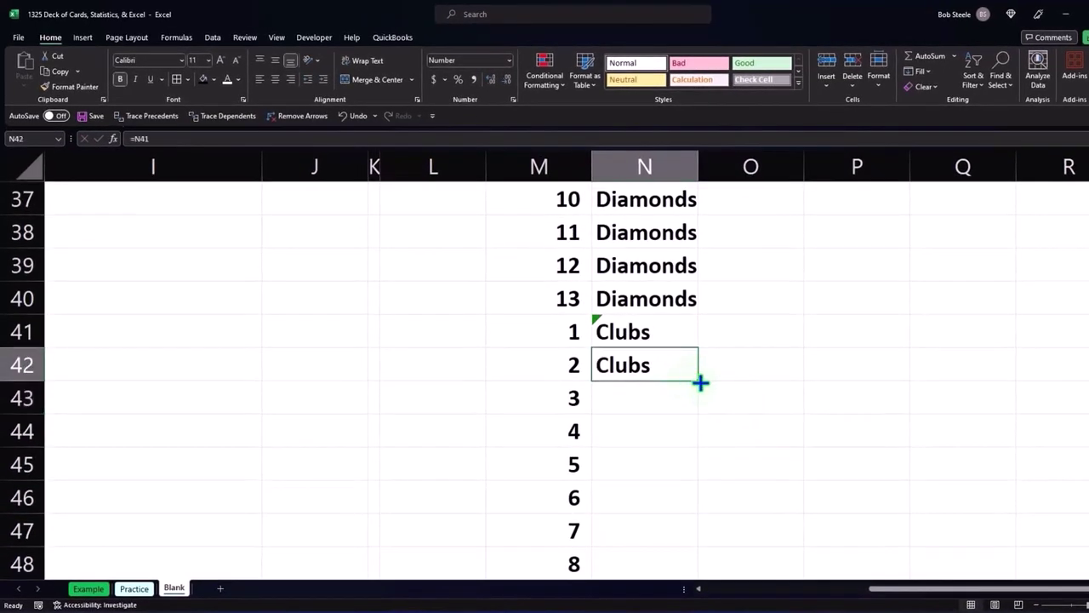
mouse_move(699, 382)
mouse_down()
mouse_move(687, 593)
mouse_move(668, 520)
mouse_move(665, 530)
mouse_up()
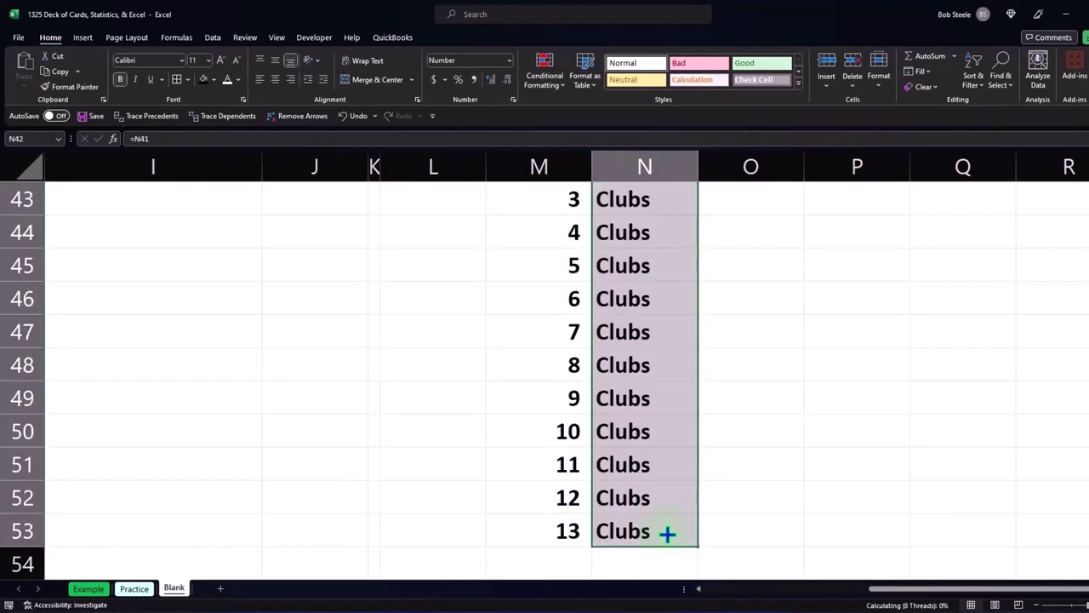
scroll(672, 469, up, 8)
scroll(672, 470, up, 6)
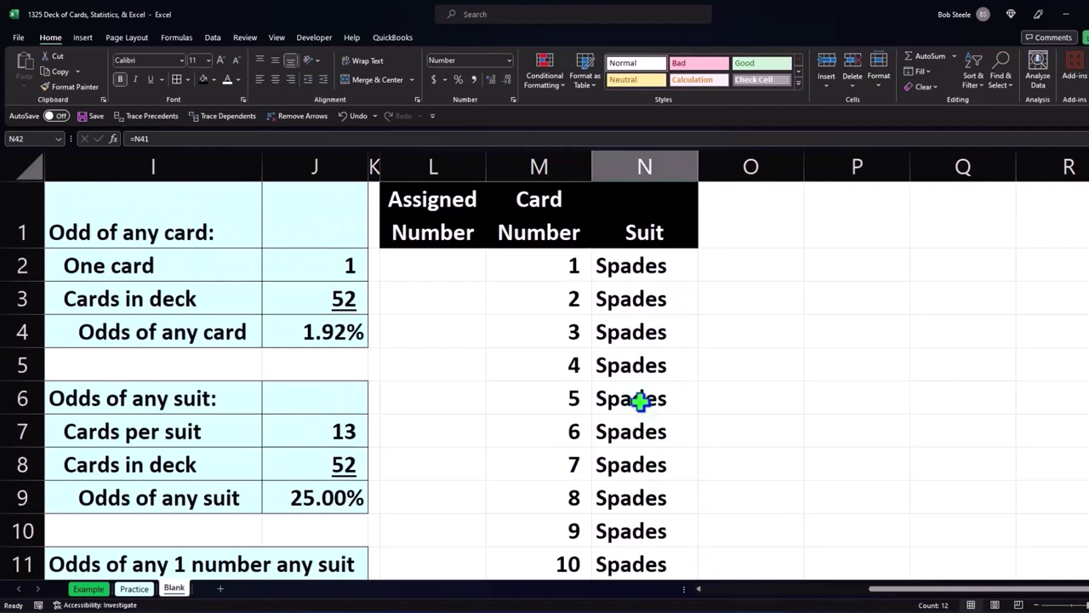
Enter 1 in L2 and fill the Assigned Number series down to 52 at L53
click(462, 274)
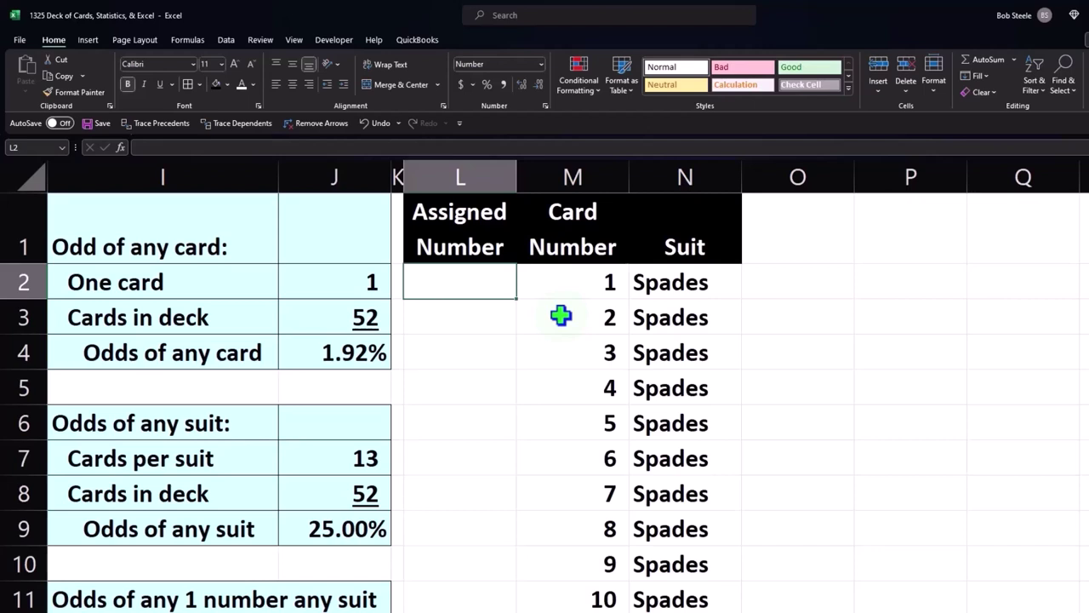
text(1)
key(Return)
text(2)
key(Return)
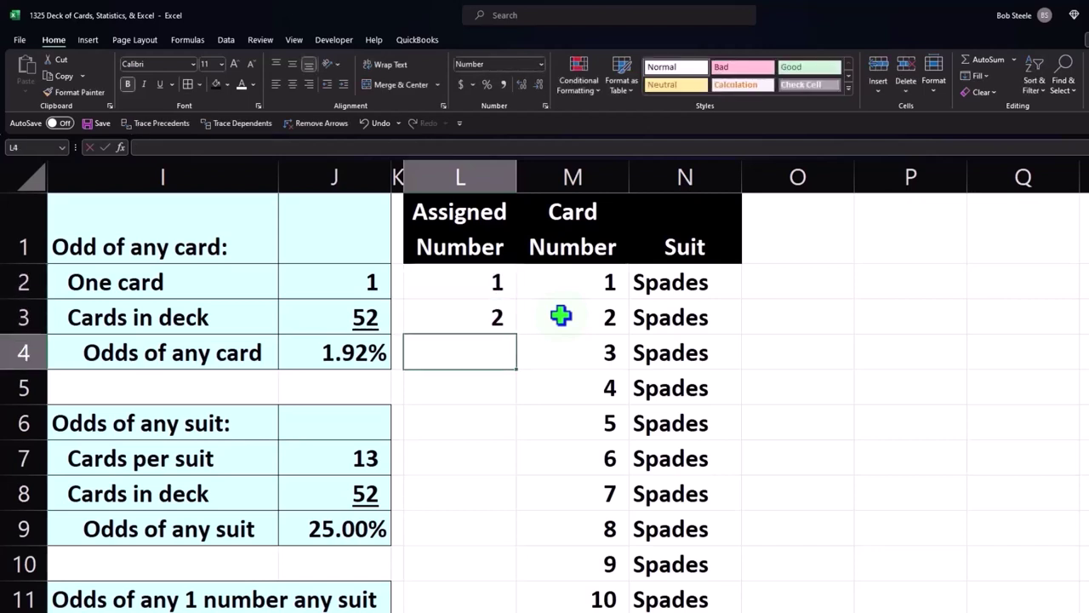
drag(492, 286, 490, 317)
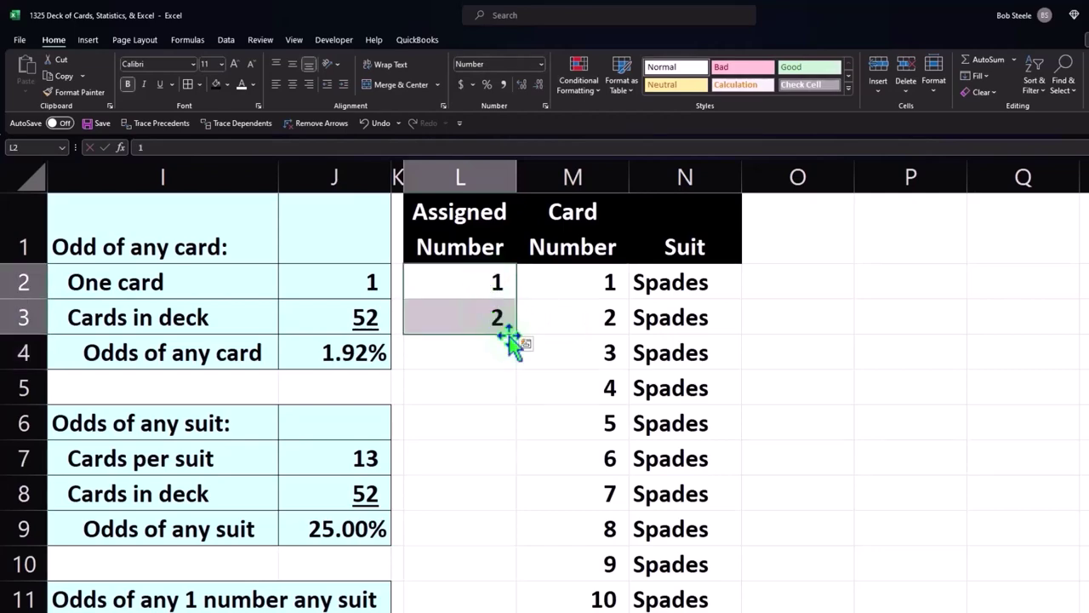
drag(517, 336, 457, 593)
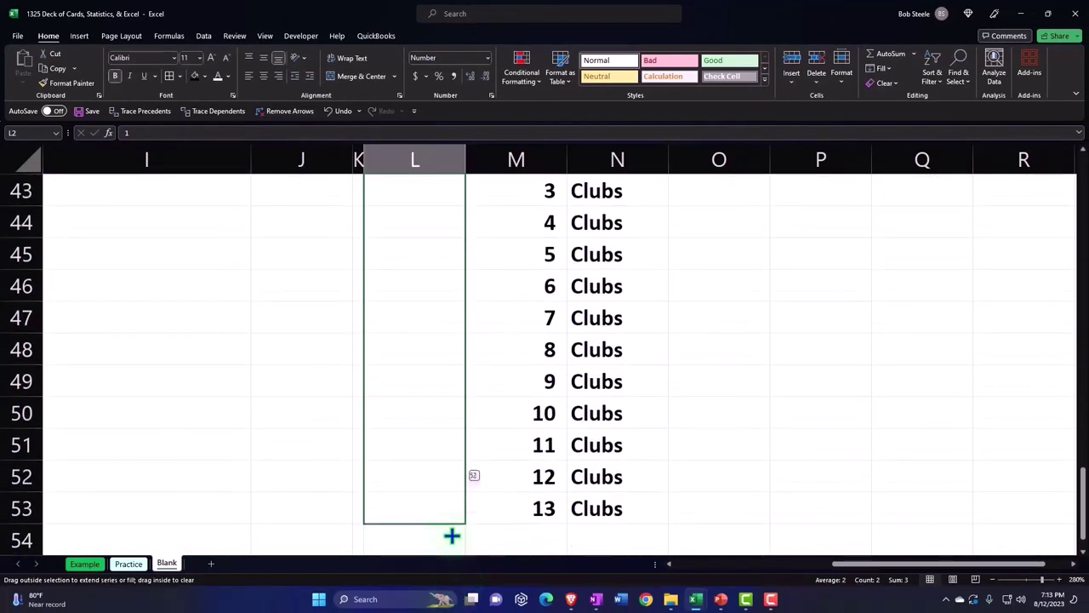
drag(456, 594, 452, 532)
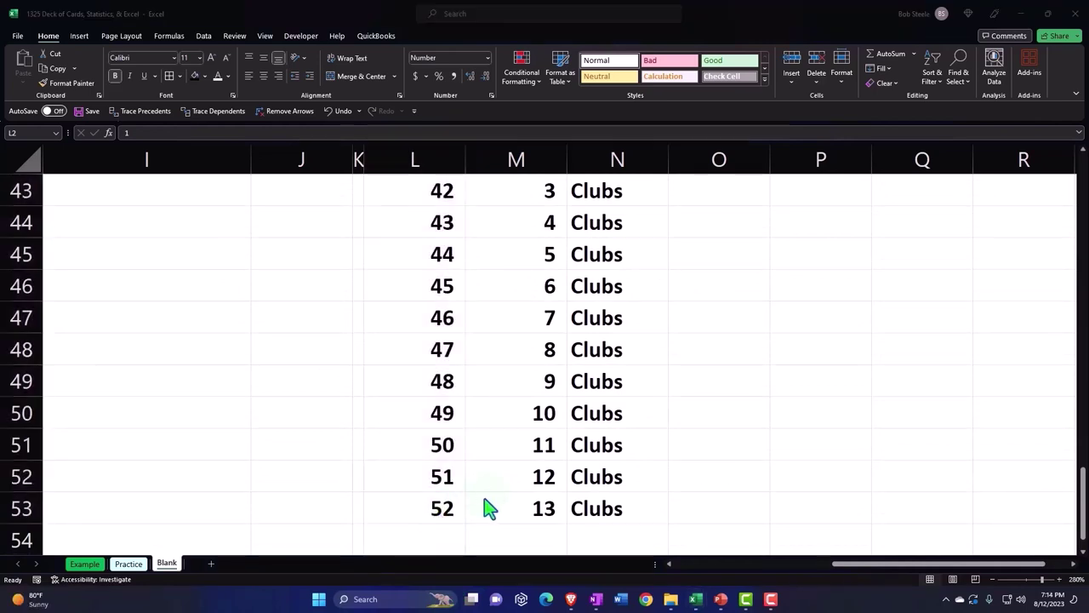
scroll(489, 383, up, 3)
scroll(488, 384, up, 6)
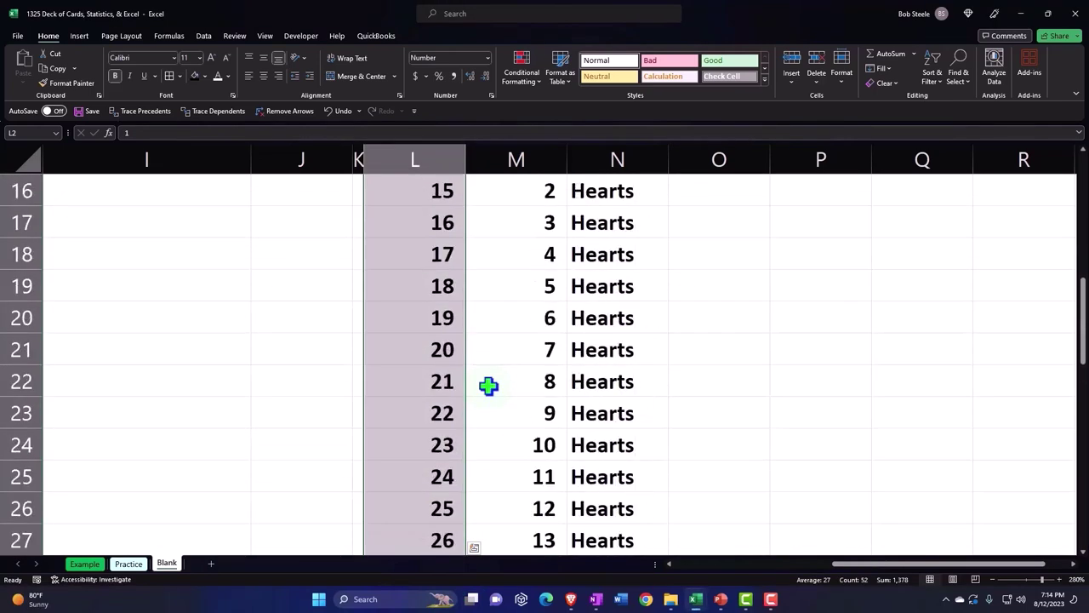
scroll(489, 383, up, 3)
click(545, 379)
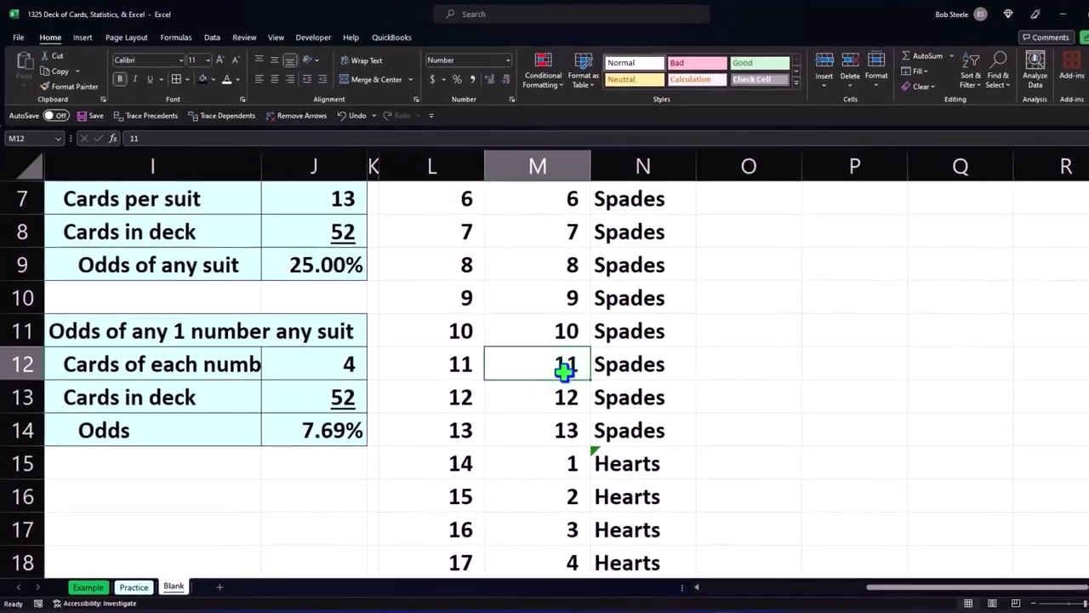
scroll(549, 375, down, 4)
scroll(569, 387, down, 2)
click(569, 435)
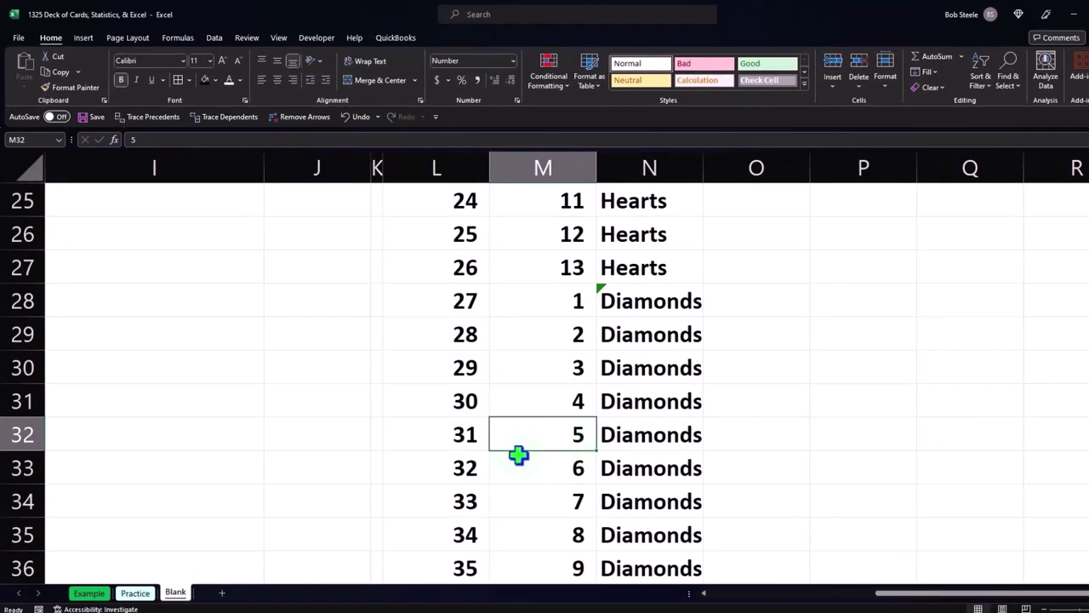
click(459, 438)
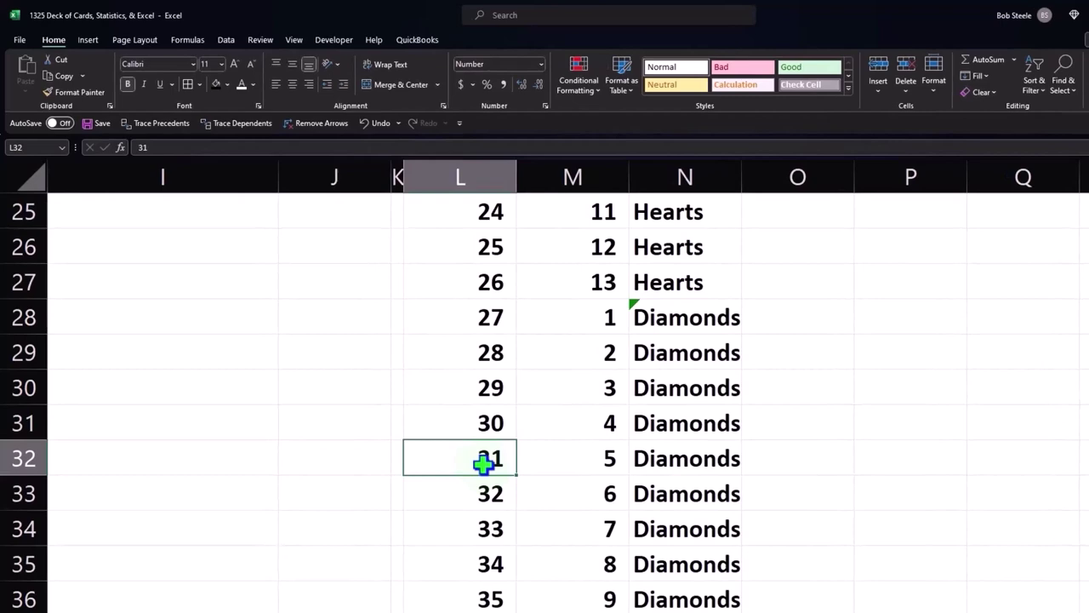
scroll(483, 462, up, 5)
scroll(482, 510, up, 3)
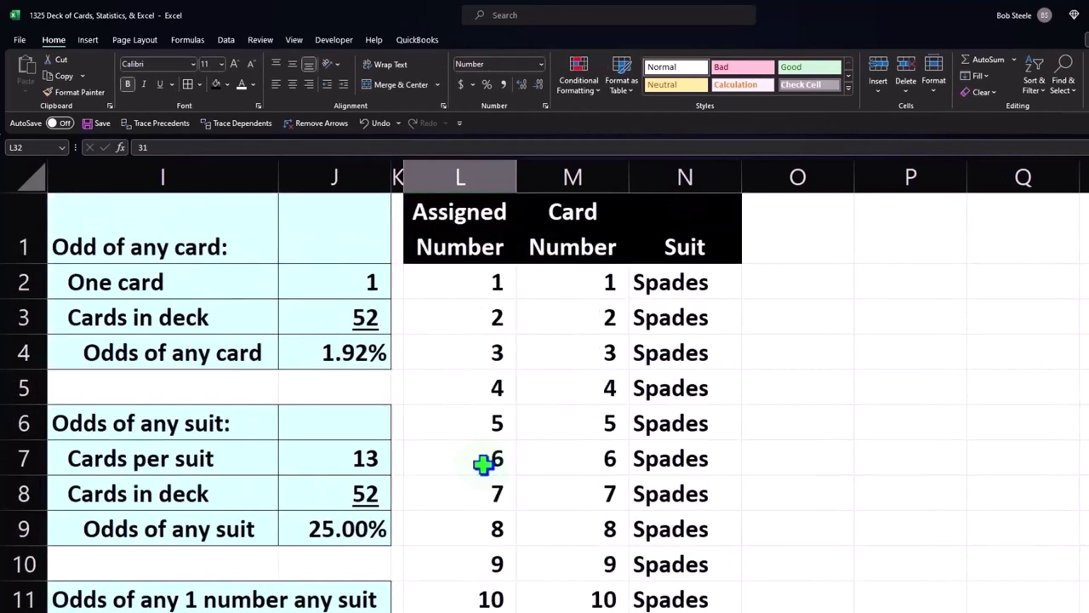
click(480, 325)
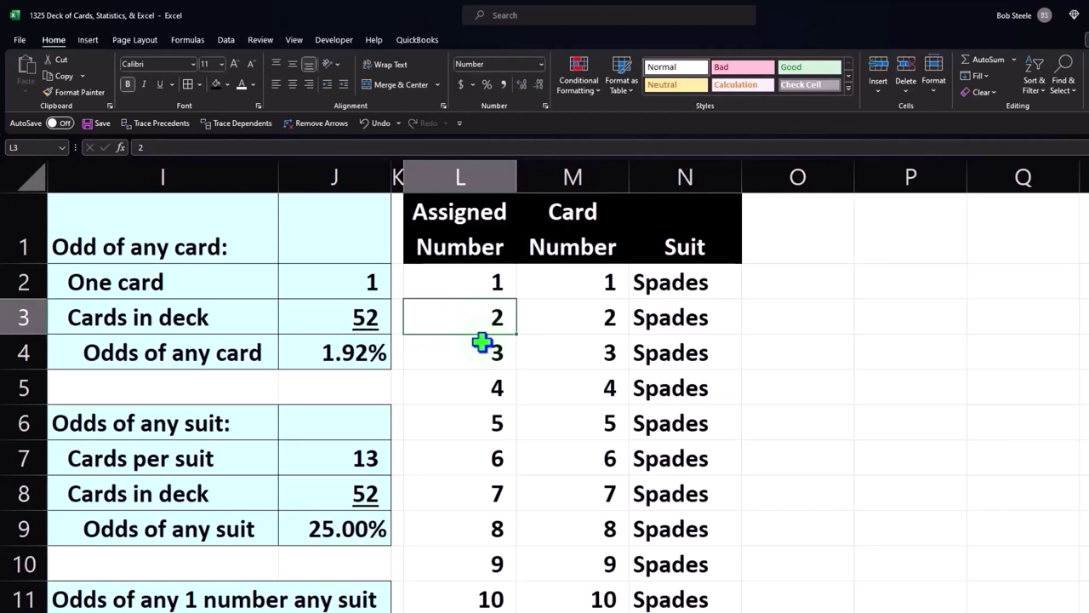
Insert a table with headers over L1:N53, creating Table19, and narrow columns L–M
click(85, 43)
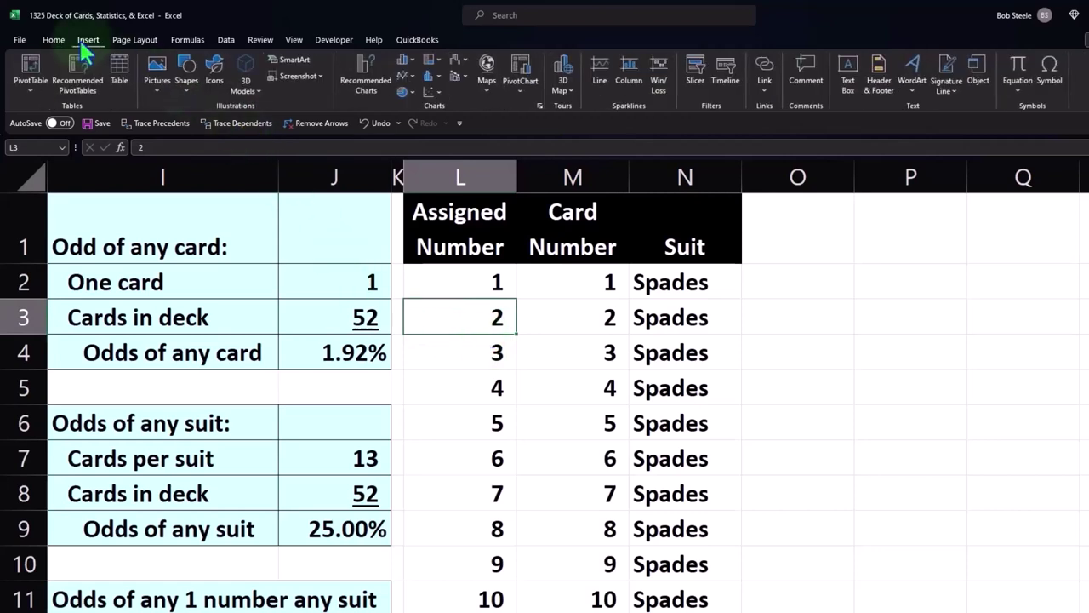
click(120, 73)
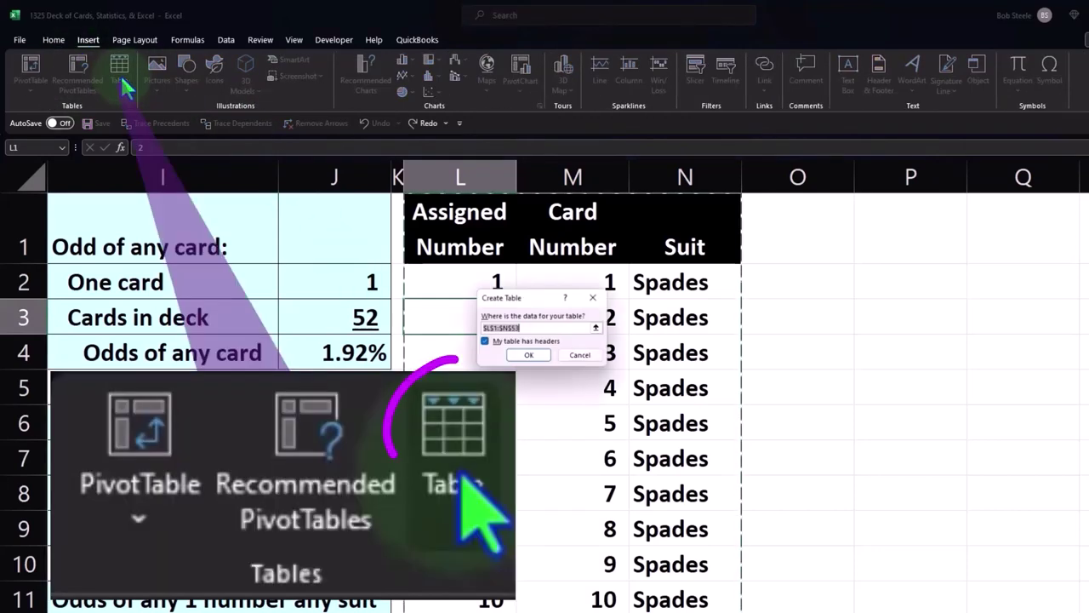
click(529, 357)
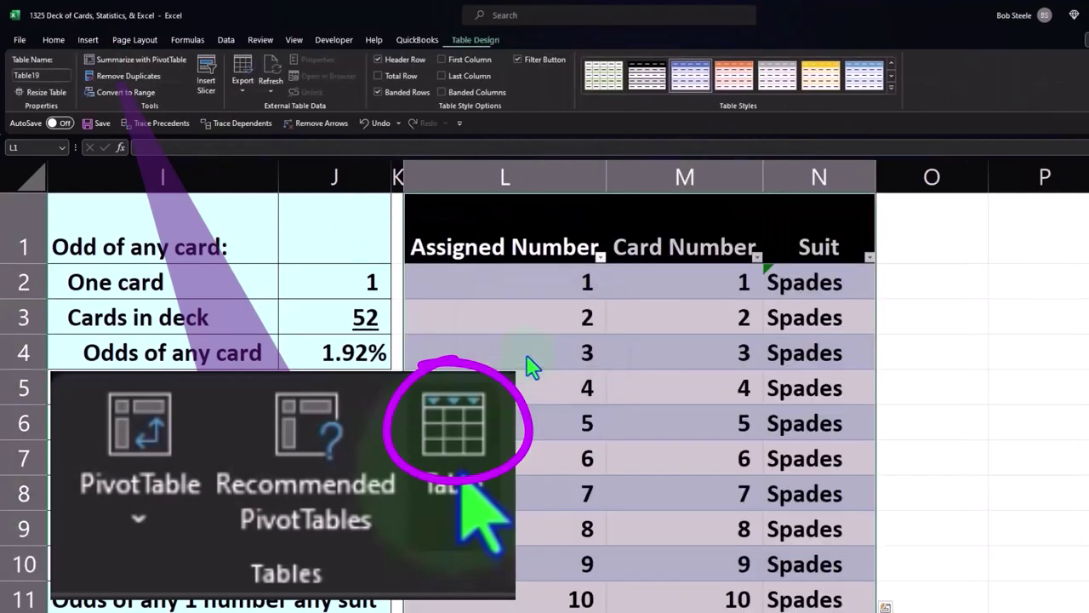
mouse_move(553, 173)
mouse_down()
mouse_move(616, 176)
mouse_move(518, 185)
mouse_up()
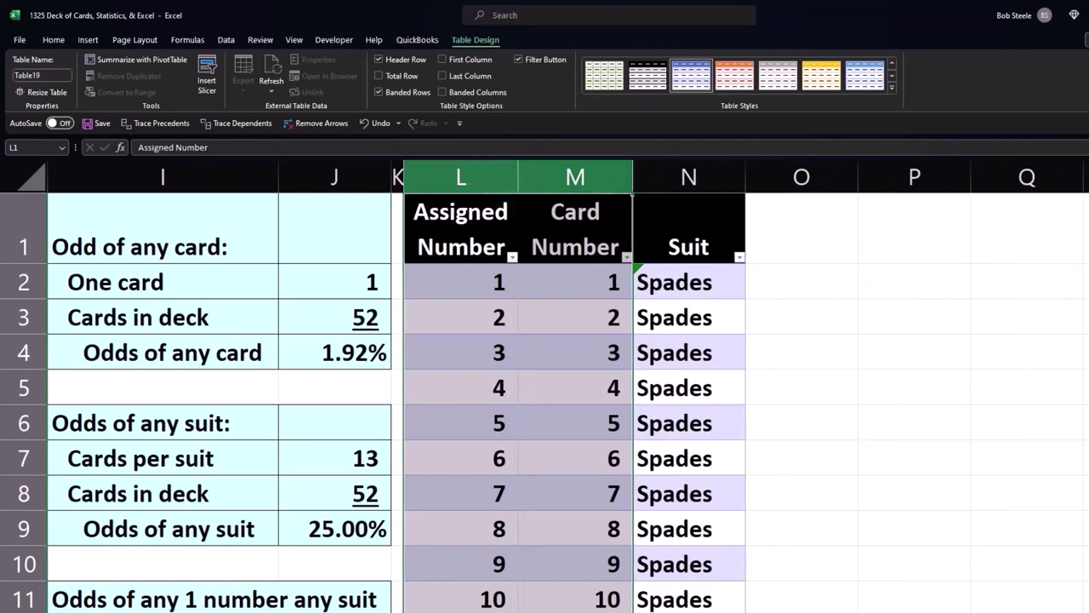
click(960, 315)
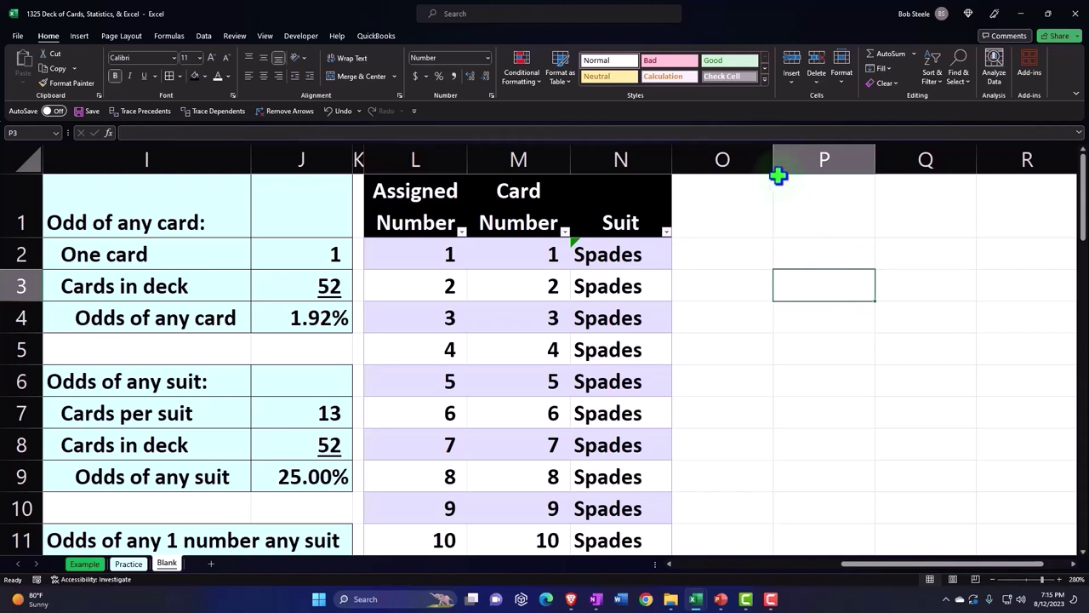
Narrow column O into a spacer and enter the heading Random Draw in P1
drag(772, 164, 685, 182)
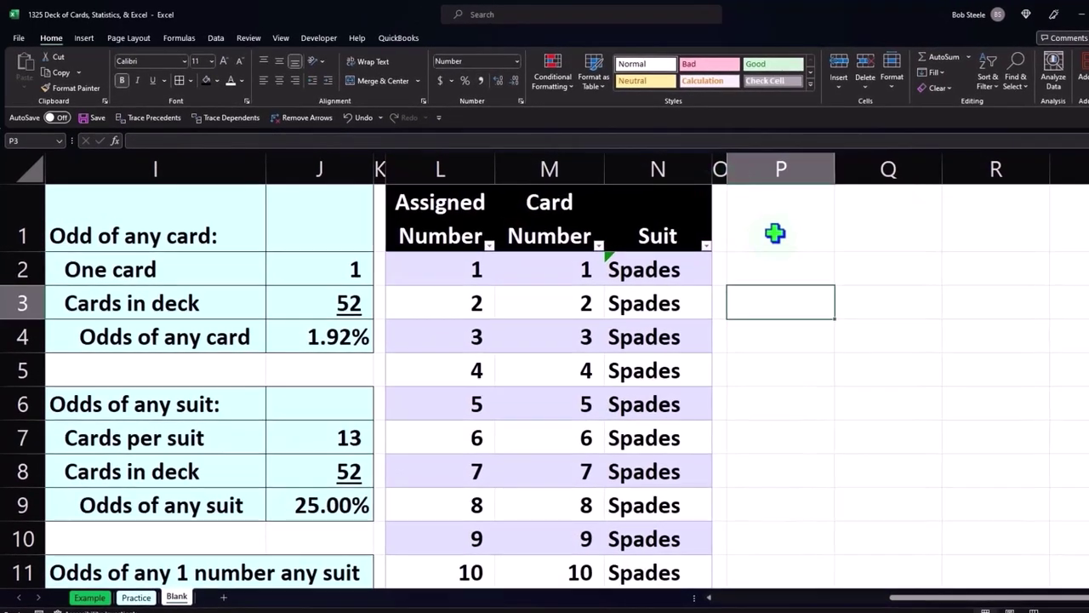
click(774, 232)
text(Random Draw)
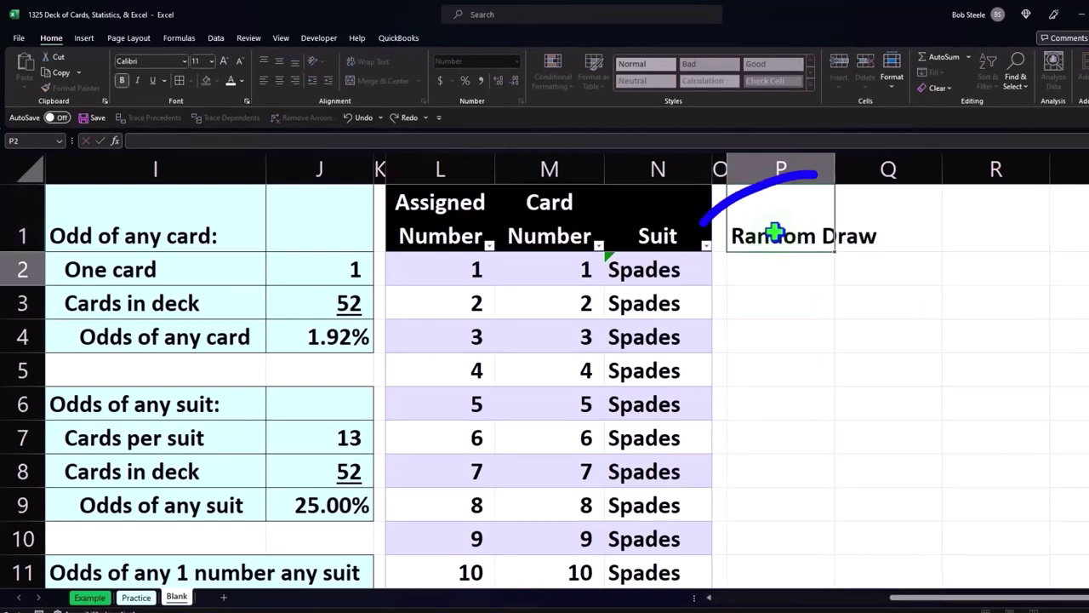
key(ctrl+Return)
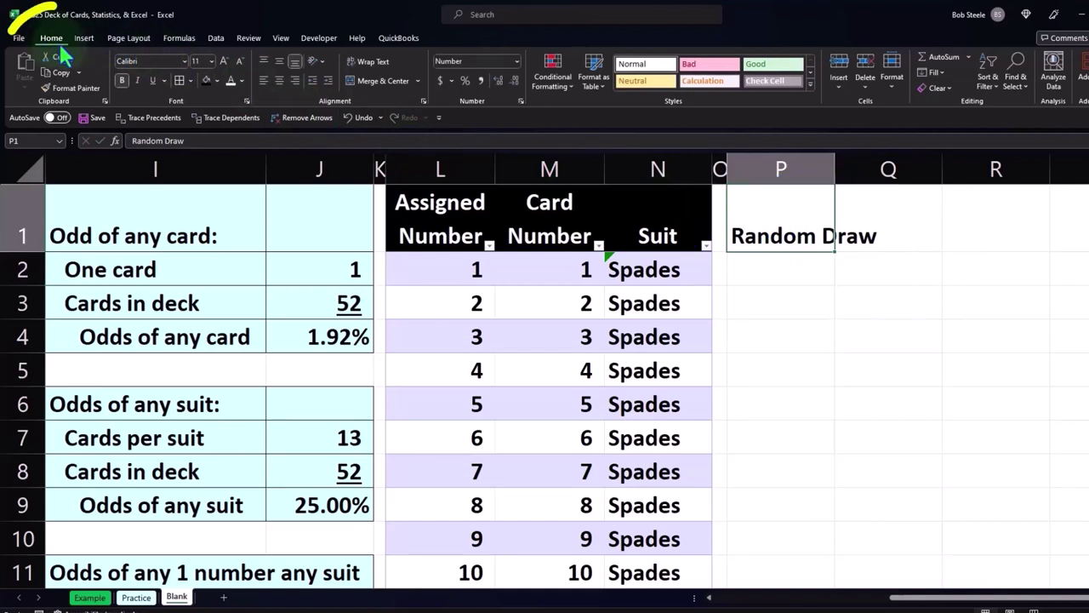
Format P1 with black fill, white text, wrapped and centred
click(208, 79)
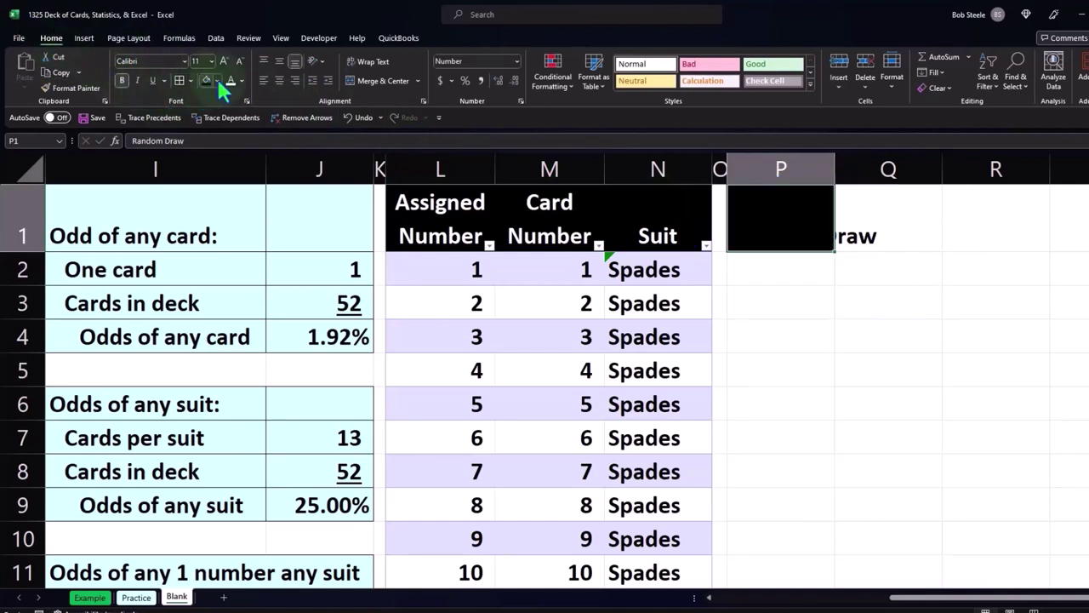
click(230, 82)
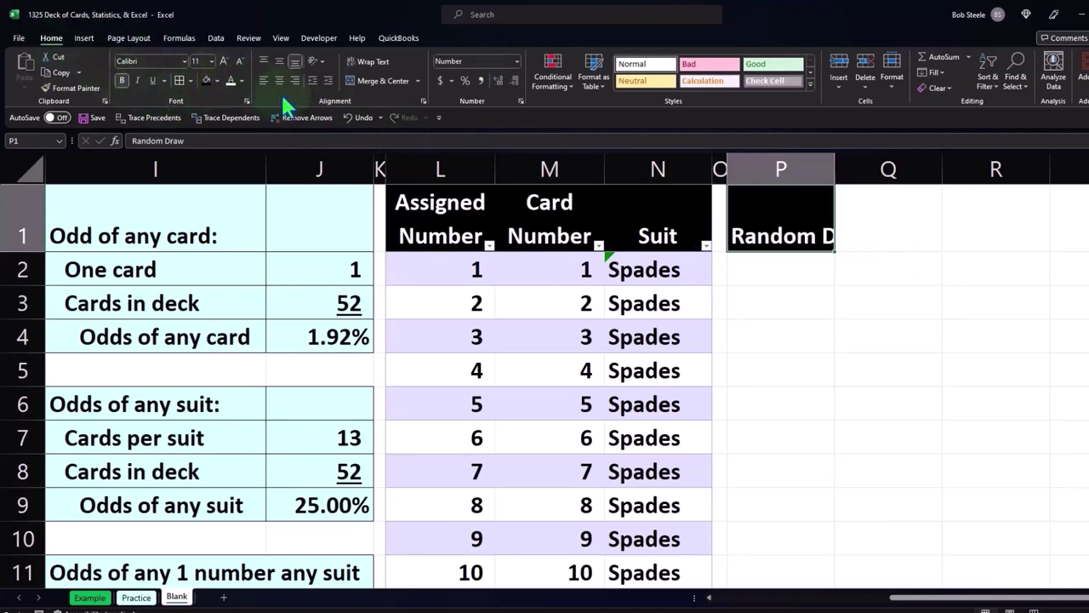
click(363, 65)
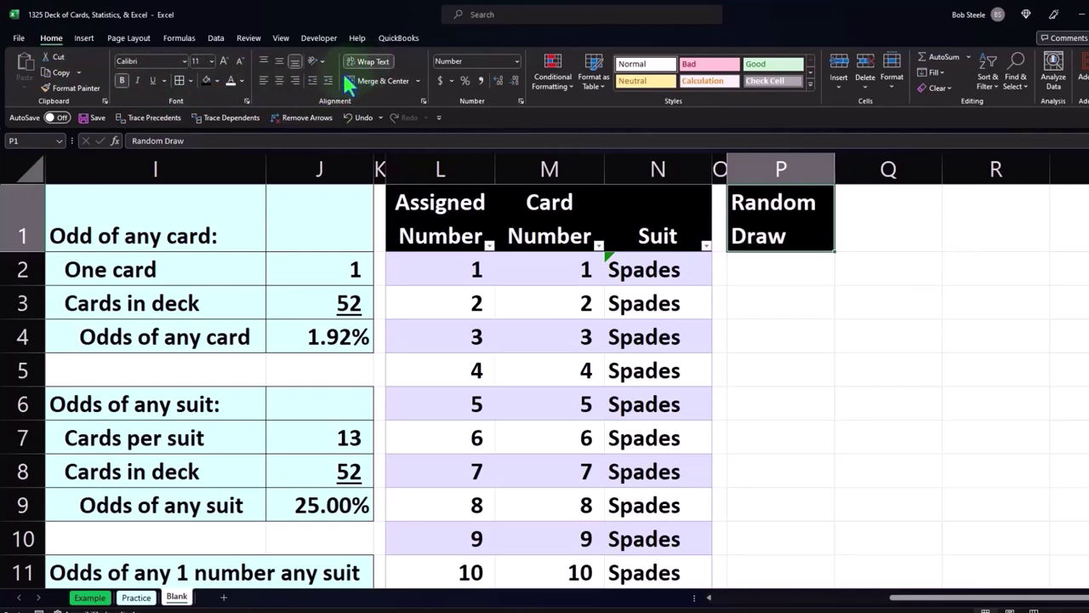
click(279, 80)
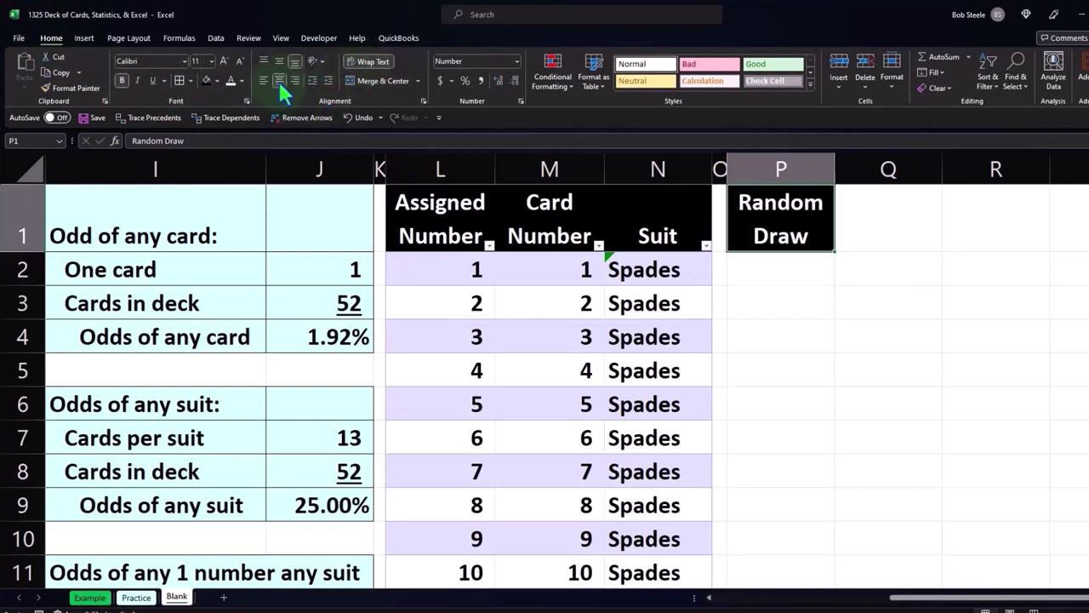
click(776, 269)
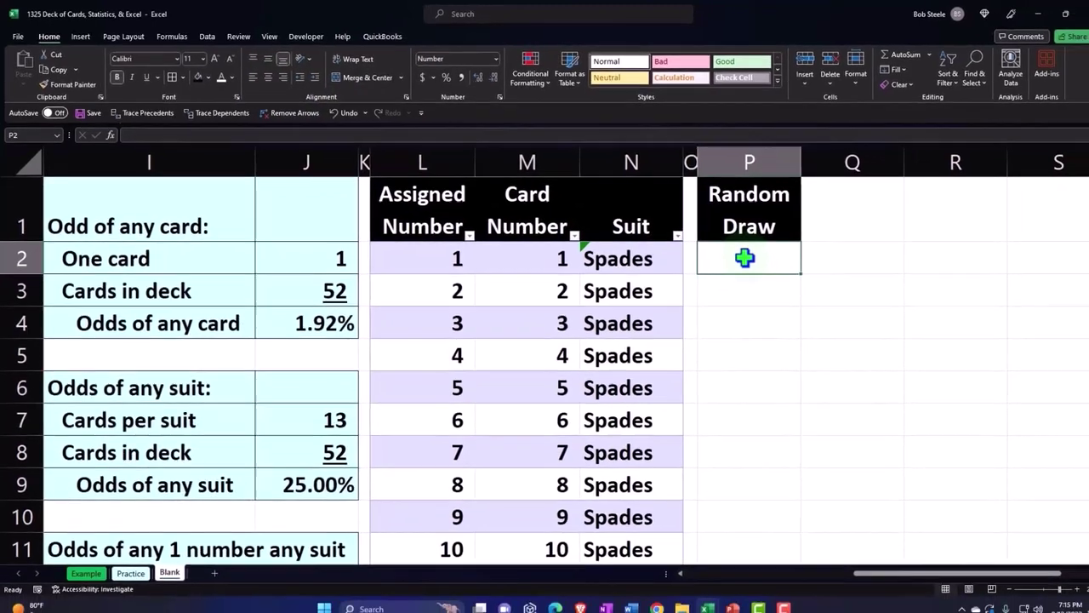
Enter =RANDBETWEEN(1,52) in P2 to draw a random card number from 1 to 52
text(=ra)
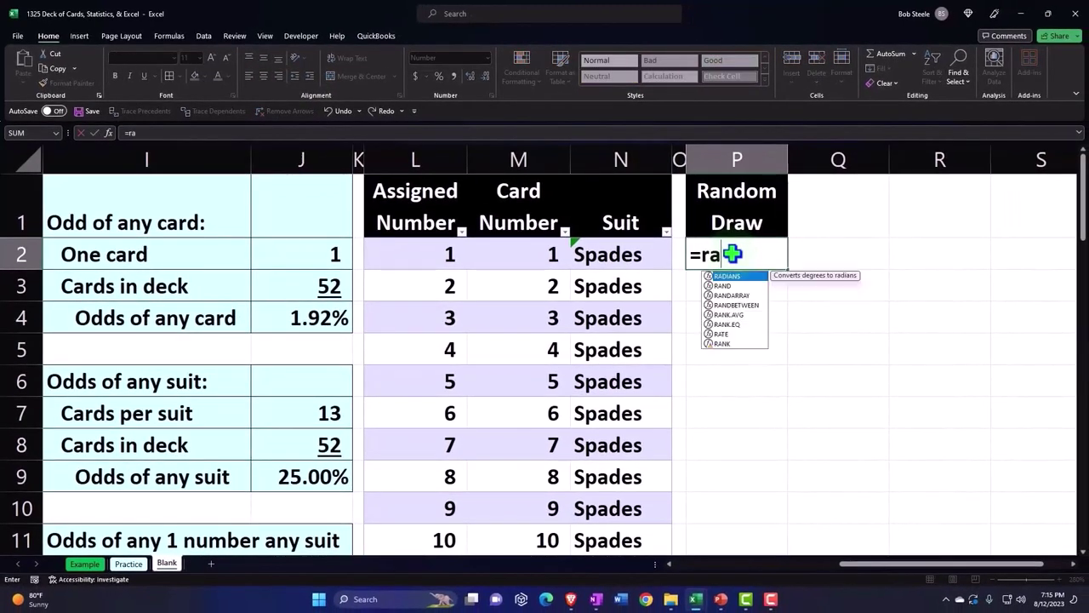
text(nd)
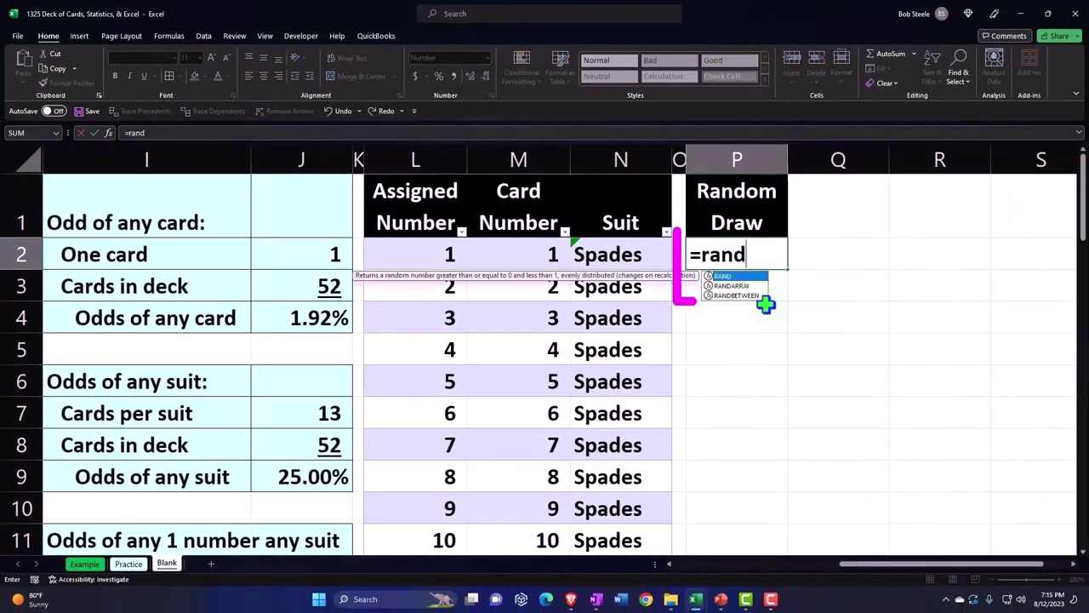
double_click(752, 295)
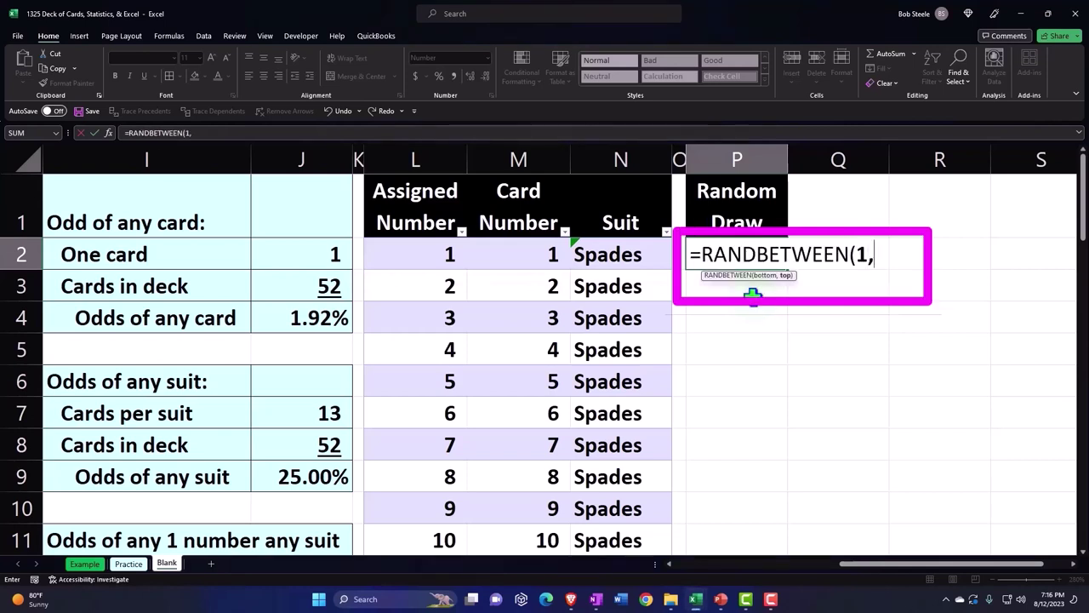
text(52)
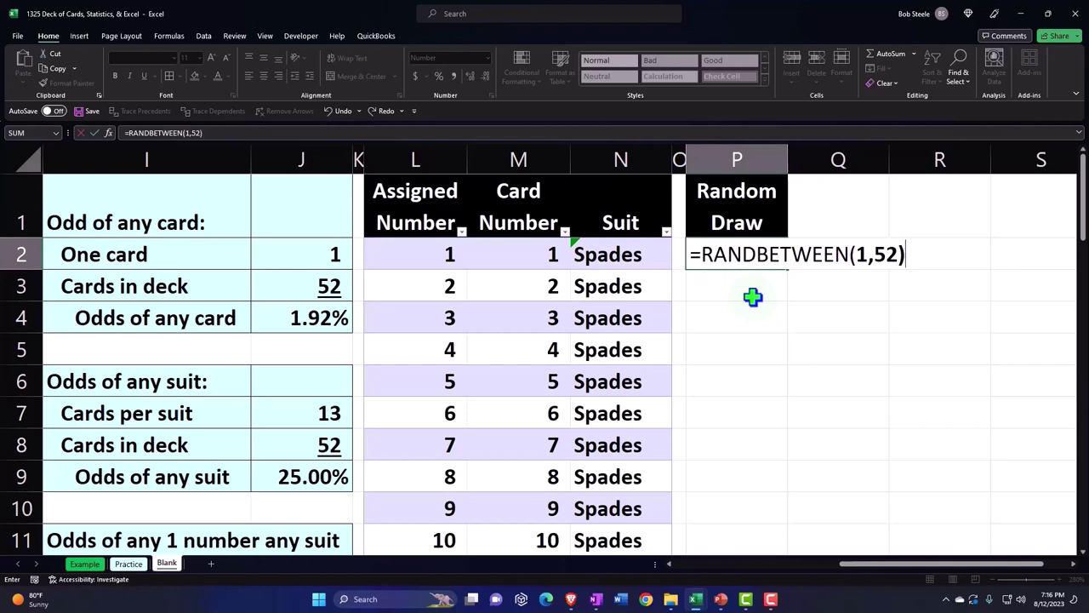
key(Return)
click(765, 260)
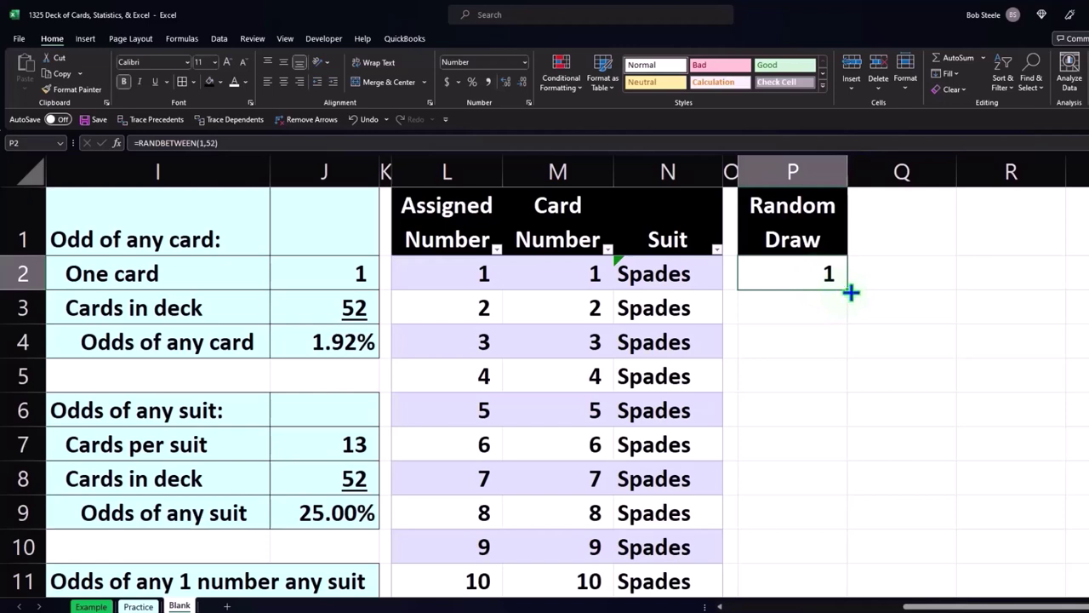
Copy P2's RANDBETWEEN formula down to P5001 for 5,000 draws, then return to P4
drag(851, 292, 830, 600)
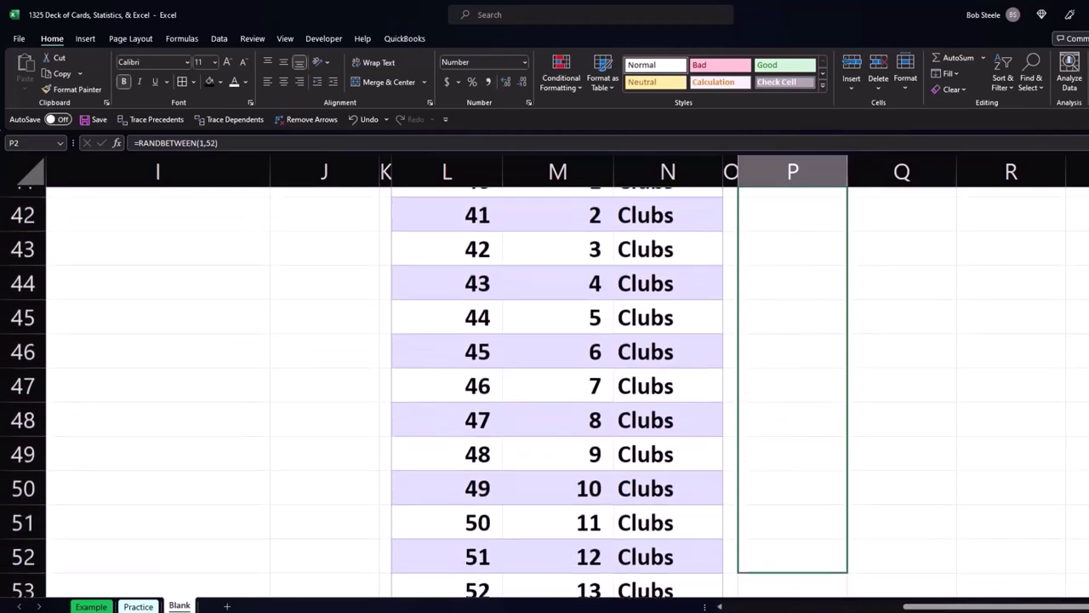
drag(829, 587, 830, 319)
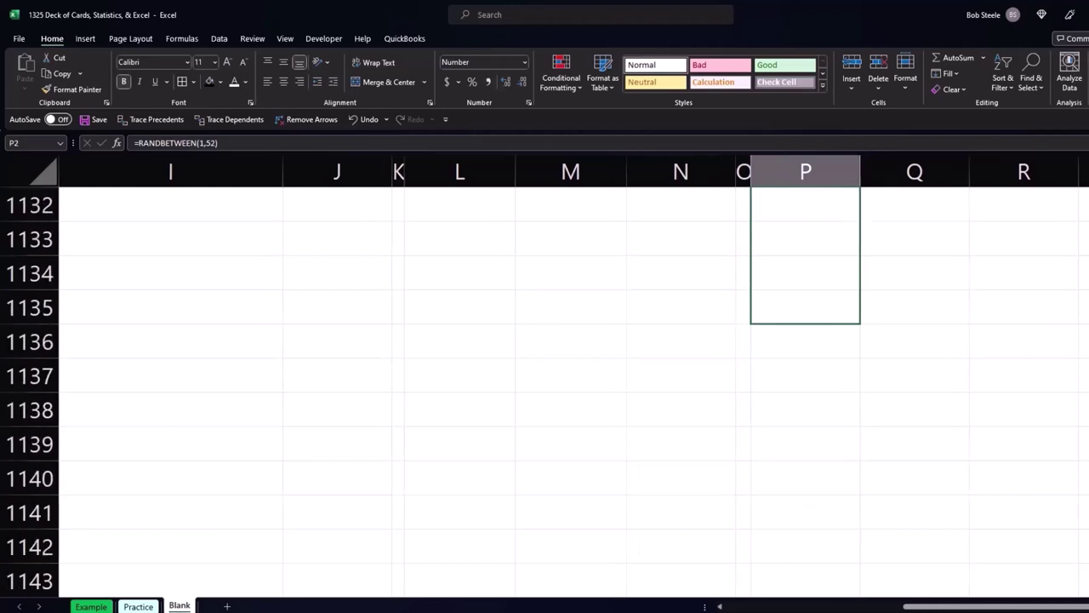
drag(829, 319, 806, 565)
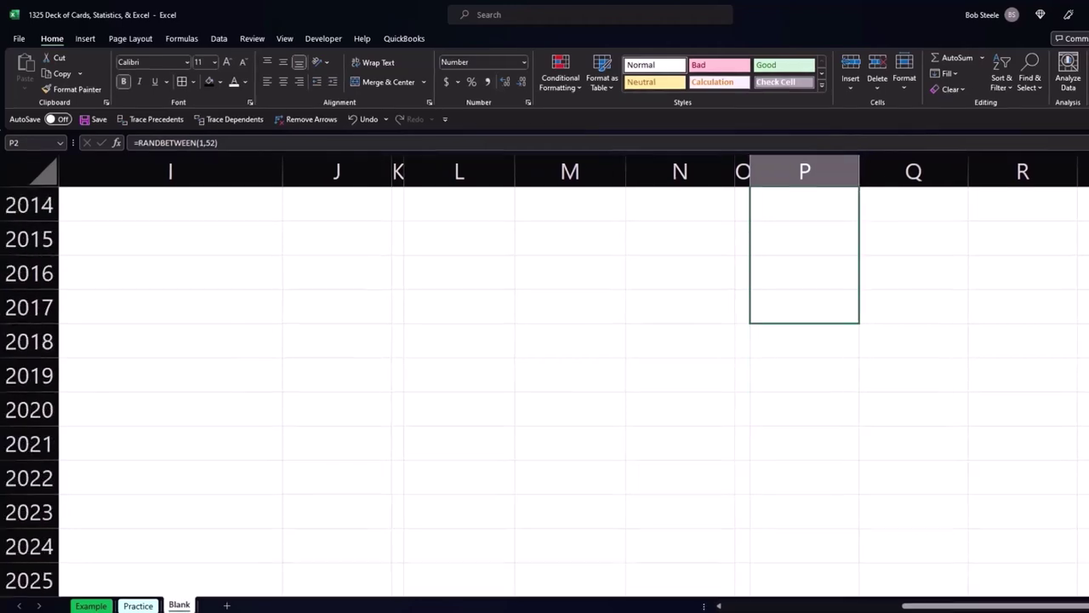
drag(782, 608, 753, 75)
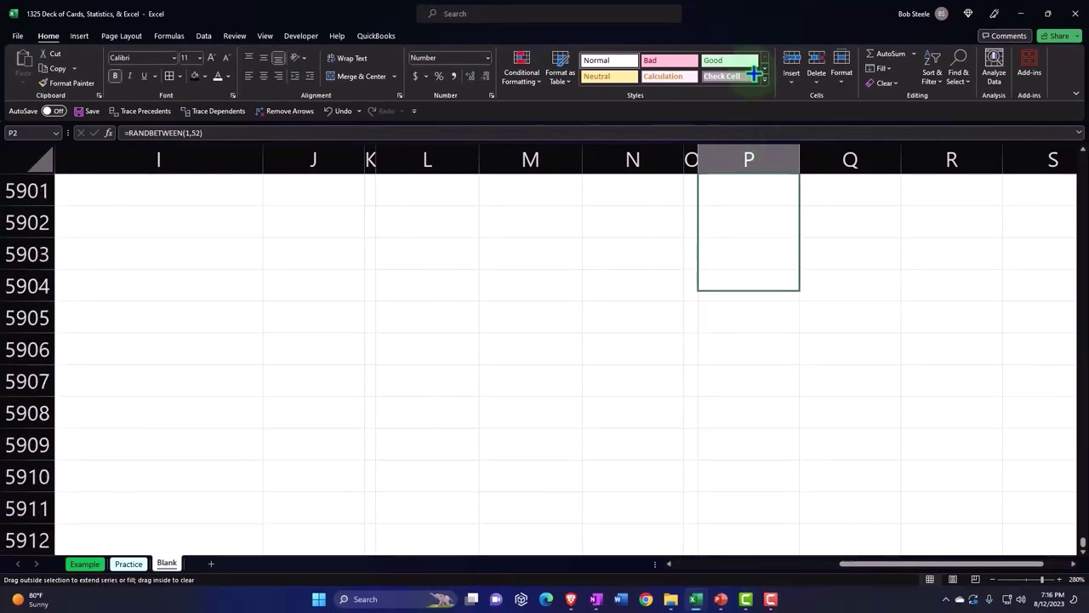
drag(753, 75, 747, 27)
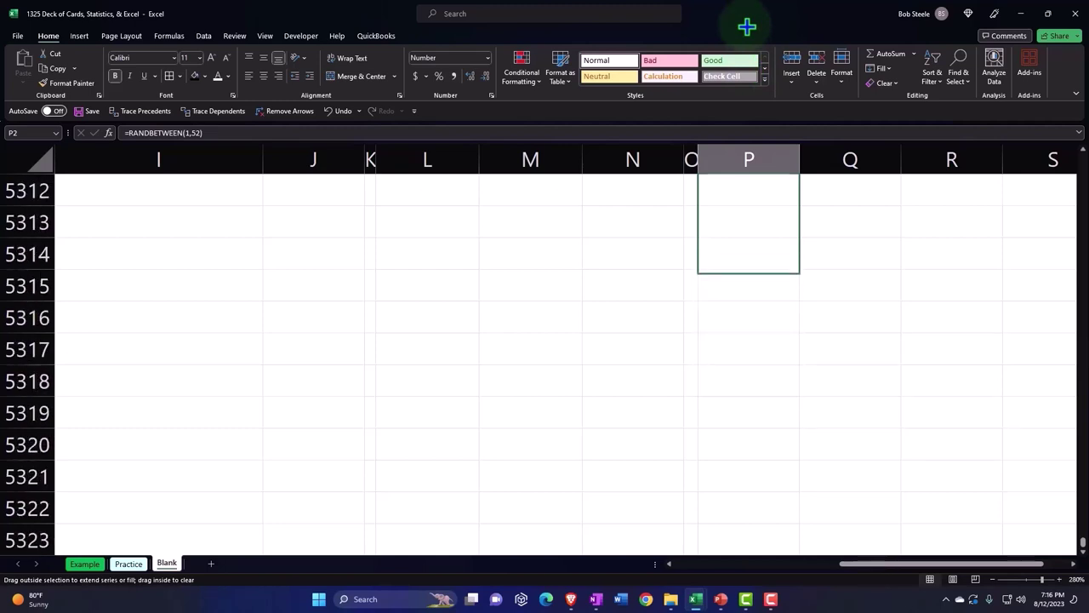
mouse_move(748, 26)
mouse_down()
mouse_move(730, 416)
mouse_move(766, 577)
mouse_up()
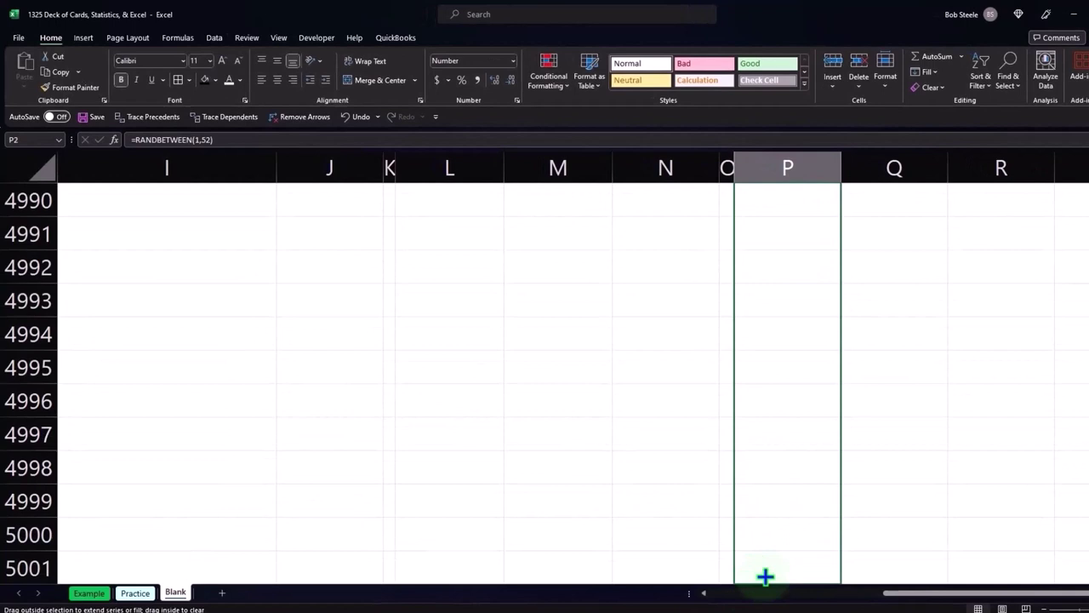
drag(766, 577, 766, 576)
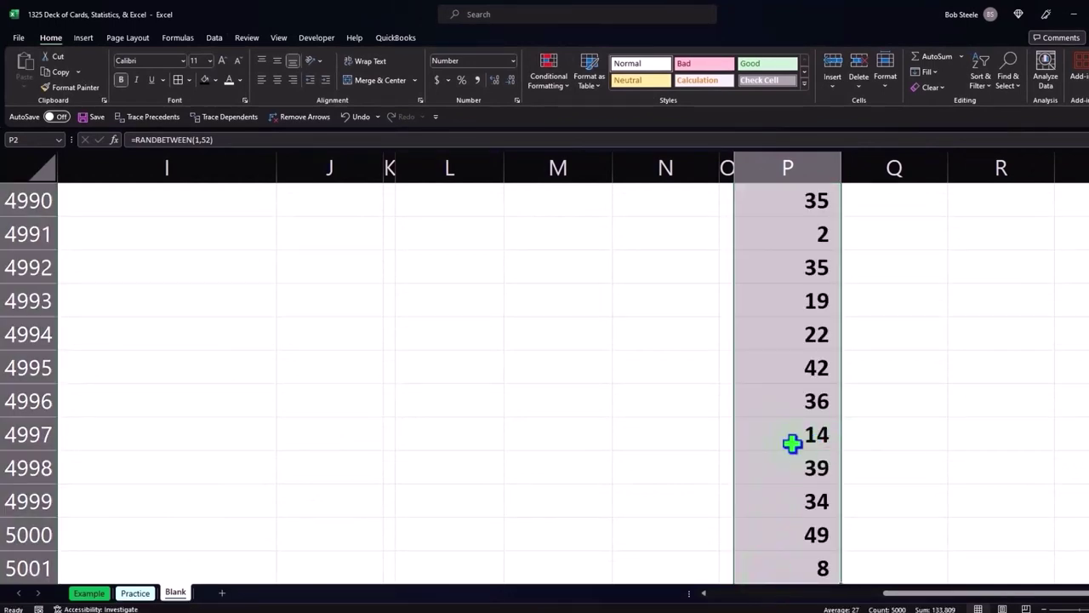
scroll(919, 529, down, 1)
key(ctrl+BackSpace)
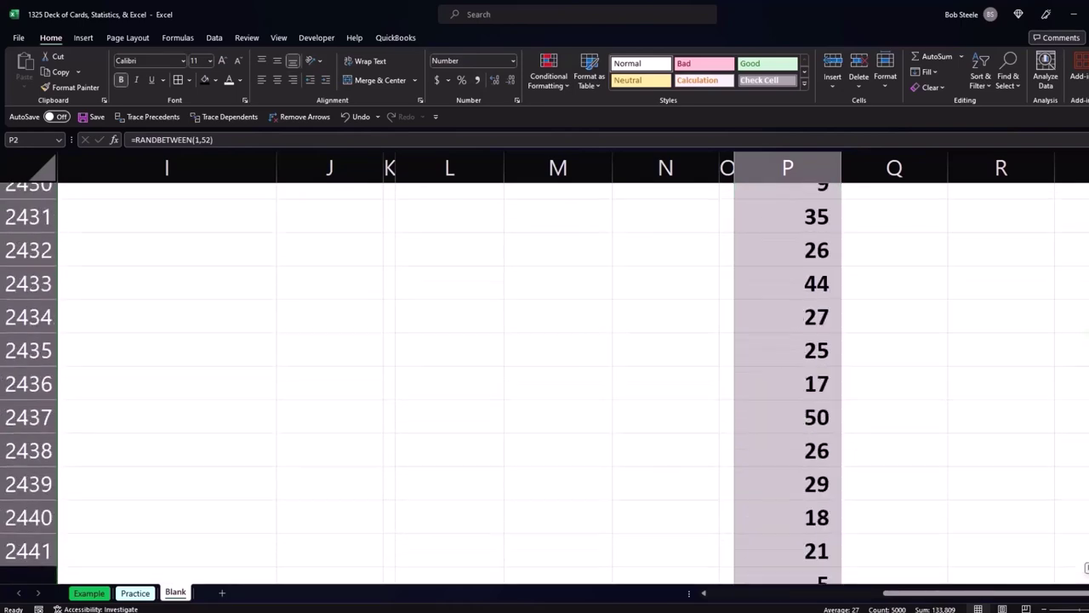
click(784, 342)
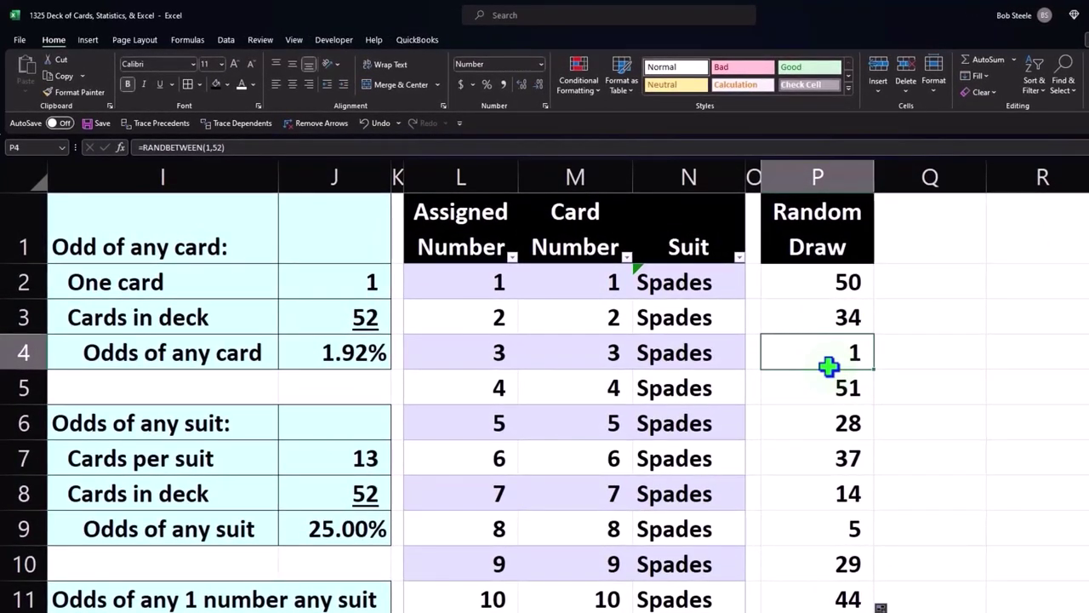
Convert the Random Draw column P1:P5001 into a table with headers and adjust column P's width
click(94, 37)
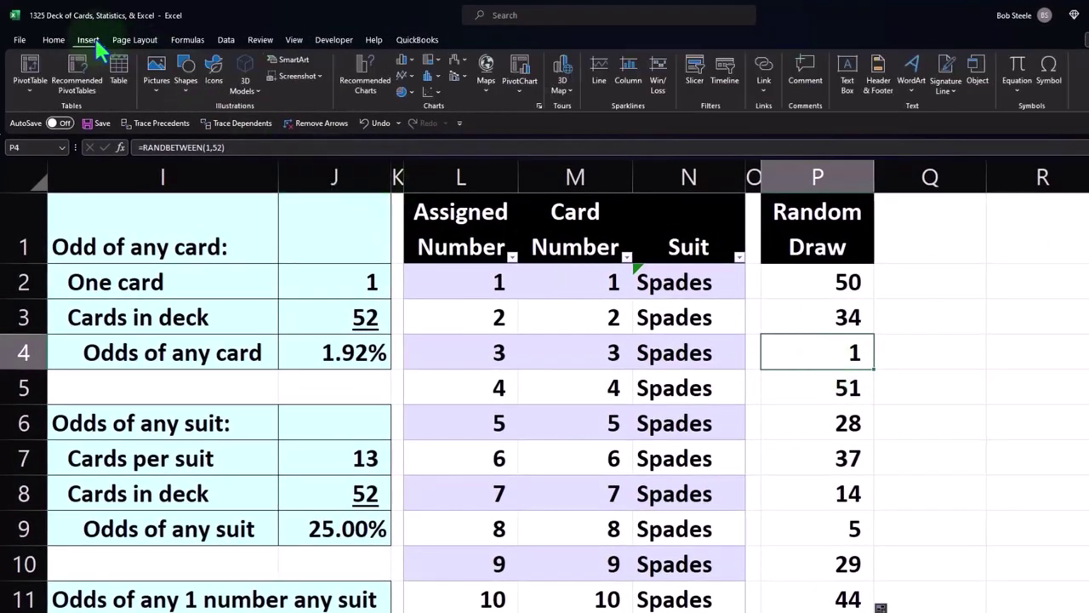
click(110, 57)
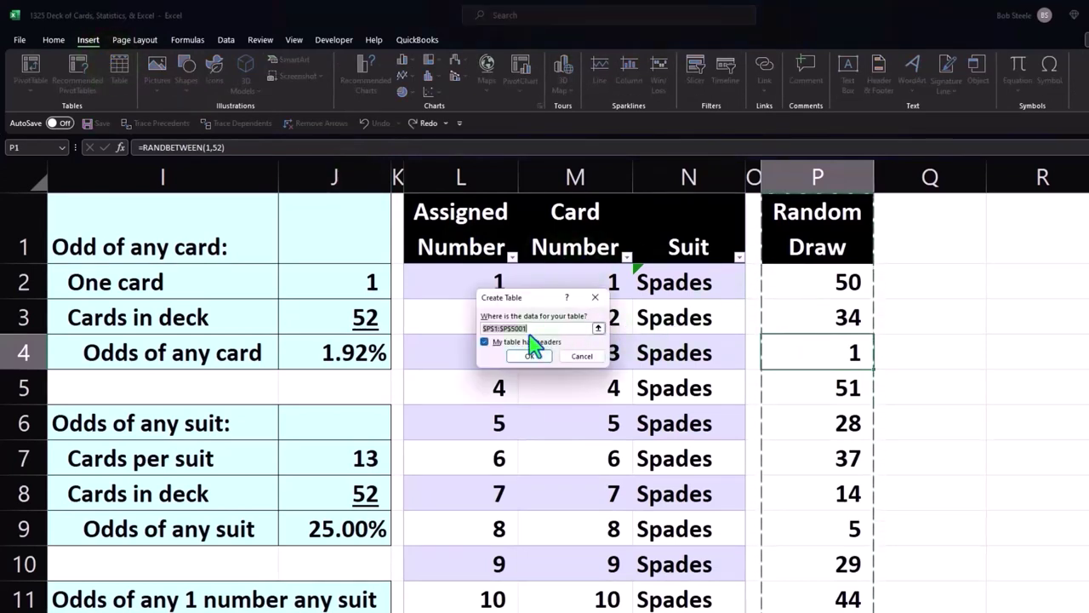
click(532, 357)
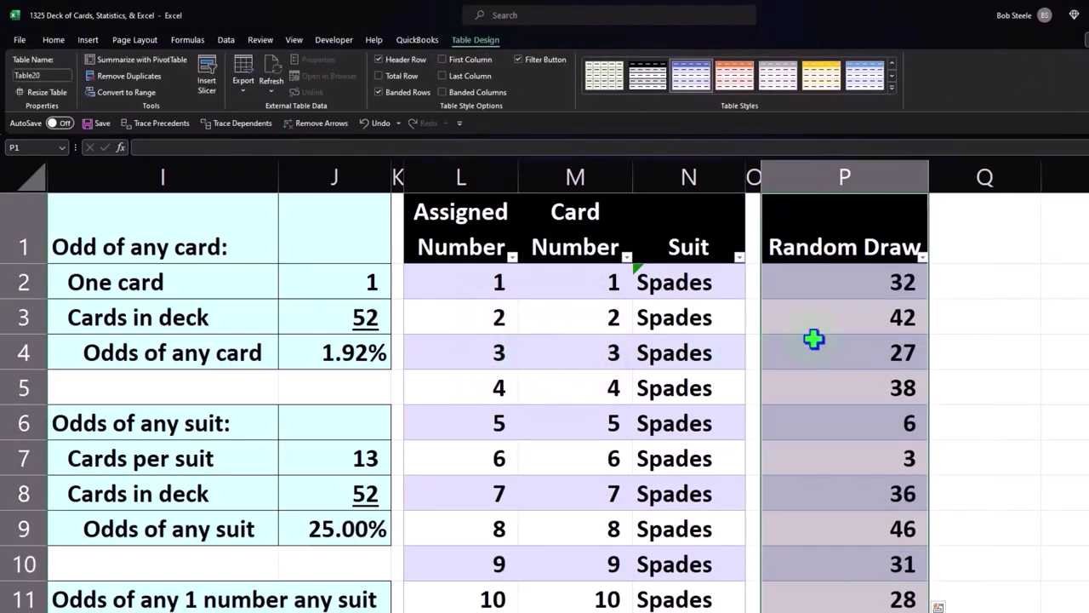
click(881, 341)
mouse_move(885, 162)
mouse_down()
mouse_move(755, 160)
mouse_move(774, 160)
mouse_up()
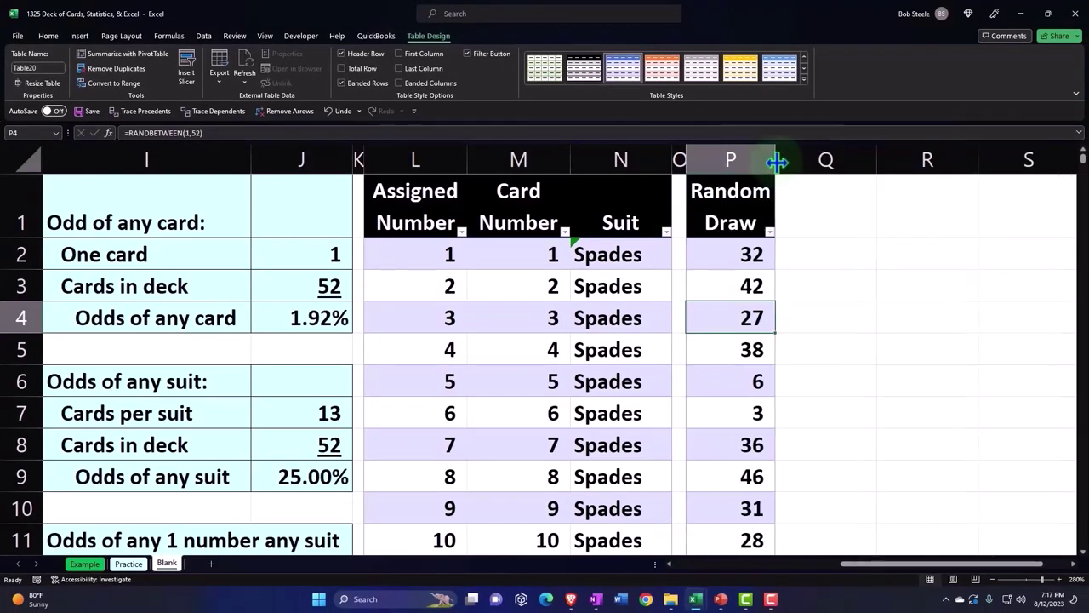
Recalculate the draws and sort Random Draw from smallest to largest
click(752, 291)
double_click(752, 291)
key(Return)
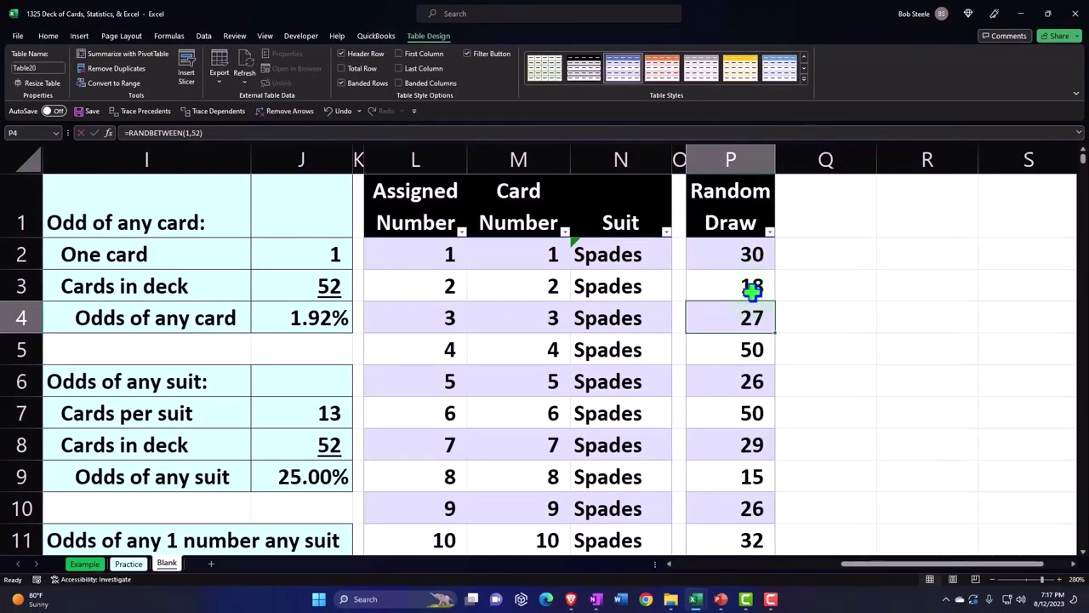
click(770, 231)
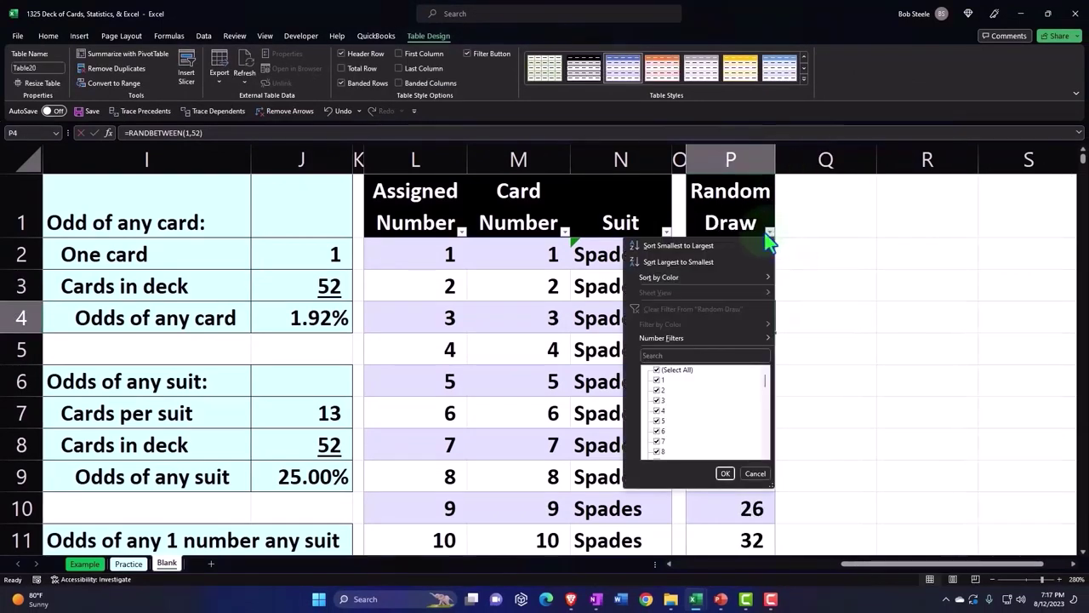
click(728, 247)
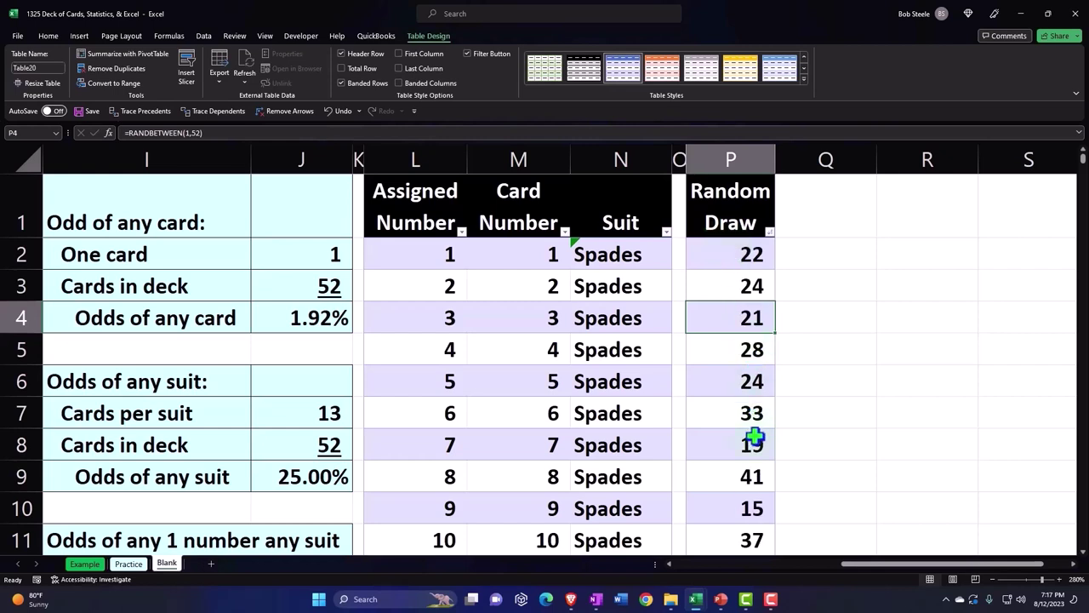
click(835, 381)
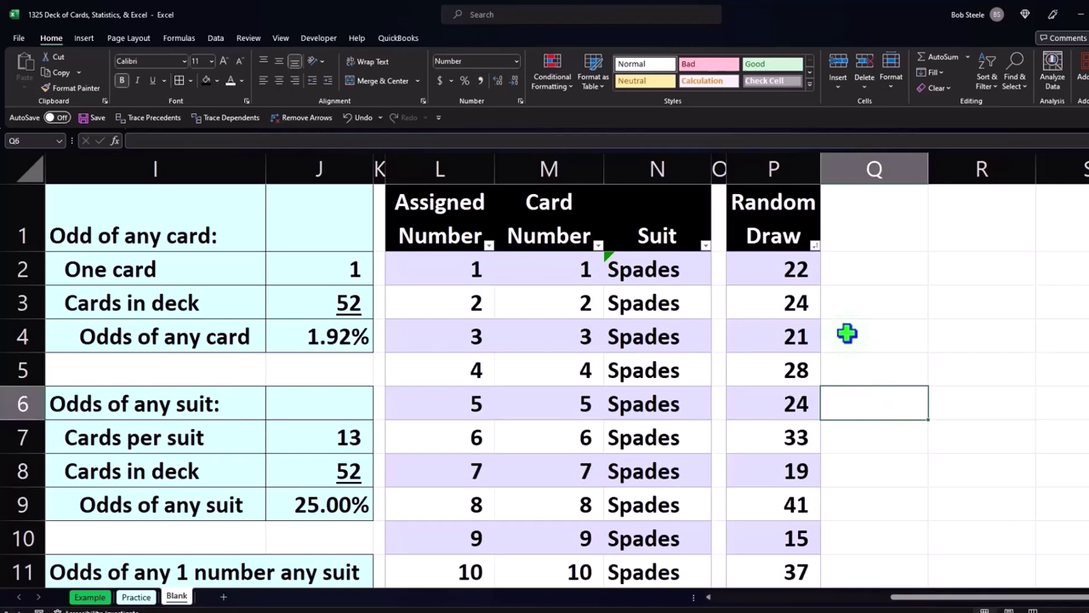
Copy the Random Draw column P and paste it into R1 as fixed values
click(776, 169)
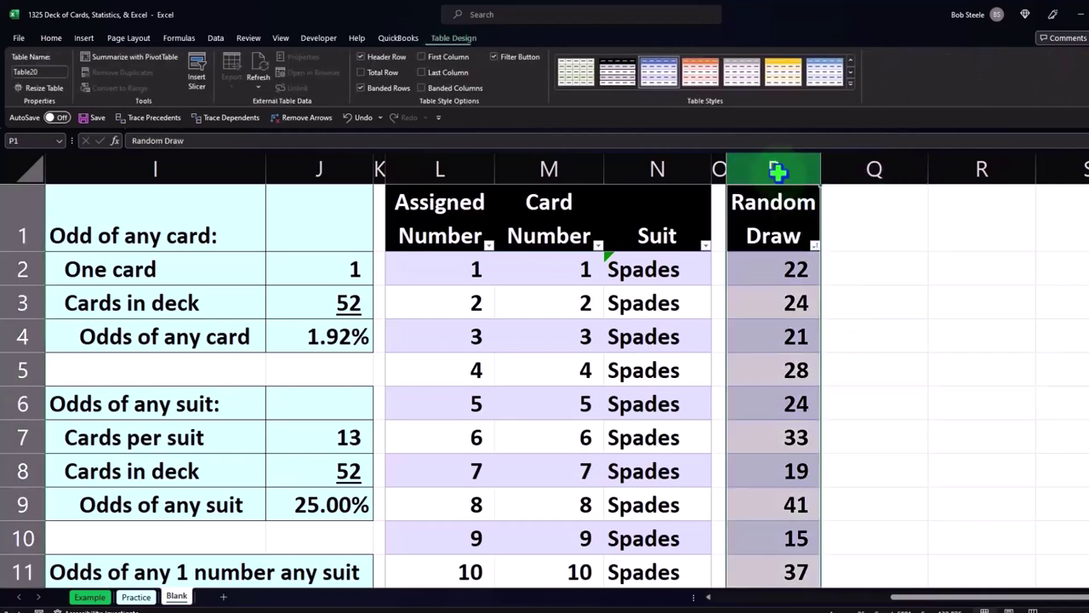
right_click(771, 213)
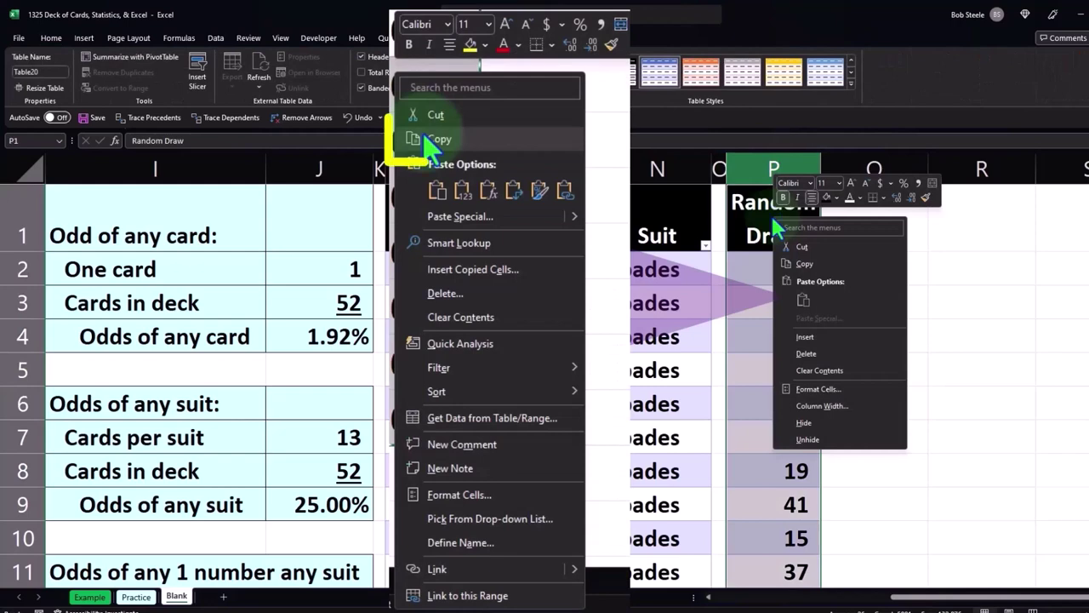
click(787, 260)
click(965, 209)
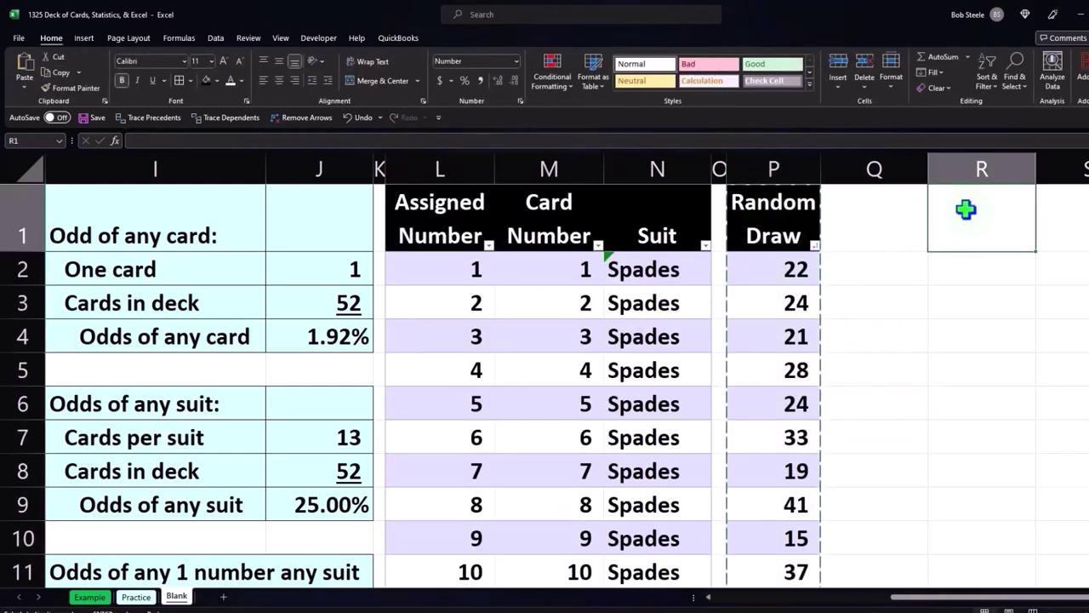
right_click(968, 217)
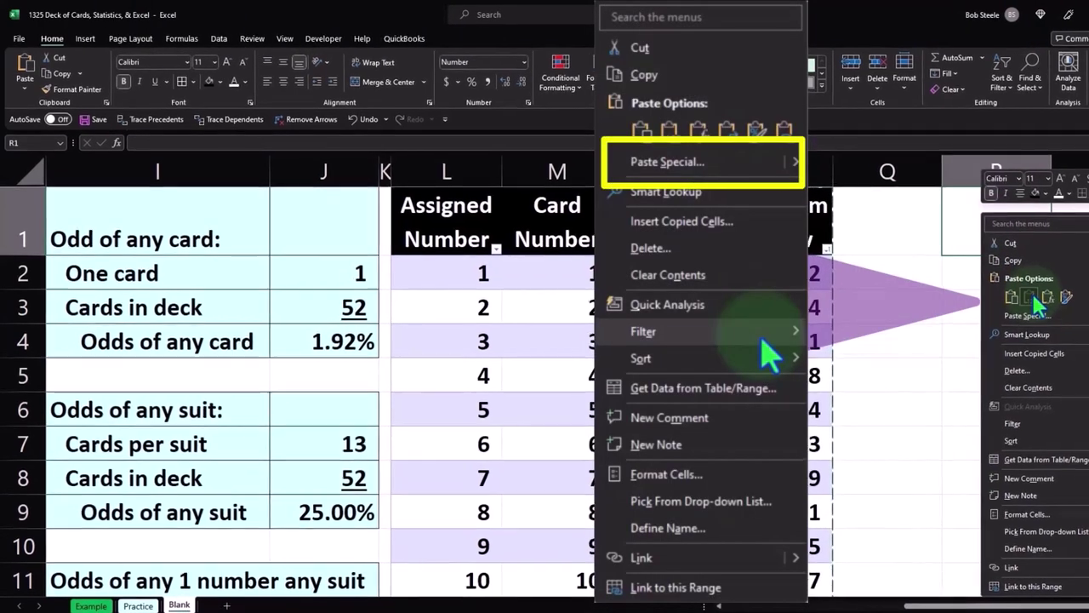
click(1020, 294)
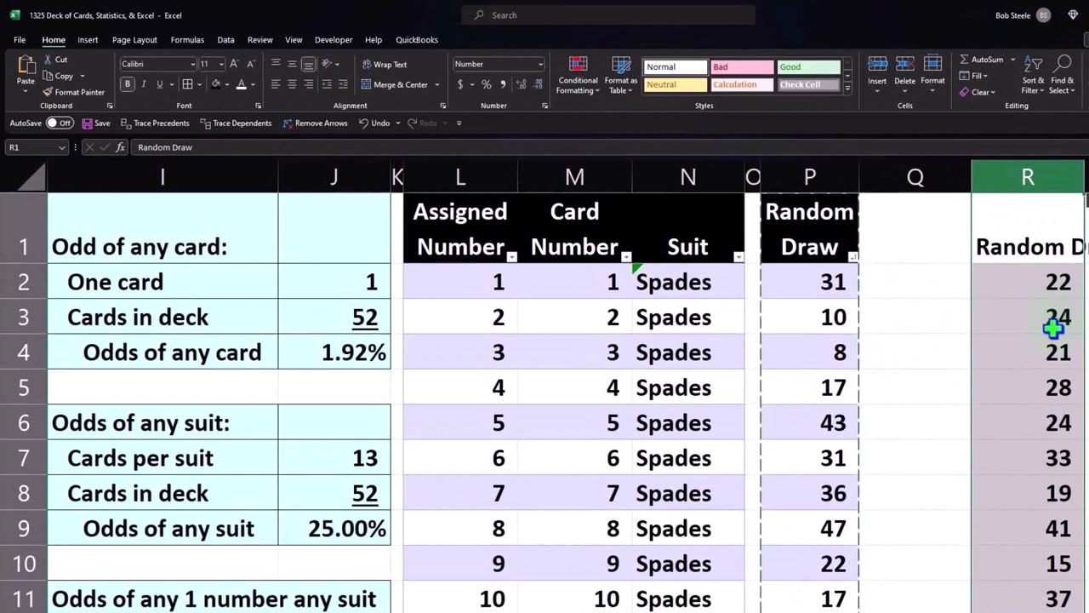
click(1046, 319)
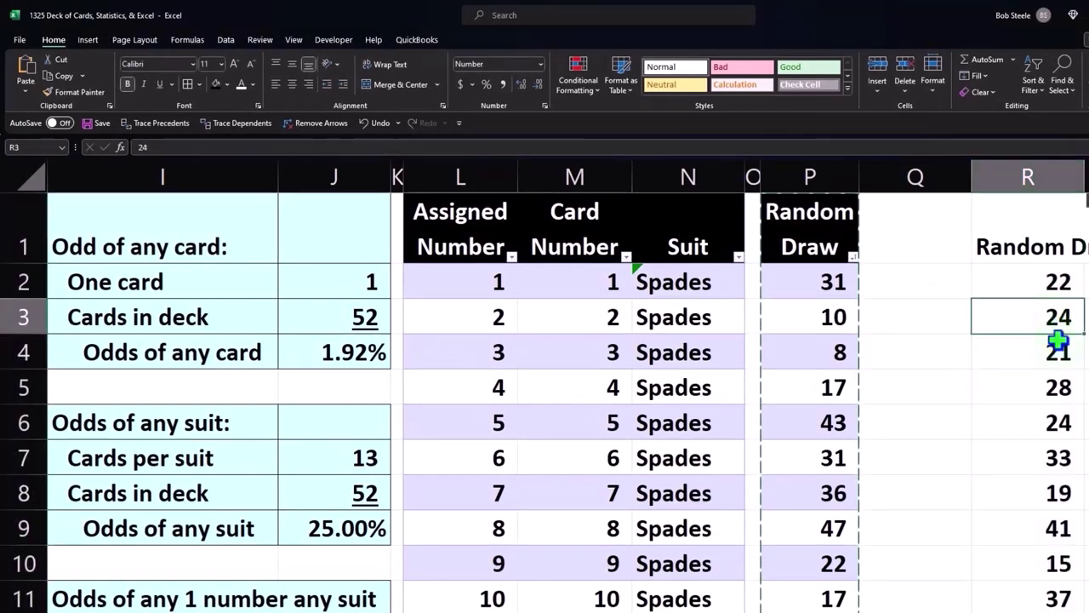
click(89, 39)
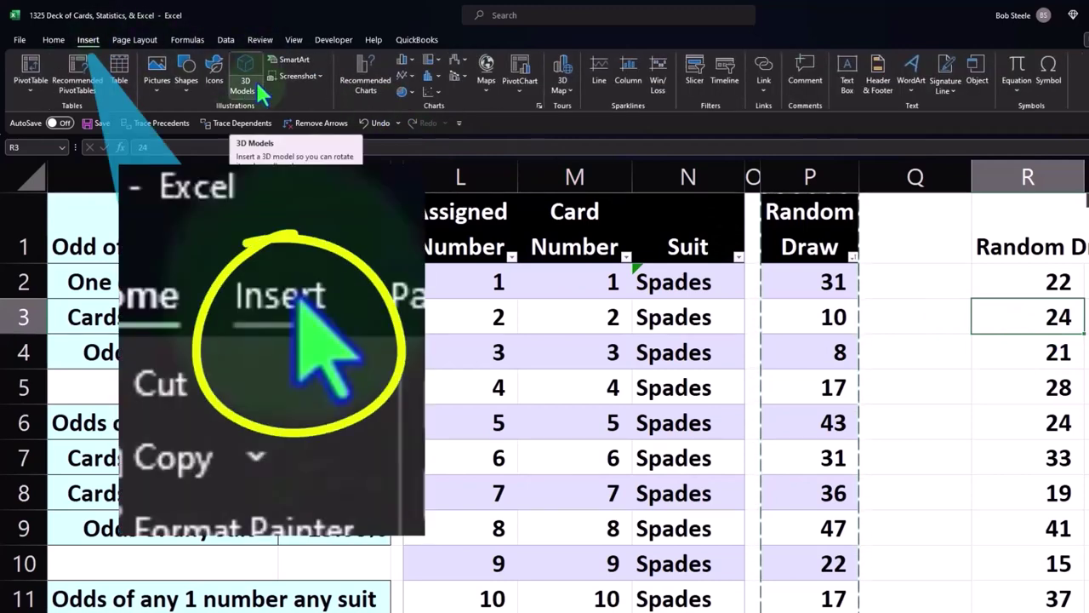
Turn the pasted draws in column R into a table (Table21) and narrow column R
click(117, 74)
key(Return)
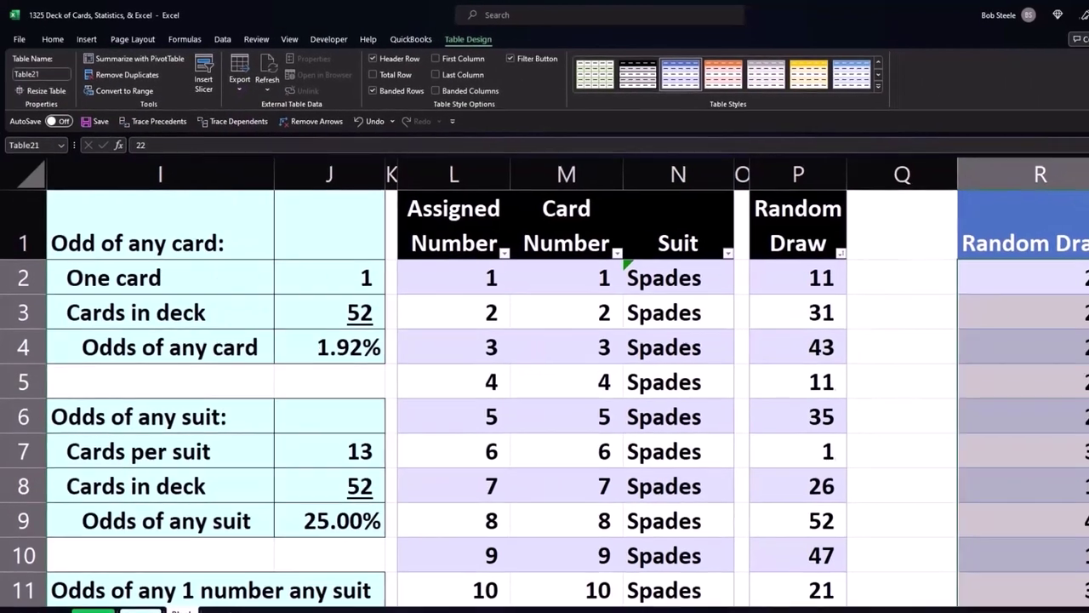
drag(1064, 162, 987, 159)
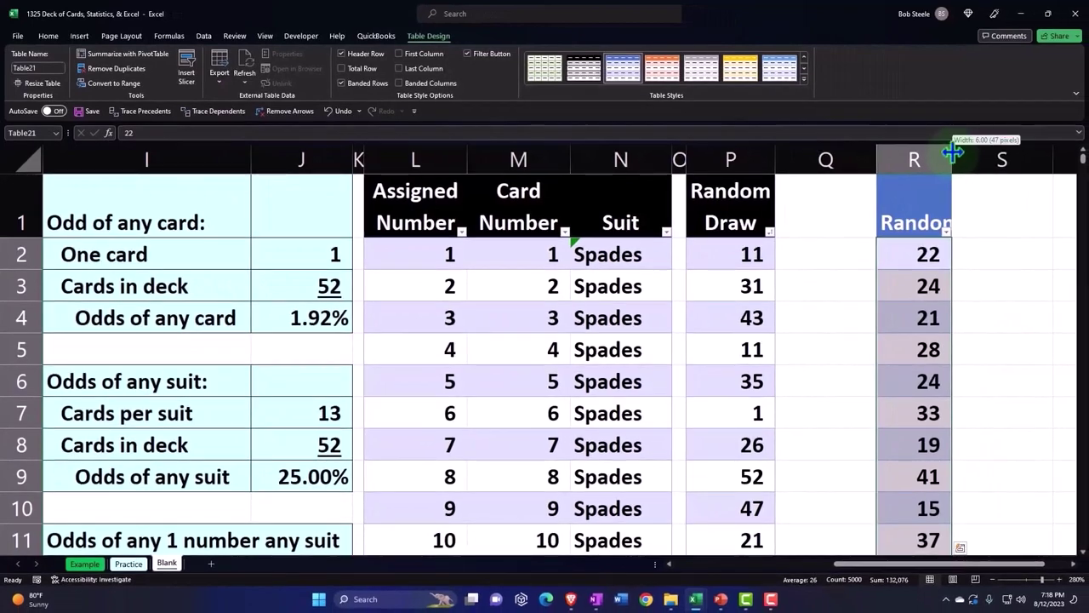
Wrap and centre the Random Draw header in R1, then widen column R slightly
click(940, 221)
click(39, 34)
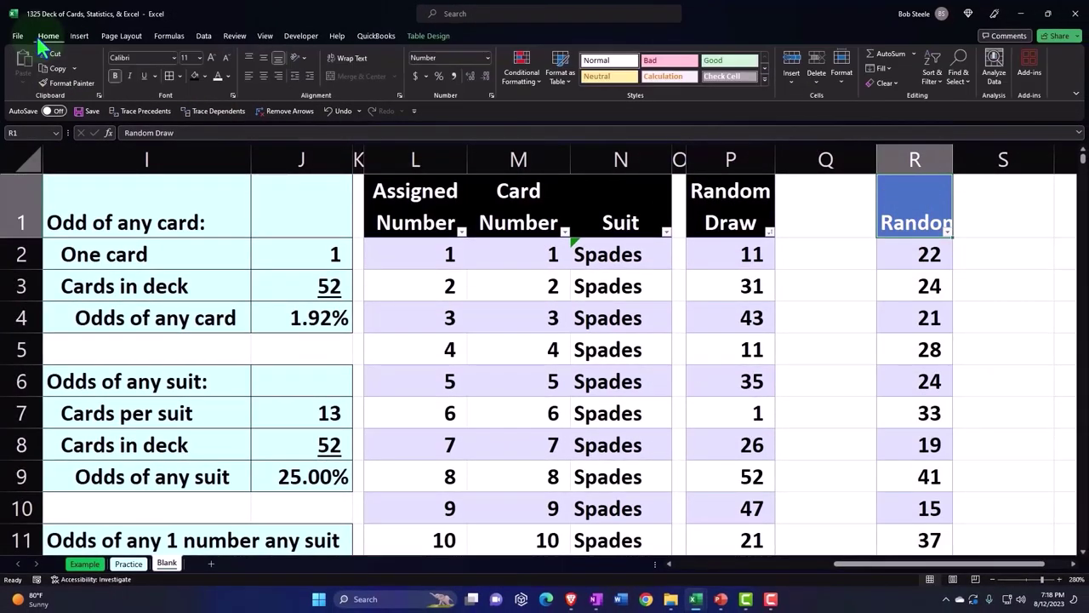
click(342, 57)
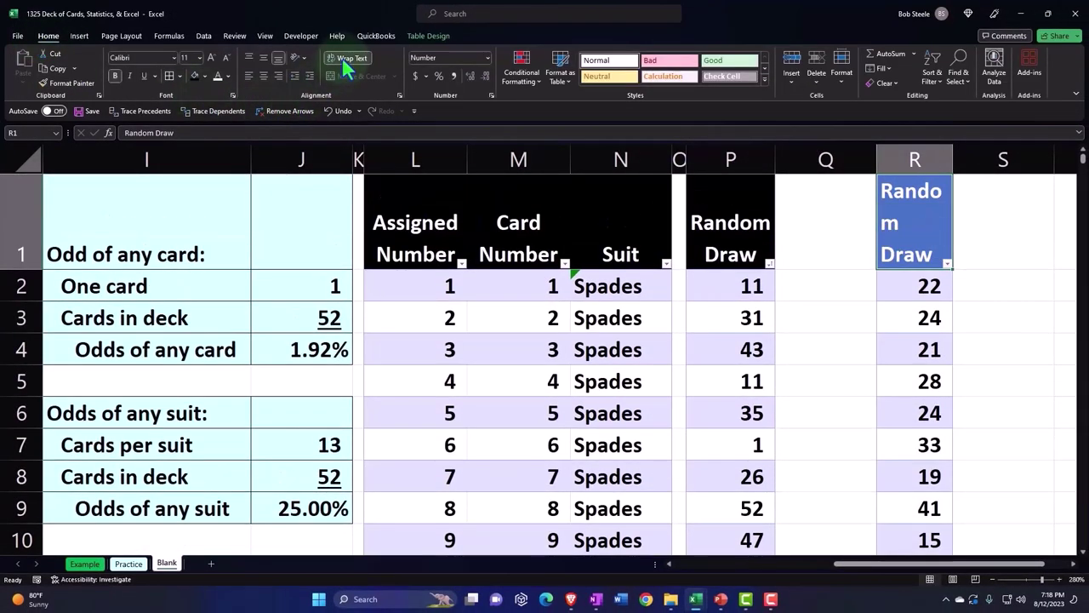
click(264, 75)
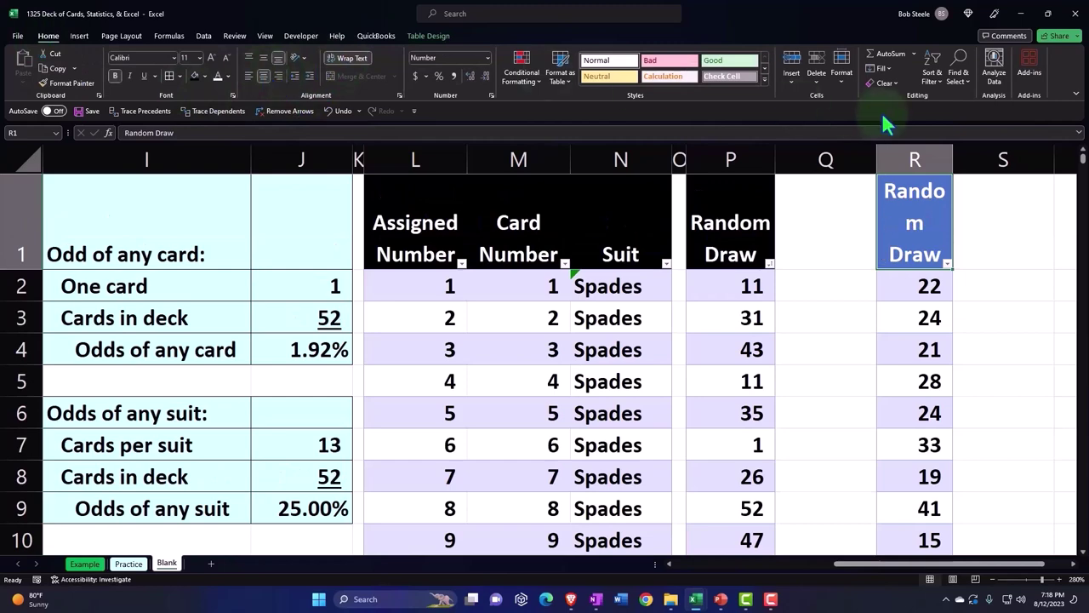
drag(953, 159, 968, 159)
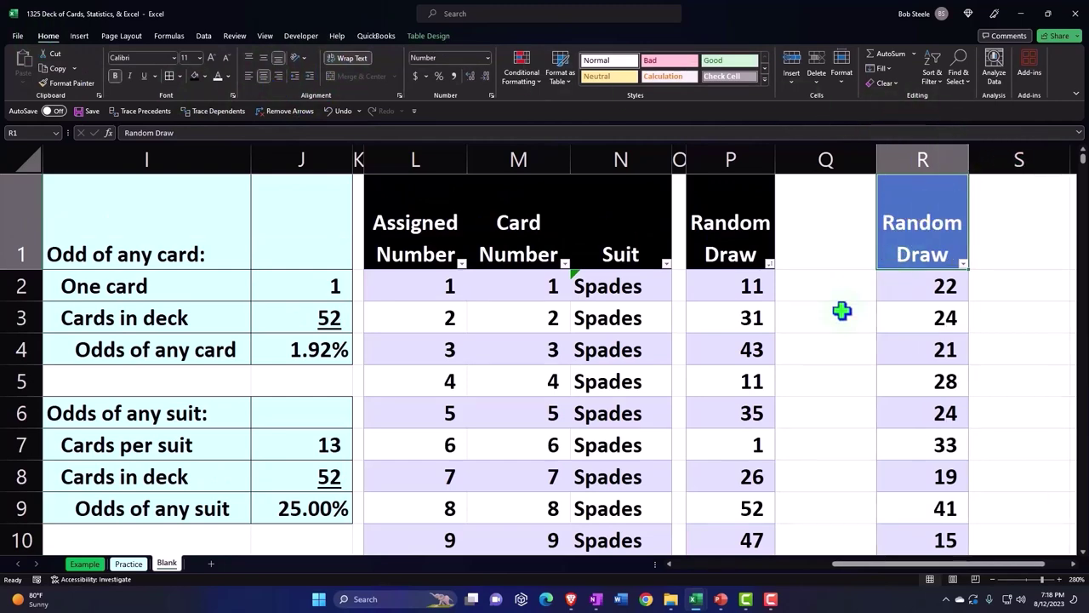
click(839, 312)
key(Right)
key(Right)
key(Right)
key(Right)
key(Right)
key(Right)
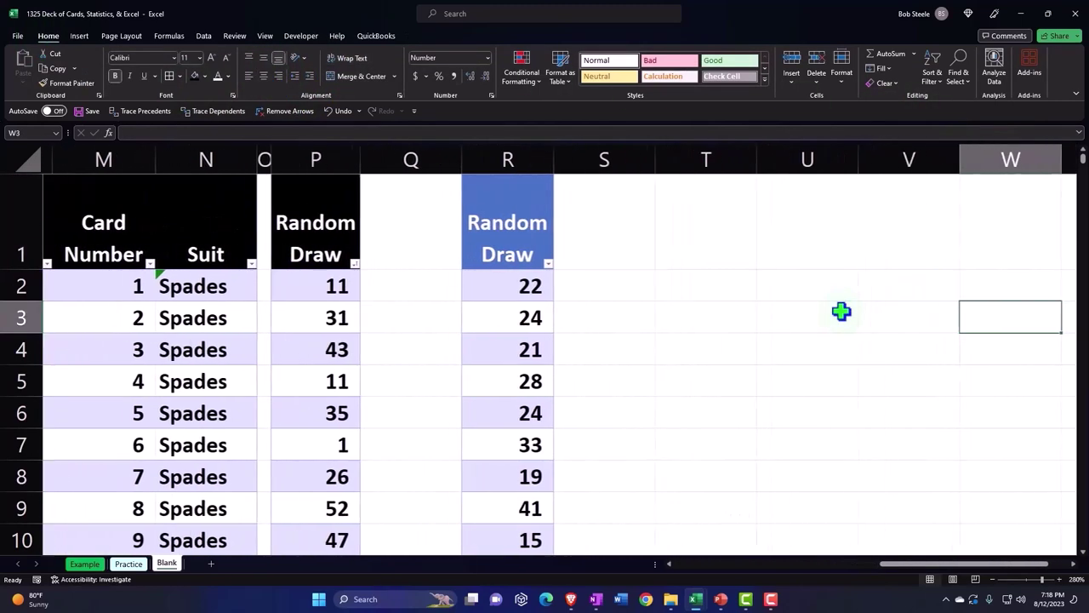
Sort column R's fixed Random Draw values smallest to largest and scroll through to verify the 1s come first
click(545, 276)
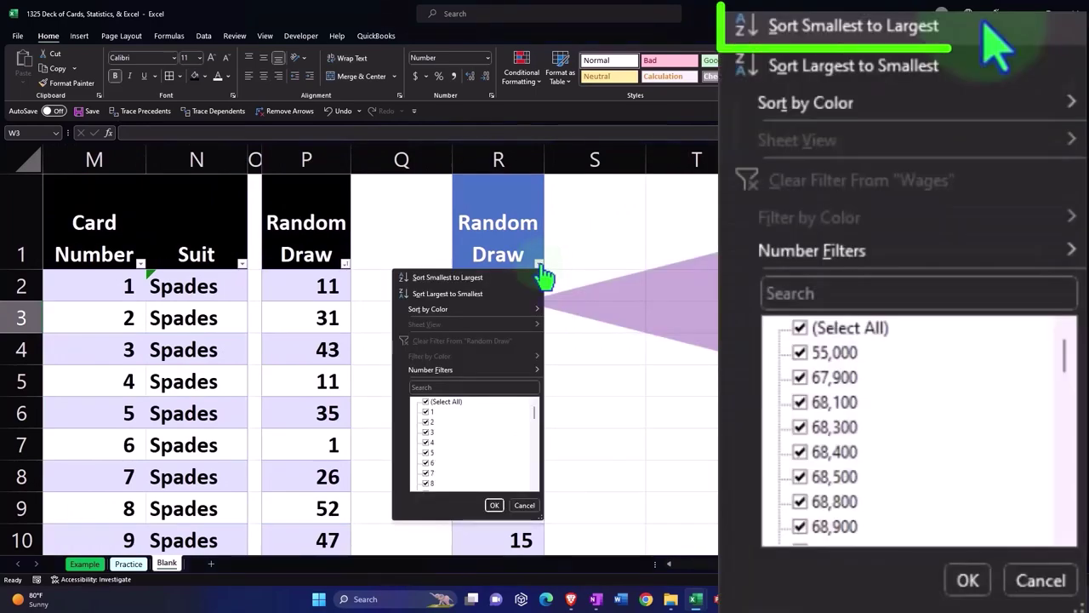
click(517, 282)
scroll(595, 269, down, 6)
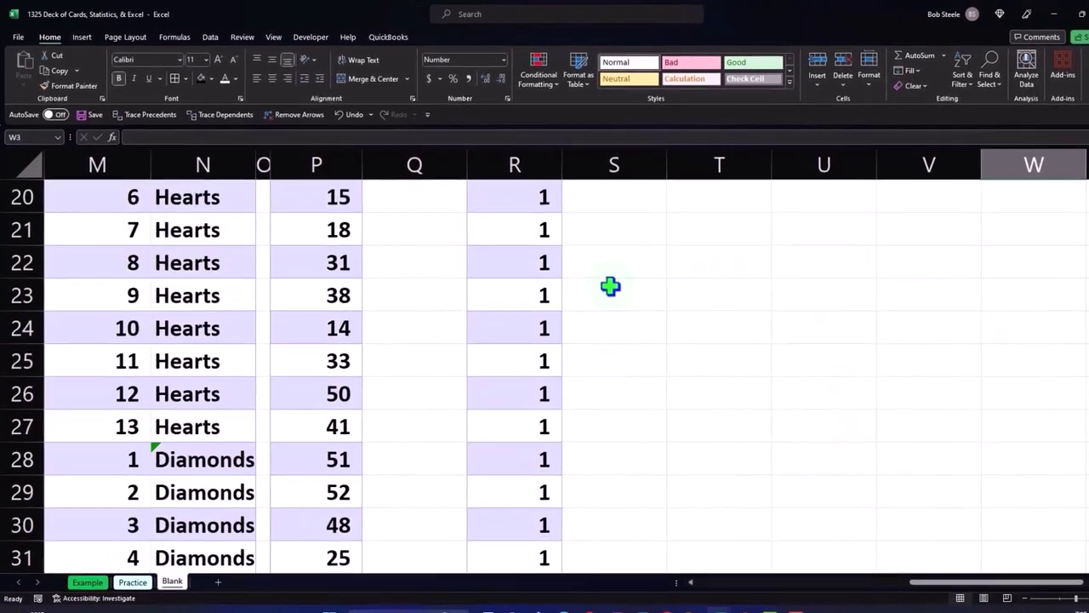
scroll(595, 273, down, 7)
scroll(595, 276, down, 14)
scroll(592, 285, down, 13)
scroll(613, 302, down, 14)
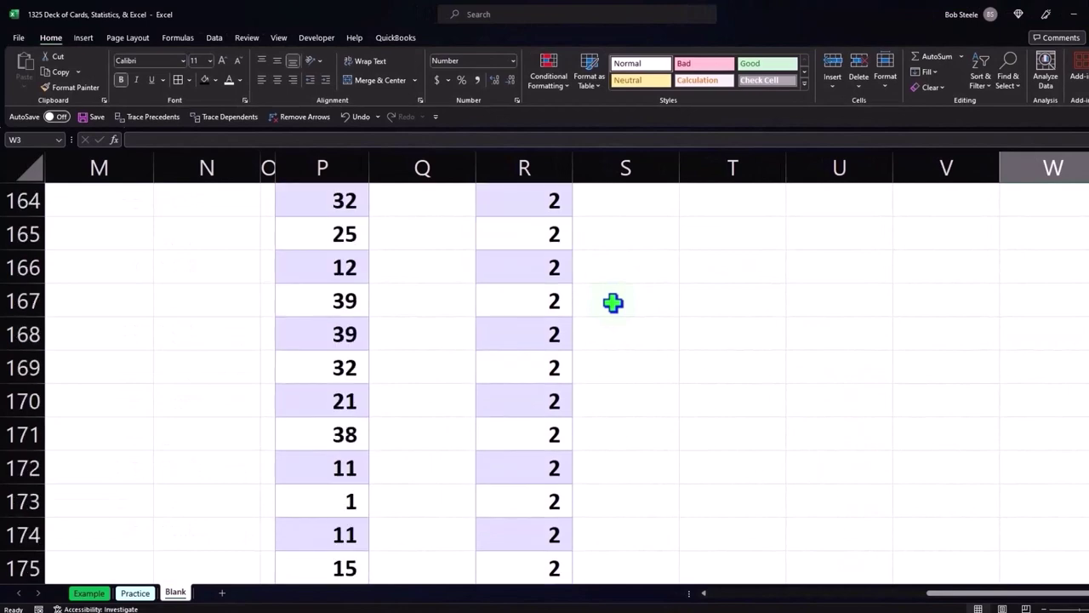
scroll(615, 311, down, 13)
scroll(614, 311, down, 12)
scroll(615, 311, up, 14)
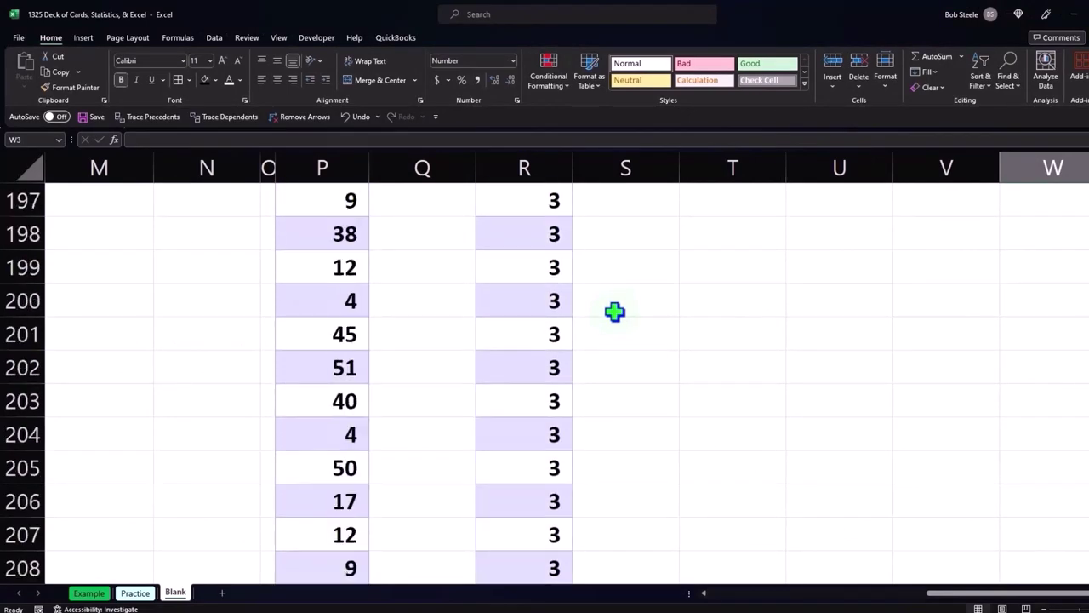
scroll(615, 311, up, 14)
scroll(614, 312, up, 12)
scroll(614, 312, up, 13)
scroll(614, 311, up, 13)
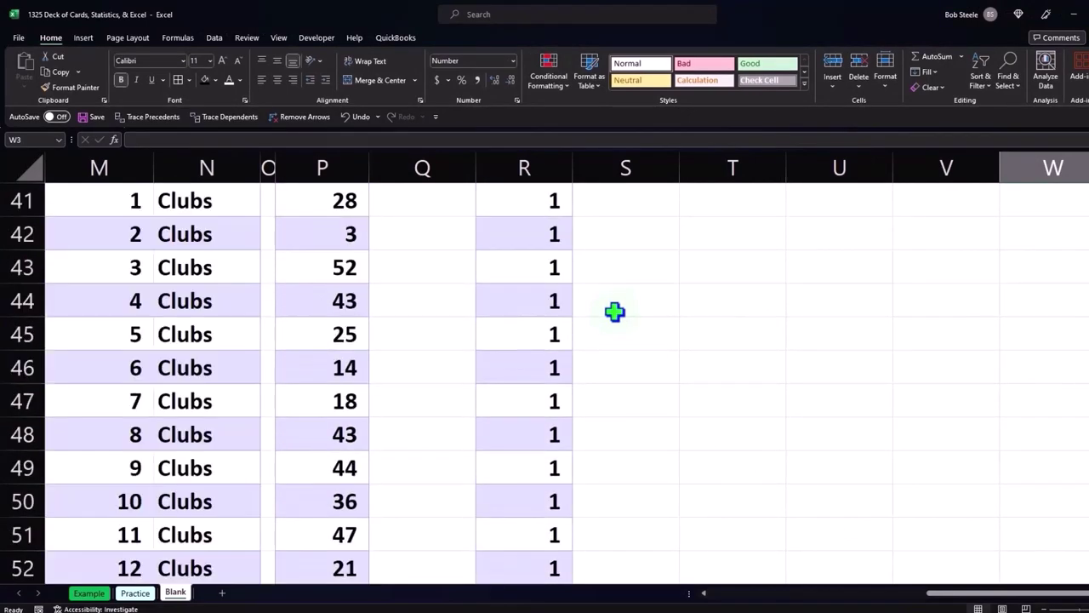
scroll(615, 312, up, 11)
scroll(616, 312, up, 3)
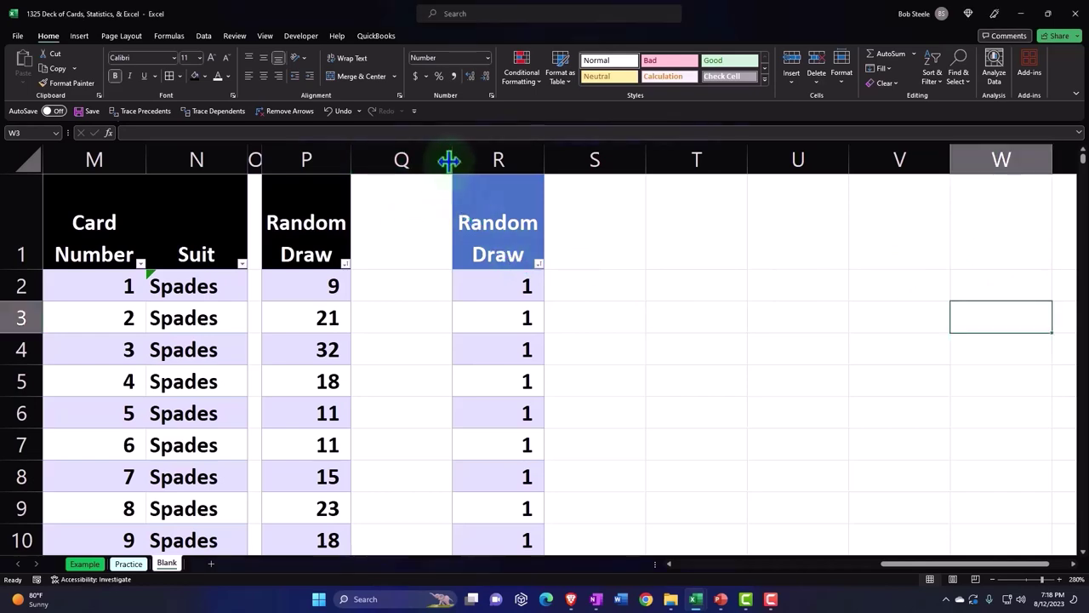
Narrow columns Q and S into thin spacers, leaving cell T1 empty
drag(449, 158, 374, 160)
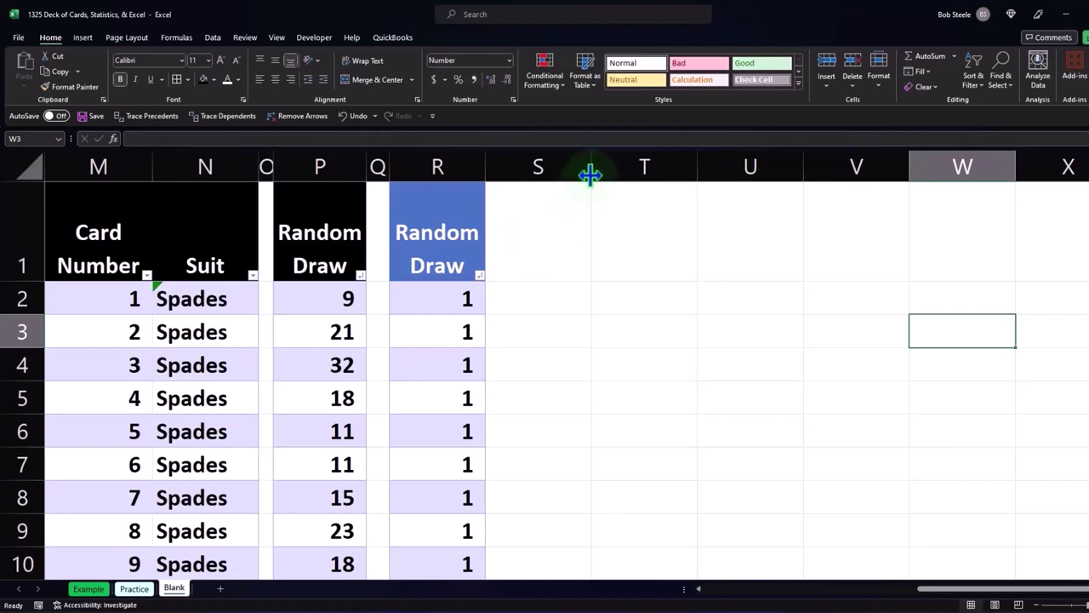
drag(591, 174, 512, 189)
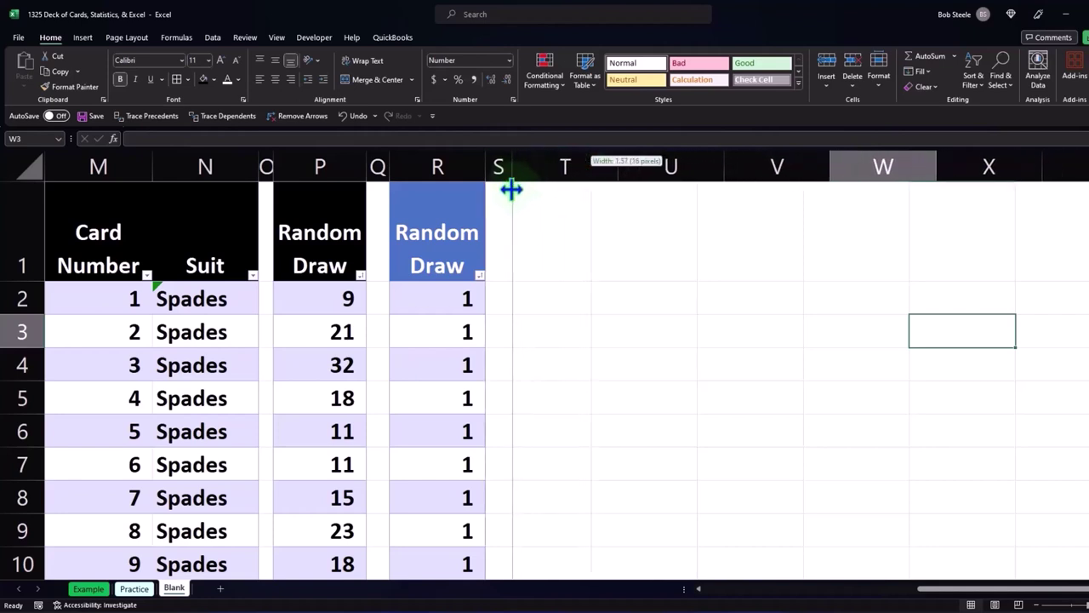
click(559, 233)
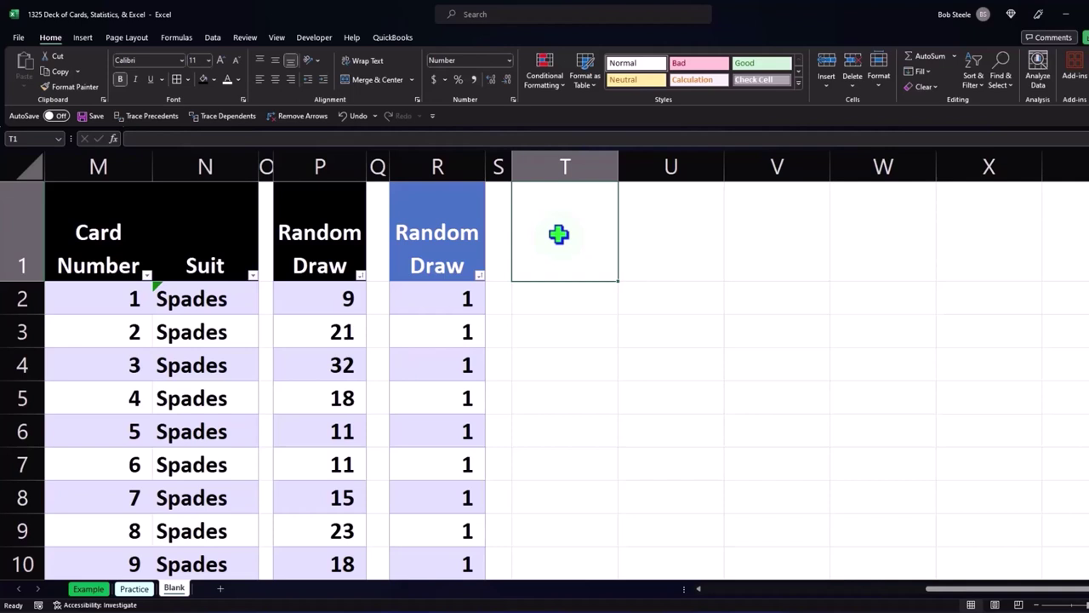
text(Assigned M)
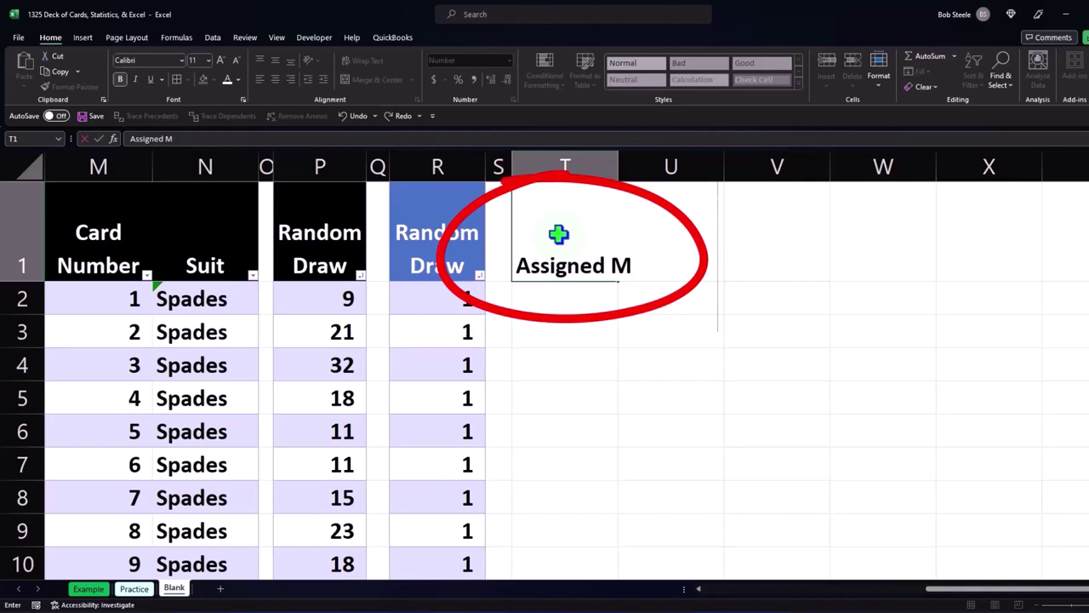
key(BackSpace)
key(BackSpace)
key(BackSpace)
key(Return)
key(Left)
key(Left)
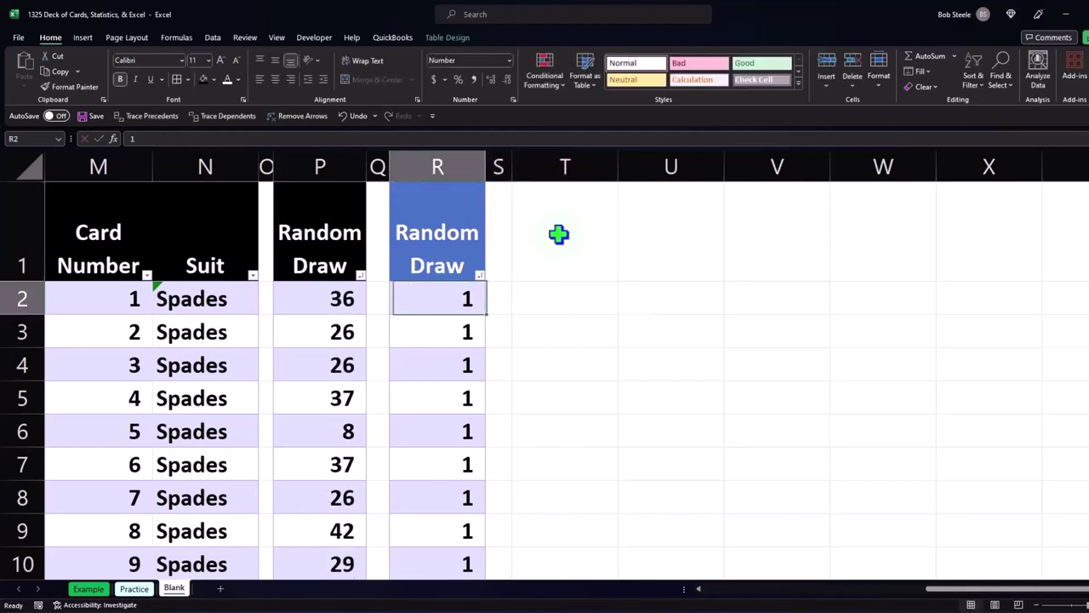
key(Left)
key(Left)
key(Left)
key(Left)
key(Left)
key(Left)
key(Left)
key(Left)
key(Left)
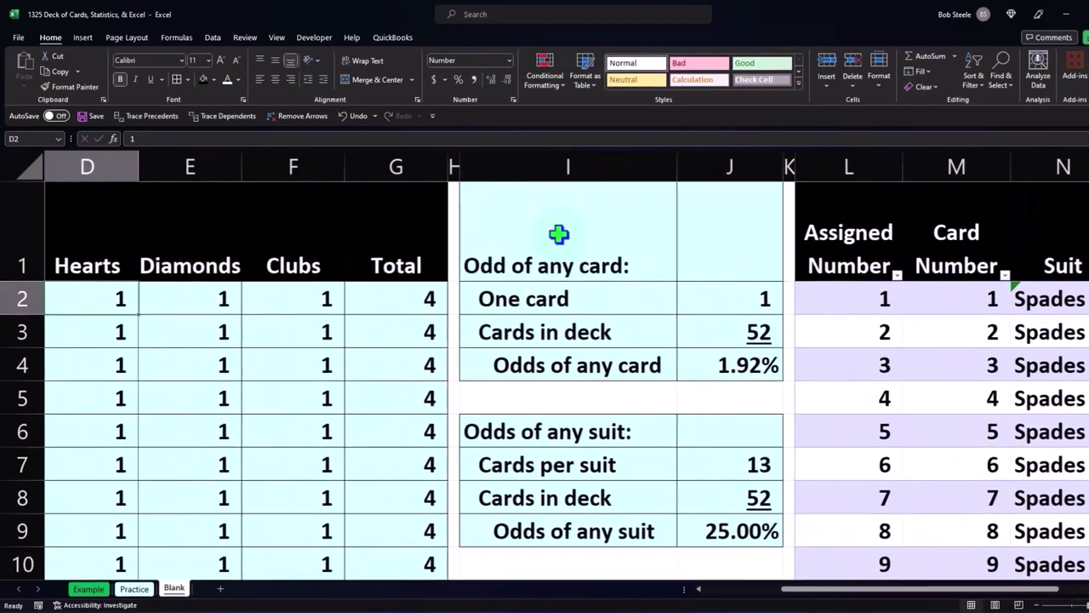
key(Right)
key(Right)
key(Right)
key(Right)
key(Right)
key(Right)
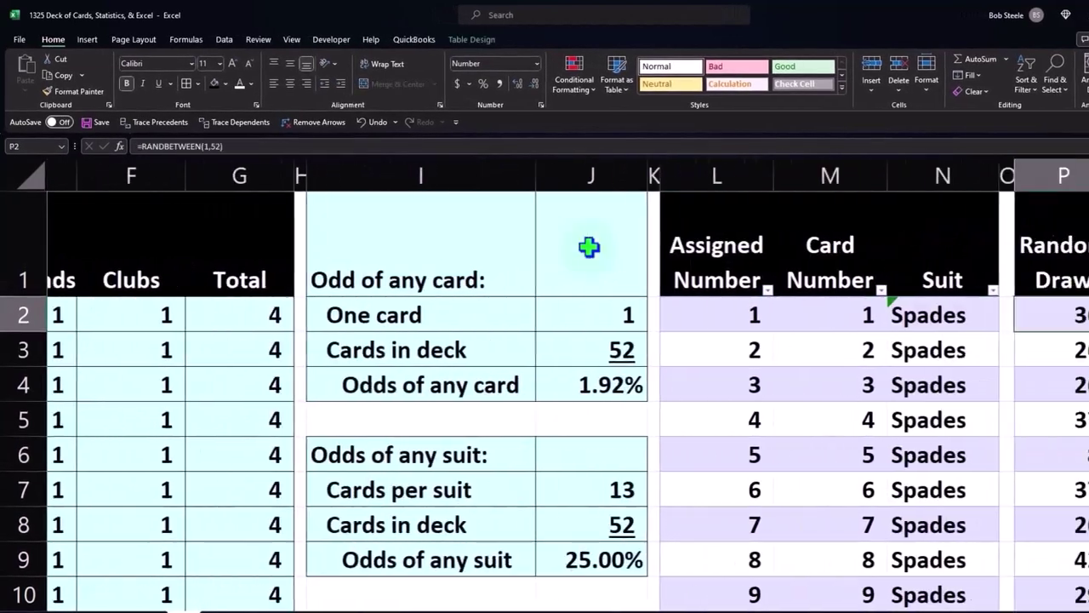
key(Right)
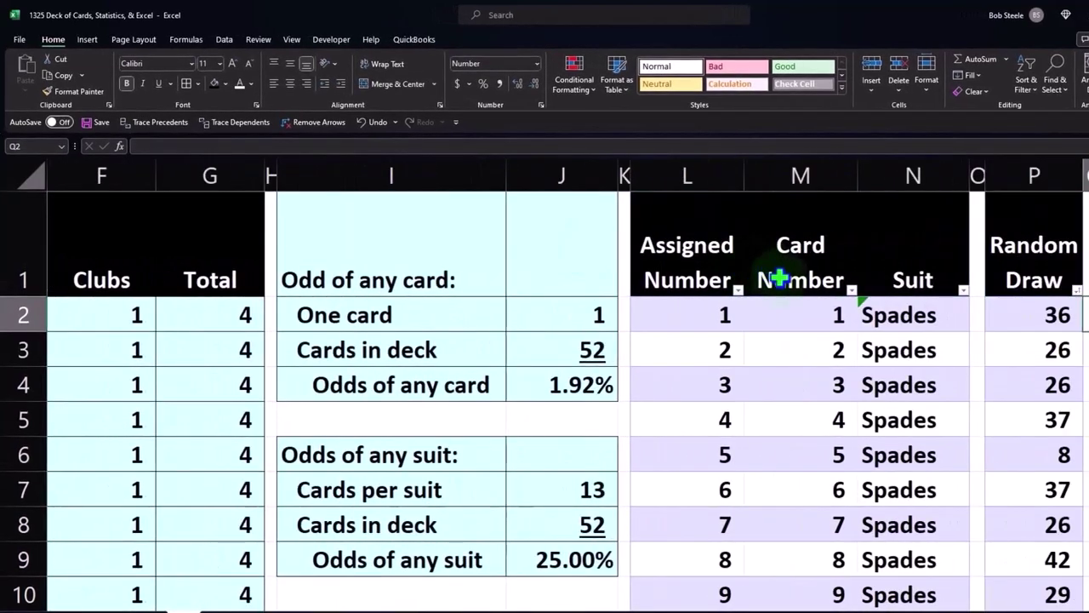
Copy the Assigned Number, Card Number and Suit columns L:N and paste them at T1
drag(710, 174, 859, 175)
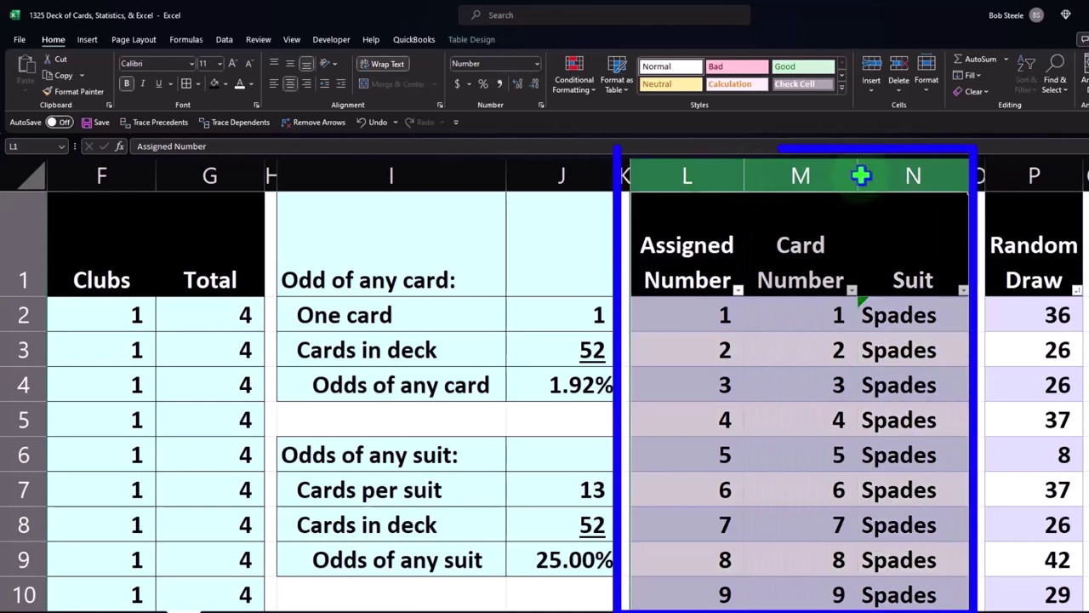
click(770, 242)
drag(691, 175, 860, 178)
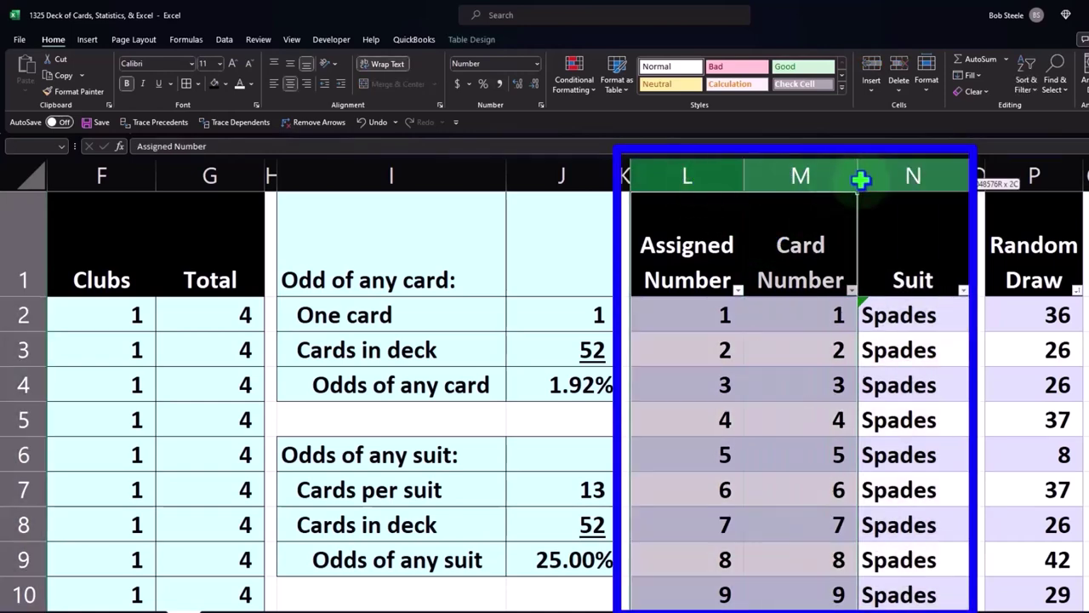
key(ctrl+c)
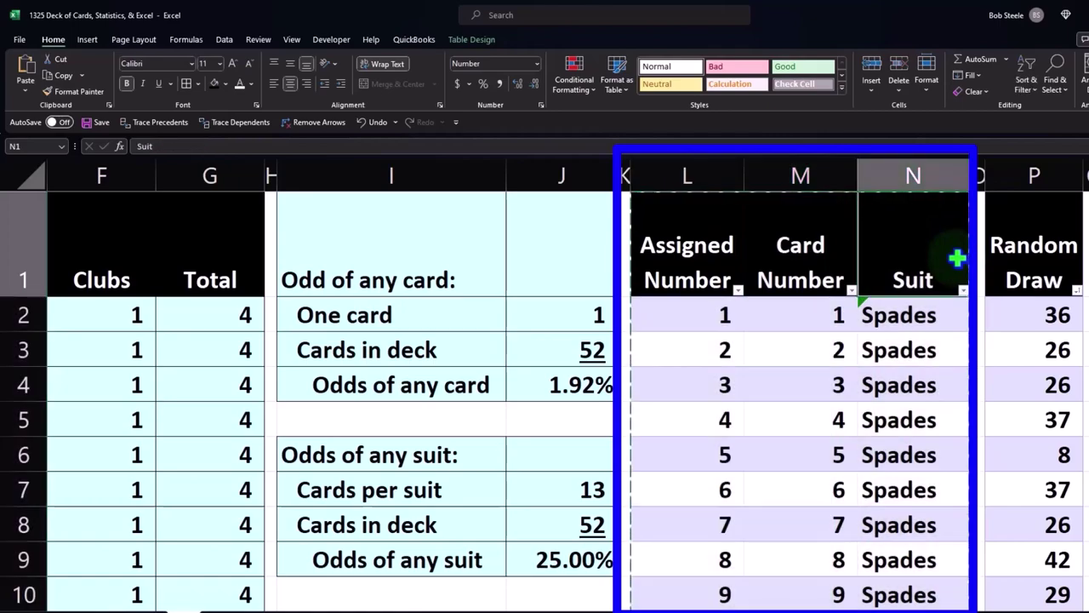
click(955, 253)
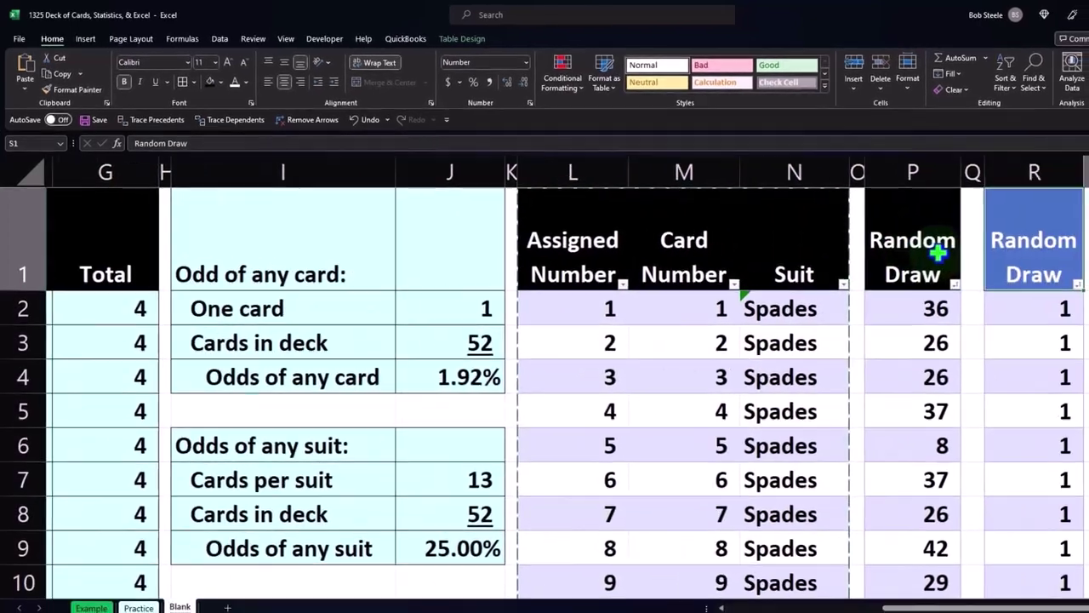
key(Right)
key(Right)
key(Right)
key(Right)
key(Right)
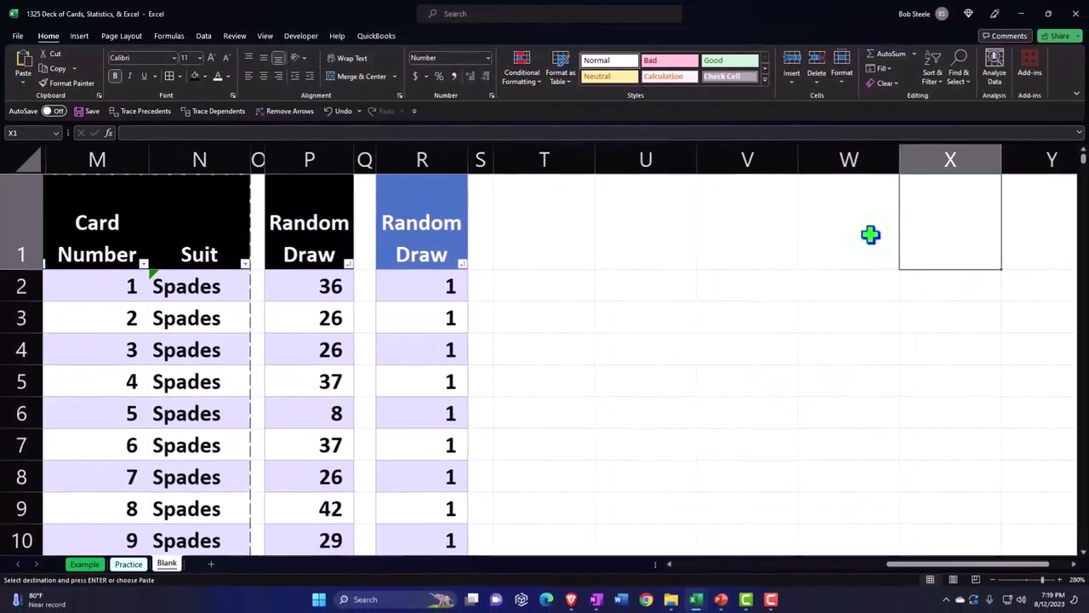
click(533, 207)
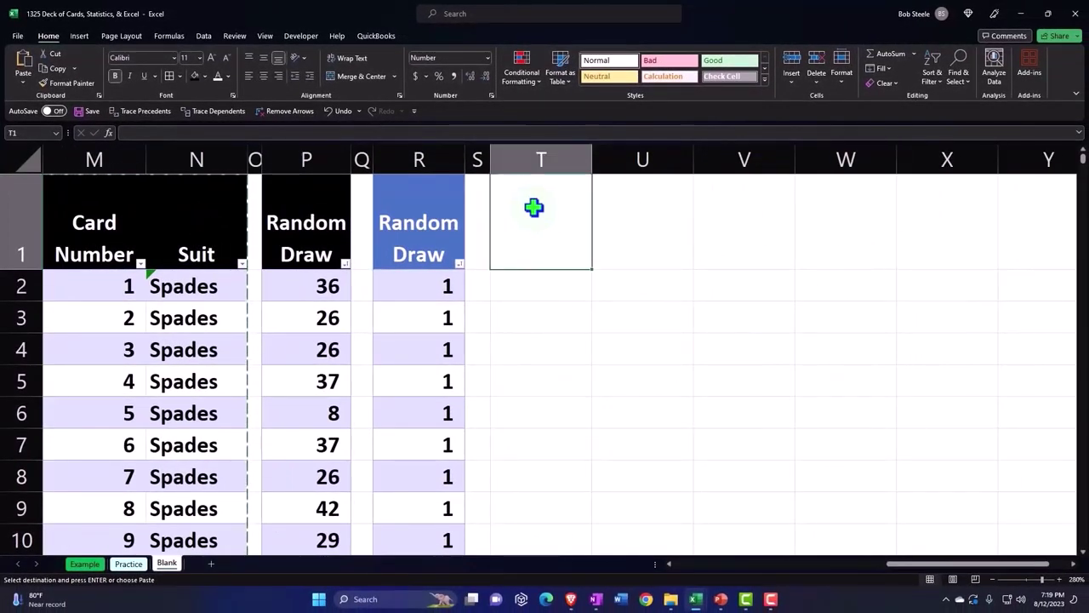
key(ctrl+v)
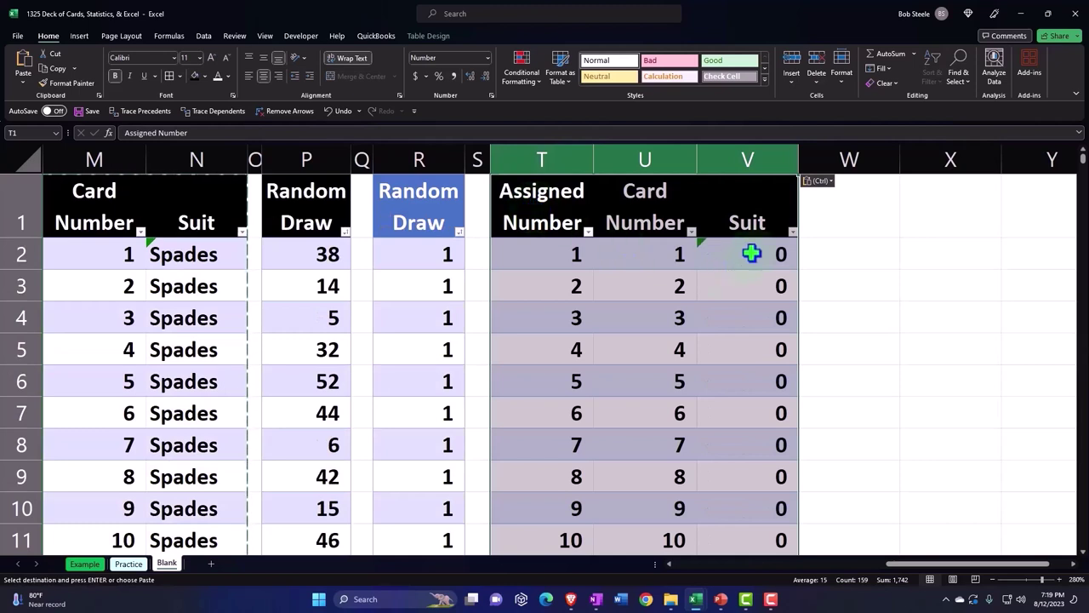
Clear the stray typed entry from the copied table's first Suit cell, V2
click(750, 253)
drag(812, 440, 460, 142)
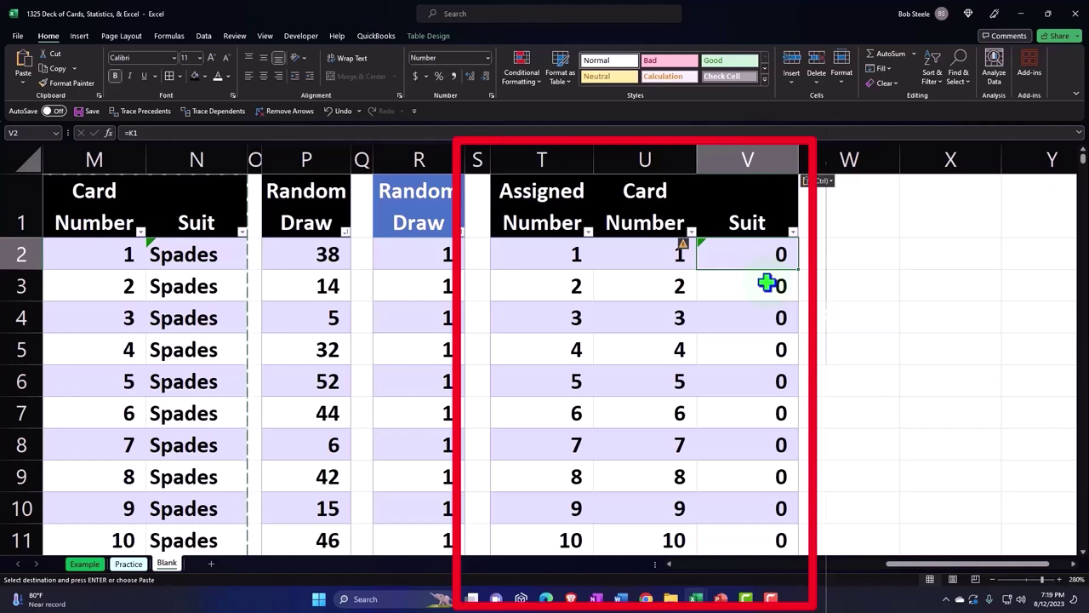
text(S)
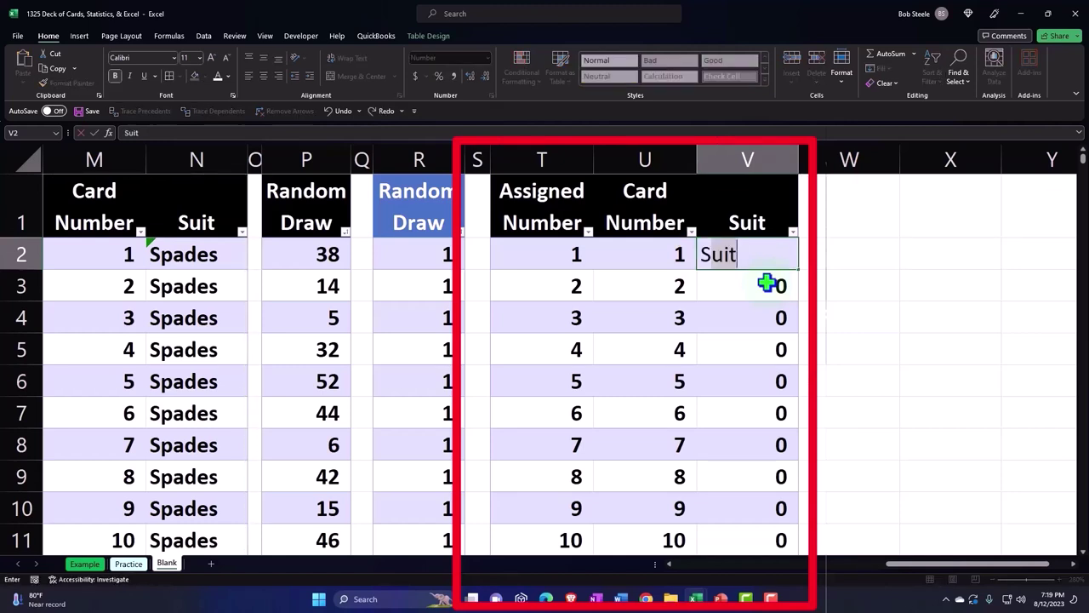
text(padeds)
key(BackSpace)
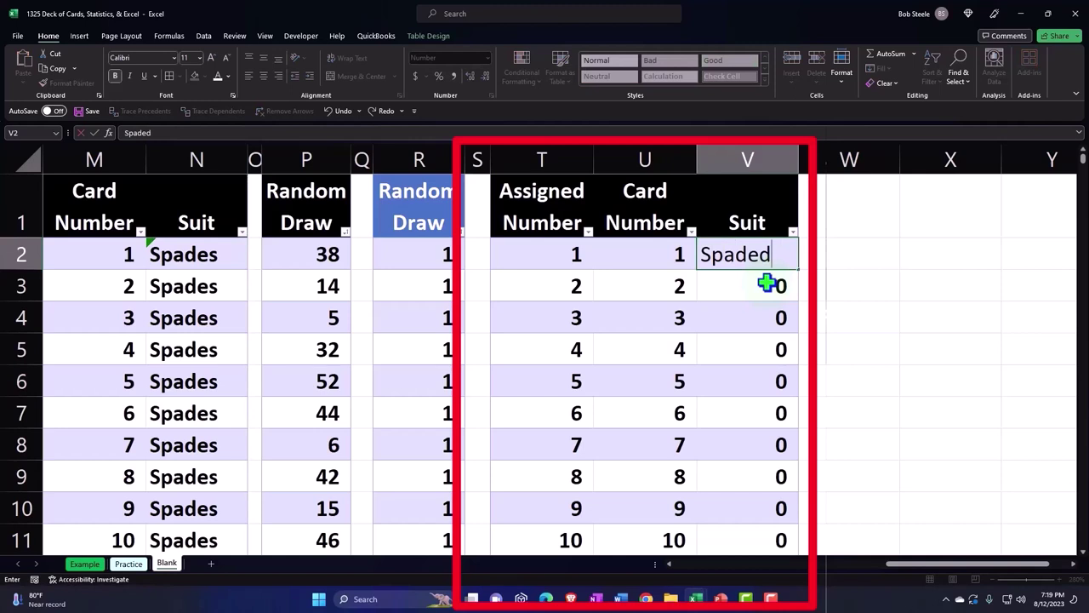
key(BackSpace)
key(BackSpace)
key(BackSpace)
key(BackSpace)
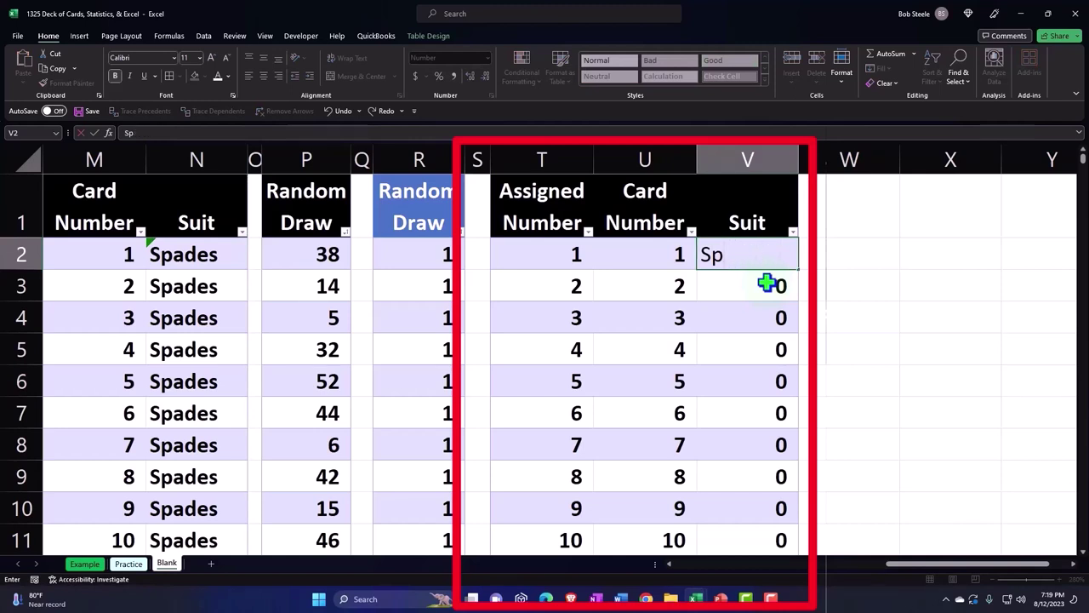
key(BackSpace)
key(BackSpace)
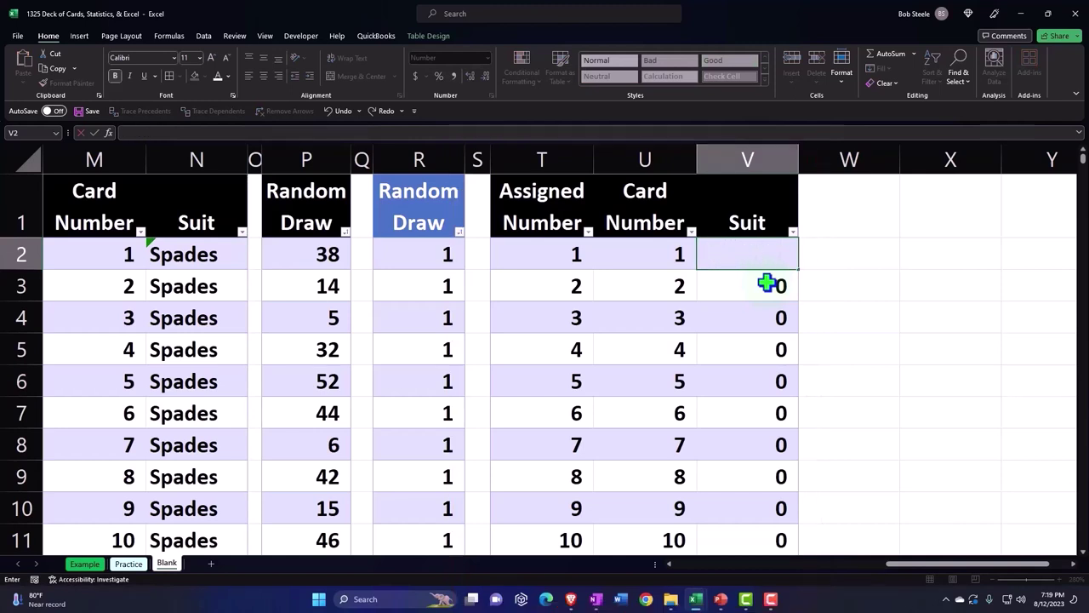
key(Return)
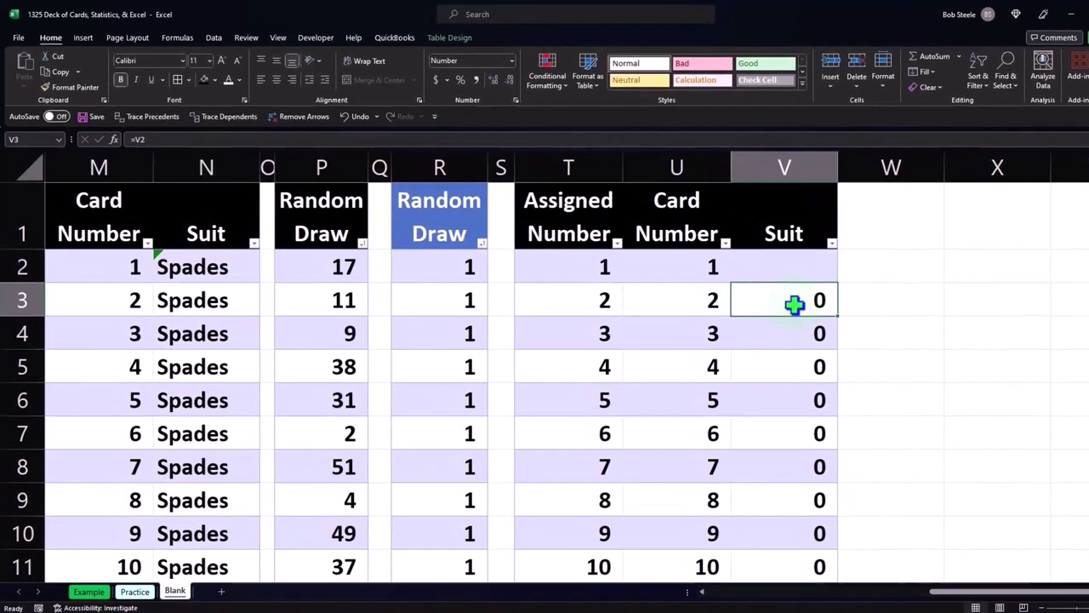
key(Left)
key(Left)
key(Left)
key(Left)
key(Left)
key(Left)
key(Left)
key(Left)
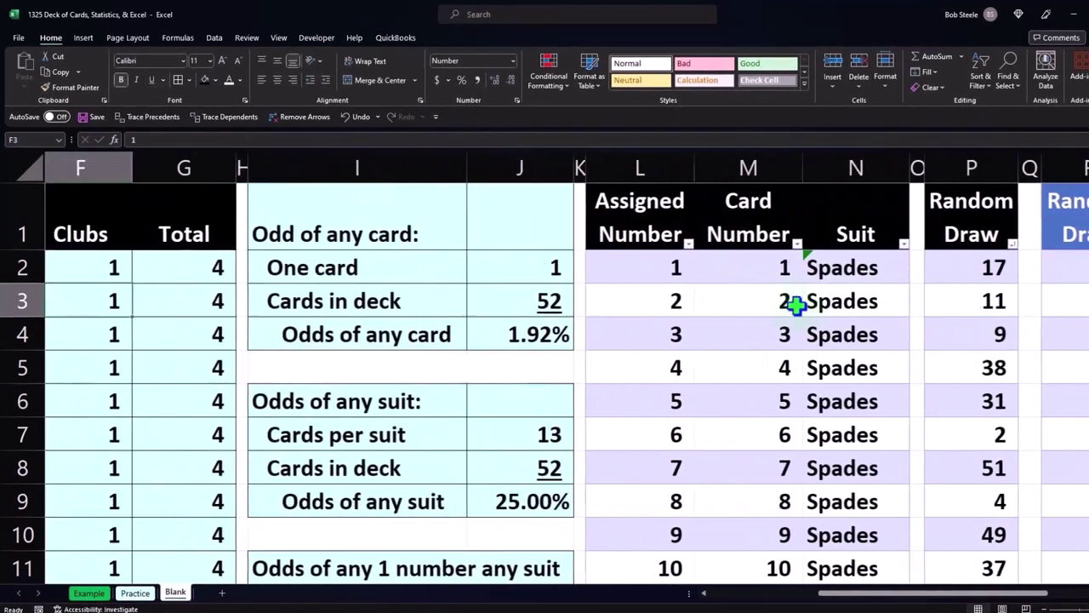
Copy the original Suit data from column N and paste it into V2 as values, showing Spades
click(872, 188)
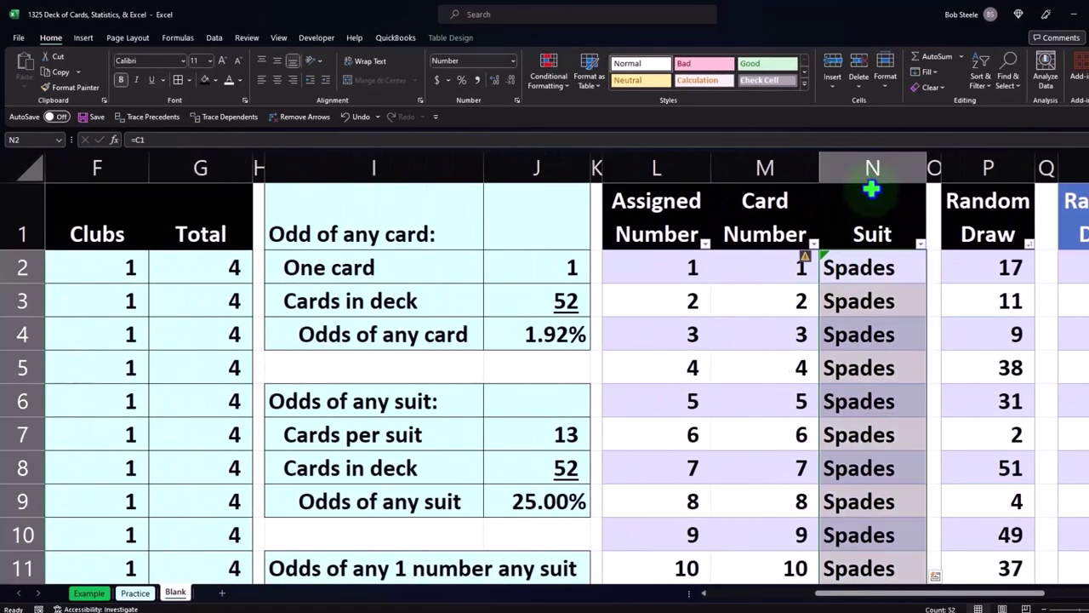
key(ctrl+c)
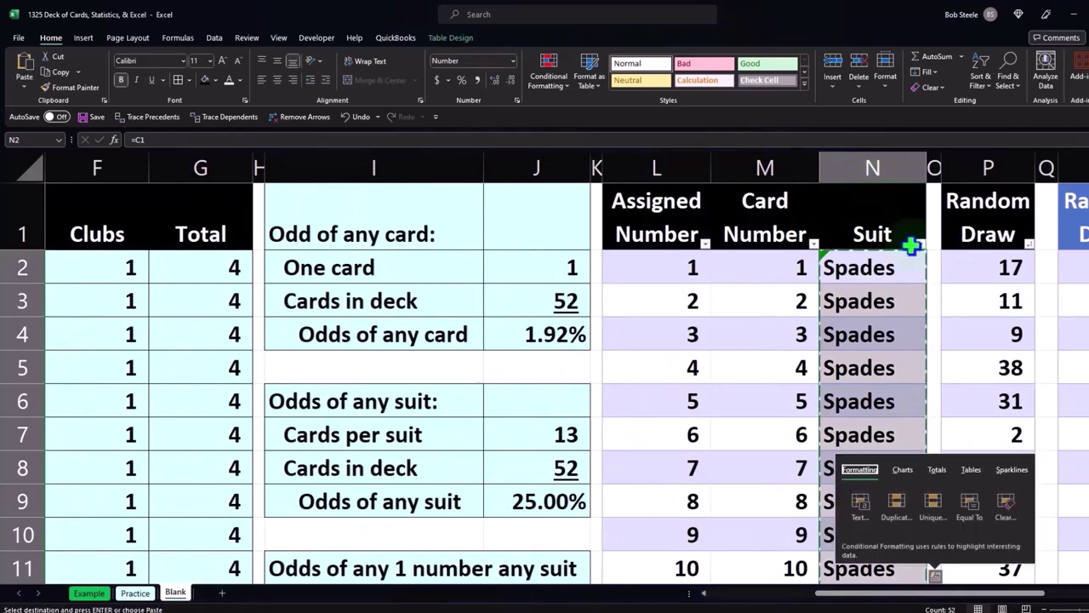
click(965, 268)
key(Right)
key(Right)
key(Right)
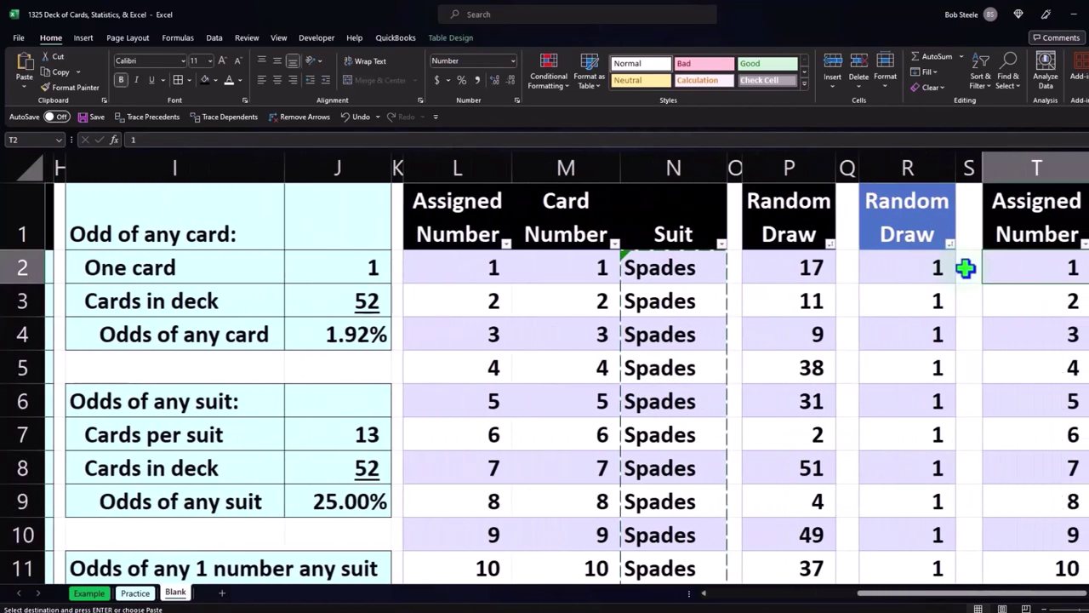
key(Right)
key(Right)
key(Right)
key(Right)
right_click(795, 270)
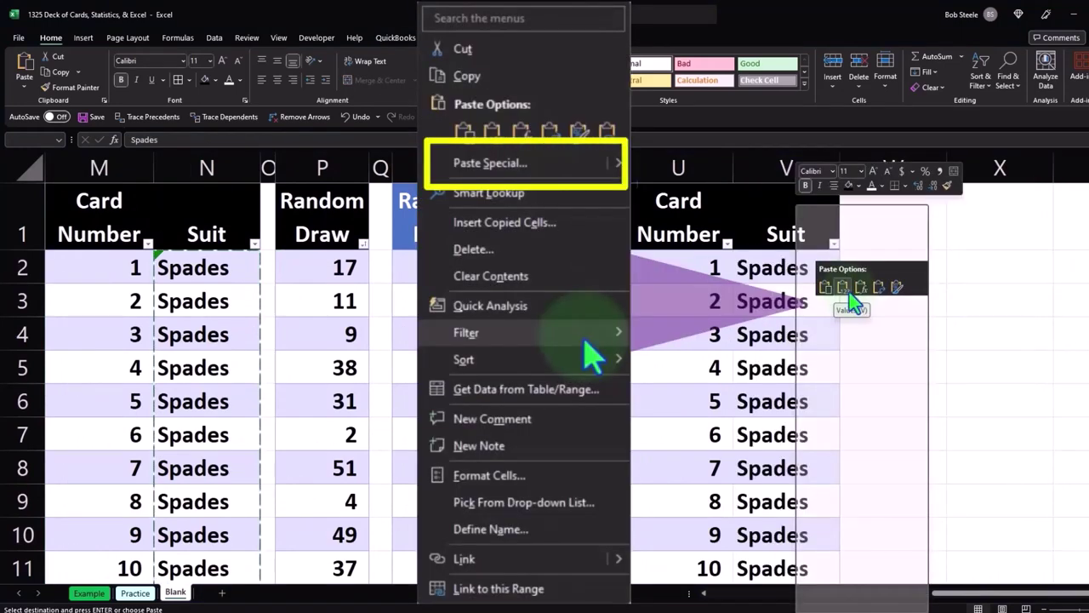
click(845, 289)
double_click(817, 298)
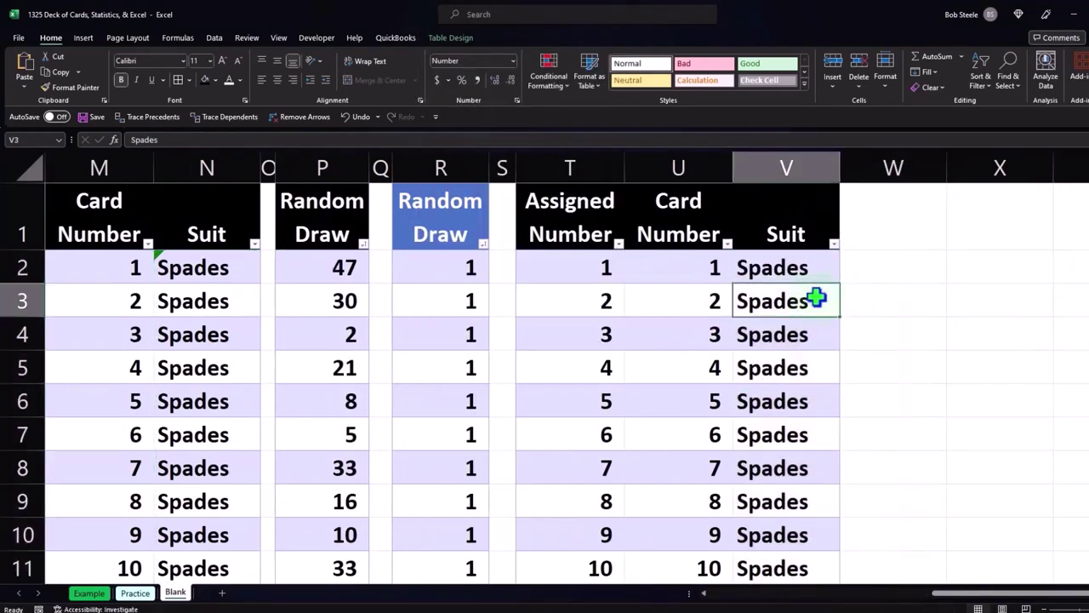
key(Return)
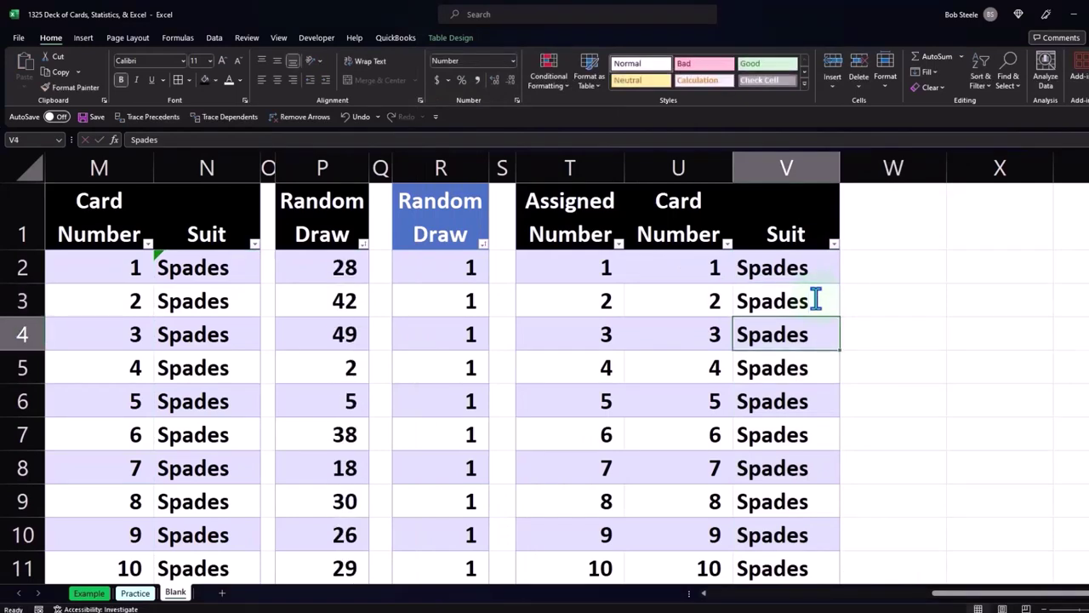
click(868, 231)
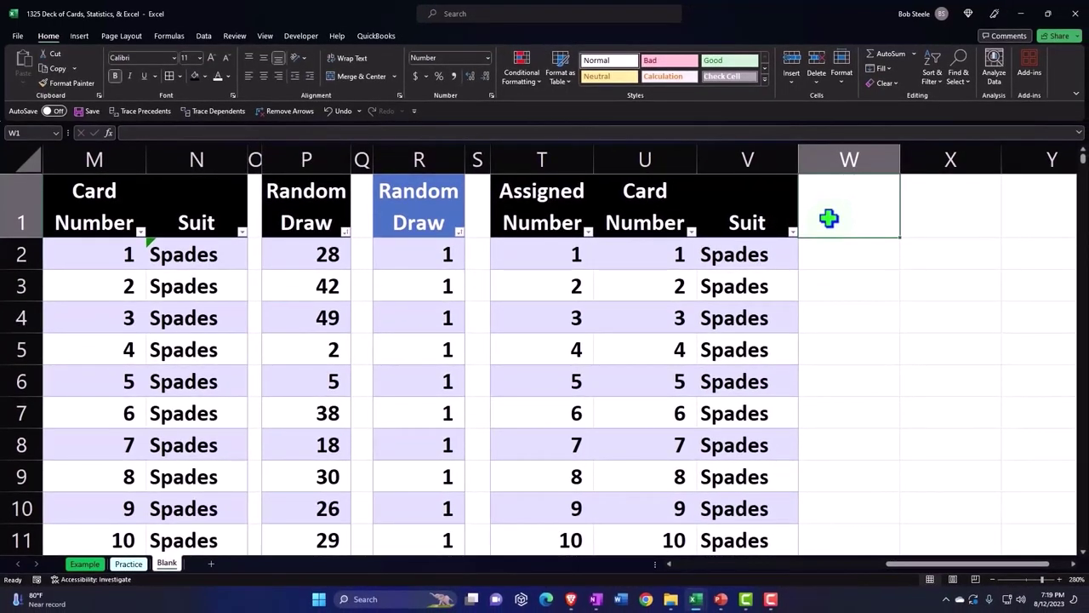
Add the header Results in W1, then begin the formula =countif( in W2
text(Results)
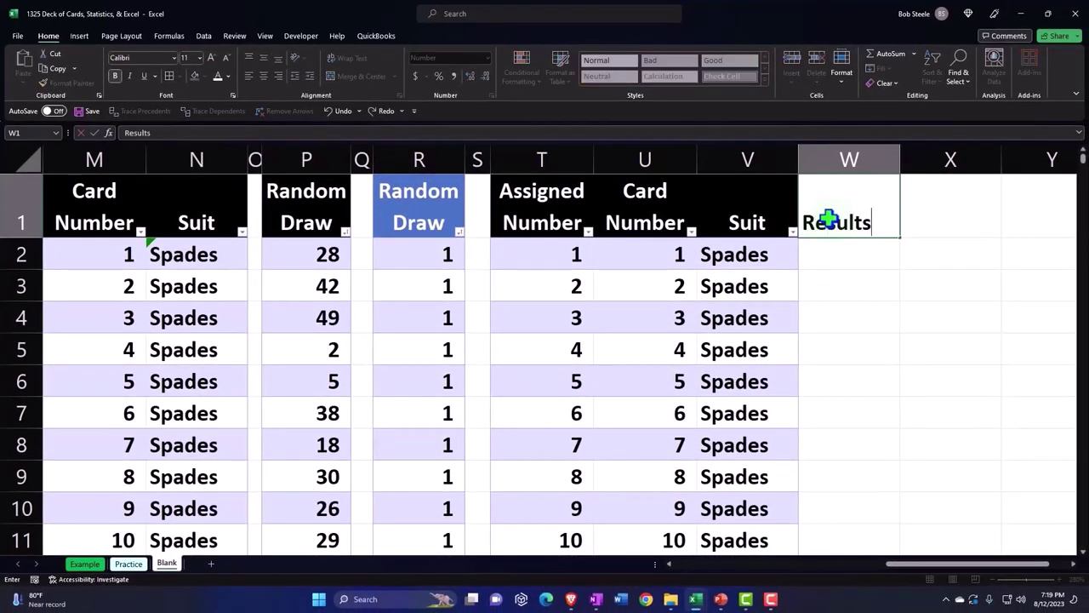
key(Return)
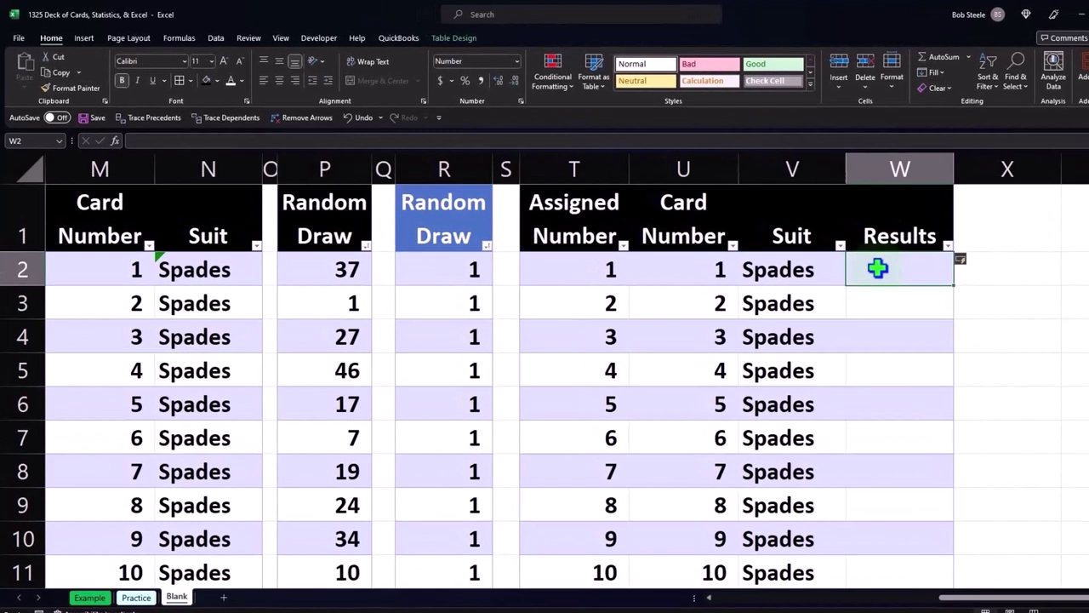
click(579, 274)
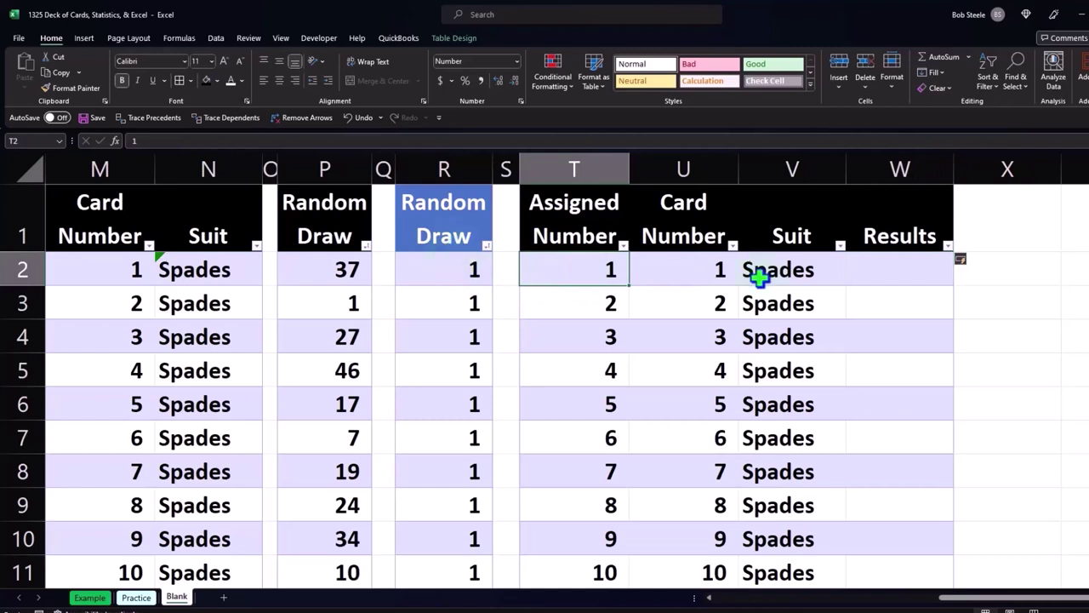
click(871, 259)
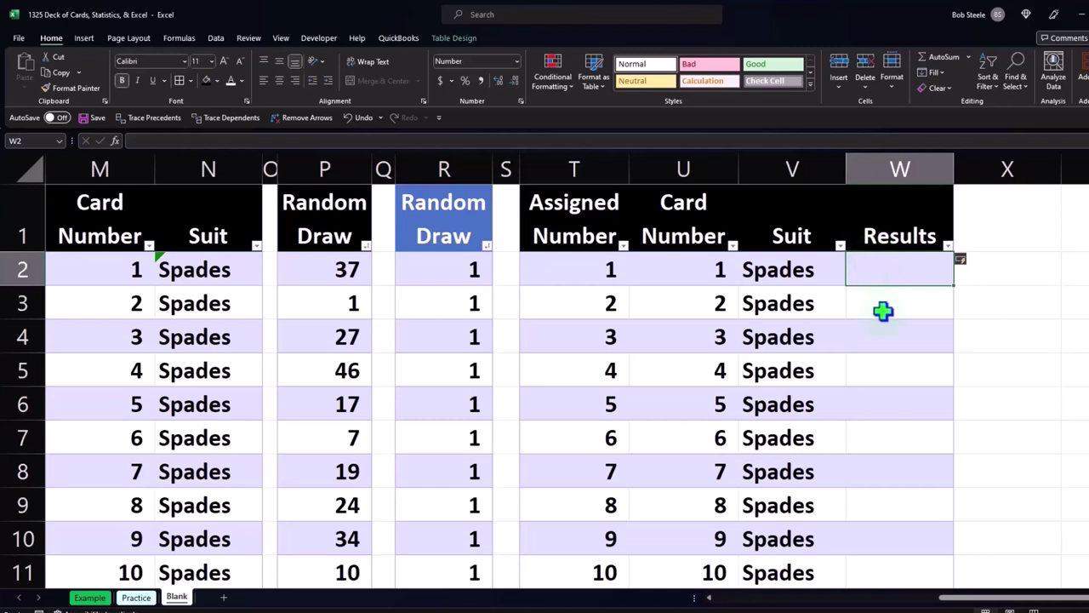
text(=count)
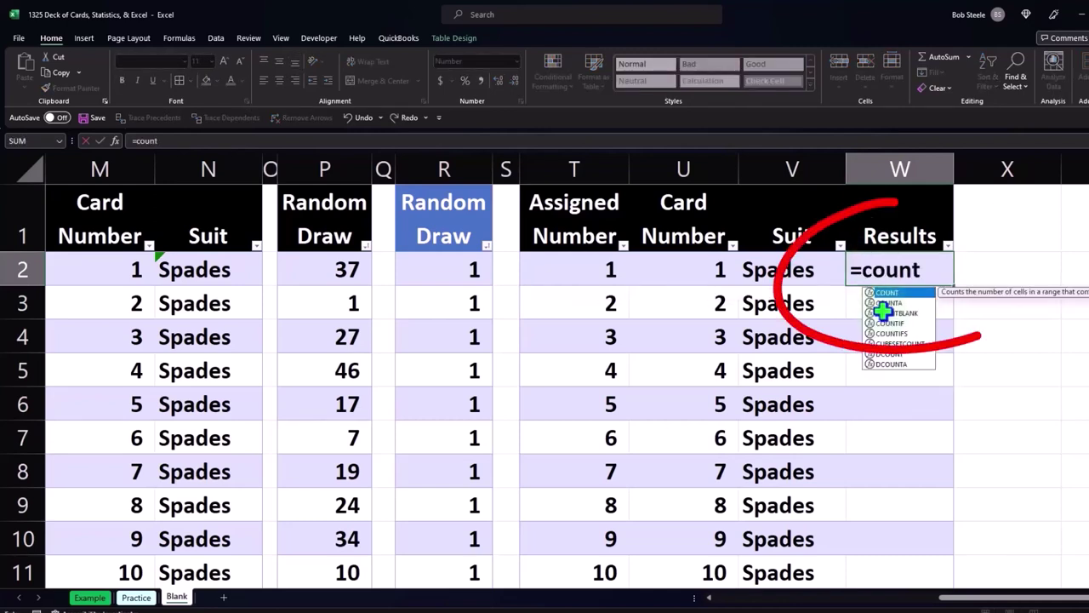
text(if()
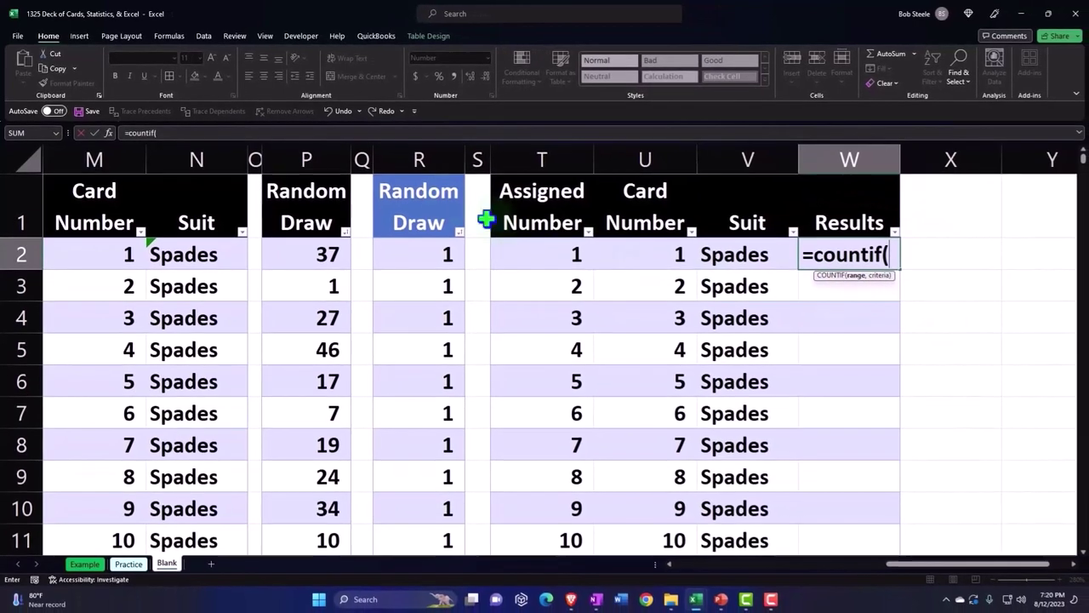
Give the W2 COUNTIF the Random Draw column as its range and the row's Assigned Number as its criteria
click(412, 174)
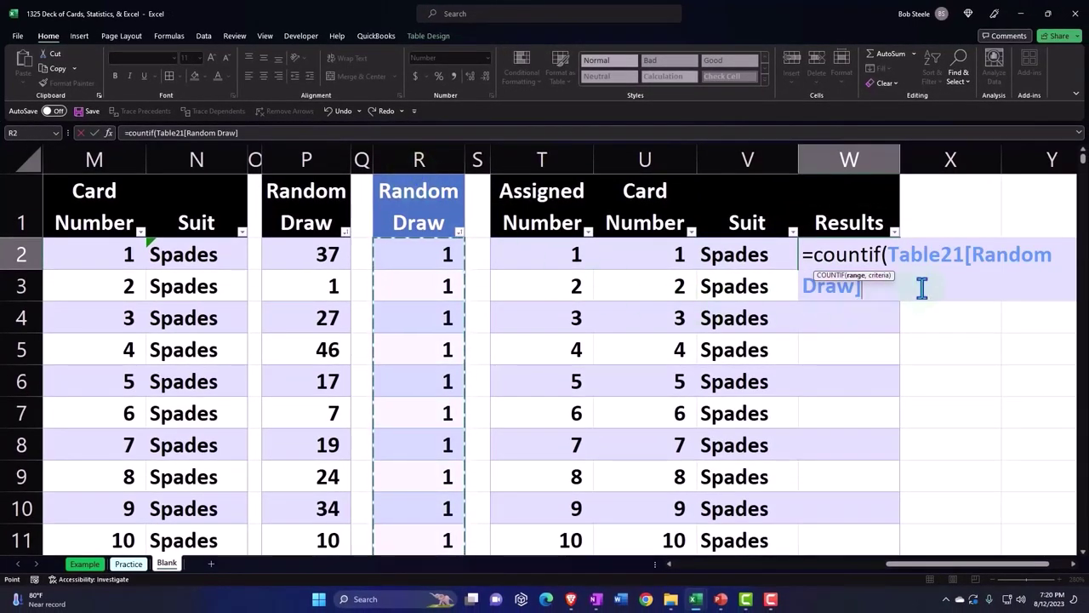
text(,)
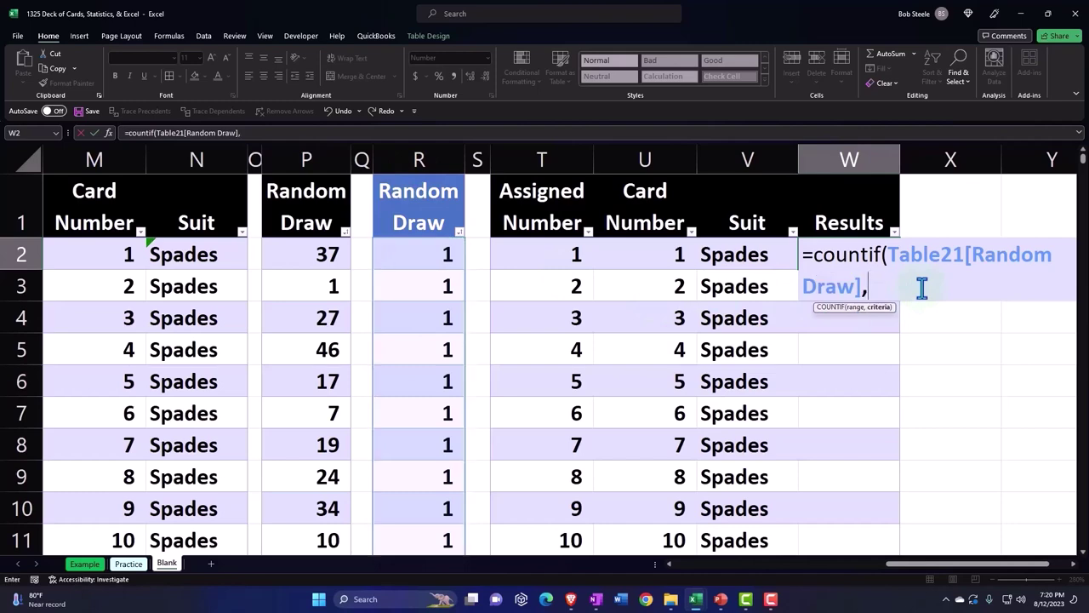
click(560, 254)
scroll(622, 307, down, 3)
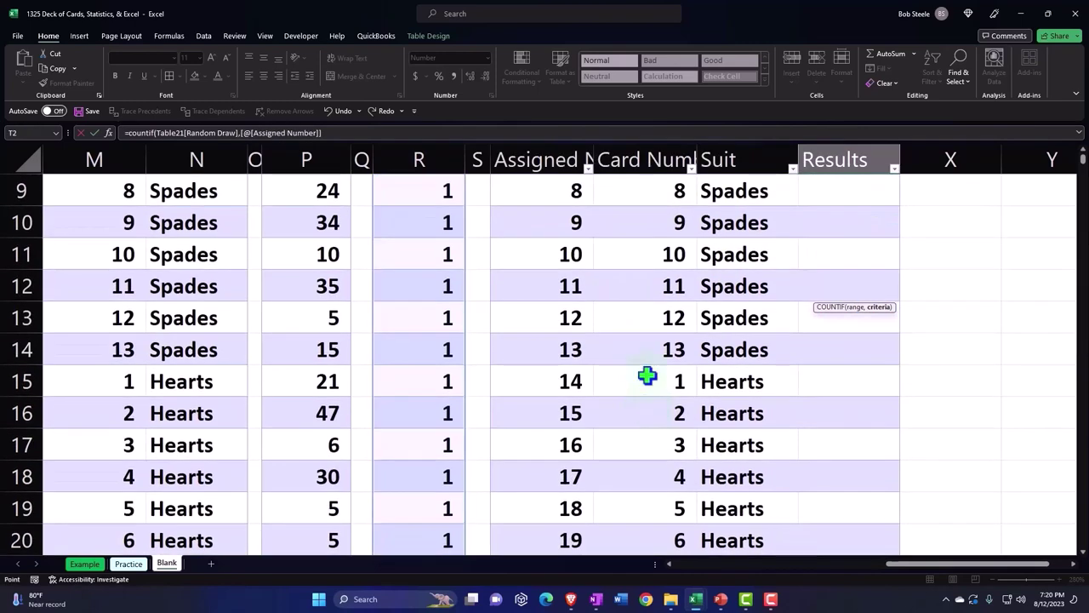
scroll(647, 375, up, 2)
scroll(596, 309, up, 1)
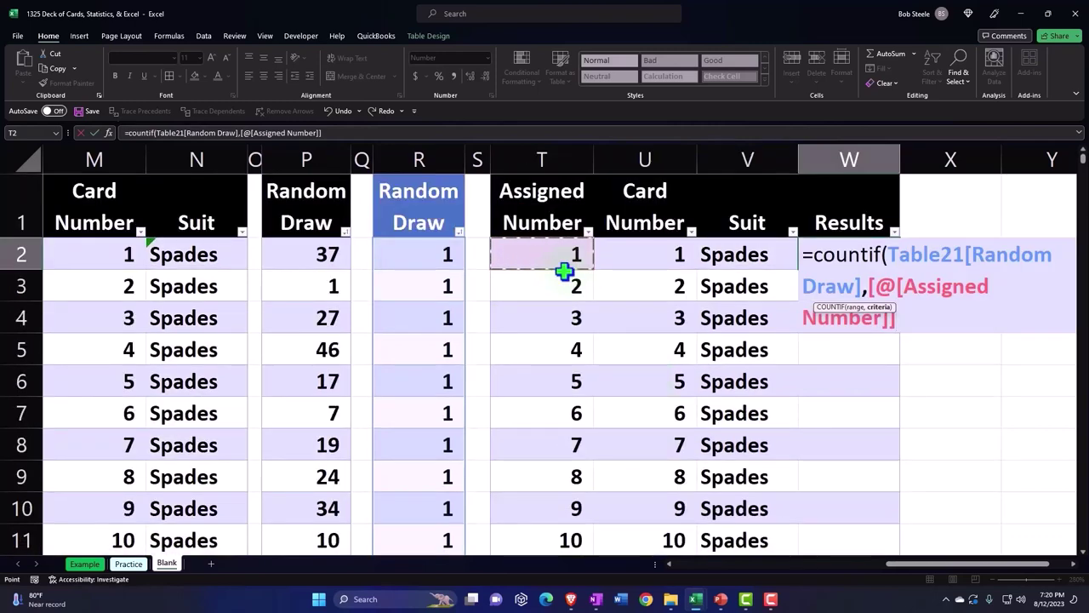
Close and commit the COUNTIF formula to fill Results, then check the formulas in W3–W5
text())
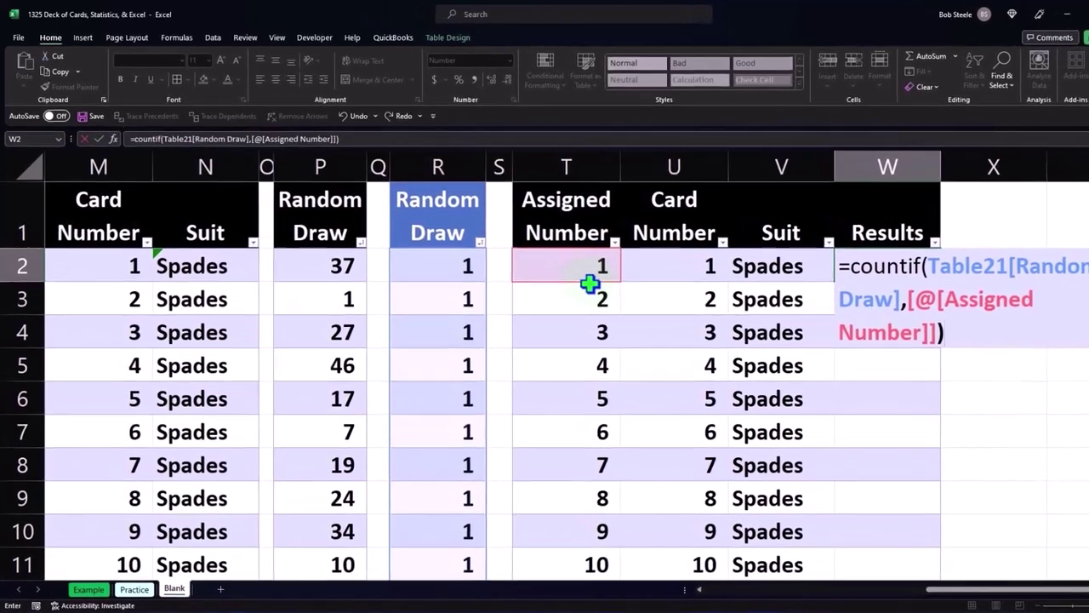
key(Return)
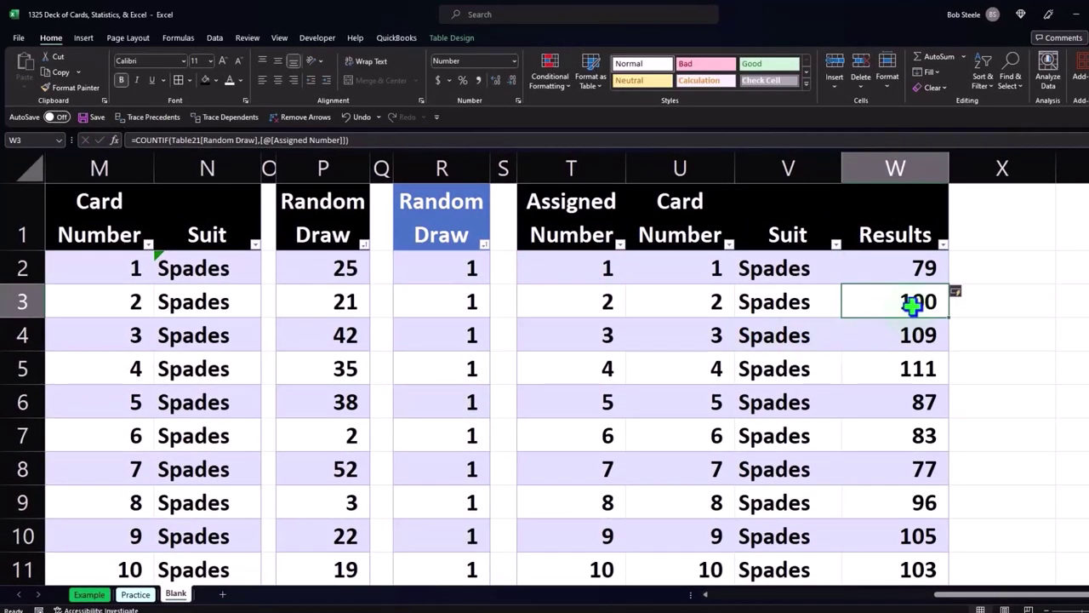
double_click(909, 303)
key(Return)
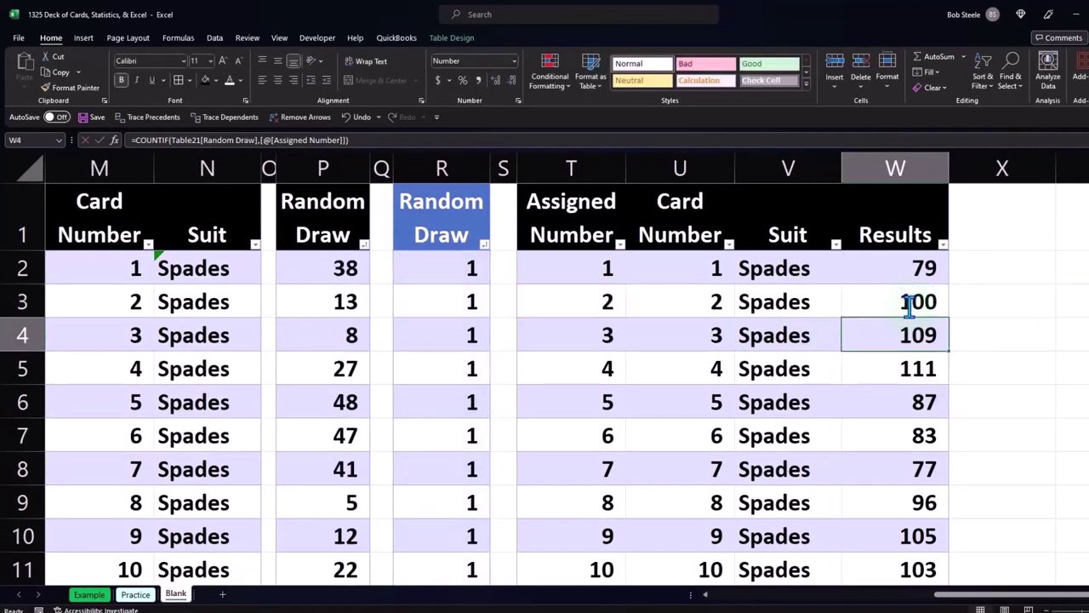
double_click(916, 344)
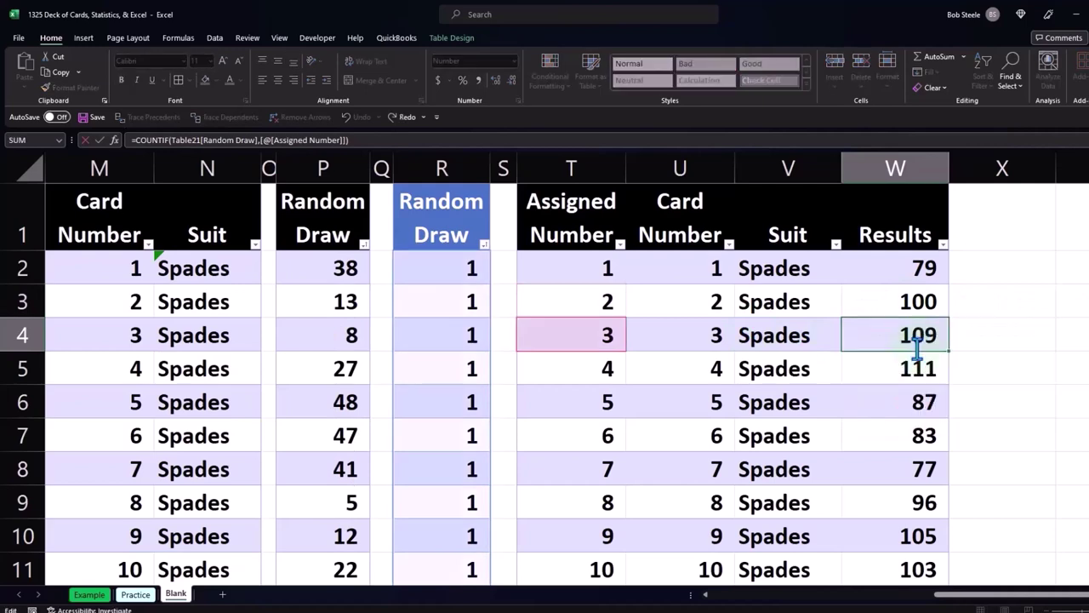
key(Return)
double_click(915, 362)
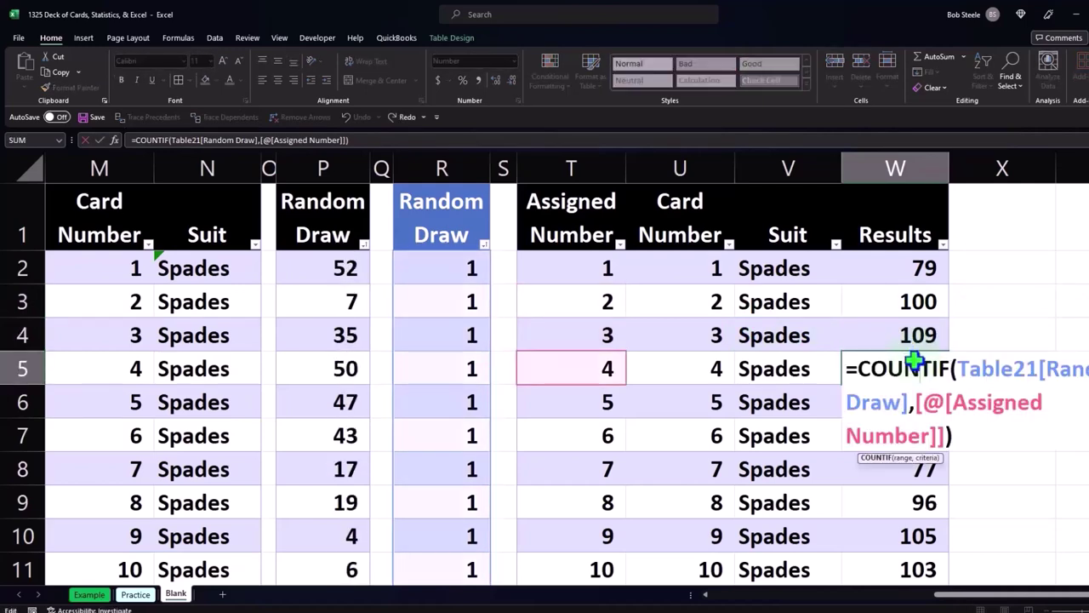
key(Return)
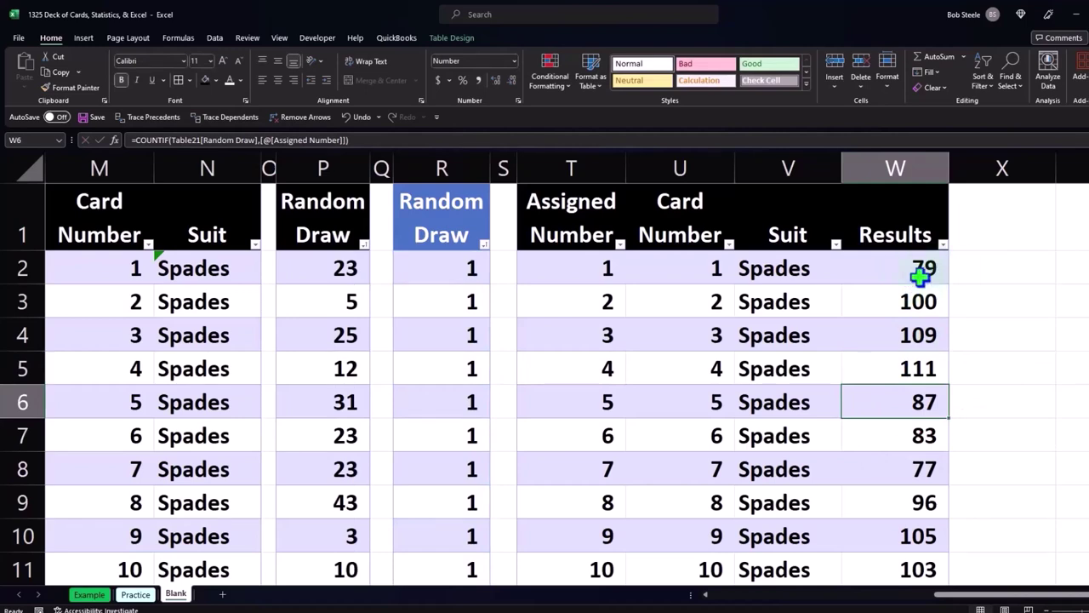
Review the Results tallies from card 1 (79) down to the table's last row
click(919, 271)
click(919, 301)
scroll(919, 302, down, 1)
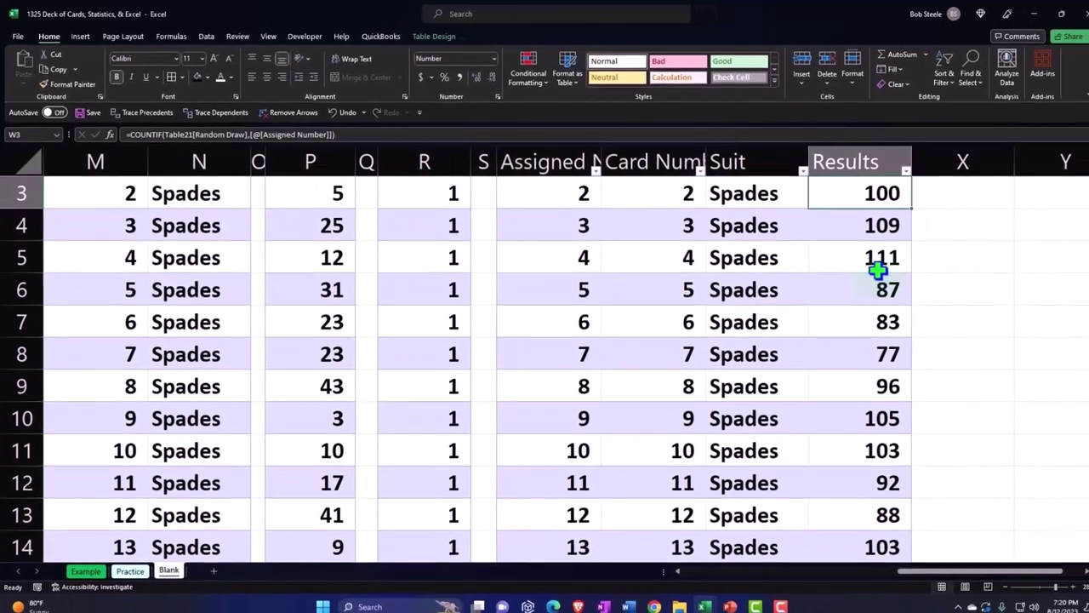
click(855, 223)
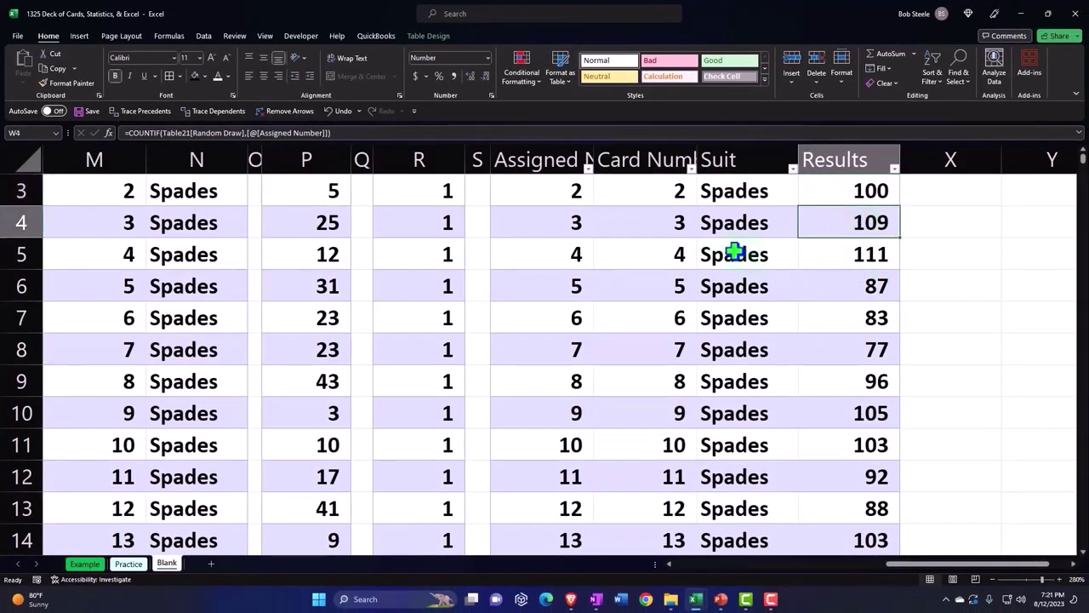
scroll(805, 365, down, 3)
scroll(805, 365, down, 3)
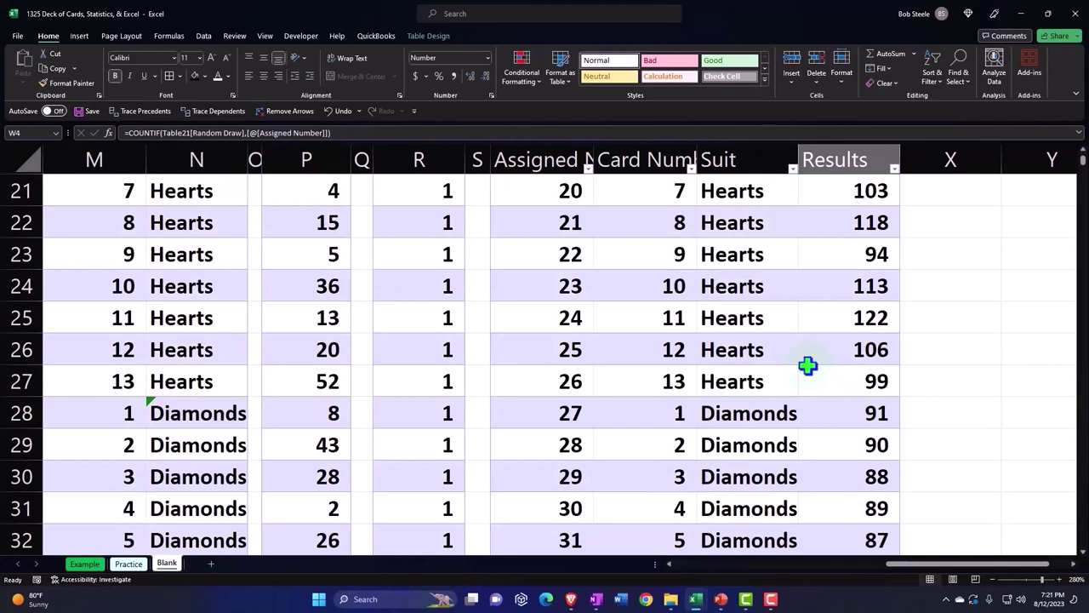
click(841, 456)
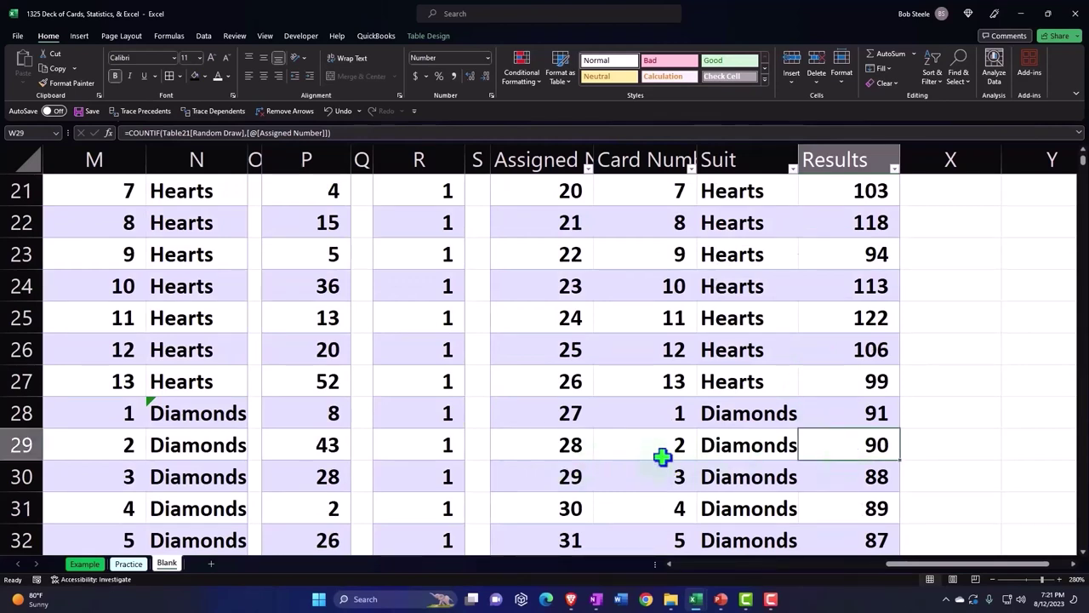
scroll(786, 437, down, 7)
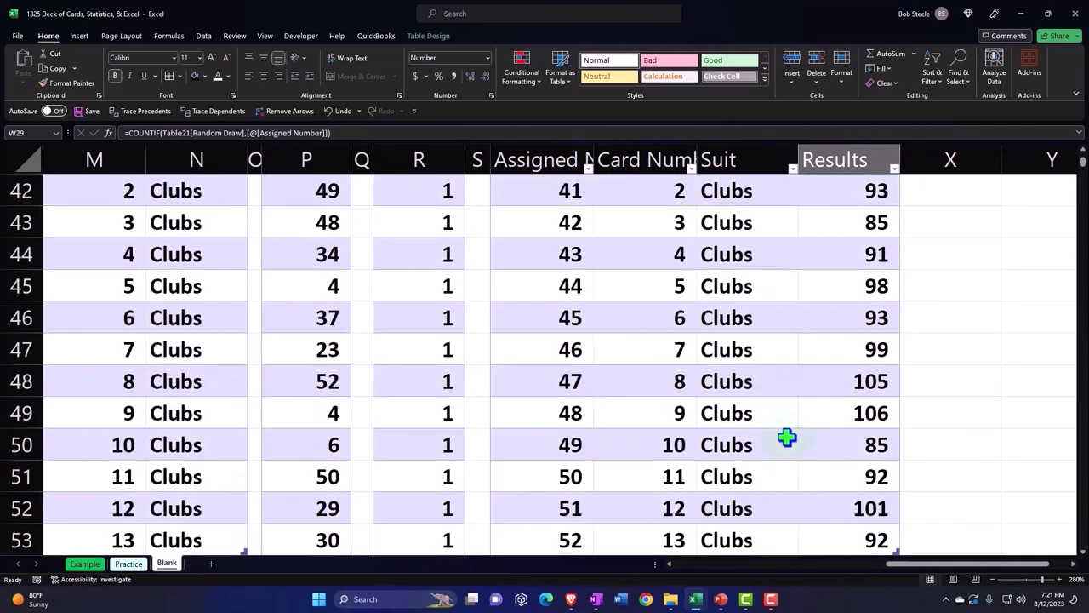
scroll(786, 437, down, 6)
scroll(786, 438, up, 4)
click(652, 350)
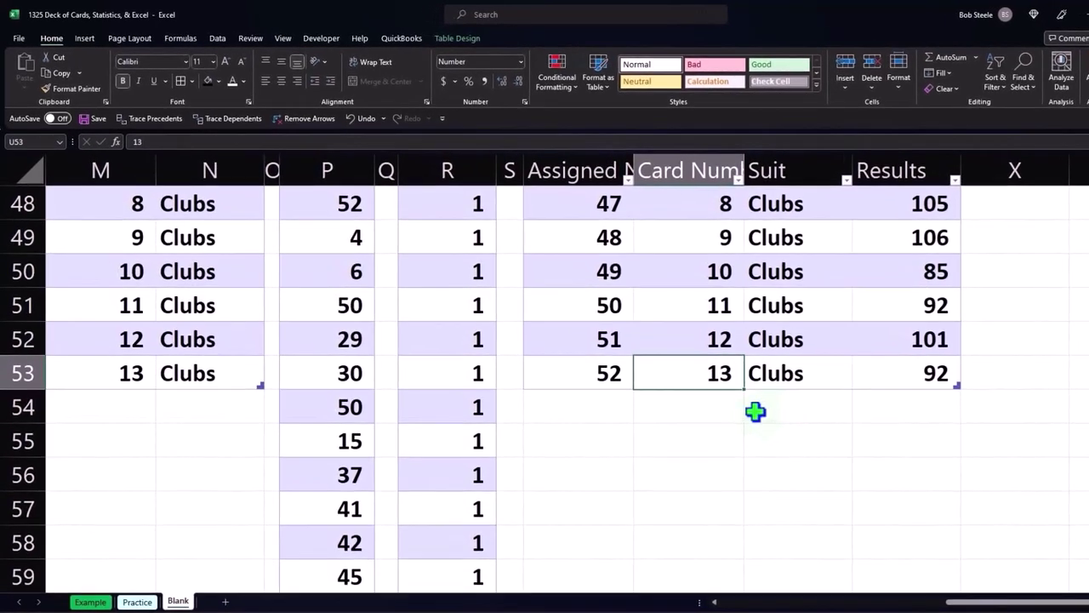
Turn on the table's Total Row and confirm Results totals 5,000 via =SUBTOTAL(109,[Results])
click(456, 39)
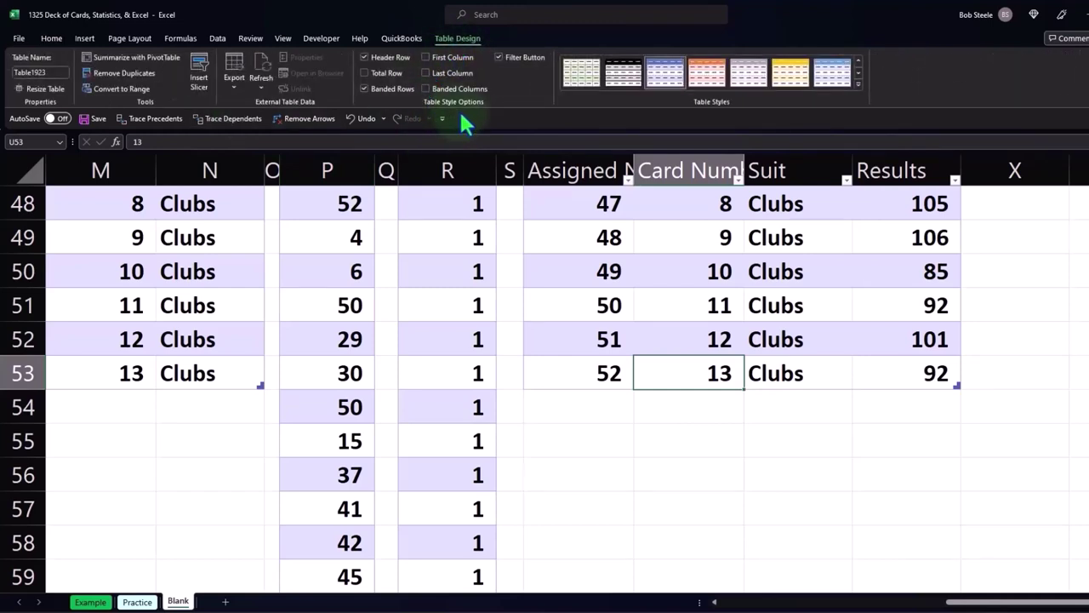
click(364, 73)
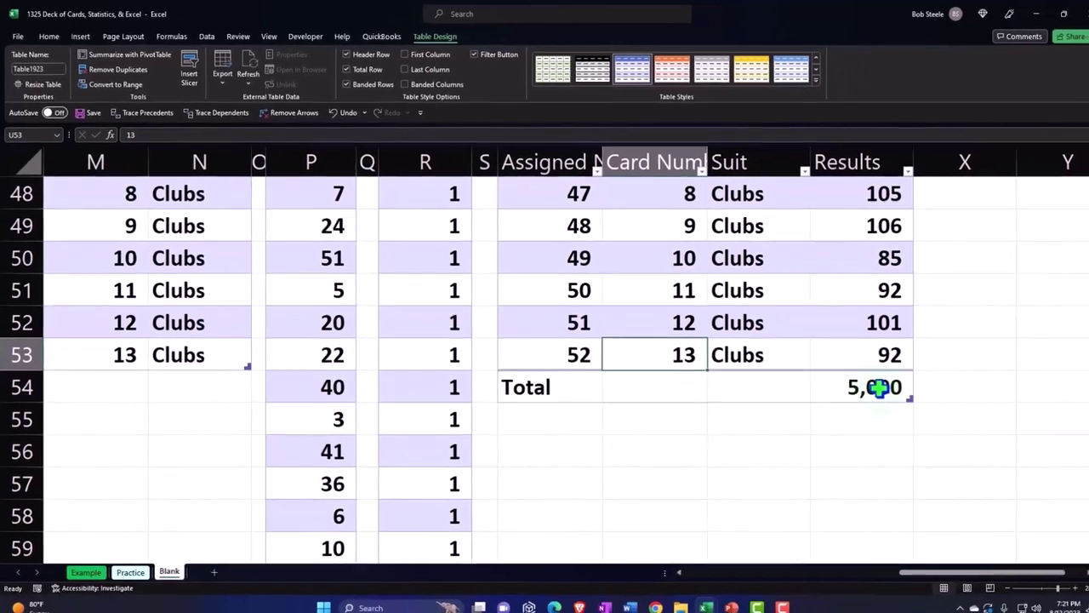
click(878, 387)
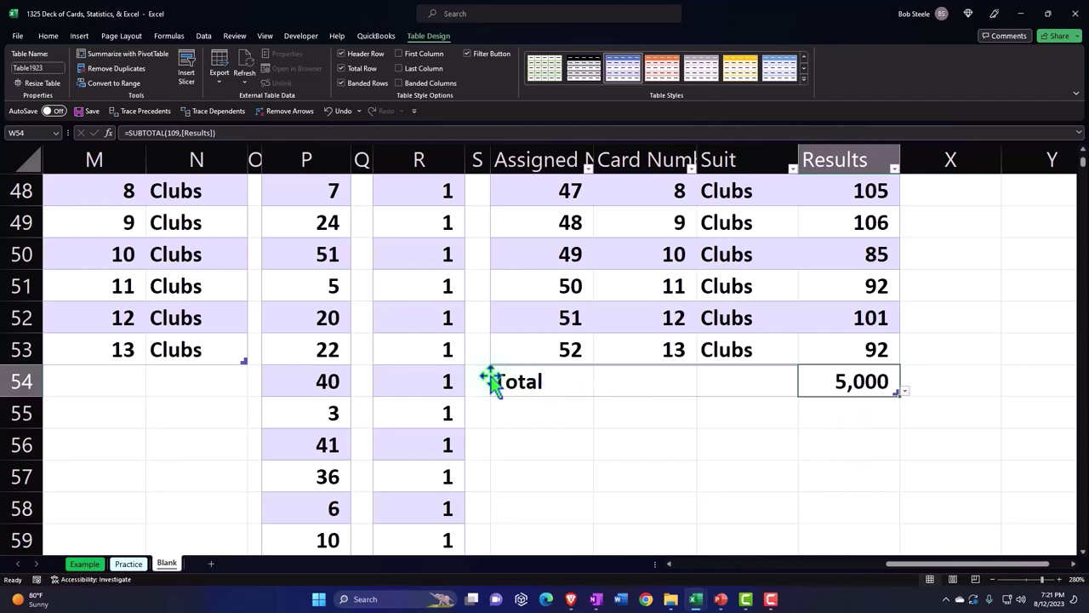
scroll(484, 376, up, 4)
scroll(483, 376, up, 8)
scroll(483, 376, up, 4)
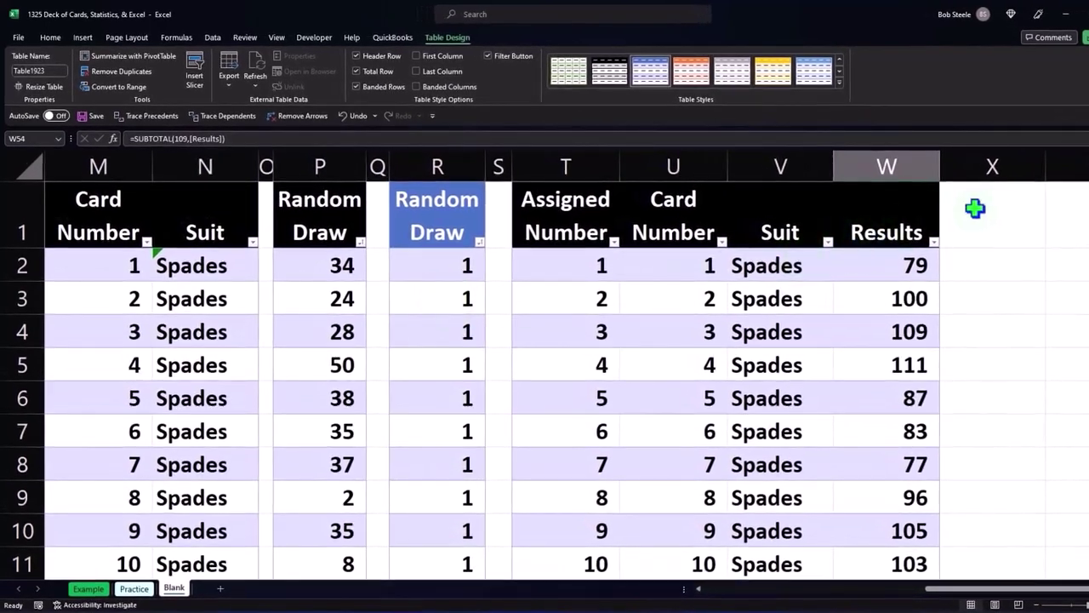
Add the heading '% of Total' in X1 and narrow column X
click(992, 205)
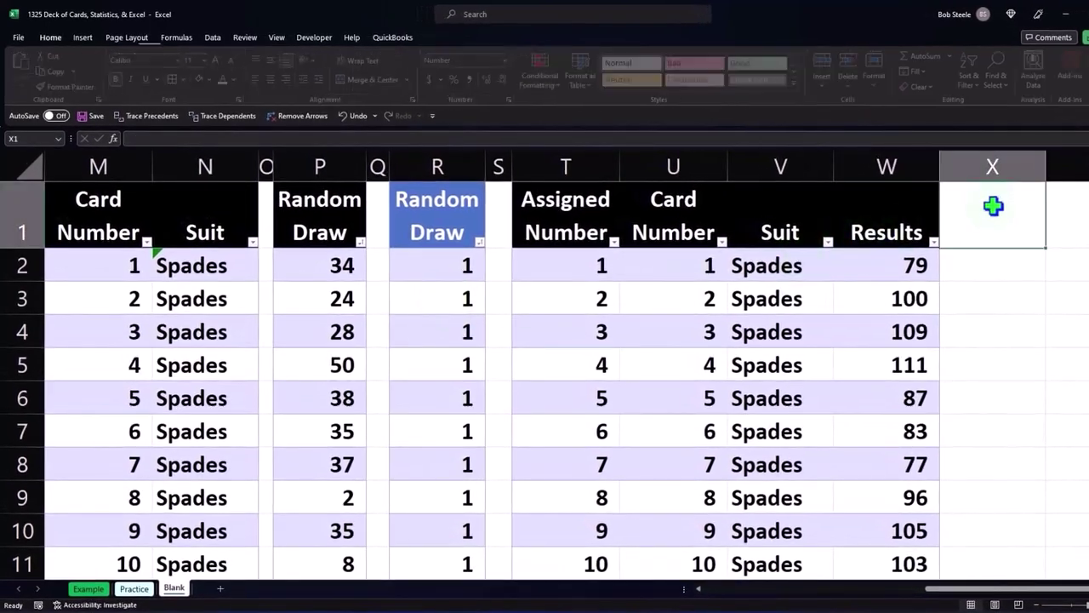
text(&)
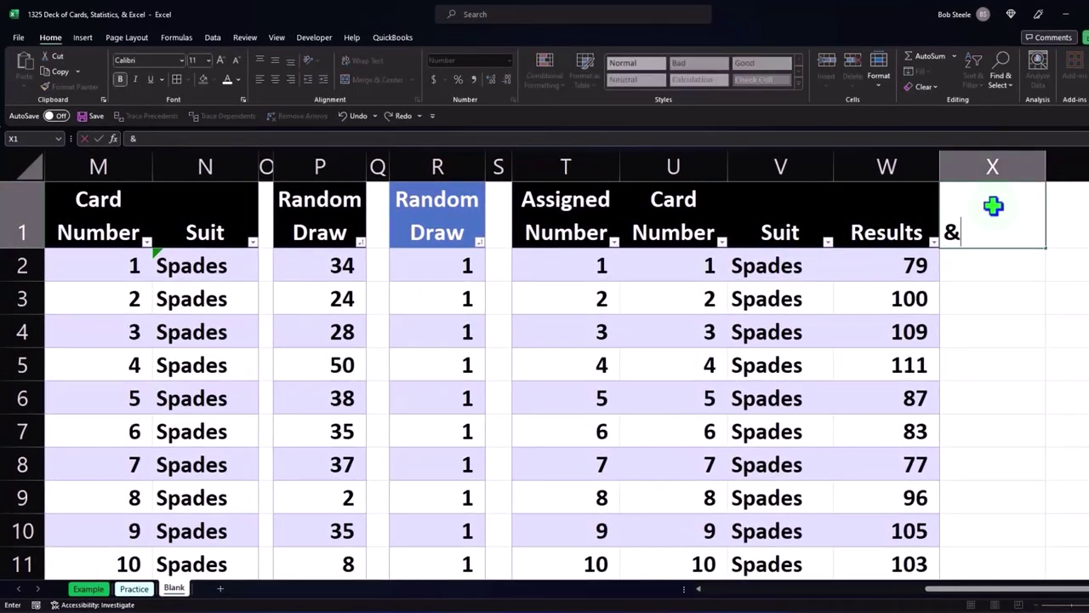
key(BackSpace)
text(% of )
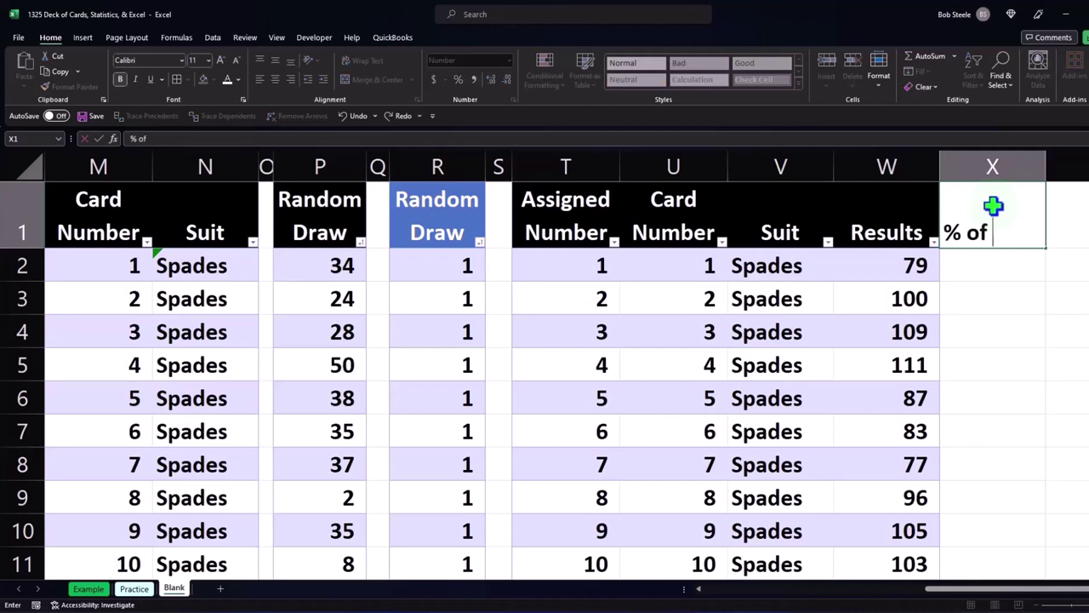
text(Total)
key(Return)
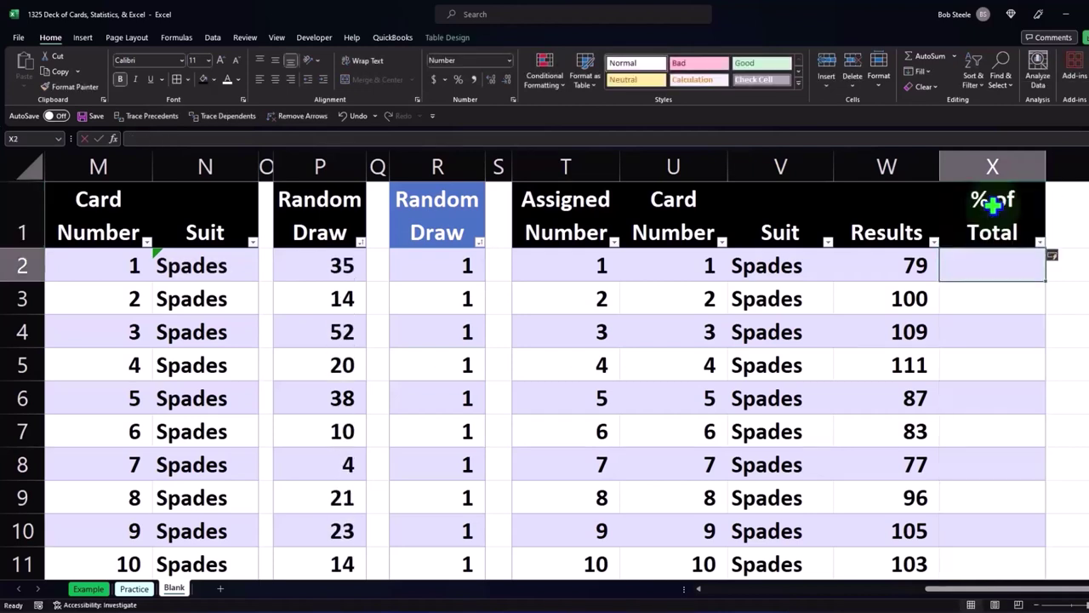
drag(1045, 166, 1027, 179)
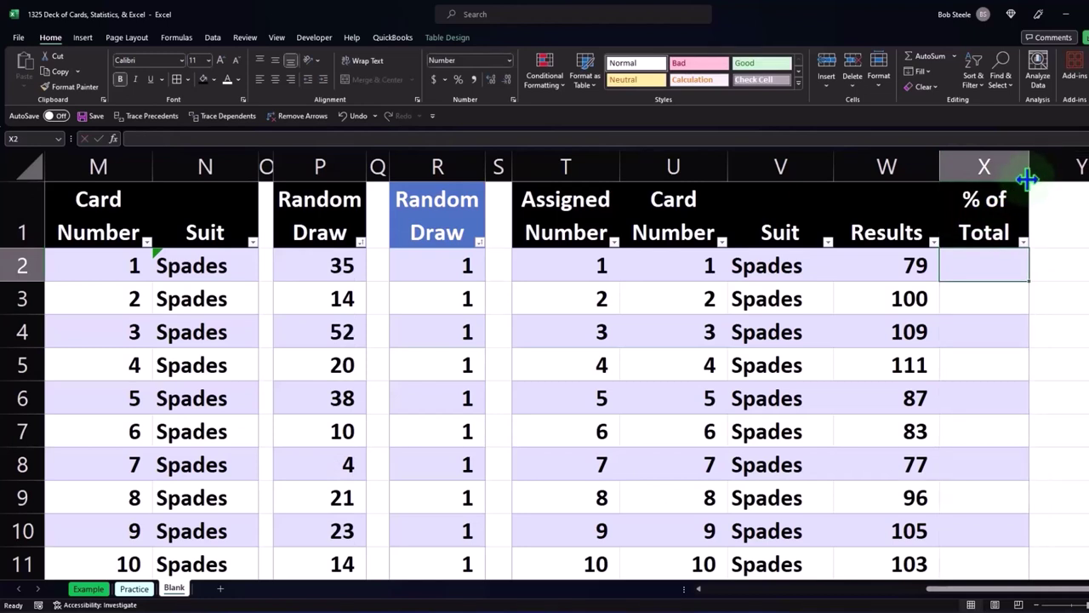
Fill % of Total with each row's Results divided by the W54 Results total
text(=)
key(Left)
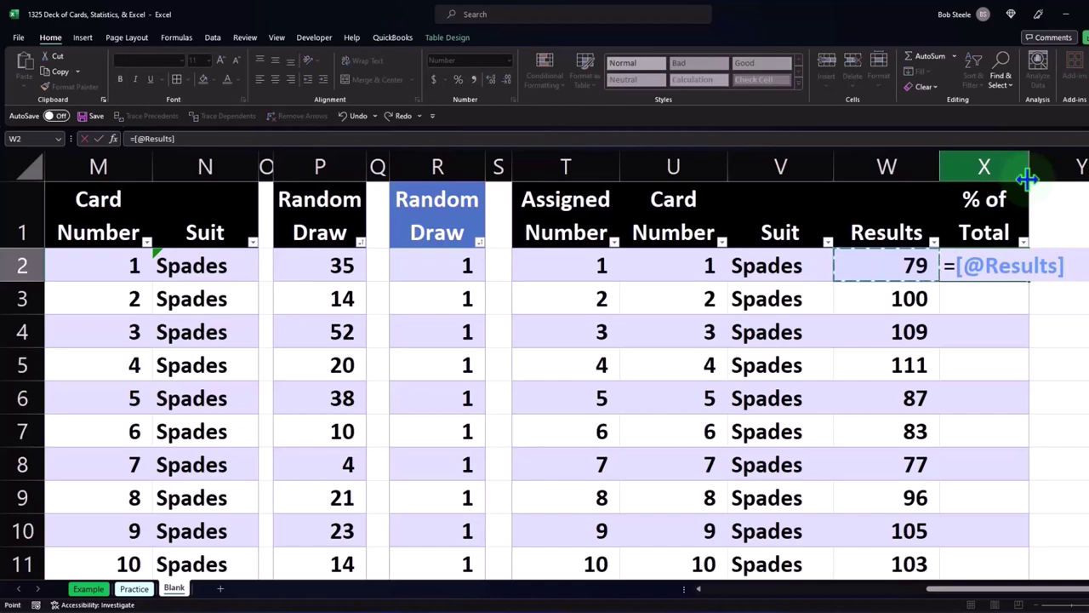
text(/)
scroll(976, 359, down, 4)
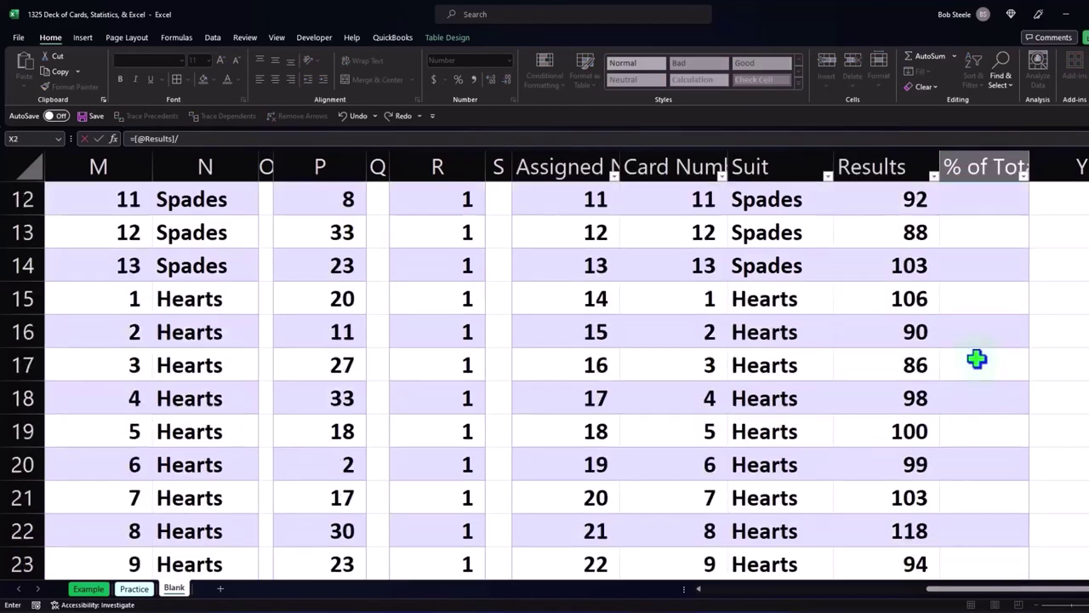
scroll(976, 359, down, 3)
scroll(976, 360, down, 3)
scroll(976, 359, down, 3)
scroll(956, 350, down, 4)
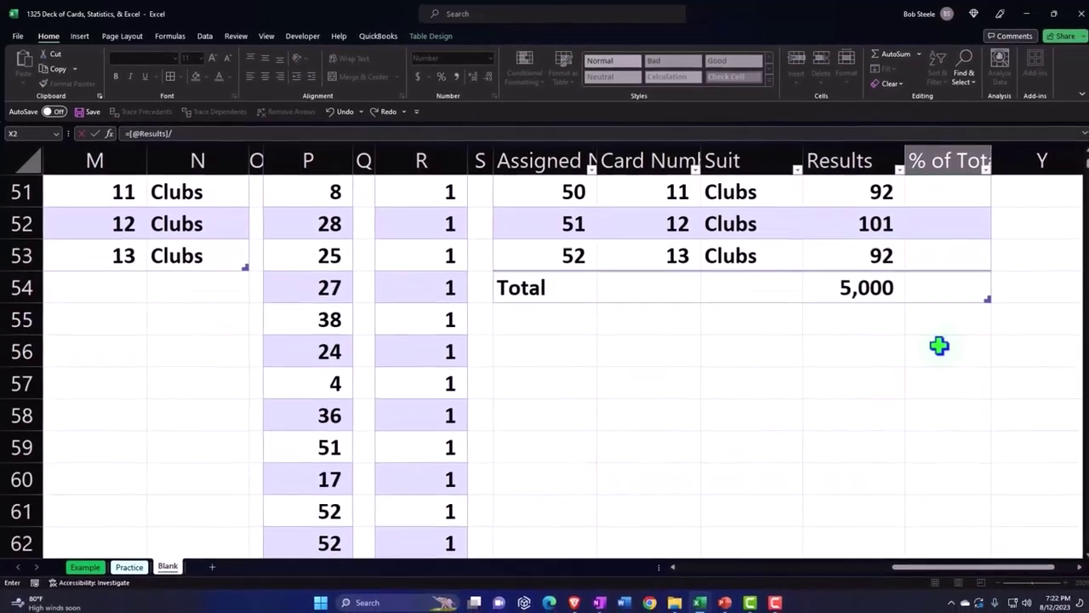
click(863, 289)
key(Return)
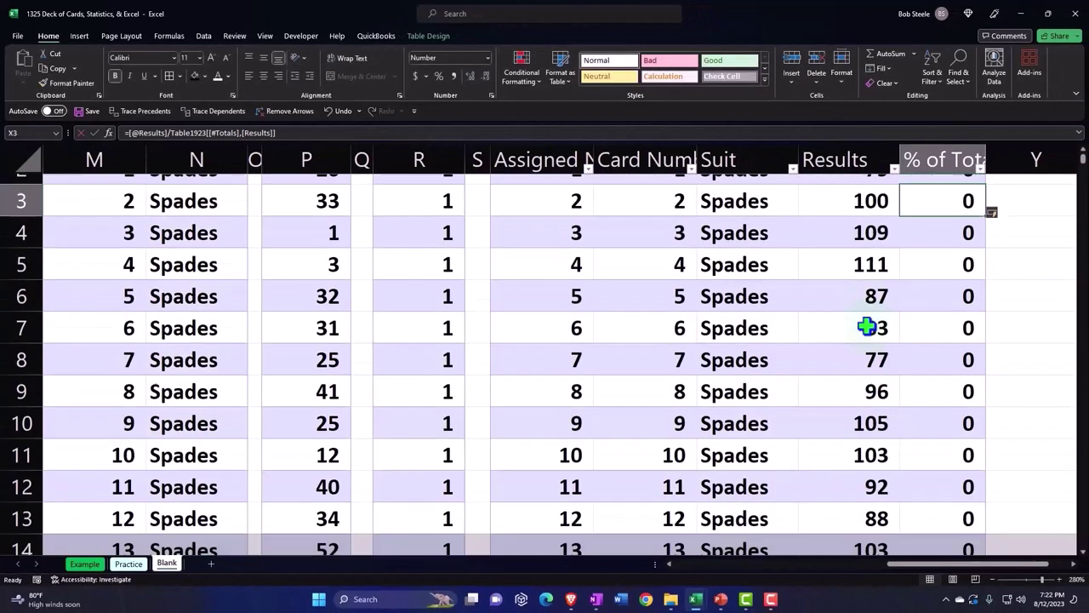
scroll(868, 324, up, 1)
scroll(894, 374, up, 1)
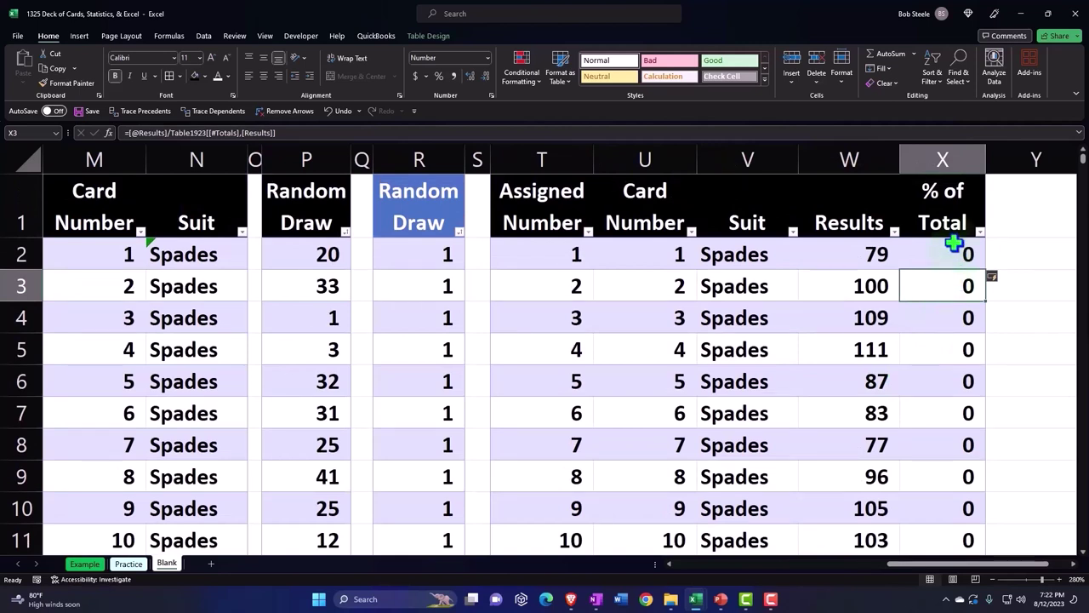
click(945, 171)
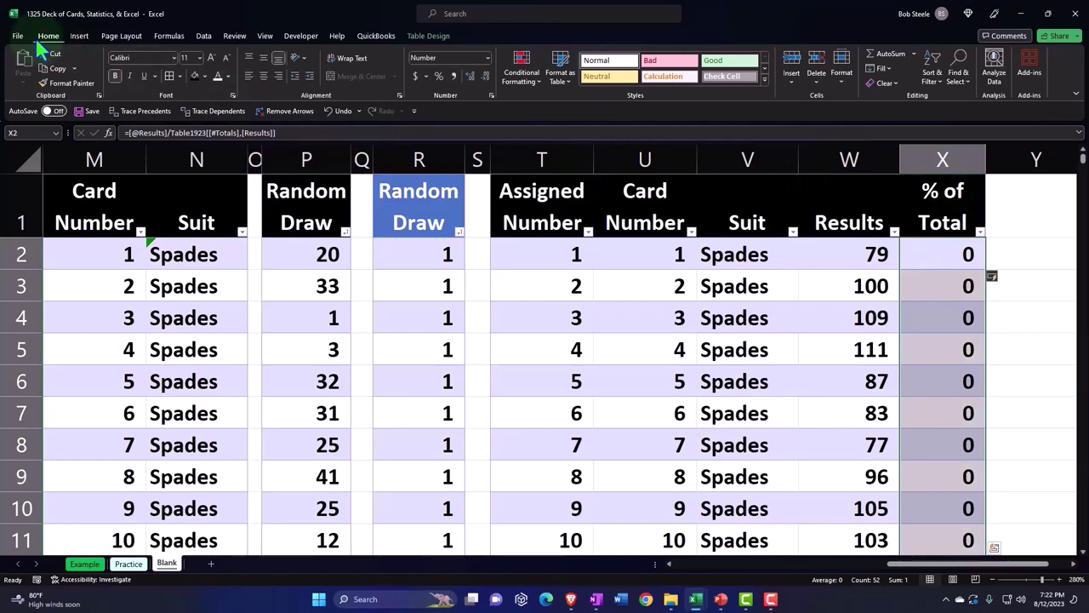
Apply Percent Style with two decimals to % of Total, giving 1.58% for card 1
click(438, 78)
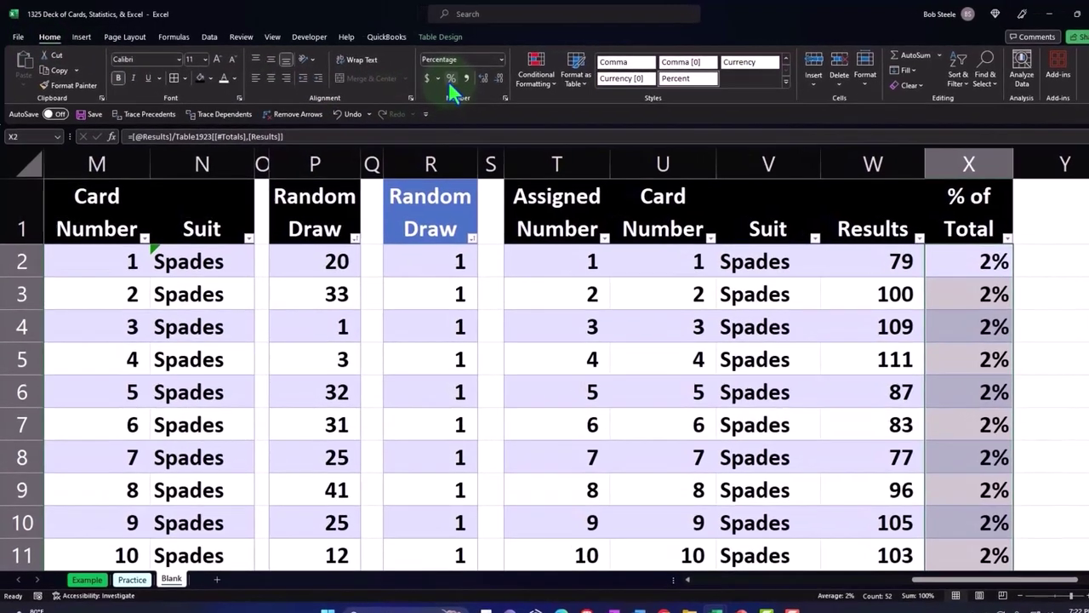
click(483, 78)
click(484, 78)
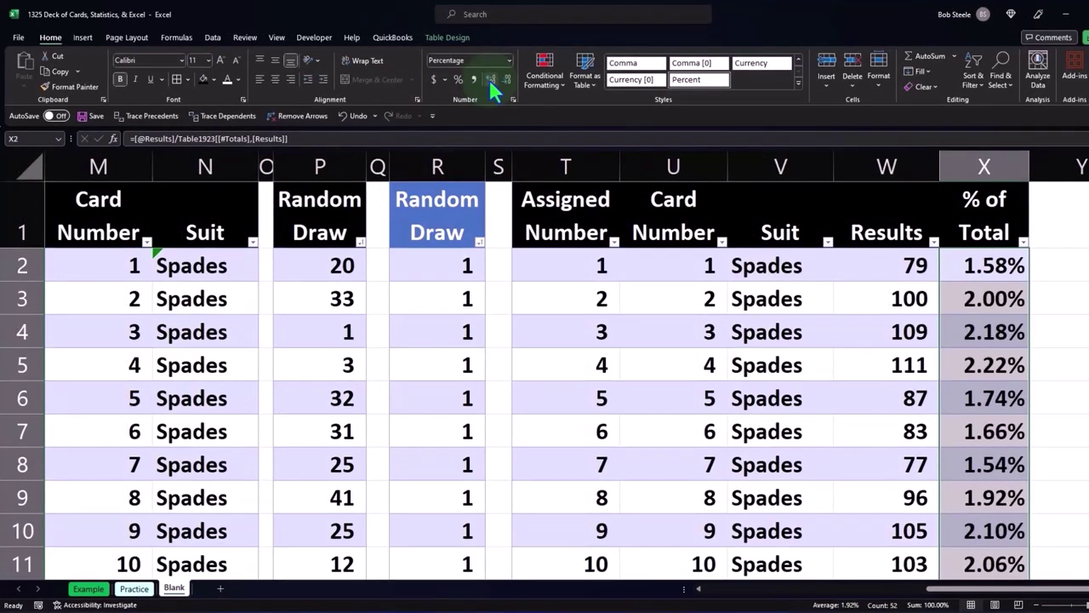
scroll(927, 368, down, 1)
scroll(929, 369, down, 2)
scroll(932, 368, down, 3)
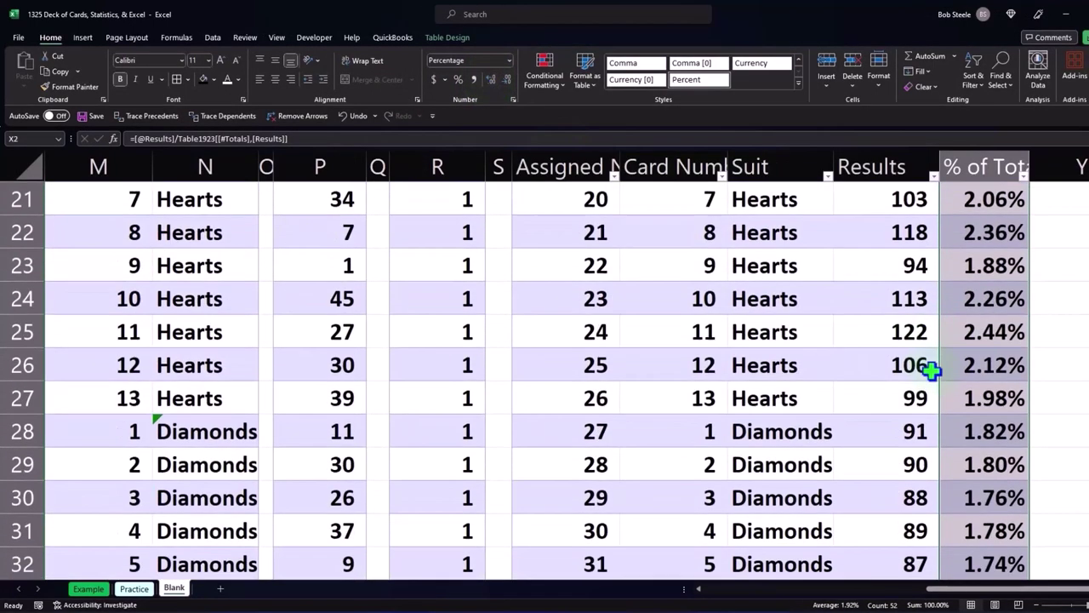
scroll(932, 368, down, 2)
scroll(932, 369, down, 5)
scroll(932, 368, down, 2)
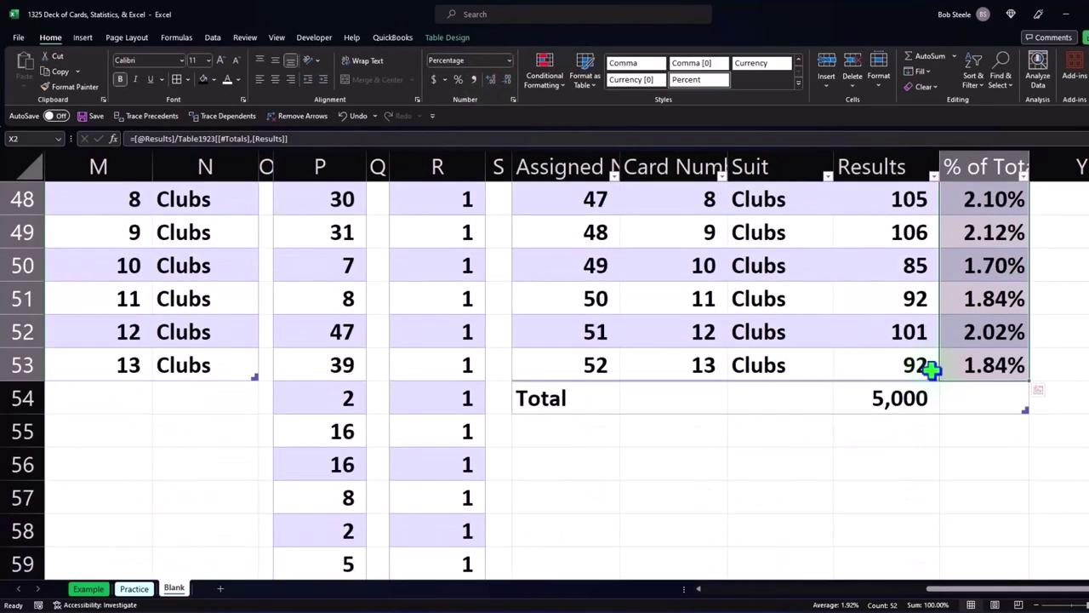
Set the Total row cell X54 to Sum, giving =SUBTOTAL(109,[% of Total])
click(975, 400)
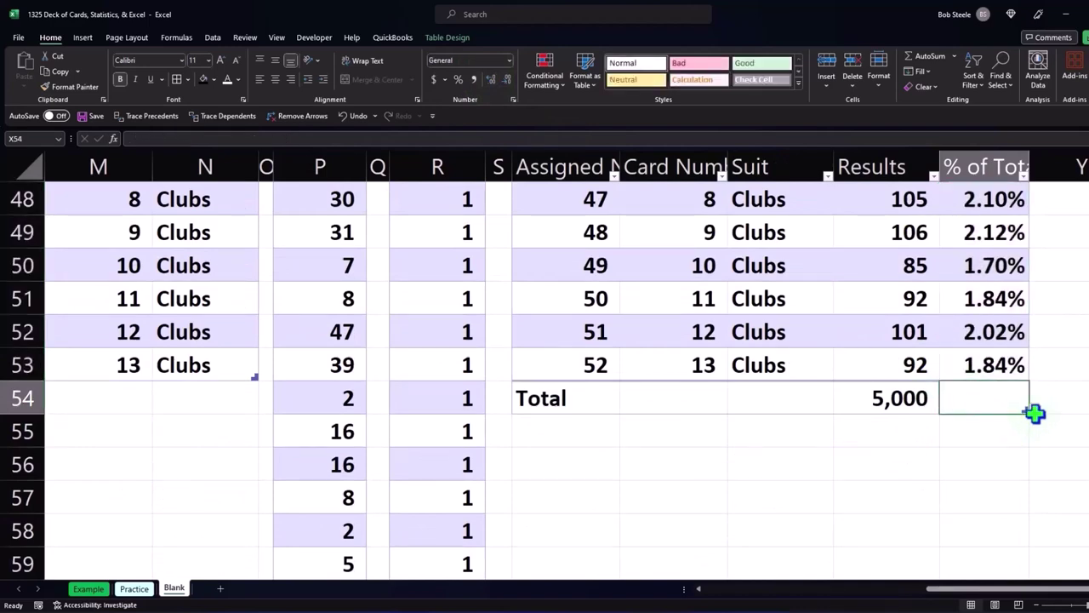
click(1033, 409)
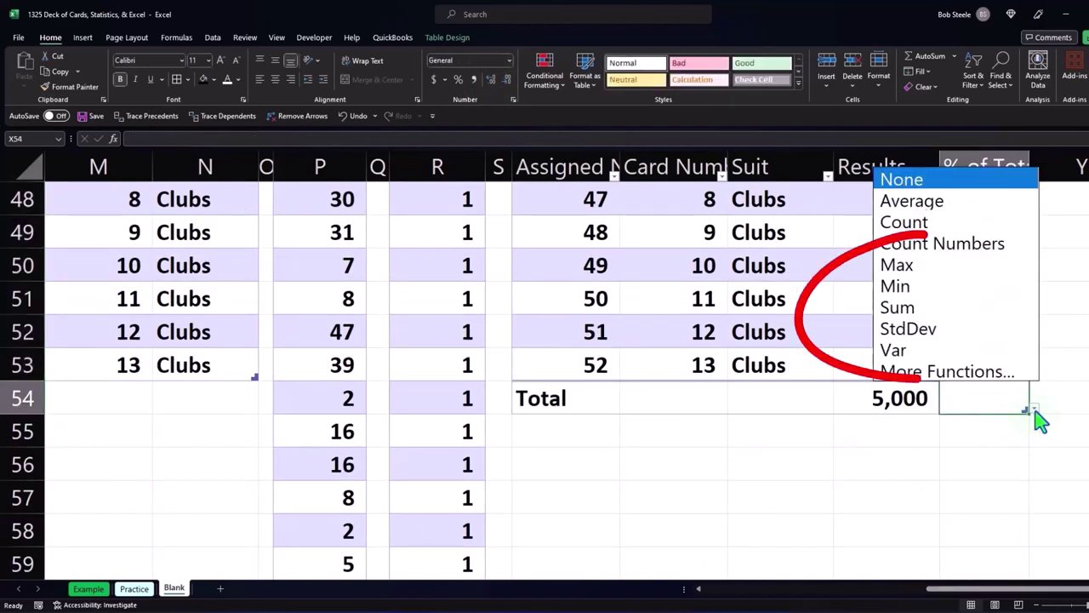
click(928, 313)
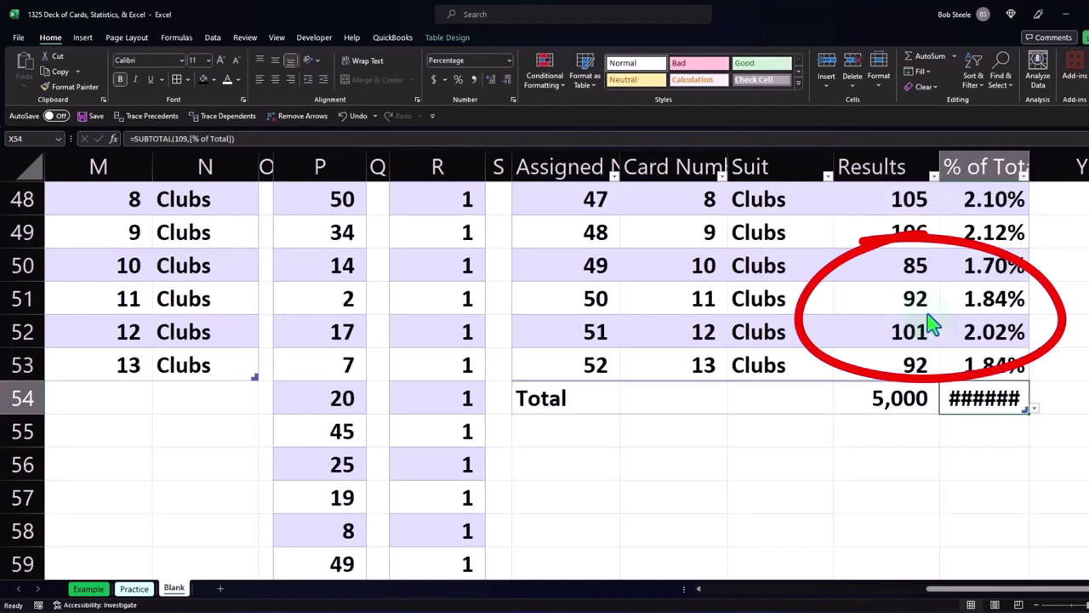
click(960, 460)
click(978, 408)
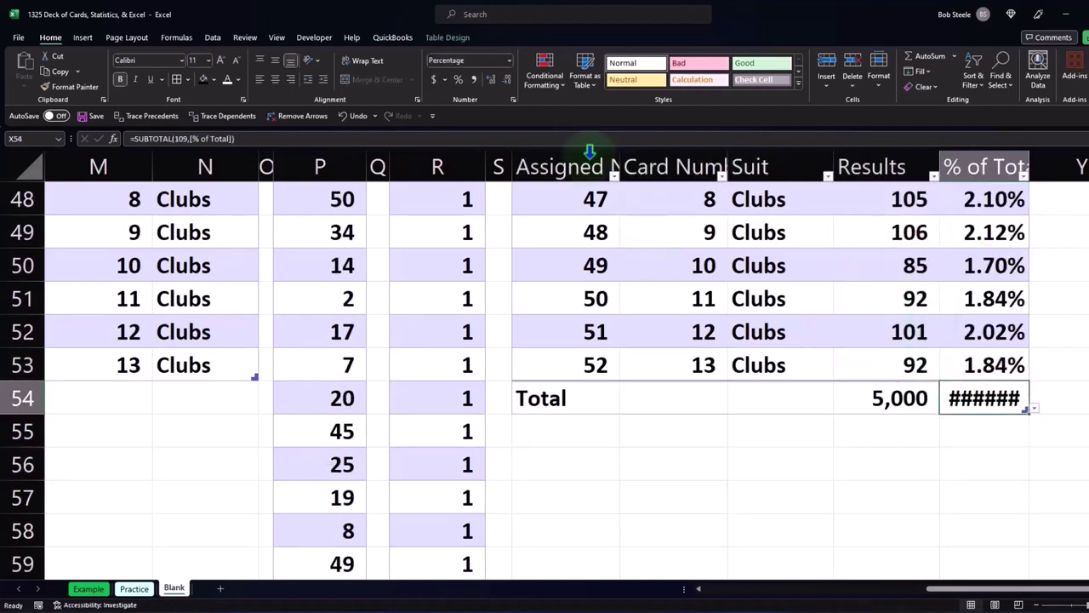
click(458, 80)
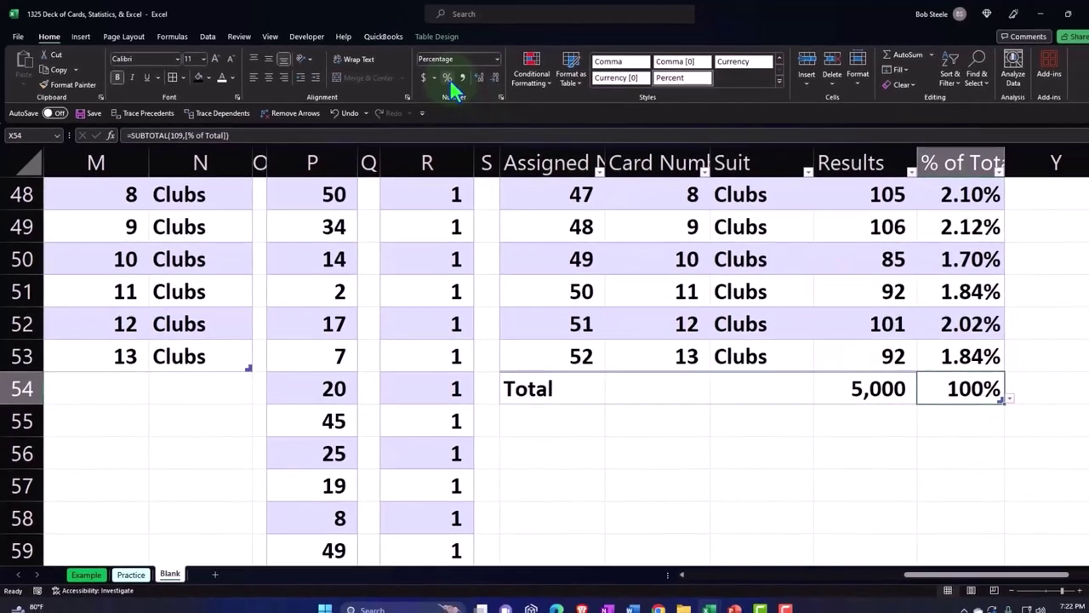
click(820, 455)
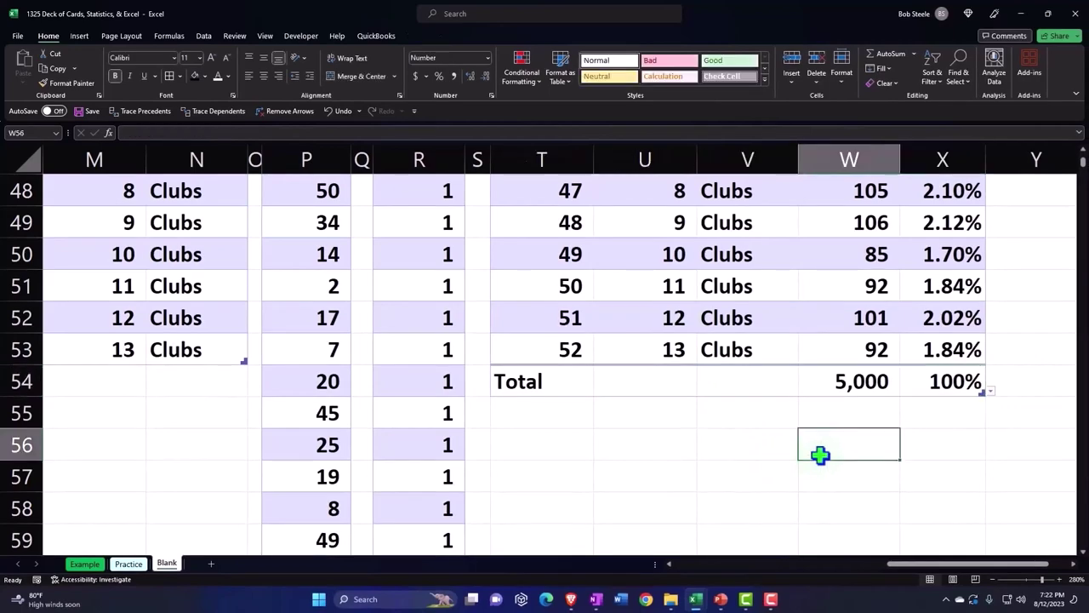
scroll(820, 455, up, 8)
scroll(820, 454, up, 8)
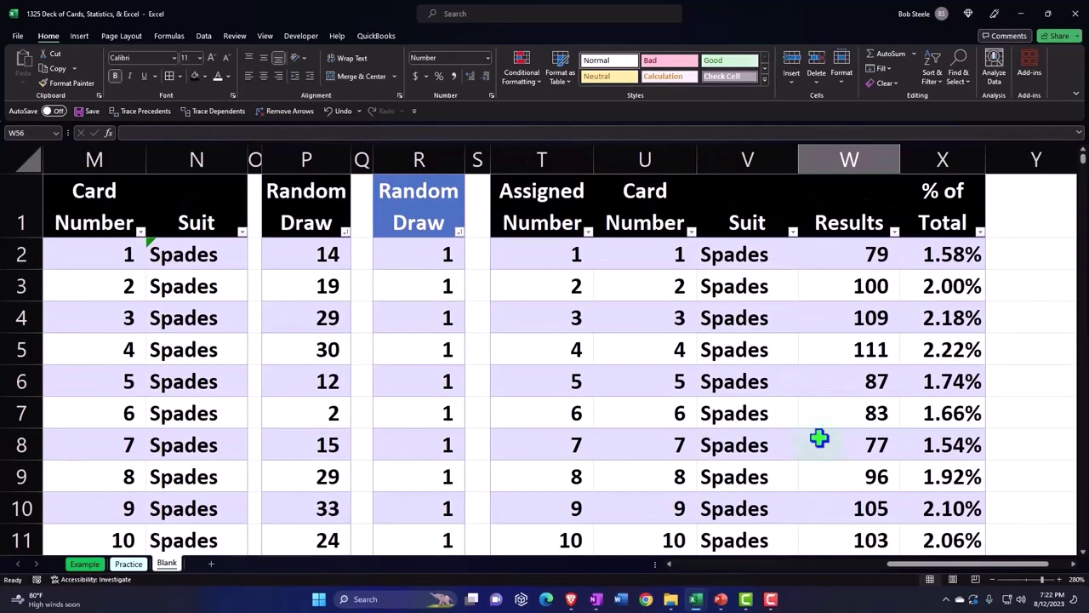
drag(917, 572, 818, 580)
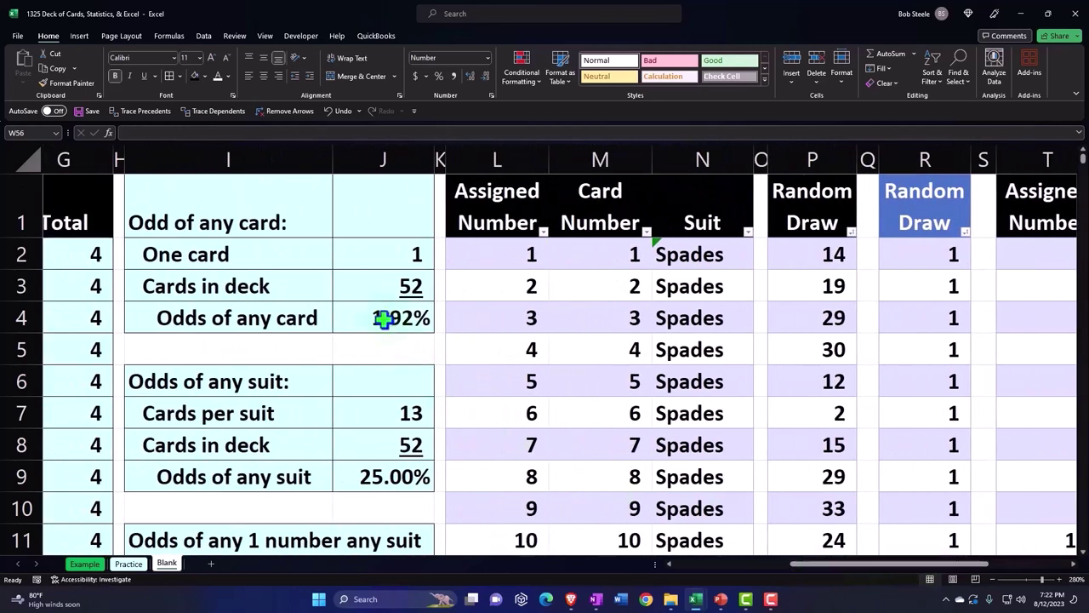
click(385, 319)
mouse_move(397, 277)
mouse_down()
mouse_move(438, 360)
mouse_move(351, 281)
mouse_up()
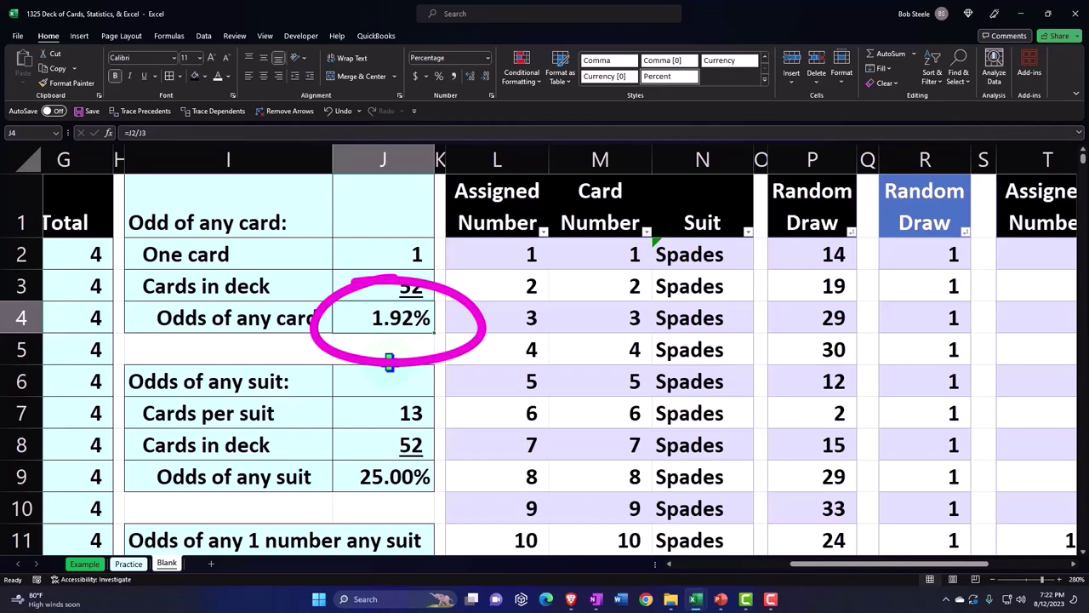
key(Right)
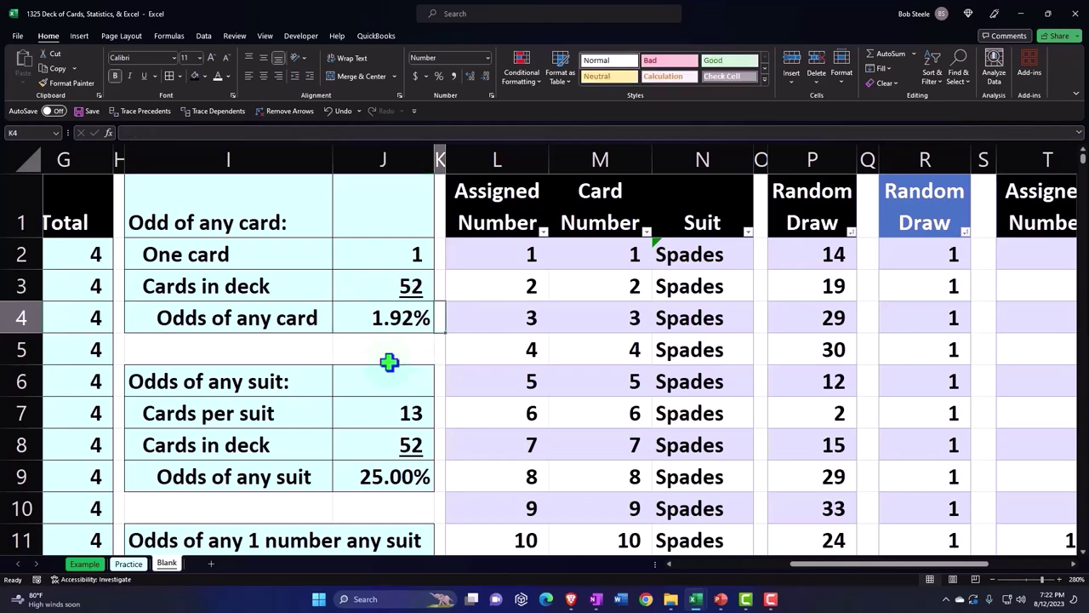
key(Right)
key(Right)
key(Right)
key(Right)
key(Right)
key(Right)
key(Right)
key(Left)
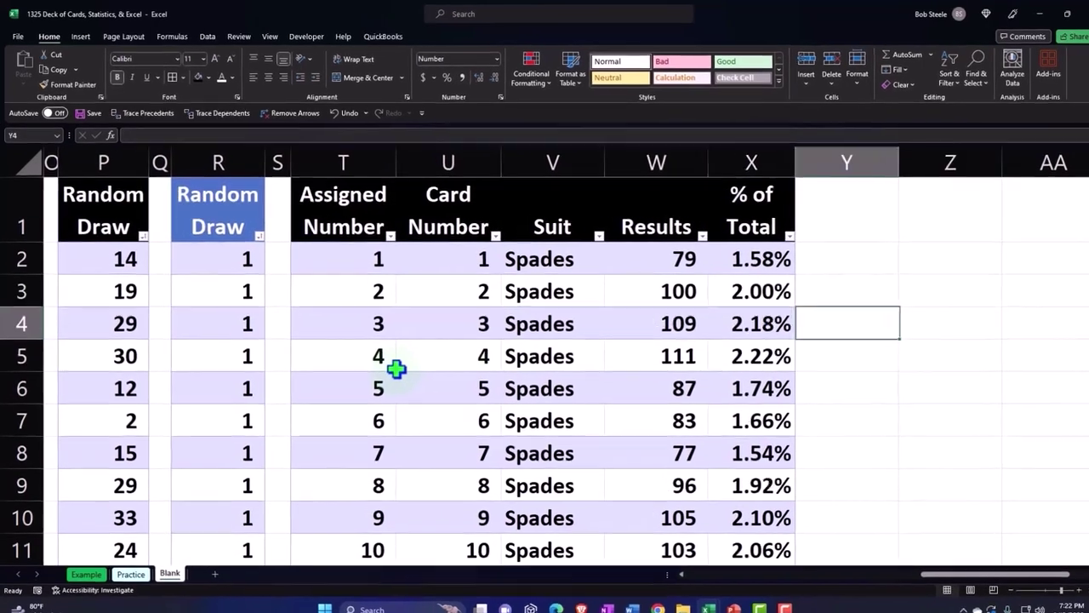
key(Left)
key(Up)
key(Up)
key(Up)
key(Right)
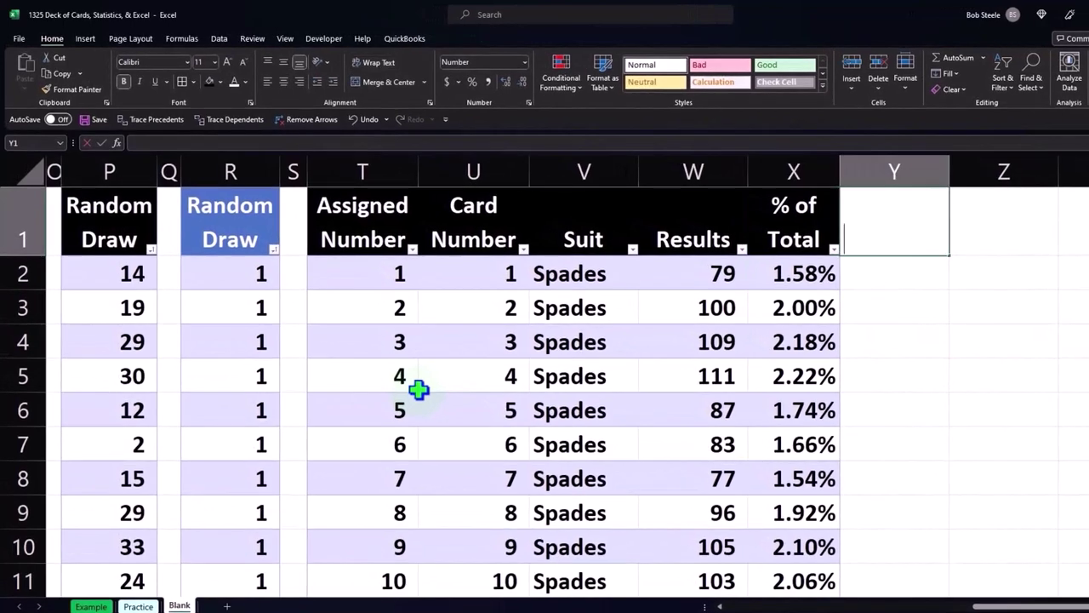
Add an 'Actual' column in Y filled with a formula referencing the 1.92% odds in J4
text(Actual)
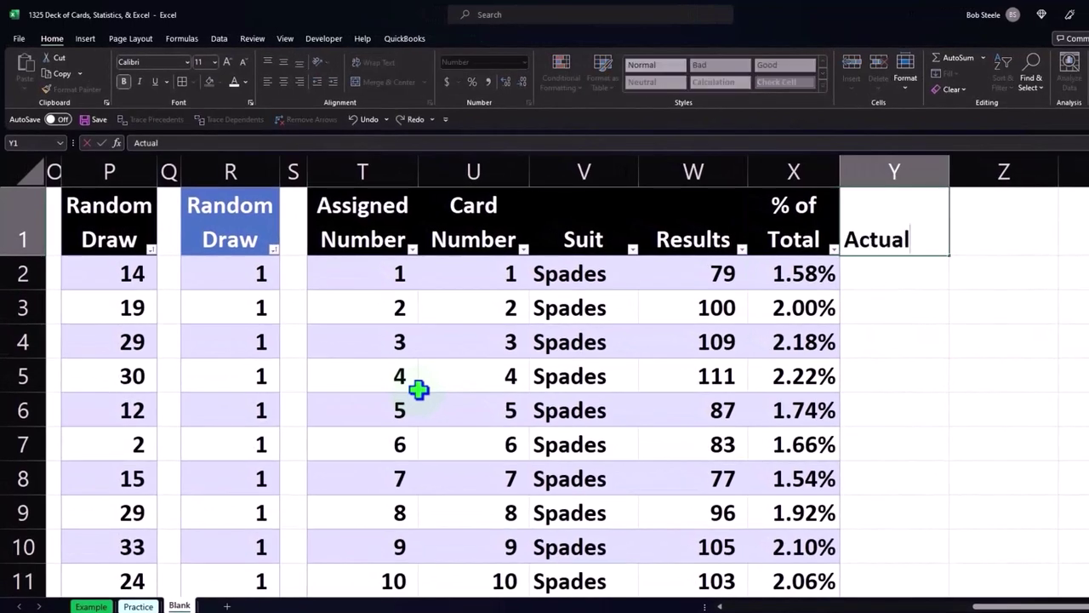
key(Return)
text(=)
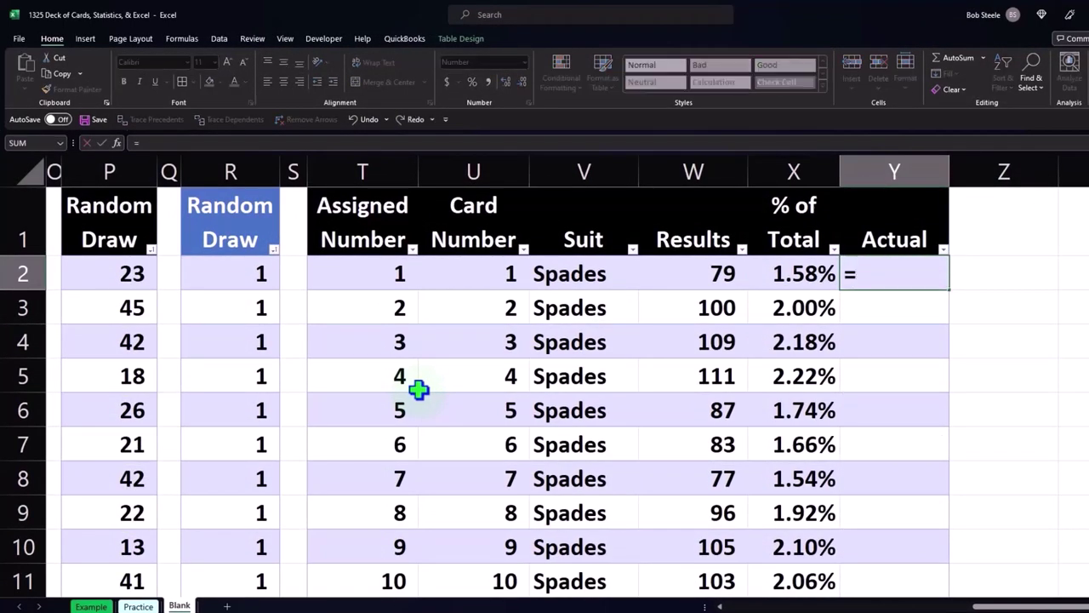
key(Left)
key(Left)
key(Left)
key(Left)
key(Left)
key(Left)
key(Left)
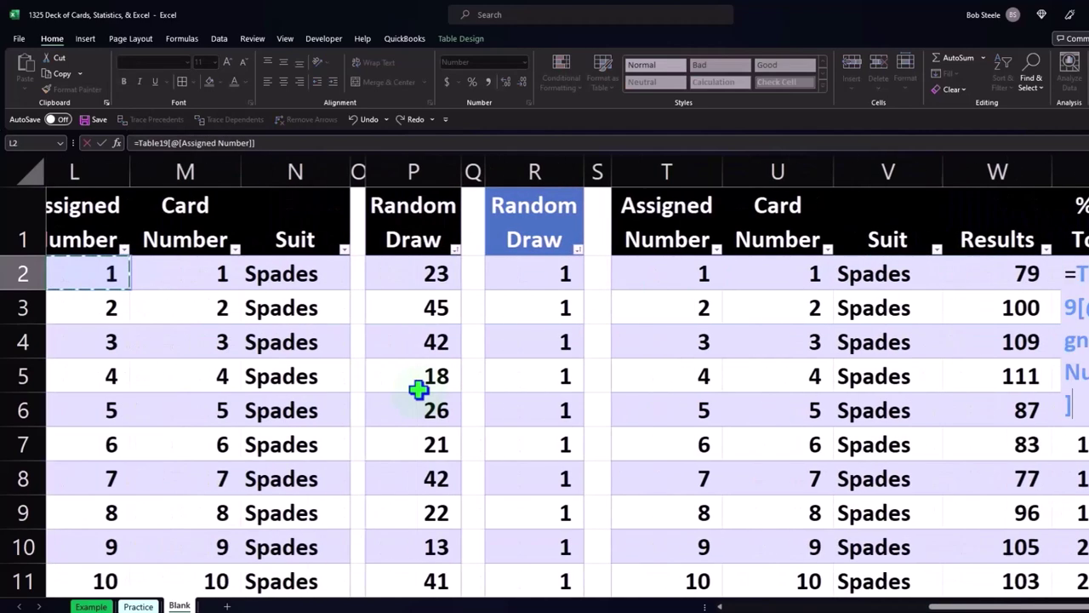
key(Left)
key(Left)
key(Left)
key(Left)
key(Left)
key(Right)
key(Right)
key(Right)
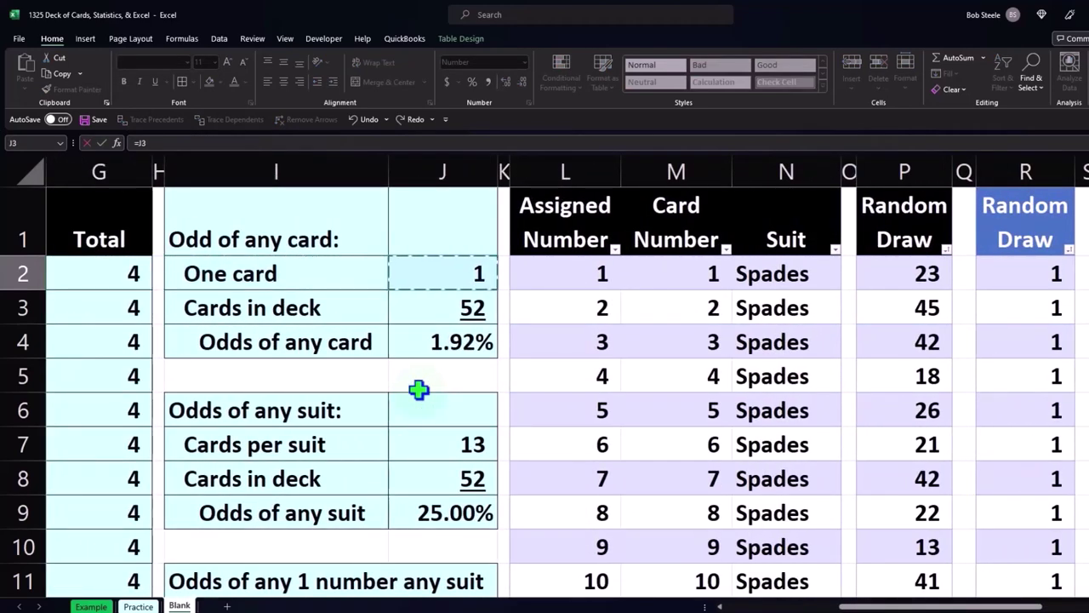
key(Down)
key(Down)
key(Return)
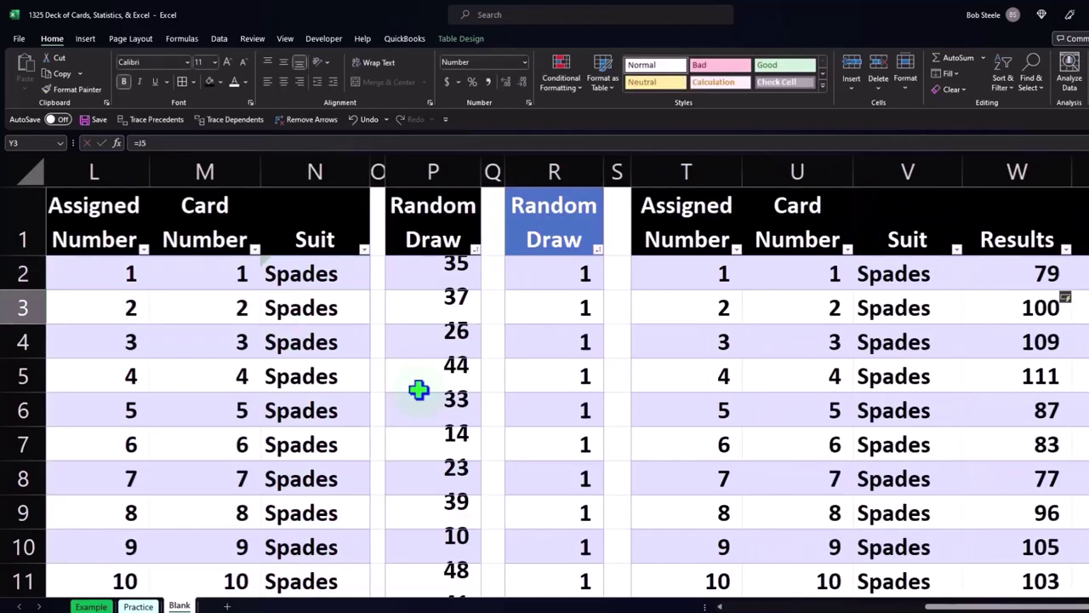
key(Right)
key(Right)
key(Right)
key(Left)
key(Left)
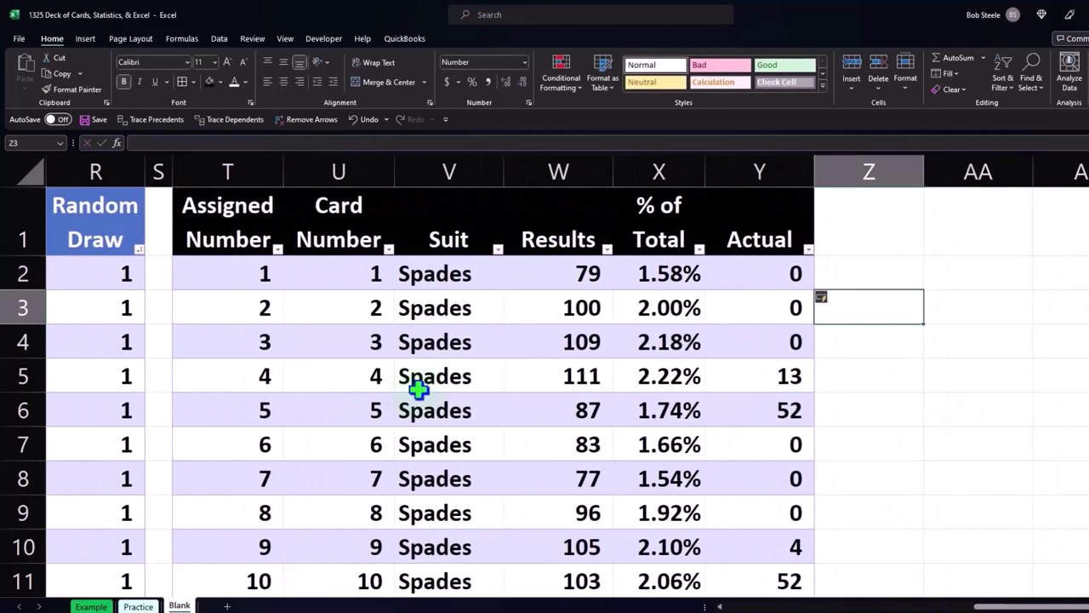
key(Left)
key(Up)
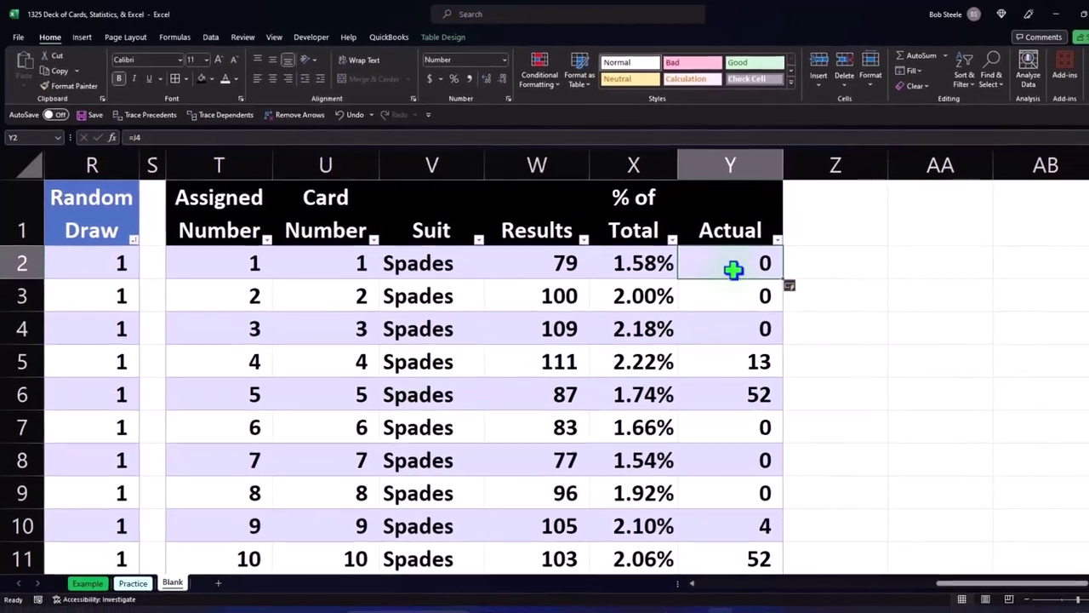
Change the Actual formula to the absolute =$J$4 and verify it in Y2–Y4
double_click(777, 272)
drag(732, 255, 695, 261)
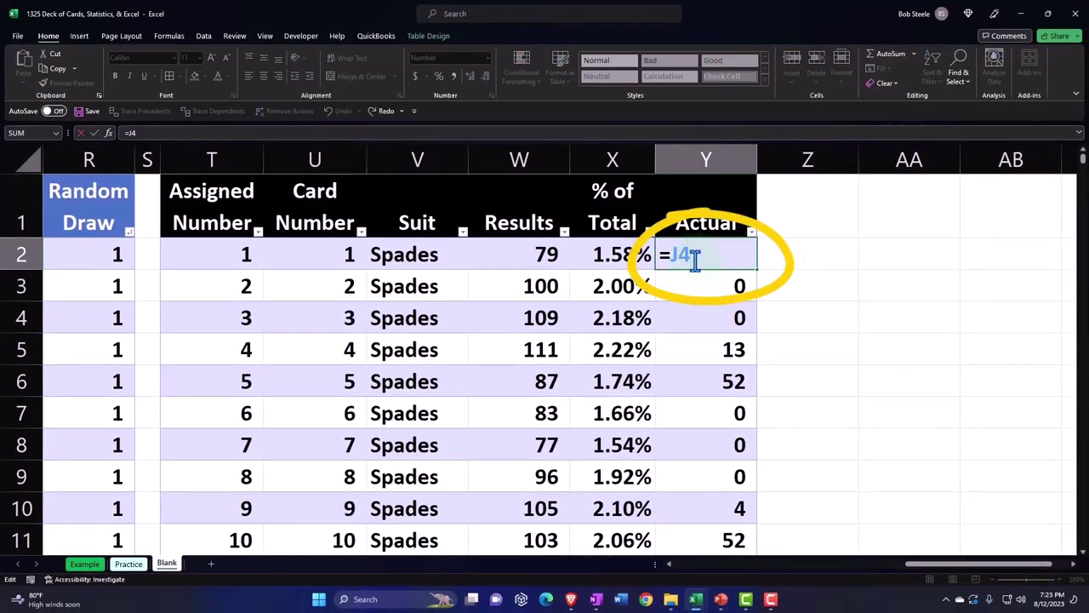
key(F4)
key(Return)
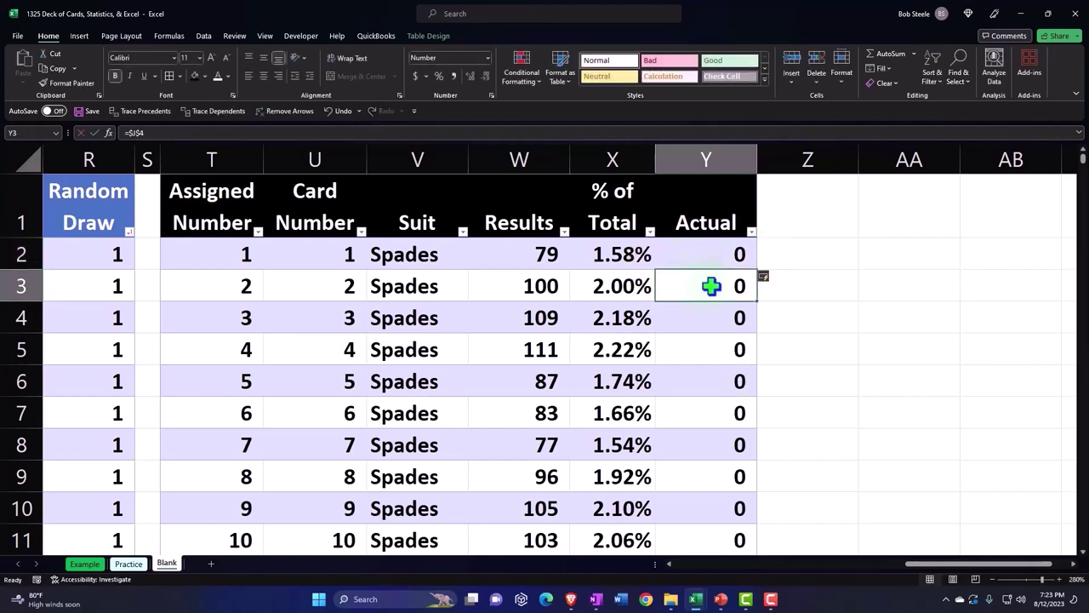
double_click(719, 281)
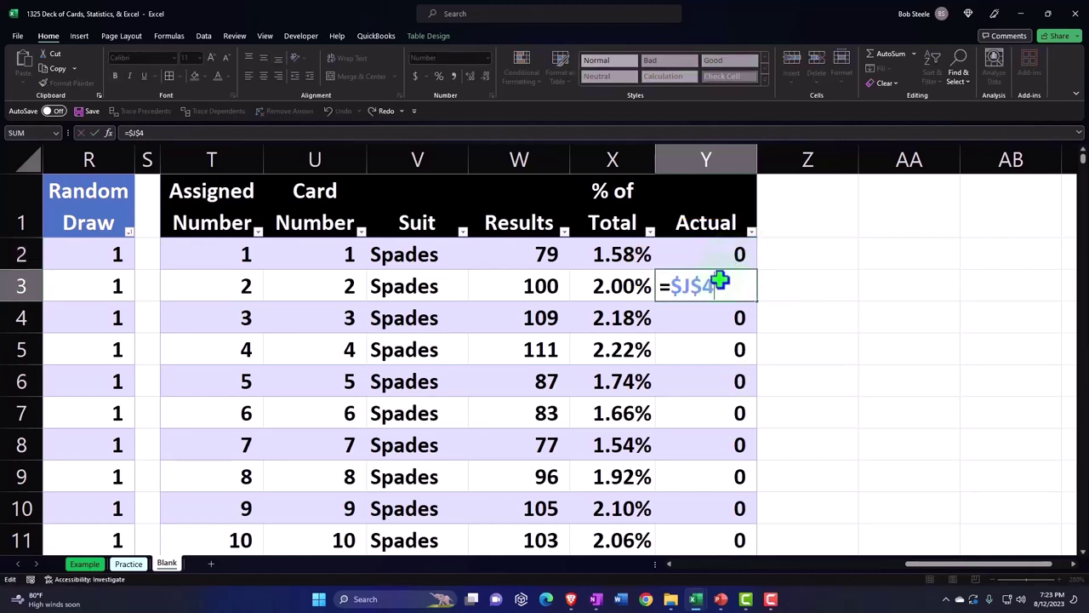
key(Return)
double_click(710, 318)
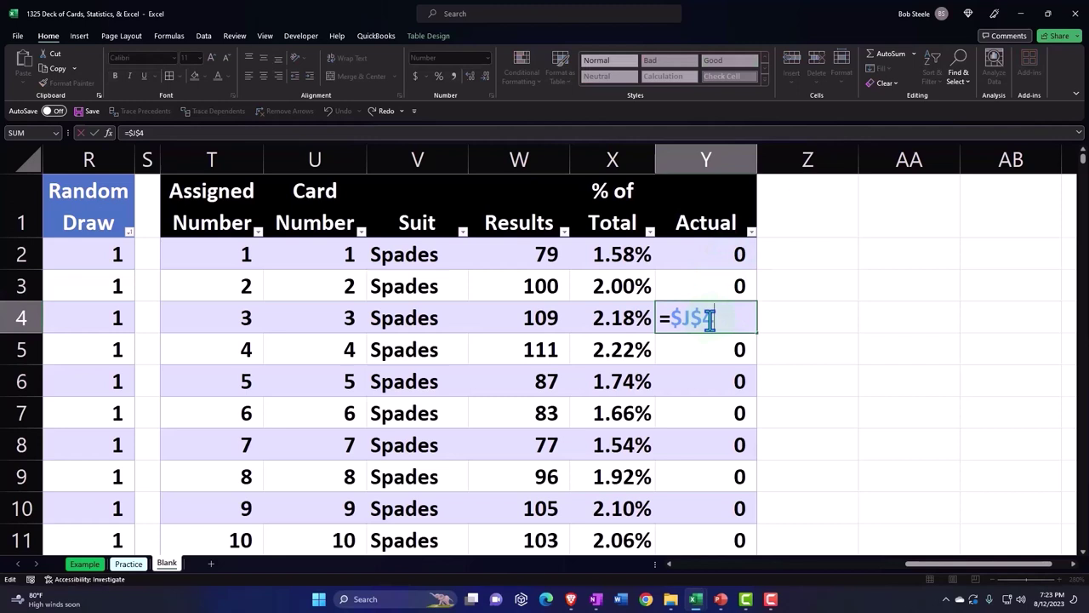
key(Return)
double_click(717, 253)
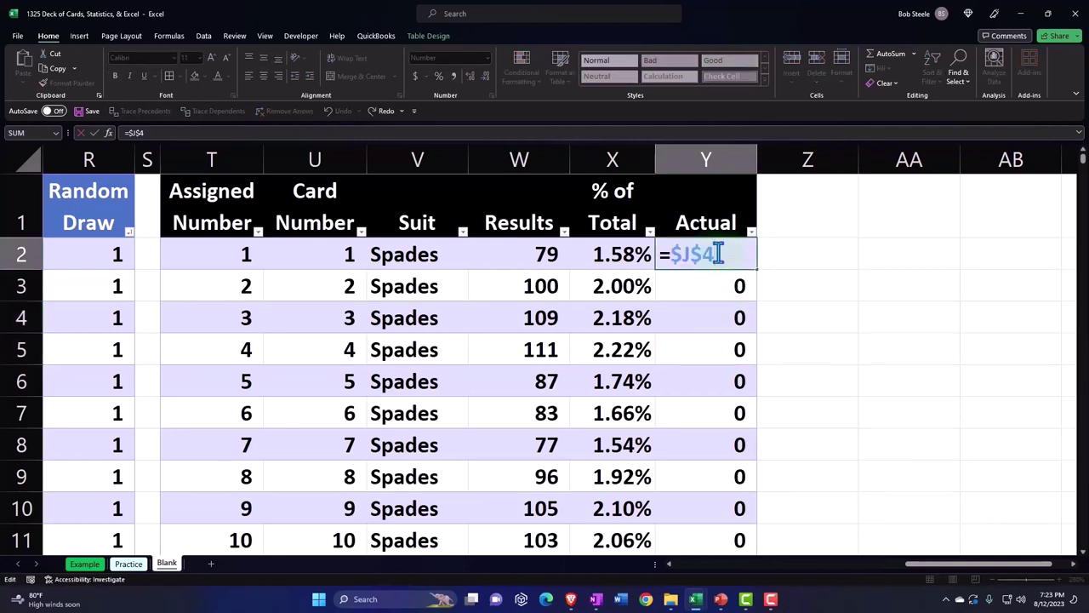
key(Return)
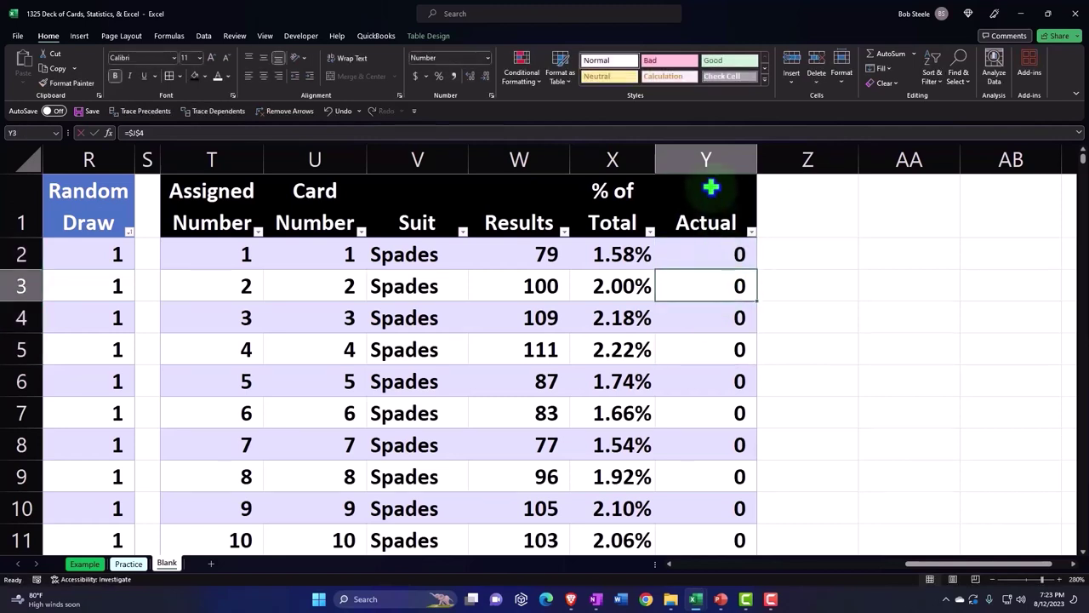
Format the Actual column as two-decimal percentages (1.92%) and type 'Differ' in Z1
click(707, 173)
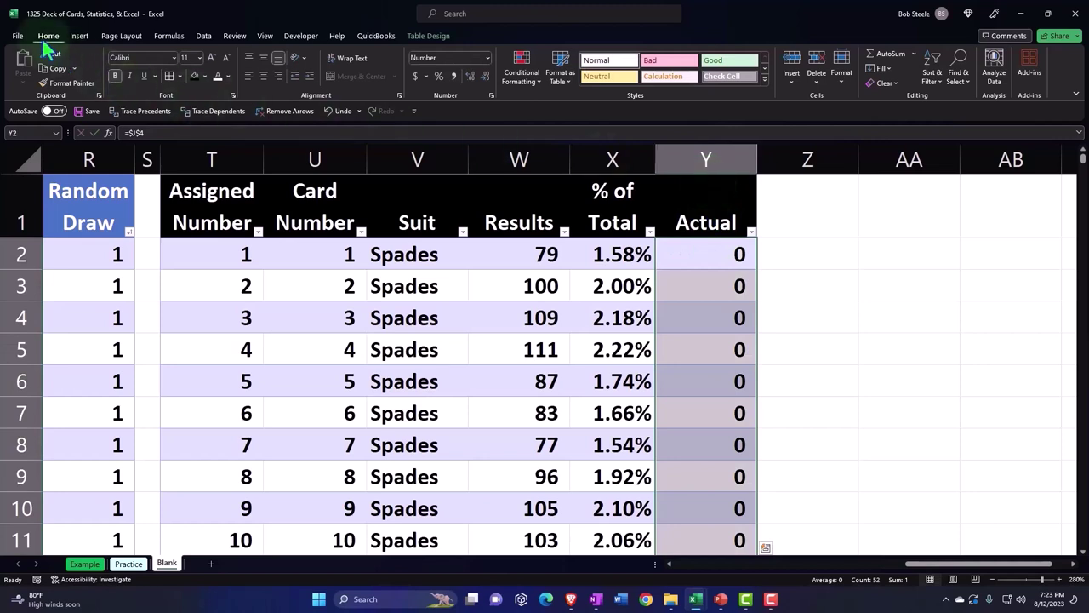
click(439, 76)
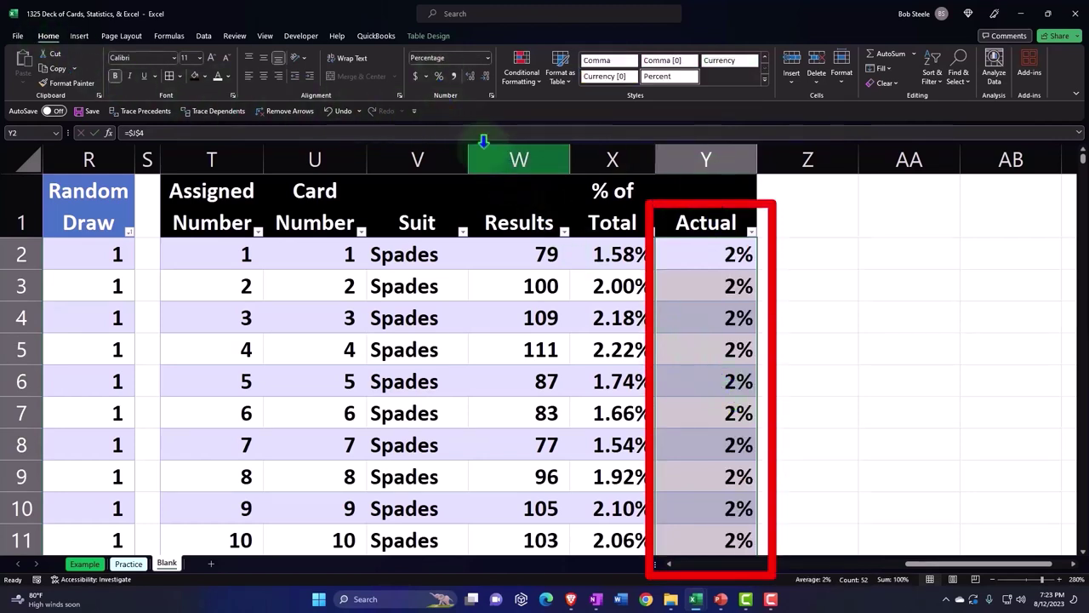
click(470, 74)
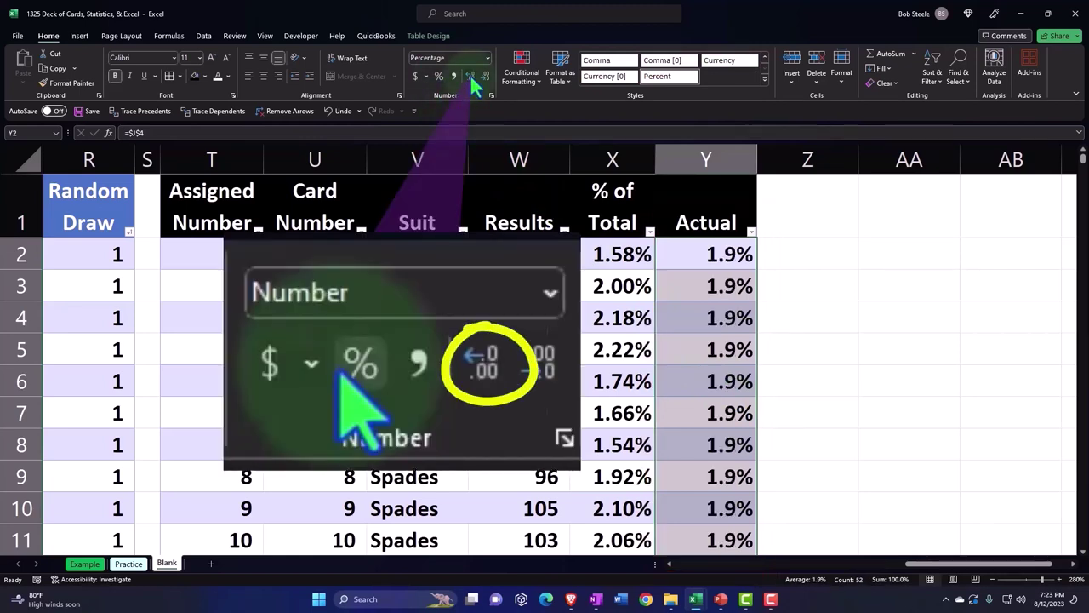
click(470, 74)
click(806, 201)
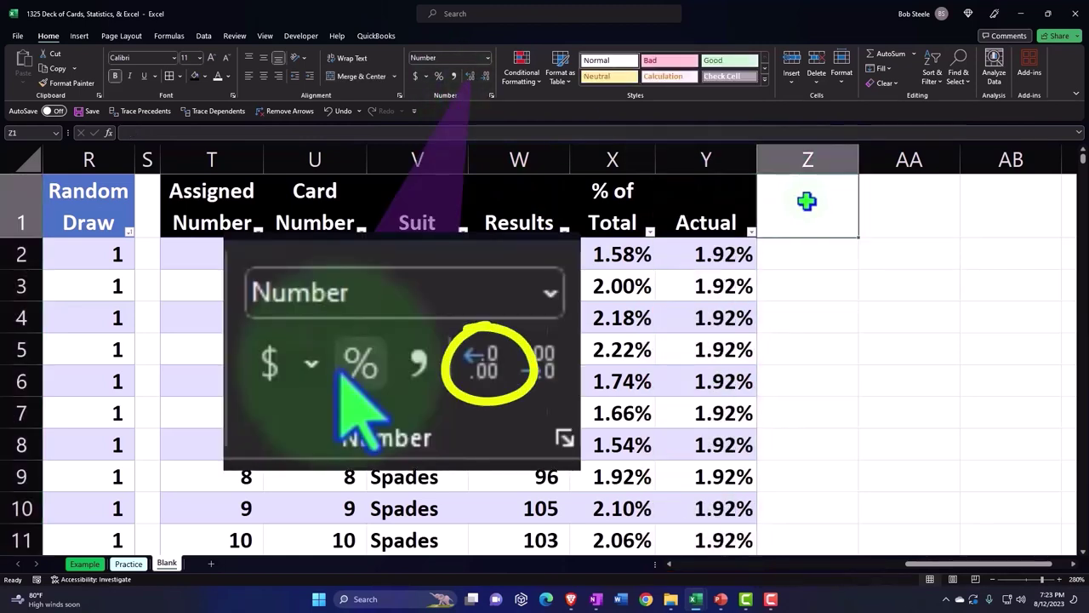
text(Difference)
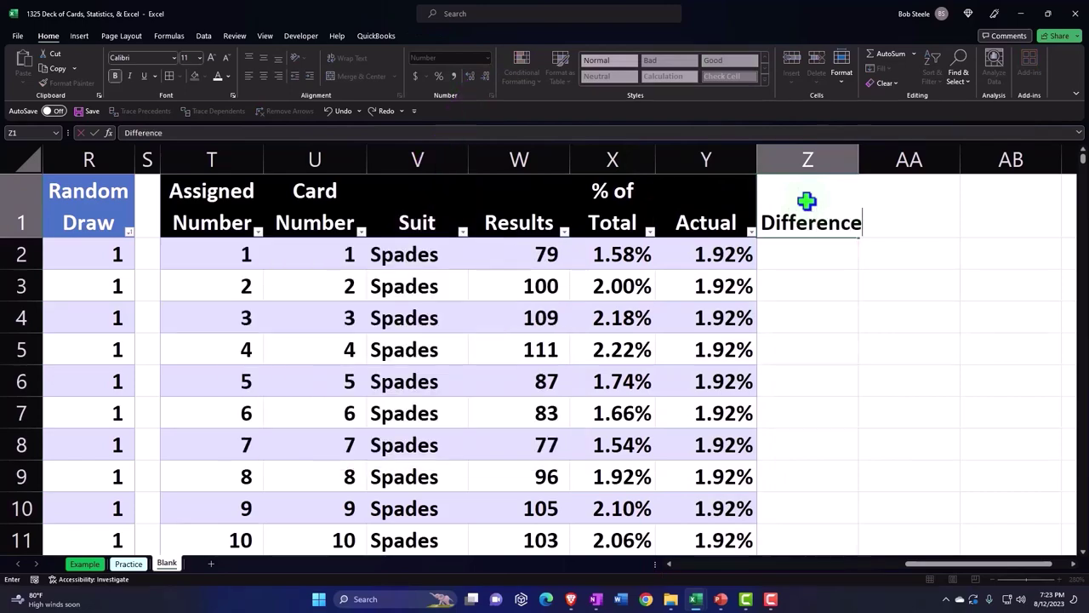
key(Return)
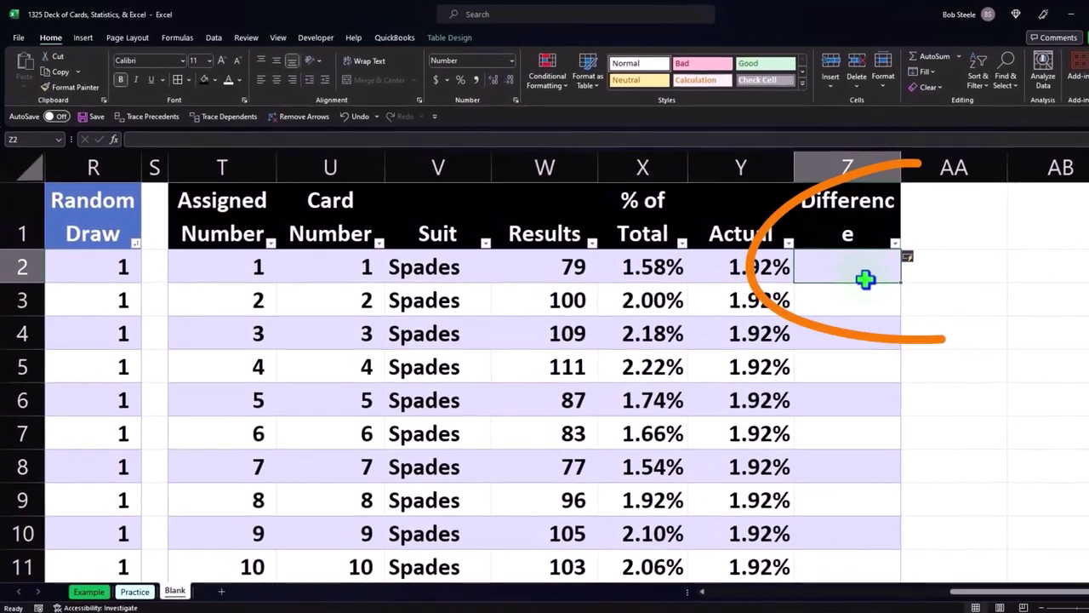
text(=)
key(Left)
key(Left)
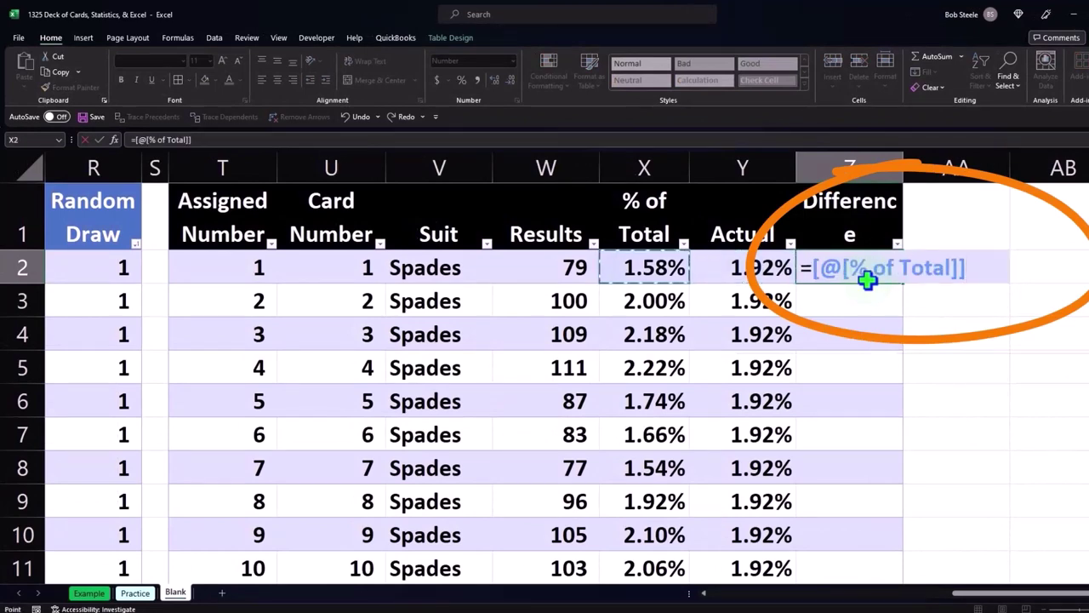
text(-)
key(Left)
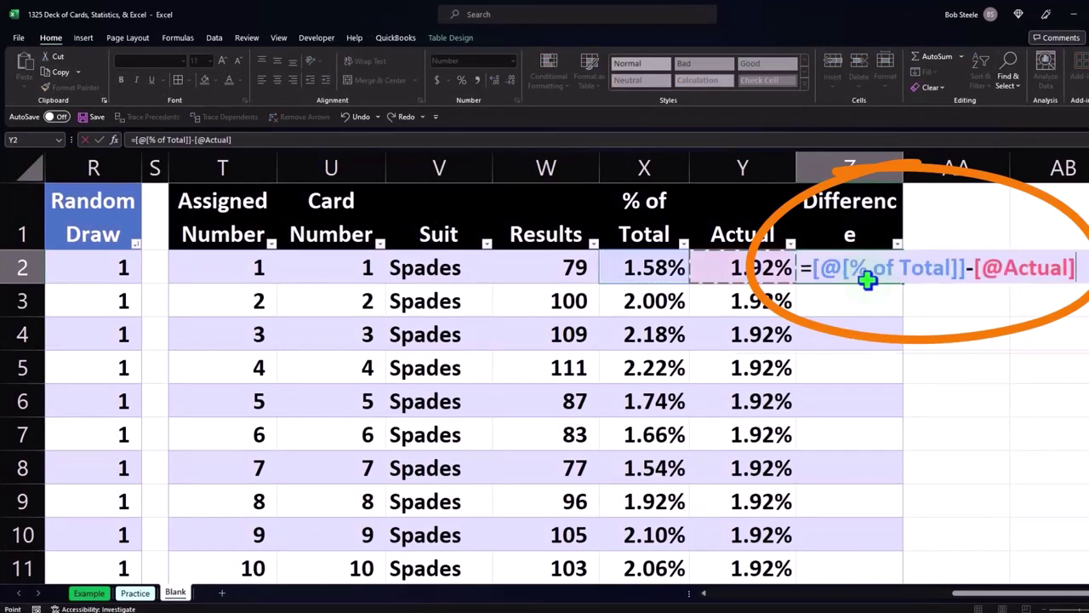
key(Return)
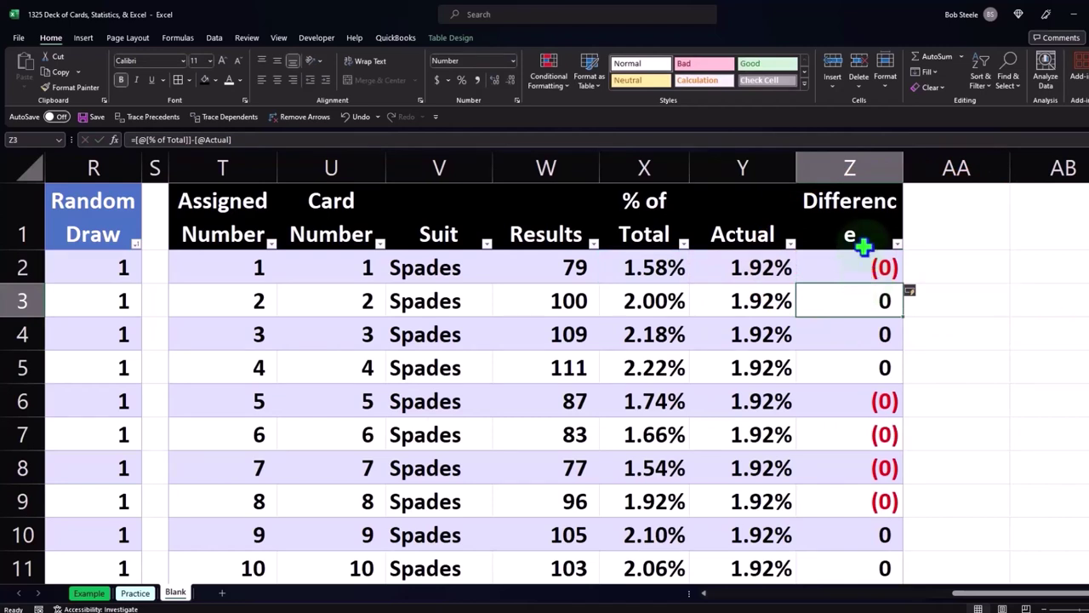
click(855, 173)
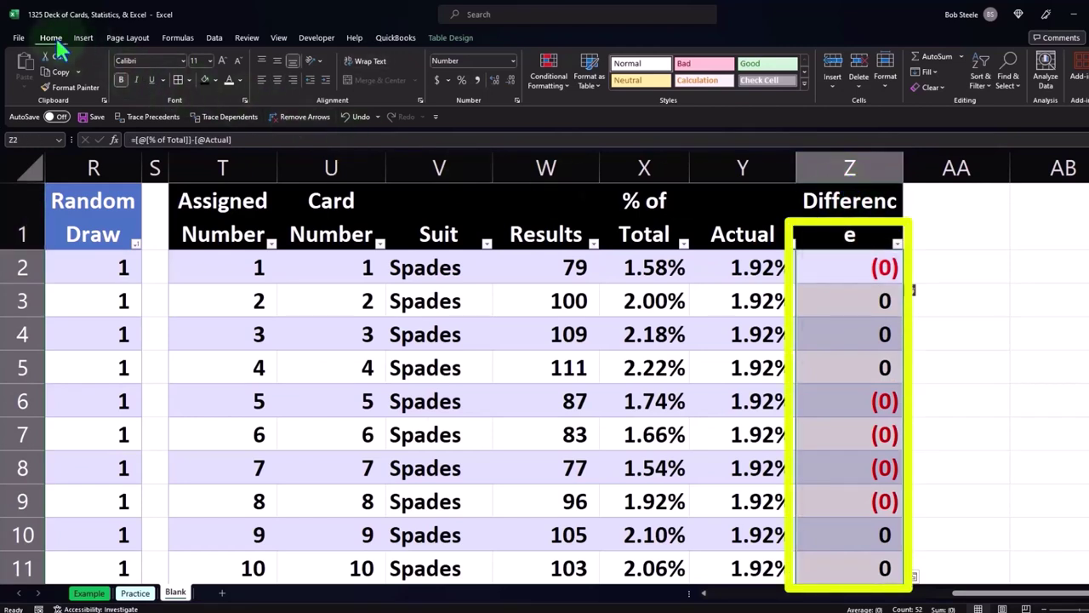
Apply Percent Style with two decimals to Difference, giving -0.34% for card 1 and 0.08% for card 2
click(461, 81)
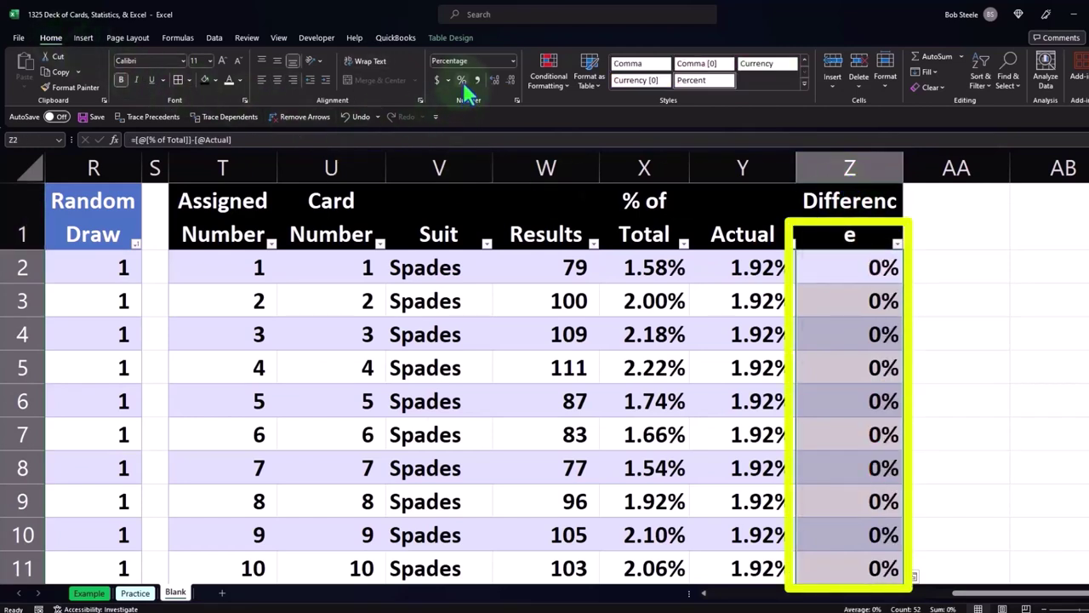
click(491, 79)
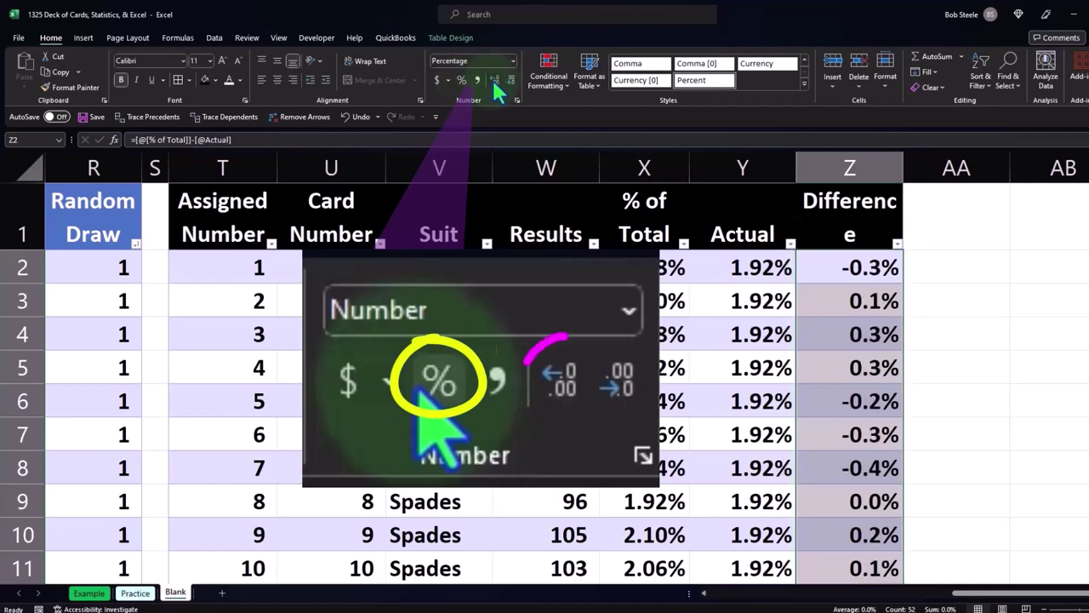
click(492, 77)
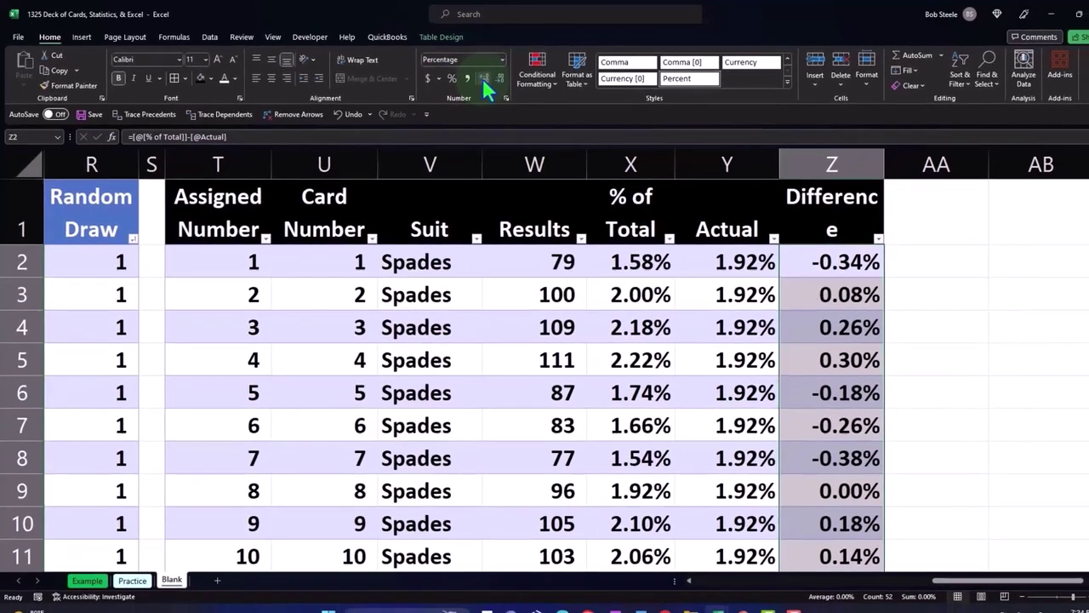
click(790, 316)
scroll(791, 316, down, 1)
scroll(790, 315, down, 3)
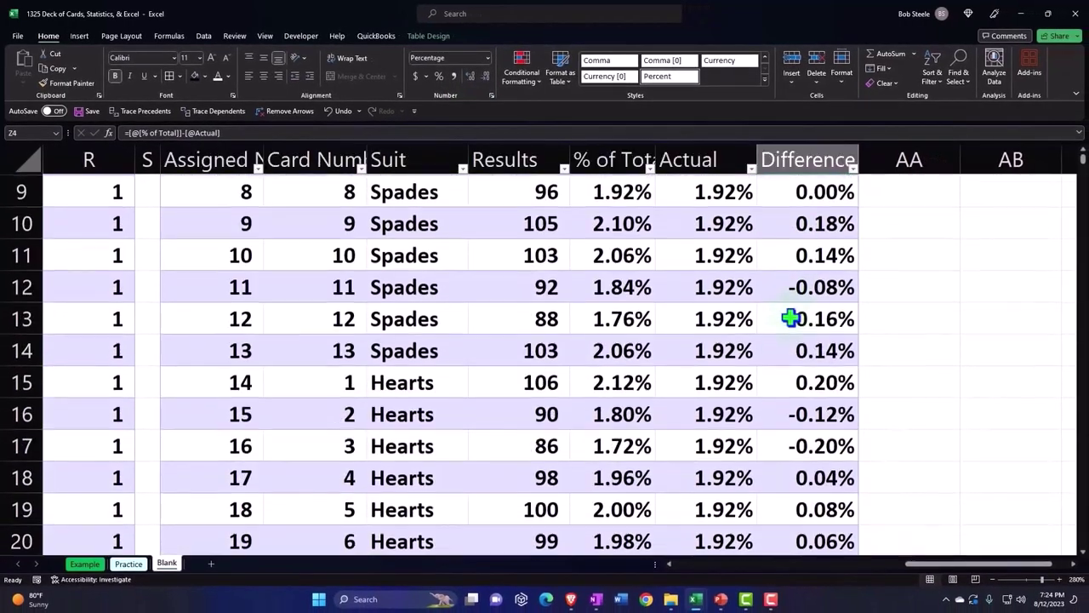
scroll(791, 317, down, 3)
scroll(790, 317, down, 2)
scroll(790, 317, down, 2)
scroll(791, 317, down, 1)
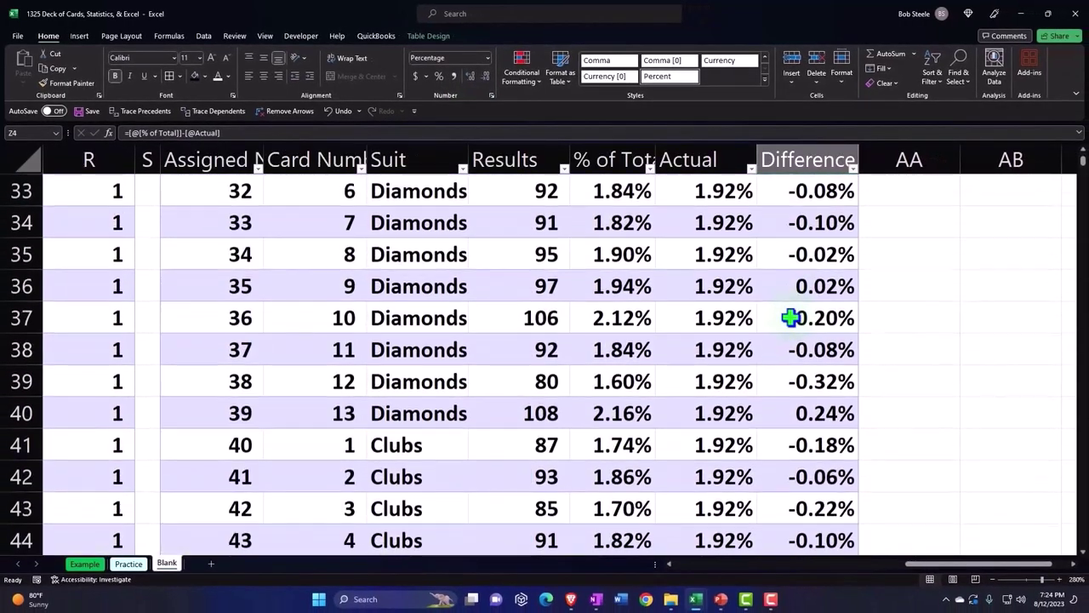
scroll(790, 317, down, 2)
scroll(791, 317, down, 2)
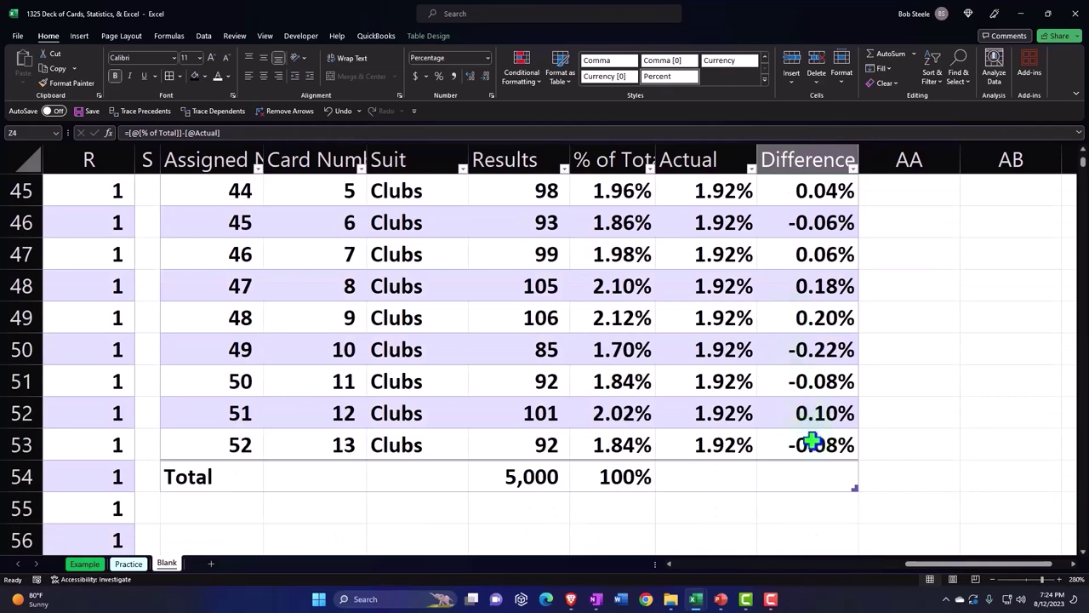
scroll(812, 440, up, 7)
scroll(813, 440, up, 6)
scroll(813, 440, up, 2)
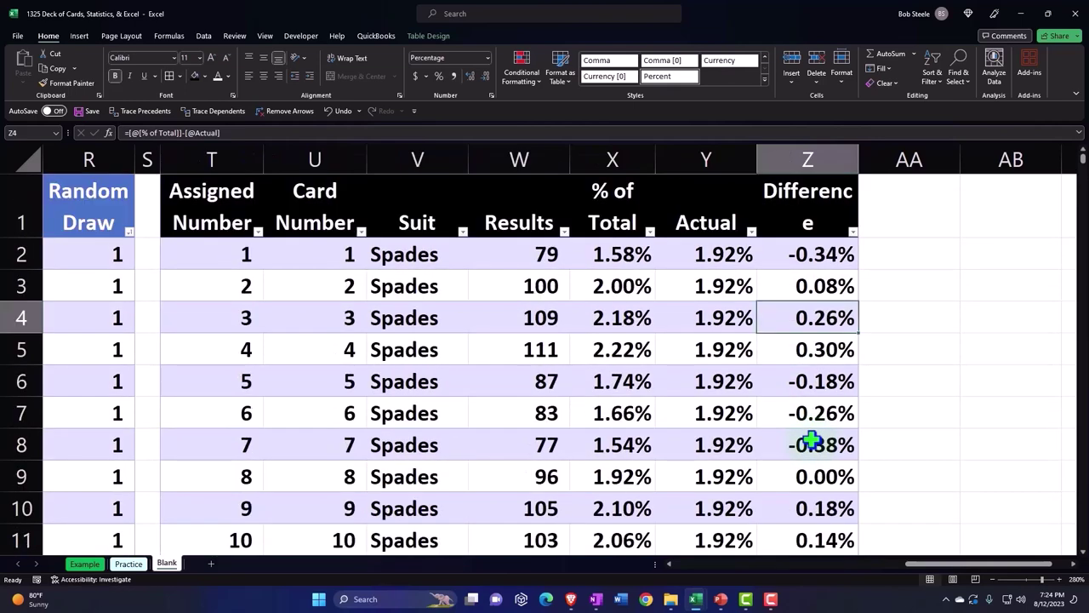
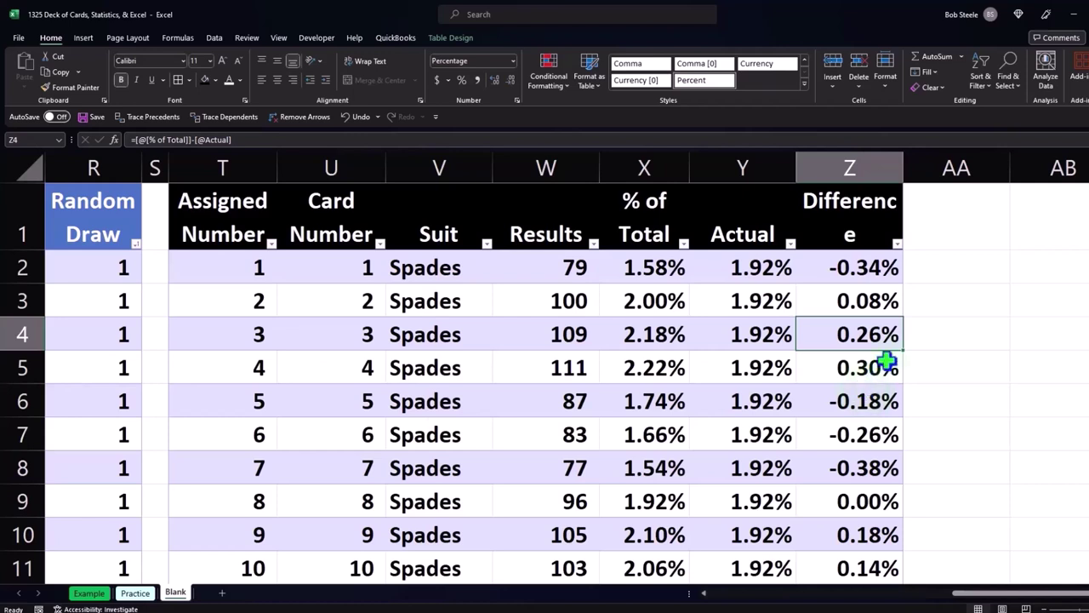
Try trial expected-count formulas in AB2 (Actual percentage, 5000/52), then clear both results
click(943, 290)
click(1043, 261)
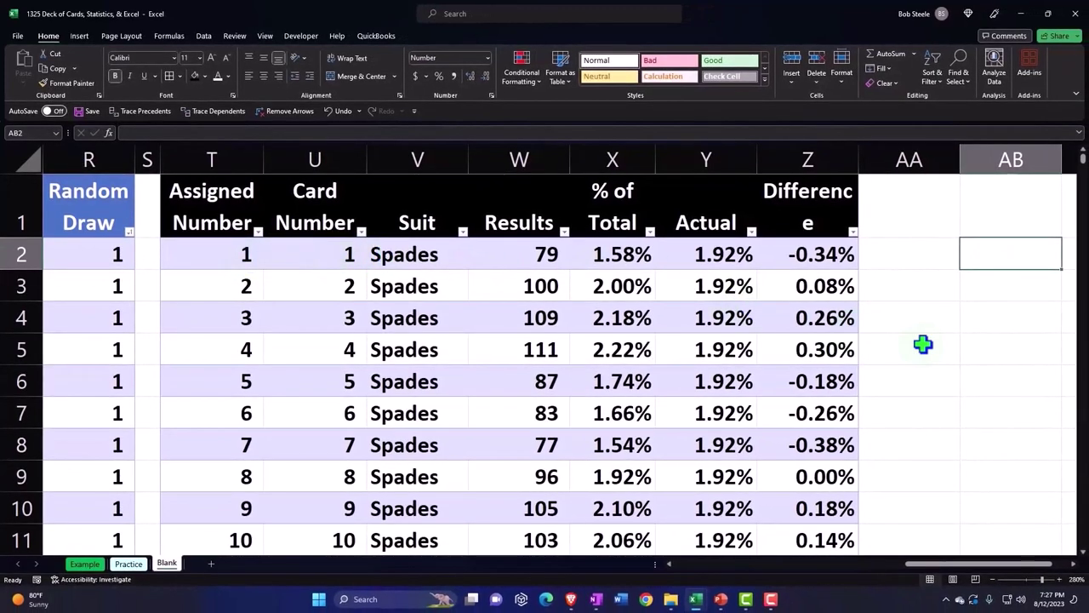
text(=5000*)
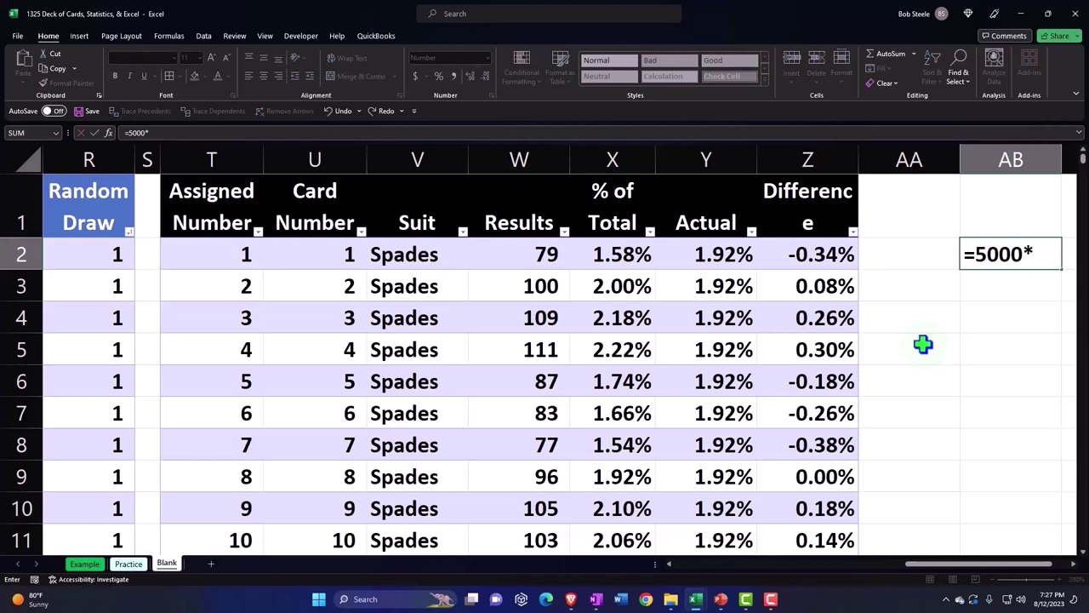
click(722, 255)
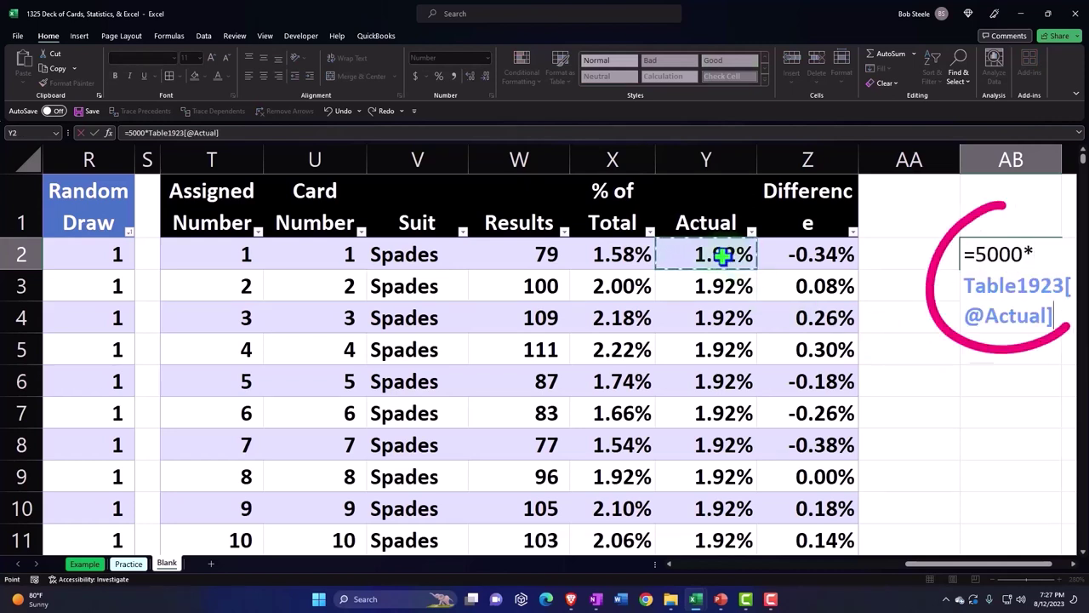
key(Return)
text(=5000*1/)
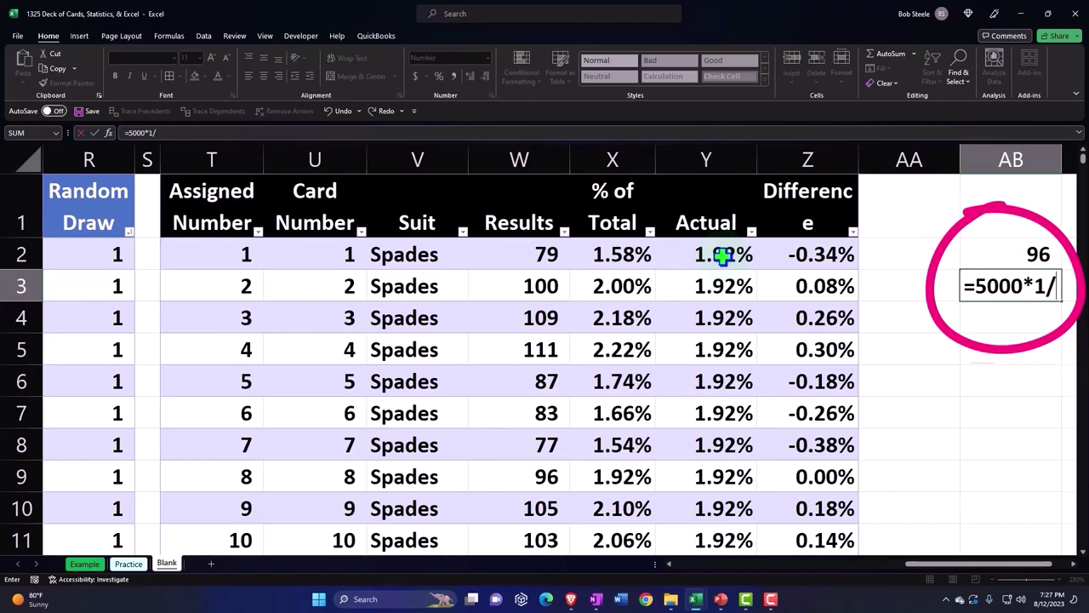
text(52)
key(Return)
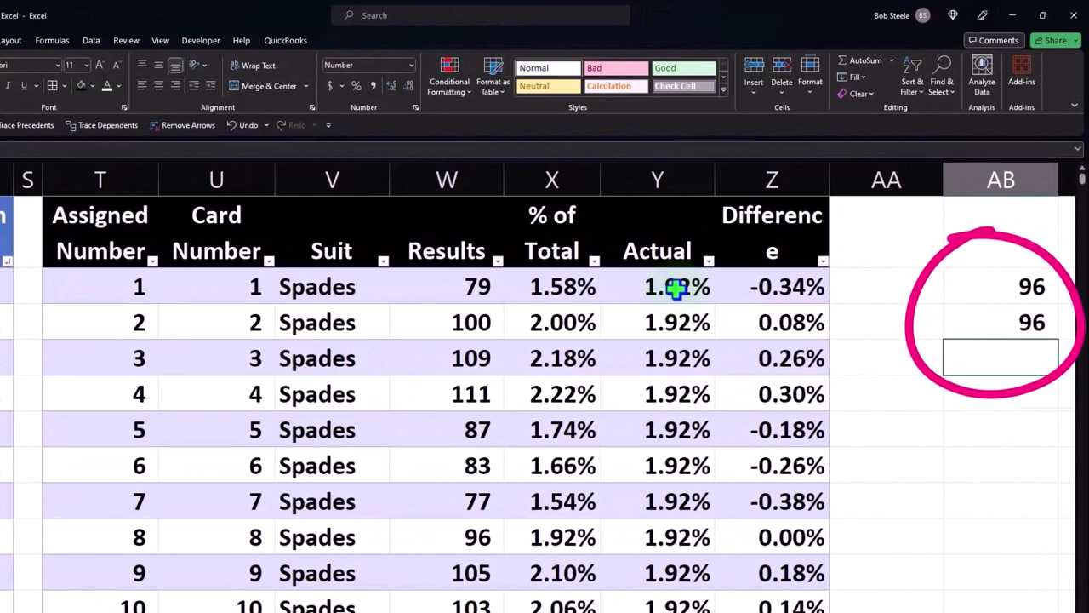
drag(987, 287, 1000, 310)
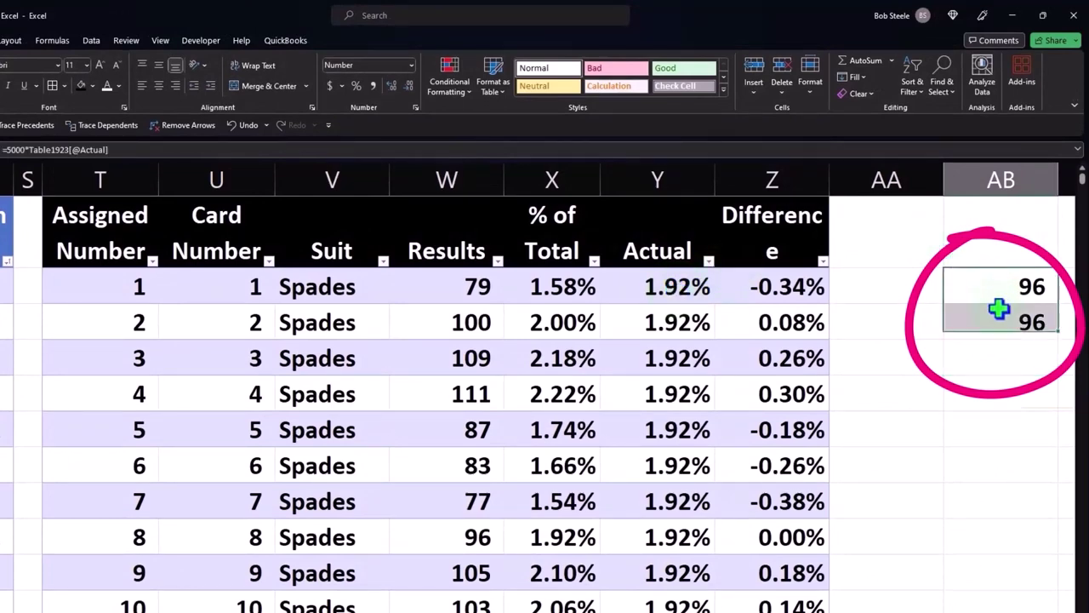
key(Delete)
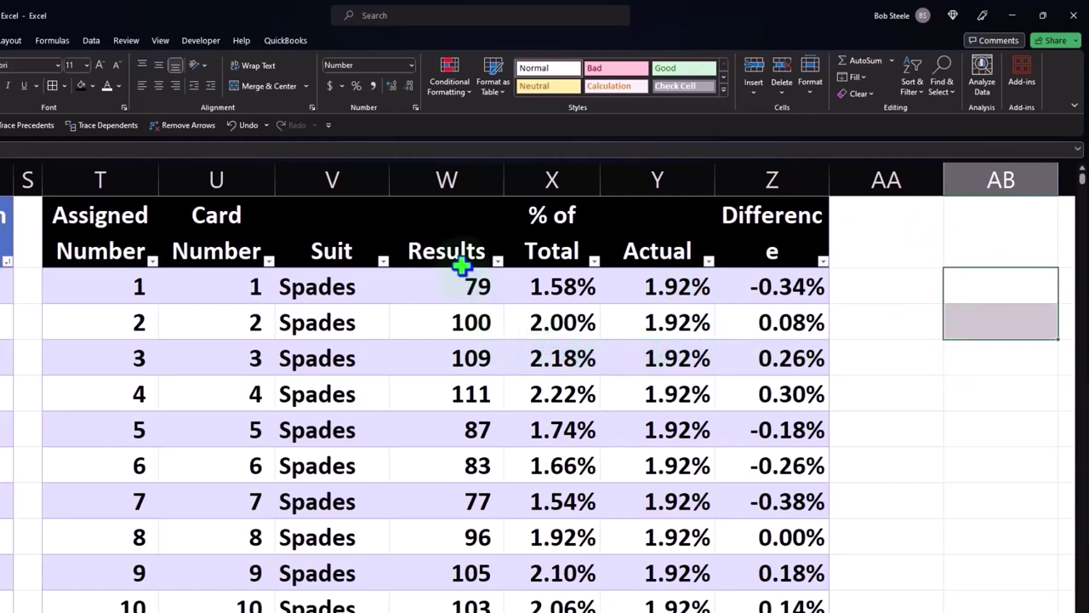
Insert a histogram of the Results values and place it beside the table near the top
mouse_move(456, 285)
mouse_down()
mouse_move(459, 485)
mouse_move(516, 587)
mouse_move(531, 533)
mouse_up()
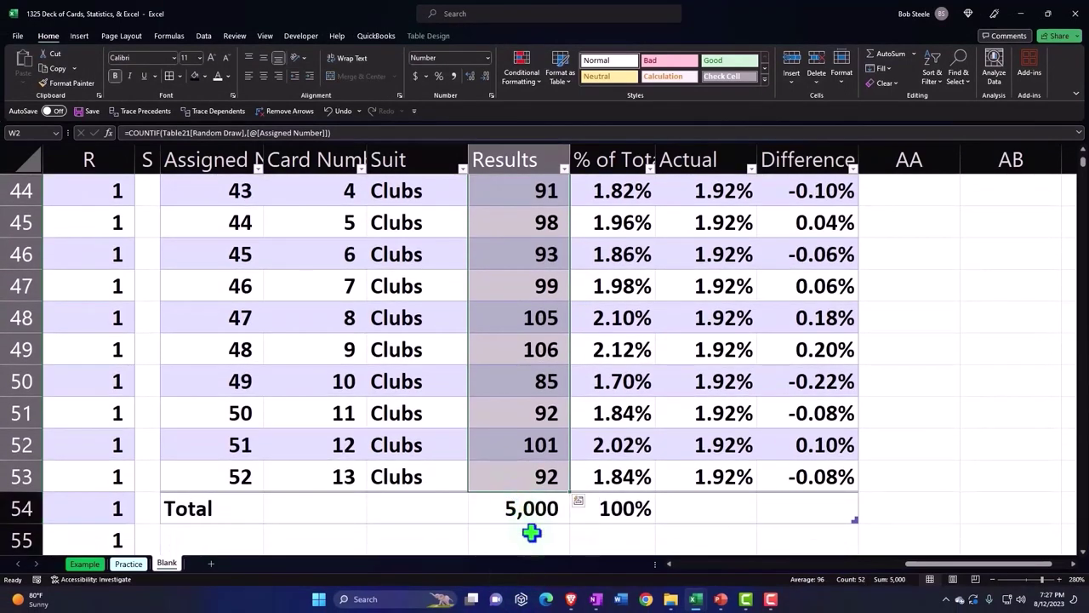
click(73, 34)
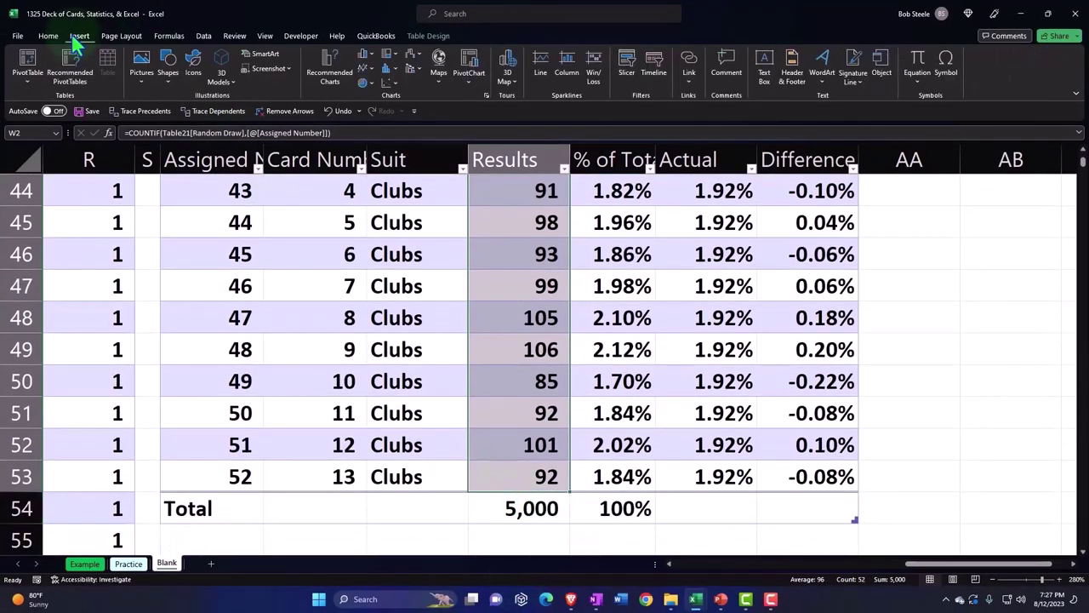
click(388, 69)
click(395, 107)
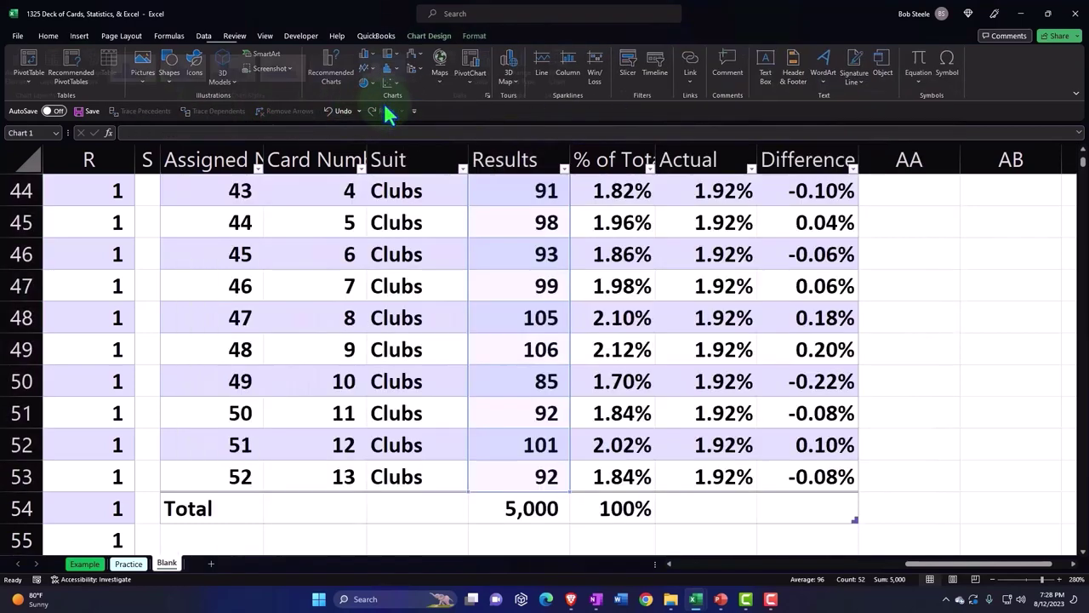
drag(332, 255, 476, 179)
Set the histogram's horizontal axis bin width to 0.99
double_click(523, 332)
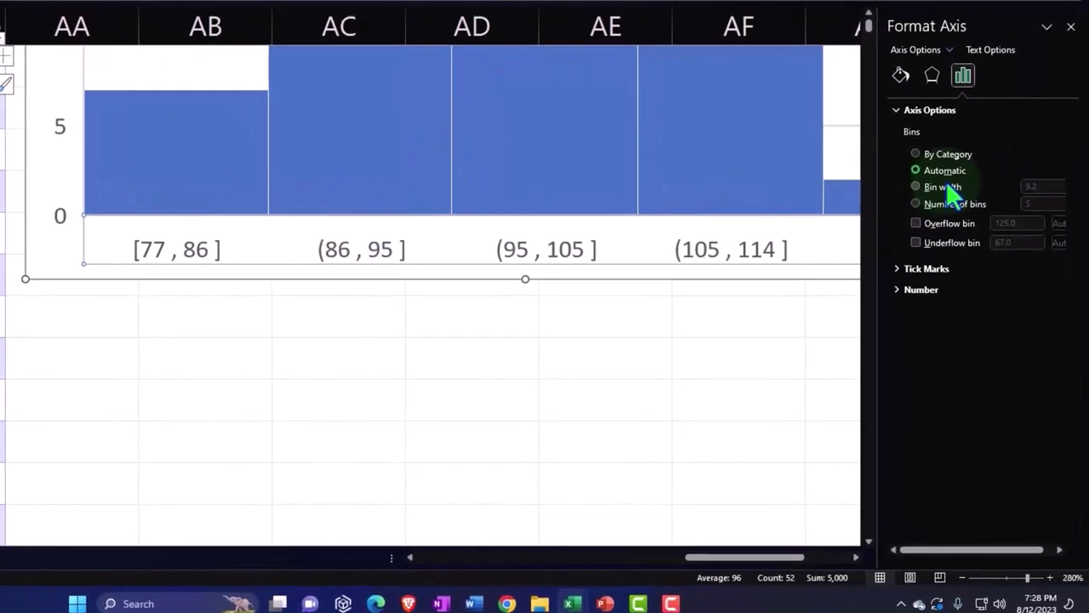
click(912, 178)
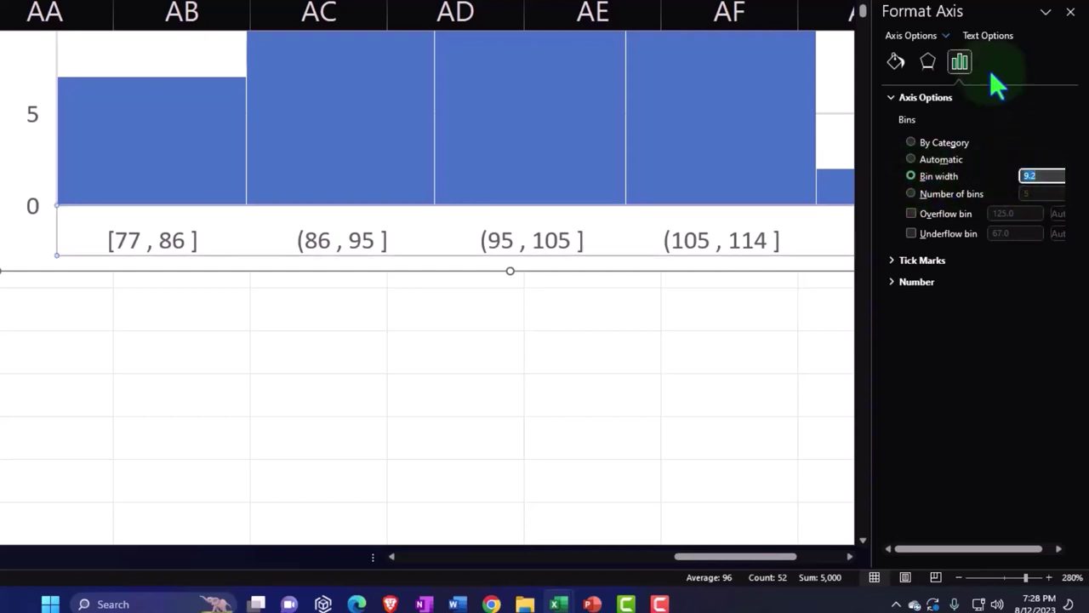
text(1)
key(Tab)
key(shift+Tab)
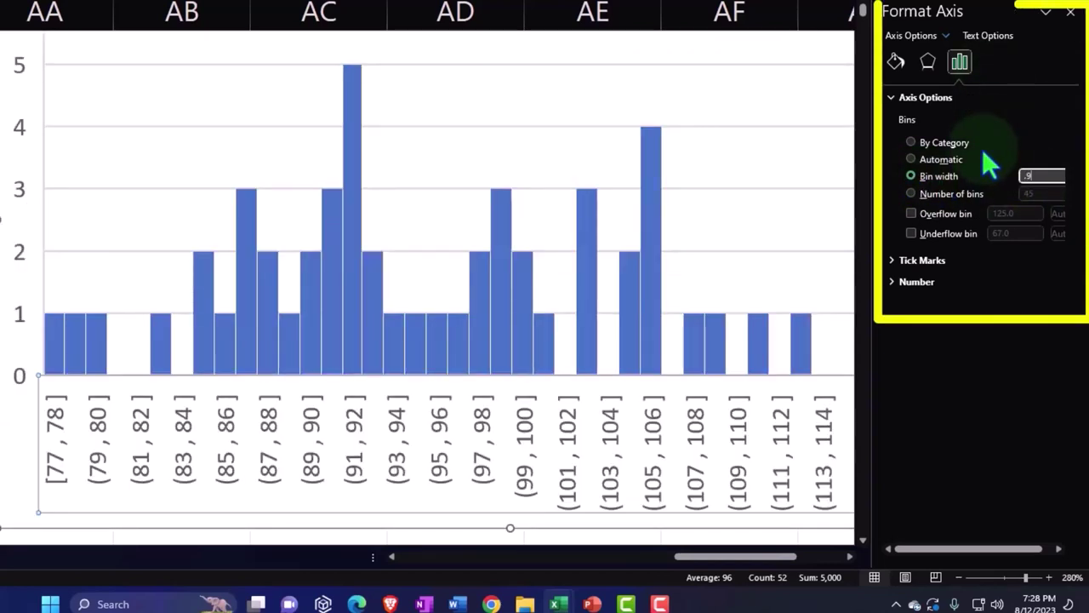
text(.99)
key(Tab)
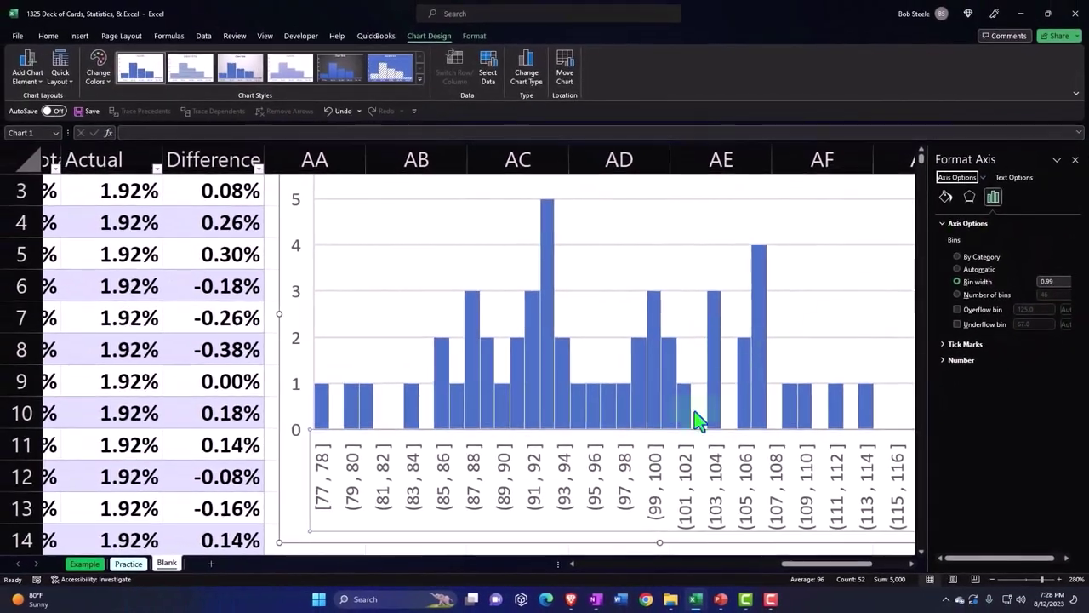
scroll(692, 418, down, 2)
click(650, 439)
key(Left)
key(Left)
key(Left)
key(Left)
key(Left)
key(Left)
key(Left)
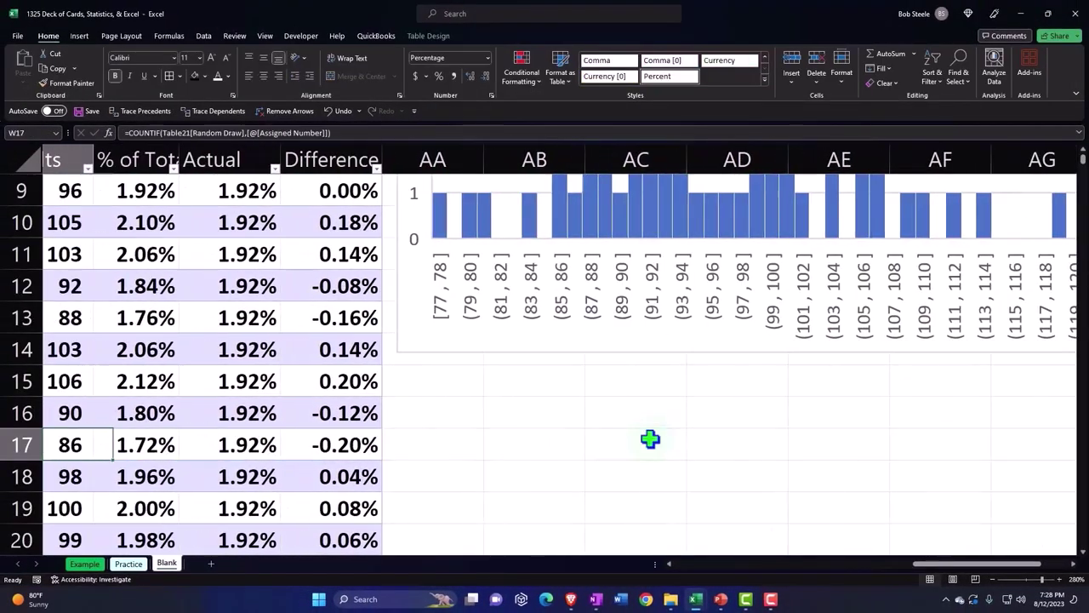
key(Left)
key(Left)
key(Left)
key(Left)
key(Left)
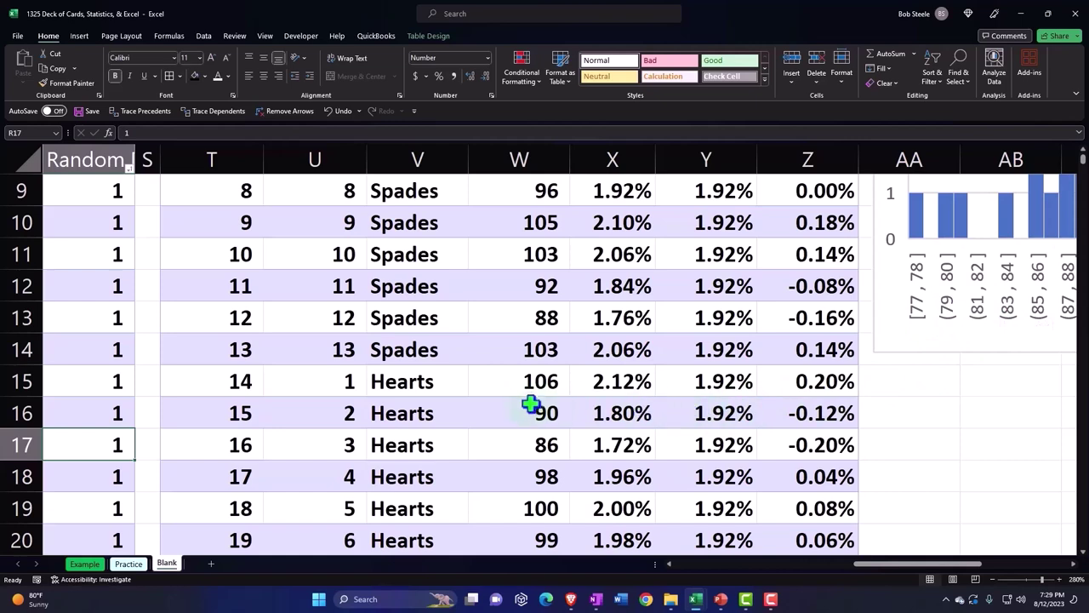
Select the Assigned Number values T2:T53 for cards 1 through 52
scroll(527, 400, up, 3)
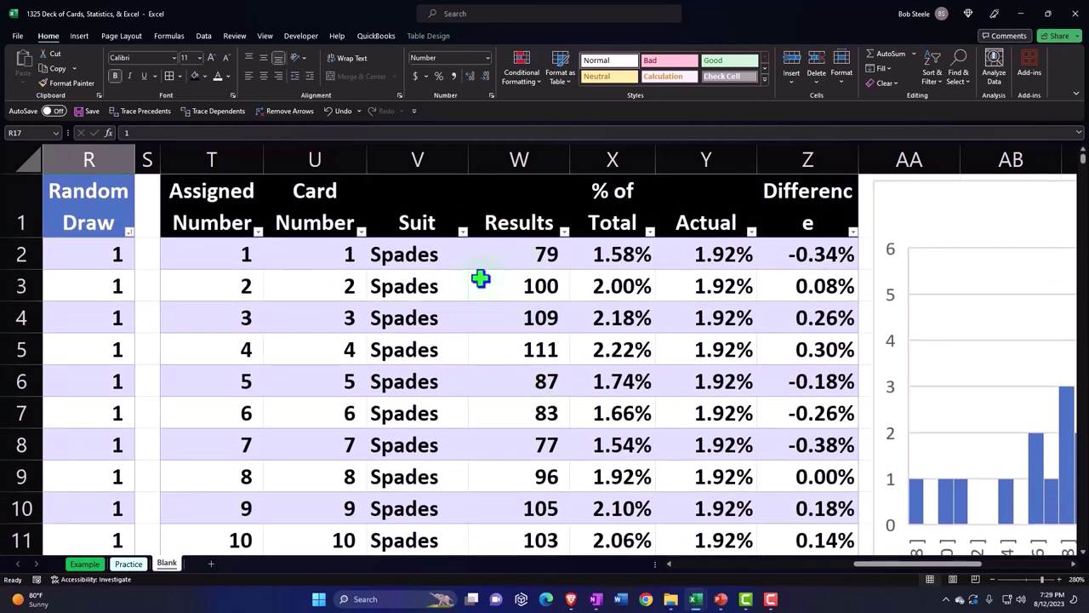
click(221, 255)
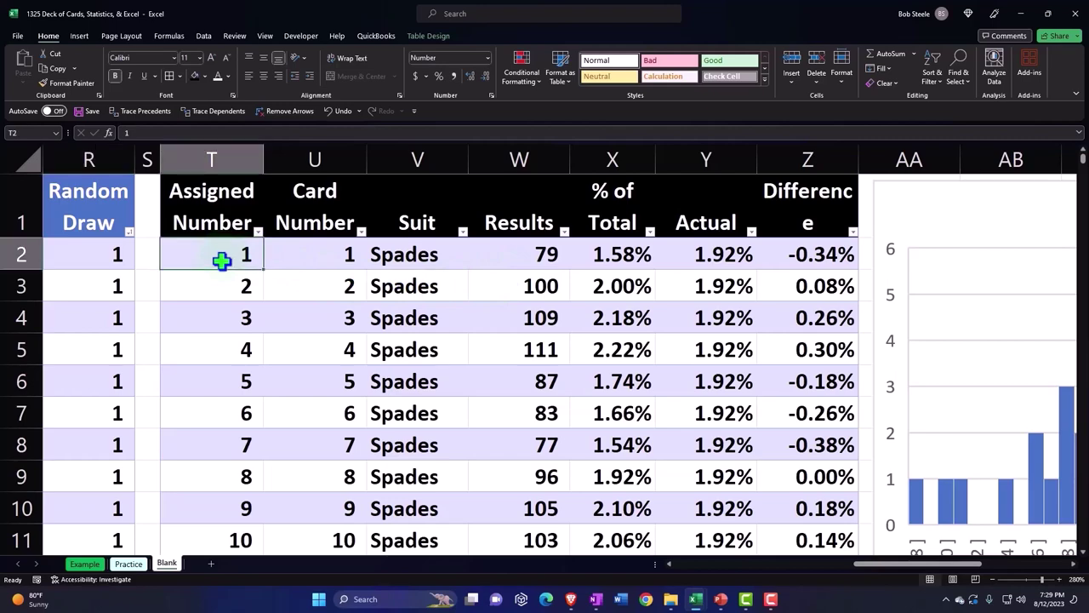
drag(222, 261, 214, 315)
mouse_move(204, 470)
mouse_down()
mouse_move(214, 580)
mouse_move(212, 492)
mouse_up()
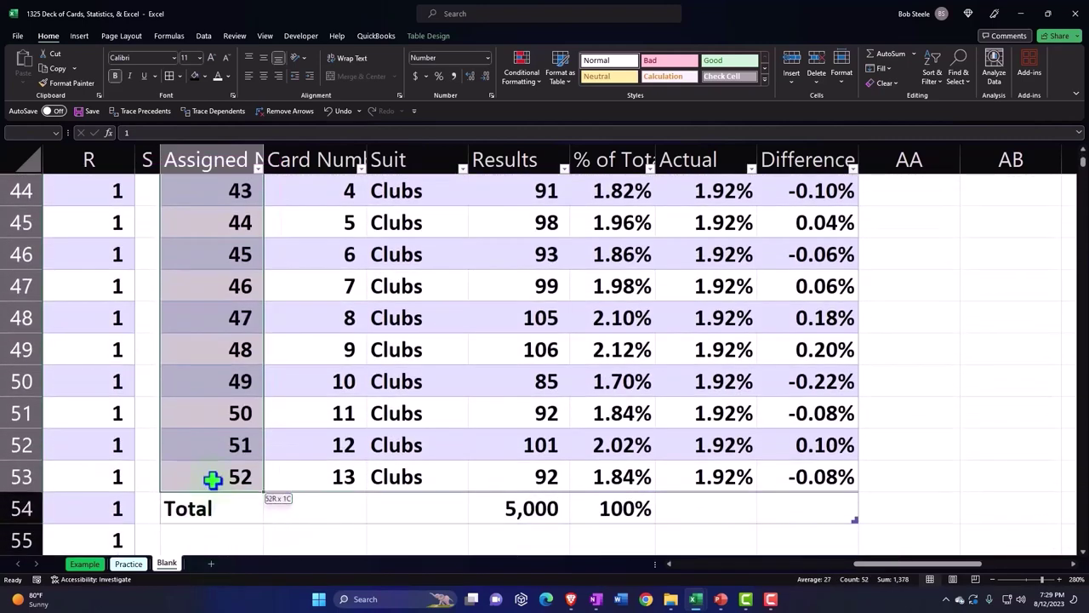
scroll(439, 337, up, 10)
scroll(439, 338, up, 4)
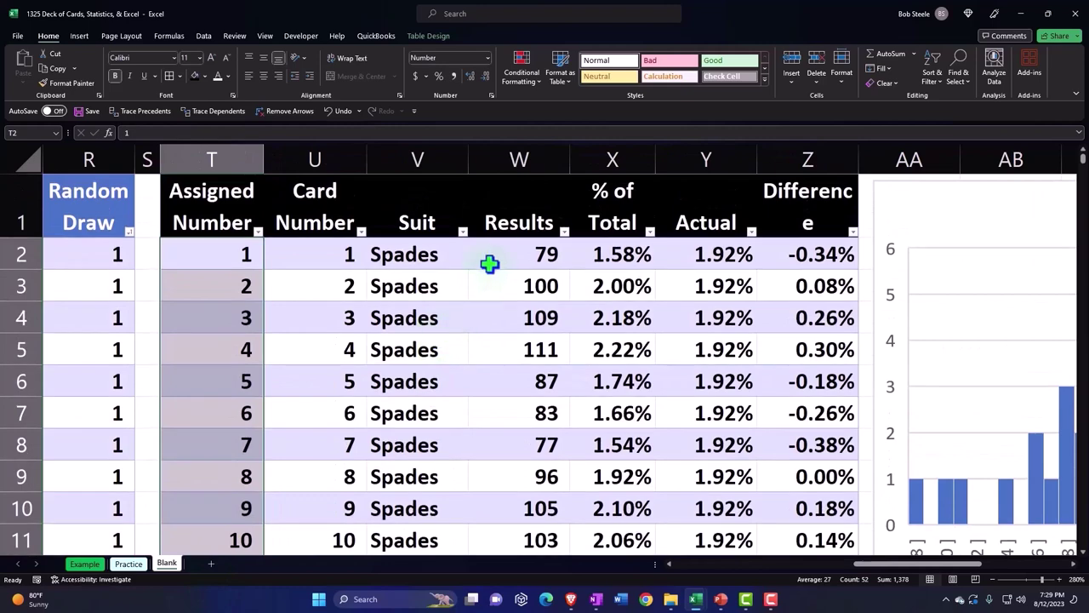
Add the Results values W2:W53 to the selection
drag(498, 257, 506, 575)
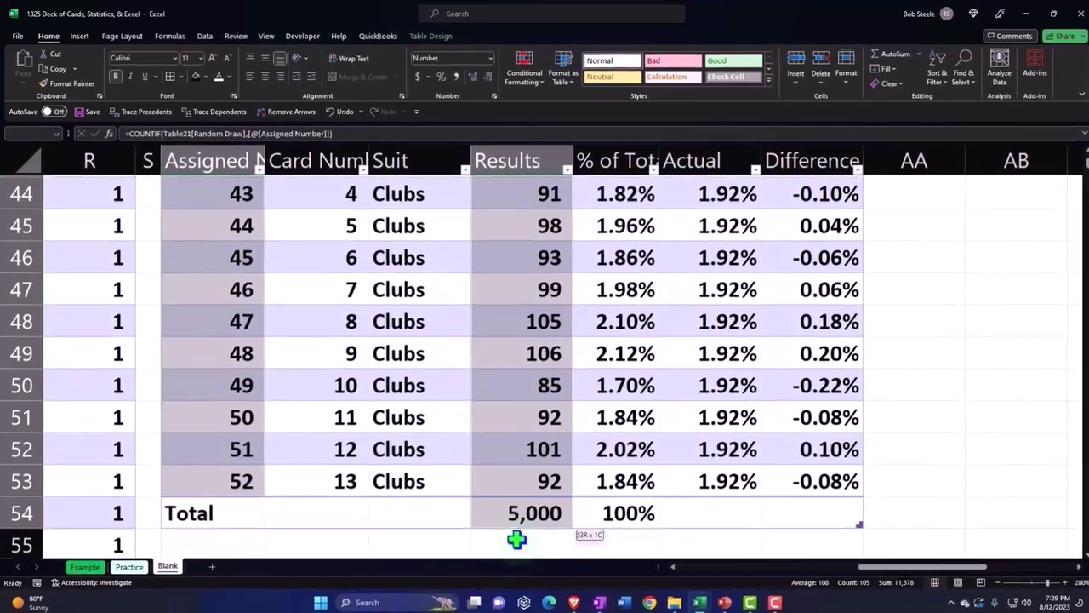
mouse_move(505, 575)
mouse_down()
mouse_move(520, 486)
mouse_move(537, 501)
mouse_up()
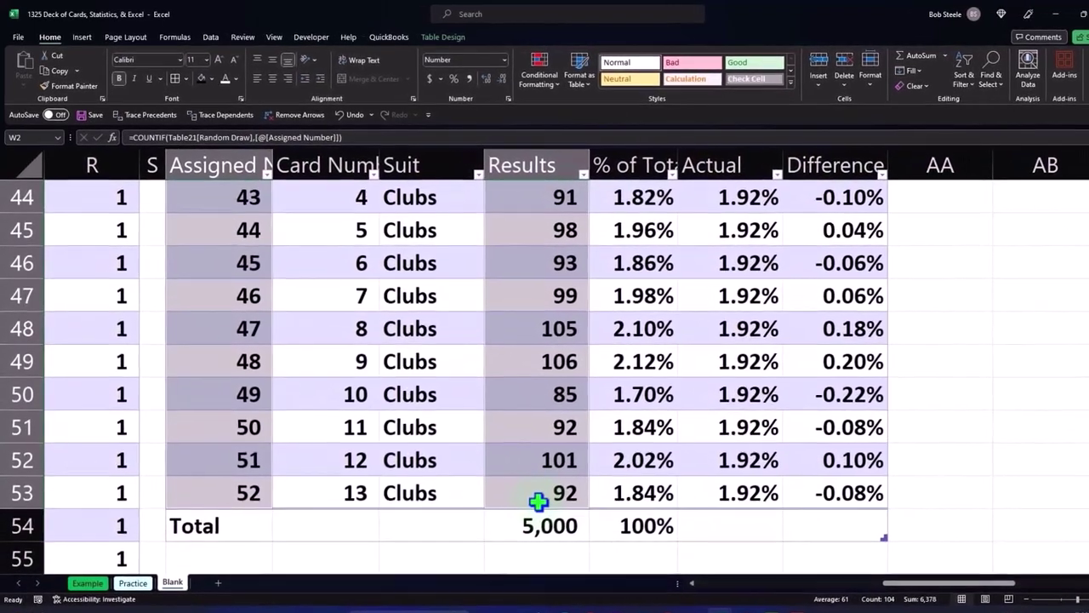
scroll(916, 528, up, 4)
drag(925, 587, 961, 584)
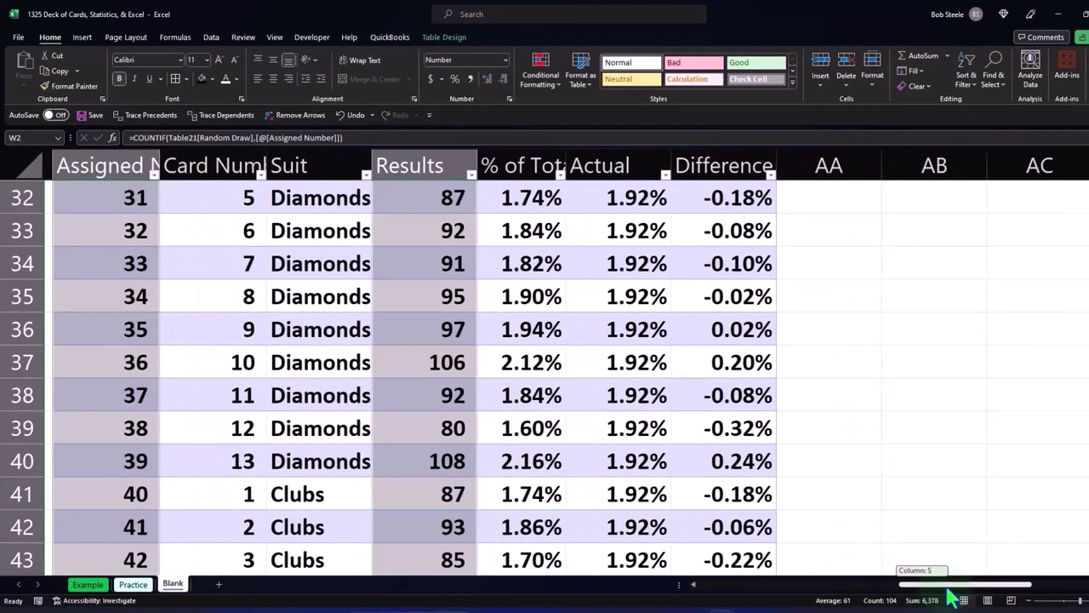
scroll(962, 444, up, 4)
scroll(961, 444, up, 3)
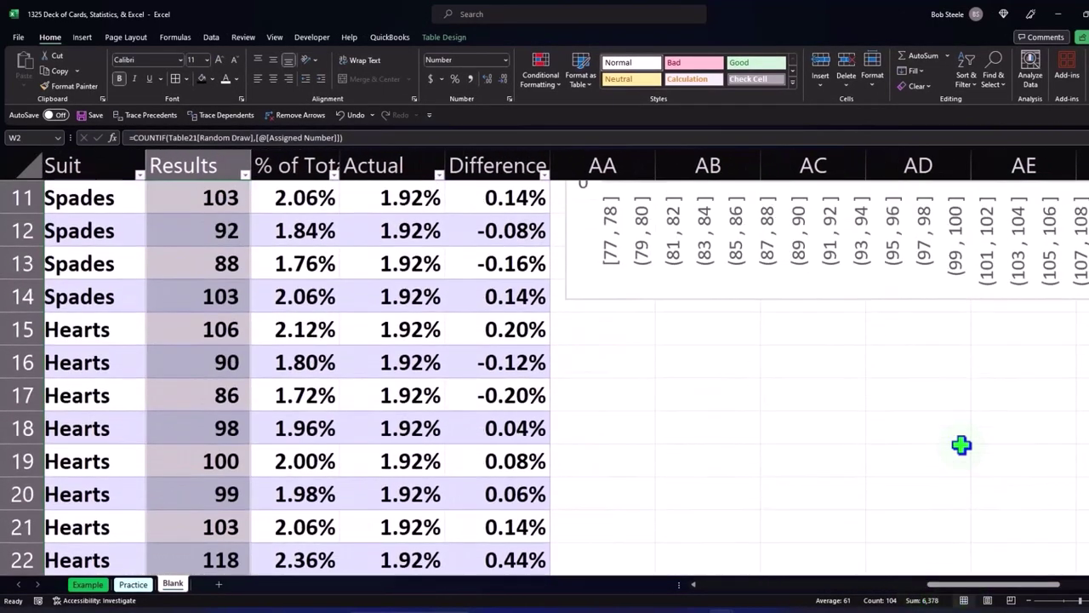
click(83, 39)
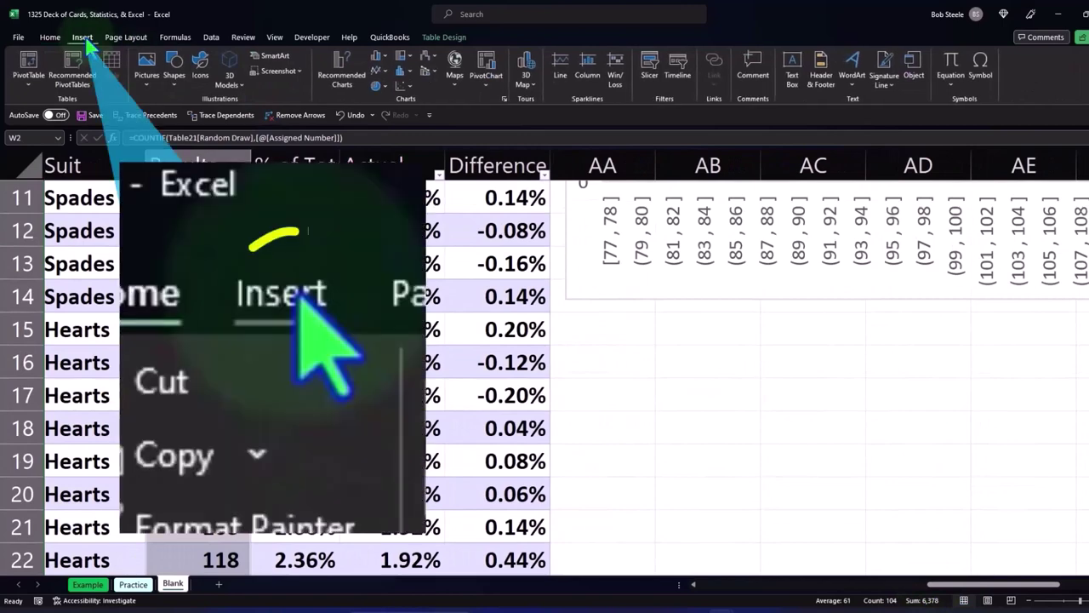
Insert a clustered column chart, place it below the histogram, and delete its chart title
click(375, 59)
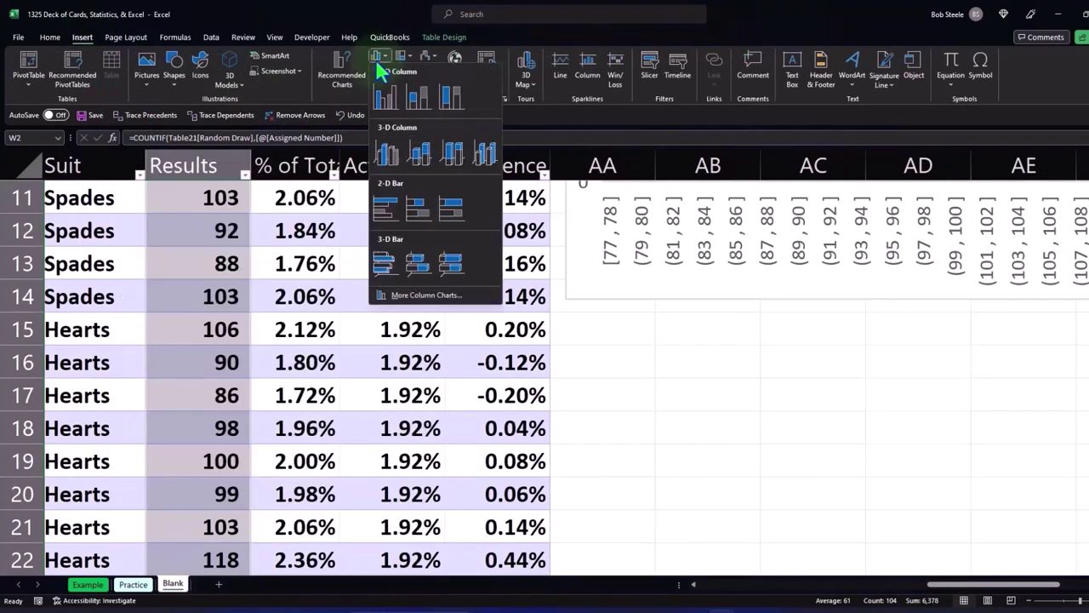
click(384, 107)
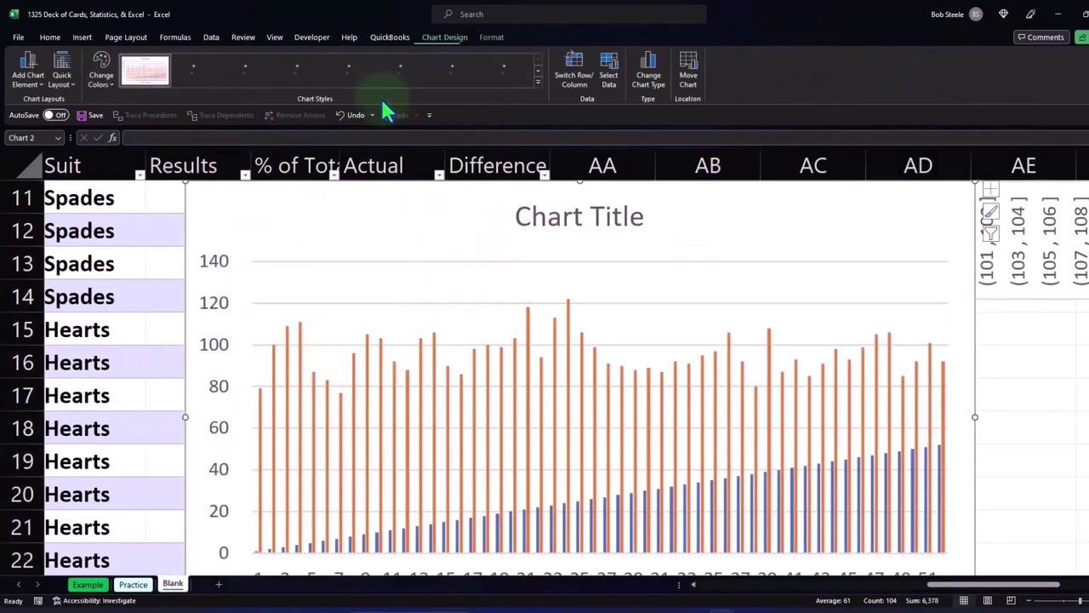
mouse_move(233, 206)
mouse_down()
mouse_move(383, 311)
mouse_move(608, 331)
mouse_up()
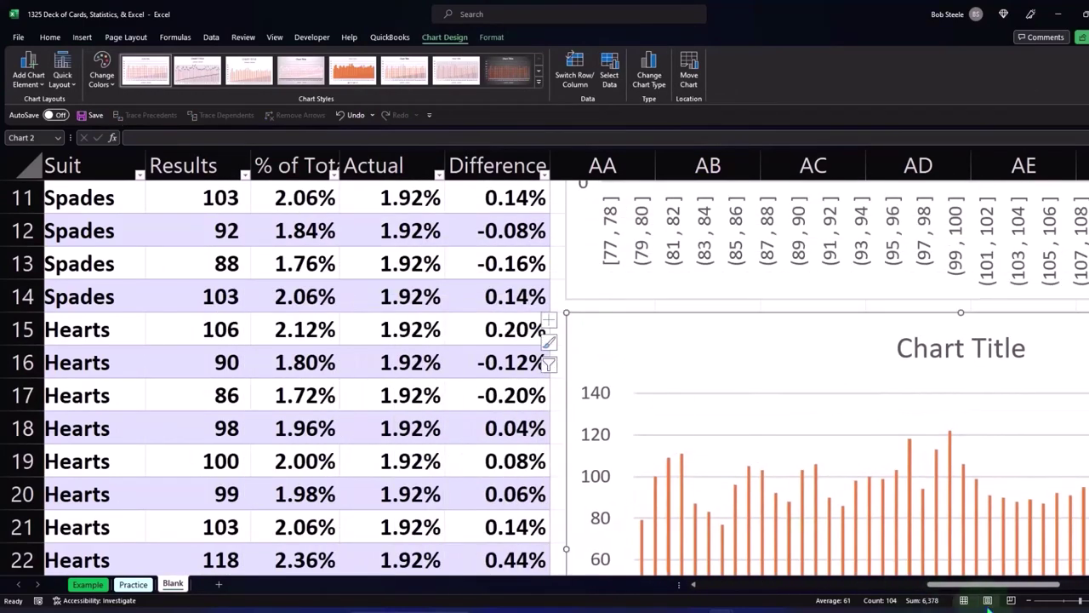
drag(987, 586, 1018, 586)
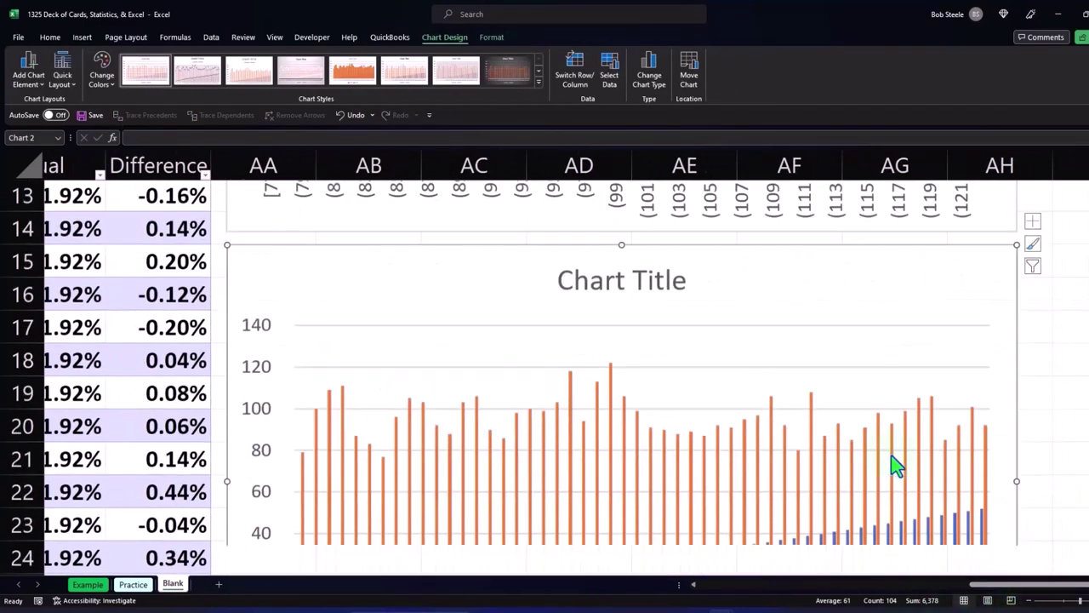
scroll(894, 462, down, 1)
click(590, 251)
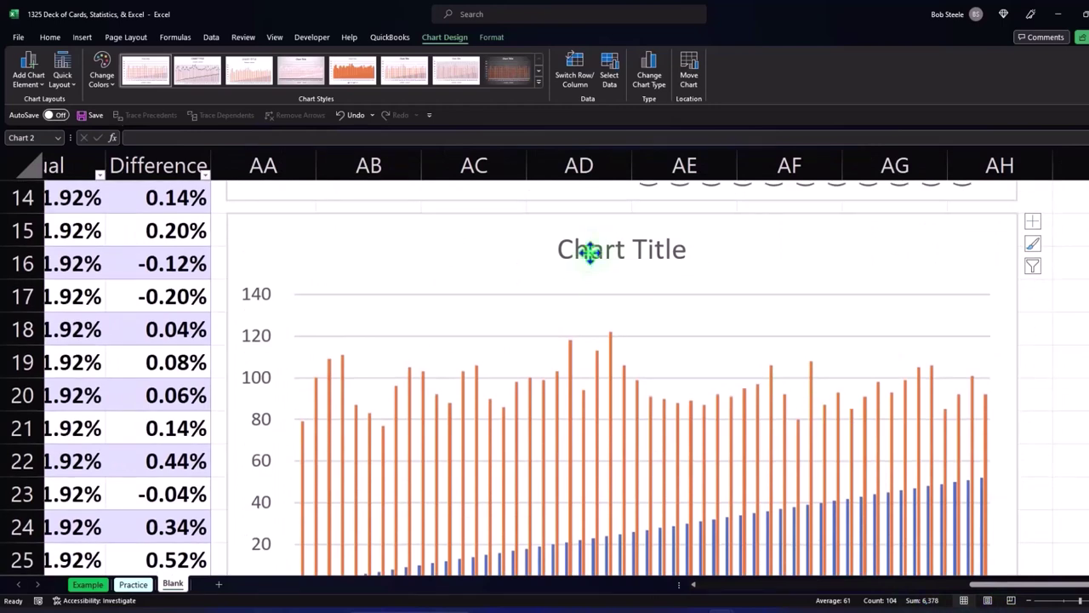
key(Delete)
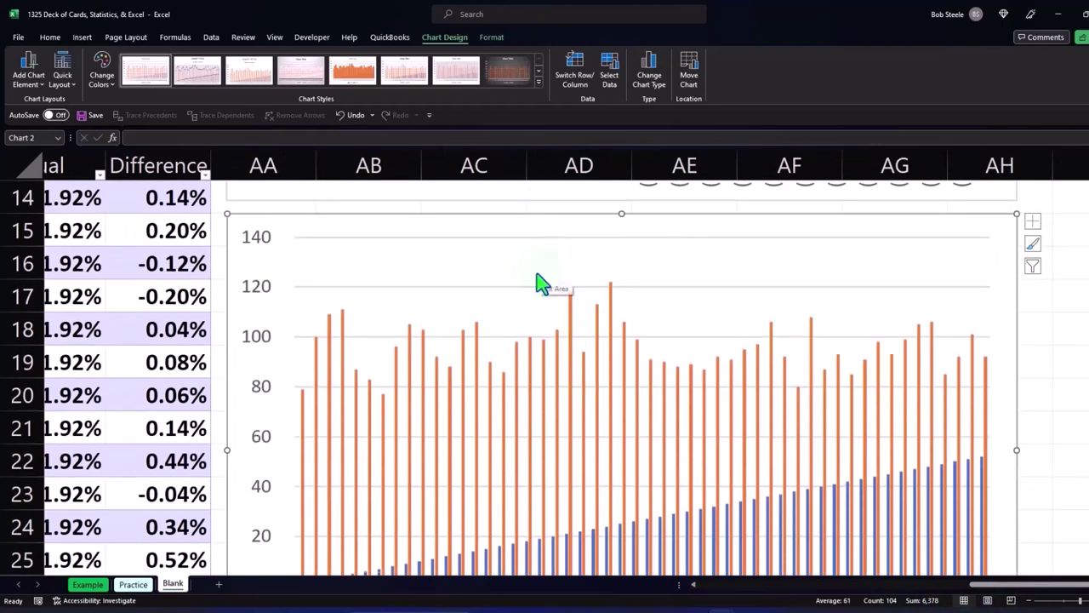
Uncheck Series1 in Select Data Source so only the Results bars remain
click(611, 74)
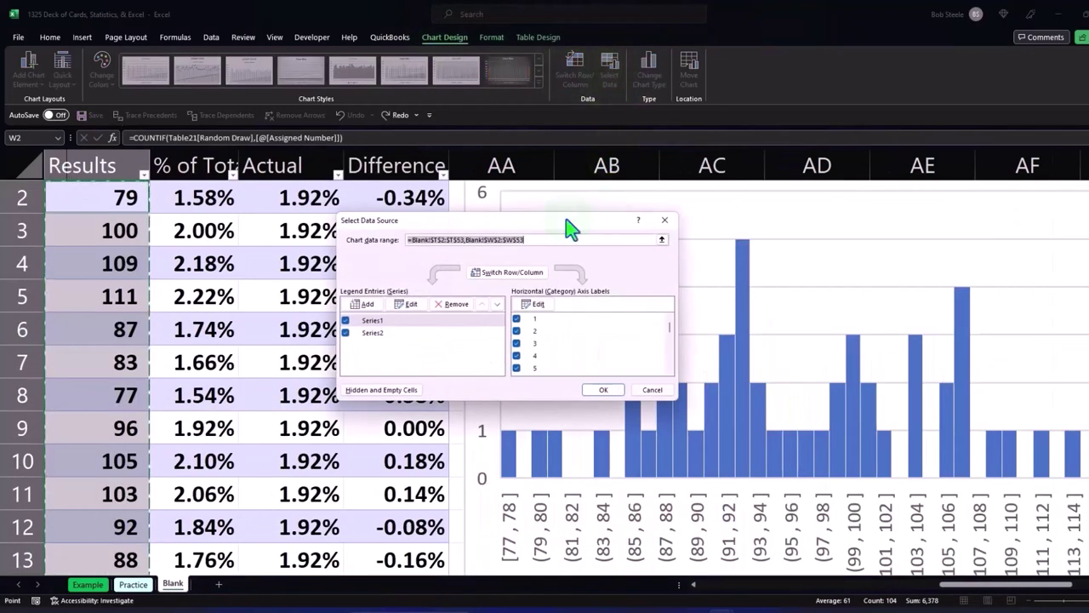
drag(464, 230, 667, 234)
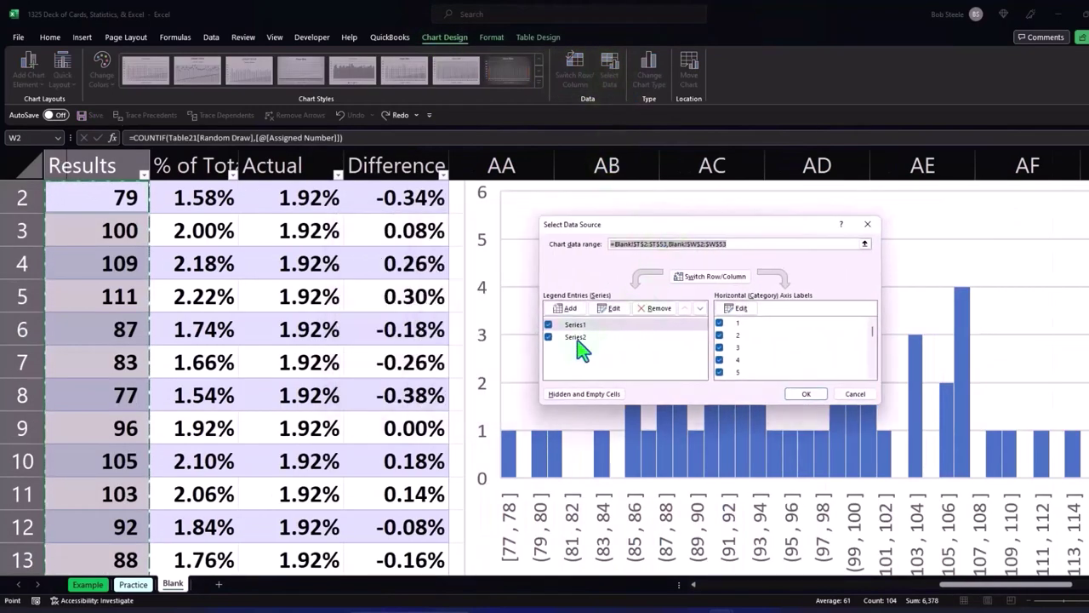
scroll(932, 523, down, 1)
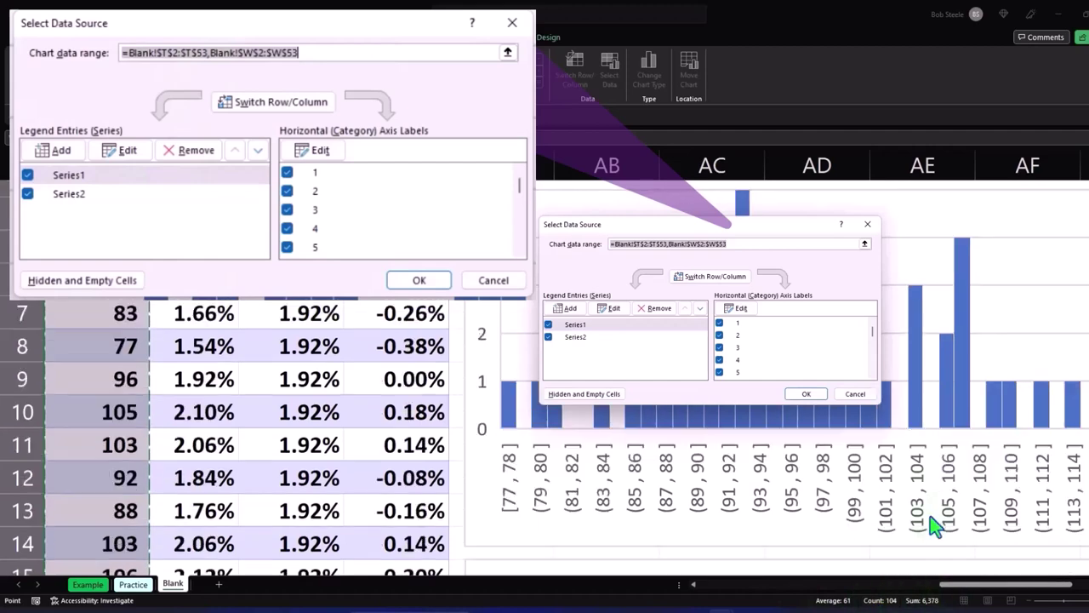
mouse_move(975, 586)
mouse_down()
mouse_move(964, 600)
mouse_move(930, 599)
mouse_up()
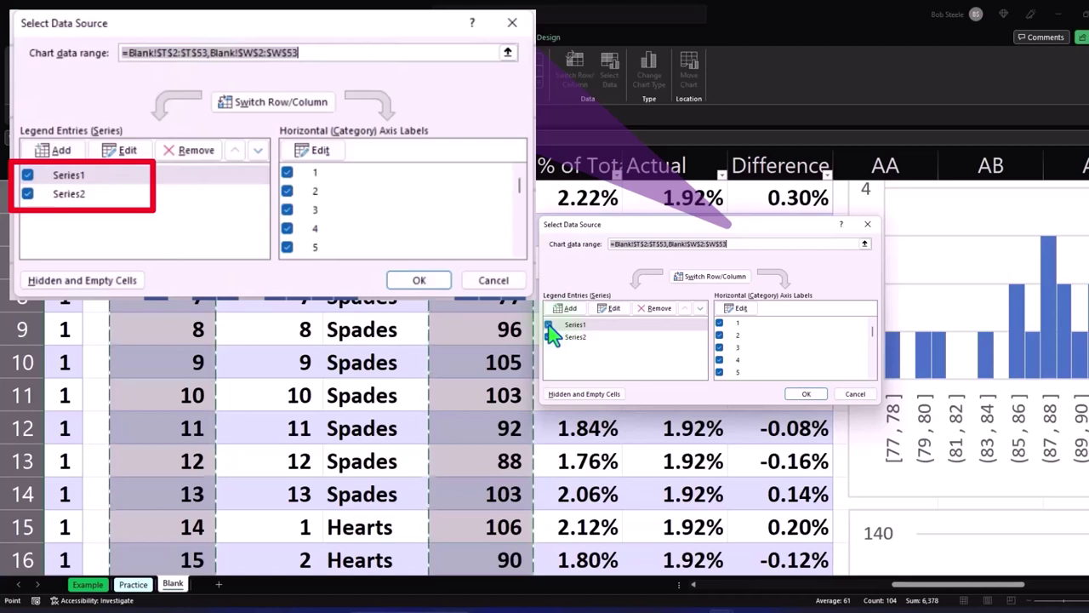
click(549, 325)
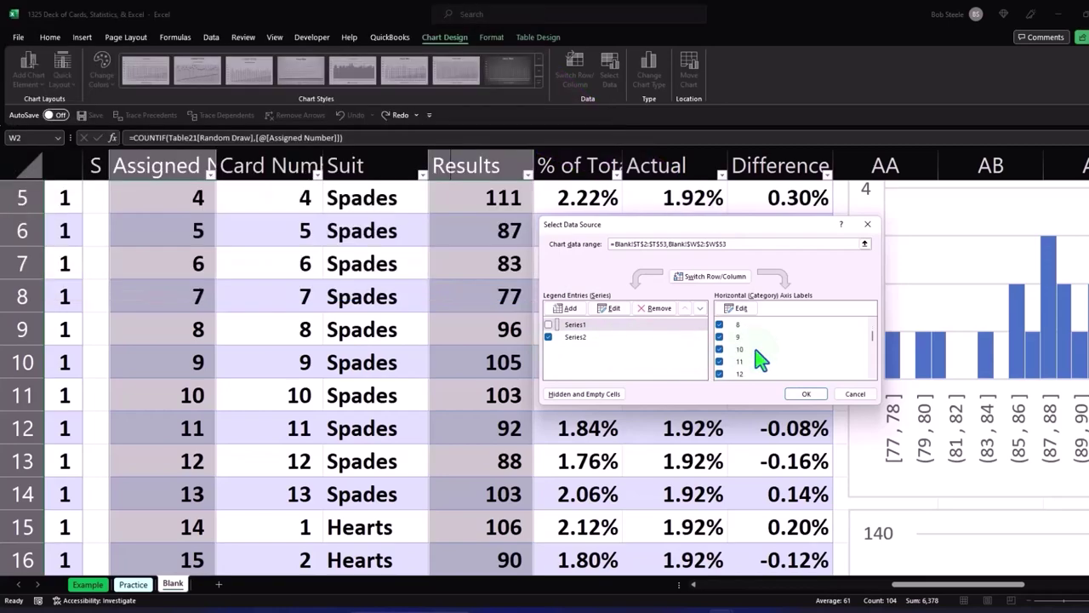
scroll(760, 360, down, 5)
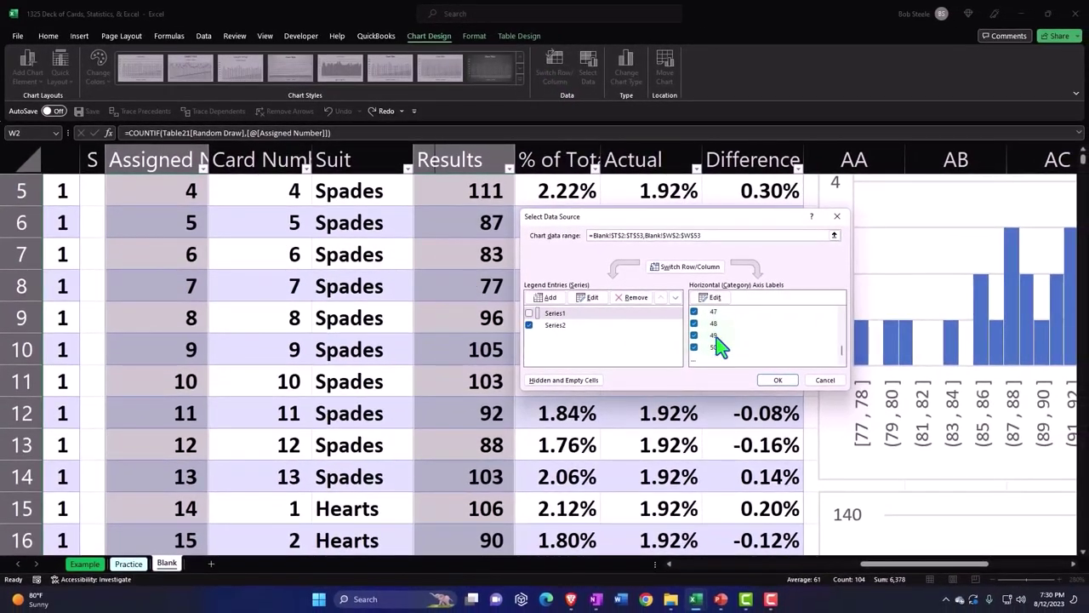
click(777, 381)
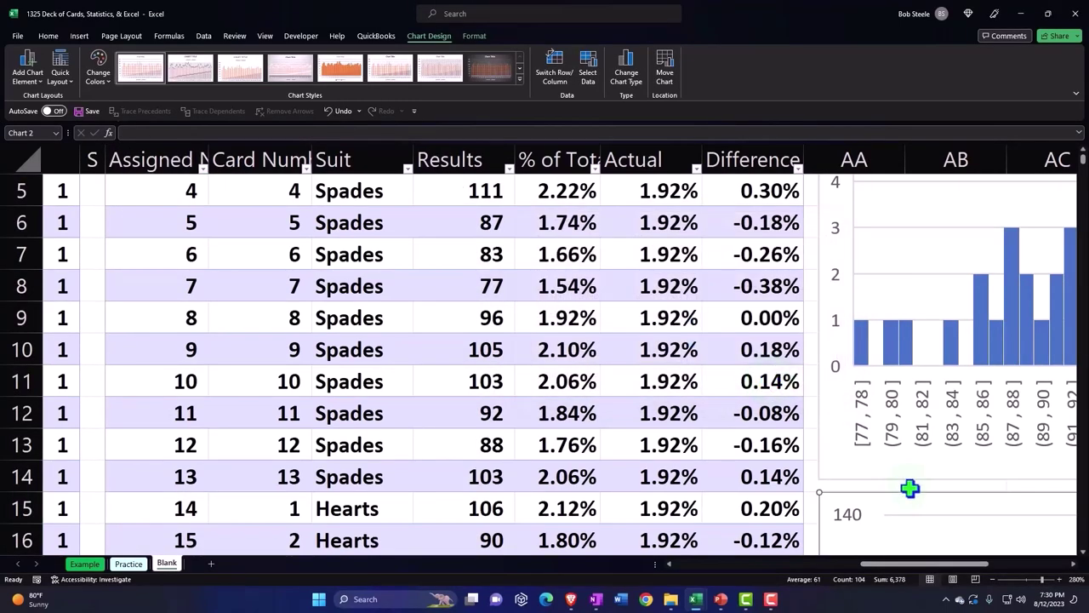
Select the column chart's horizontal axis and reopen Select Data Source
scroll(910, 486, down, 1)
drag(927, 564, 997, 564)
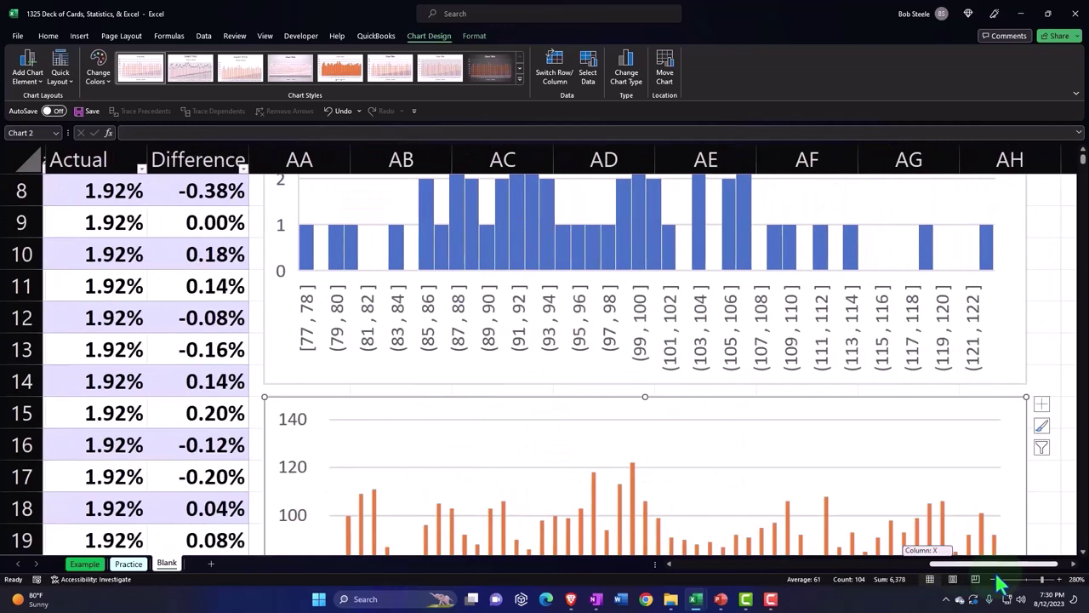
scroll(949, 481, down, 2)
scroll(951, 482, down, 1)
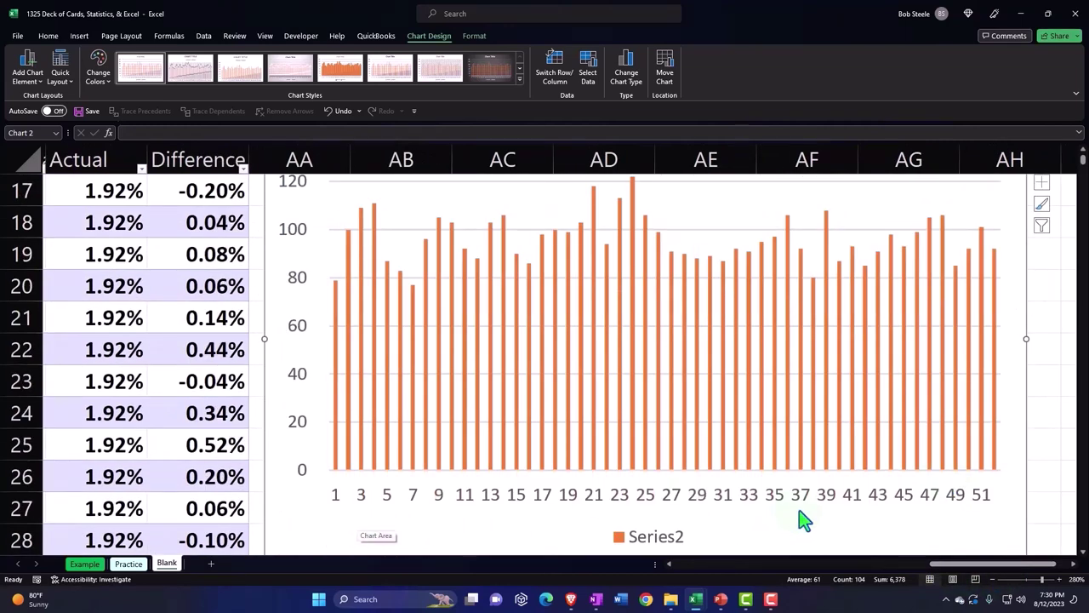
click(721, 497)
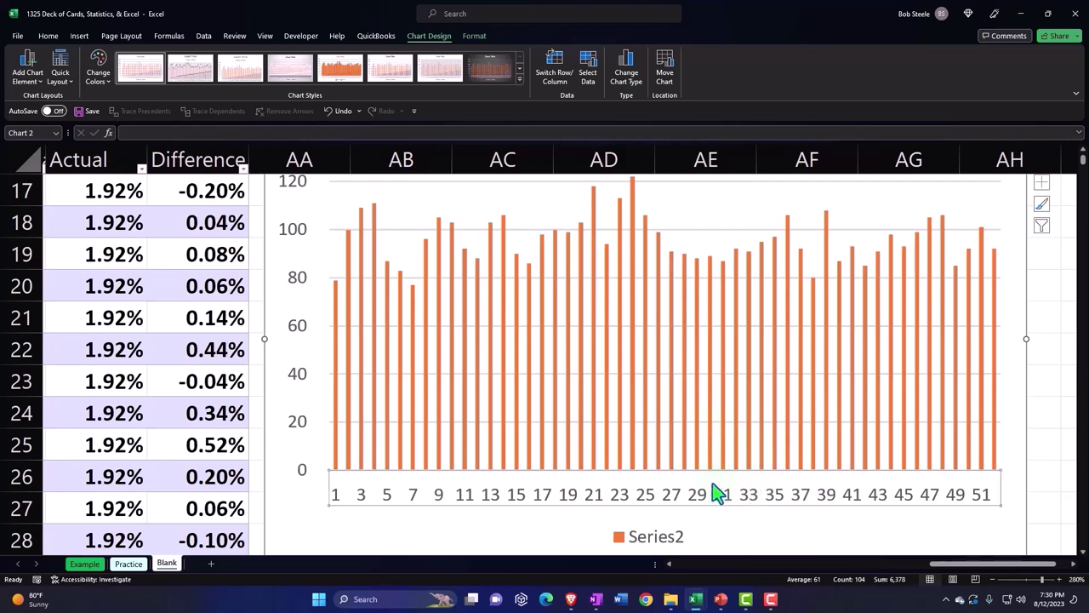
click(592, 69)
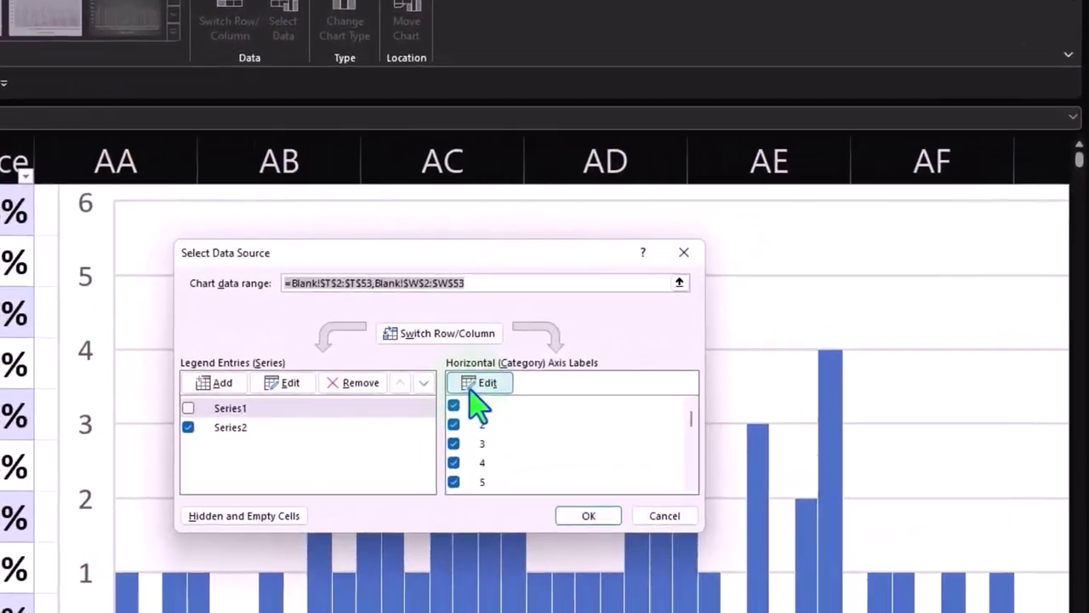
Set the horizontal axis label range to the card numbers T2:T53
click(473, 393)
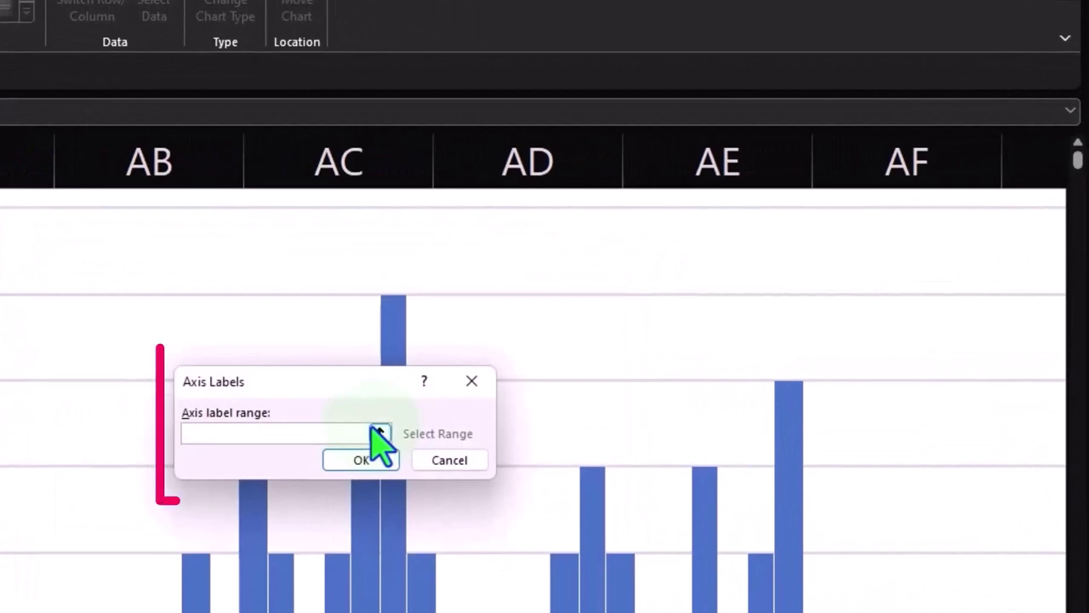
click(379, 433)
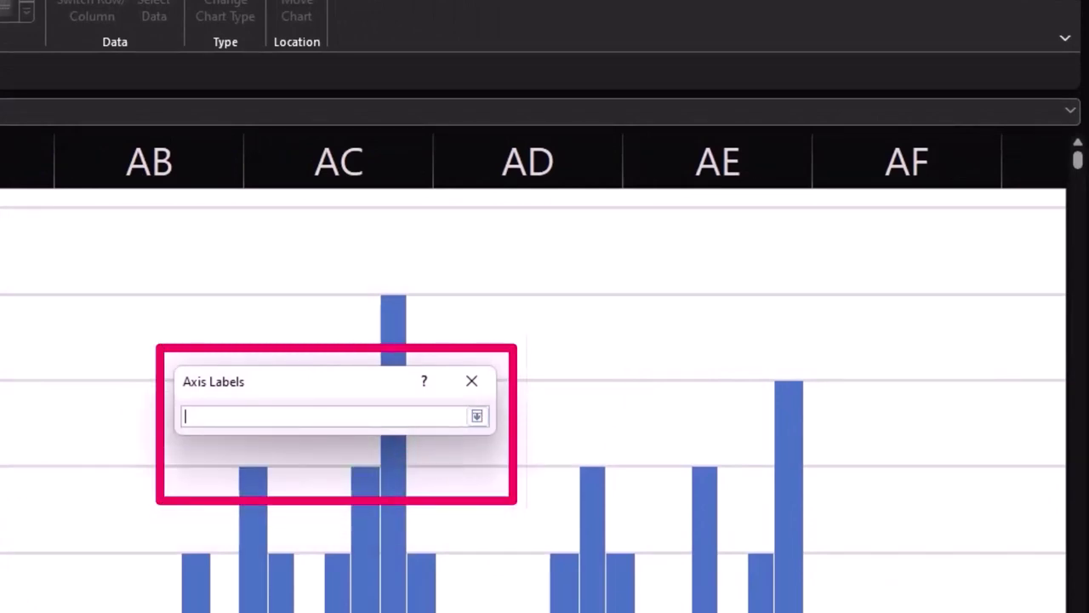
scroll(534, 373, left, 10)
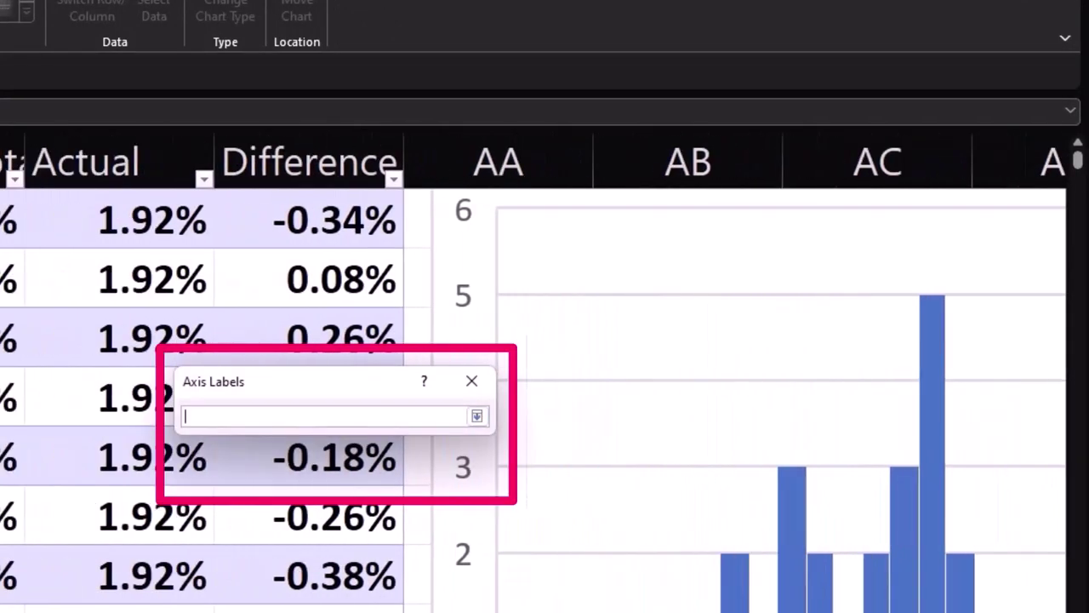
scroll(545, 383, up, 1)
drag(9, 340, 9, 604)
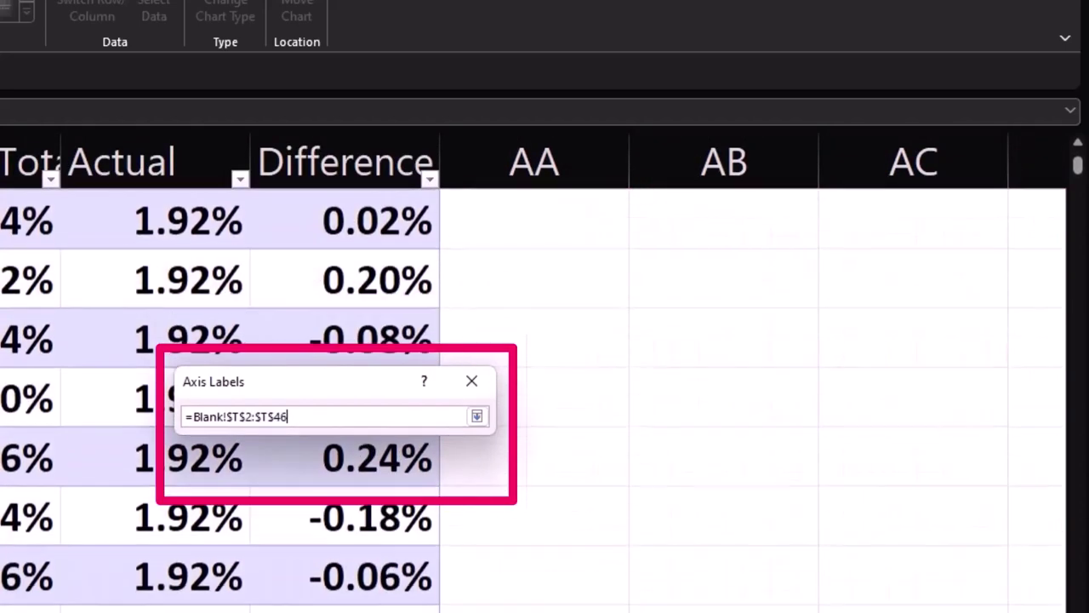
drag(8, 604, 8, 608)
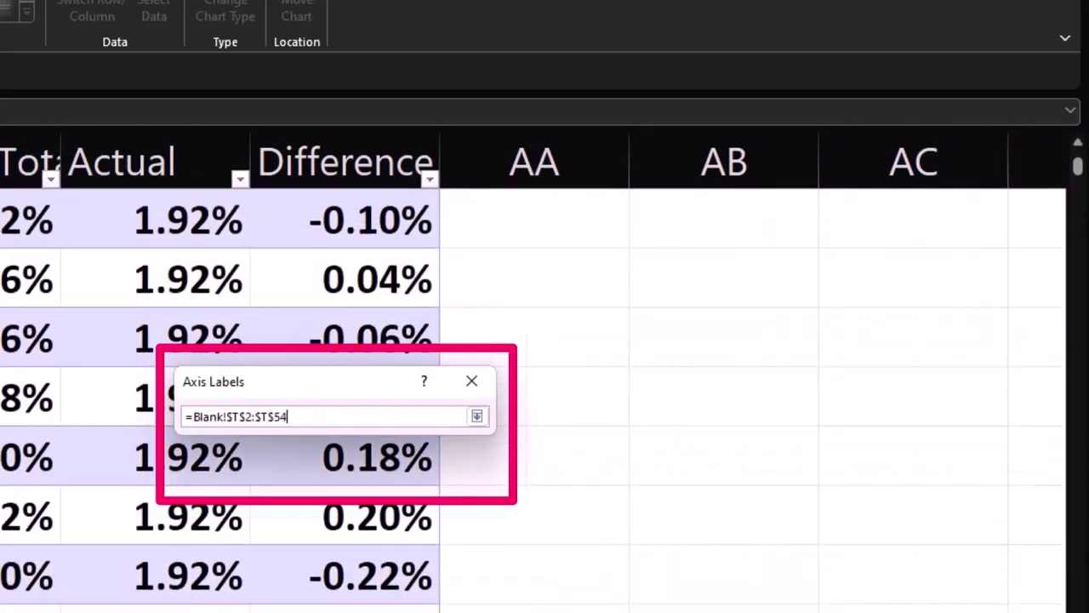
click(476, 417)
click(387, 462)
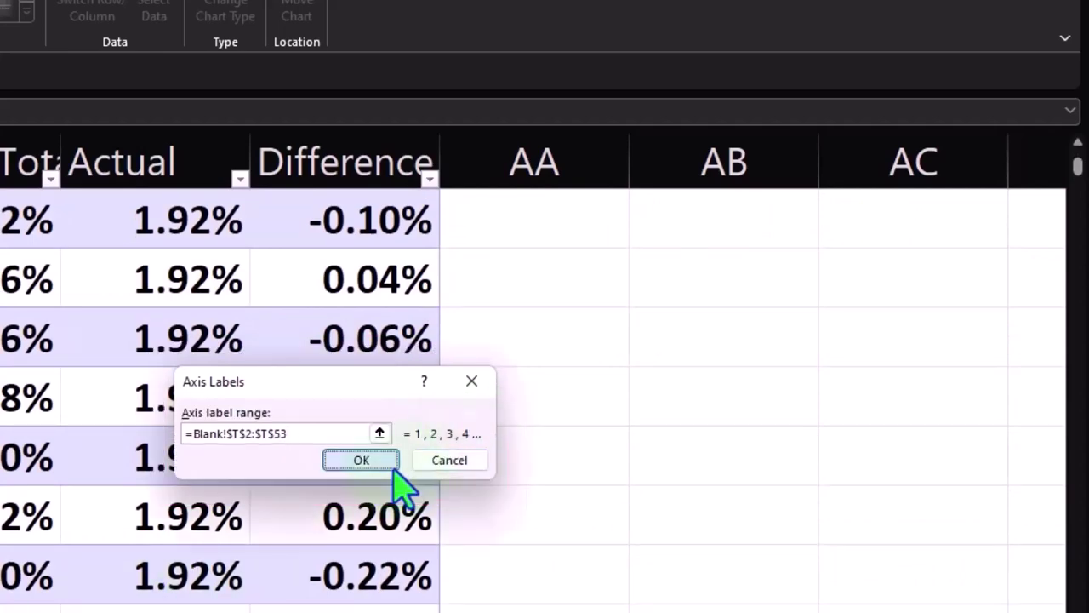
Confirm the data source so the axis labels show cards 1–52
scroll(466, 519, down, 6)
scroll(467, 519, down, 6)
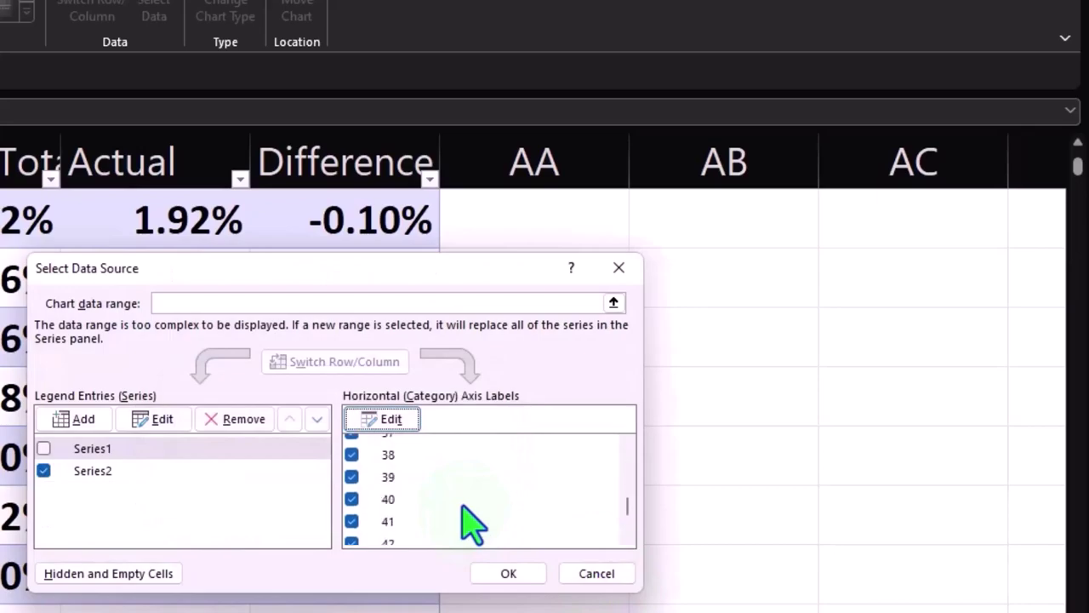
scroll(466, 519, down, 3)
click(502, 574)
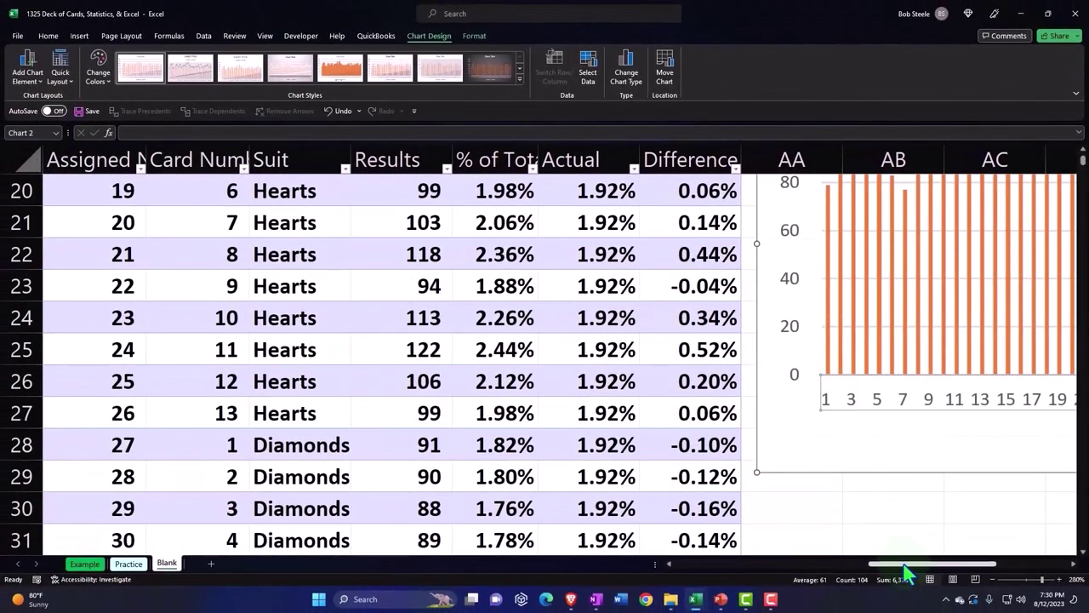
drag(910, 566, 978, 573)
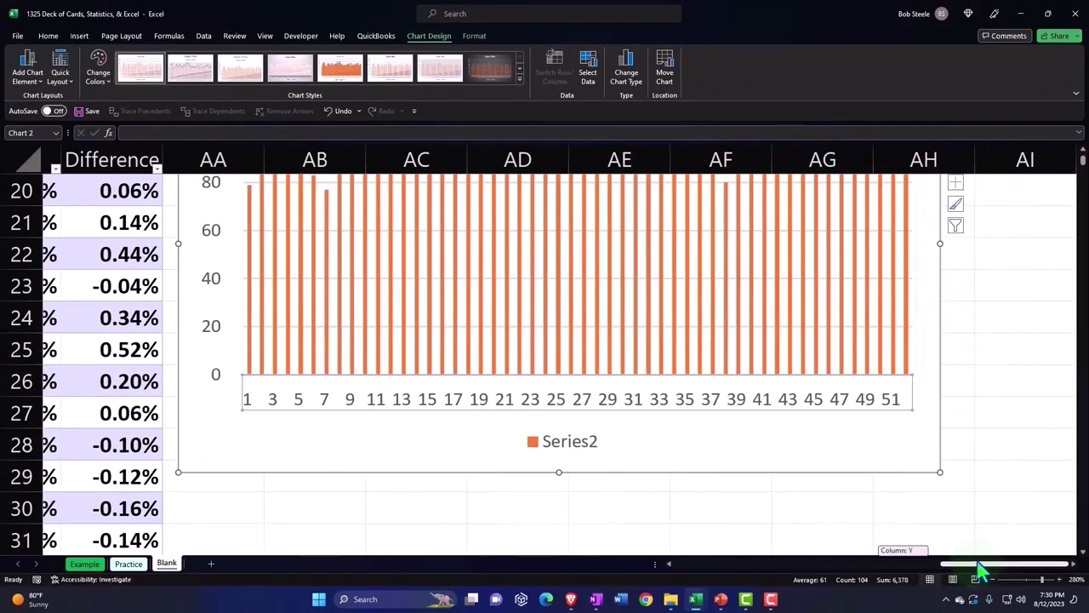
scroll(973, 488, up, 2)
scroll(973, 487, down, 1)
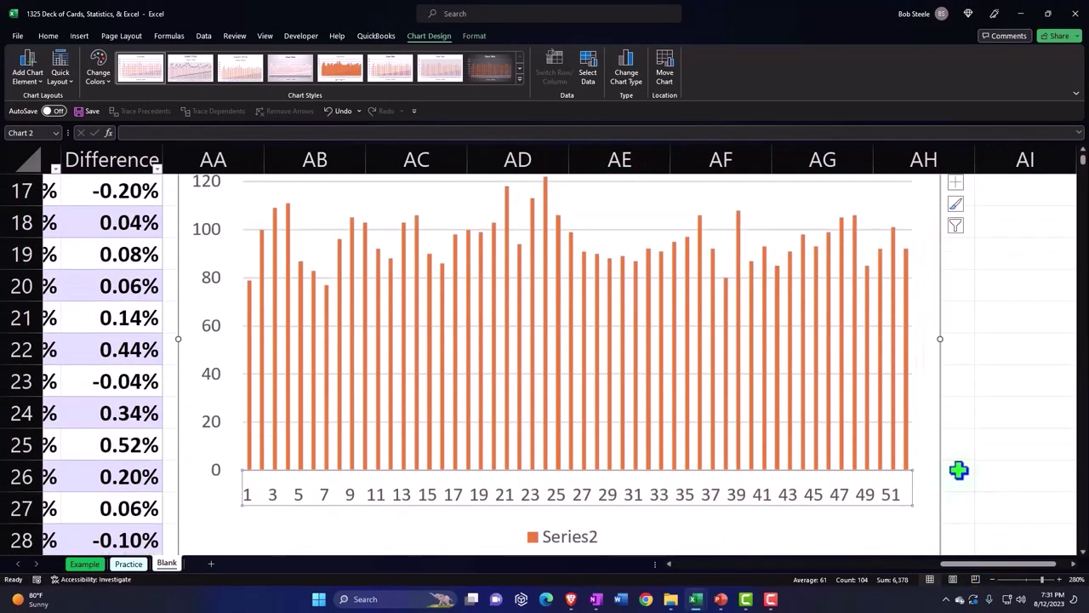
scroll(959, 470, down, 1)
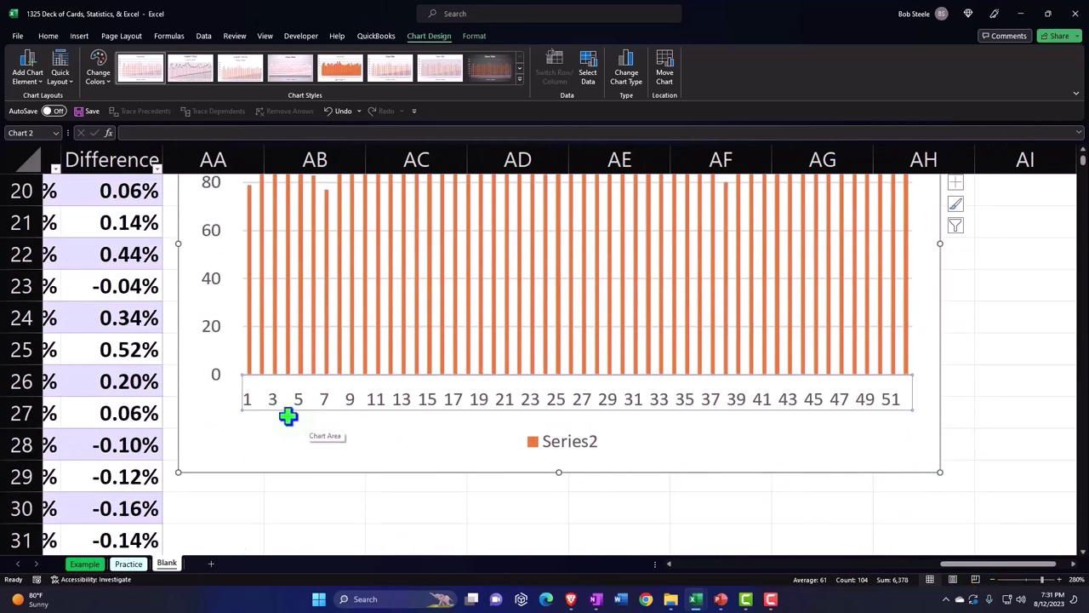
Set the horizontal axis label interval unit to 1 so every card 1–52 is labeled
double_click(503, 406)
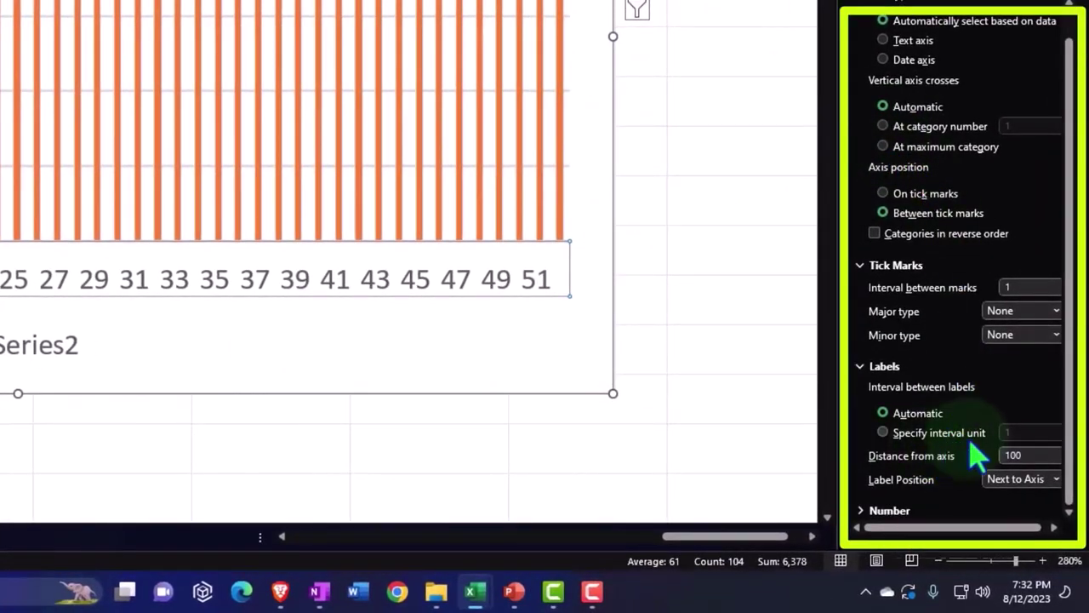
click(882, 432)
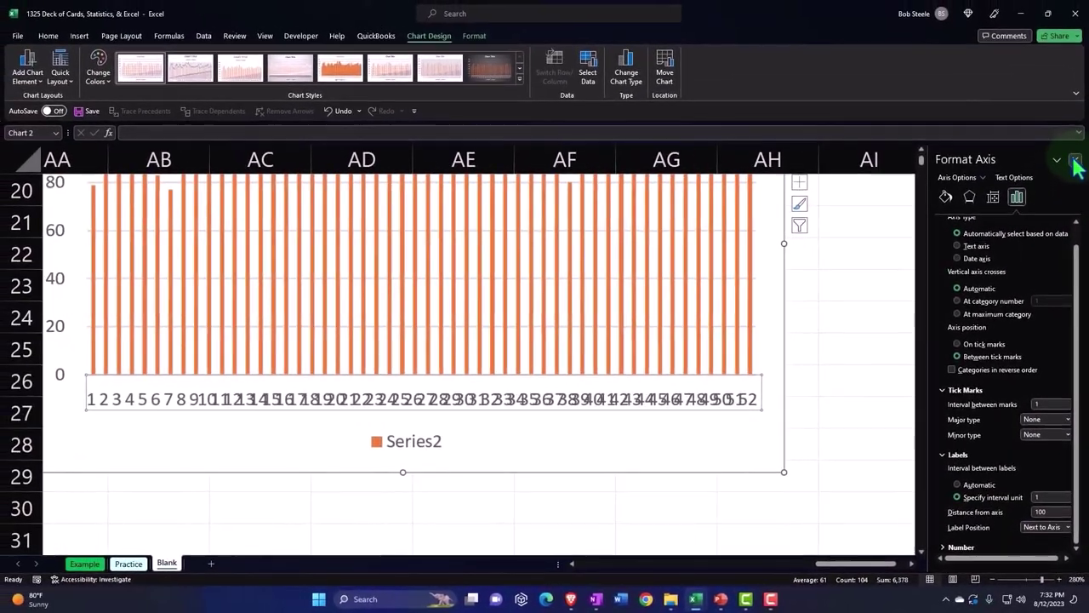
click(1072, 132)
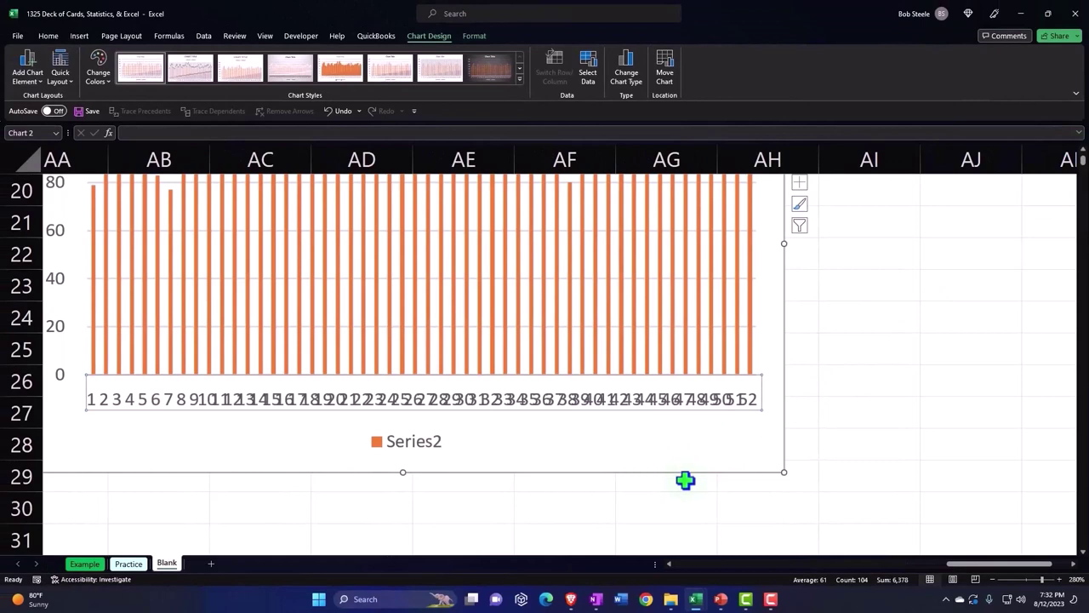
click(829, 325)
Stretch the column chart to the right until all 52 card labels are spaced out and readable
click(783, 240)
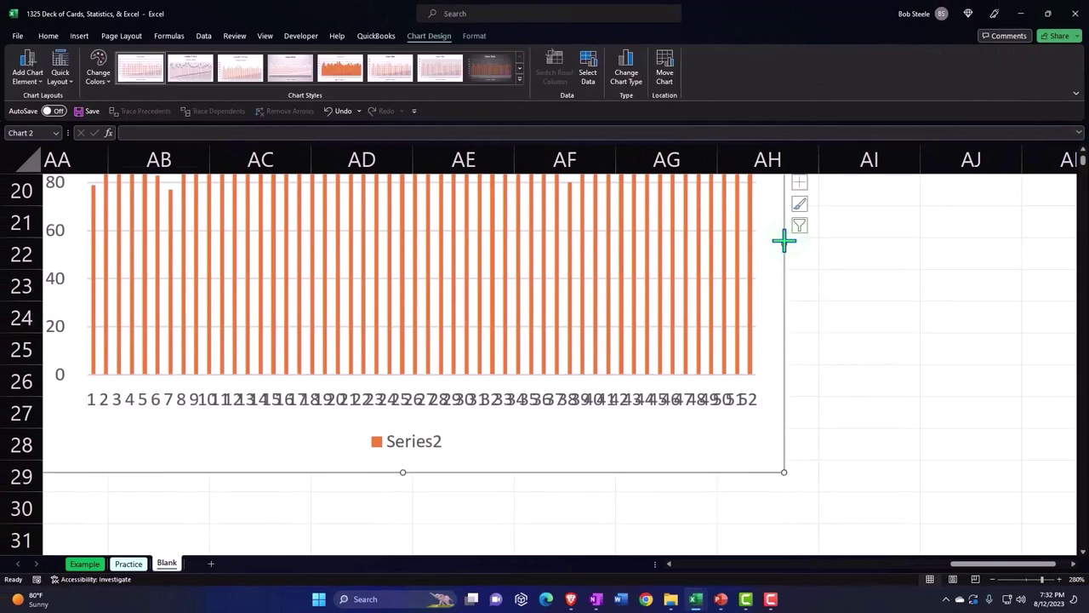
drag(783, 243, 1044, 244)
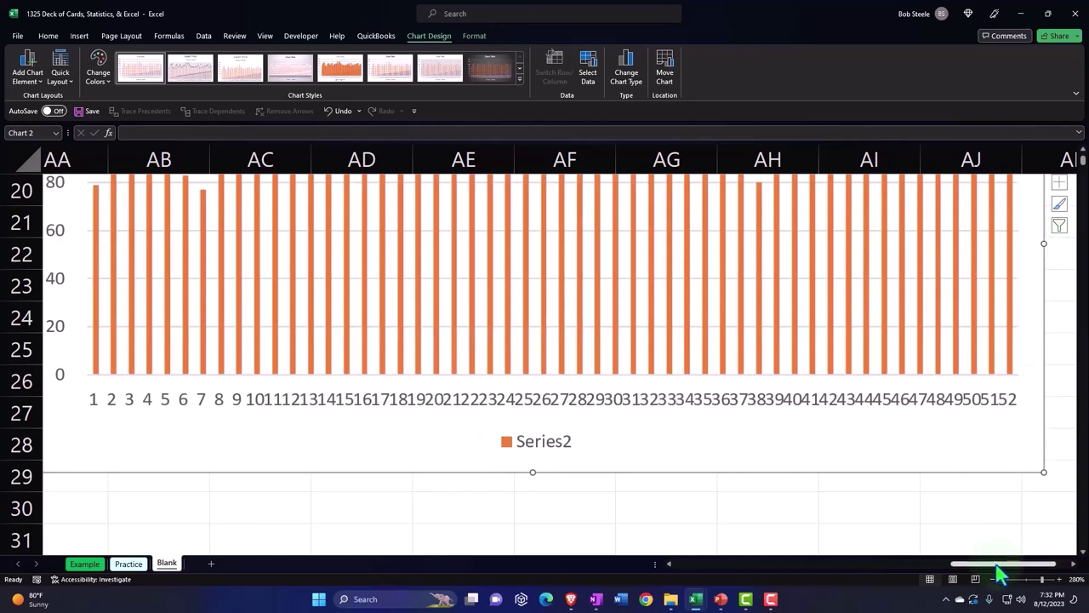
scroll(997, 569, right, 1)
drag(955, 244, 1074, 244)
drag(989, 565, 1042, 562)
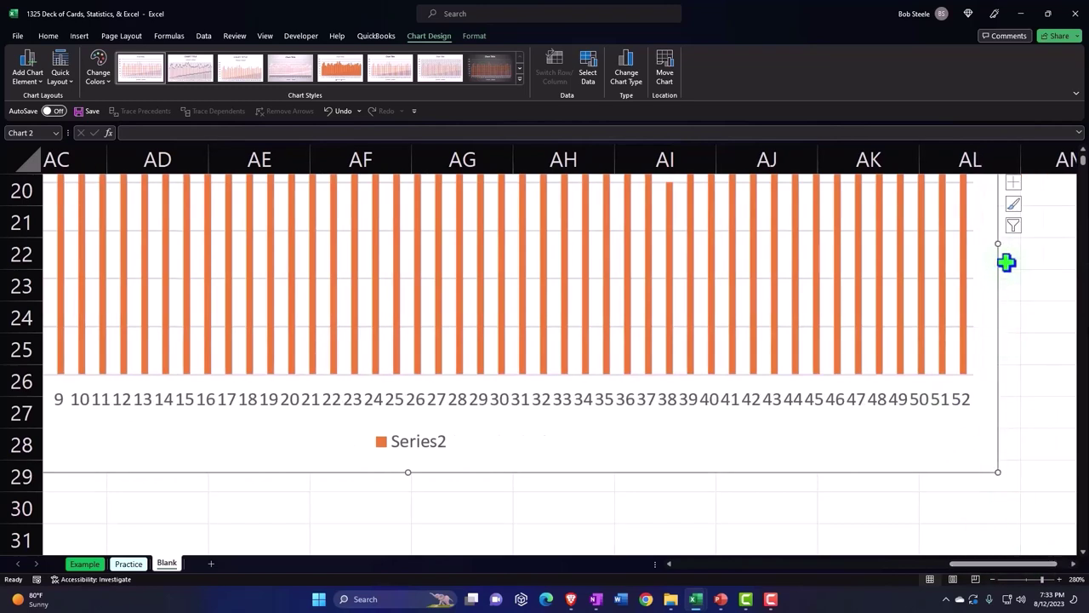
drag(1001, 246, 1049, 246)
click(581, 523)
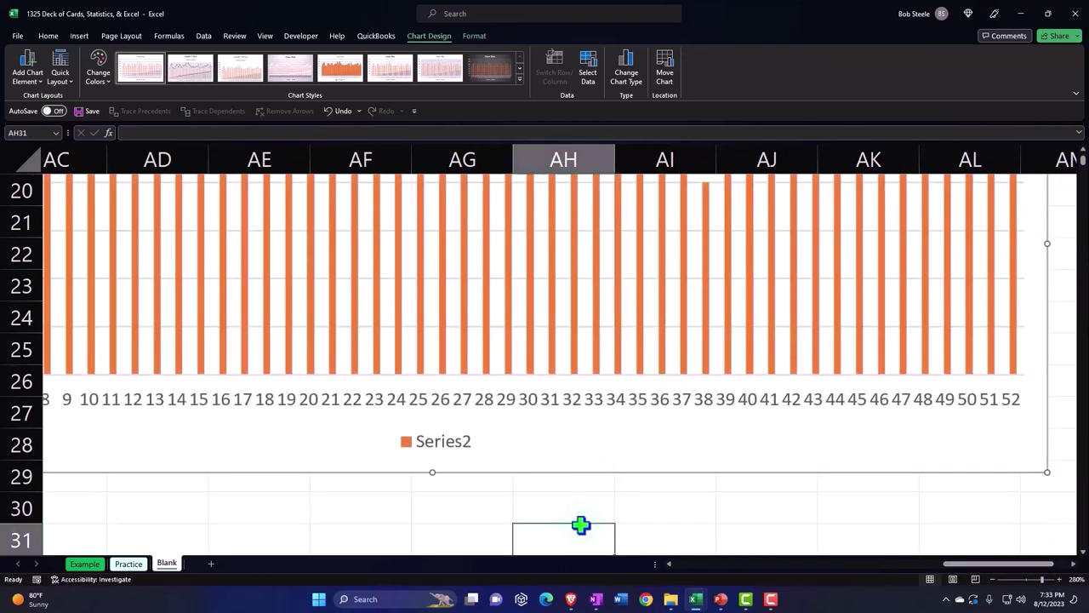
ctrl+scroll(581, 510, down, 1)
ctrl+scroll(581, 510, down, 2)
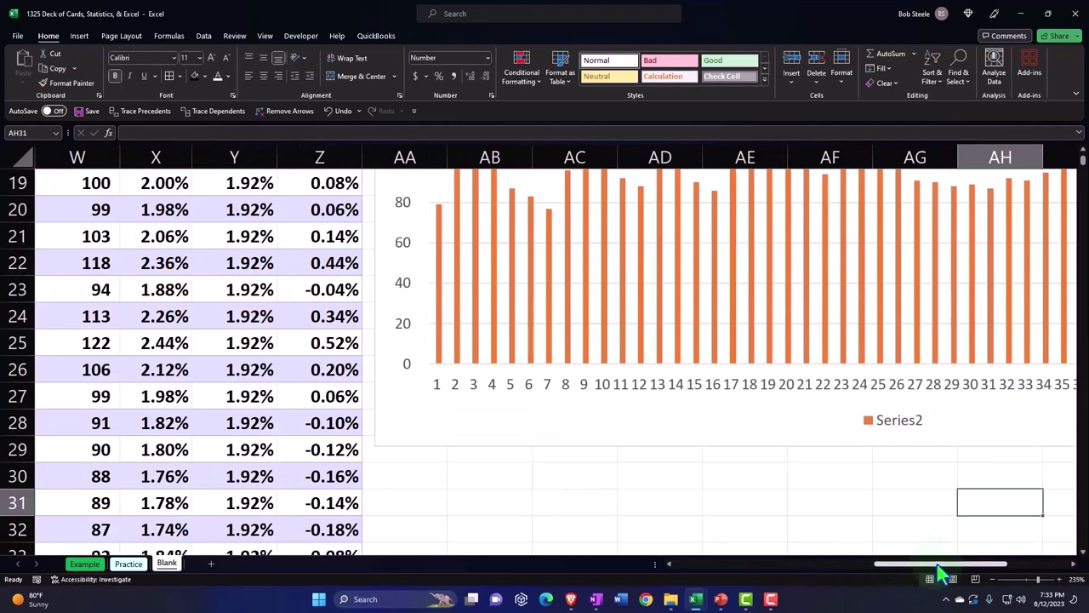
drag(939, 565, 983, 566)
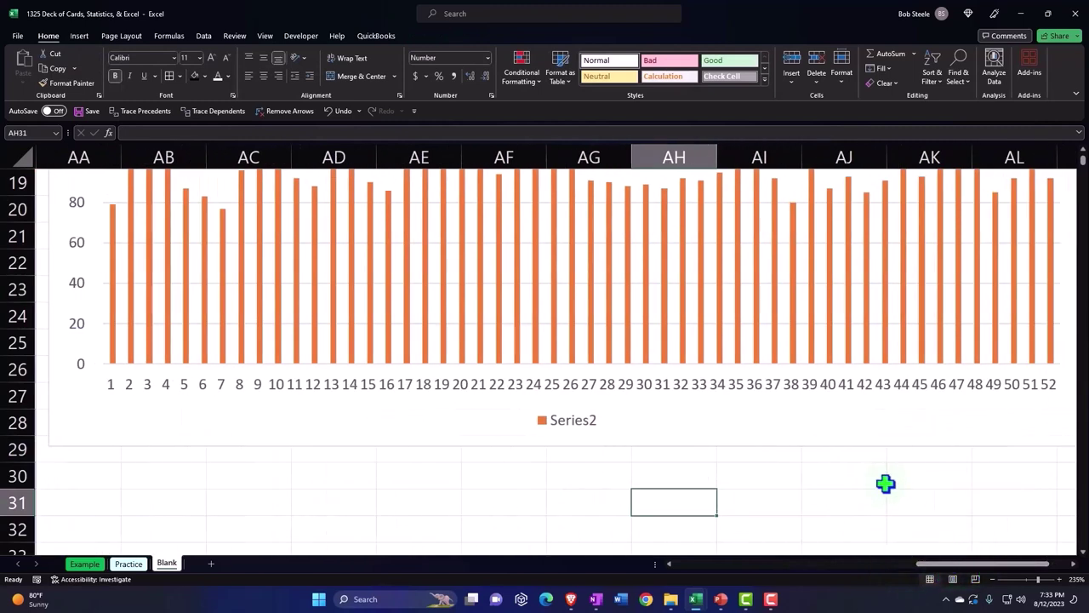
scroll(606, 390, up, 1)
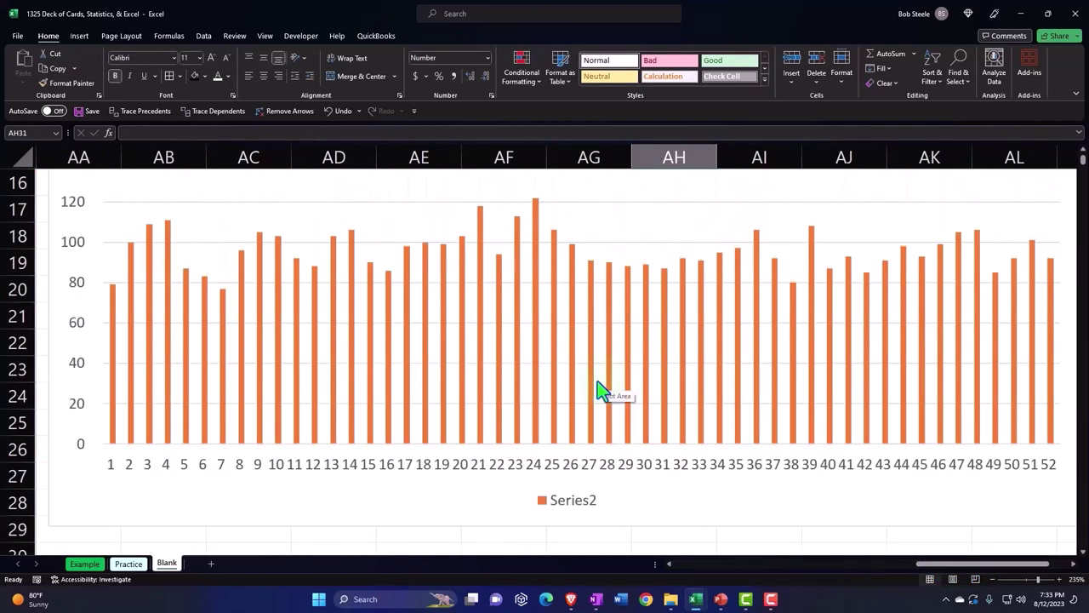
Add Inside End data labels showing each card's result count on the column chart
click(536, 303)
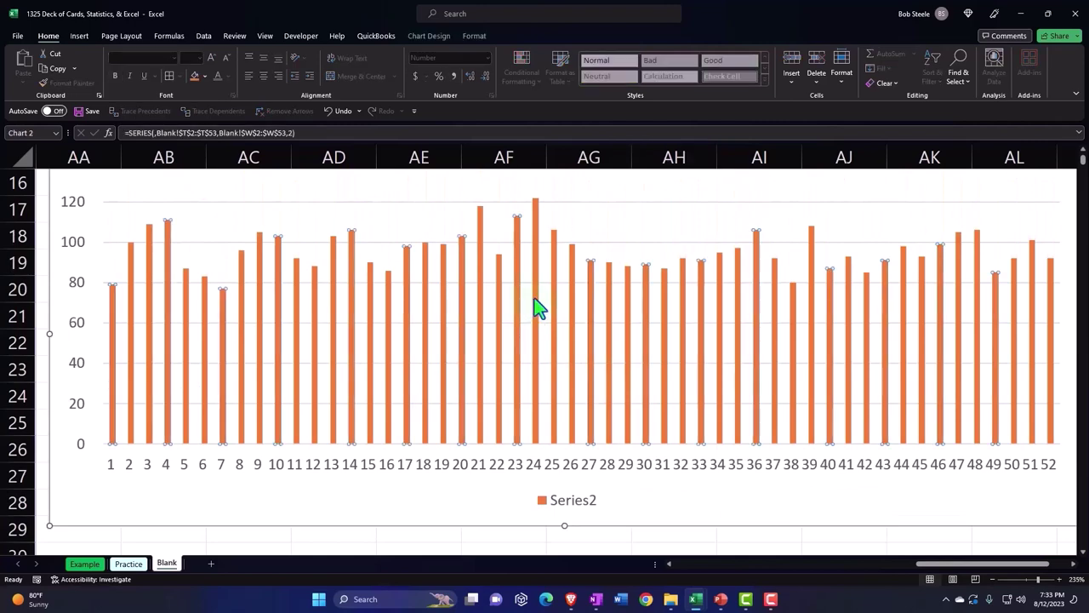
click(230, 205)
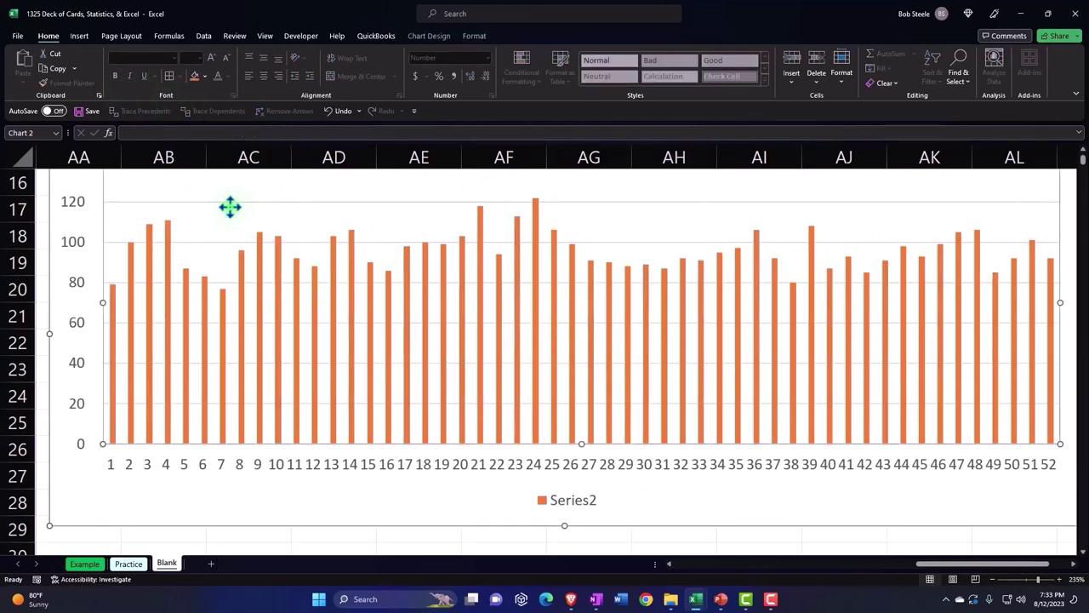
click(89, 185)
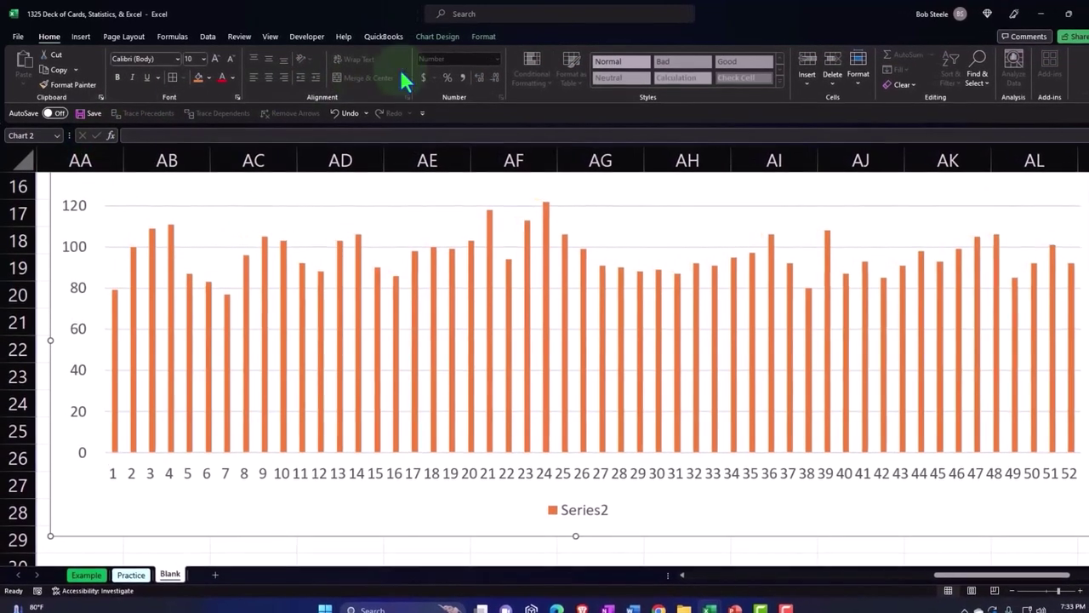
click(439, 39)
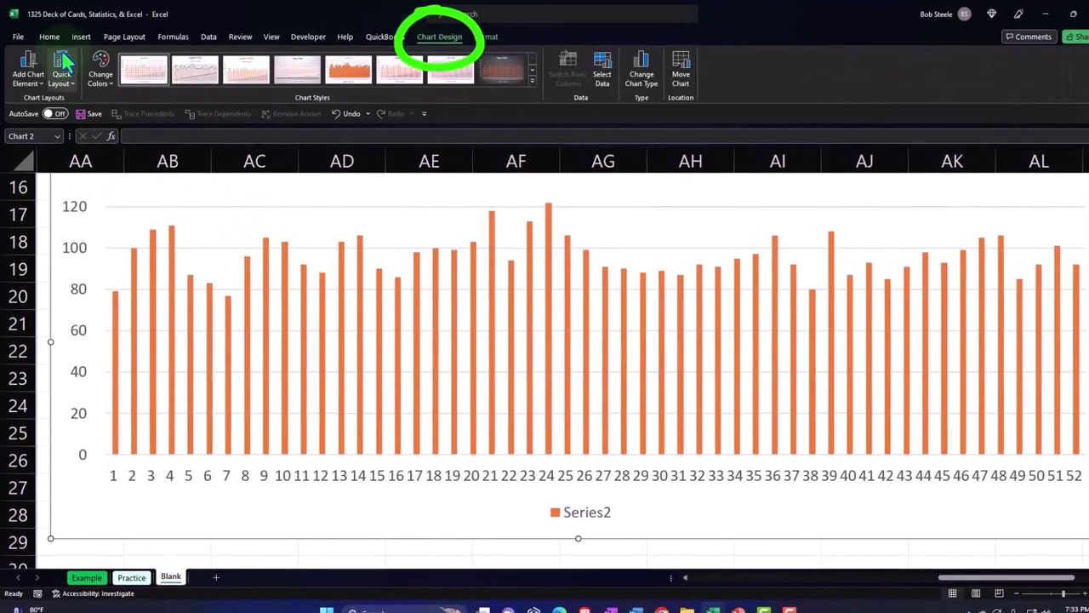
click(39, 77)
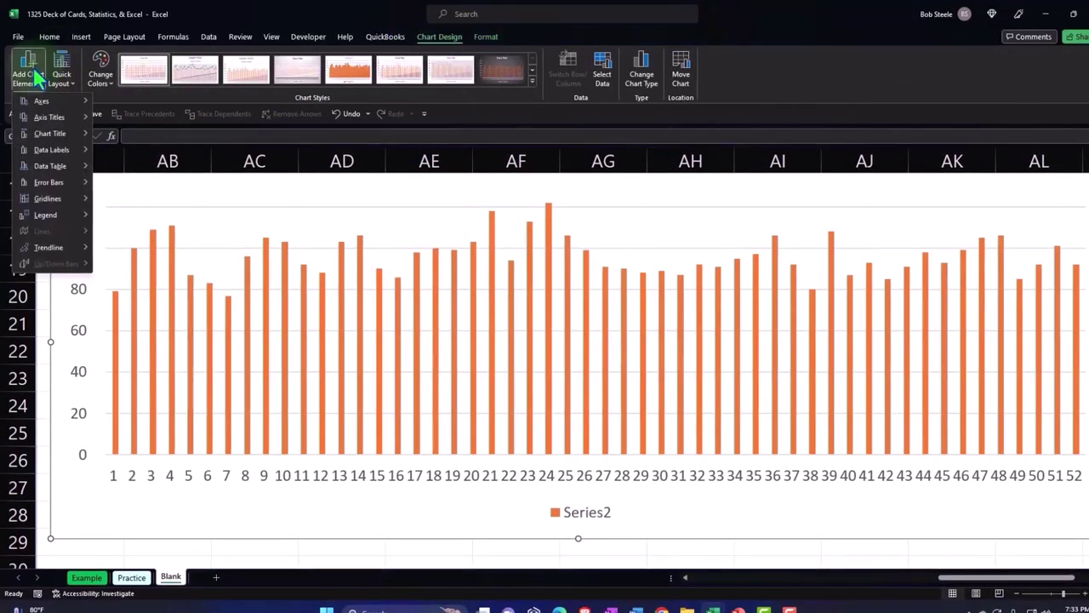
mouse_move(51, 149)
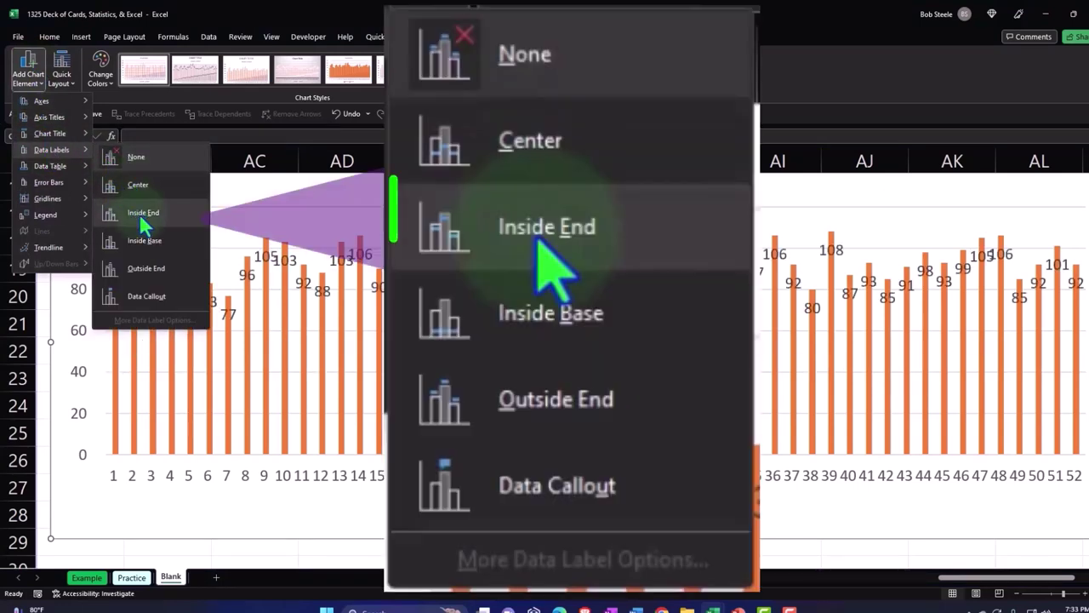
click(139, 214)
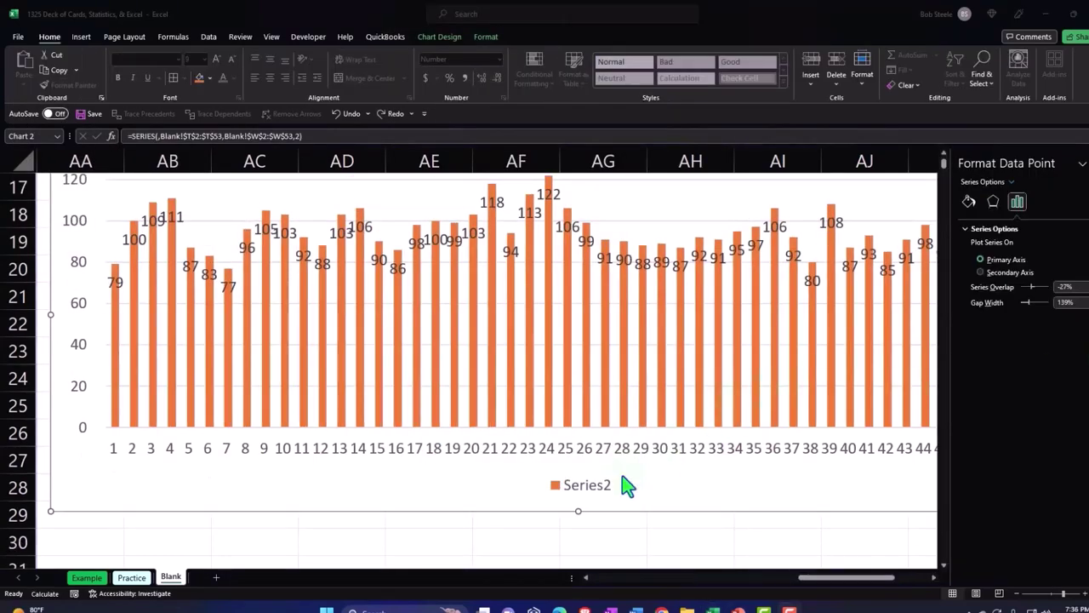
Delete the Series2 legend from the card results chart
click(586, 494)
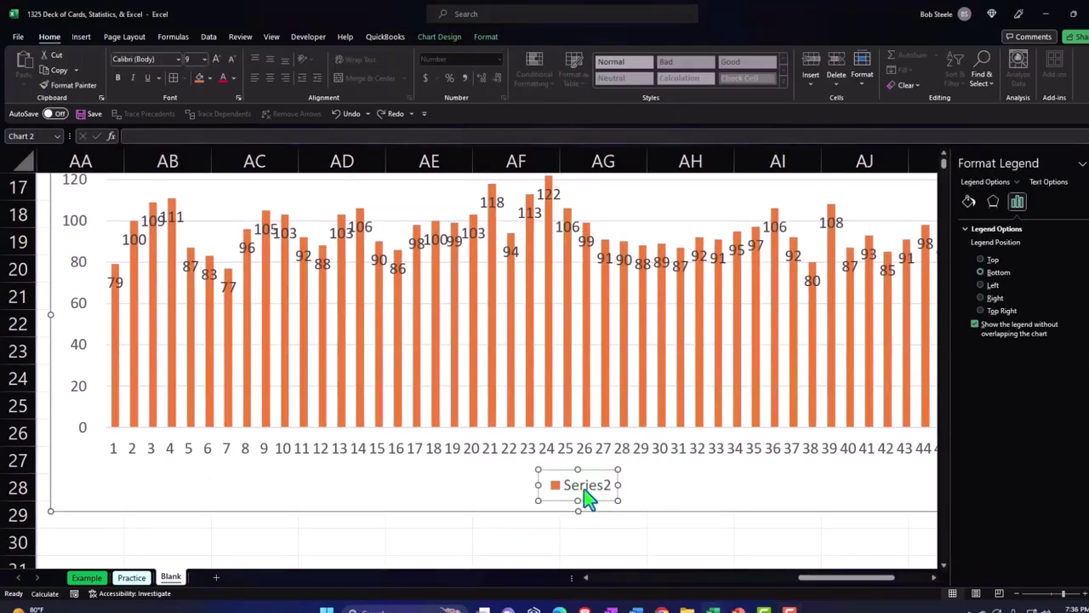
key(Delete)
scroll(349, 442, up, 2)
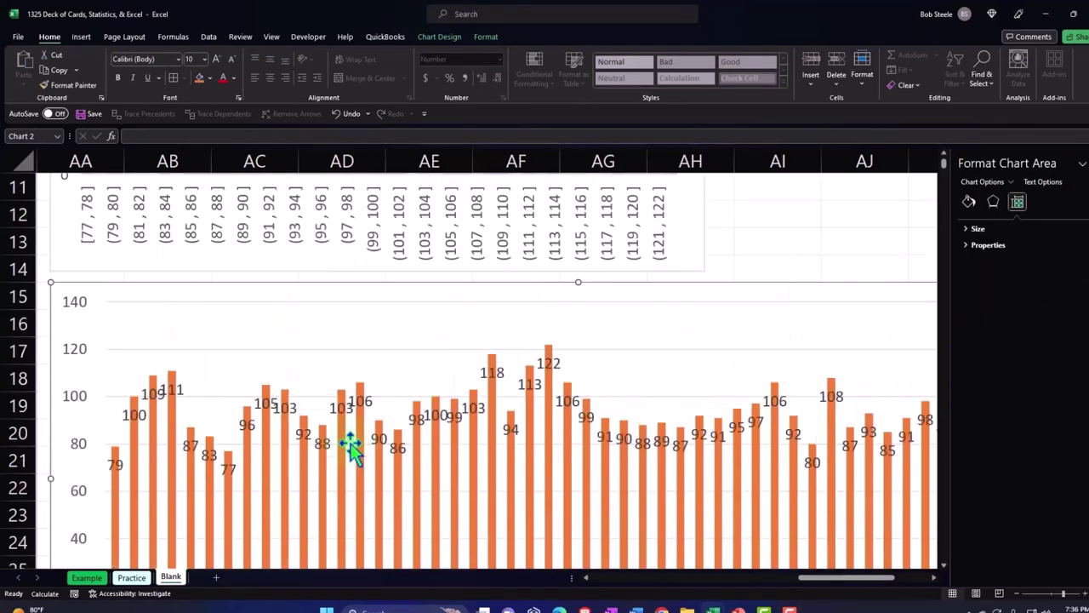
scroll(352, 449, up, 1)
scroll(352, 446, up, 1)
scroll(352, 446, up, 1)
Widen the histogram chart by dragging its right edge
click(668, 332)
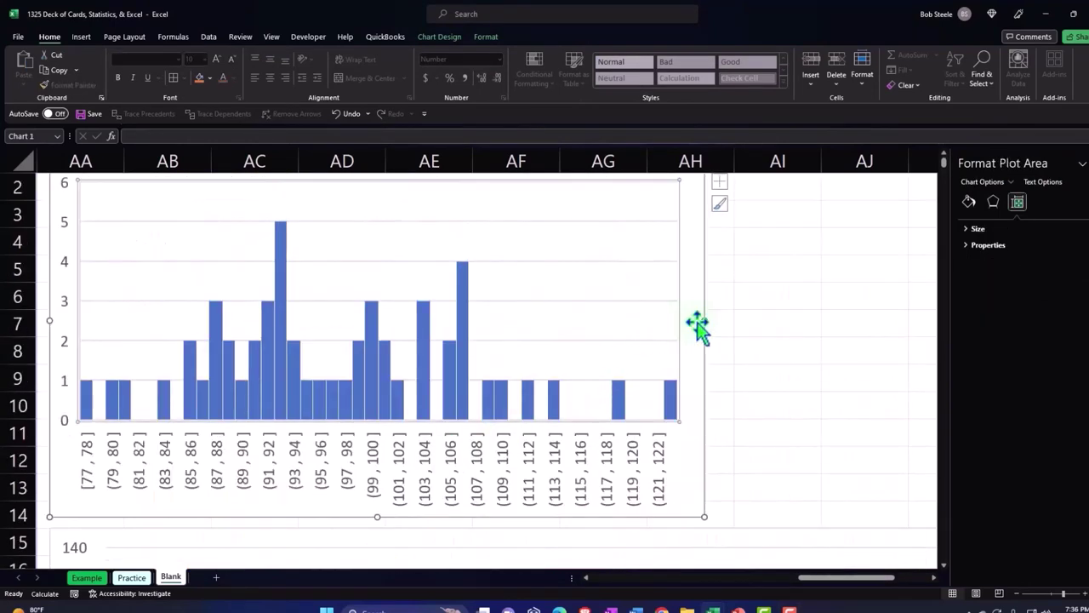
drag(699, 323, 902, 361)
drag(864, 584, 905, 588)
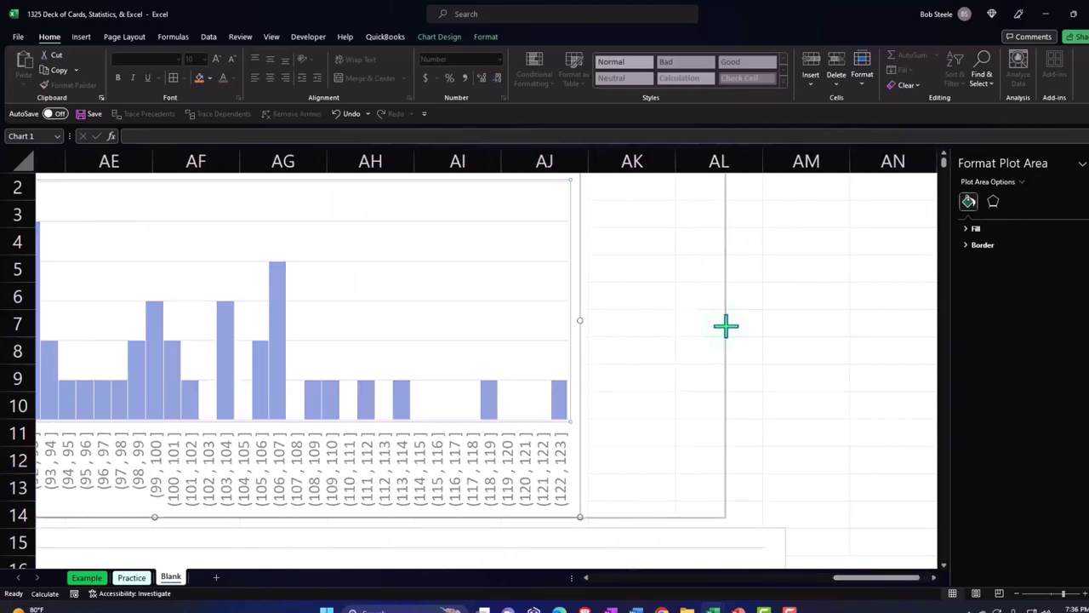
drag(579, 321, 766, 328)
drag(859, 585, 822, 586)
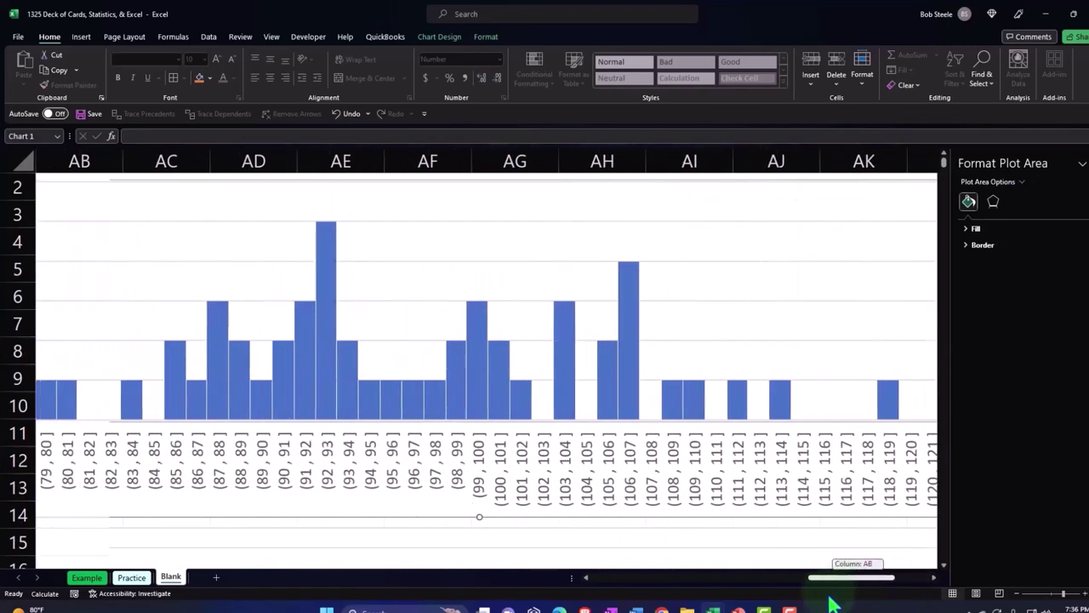
scroll(473, 500, down, 3)
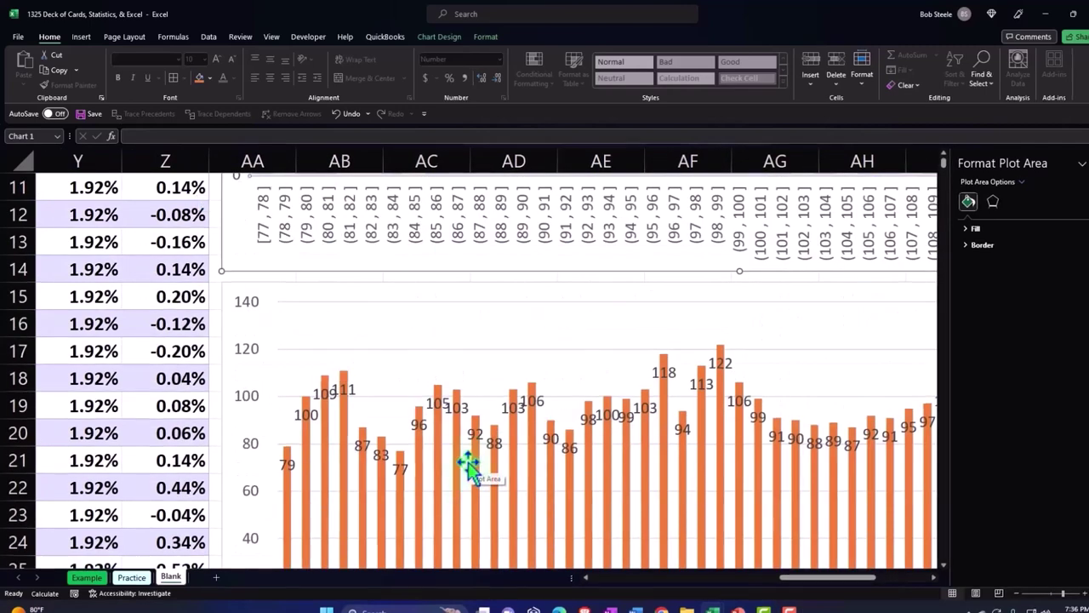
click(114, 357)
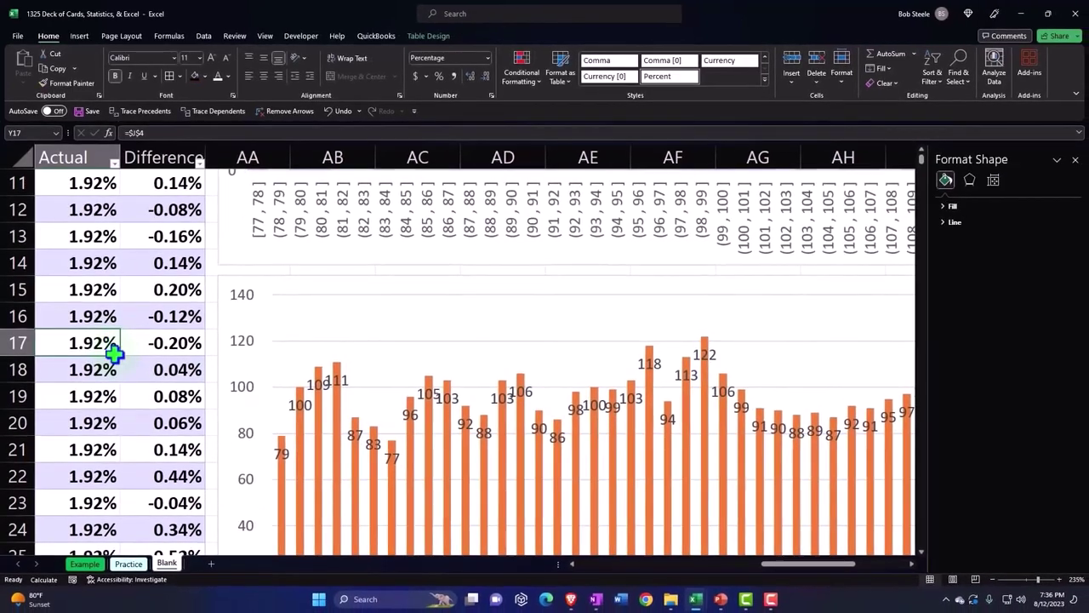
scroll(114, 357, up, 3)
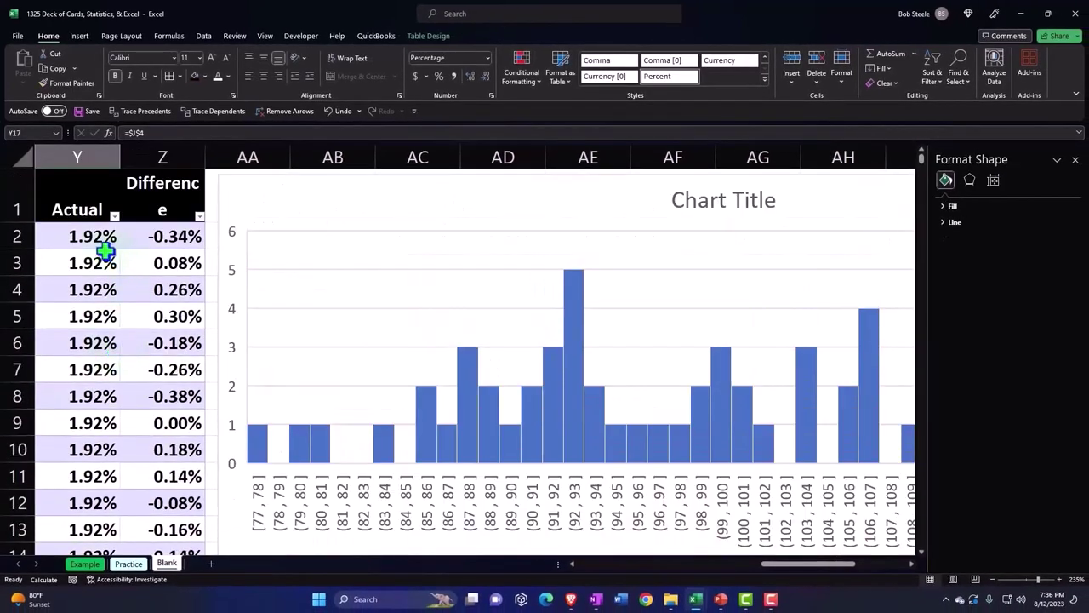
scroll(118, 288, down, 1)
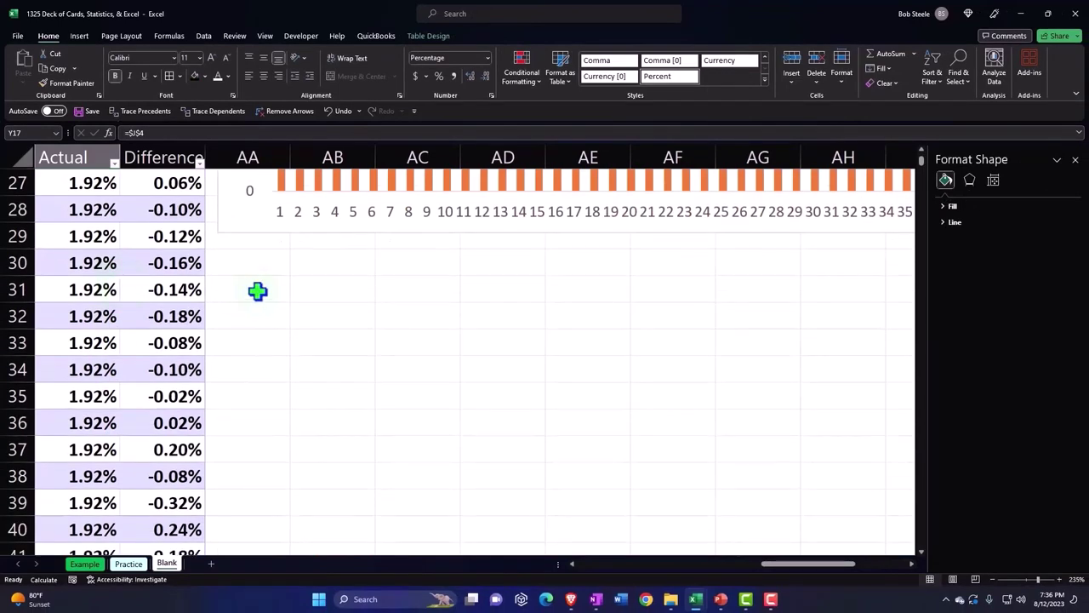
Enter =5000* times the Actual percentage in AB32, giving 96
click(308, 323)
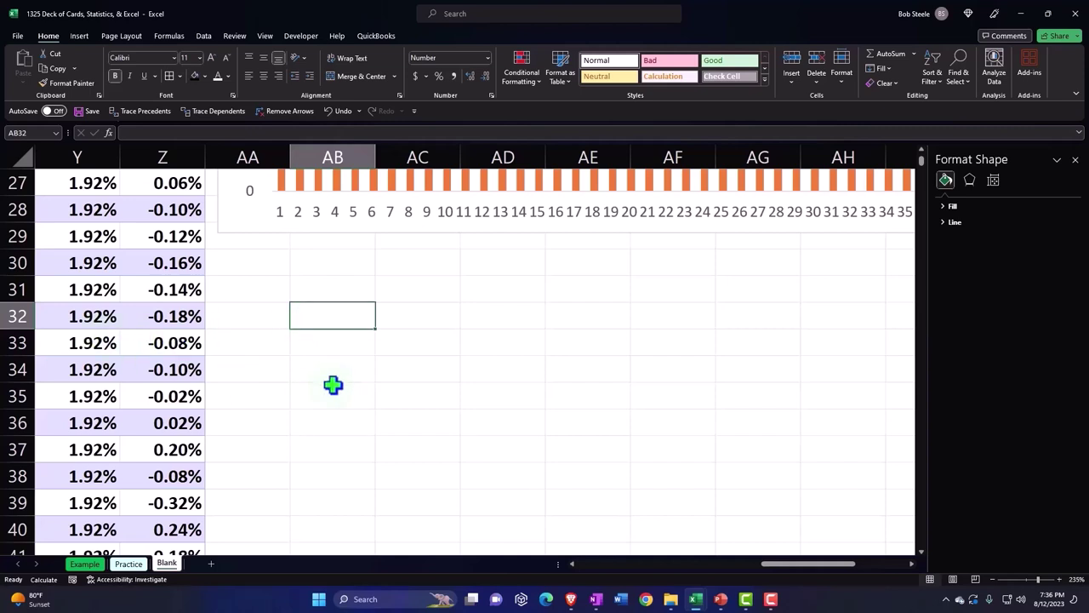
text(=)
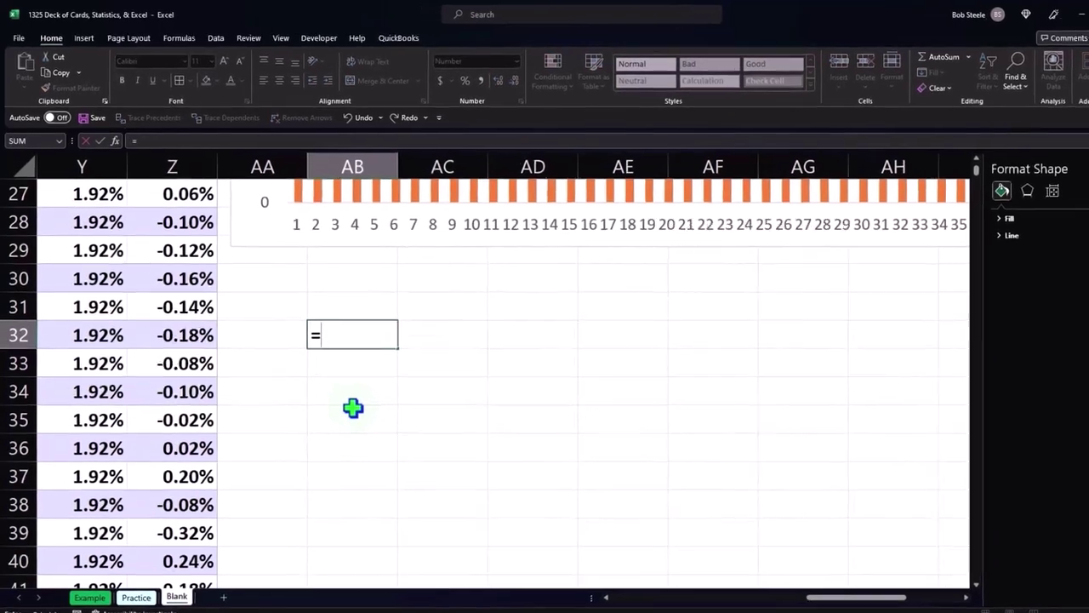
text(500)
text(0)
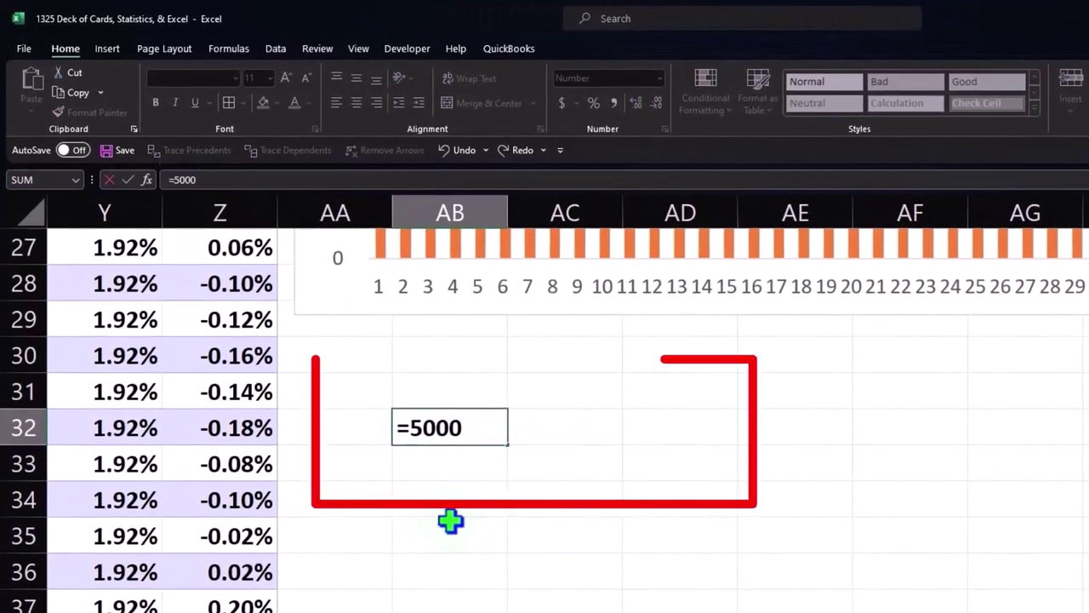
text(*)
key(Down)
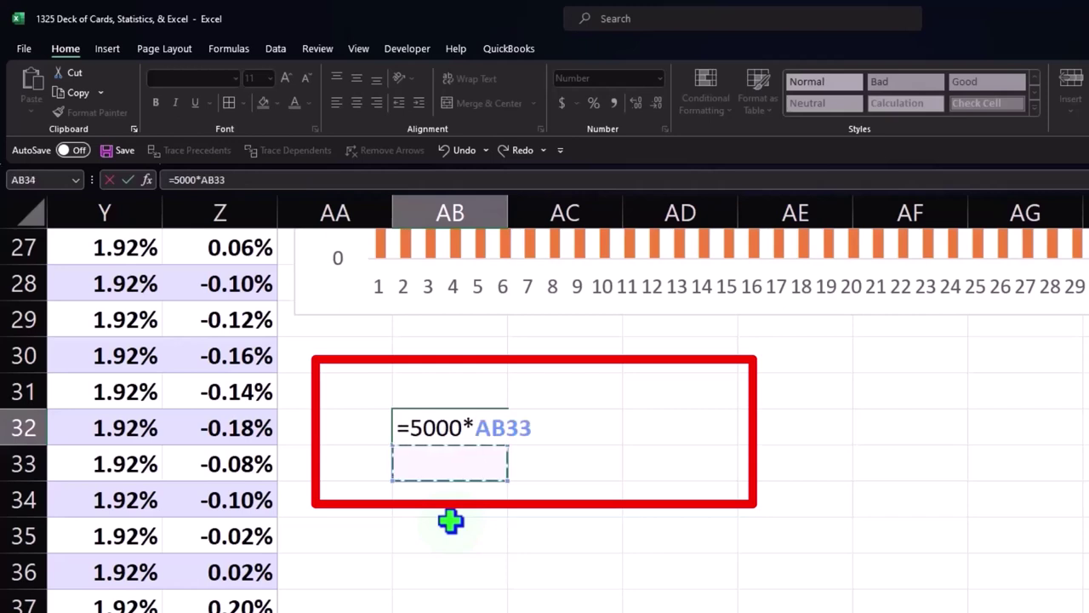
key(Down)
key(Left)
key(Left)
key(Left)
key(Up)
key(Up)
key(Return)
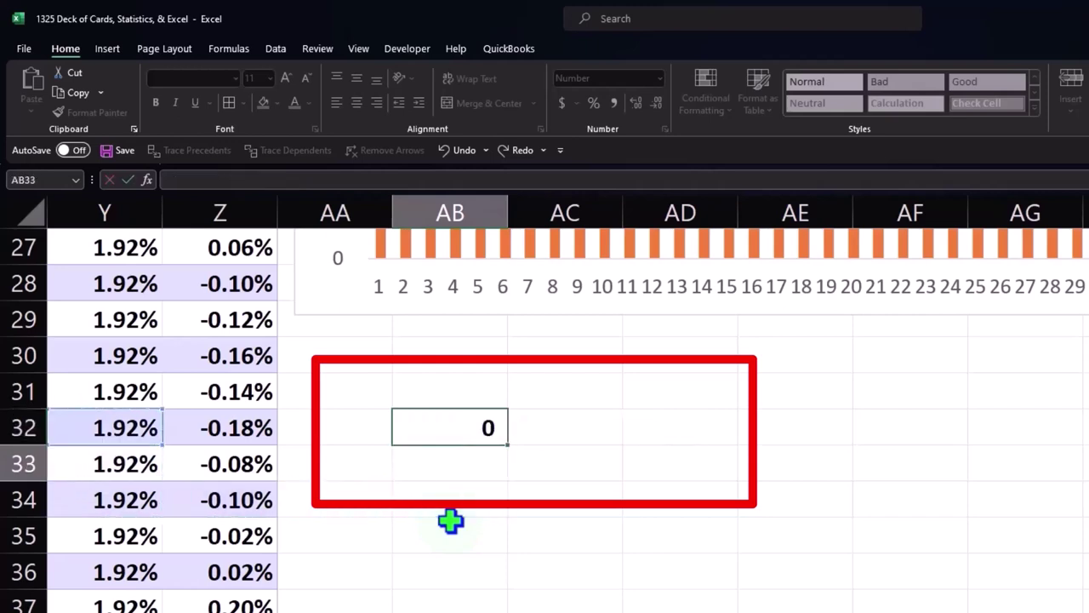
key(Up)
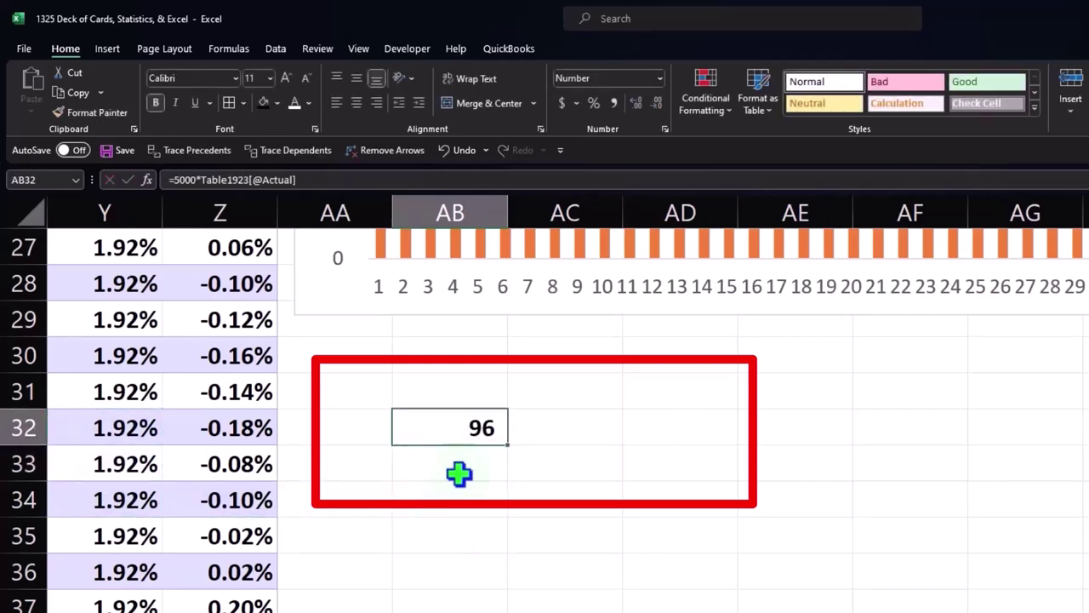
Move the 96 result to AC32 and label it 'Expected' in AB32
drag(507, 442, 547, 434)
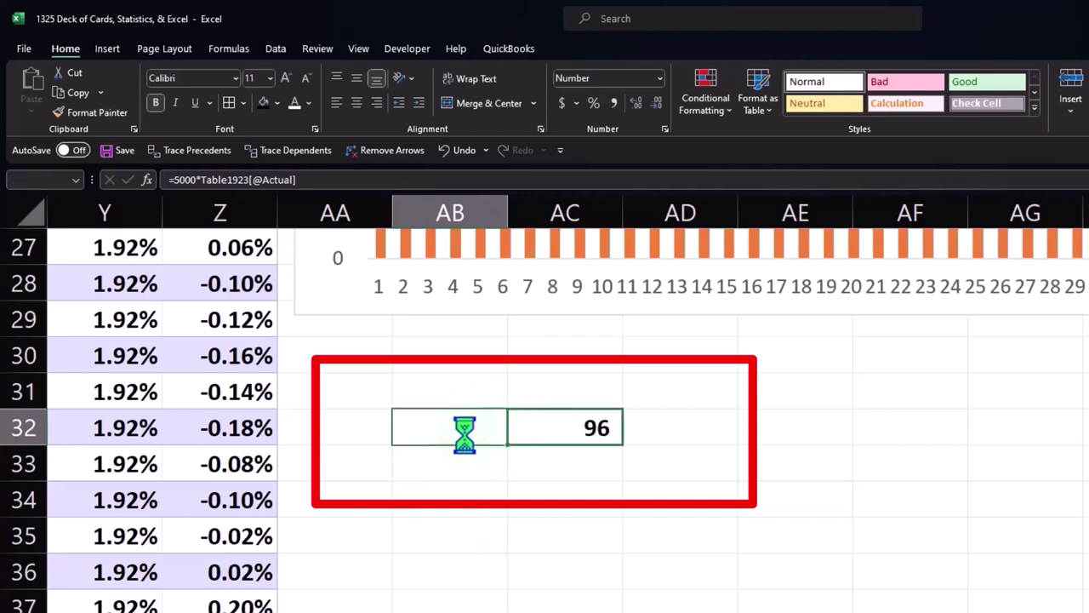
click(462, 432)
text(Expect)
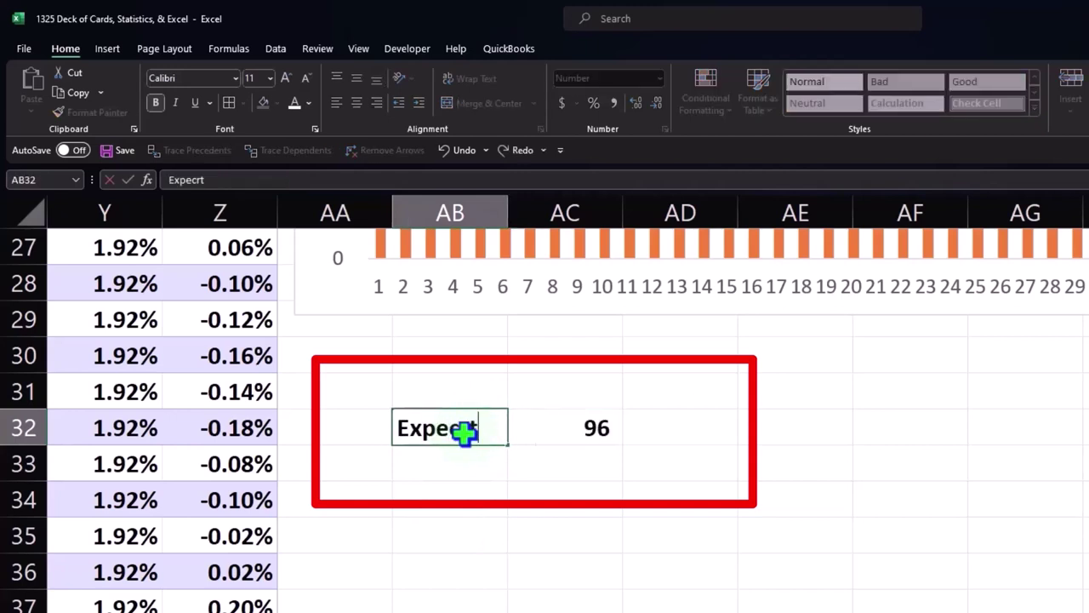
text(ed)
key(Return)
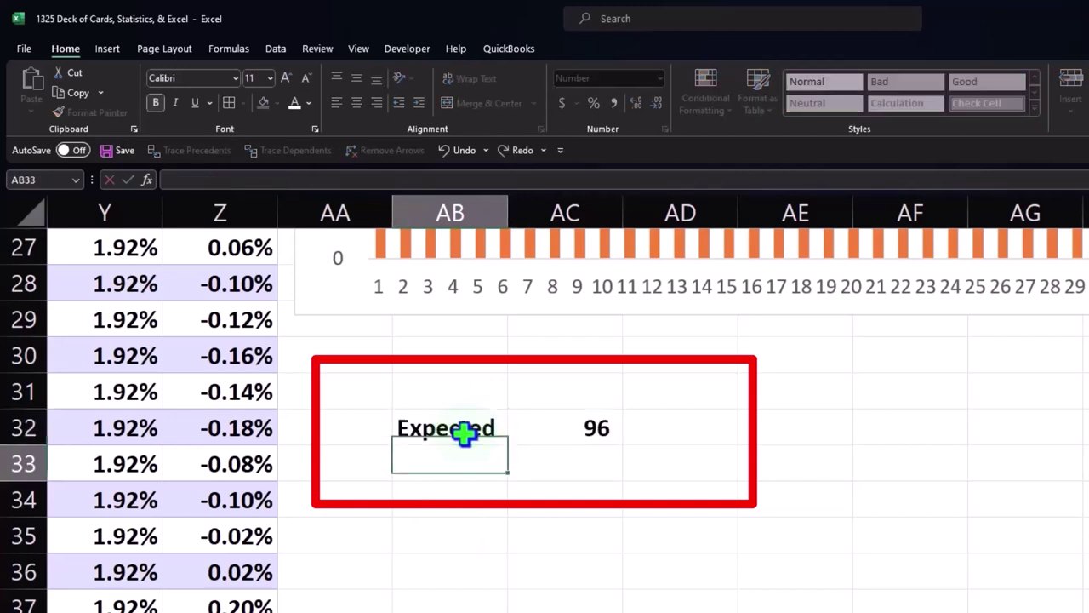
drag(443, 428, 530, 428)
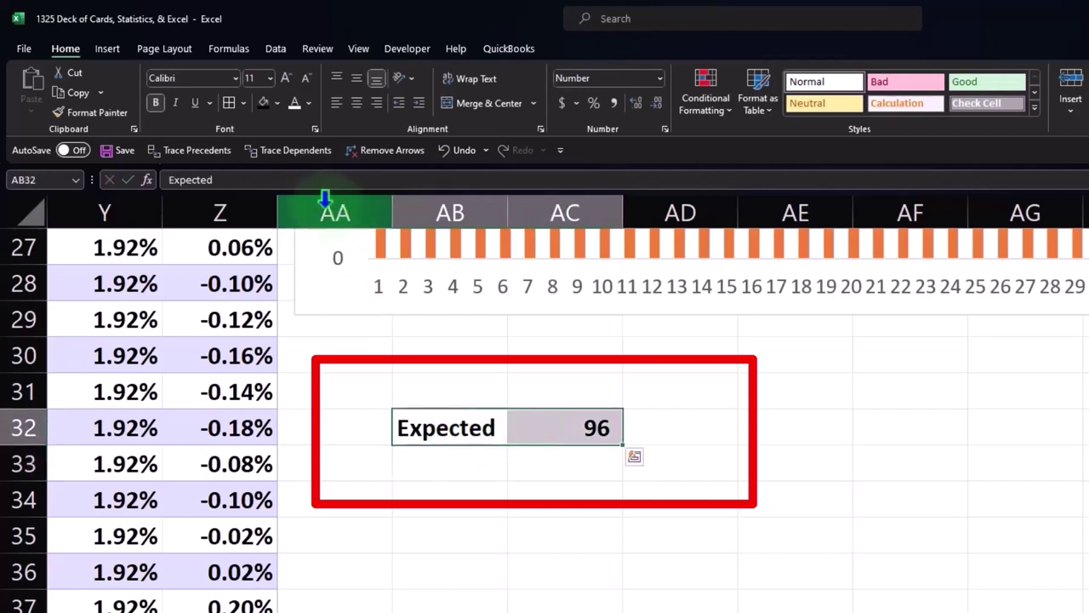
Give cells AB32:AC32 (Expected and 96) the recently used light fill colour
click(279, 100)
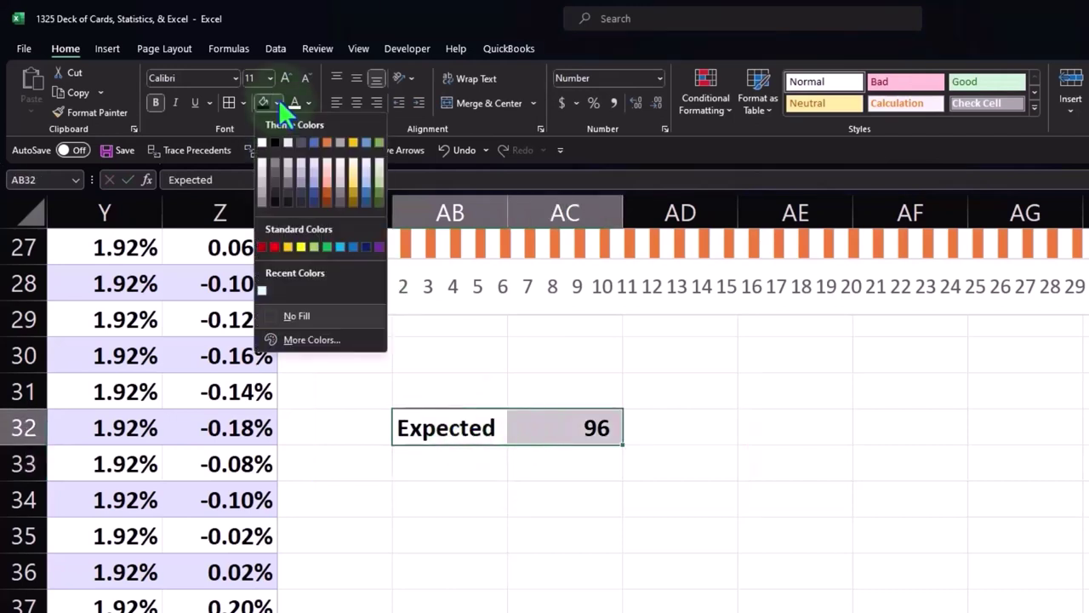
click(262, 290)
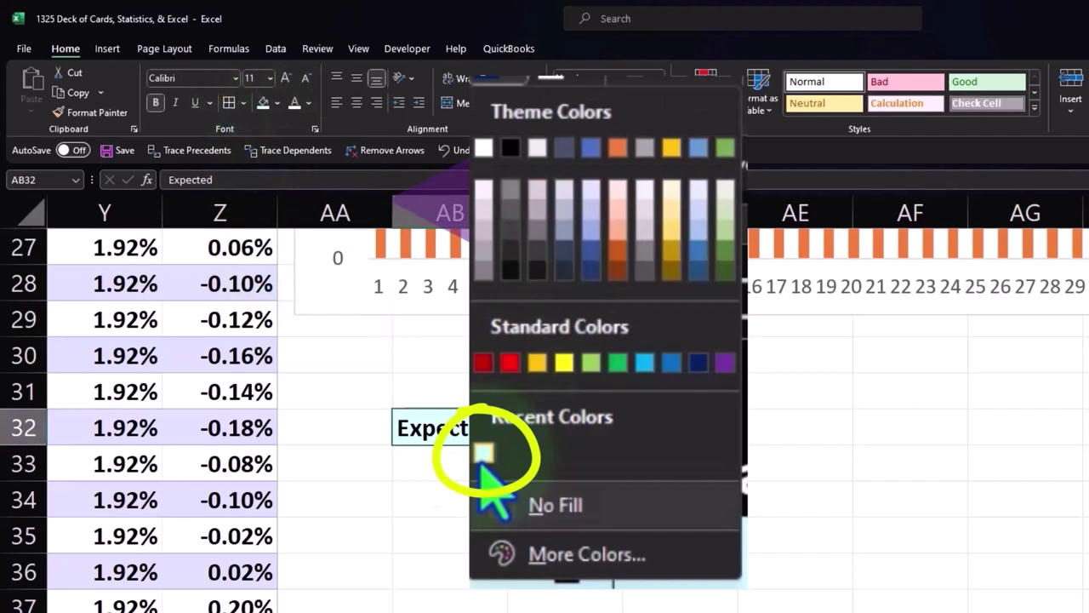
click(839, 522)
Scroll up to review the per-card column chart, whose bar labels range from 80 to 122
scroll(839, 529, up, 1)
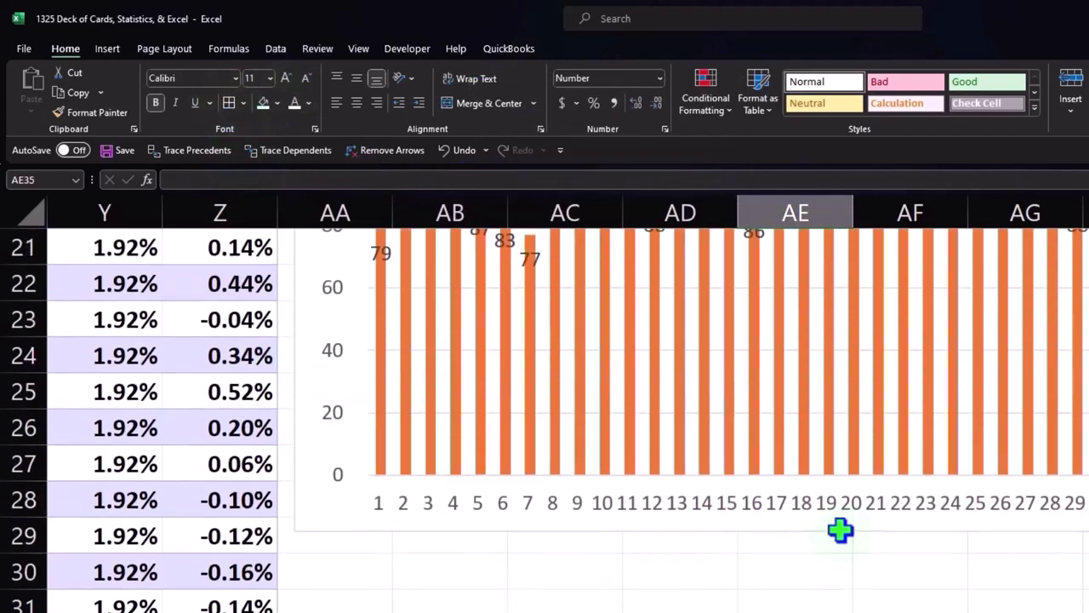
scroll(839, 533, up, 2)
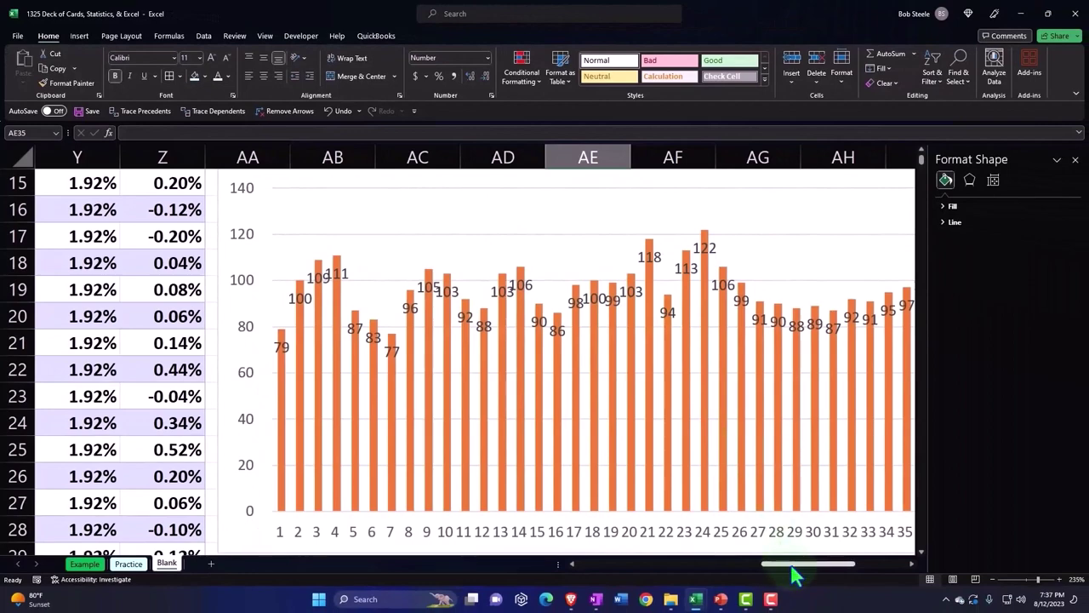
drag(792, 570, 837, 572)
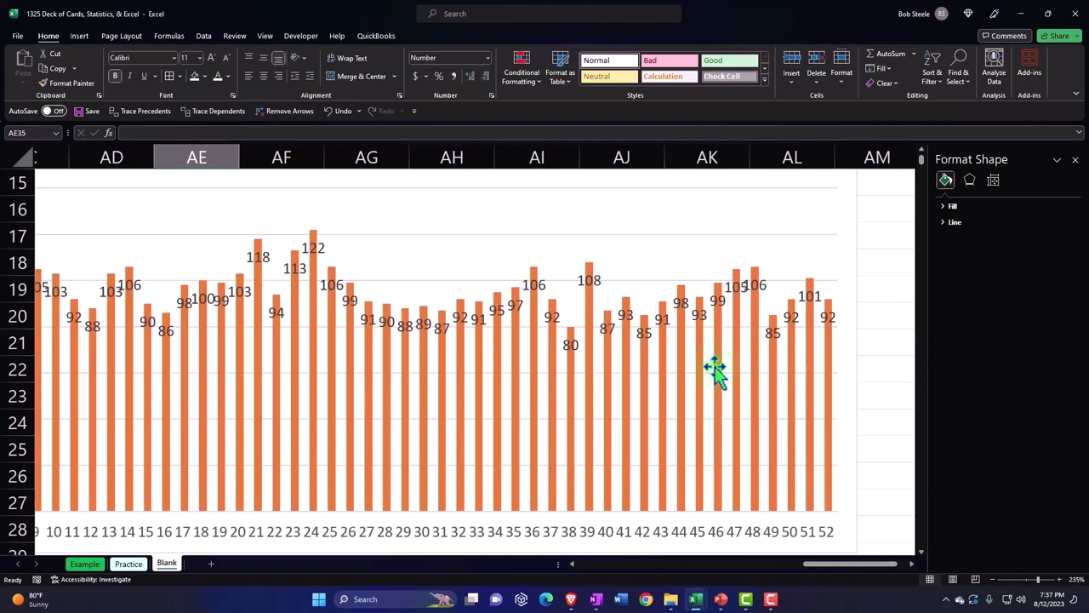
mouse_move(720, 361)
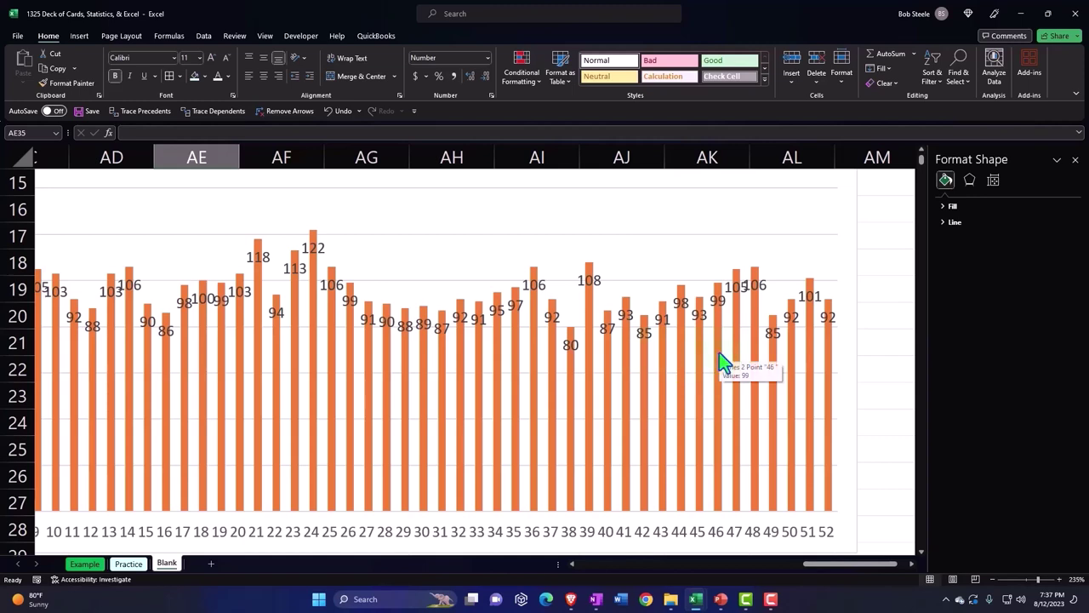